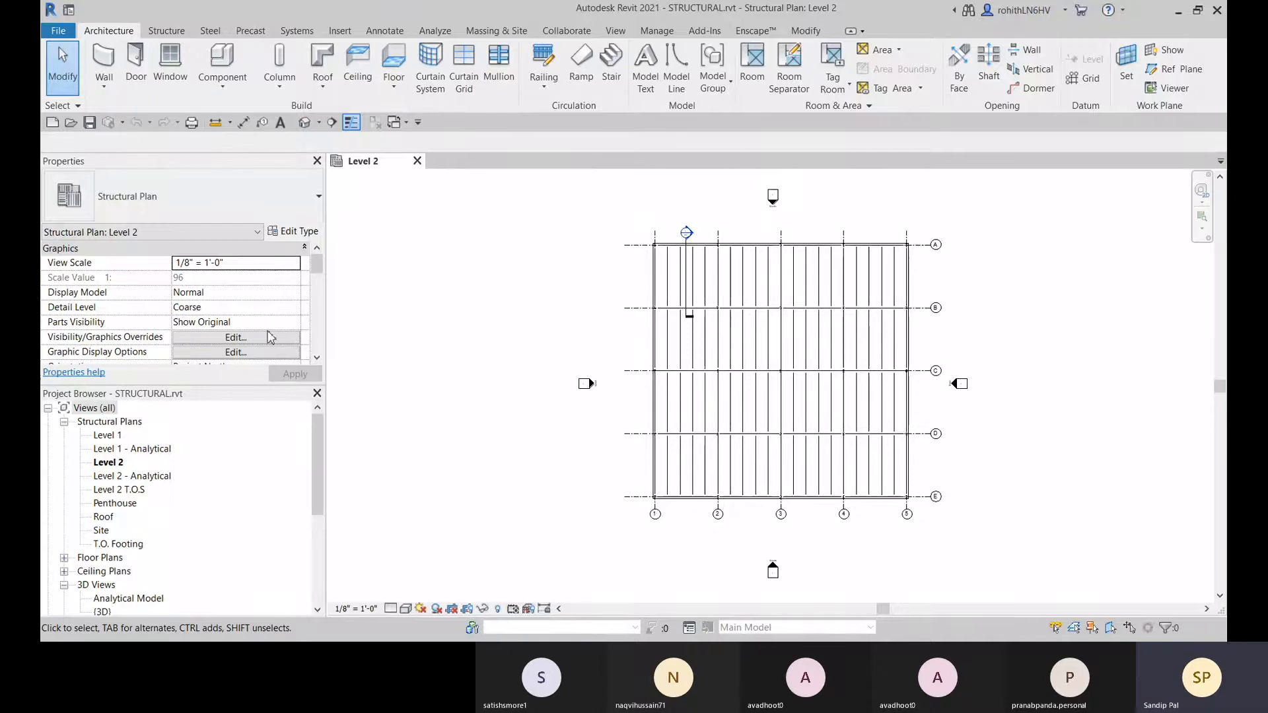
- Open the default 3D view, orbit around the structural model, and hide the analytical model in that view
double_click(107, 611)
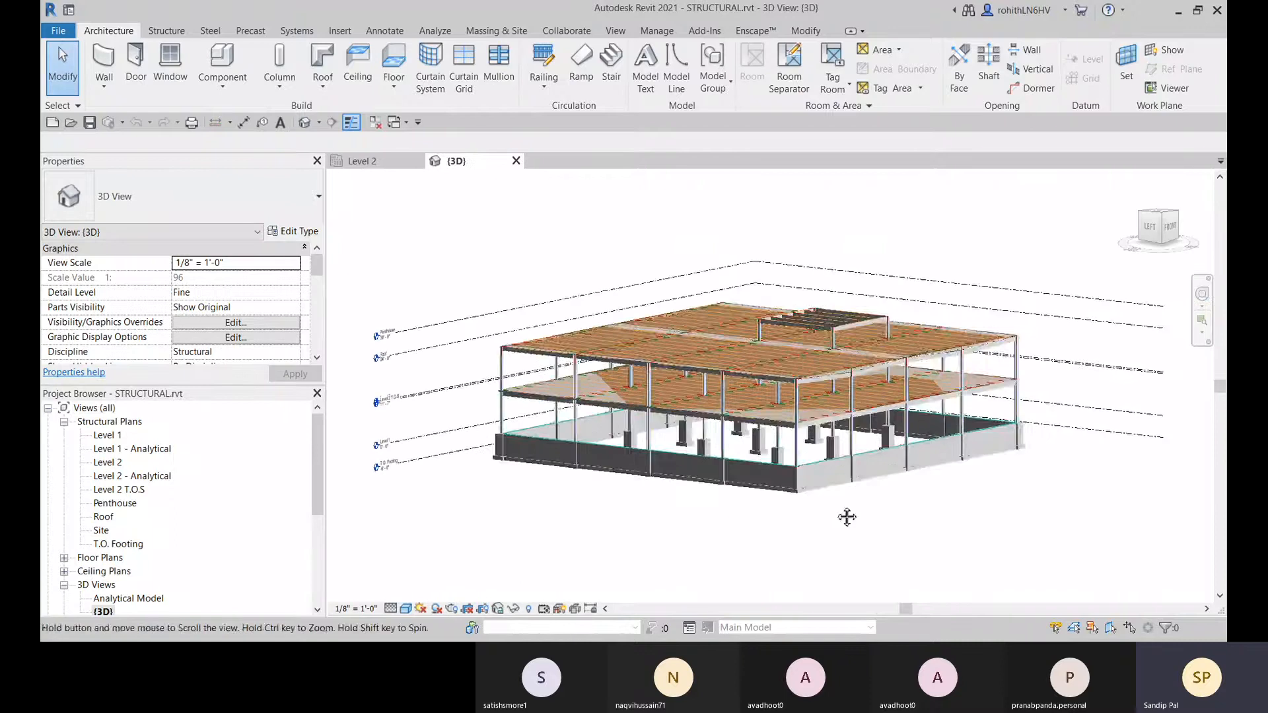
scroll(739, 442, "up", 8)
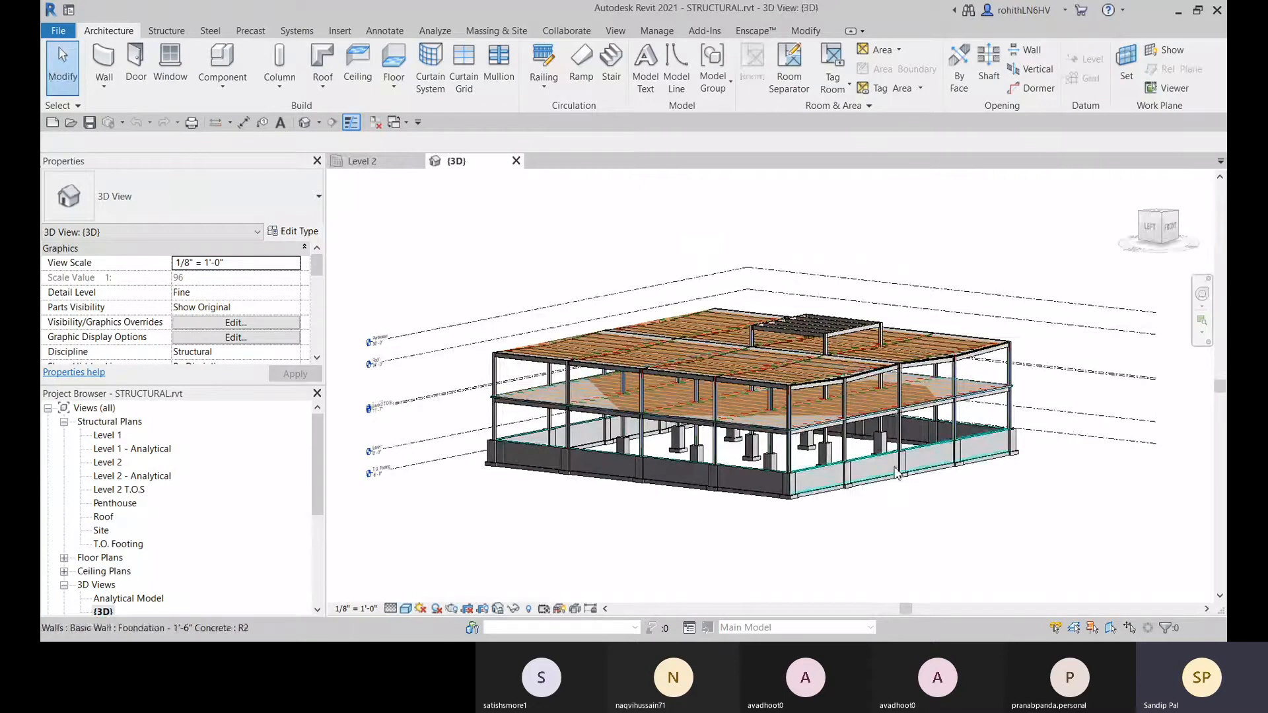
scroll(664, 428, "down", 6)
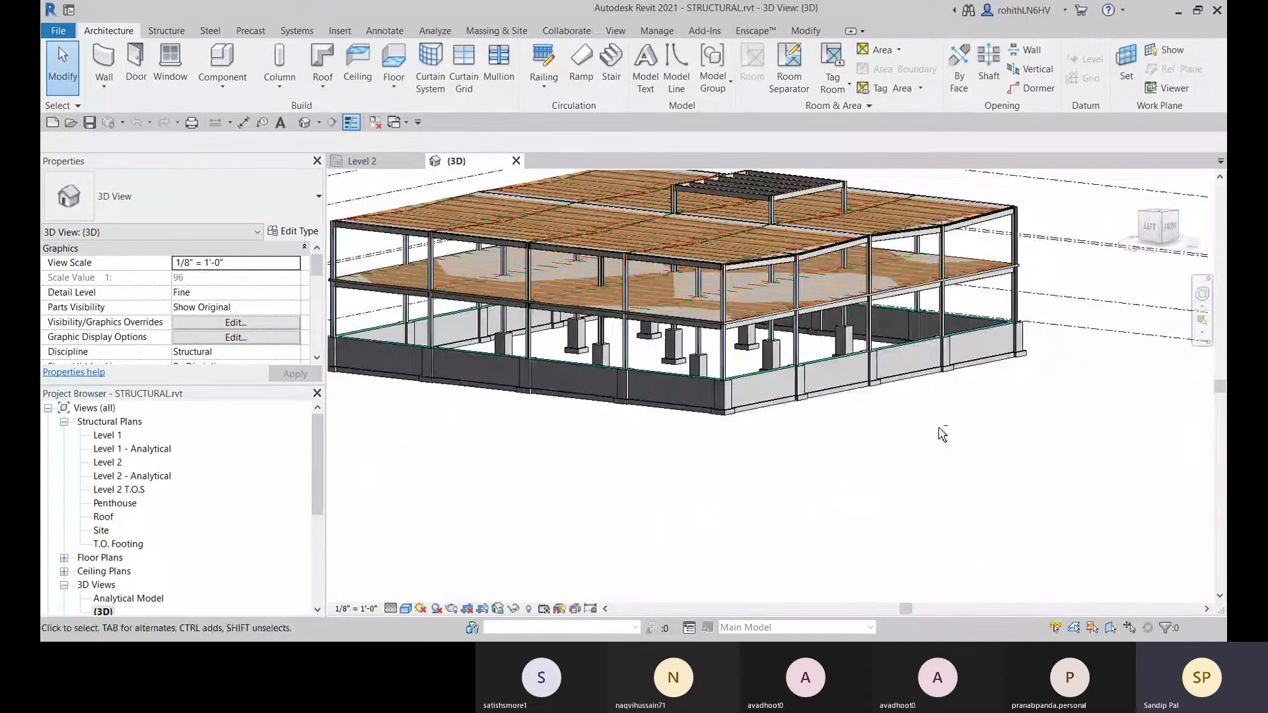
middle_click_drag(942, 434, 420, 638, "shift")
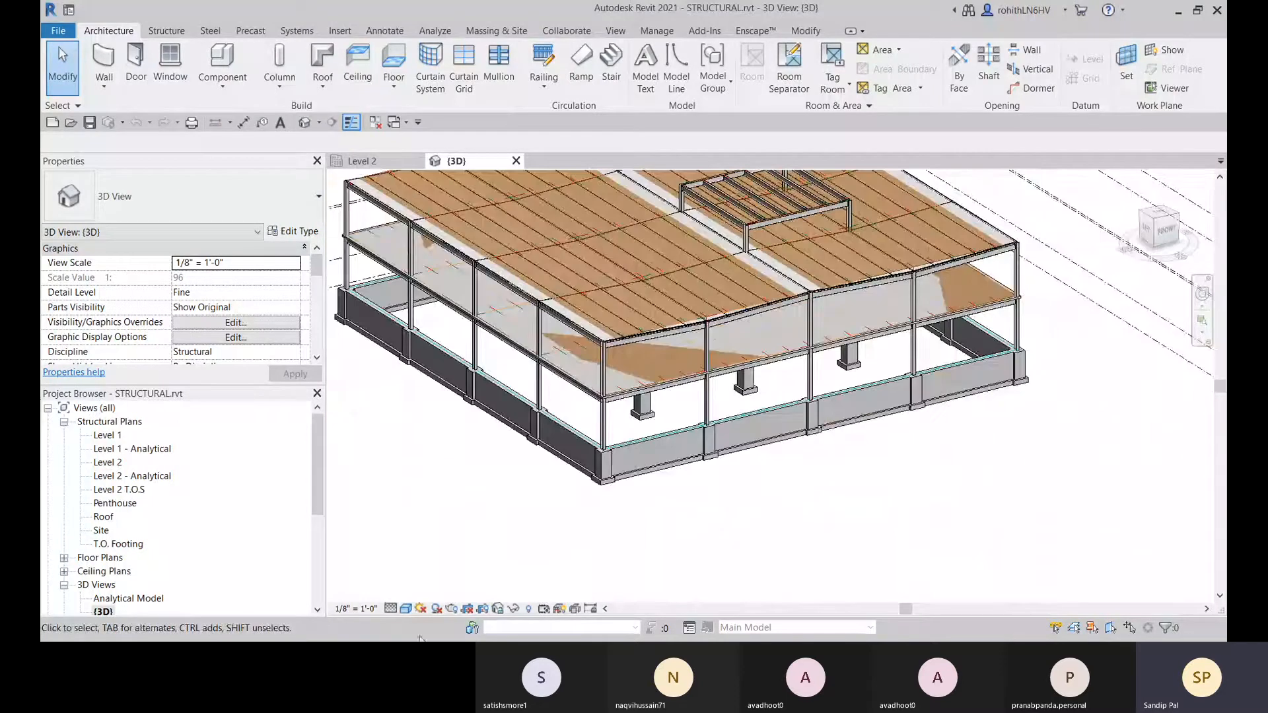
left_click(558, 610)
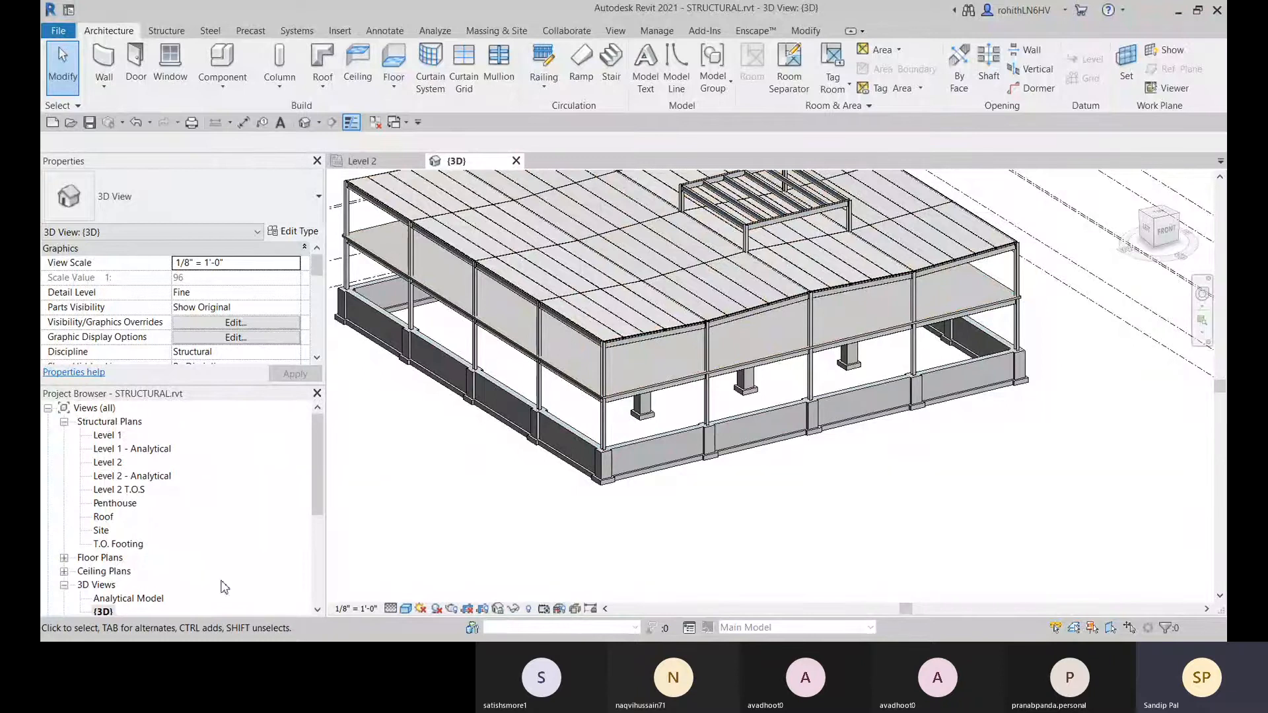
- Open the Analytical Model 3D view and inspect the analytical beams, floors and walls from a side angle
scroll(193, 572, "down", 2)
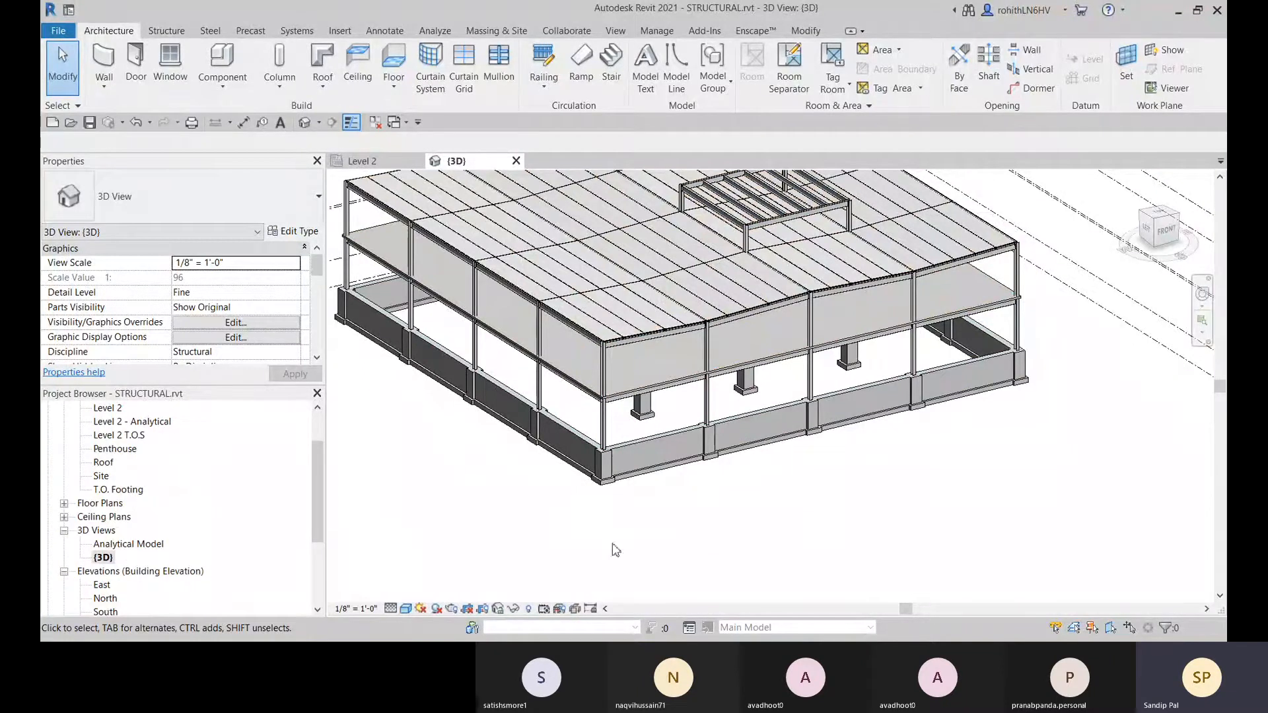
double_click(129, 544)
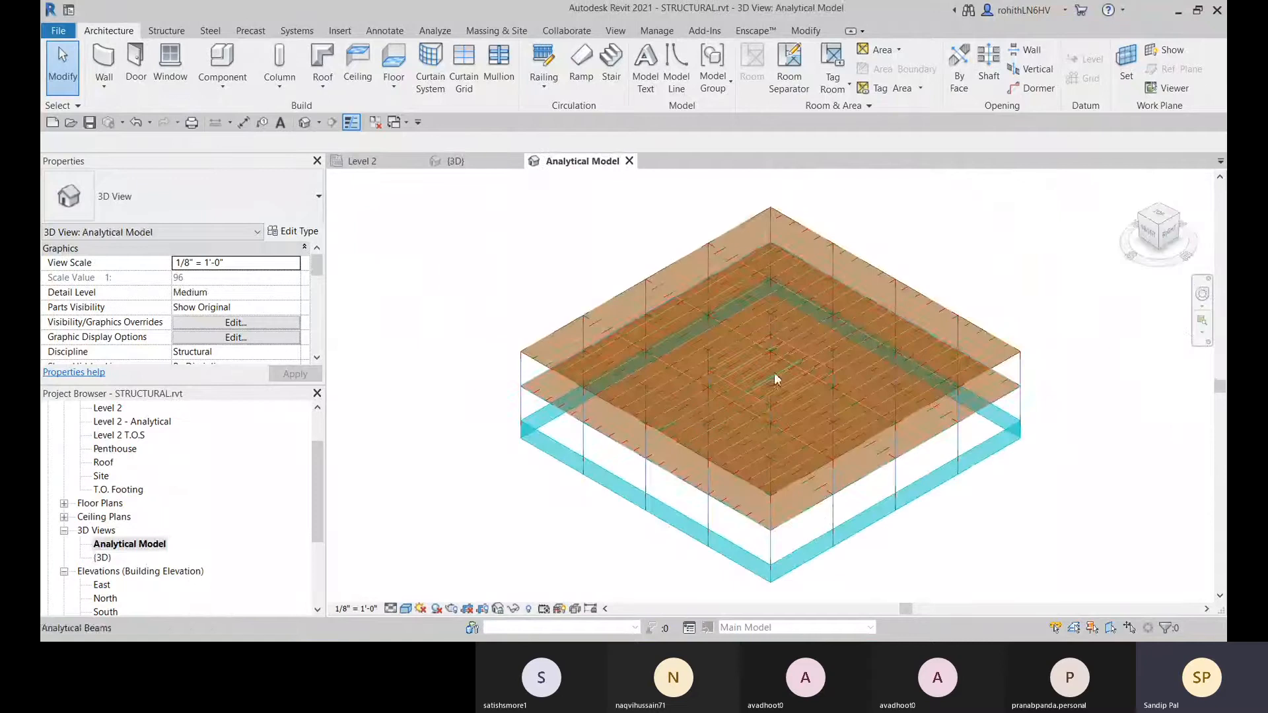
middle_click_drag(892, 539, 764, 538, "shift")
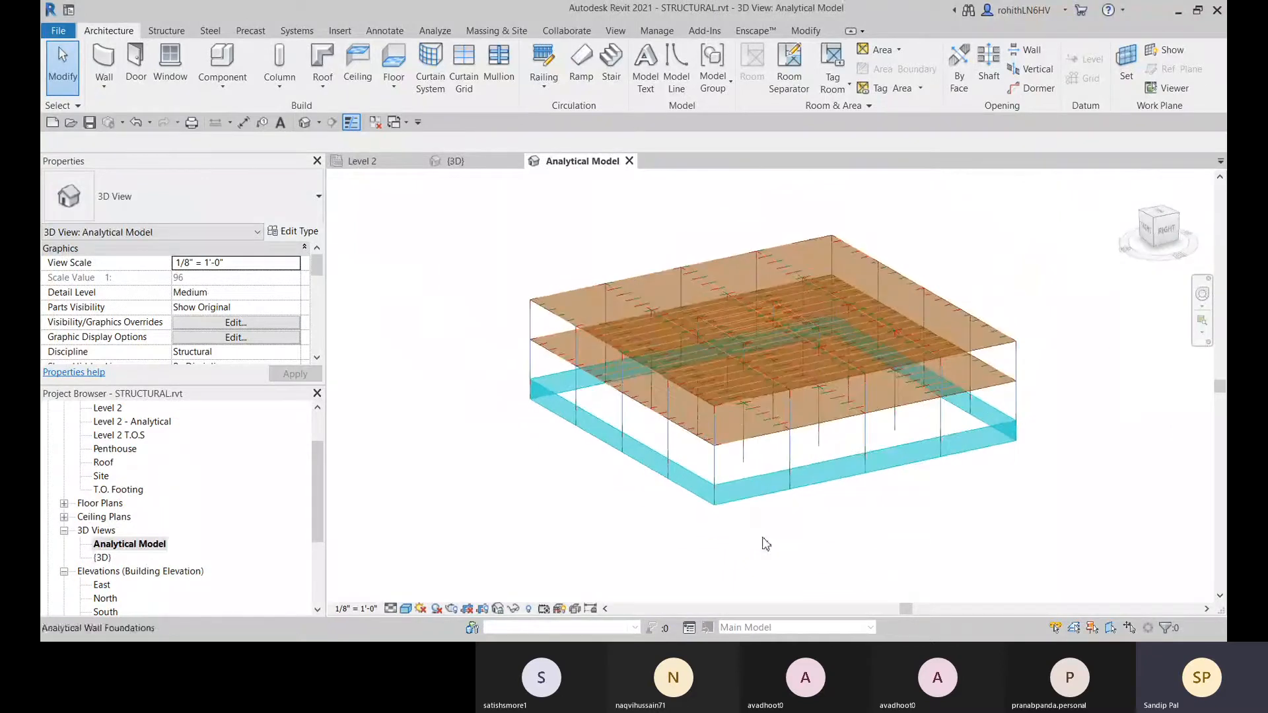
middle_click_drag(847, 557, 848, 550)
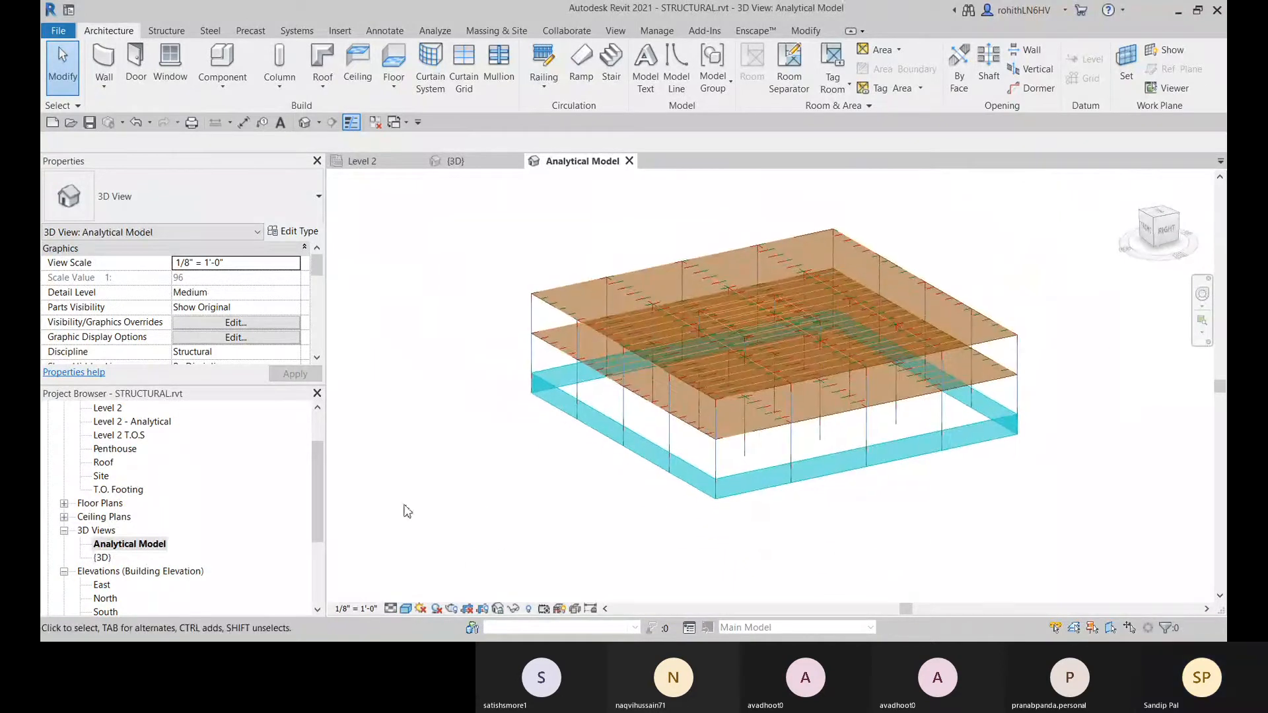
- Review the analytical model categories in the Visibility/Graphic Overrides of the Analytical Model view
left_click(212, 323)
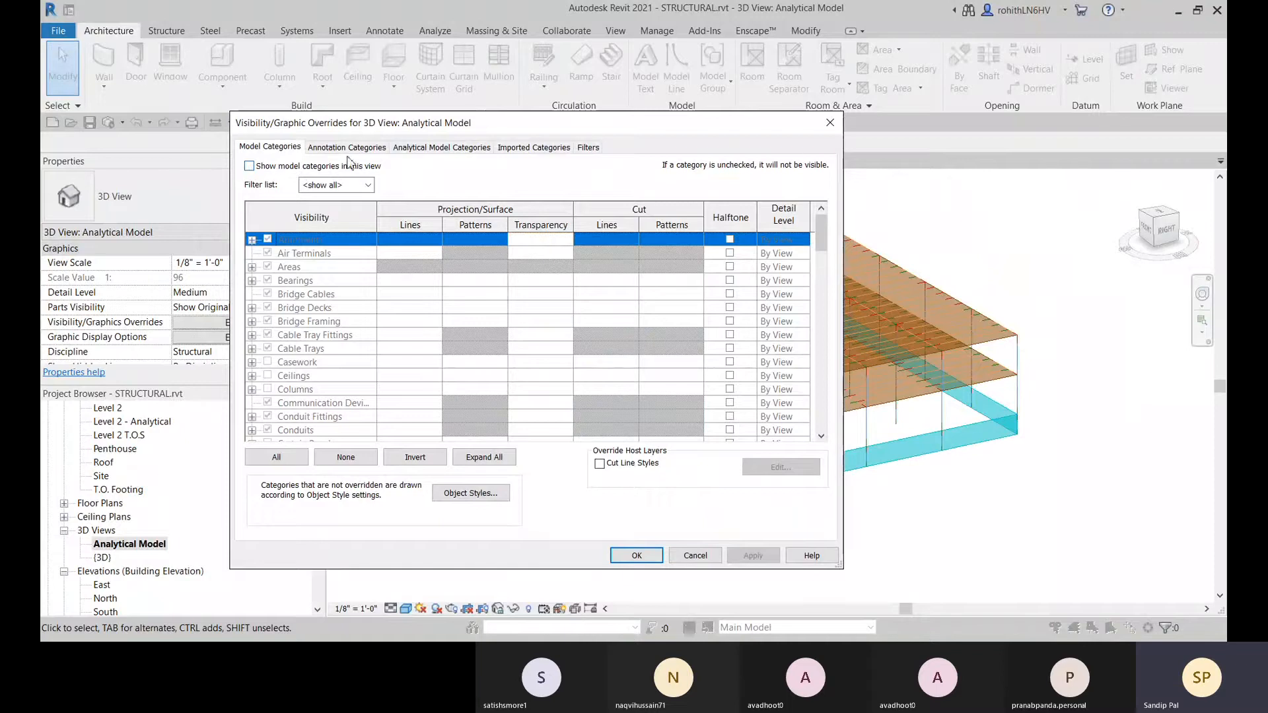
left_click(439, 147)
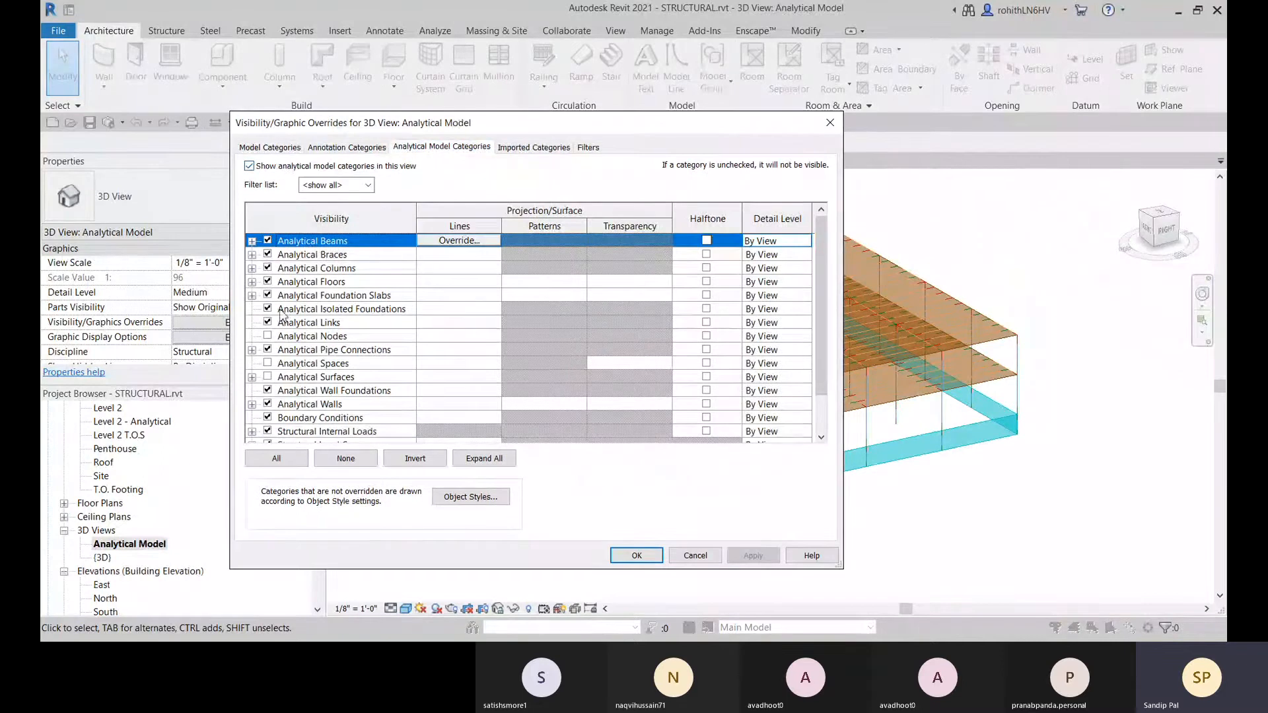
scroll(278, 290, "down", 1)
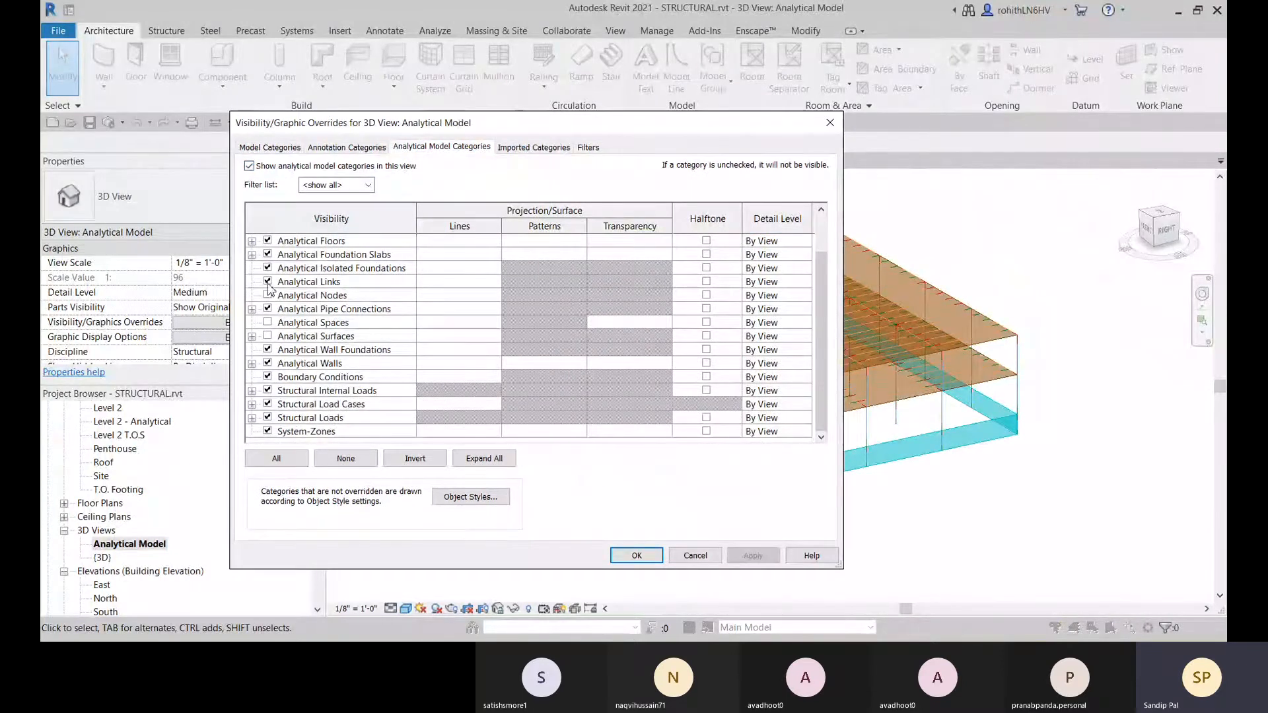
left_click(622, 556)
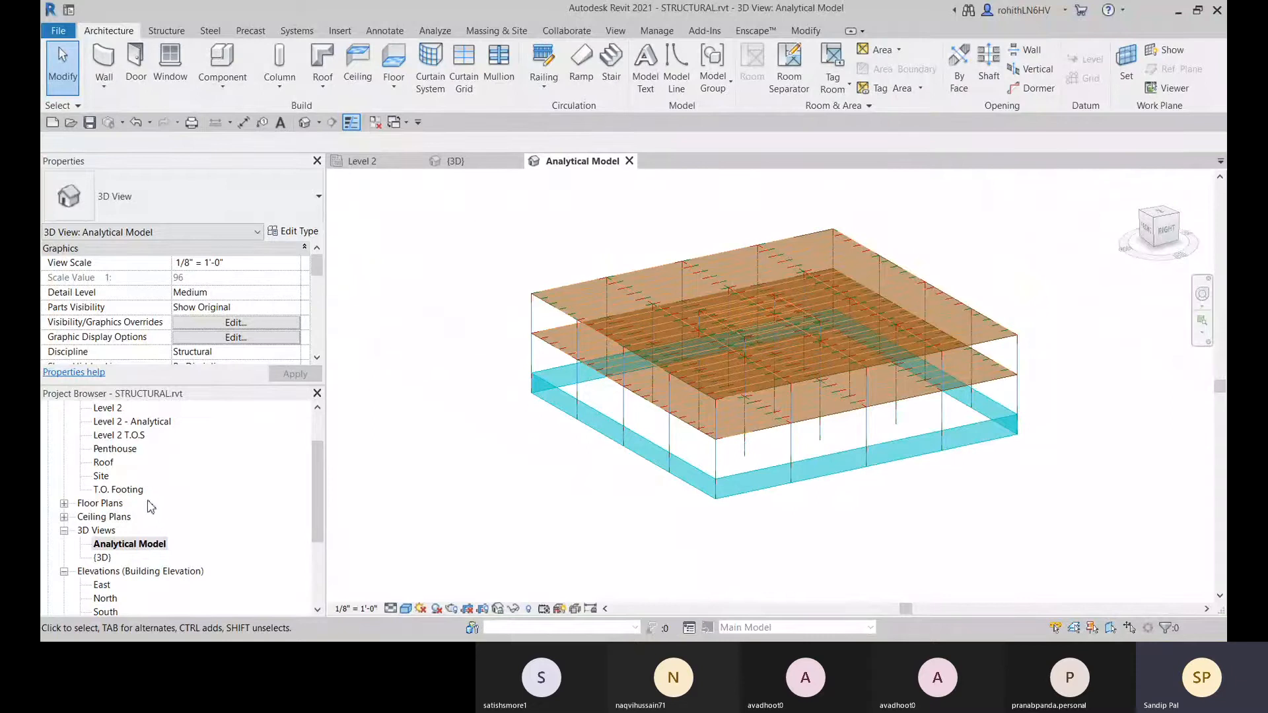
- Compare the visibility settings of the model, annotation and analytical model categories for the Analytical Model view
left_click(217, 323)
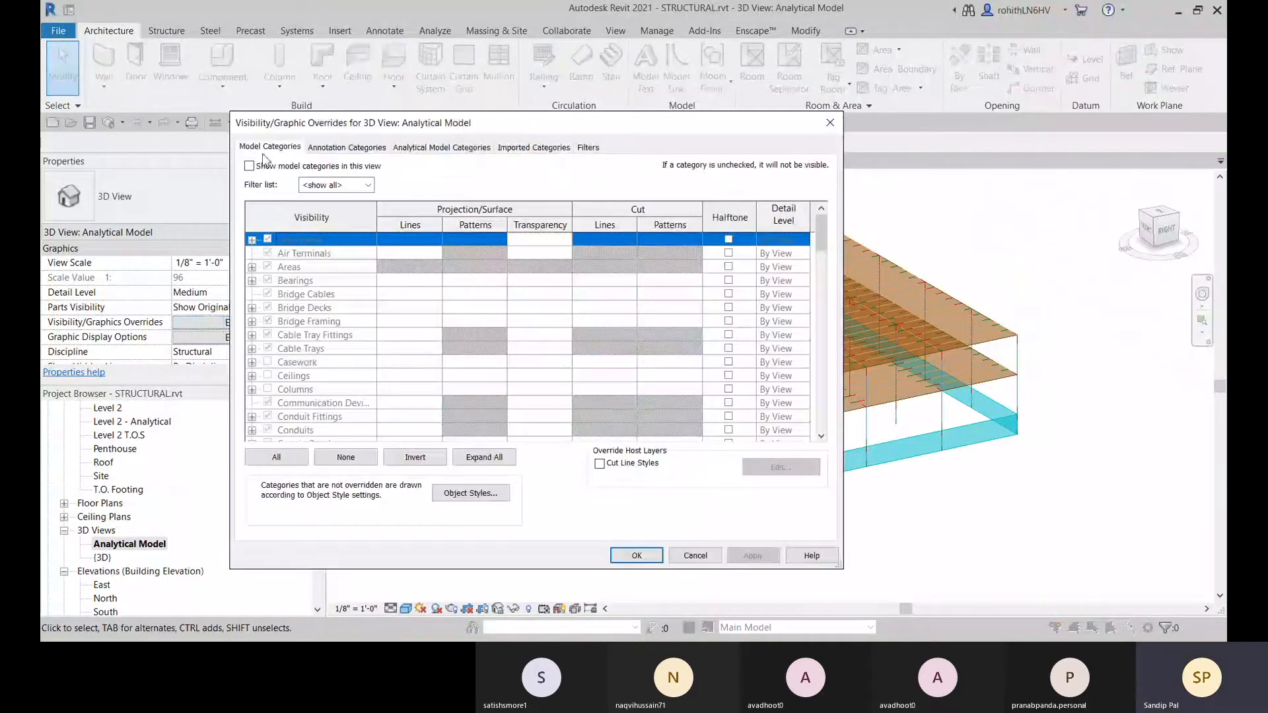
left_click(344, 148)
left_click(439, 148)
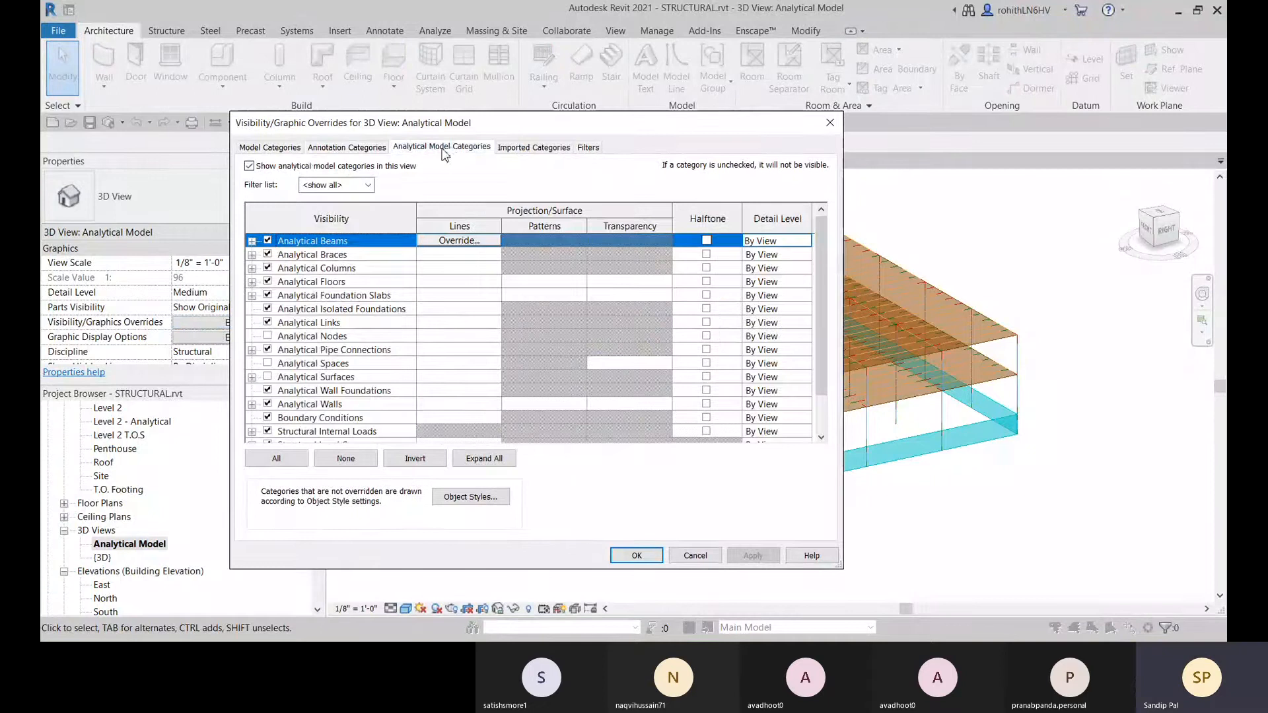
left_click(350, 147)
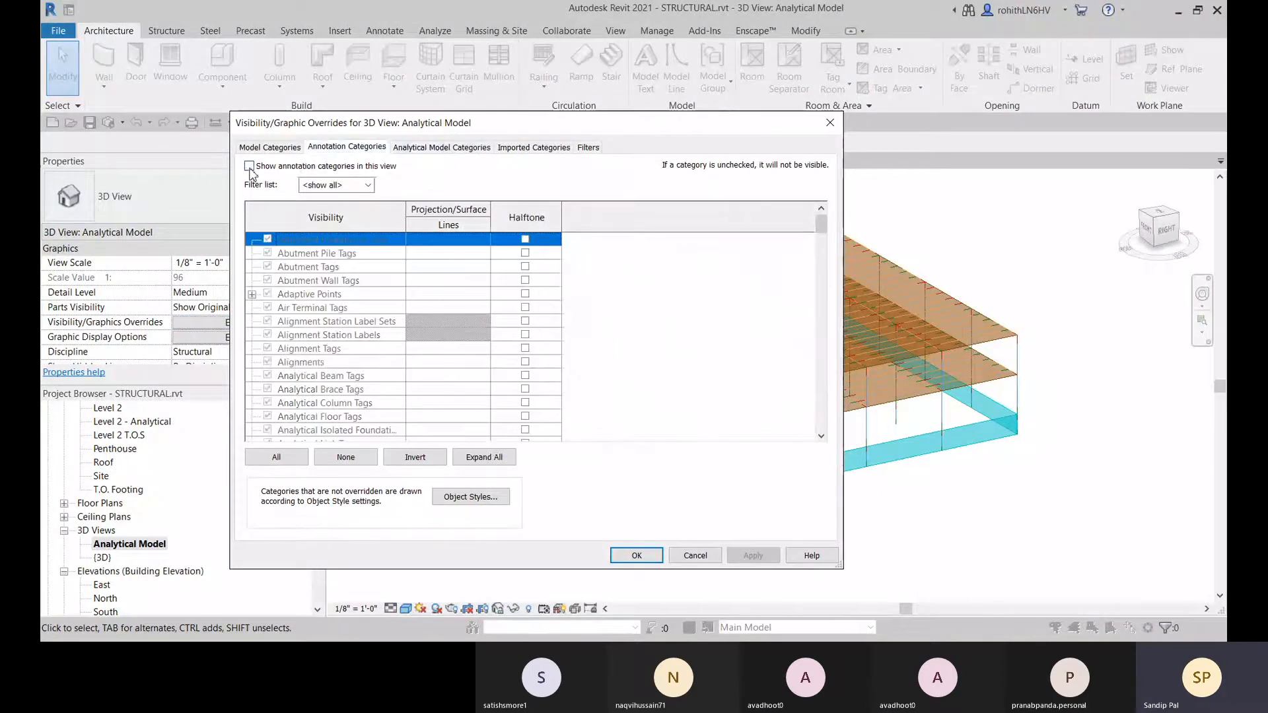
left_click(471, 151)
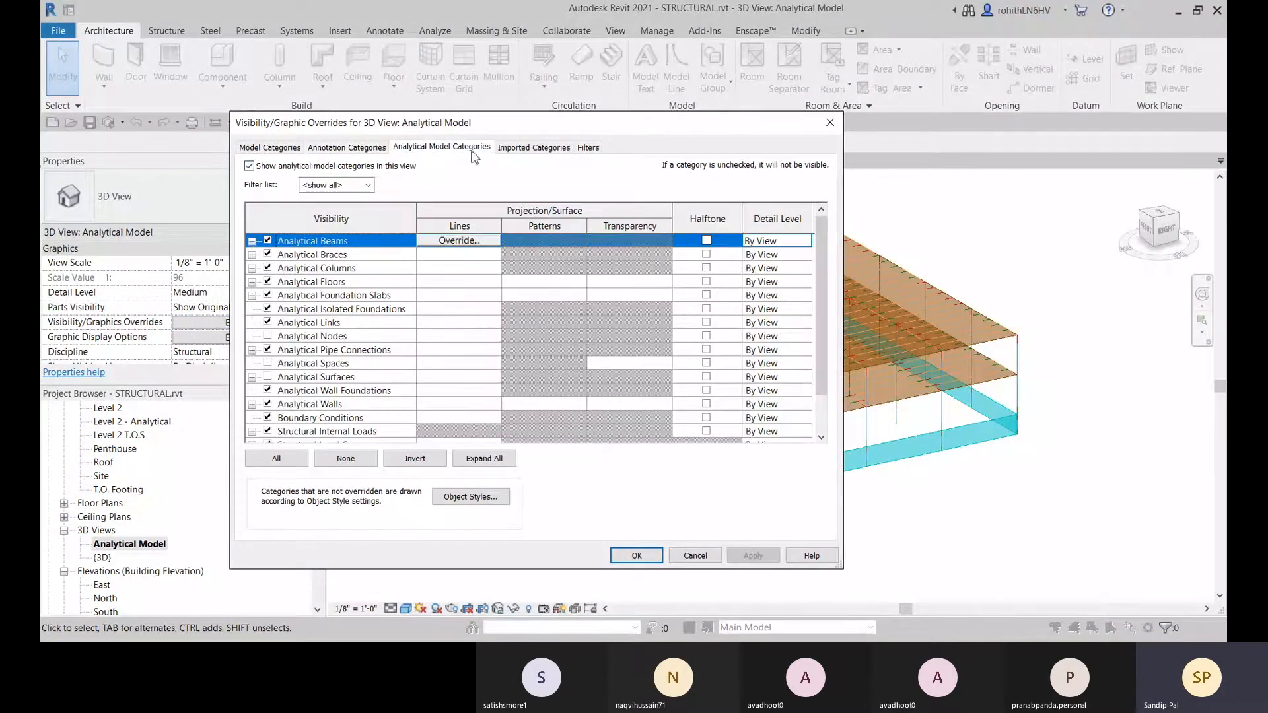
left_click(830, 123)
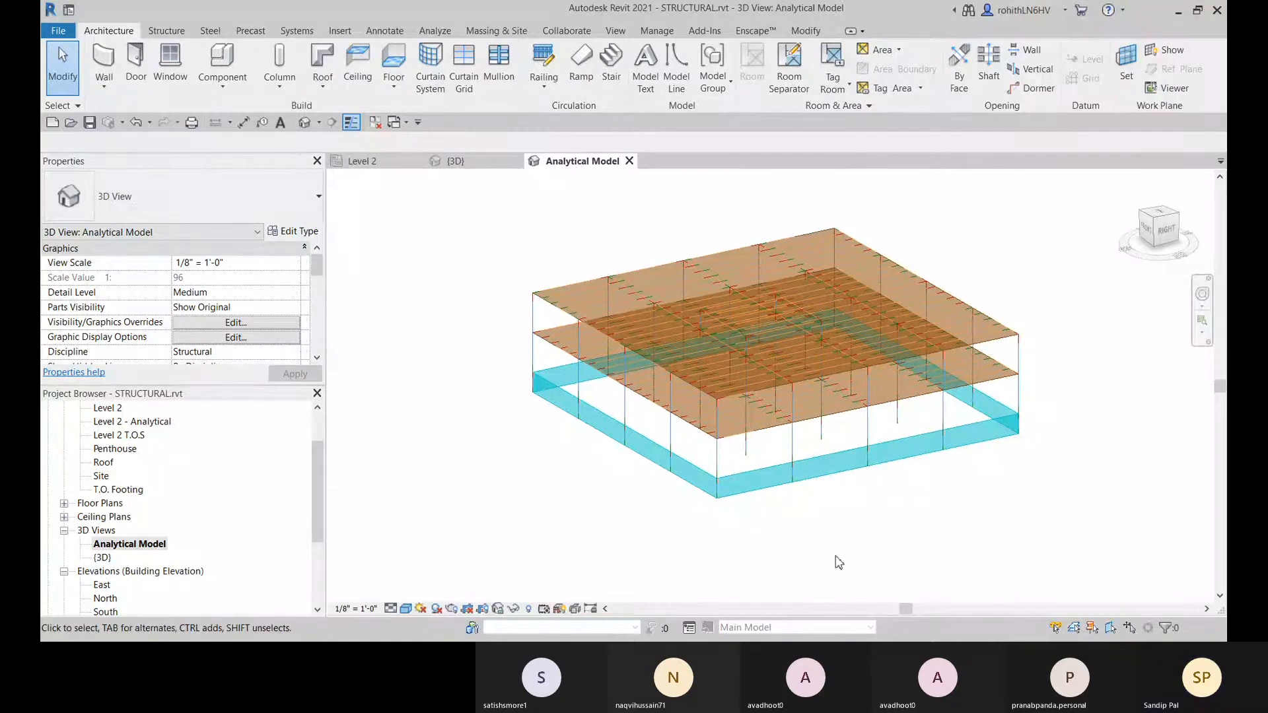
- Open the Level 1 structural plan and switch to the Level 2 structural plan
scroll(833, 540, "up", 1)
scroll(571, 547, "down", 2)
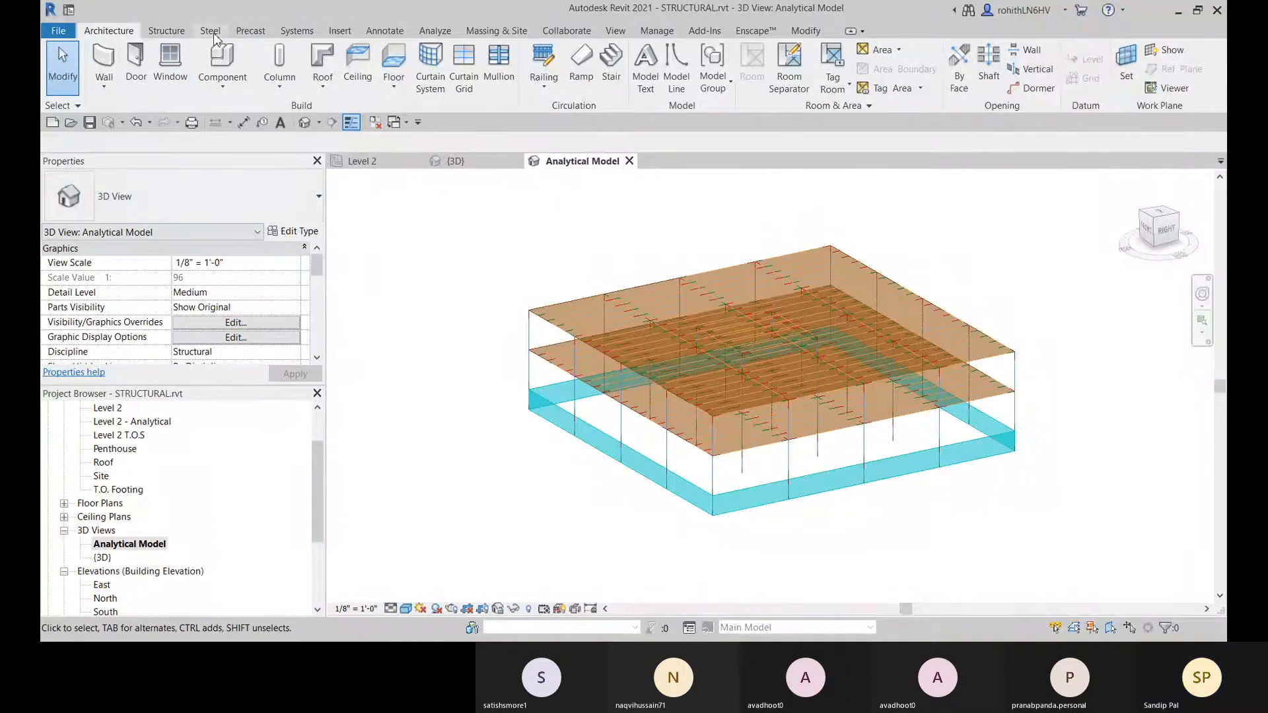
left_click(166, 31)
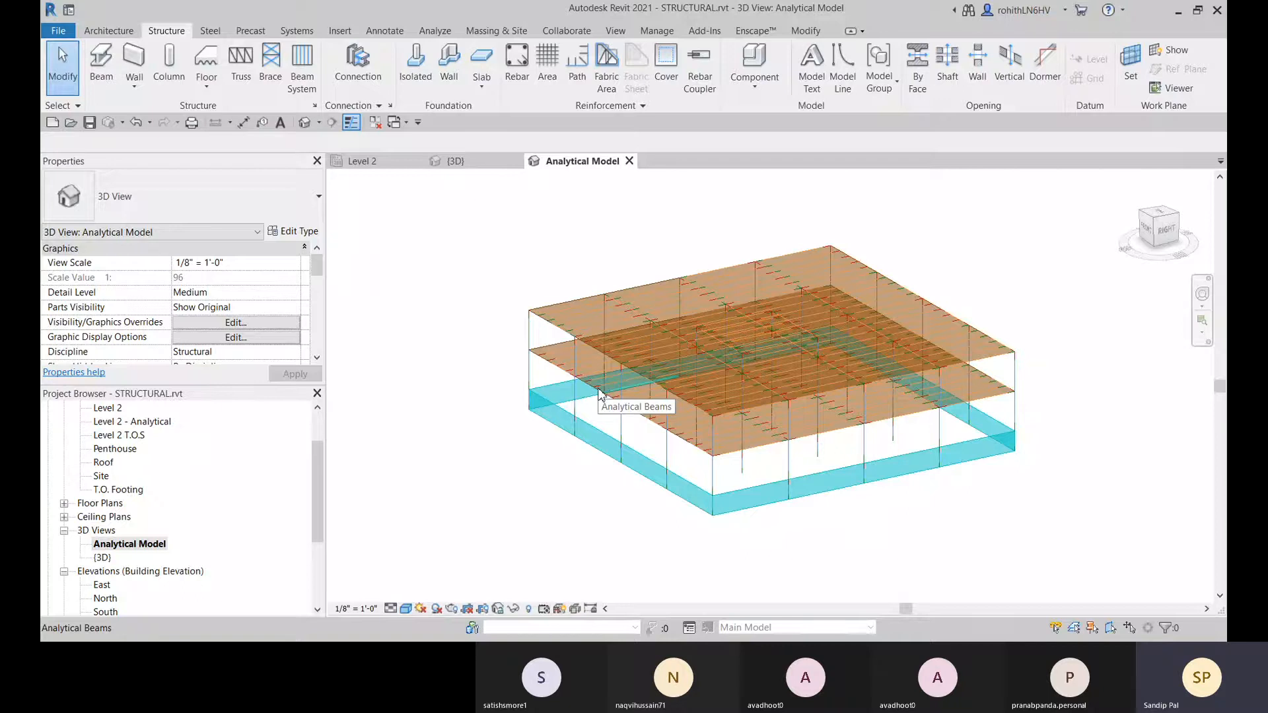
scroll(264, 488, "up", 3)
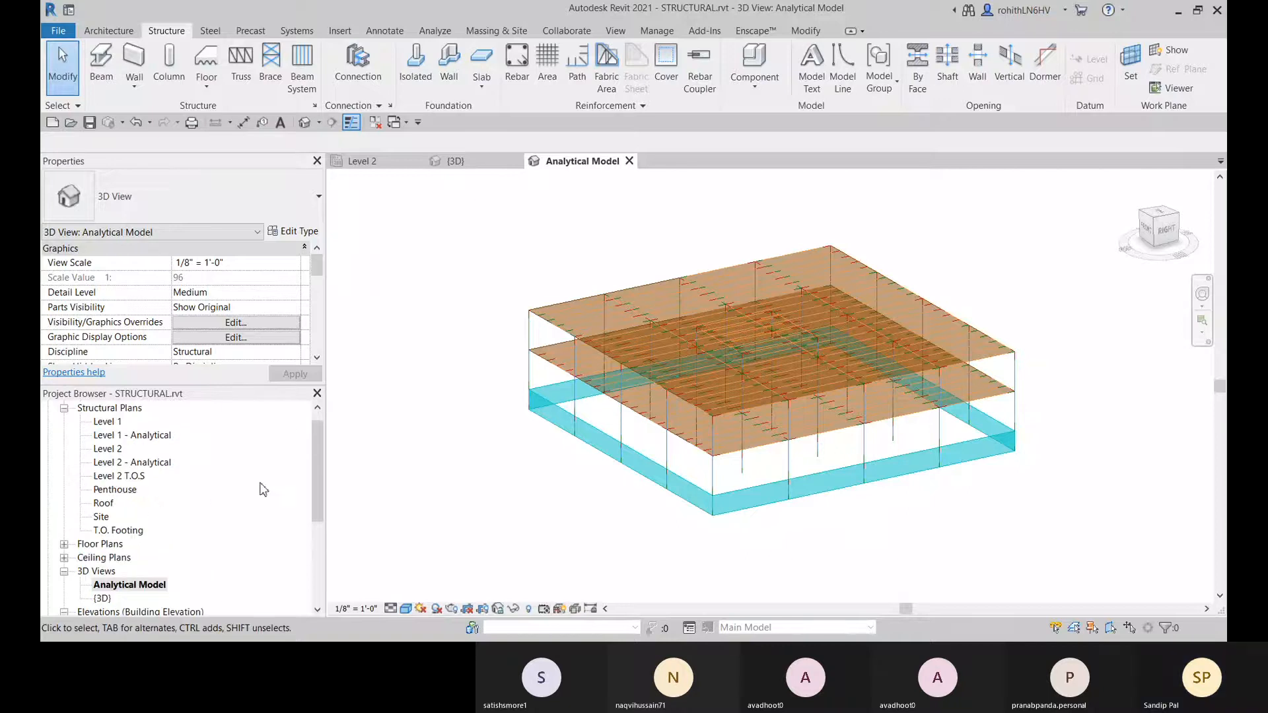
double_click(107, 435)
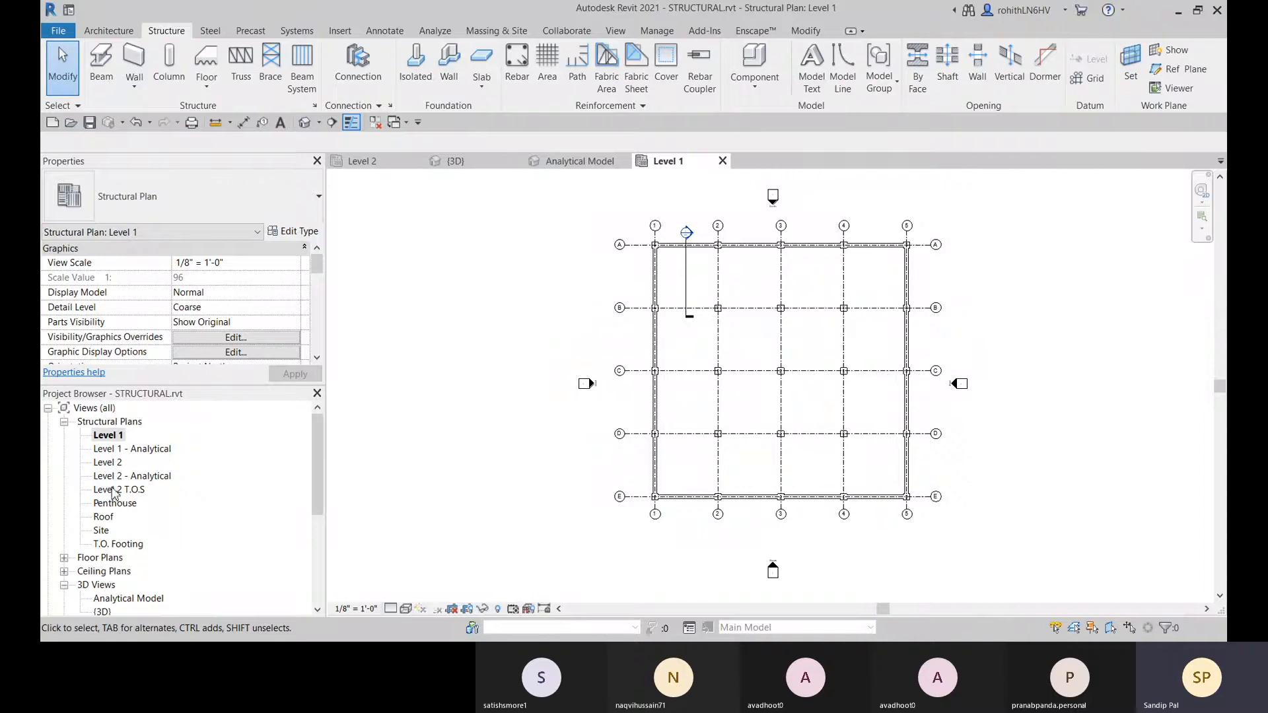
double_click(108, 462)
- Examine the symbolic cutback between beams and columns around grid intersection E-1 in the Level 2 plan
scroll(711, 407, "up", 3)
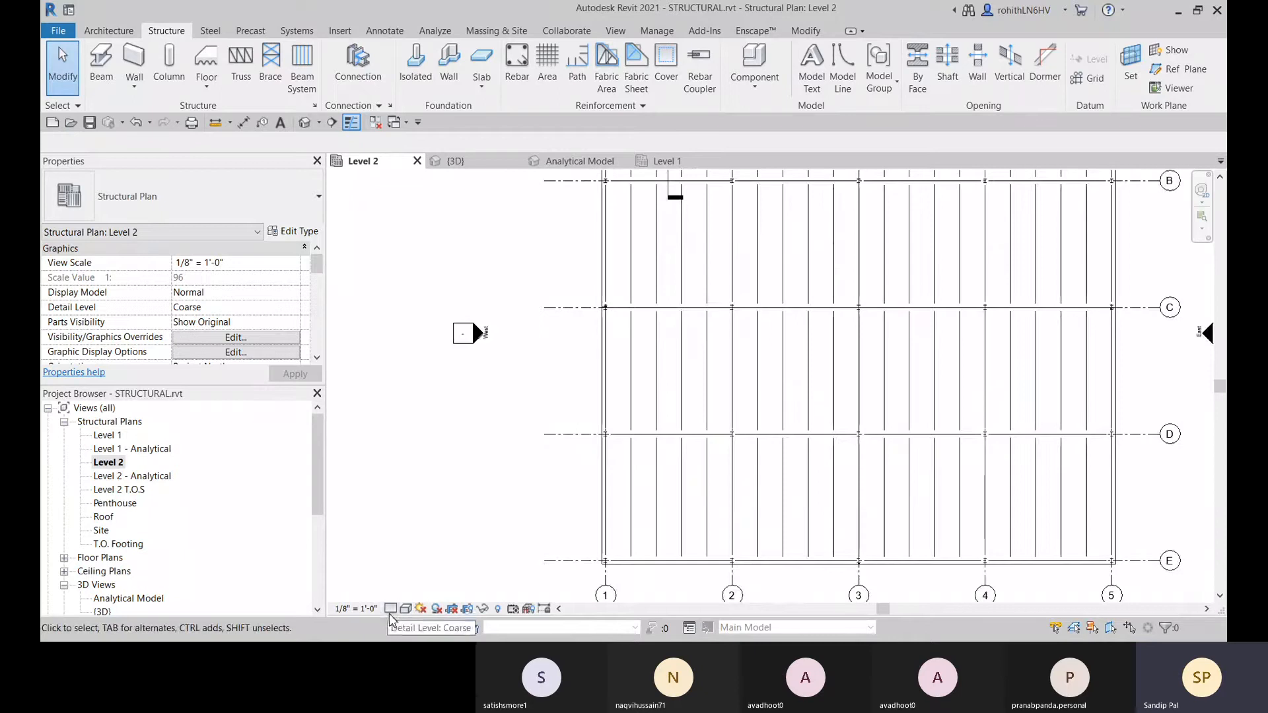
scroll(637, 506, "up", 2)
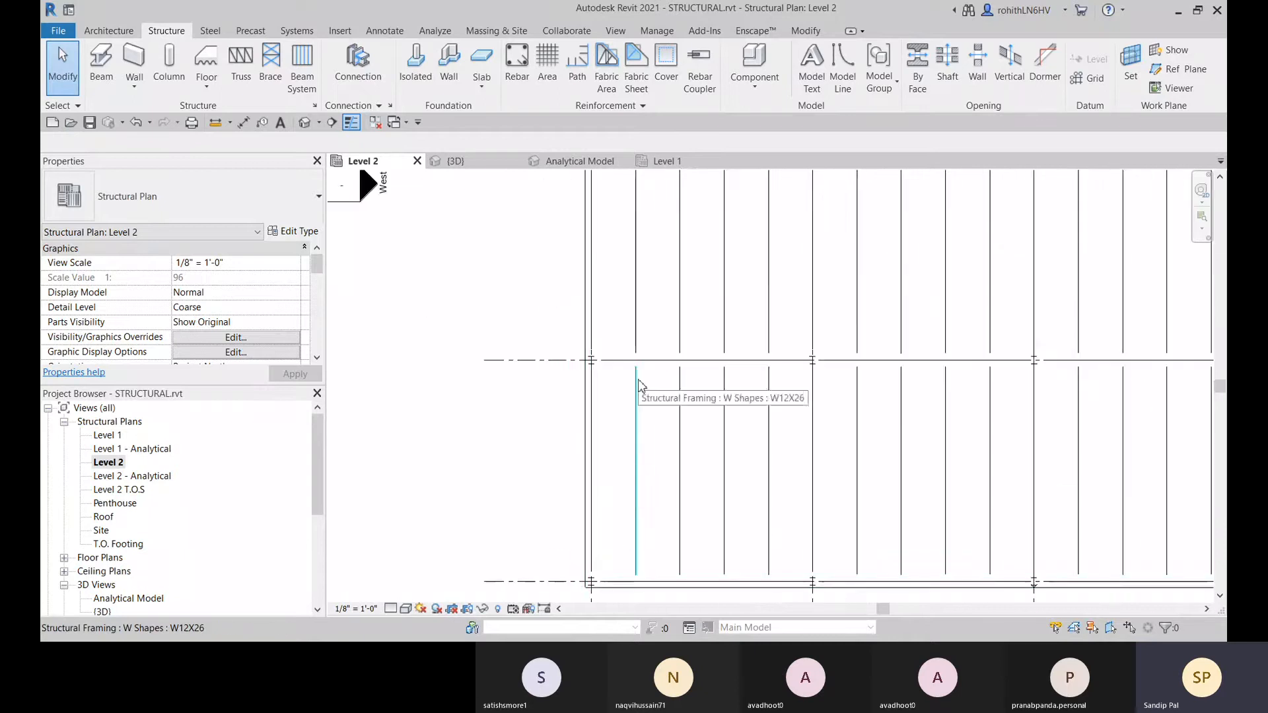
scroll(588, 574, "up", 4)
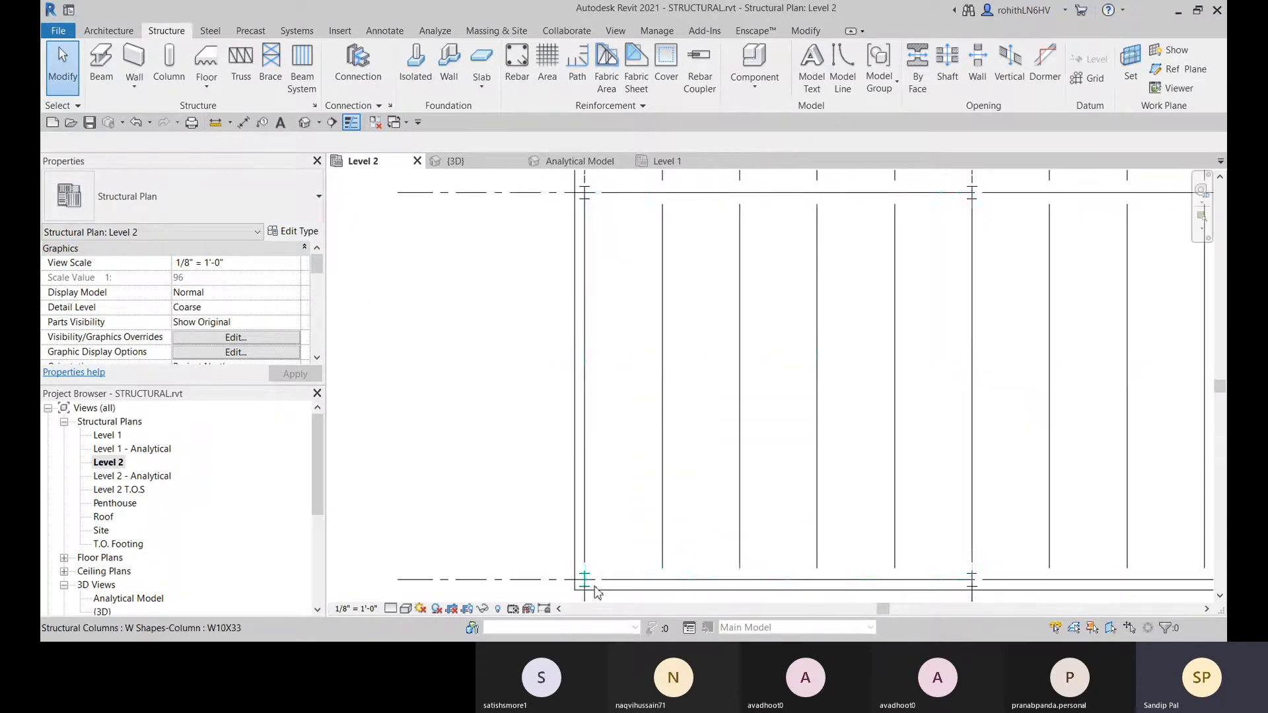
middle_click_drag(589, 573, 585, 388)
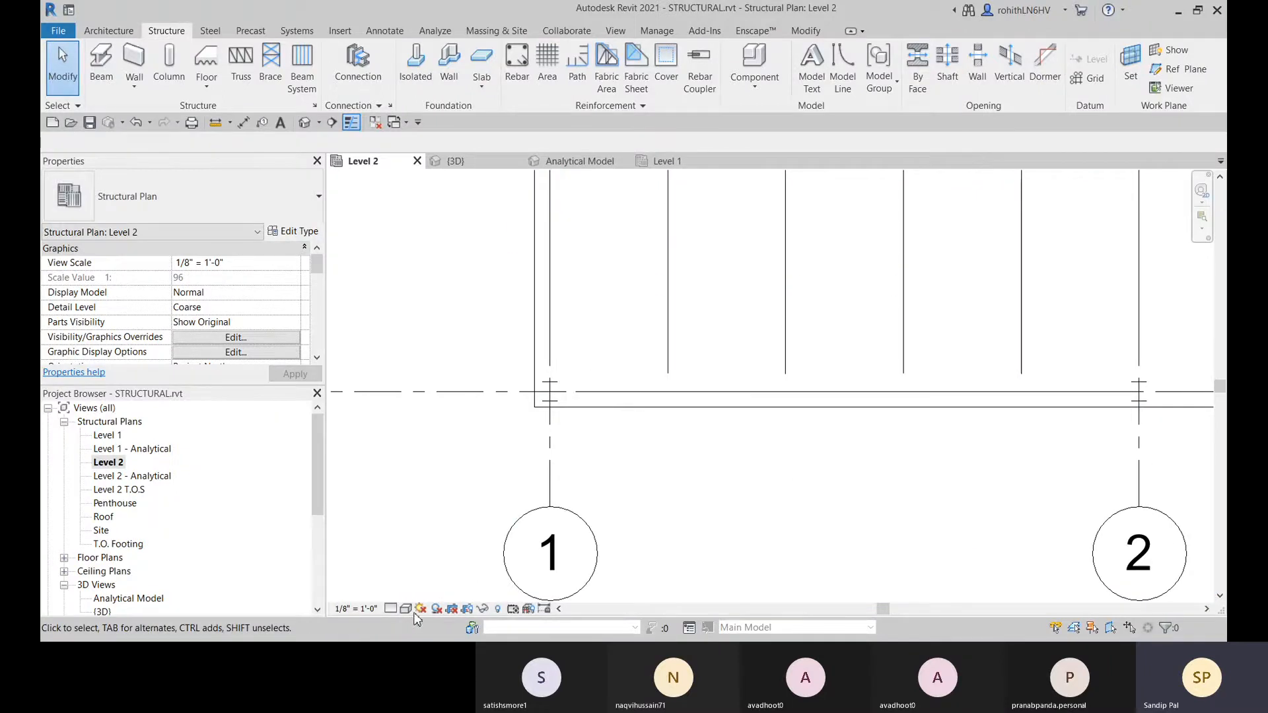
scroll(576, 411, "down", 8)
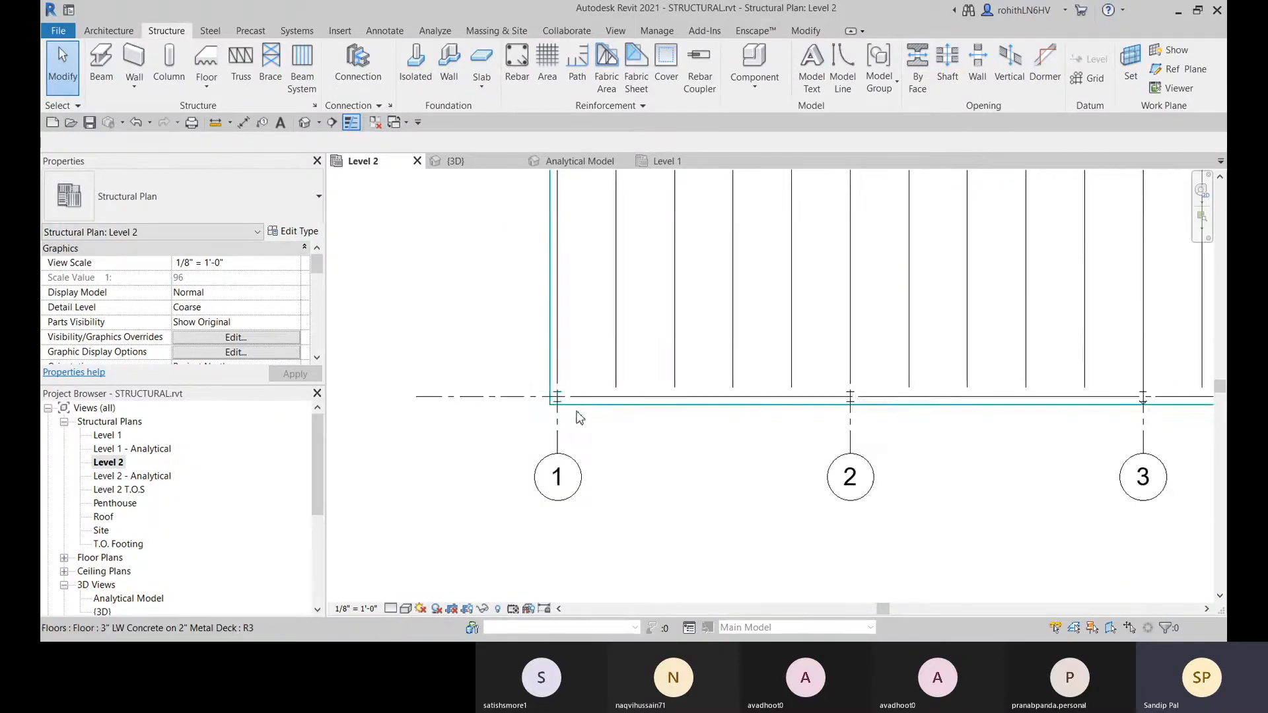
middle_click_drag(729, 430, 719, 517)
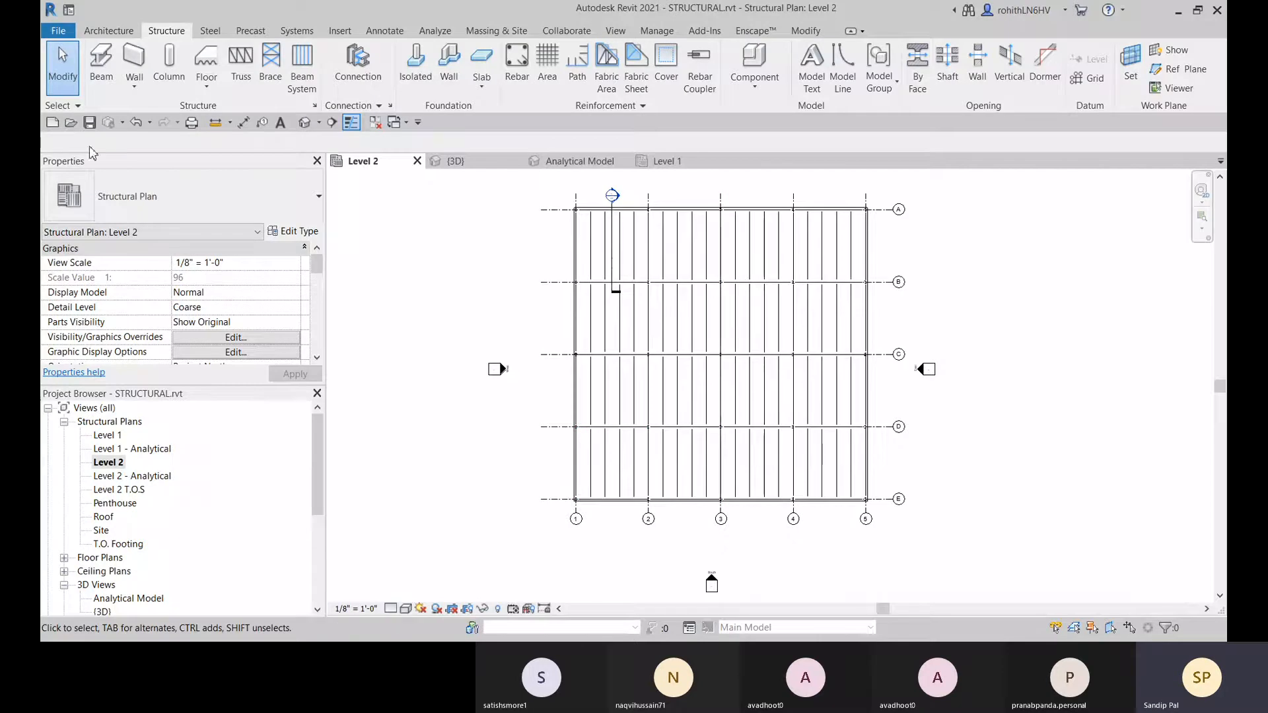
- Review the symbolic cutback distances, brace symbols and connection symbols in the Structural Settings
left_click(314, 106)
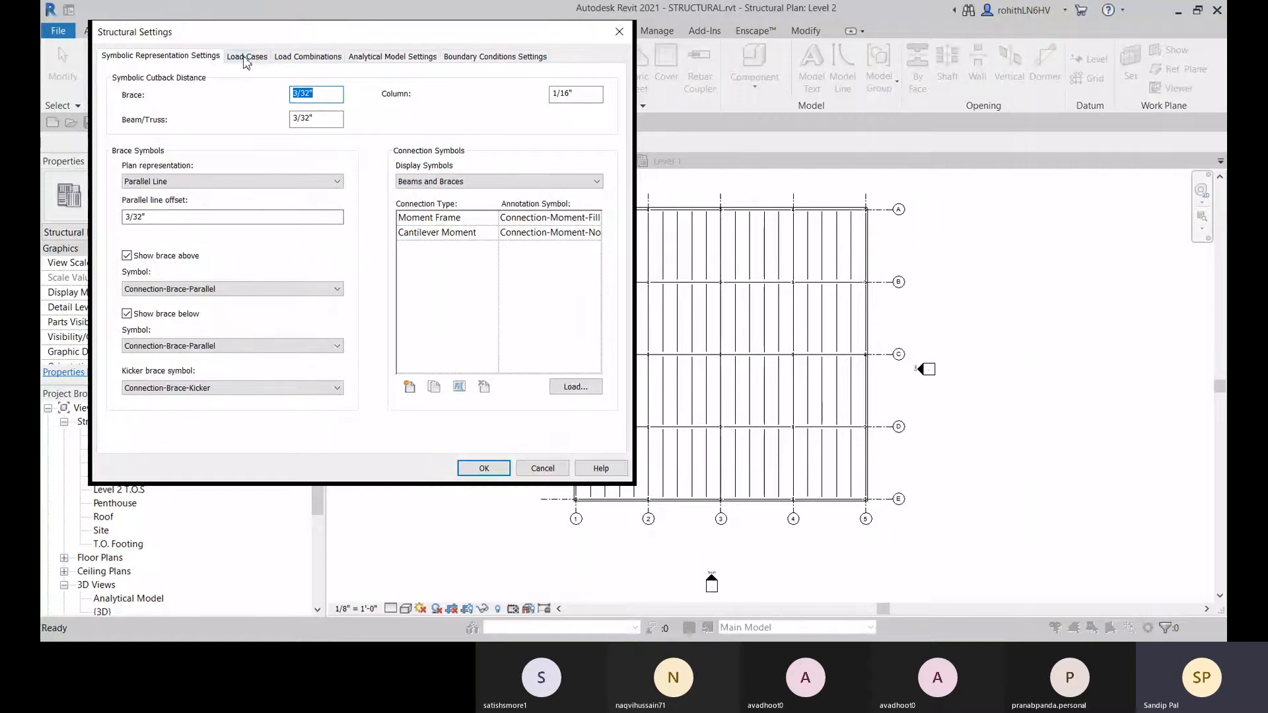
left_click_drag(263, 38, 305, 67)
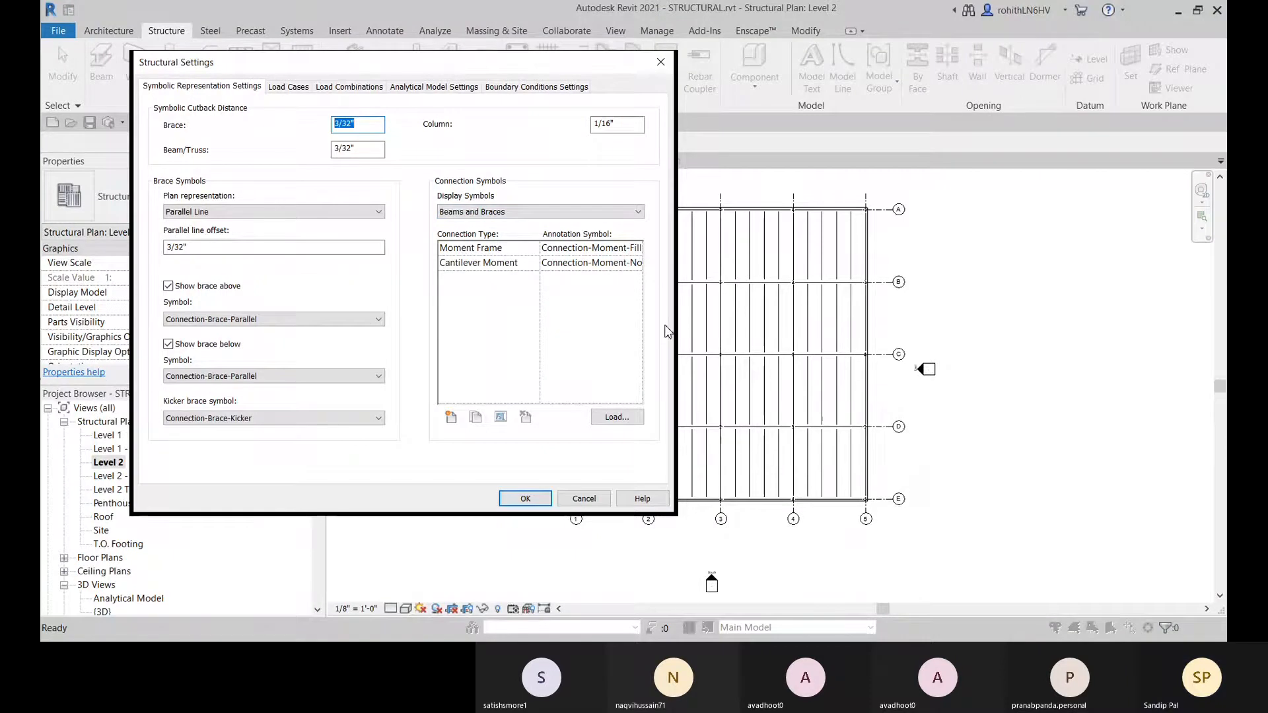
left_click(526, 499)
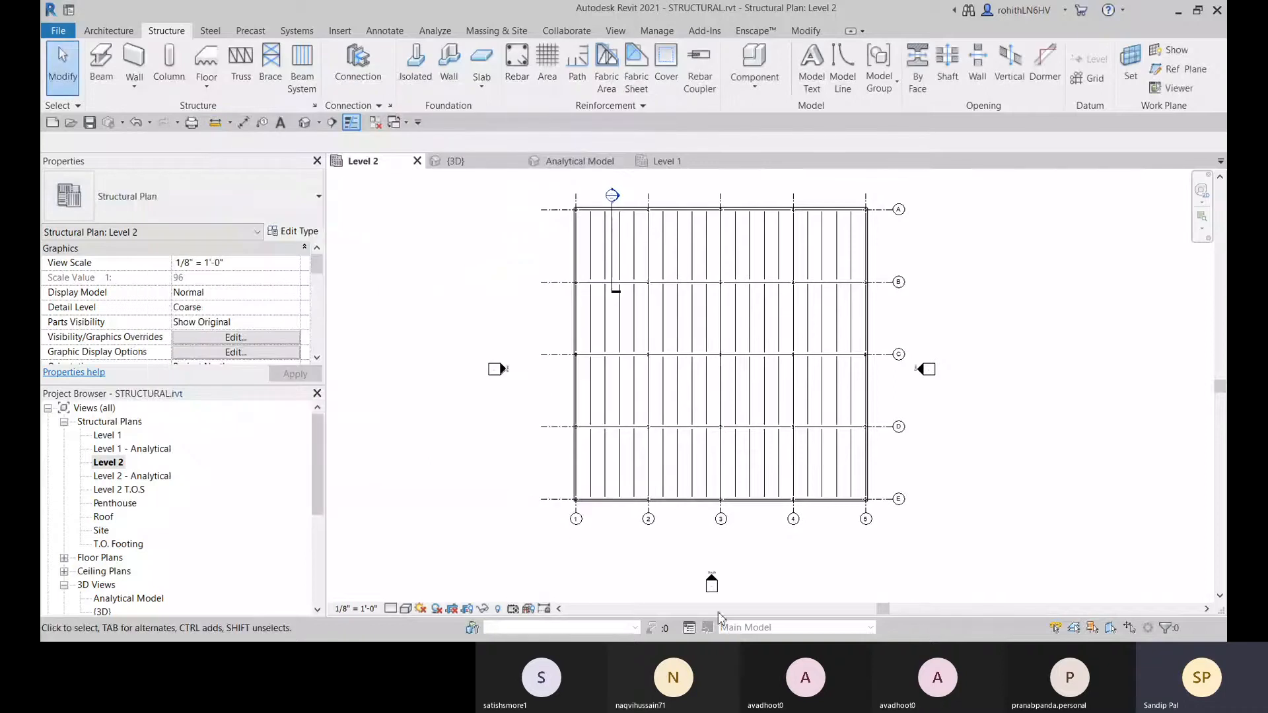
- Place a framing elevation attached to grid E between grids 2 and 3 in the Level 2 plan
scroll(692, 551, "up", 2)
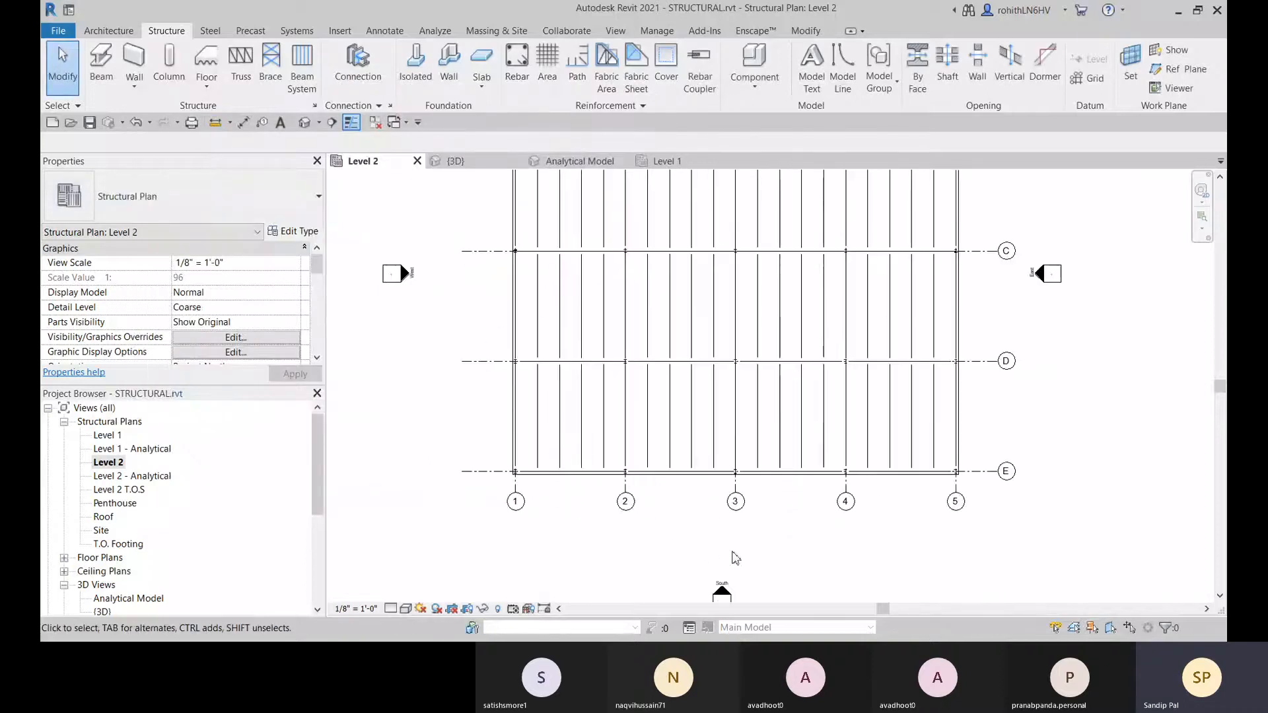
scroll(687, 531, "up", 2)
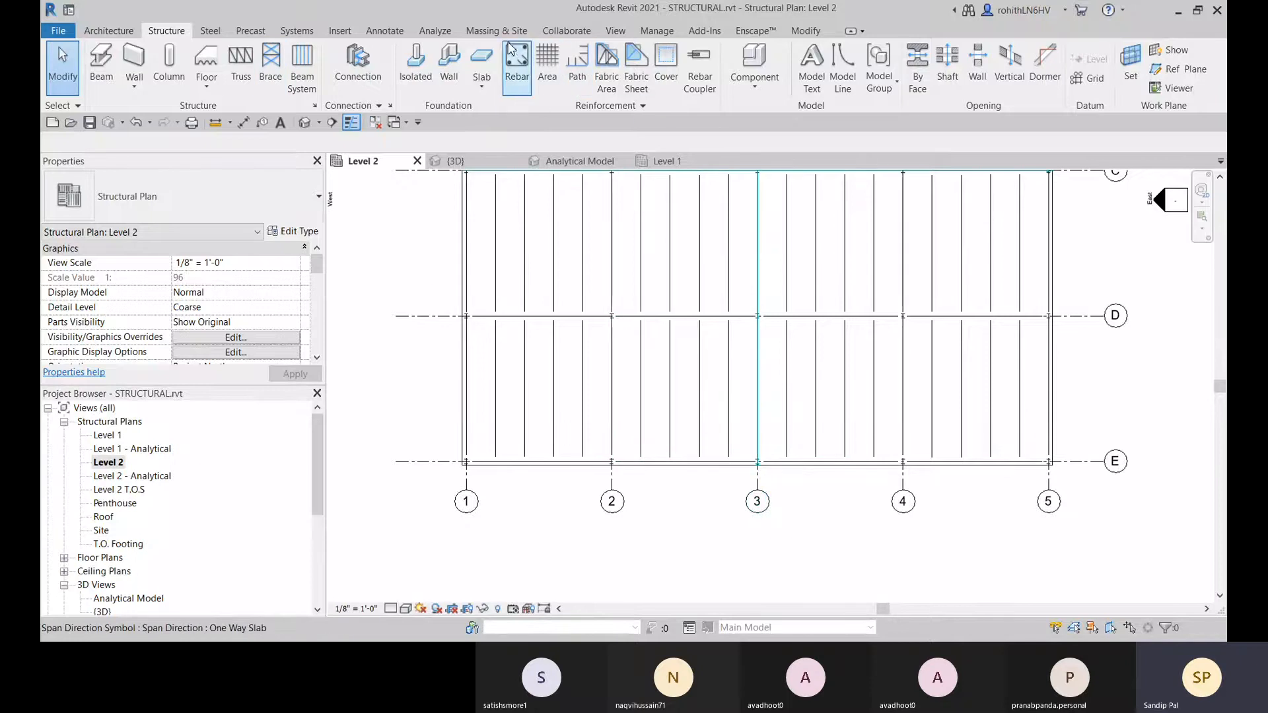
left_click(615, 30)
left_click(641, 71)
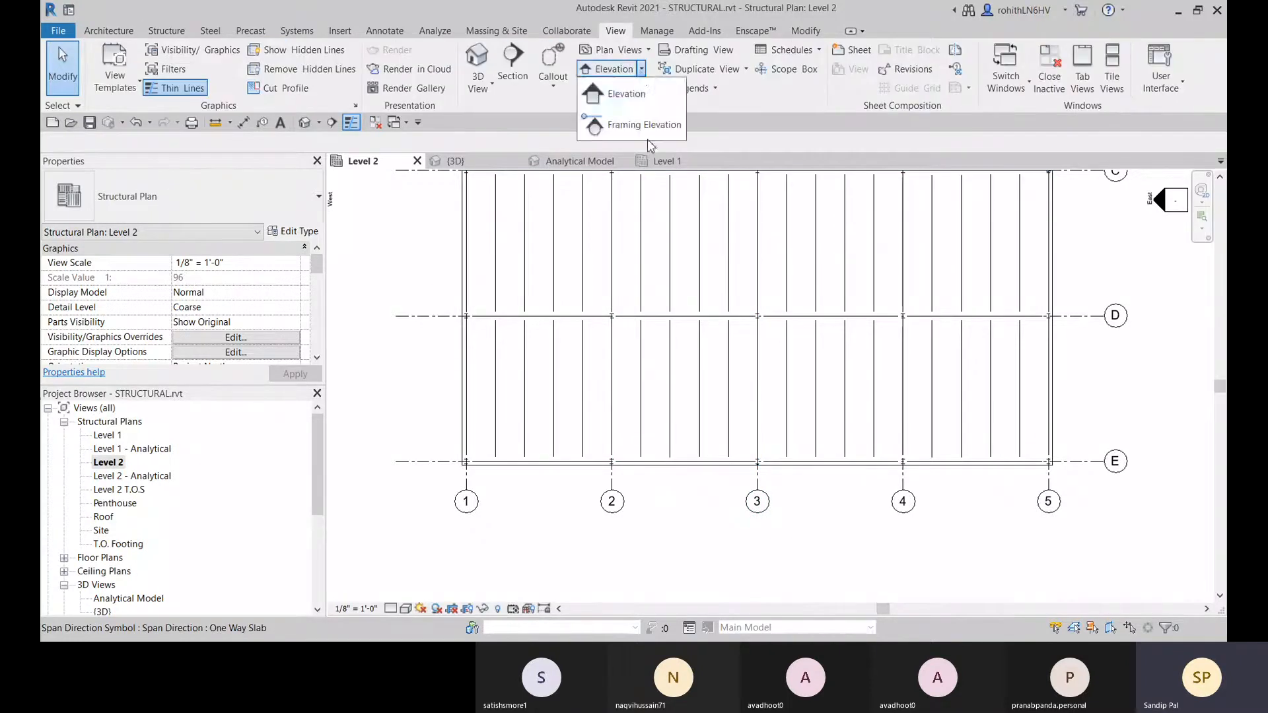
left_click(624, 126)
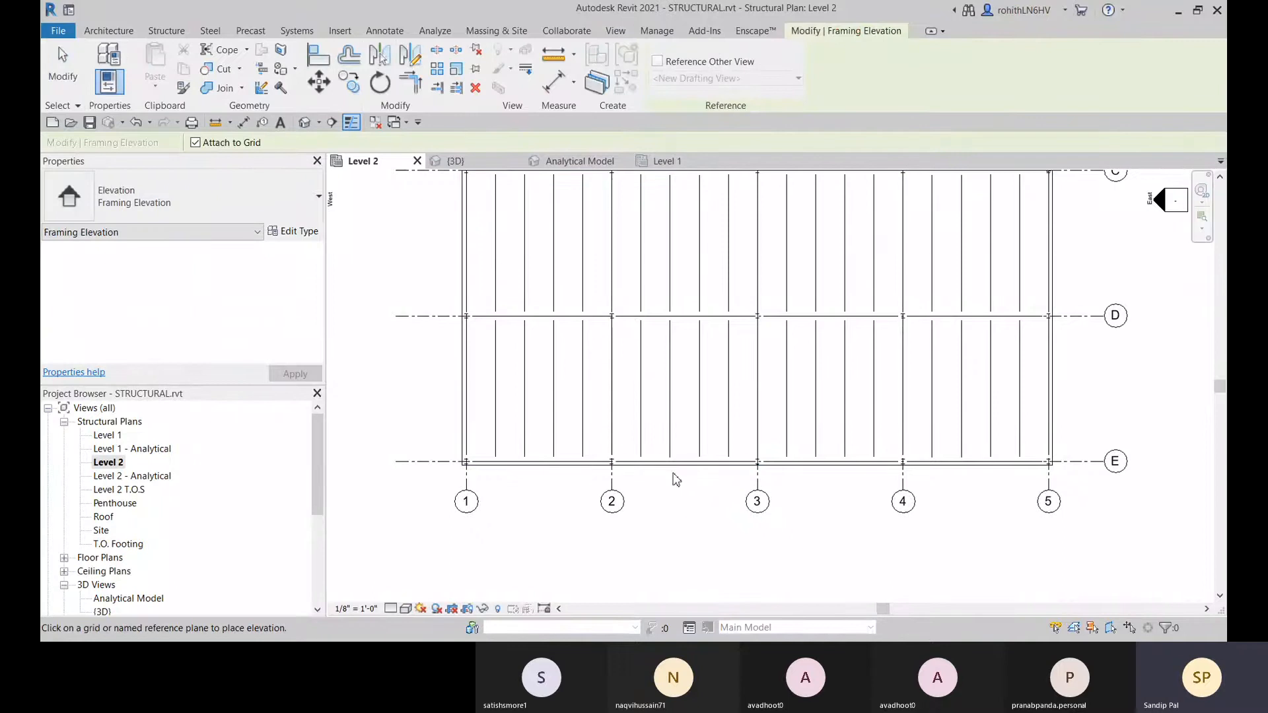
left_click(686, 470)
scroll(688, 498, "up", 2)
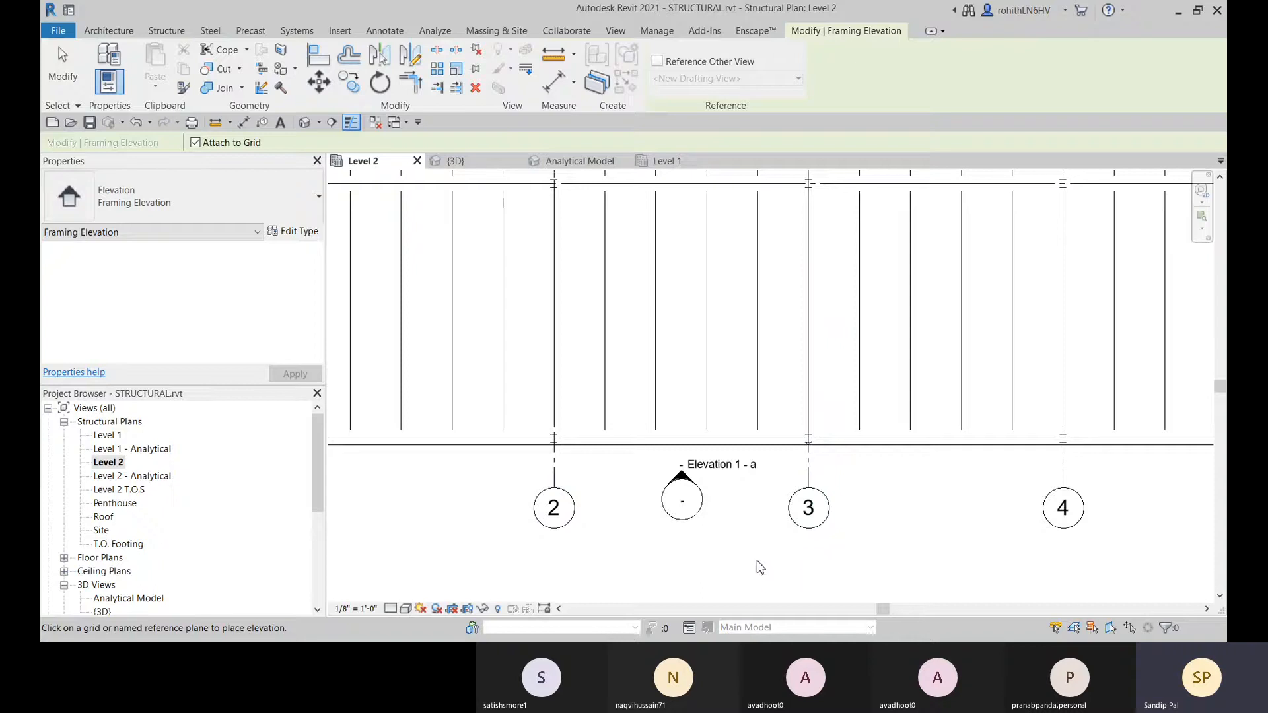
key("Escape")
key("Escape")
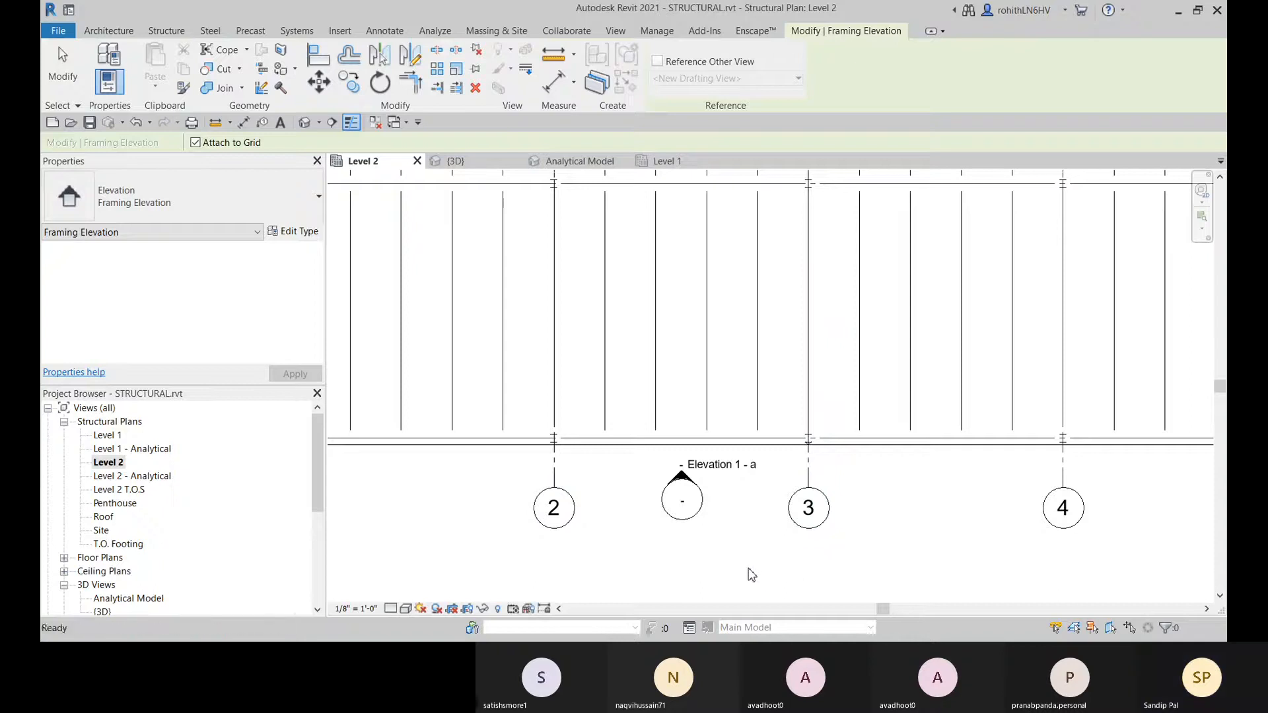
- Stretch the framing elevation's extent slightly past grid 3 and return its end to the grid line
left_click(684, 470)
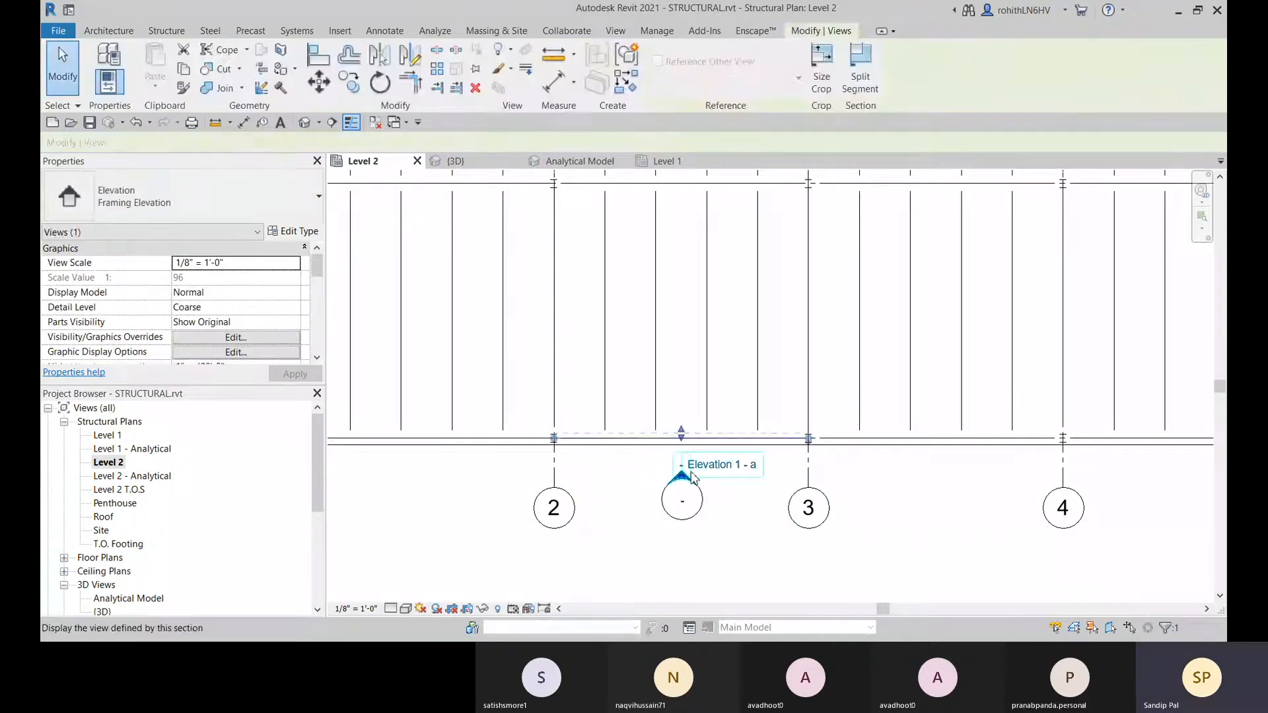
middle_click_drag(575, 508, 590, 508)
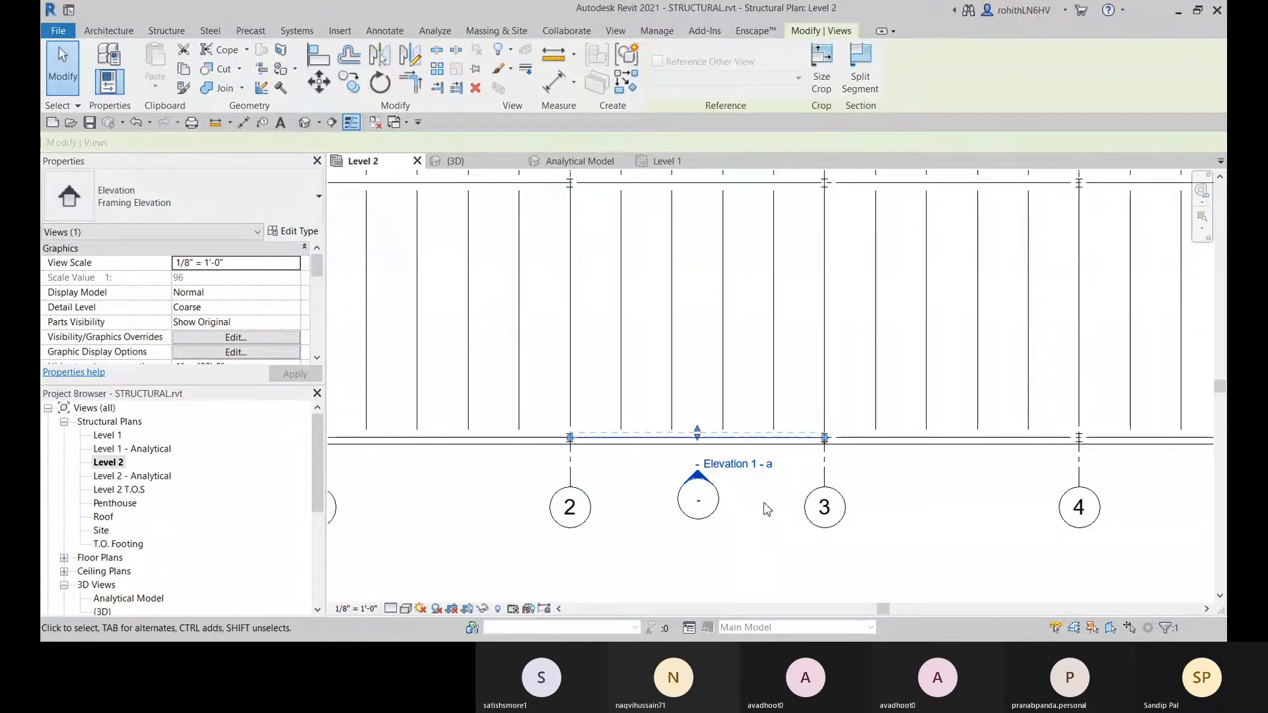
middle_click_drag(763, 506, 766, 504)
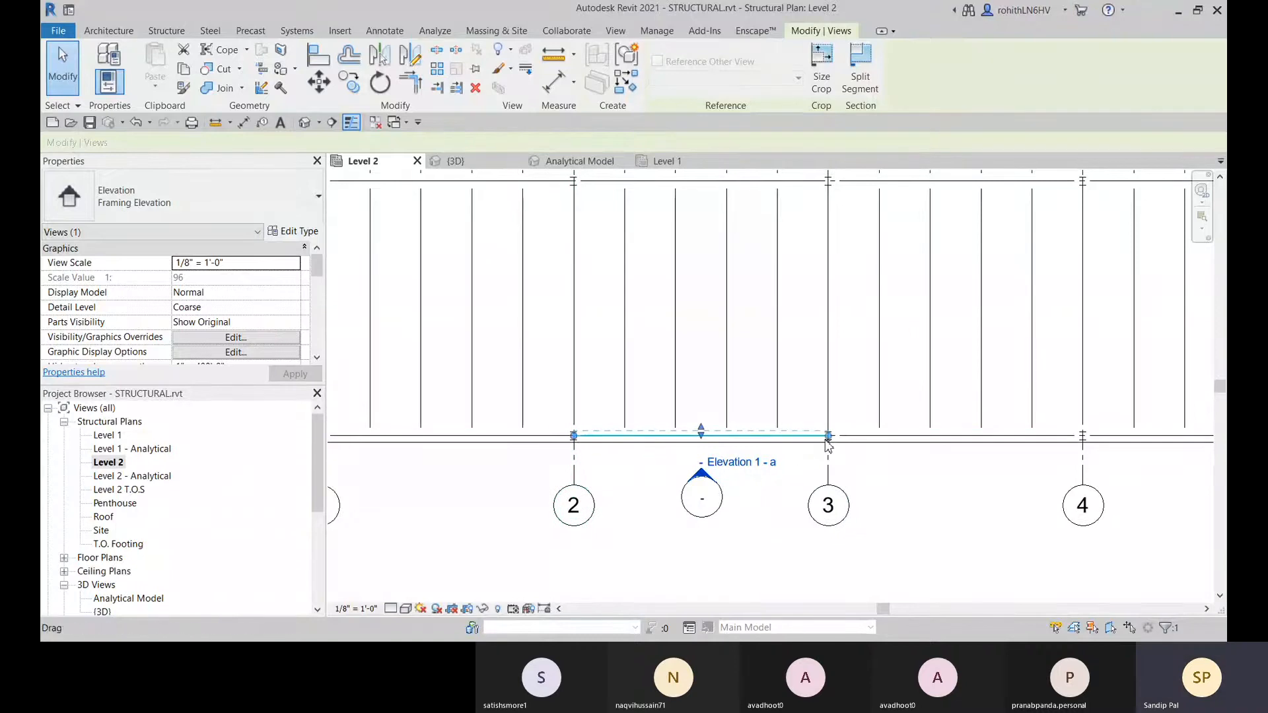
middle_click_drag(681, 455, 669, 472)
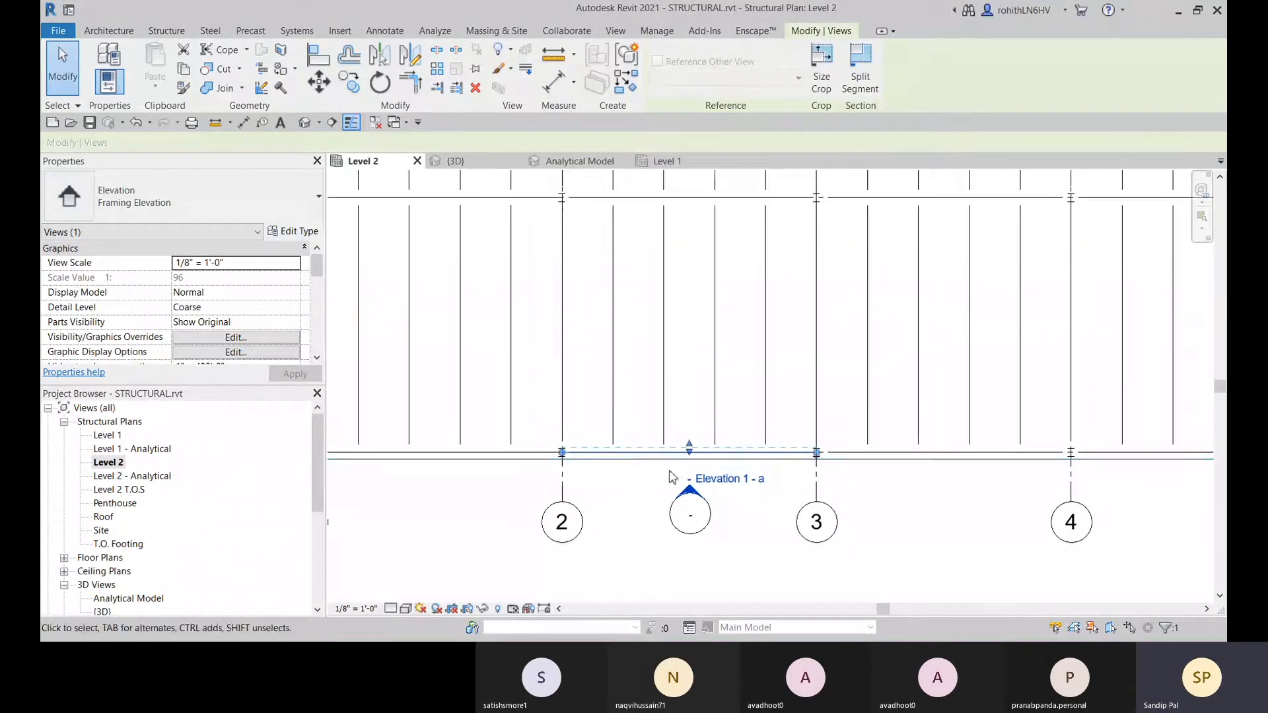
scroll(672, 476, "up", 2)
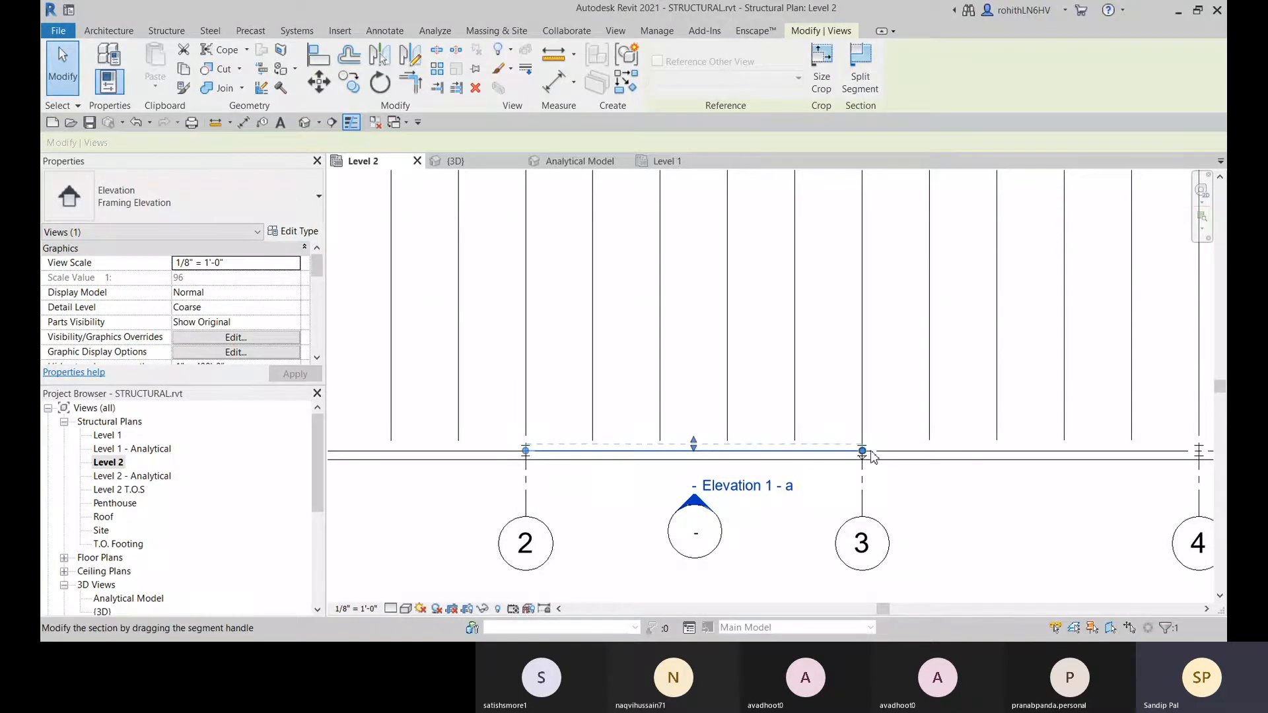
left_click_drag(863, 451, 895, 453)
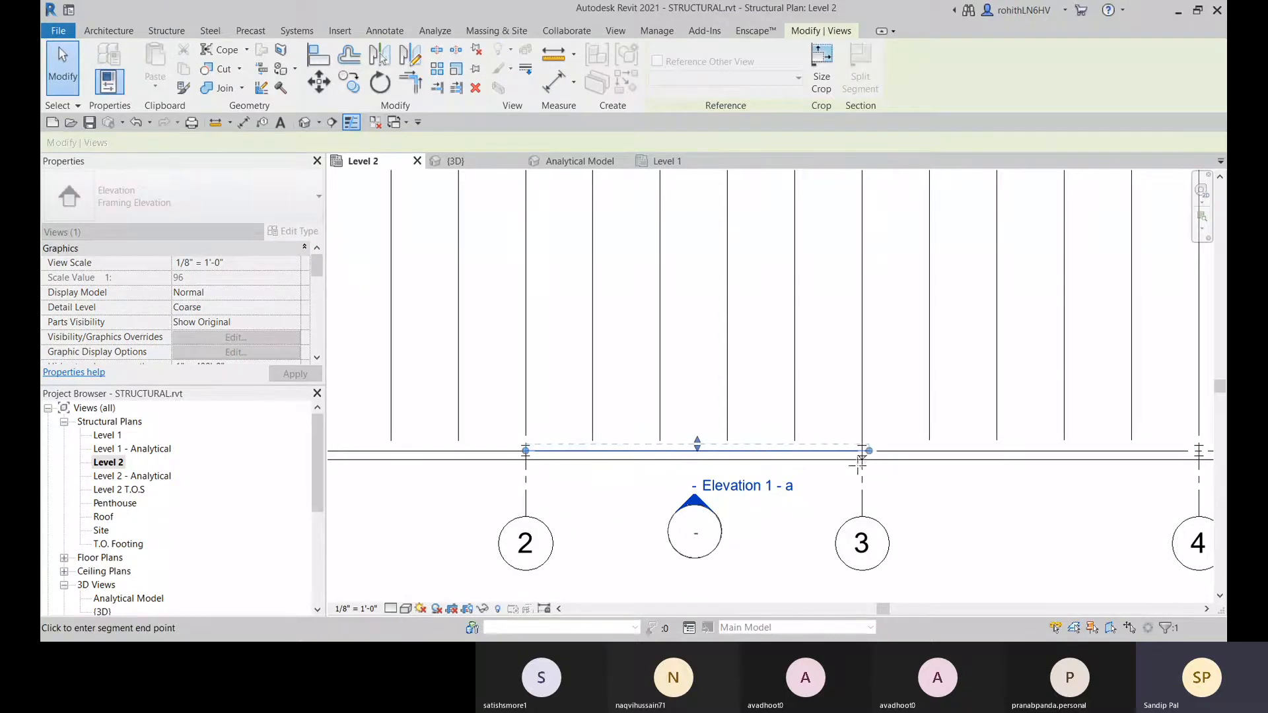
left_click_drag(859, 462, 862, 463)
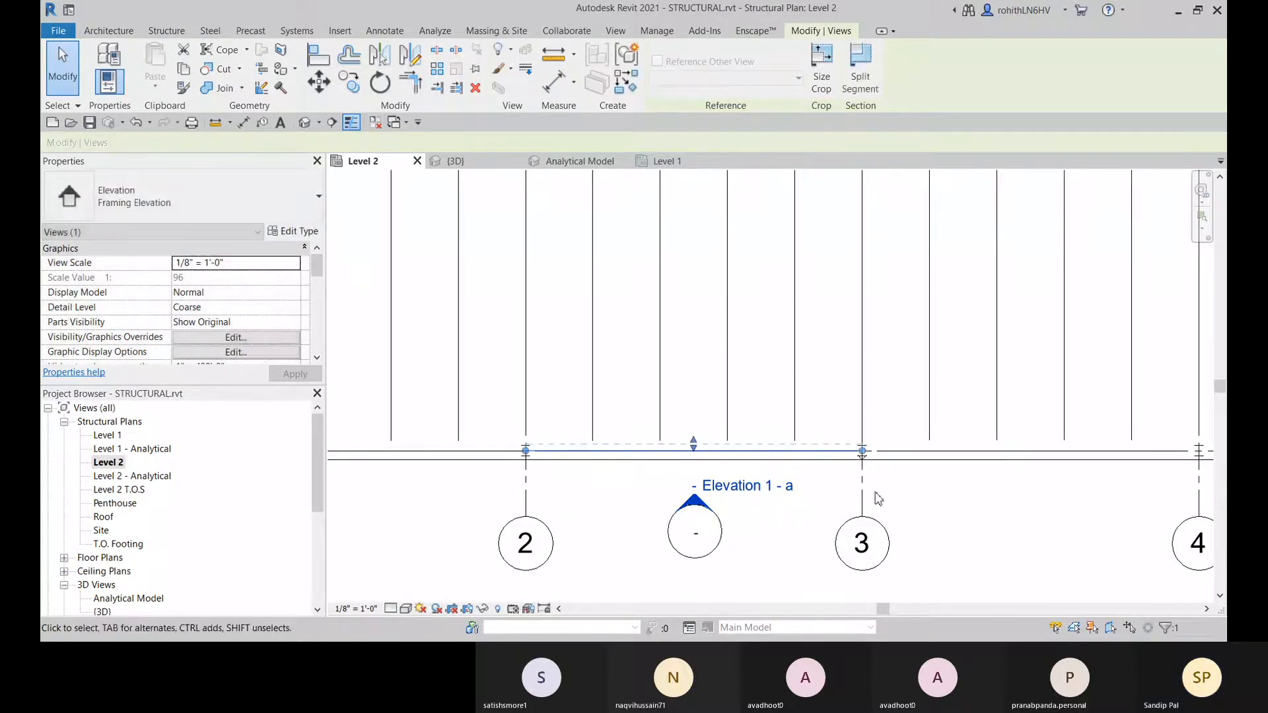
- Open the view of the framing elevation between grids 2 and 3 and look over its levels, beams and footing
scroll(683, 497, "down", 3)
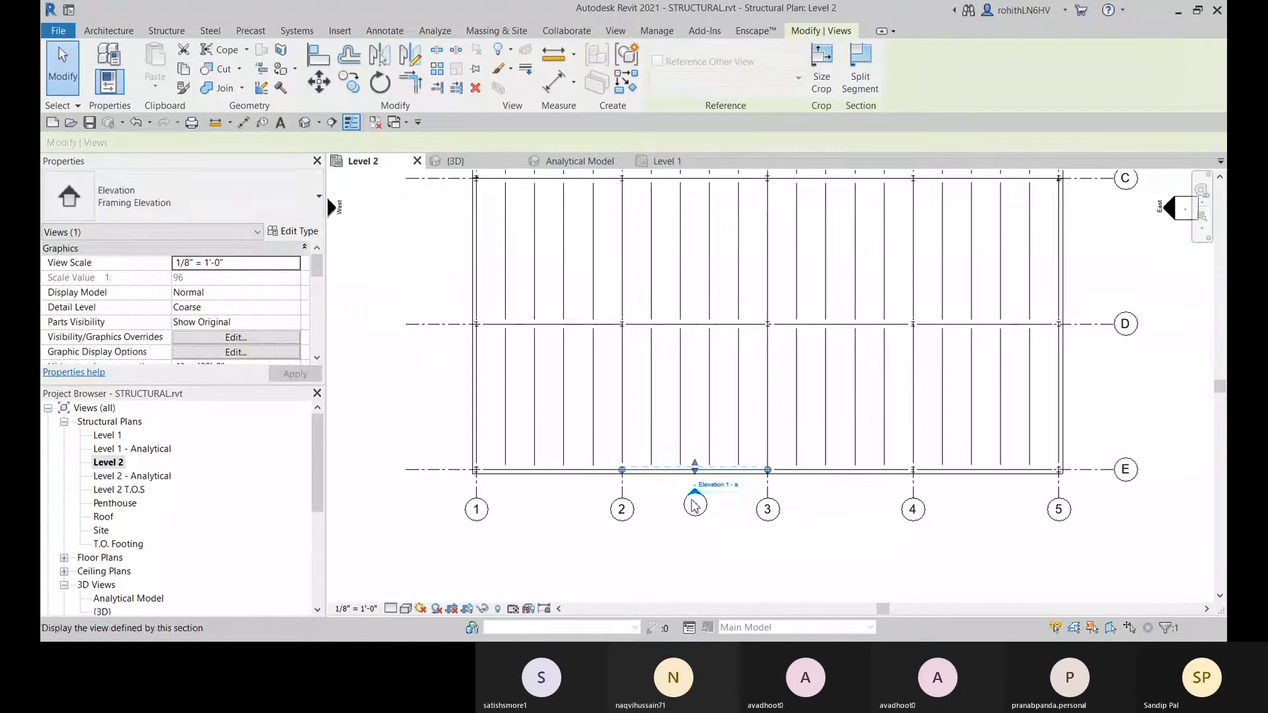
right_click(690, 507)
left_click(747, 261)
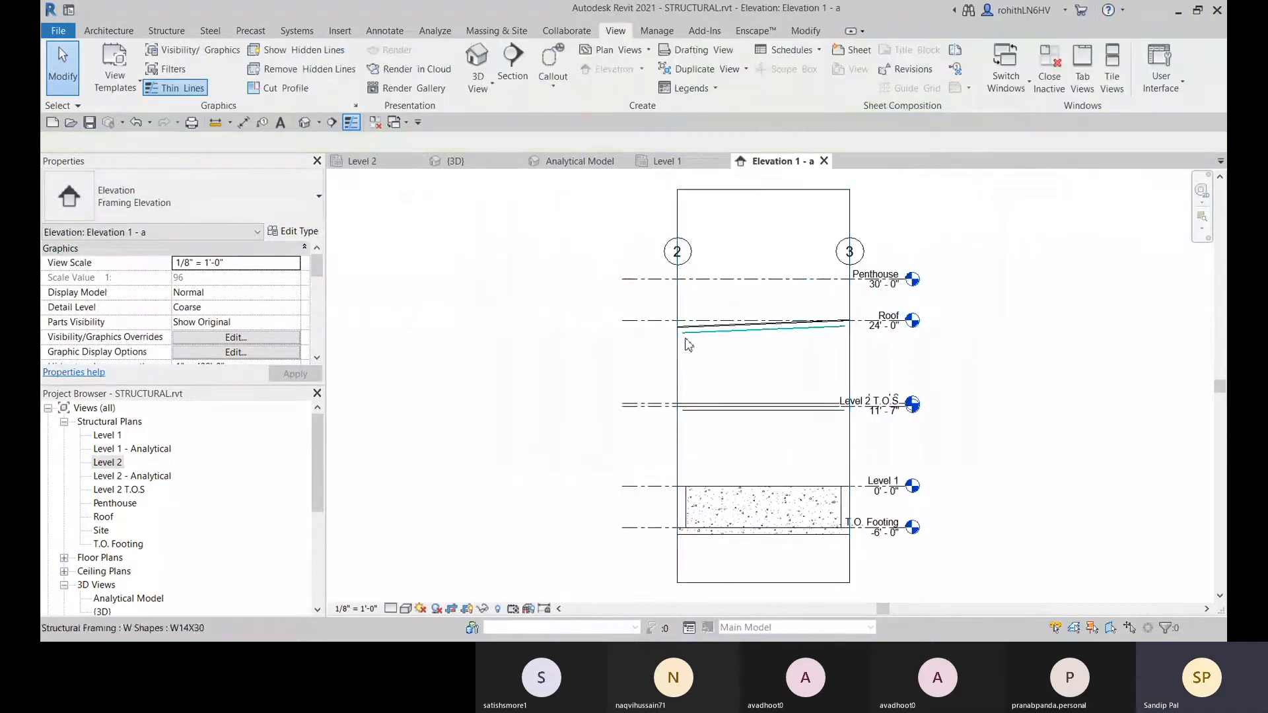
middle_click_drag(688, 537, 677, 490)
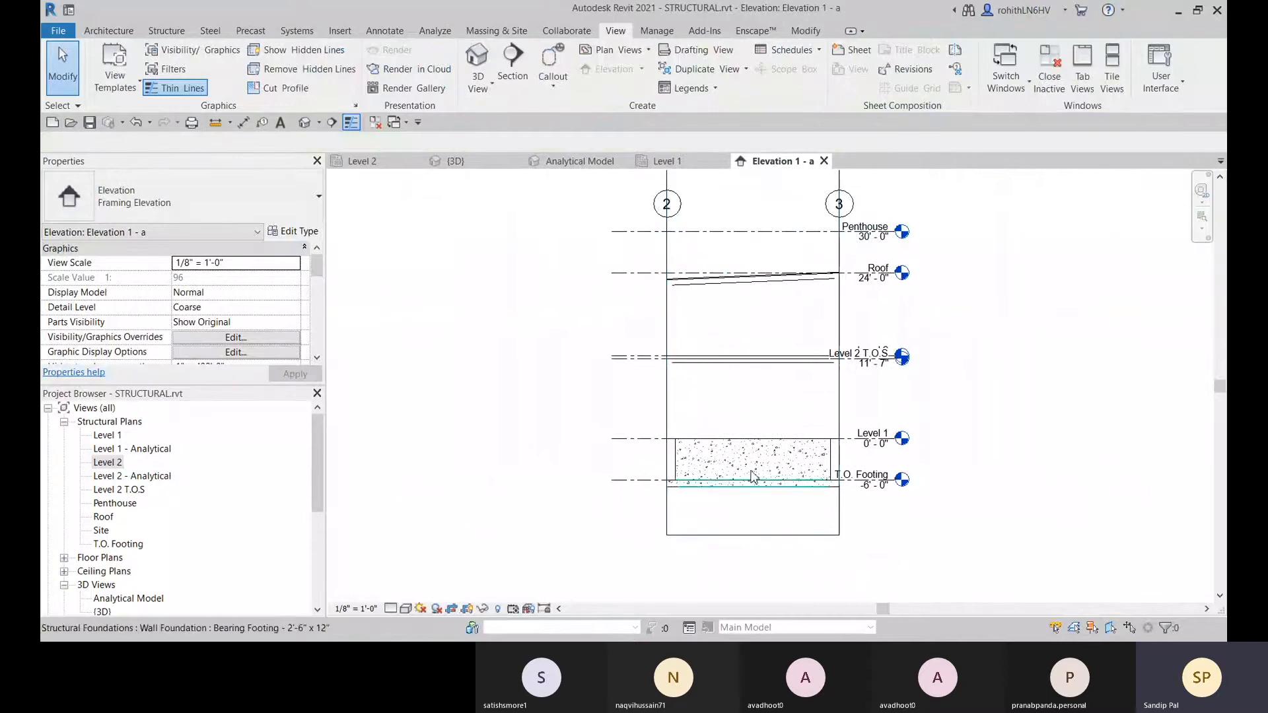
middle_click_drag(759, 427, 750, 416)
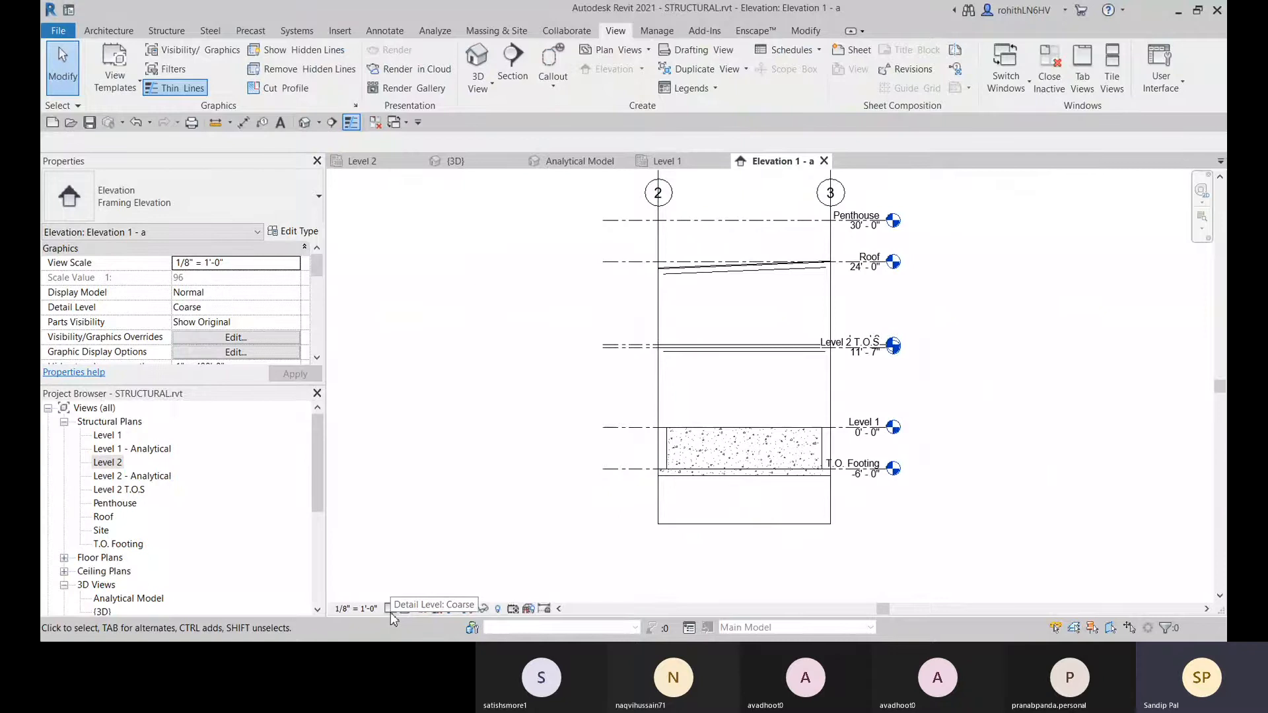
- Set the detail level of the framing elevation view to Fine
scroll(677, 291, "up", 4)
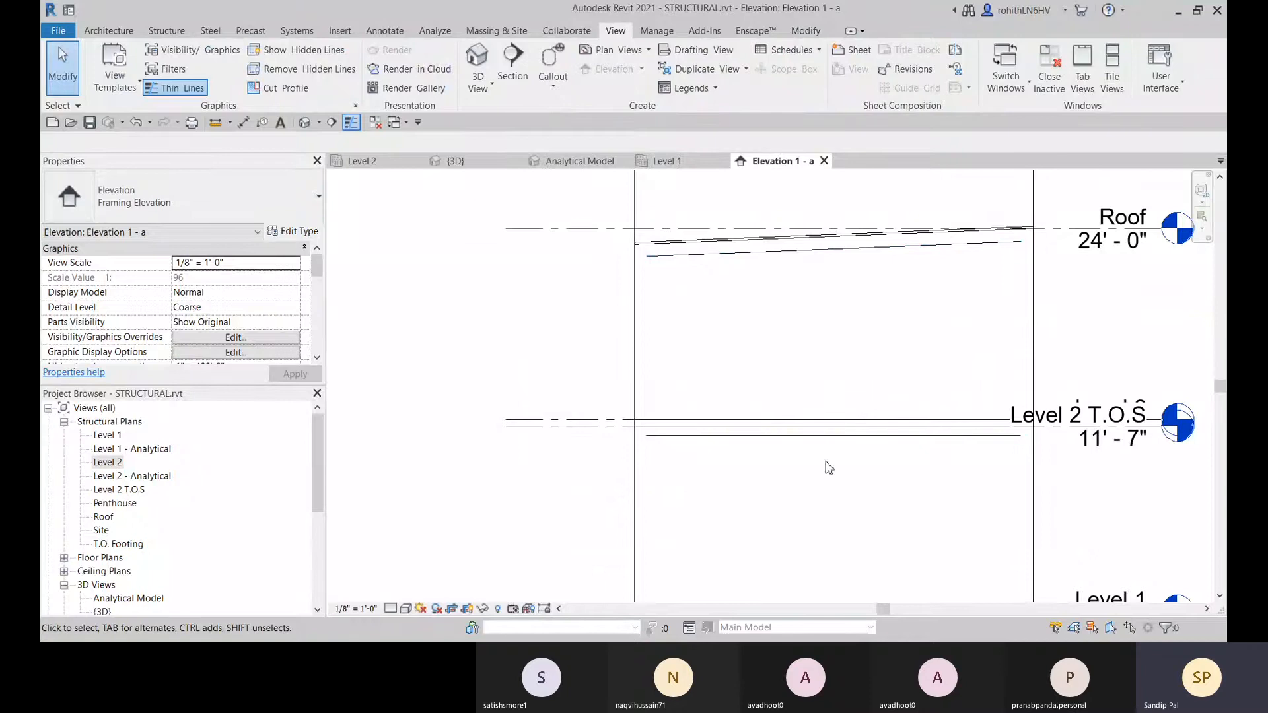
left_click(395, 612)
left_click(410, 587)
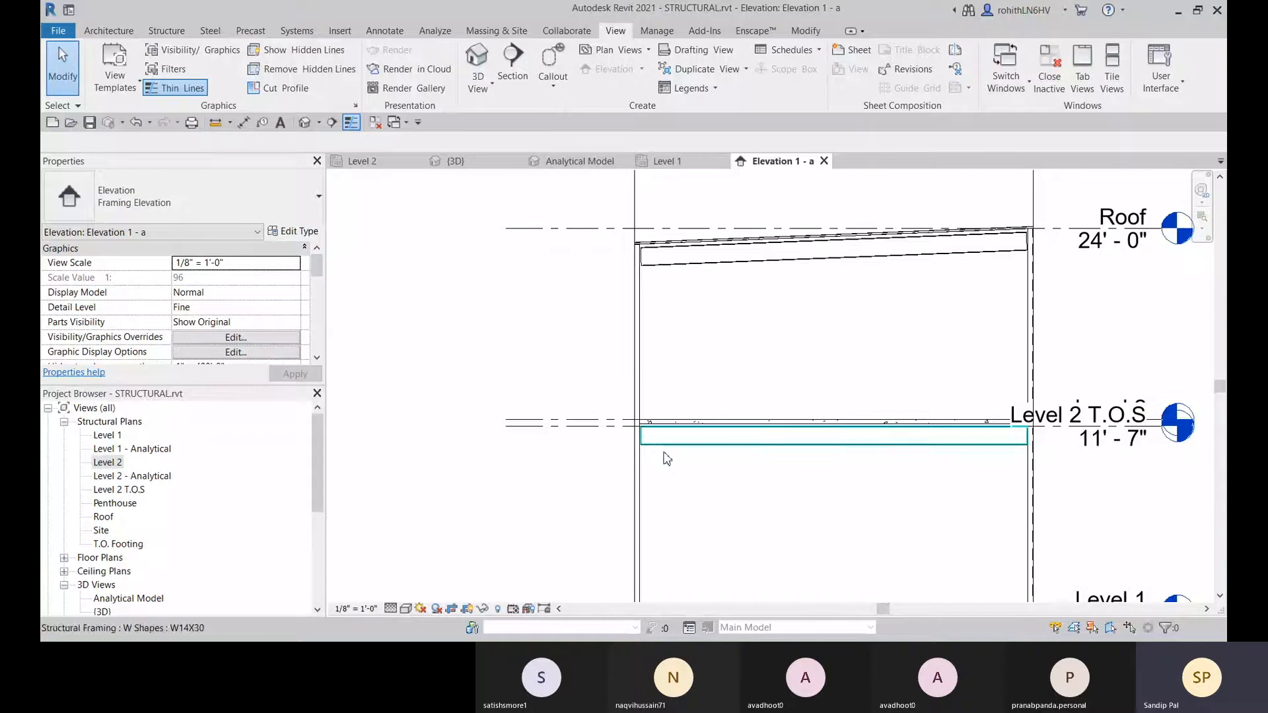
- Add an HSS6X6X1/2 brace from Level 1 at grid 3 to the midpoint of the Level 2 beam
scroll(830, 433, "down", 3)
middle_click_drag(808, 459, 599, 460)
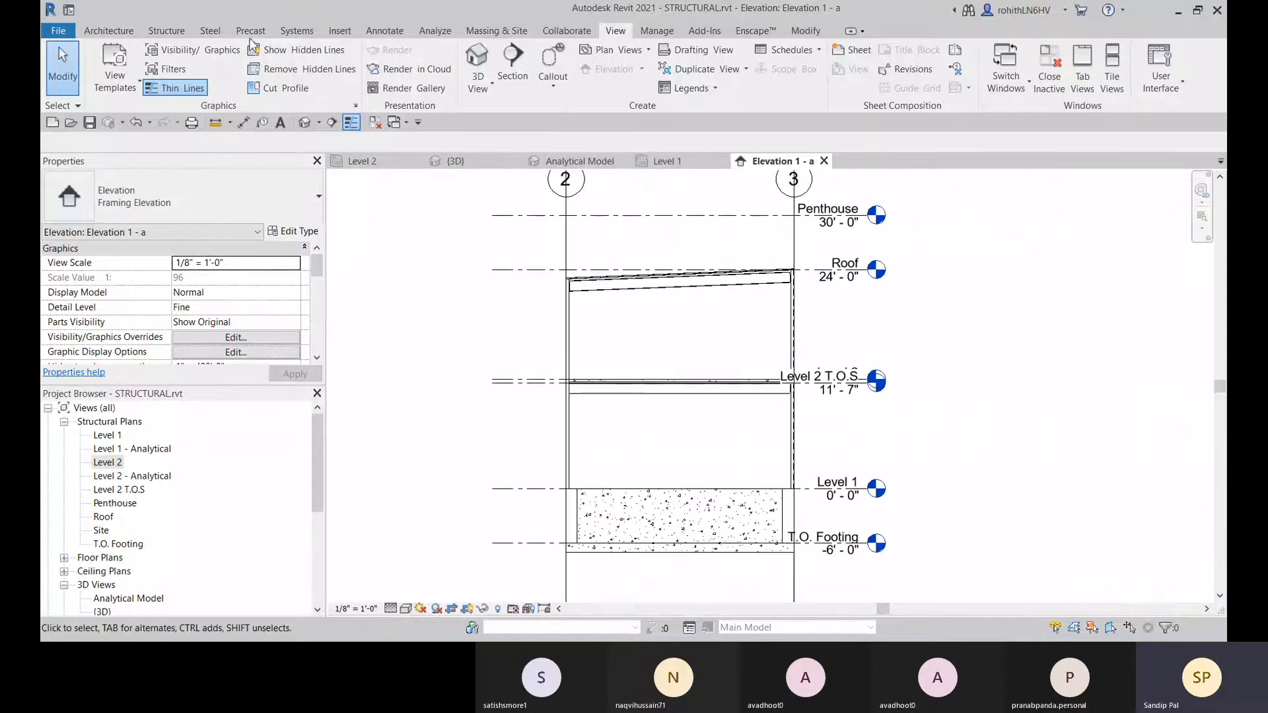
left_click(177, 33)
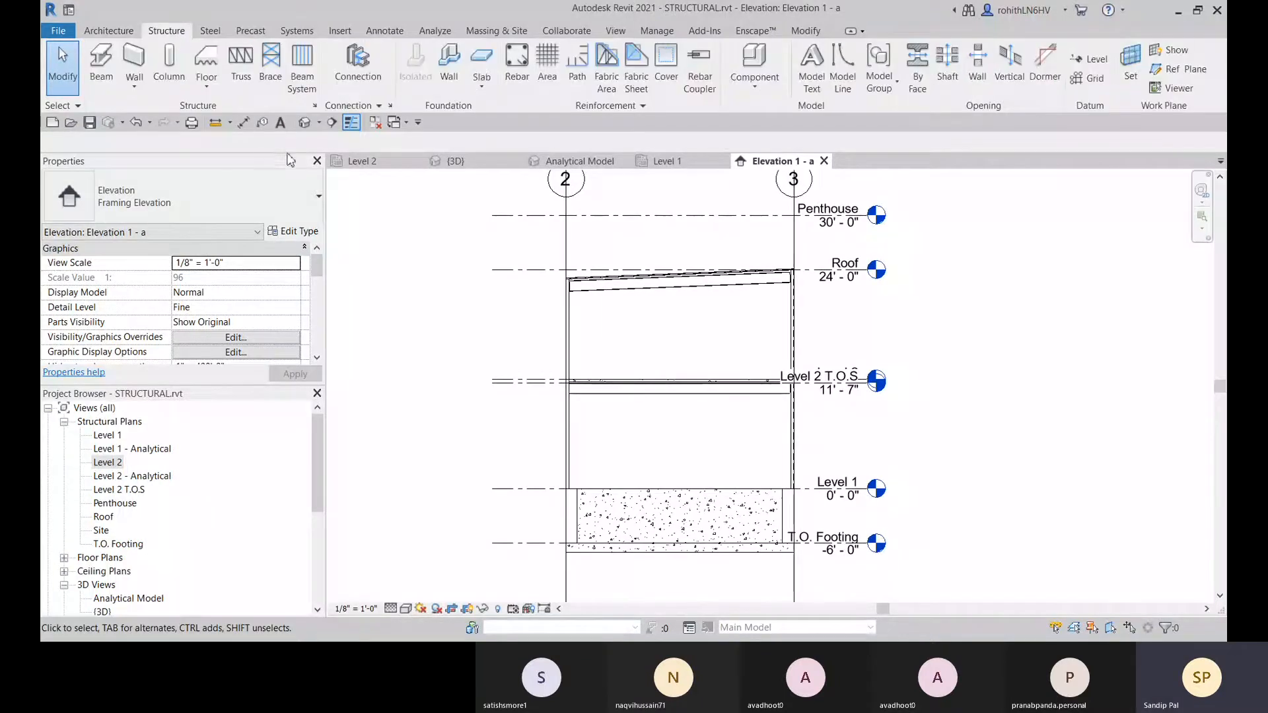
left_click(270, 63)
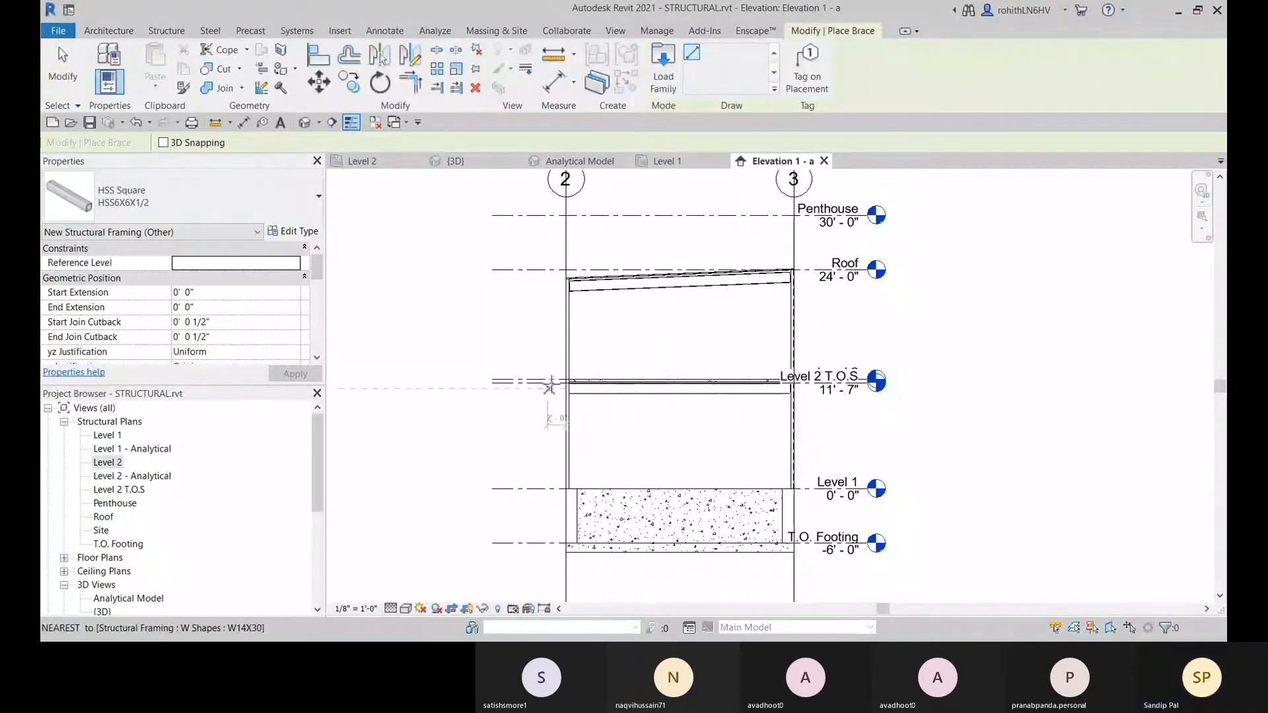
scroll(794, 389, "up", 2)
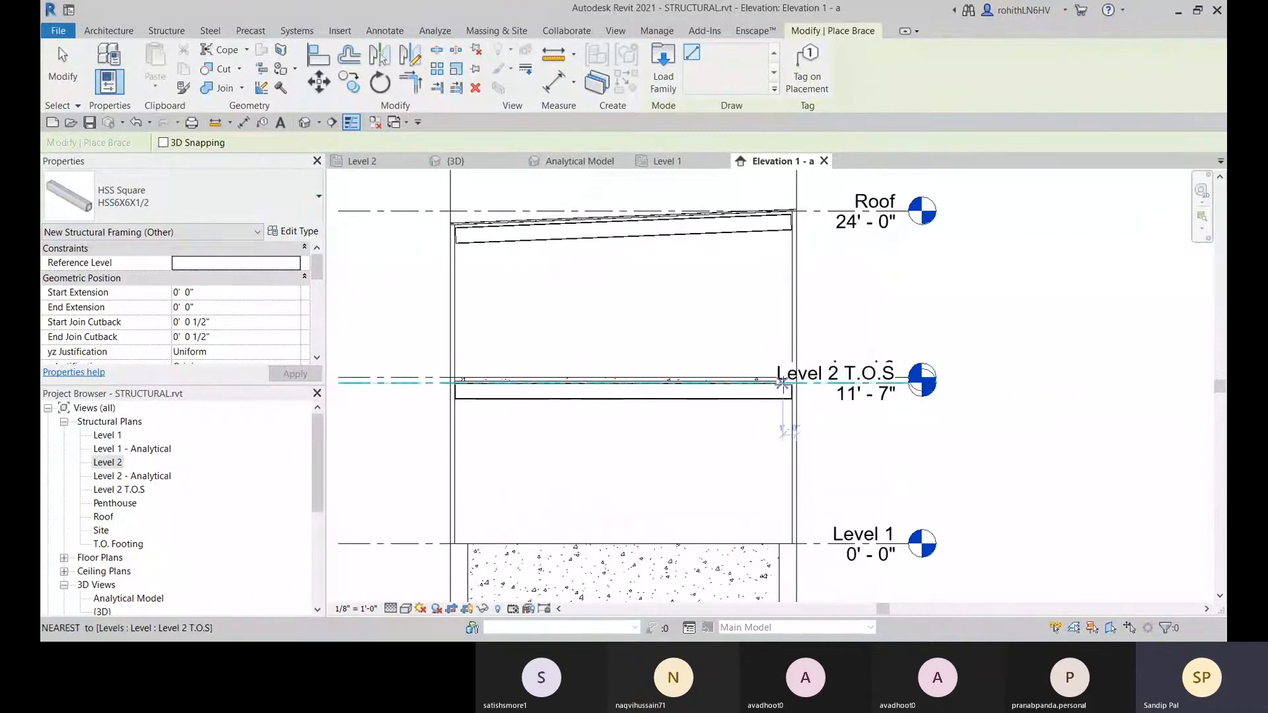
middle_click_drag(779, 388, 820, 398)
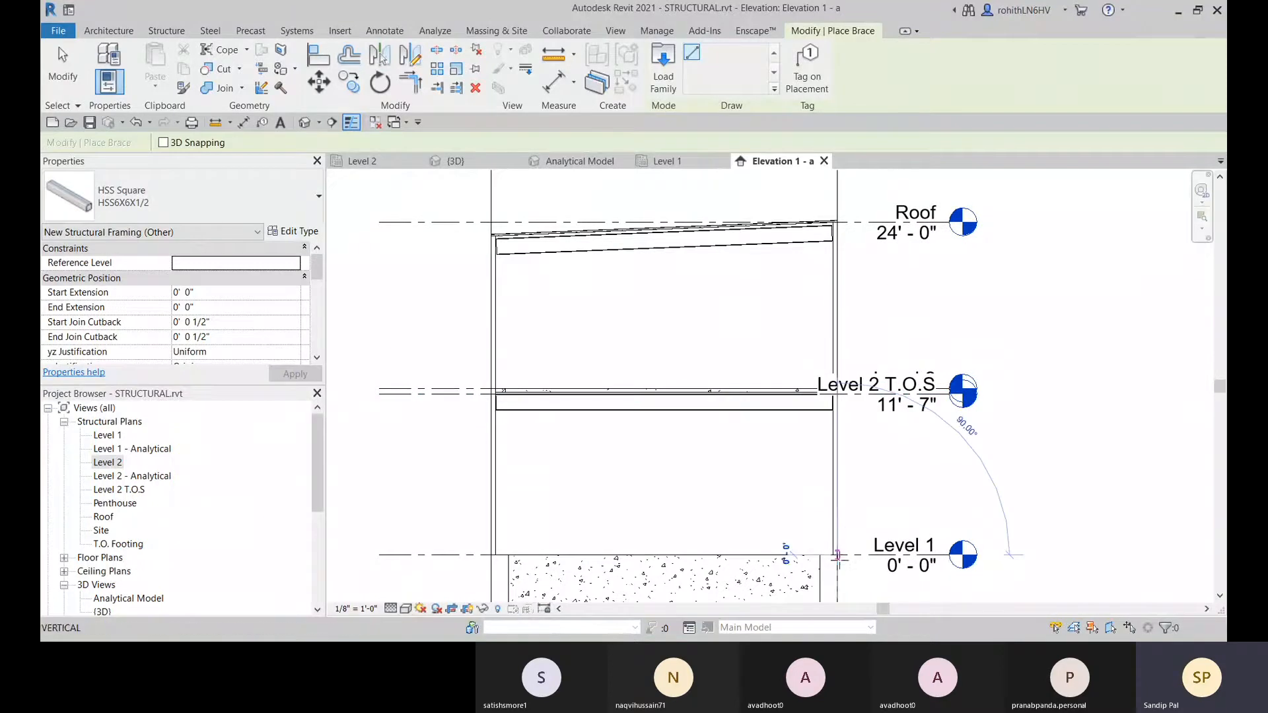
left_click(837, 554)
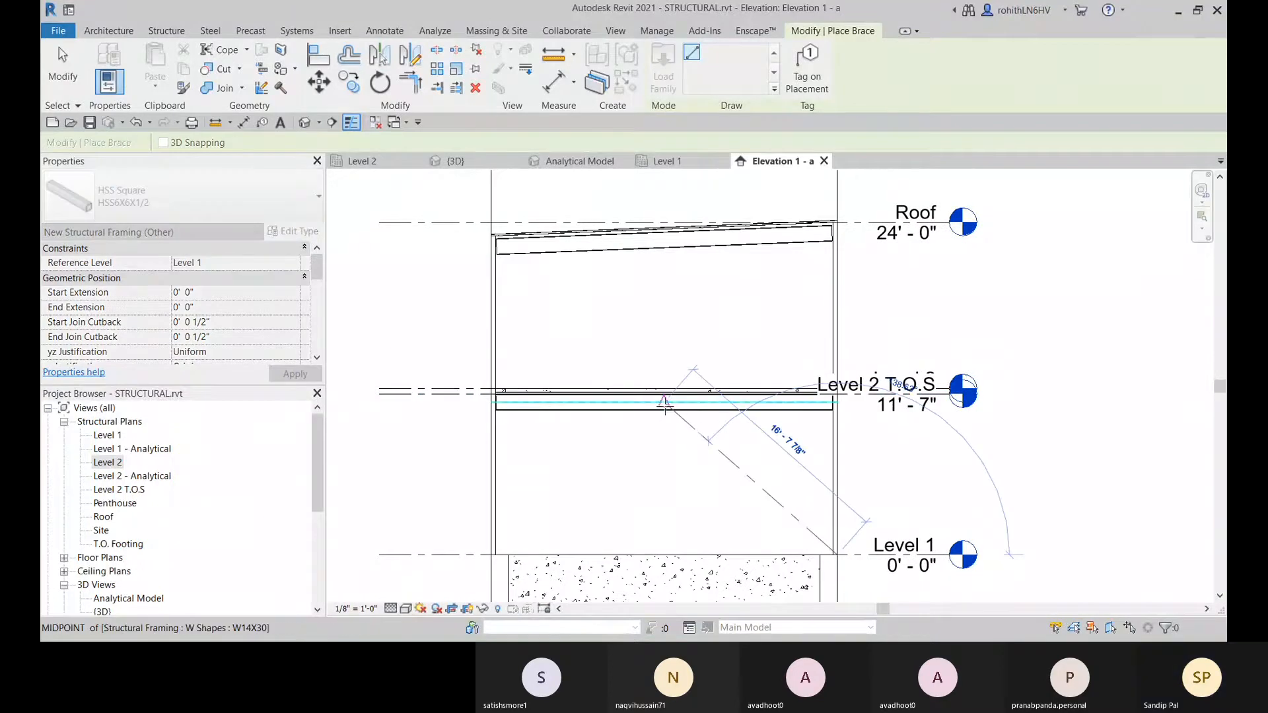
left_click(663, 401)
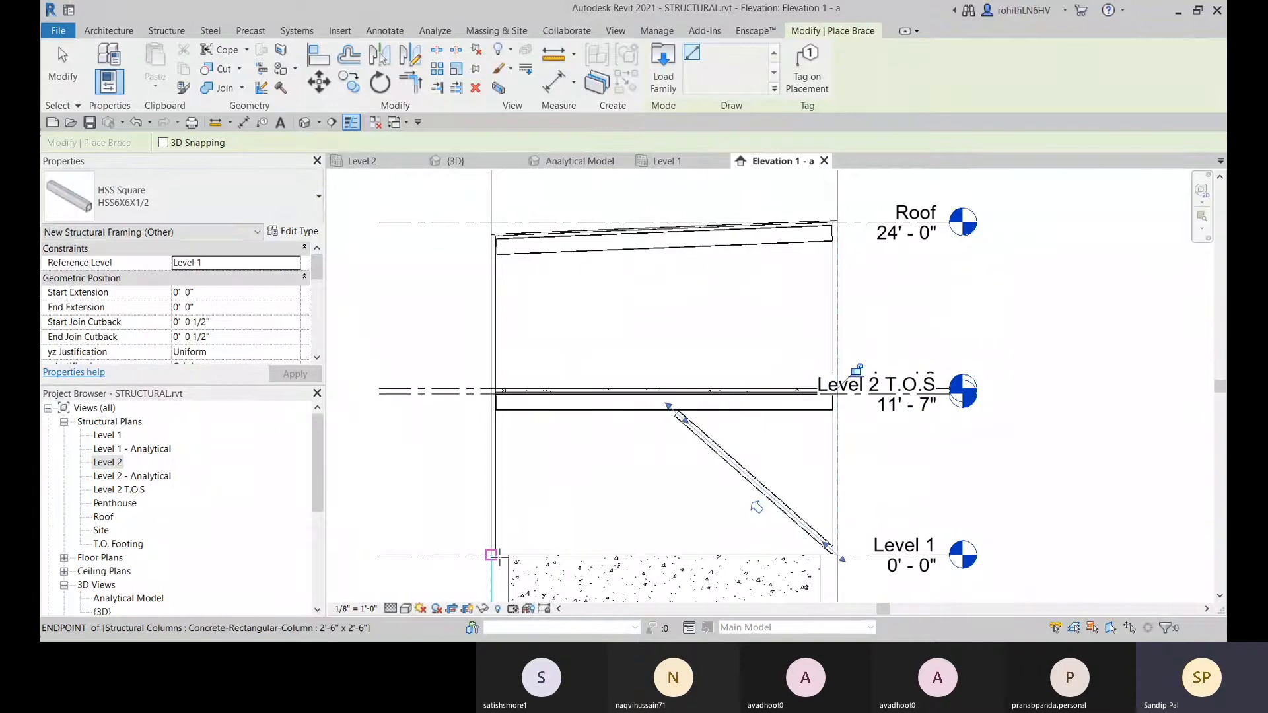
- Add a second HSS6X6X1/2 brace from Level 1 at grid 2 to the same beam midpoint and finish brace placement
left_click(491, 555)
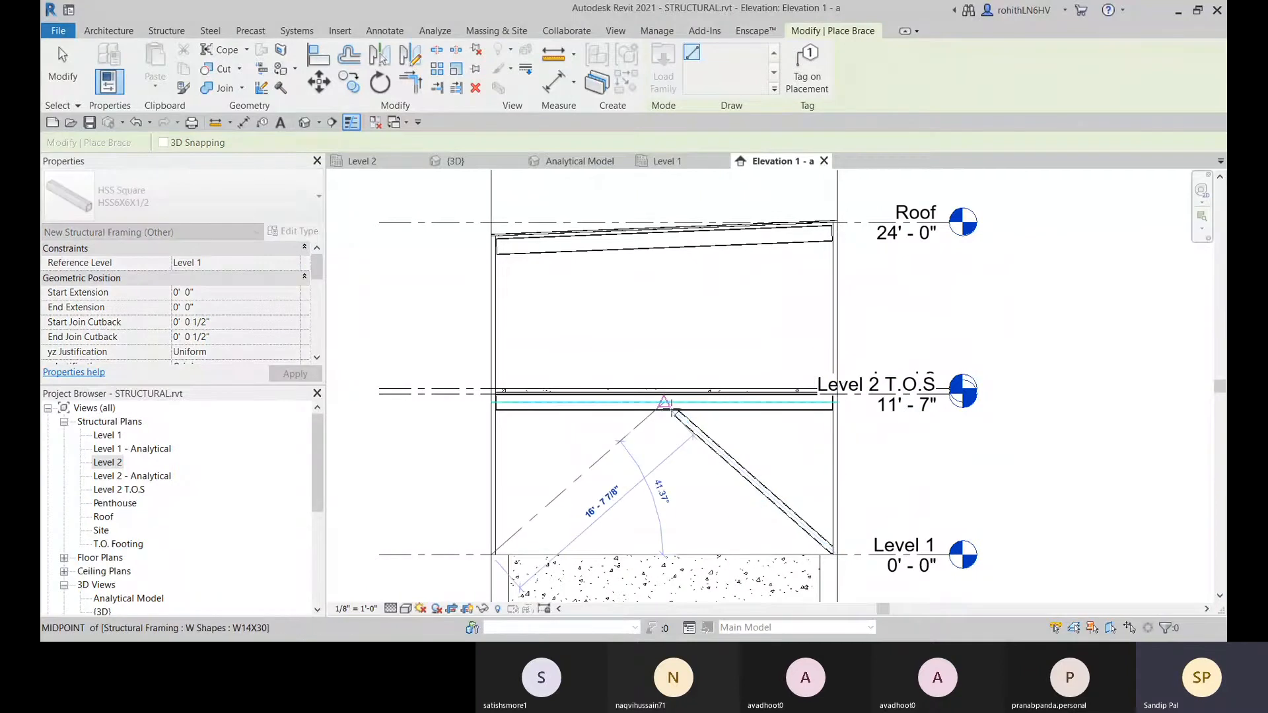
left_click(664, 402)
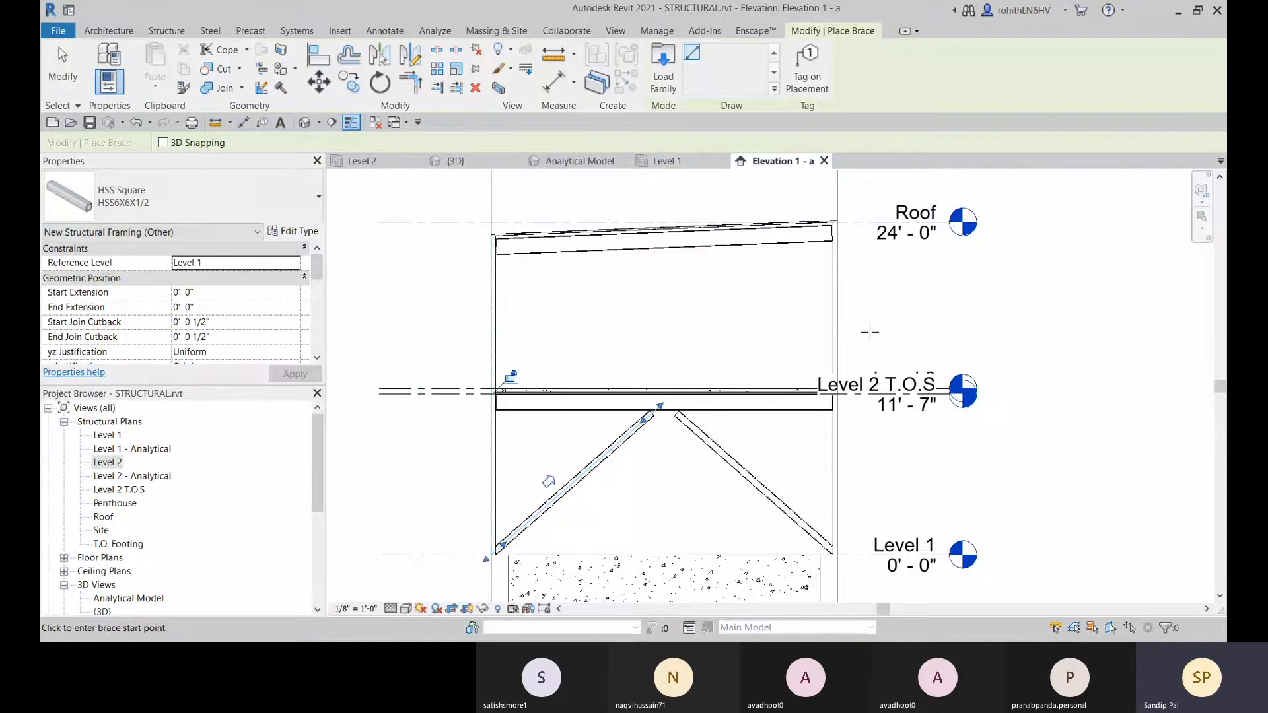
key("Escape")
key("Escape")
- Extend the upper ends of both braces into the Level 2 beam so they meet at its midpoint, and check the junction
middle_click_drag(686, 430, 708, 397)
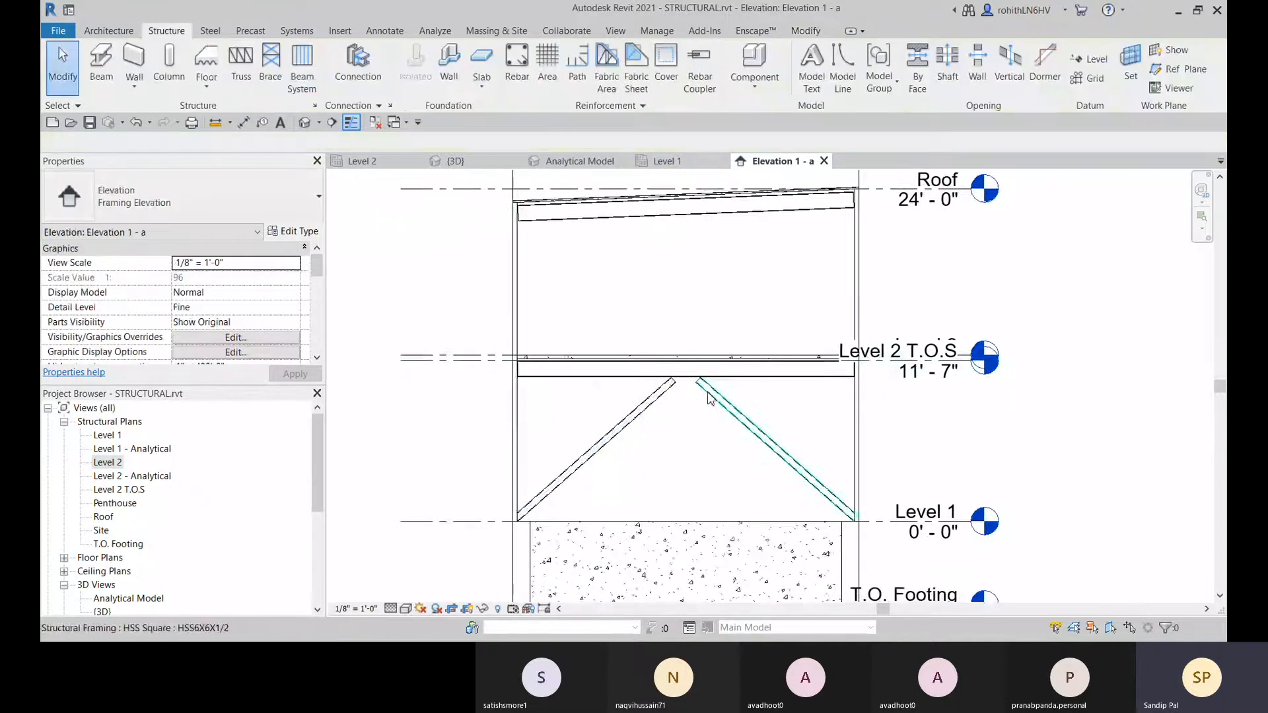
scroll(709, 397, "up", 3)
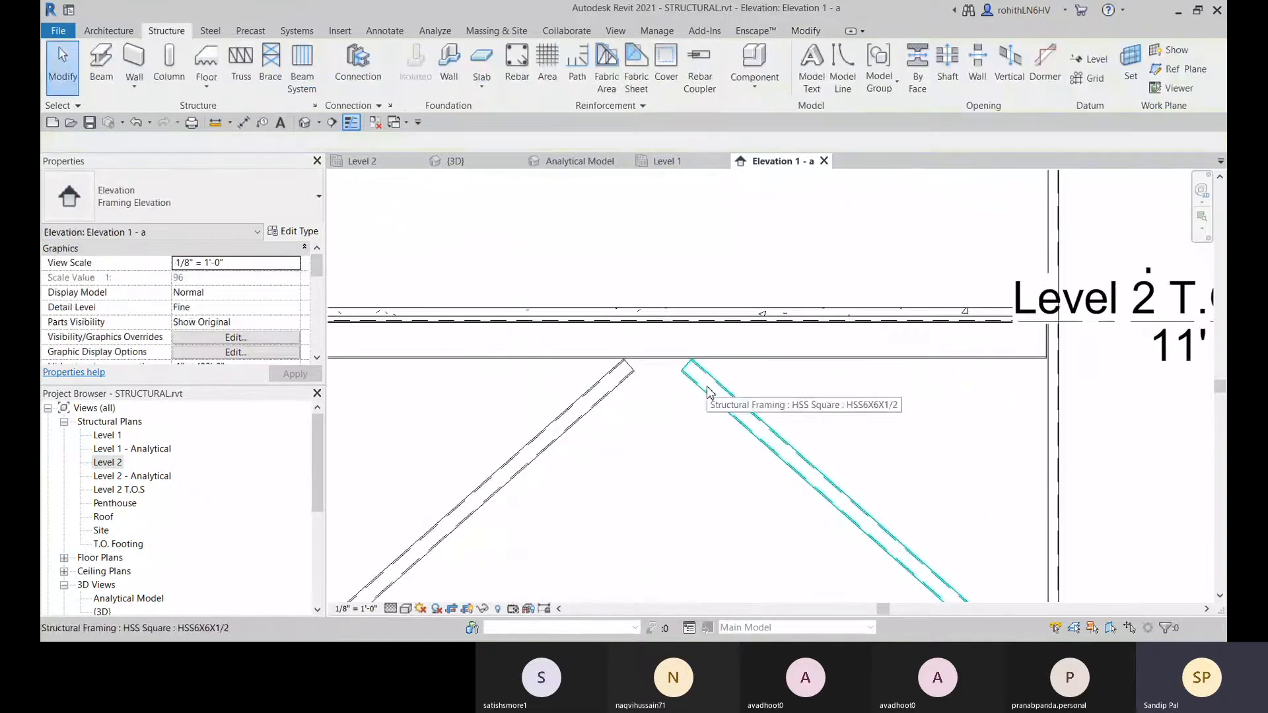
left_click(708, 393)
scroll(681, 371, "up", 1)
left_click_drag(680, 360, 651, 333)
left_click(610, 374)
left_click(661, 406)
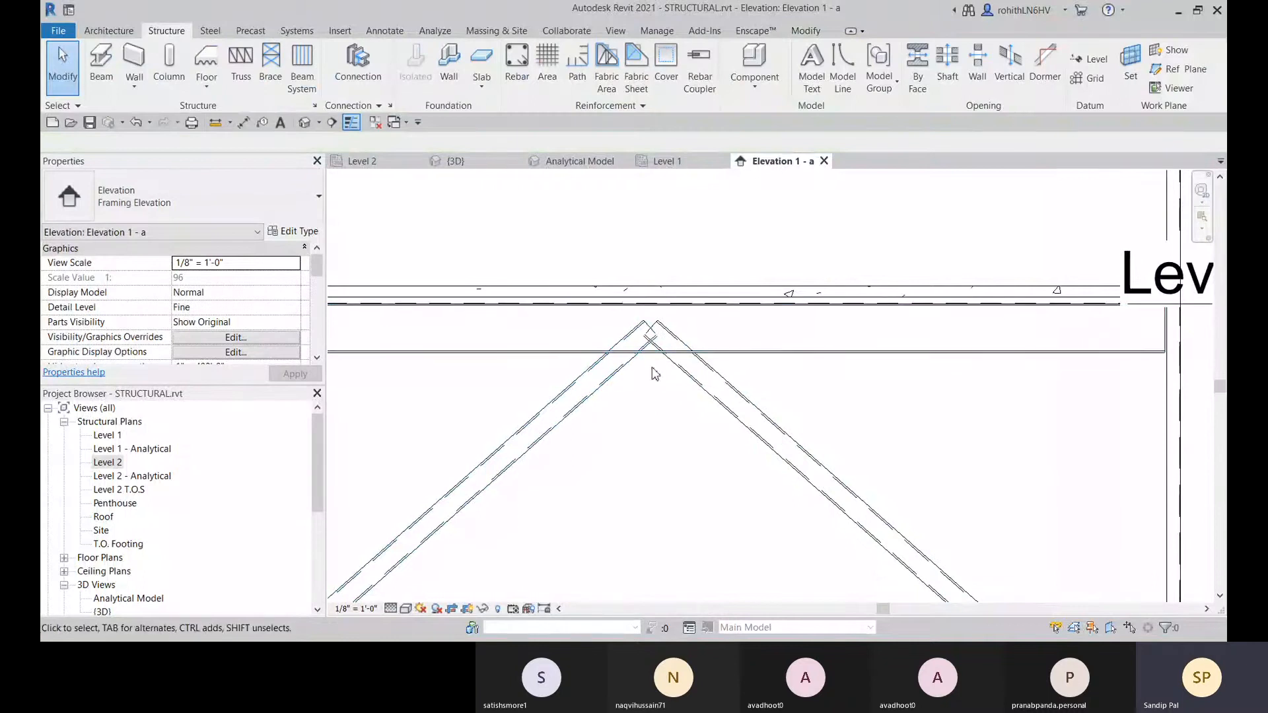
scroll(608, 385, "down", 2)
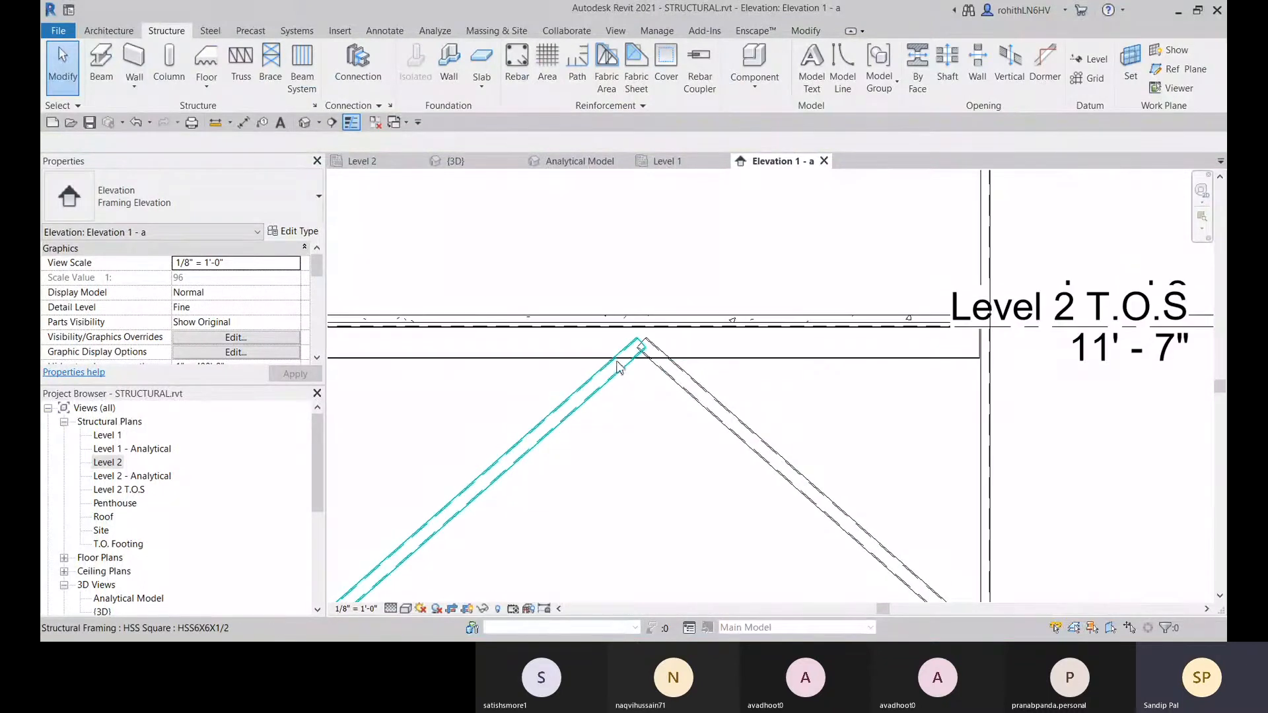
key("Tab")
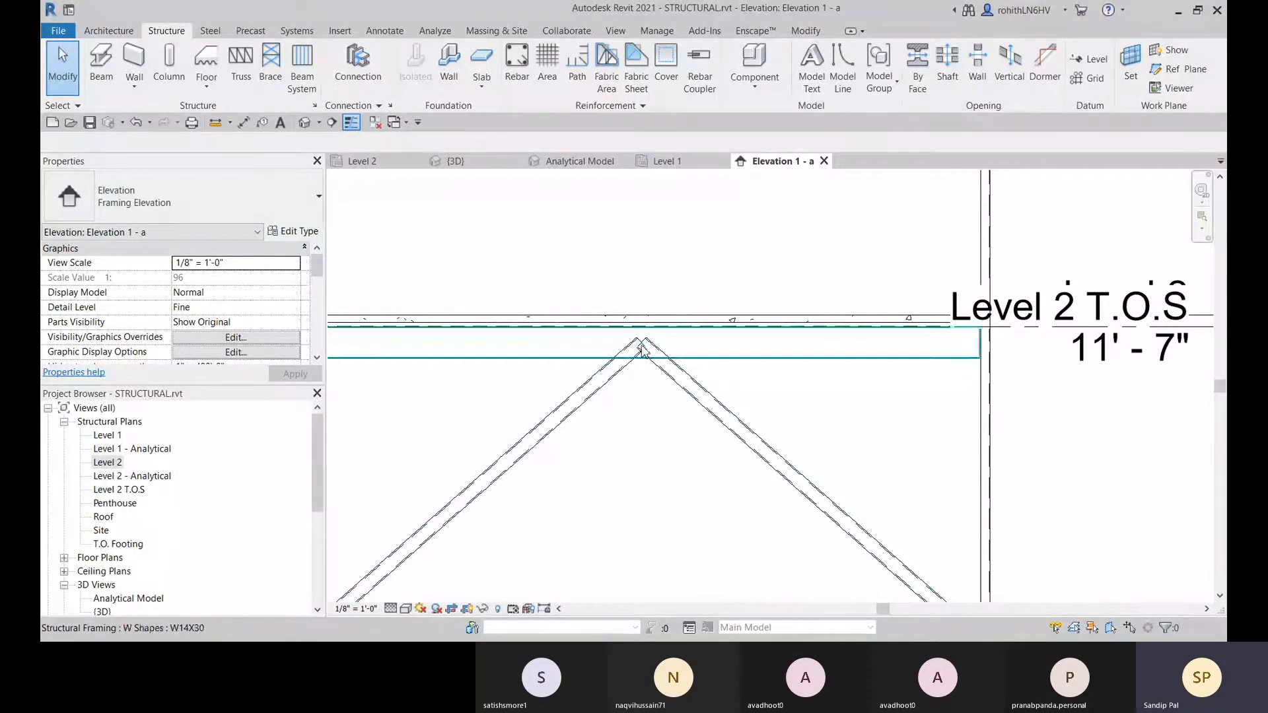
scroll(648, 405, "down", 2)
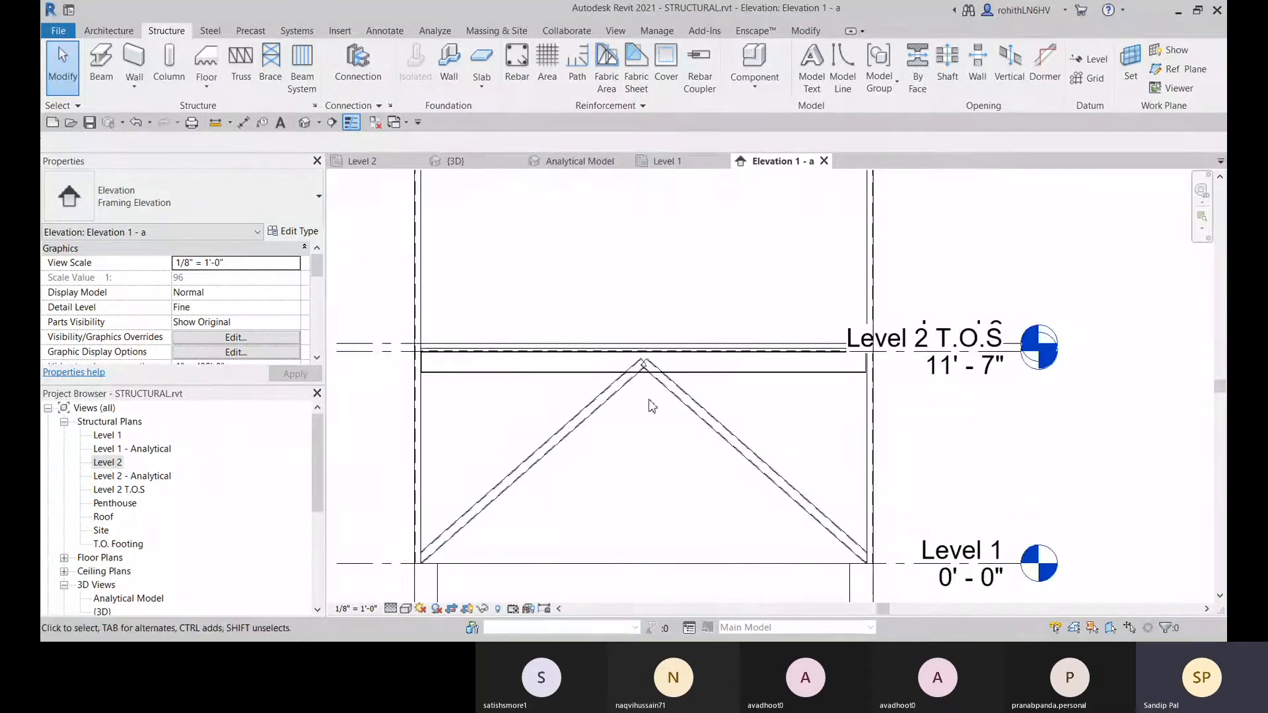
- Cope the upper end of the grid 2 HSS brace against the W14X30 beam at Level 2
left_click(817, 36)
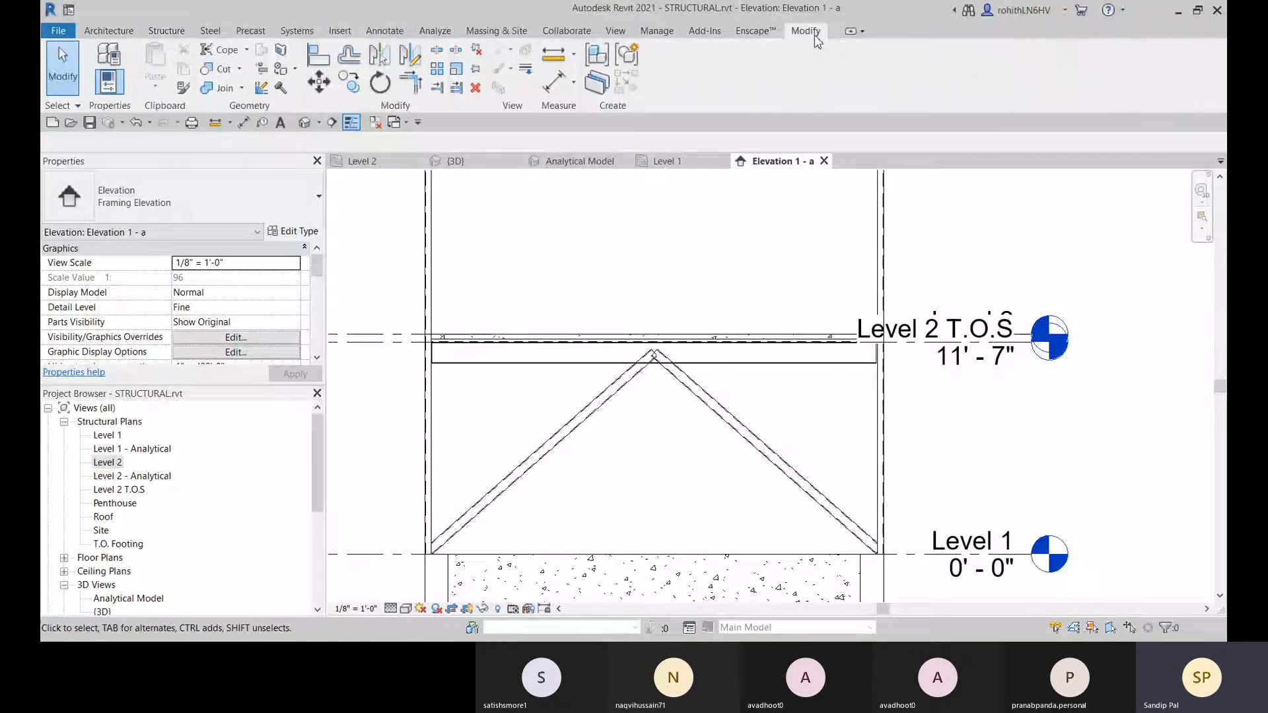
left_click(218, 49)
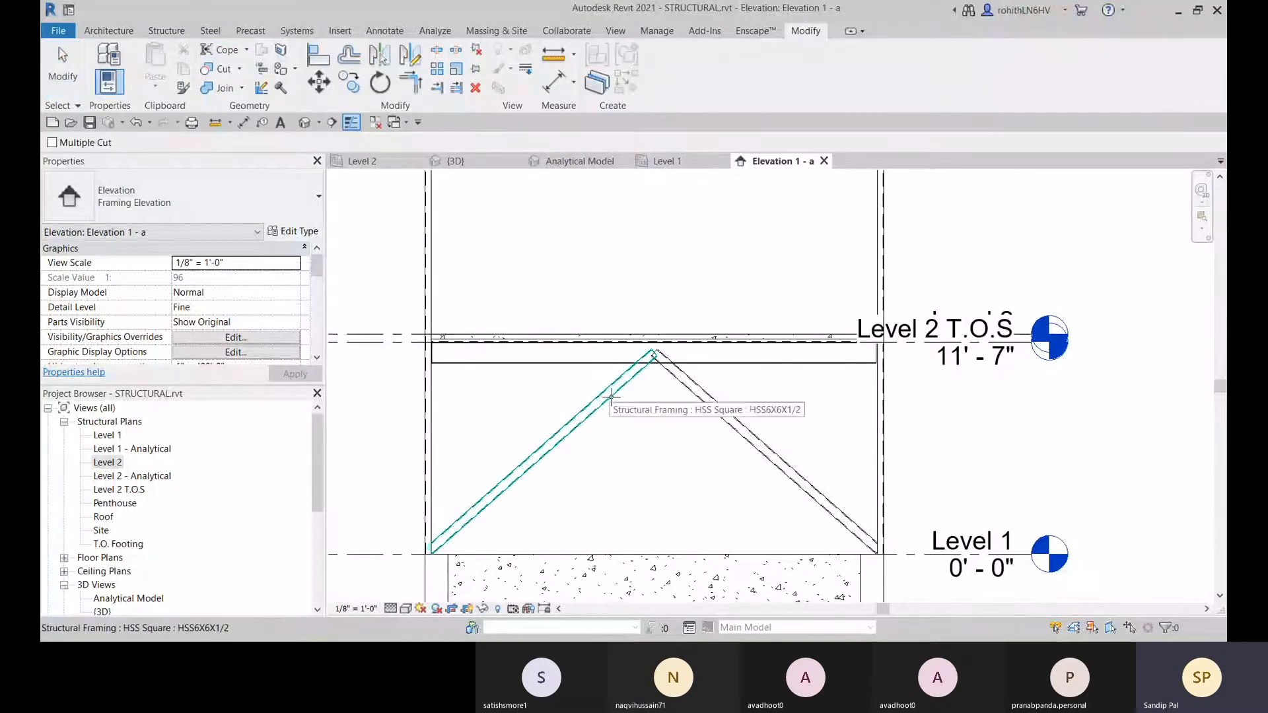
scroll(613, 400, "up", 2)
left_click(624, 378)
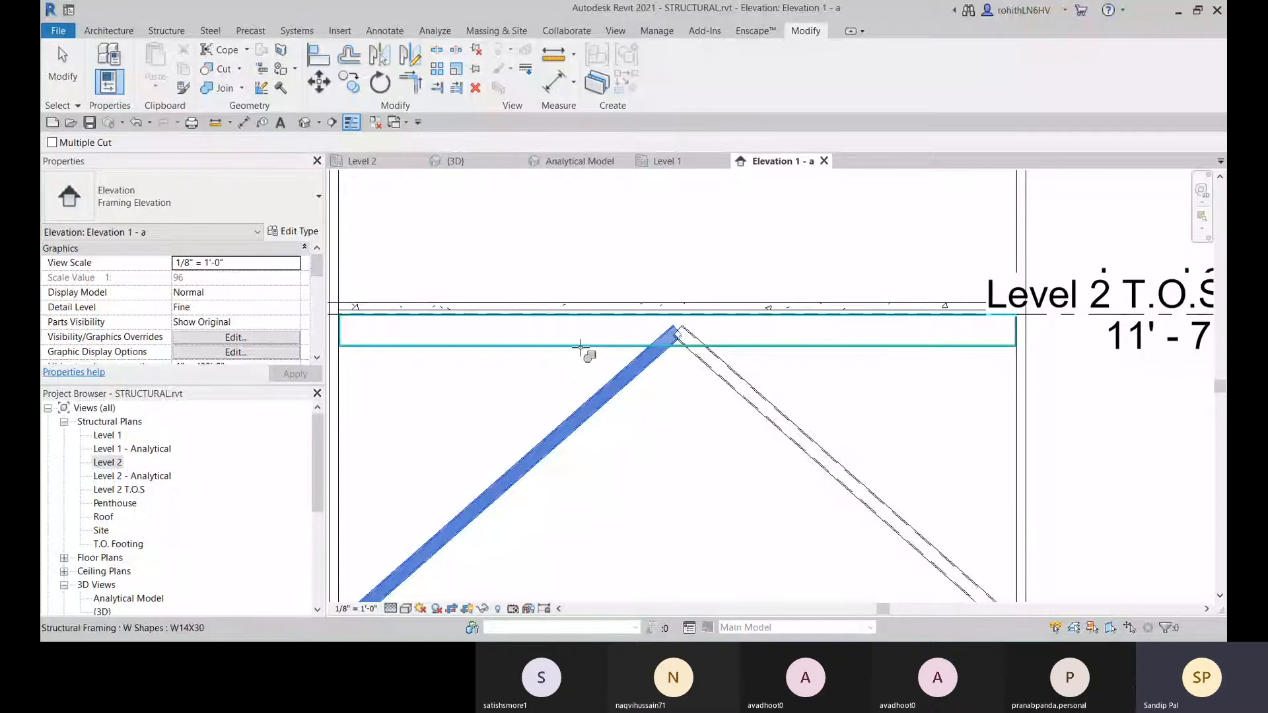
left_click(581, 347)
scroll(673, 354, "up", 1)
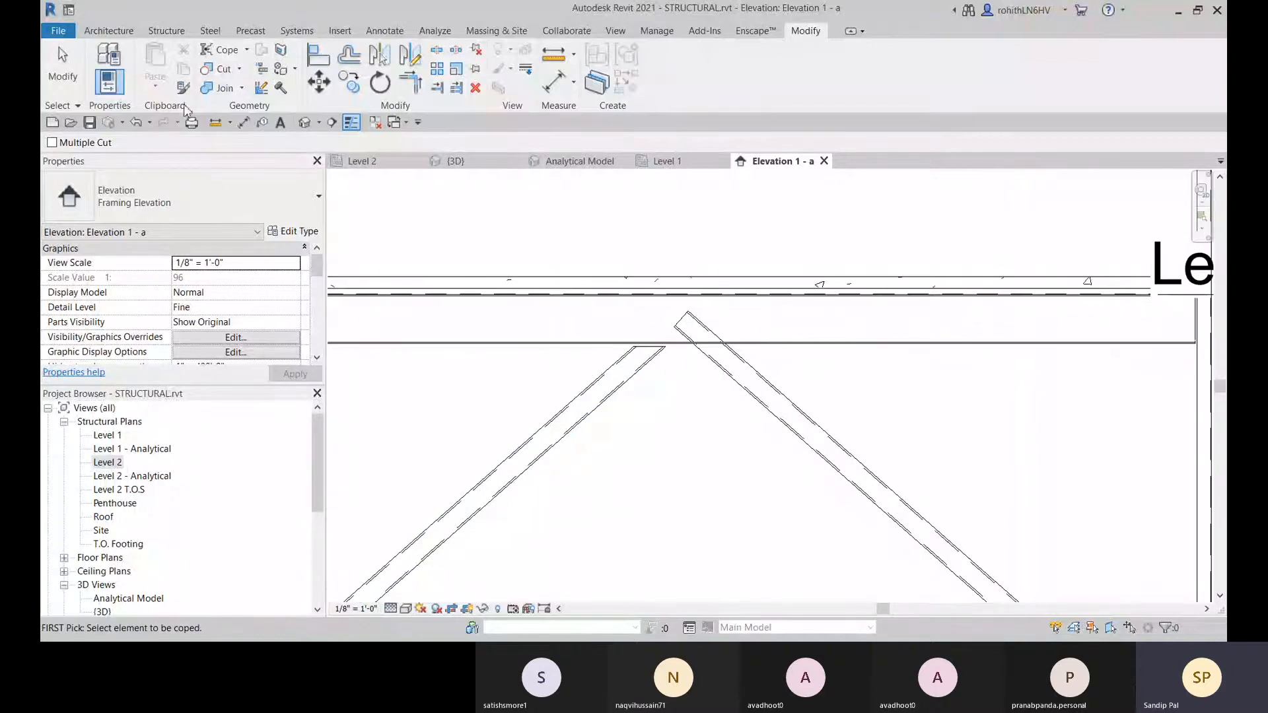
- Cope the upper end of the grid 3 brace against the same Level 2 beam and finish coping
left_click(753, 388)
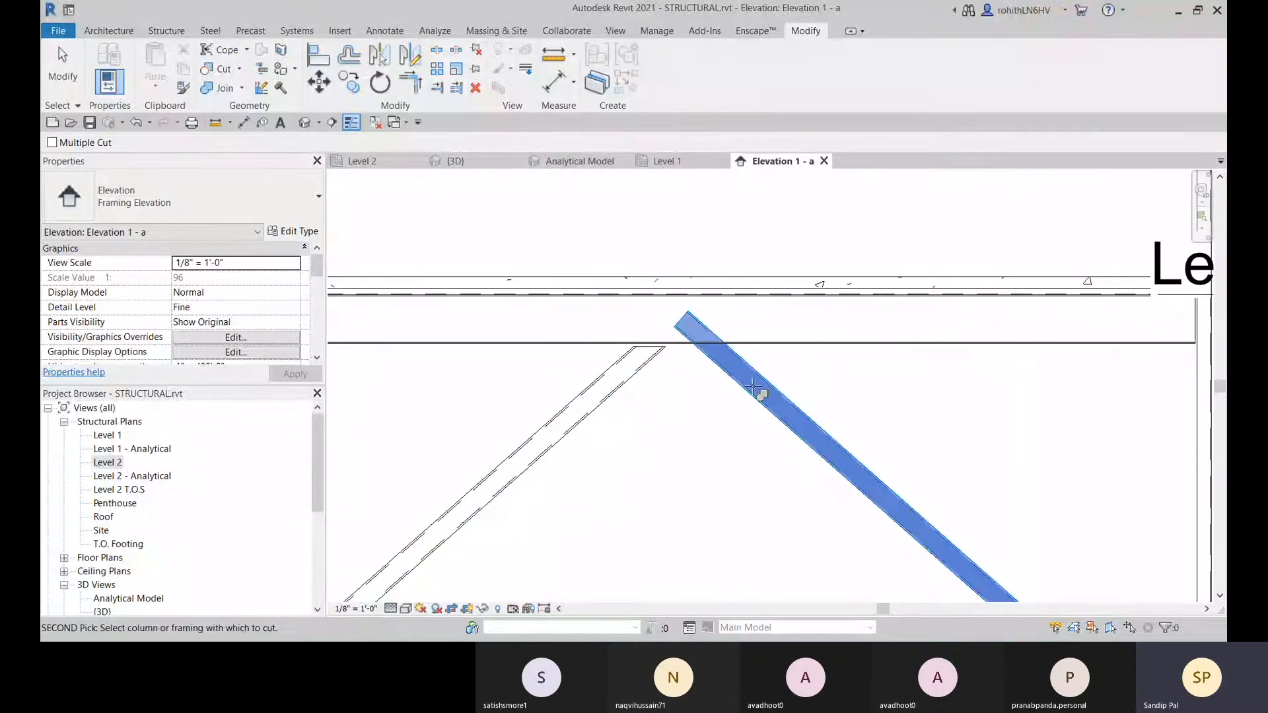
left_click(793, 330)
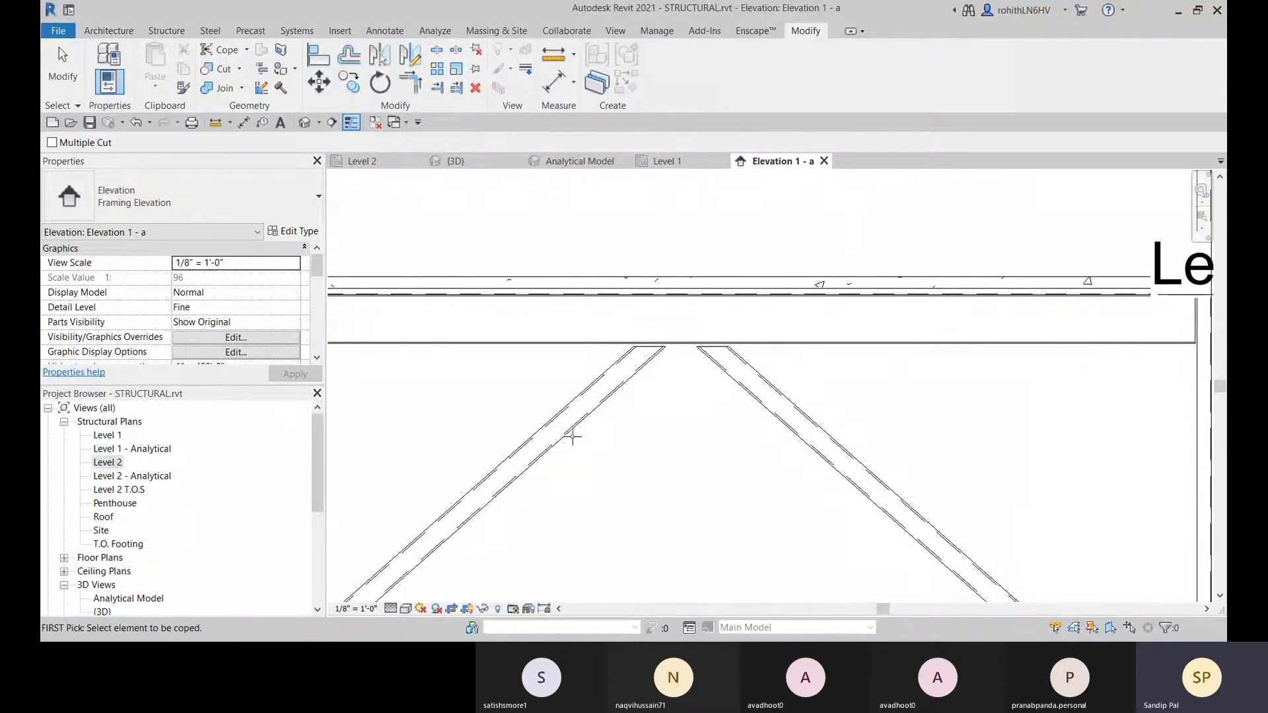
scroll(667, 410, "down", 3)
scroll(687, 449, "down", 5)
scroll(831, 435, "up", 3)
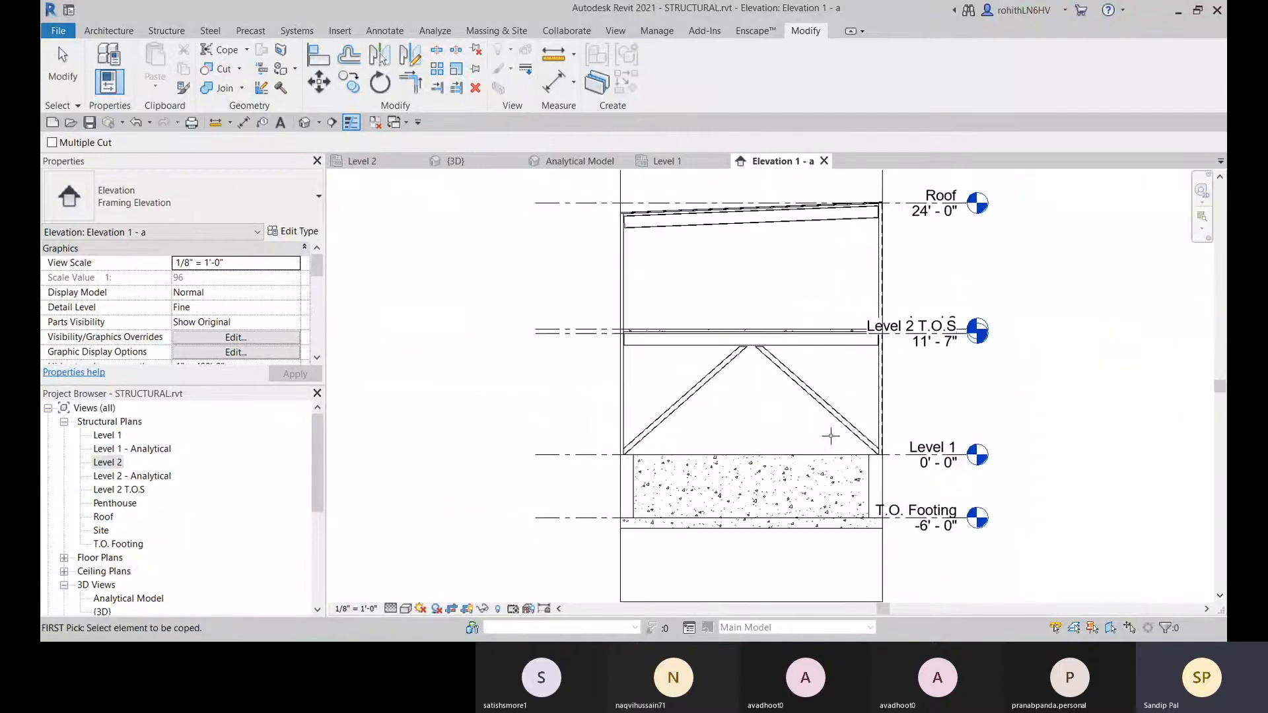
middle_click_drag(782, 434, 774, 442)
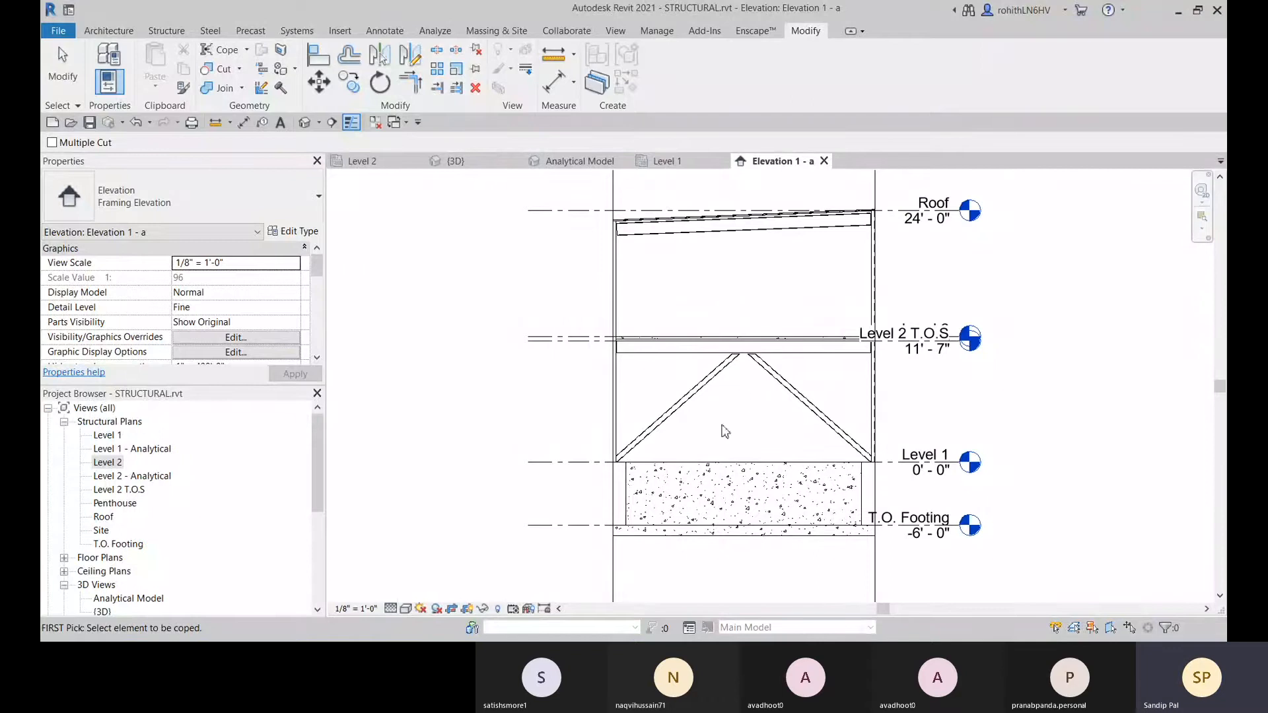
key("Escape")
- Set the framing elevation's detail level to Coarse and check how the two braces are displayed
left_click(390, 608)
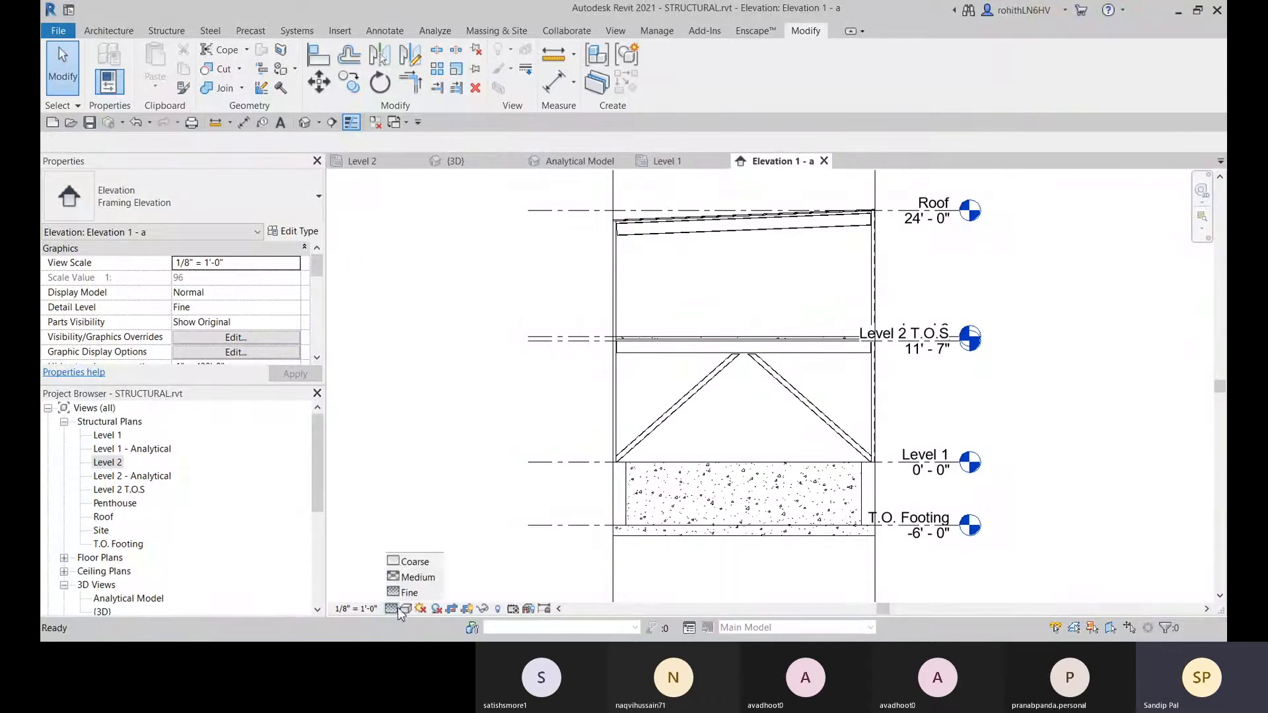
left_click(404, 559)
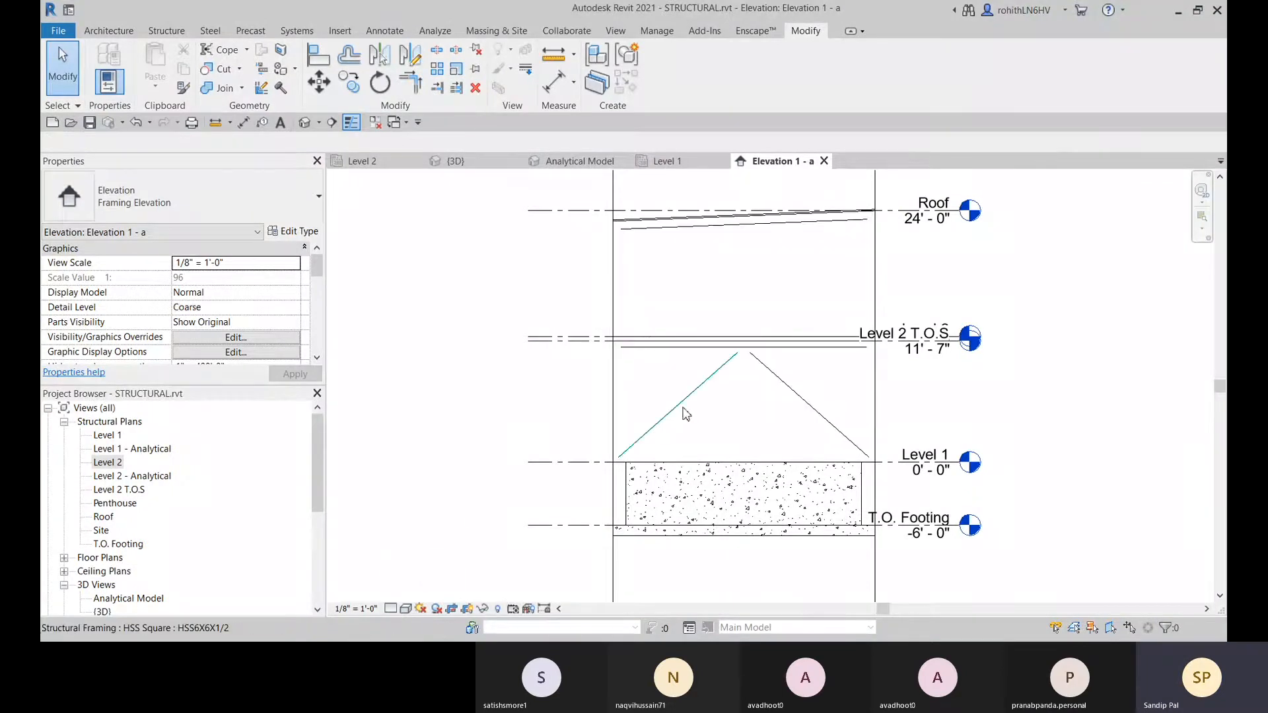
scroll(648, 448, "up", 2)
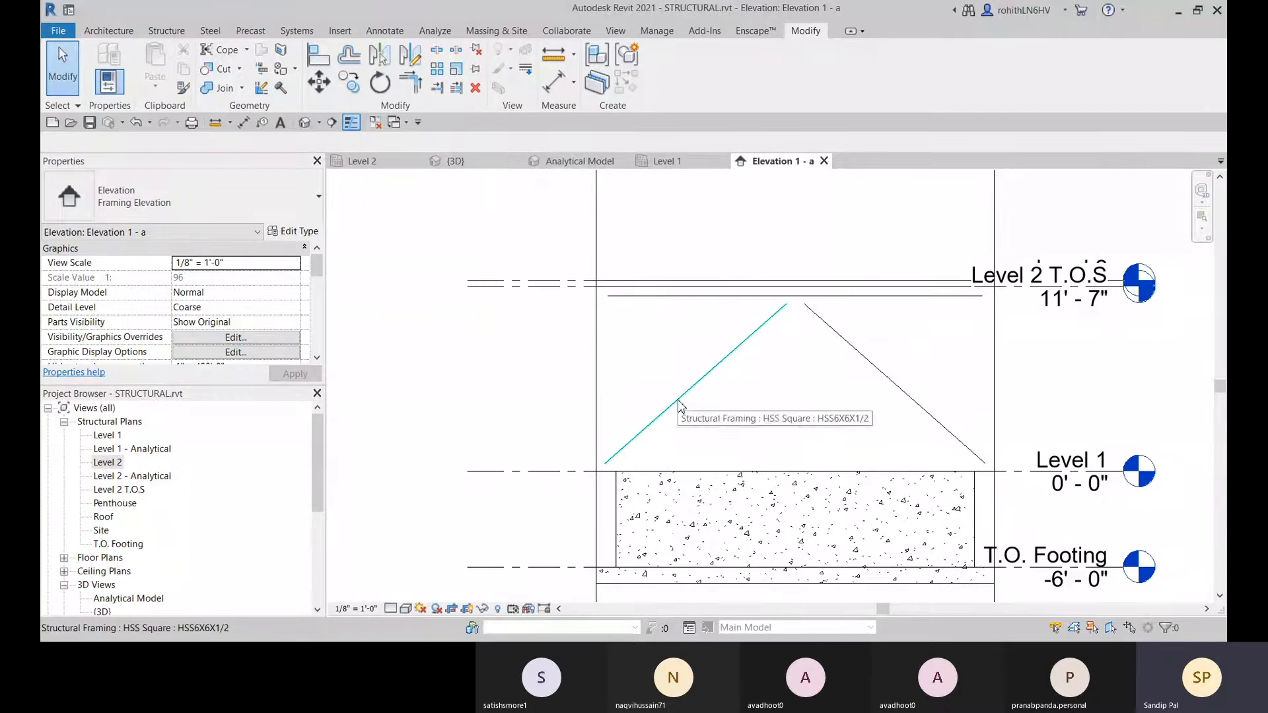
scroll(616, 386, "down", 2)
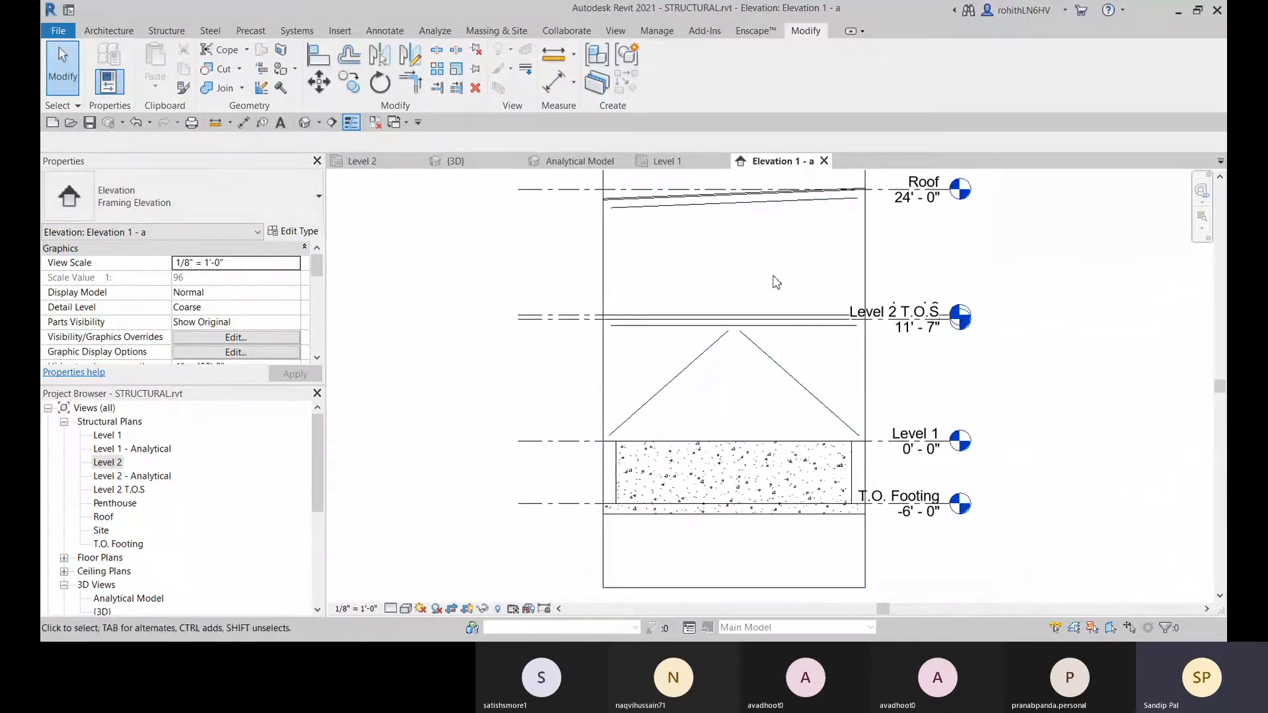
- Examine the braced bay between grids 2 and 3 in the Level 1 structural plan
left_click(660, 165)
scroll(726, 509, "up", 5)
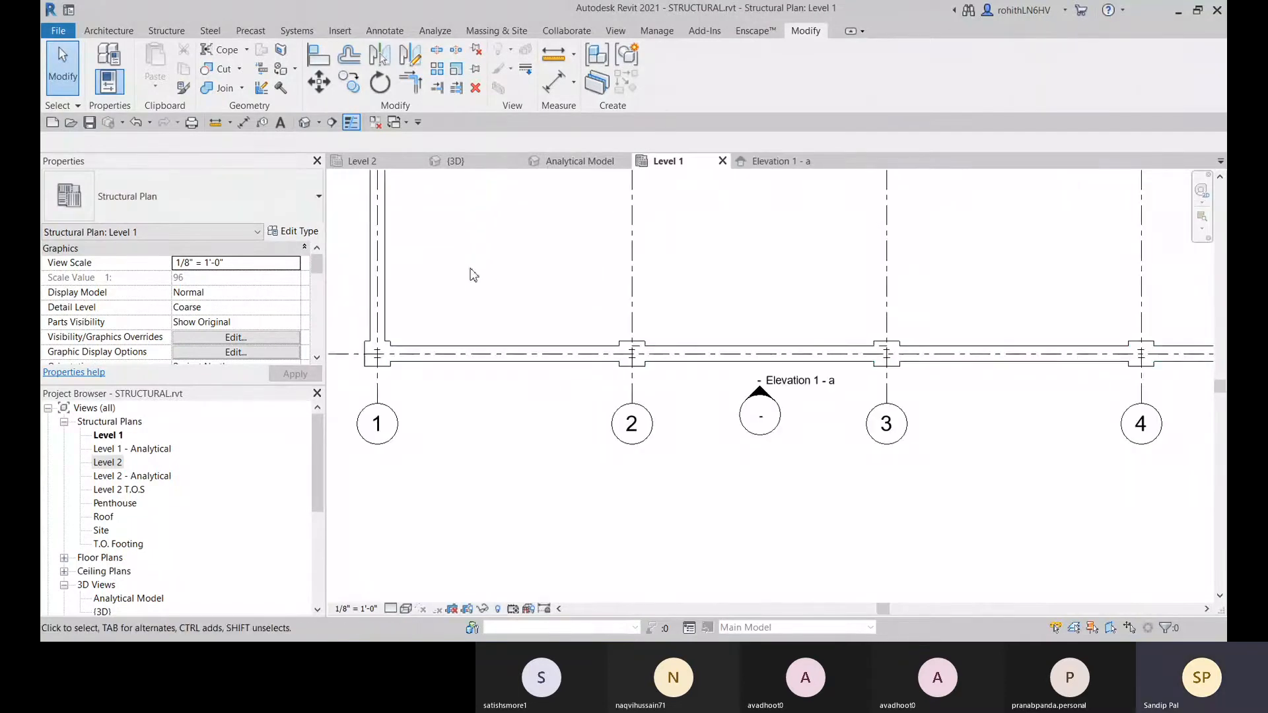
scroll(805, 367, "up", 2)
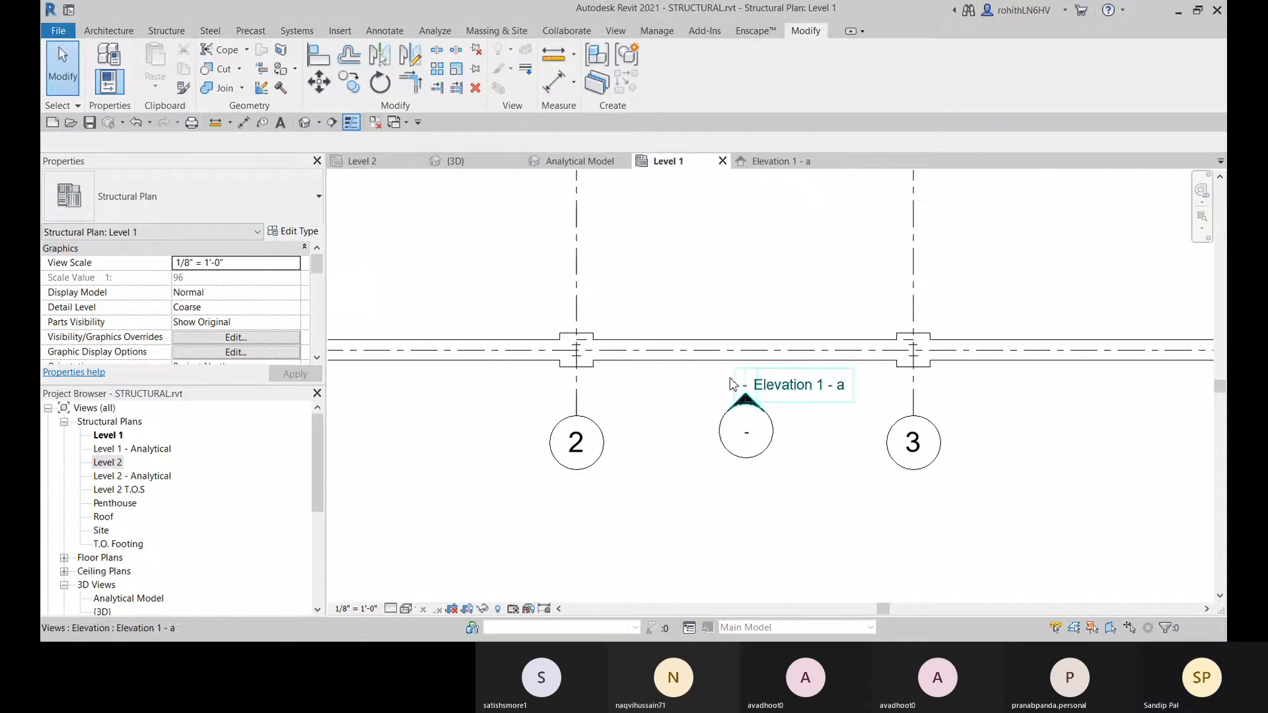
- Inspect the dashed parallel-line symbols of both braces along grid E between grids 2 and 3 in the Level 2 structural plan
left_click(359, 161)
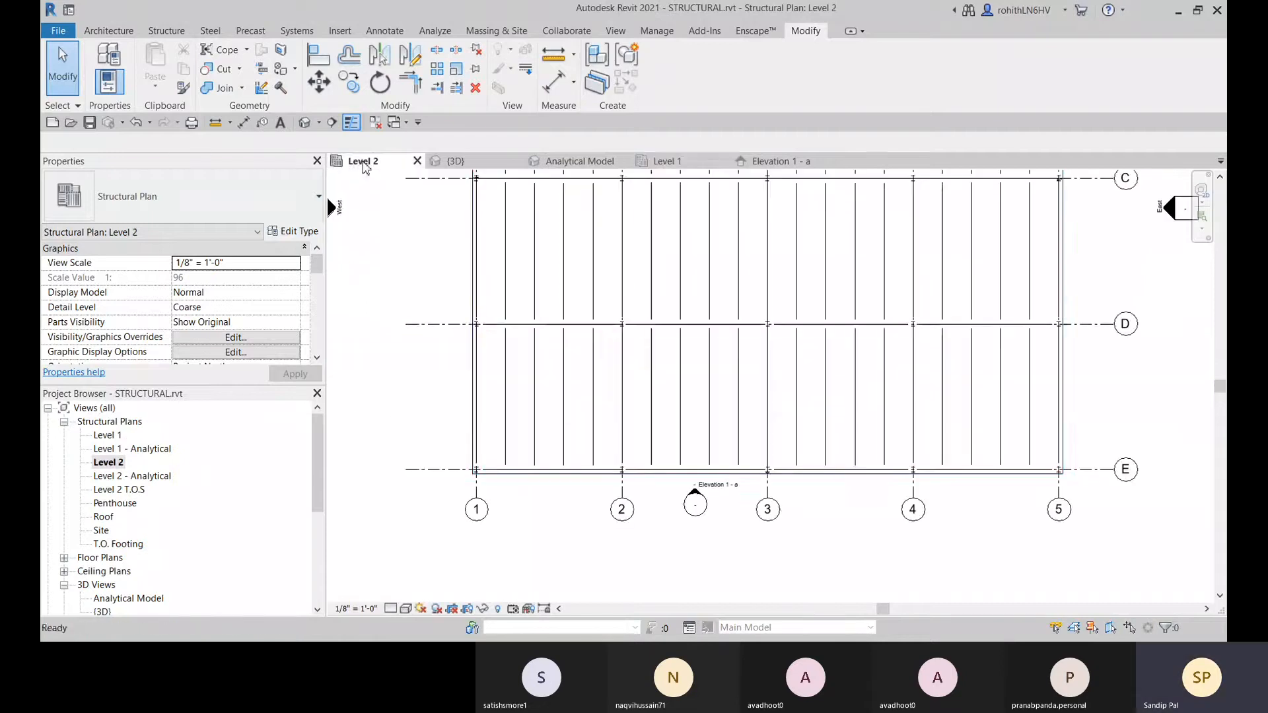
scroll(730, 495, "up", 4)
scroll(545, 476, "up", 4)
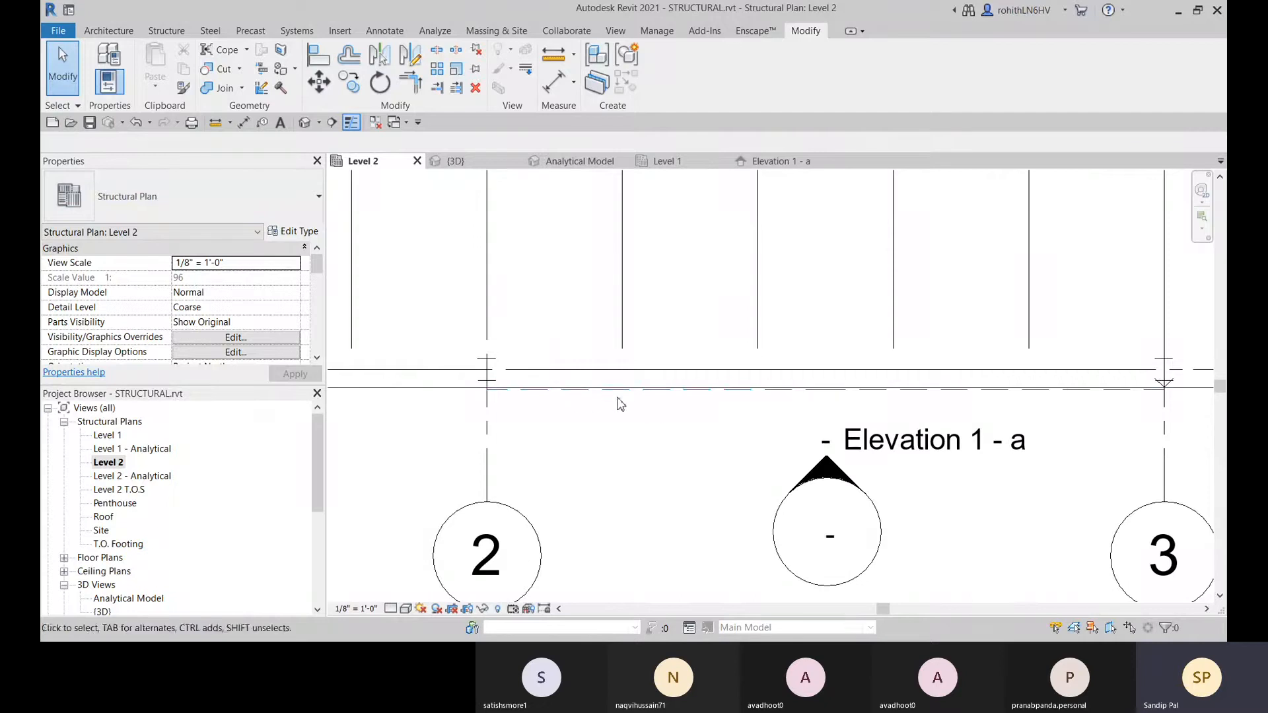
left_click(685, 400)
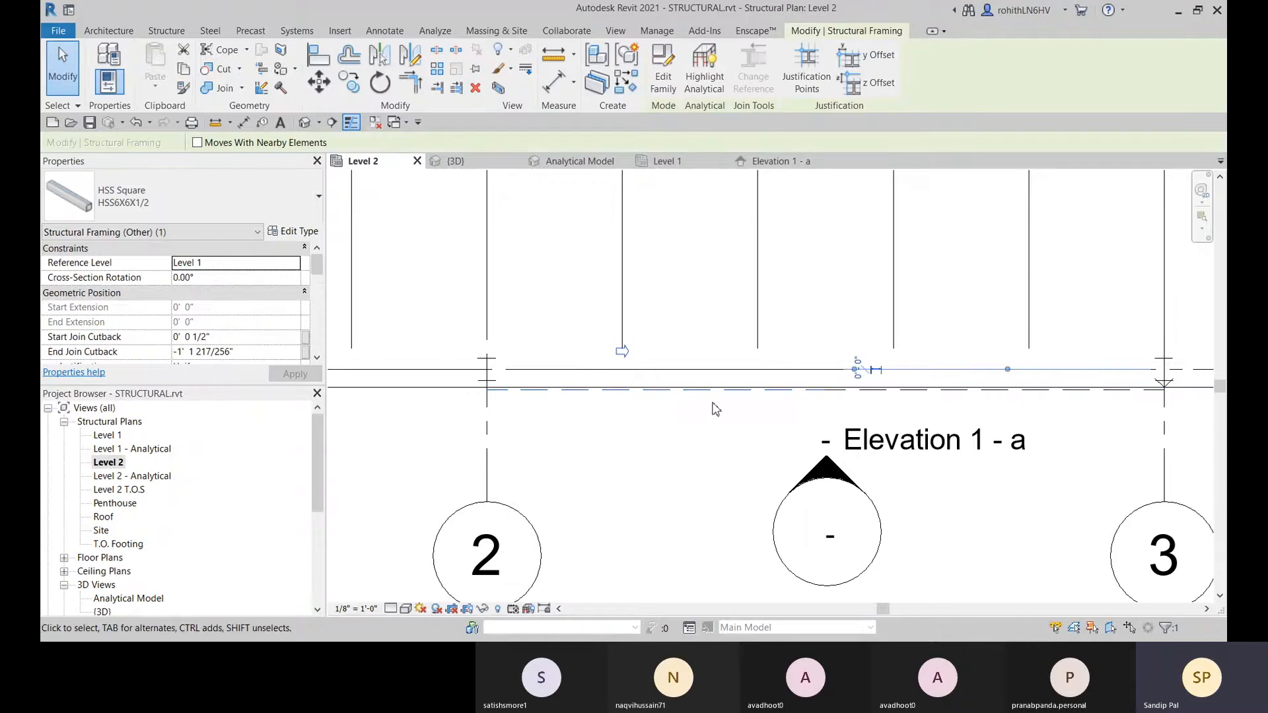
left_click(976, 399)
left_click(798, 441)
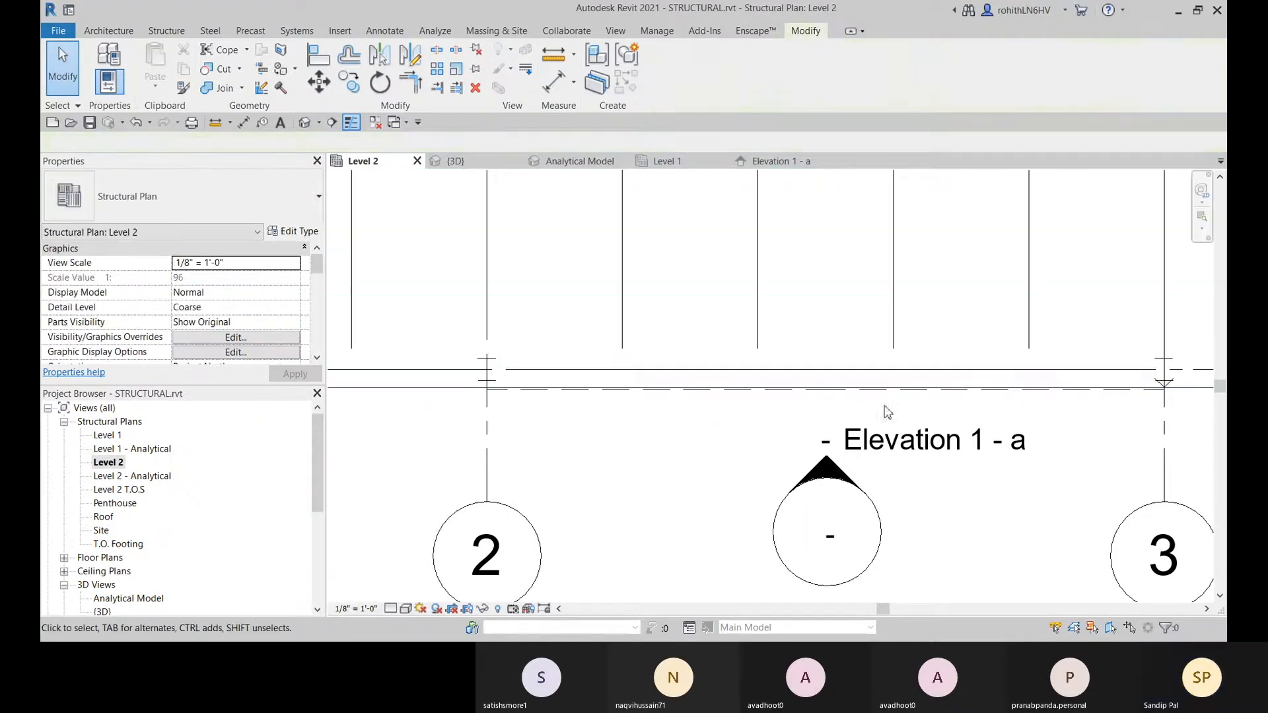
left_click(934, 398)
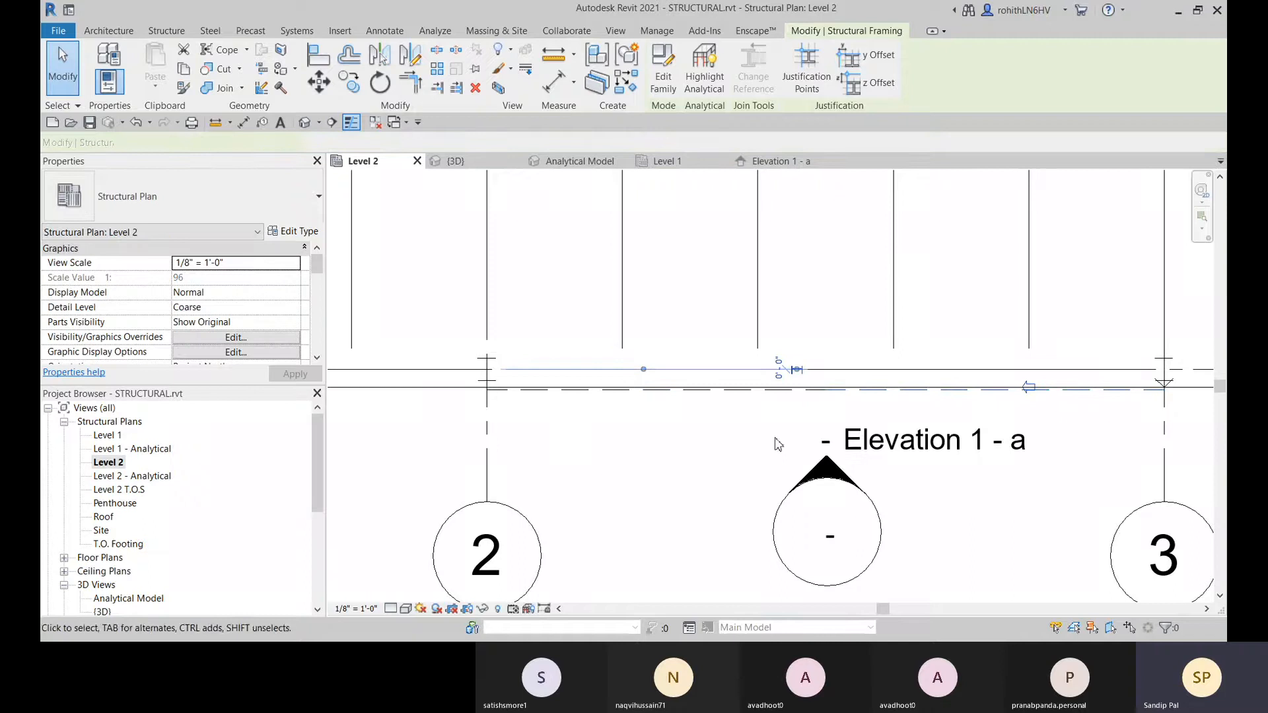
left_click(710, 398)
left_click(708, 396)
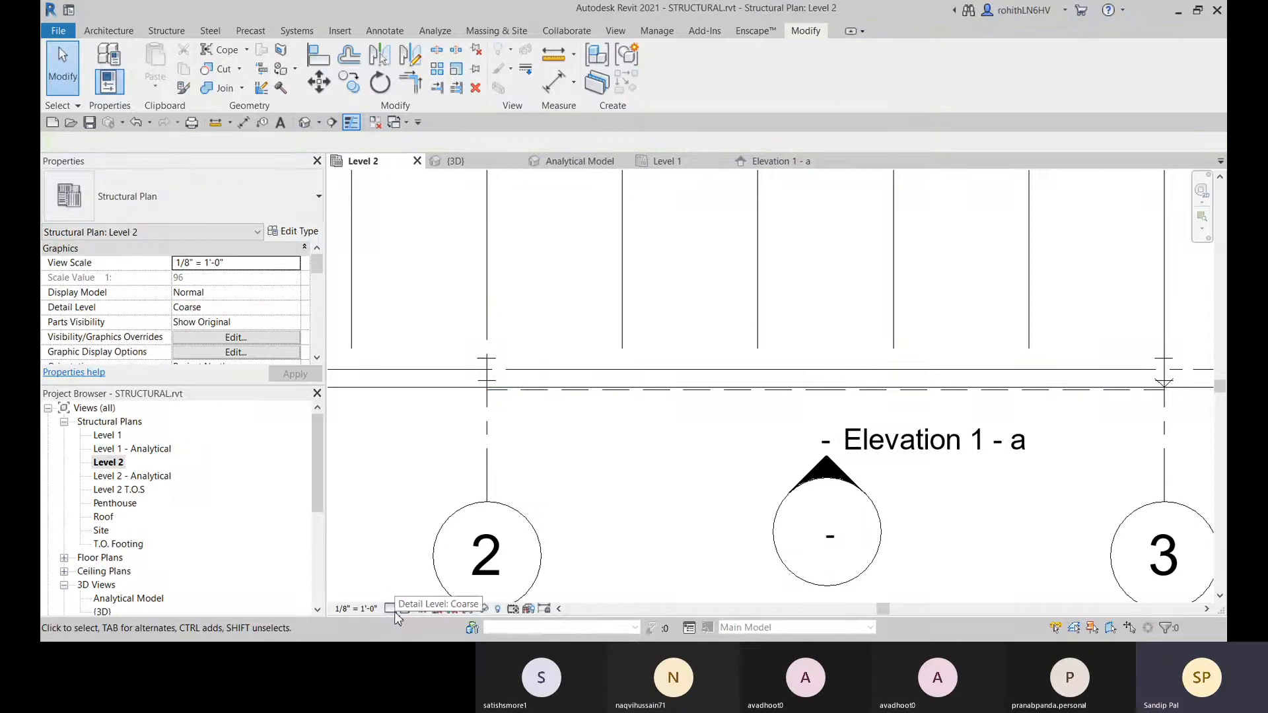
- Set the parallel line offset for brace symbols to 6" in the structural settings
left_click(185, 33)
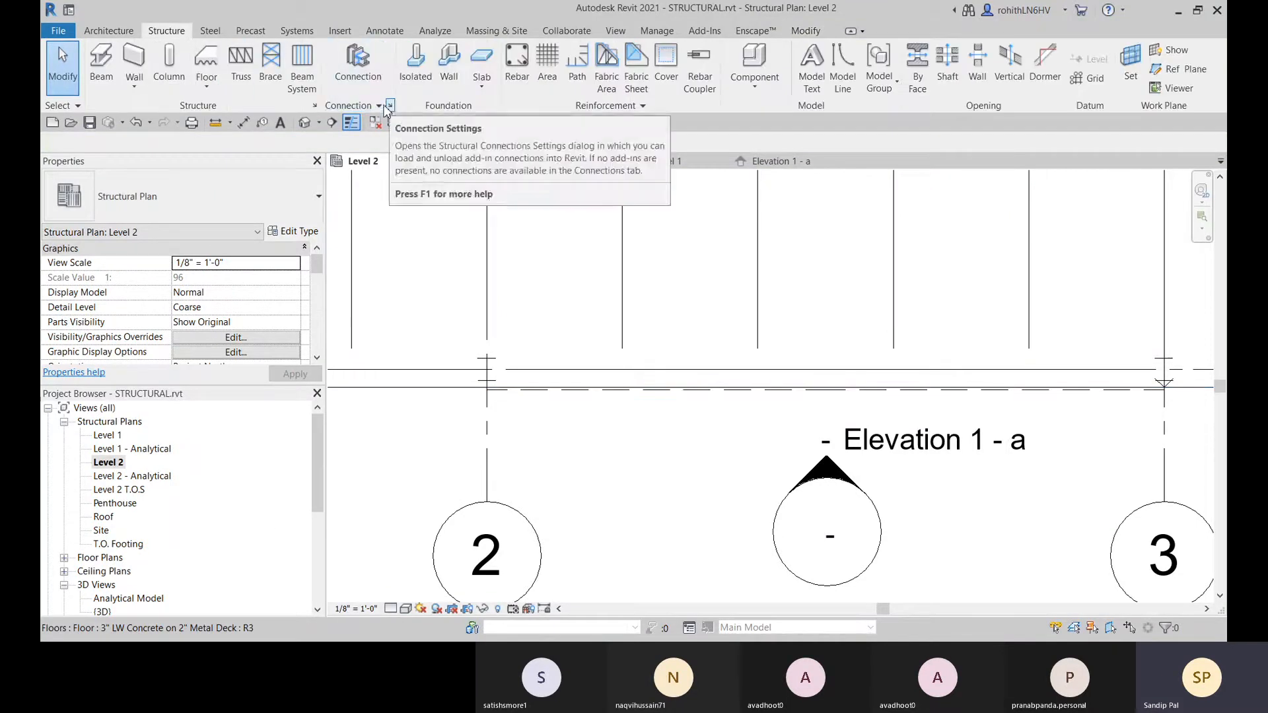
left_click(315, 106)
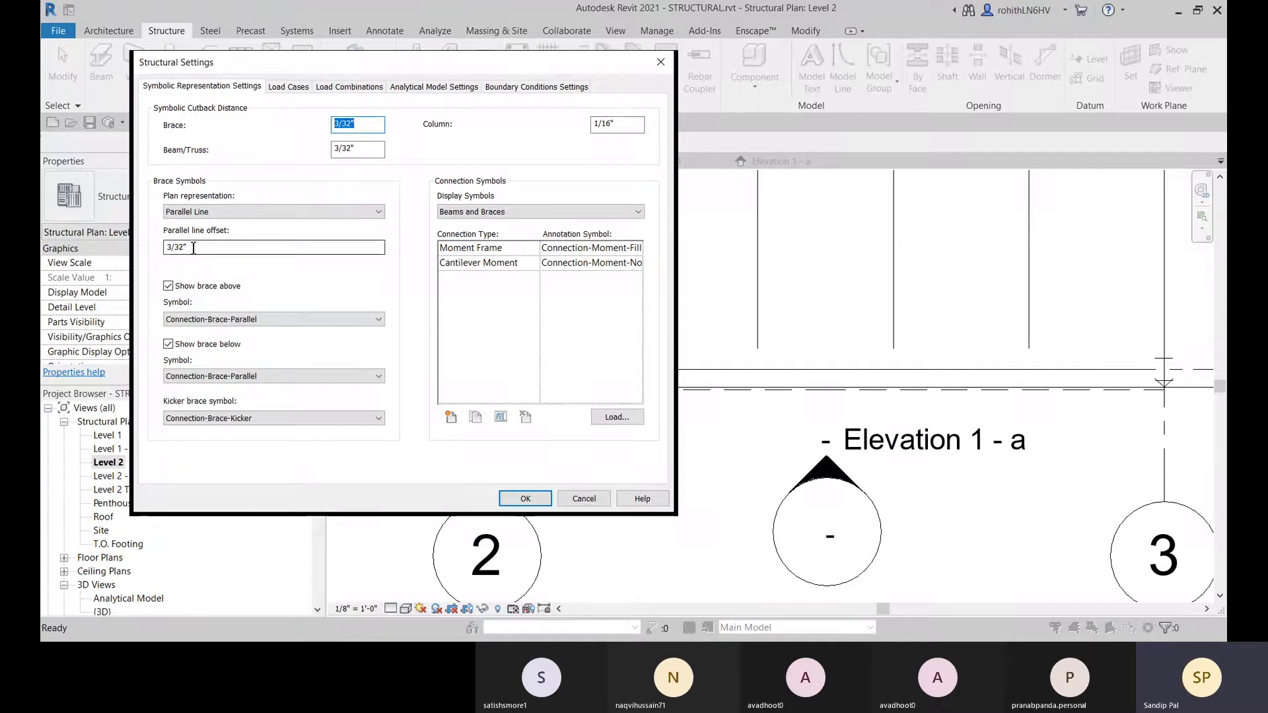
left_click_drag(193, 248, 149, 246)
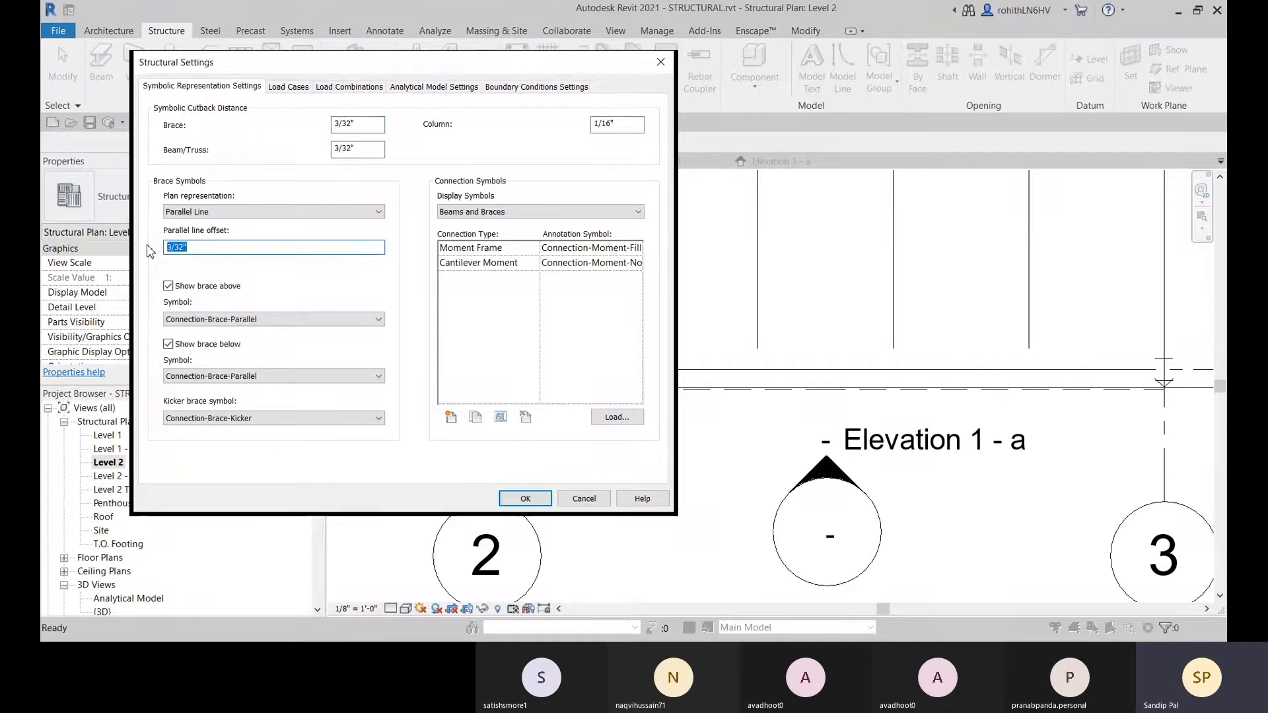
type("6")
left_click(525, 500)
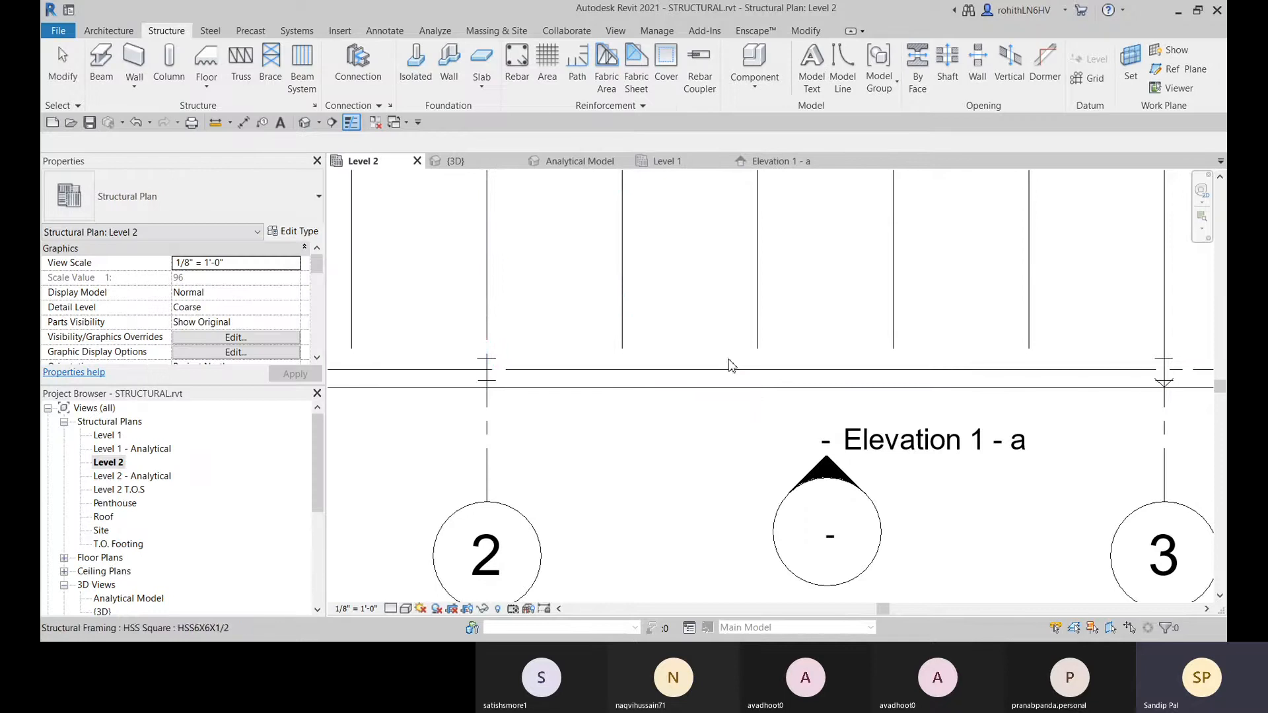
scroll(766, 396, "down", 2)
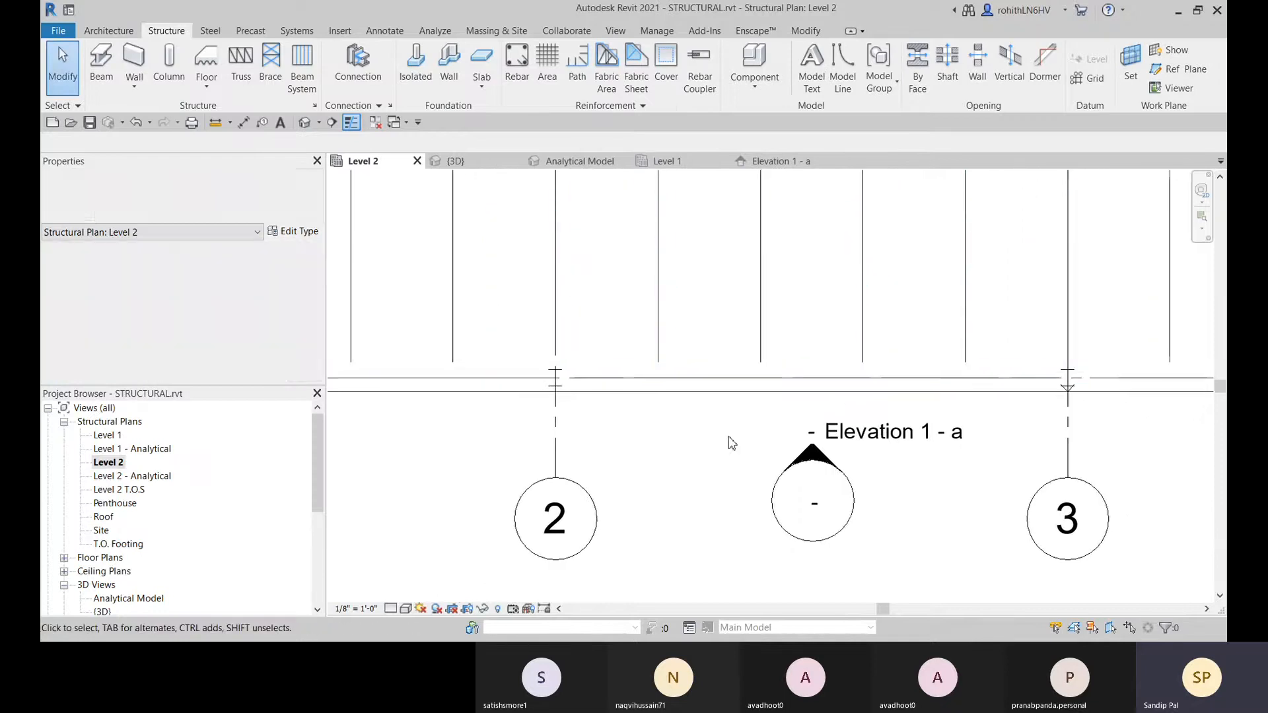
- Switch the Level 2 plan's visual style to Wireframe and look for the brace symbols between grids 2 and 3
left_click(406, 609)
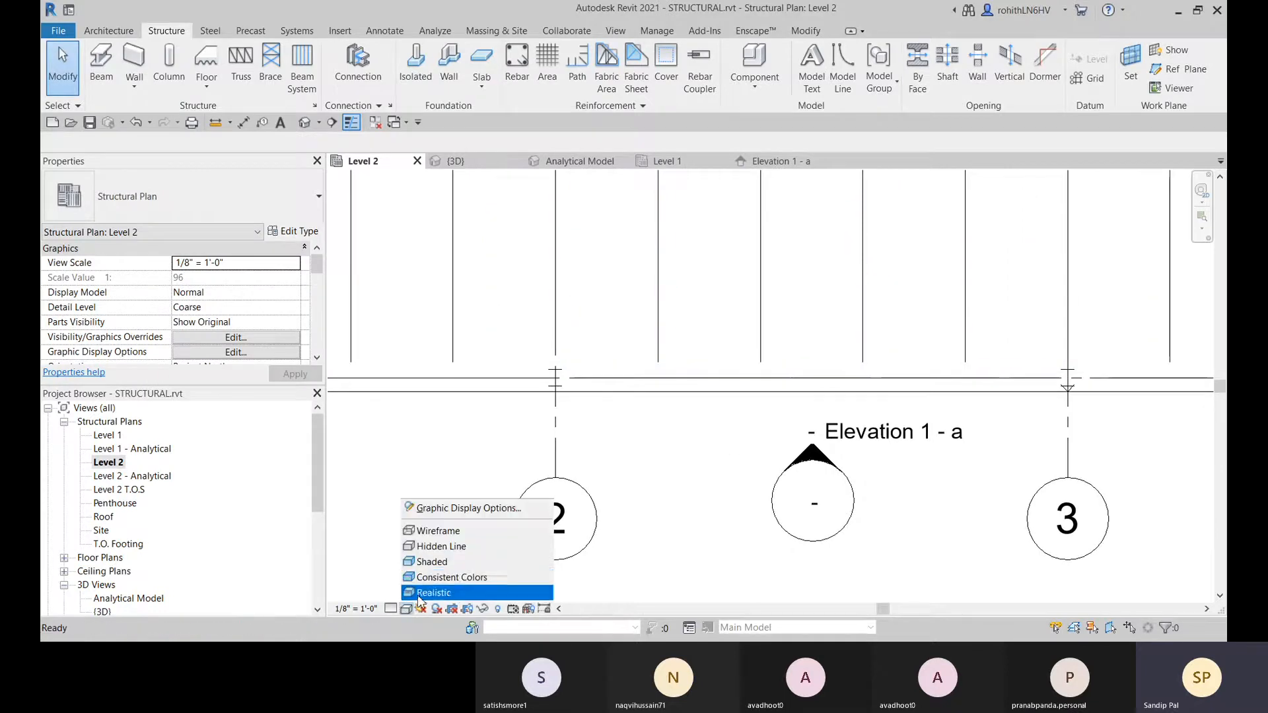
left_click(441, 532)
scroll(730, 397, "down", 2)
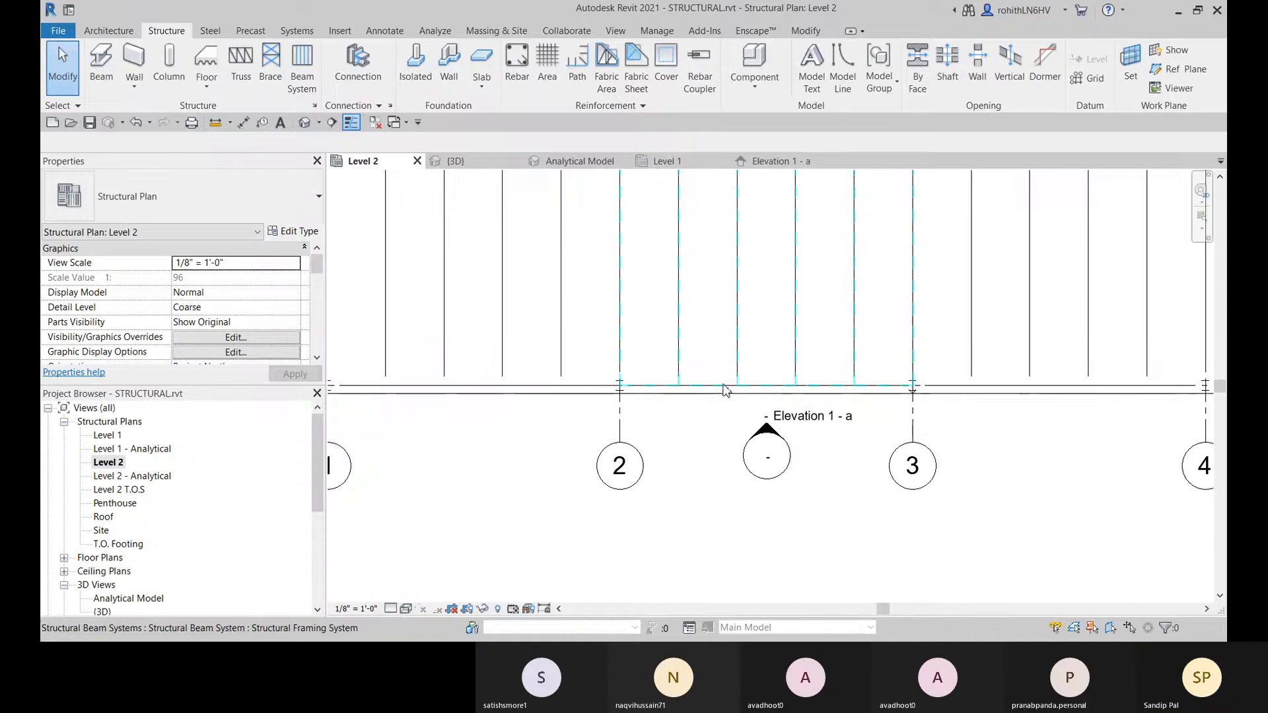
scroll(724, 389, "down", 2)
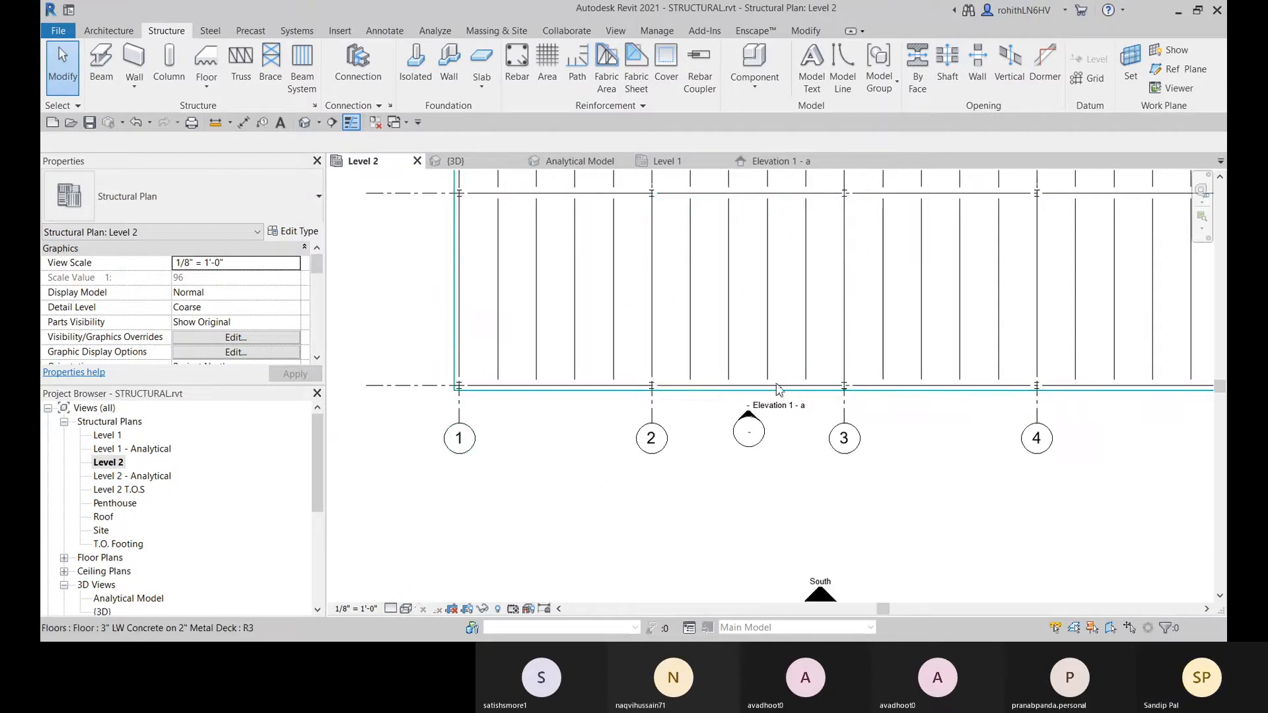
scroll(833, 388, "up", 5)
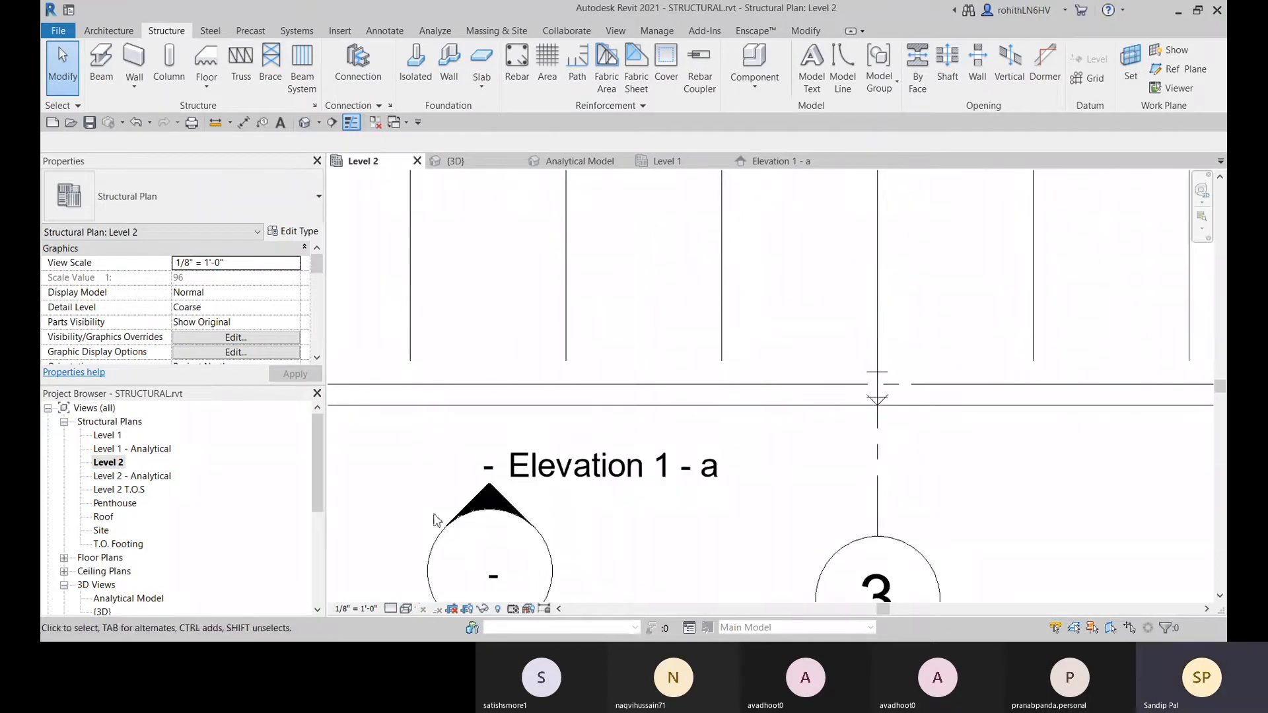
- Turn off the display of braces above in the structural settings and check the bay between grids 2 and 3
left_click(315, 105)
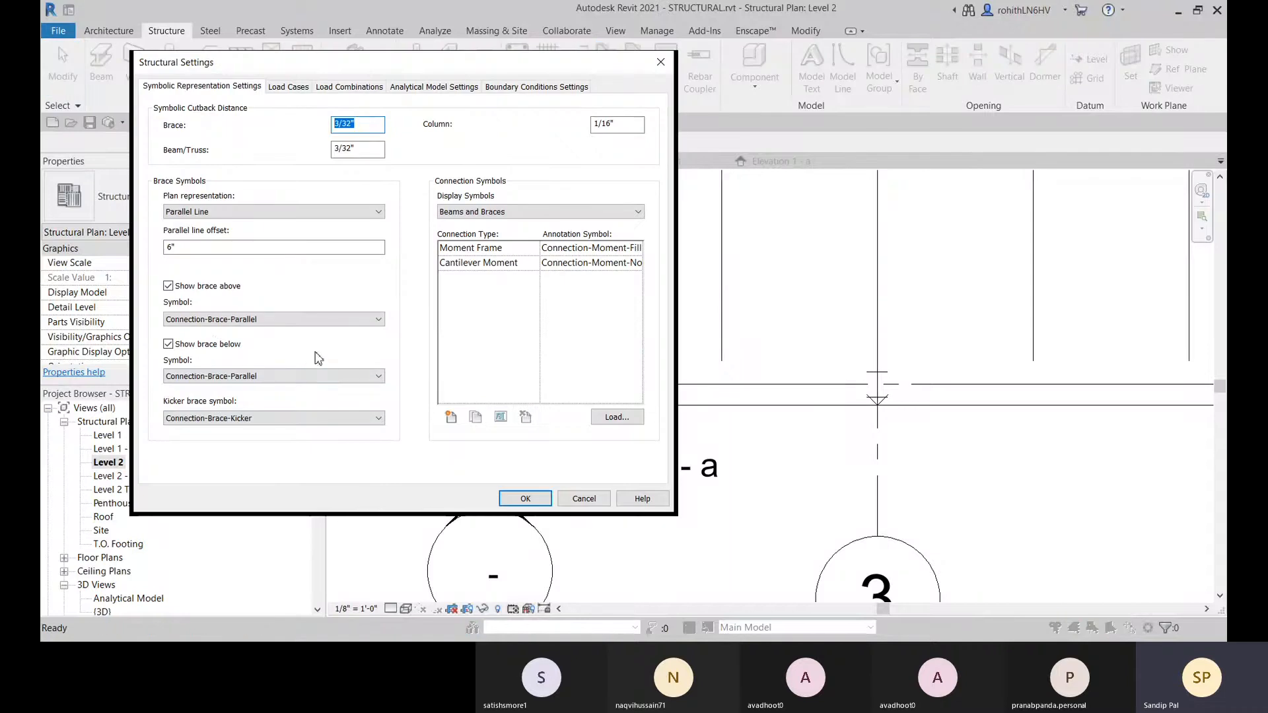
left_click(169, 286)
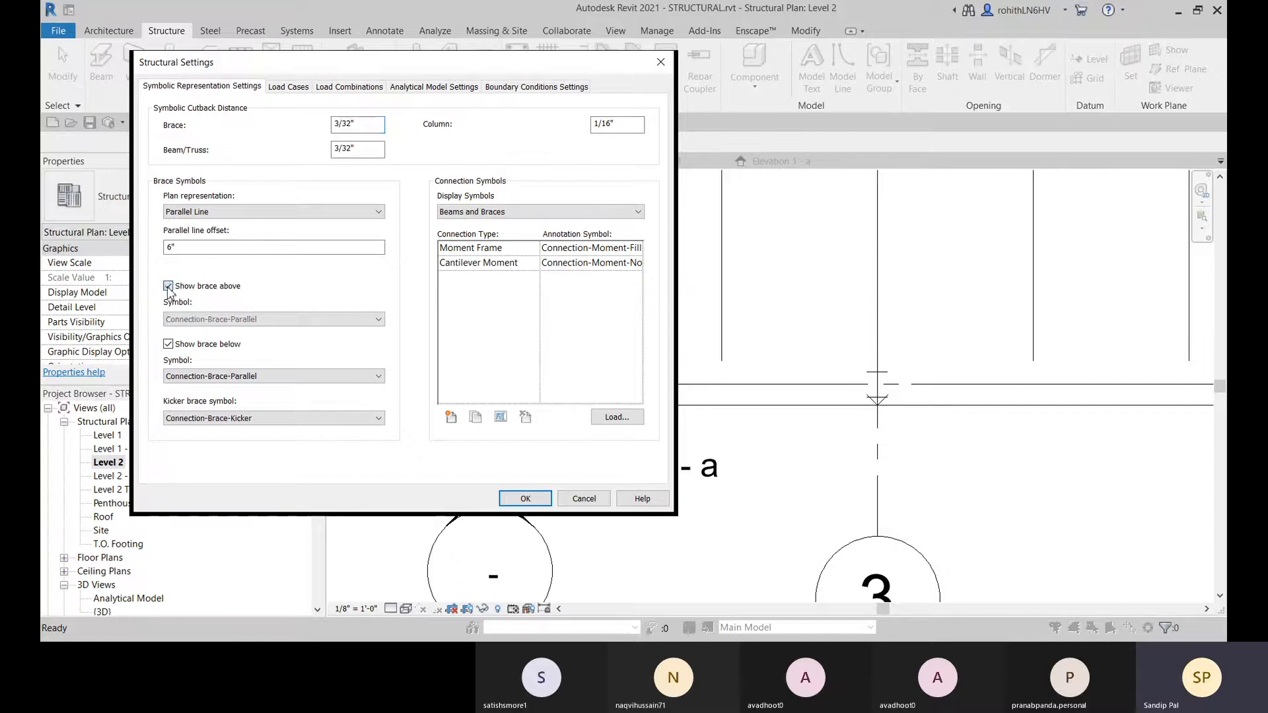
left_click(520, 498)
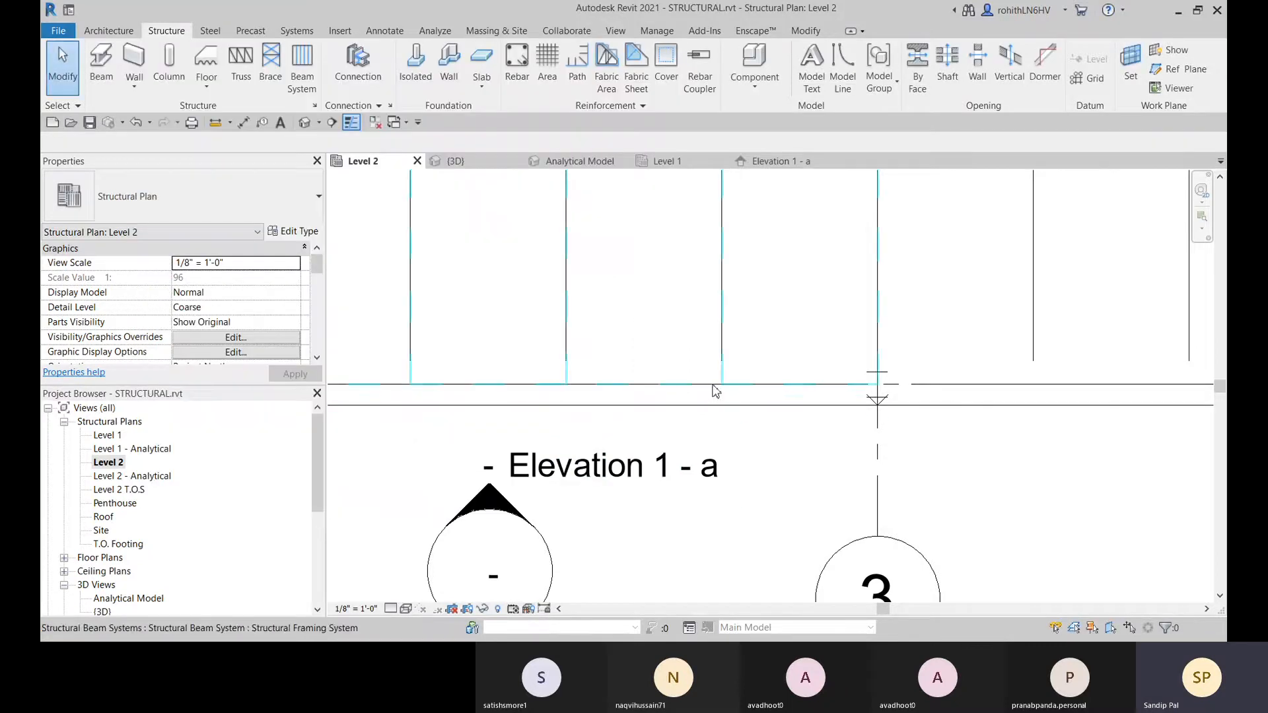
scroll(714, 388, "down", 4)
middle_click_drag(490, 416, 782, 392)
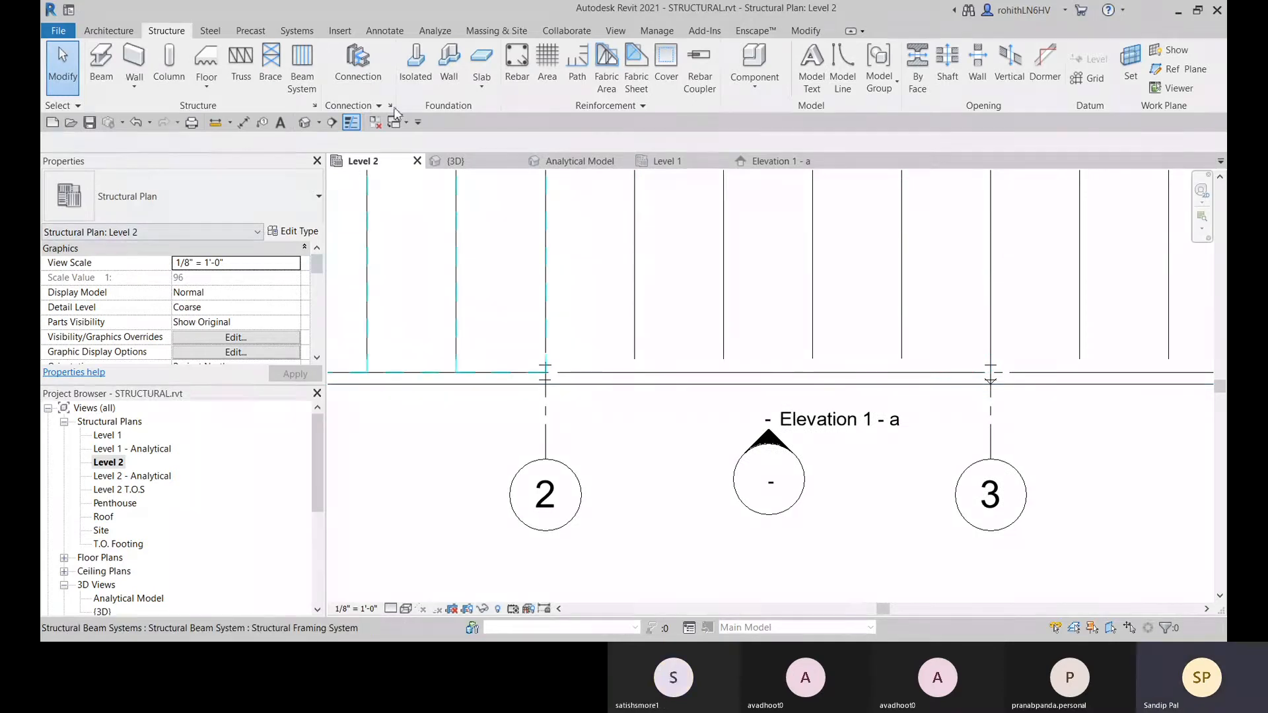
left_click(315, 105)
left_click(185, 247)
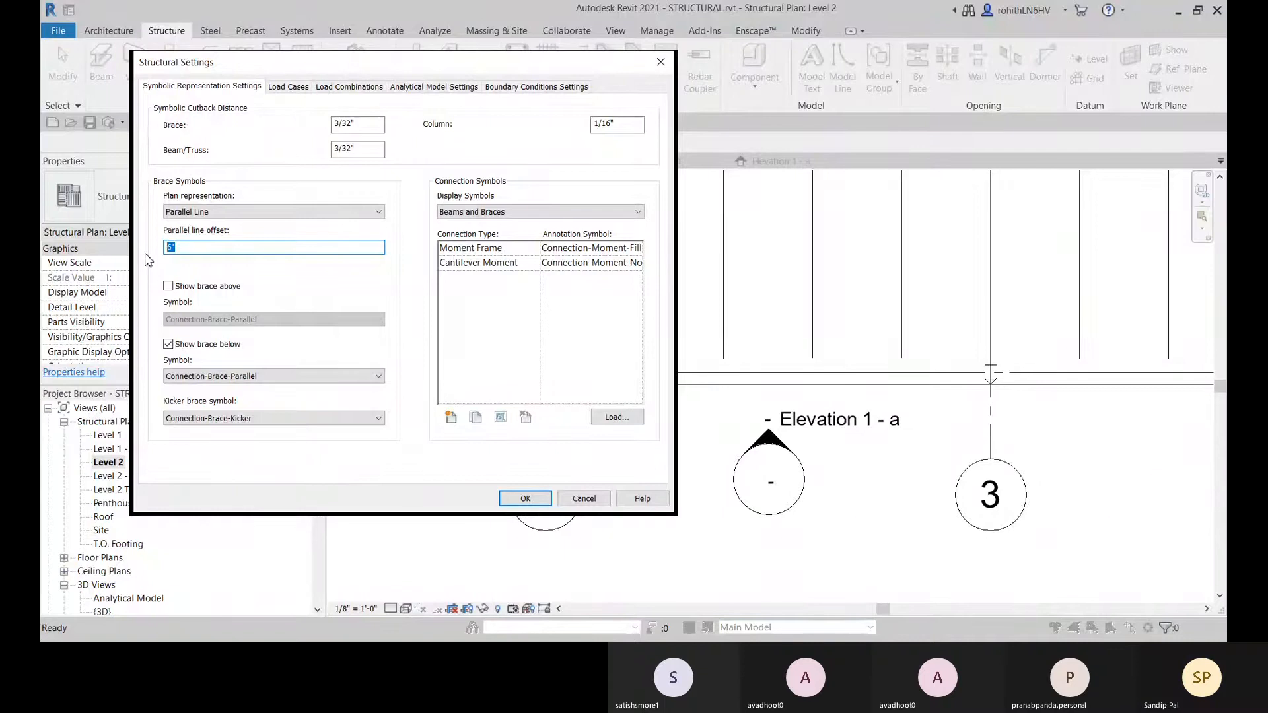
left_click(584, 498)
scroll(735, 412, "down", 4)
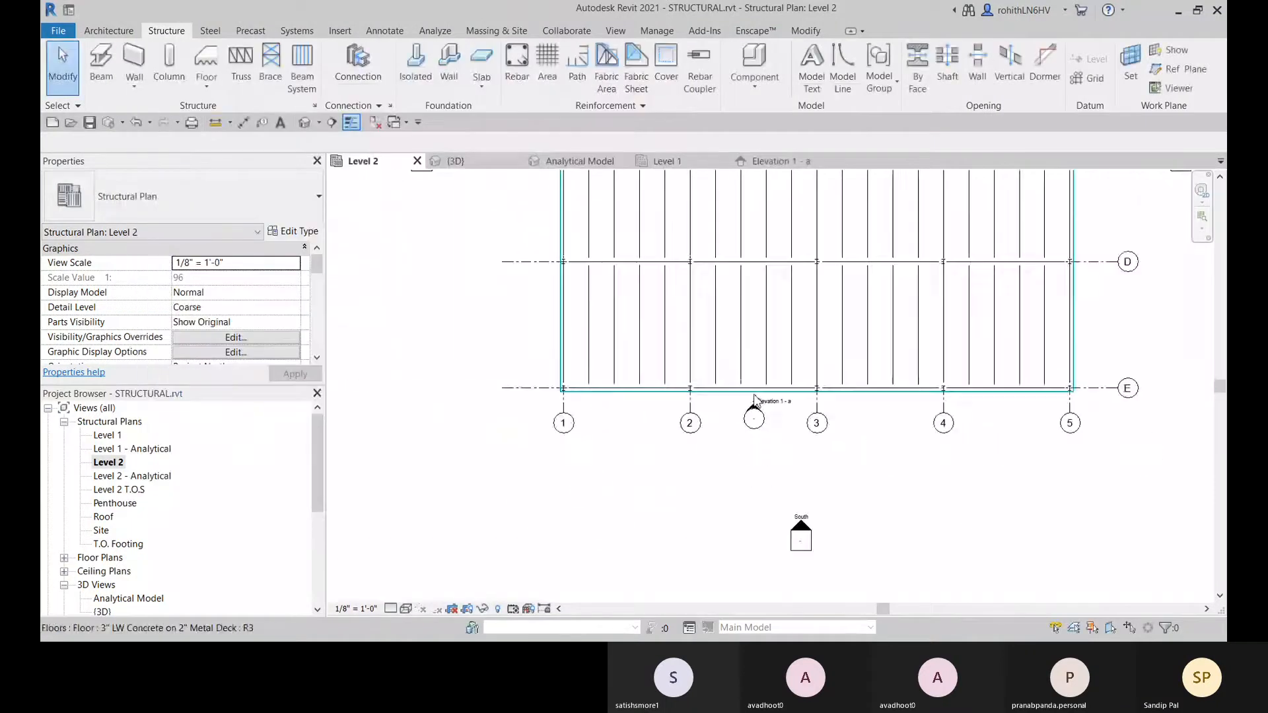
- Set the parallel line offset for brace symbols to 12" in the structural settings
scroll(764, 317, "up", 5)
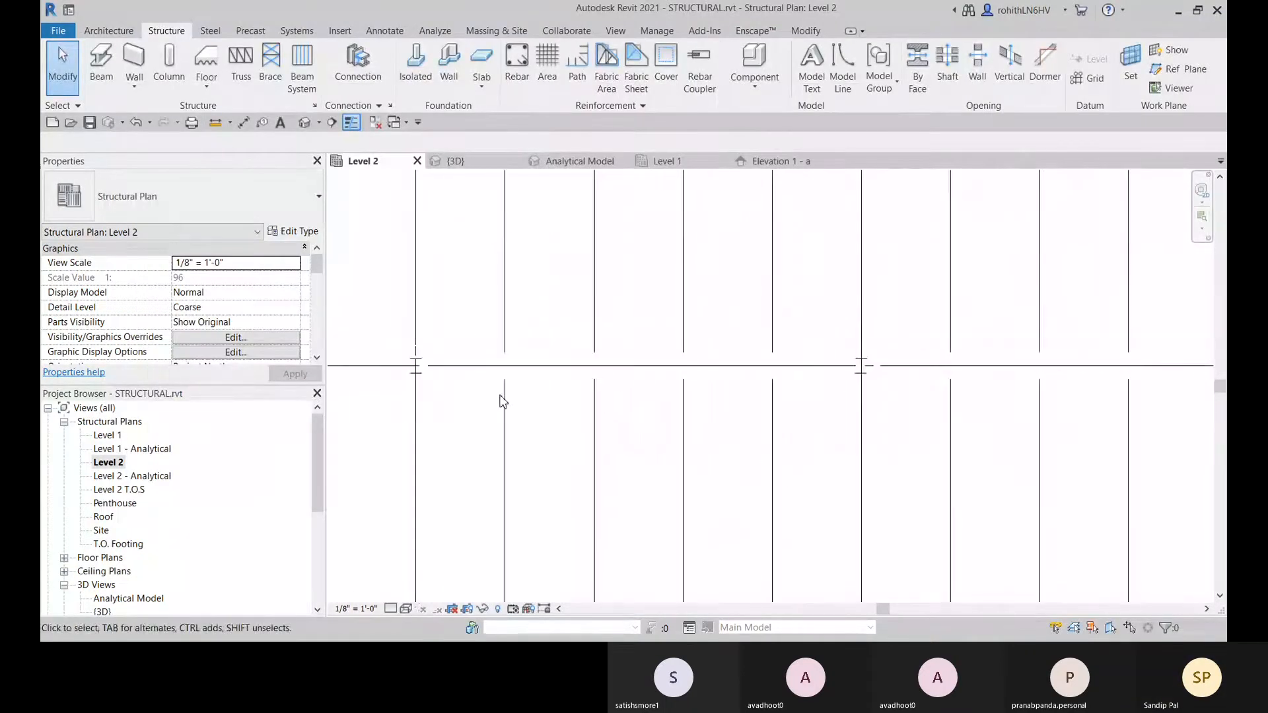
scroll(786, 399, "down", 4)
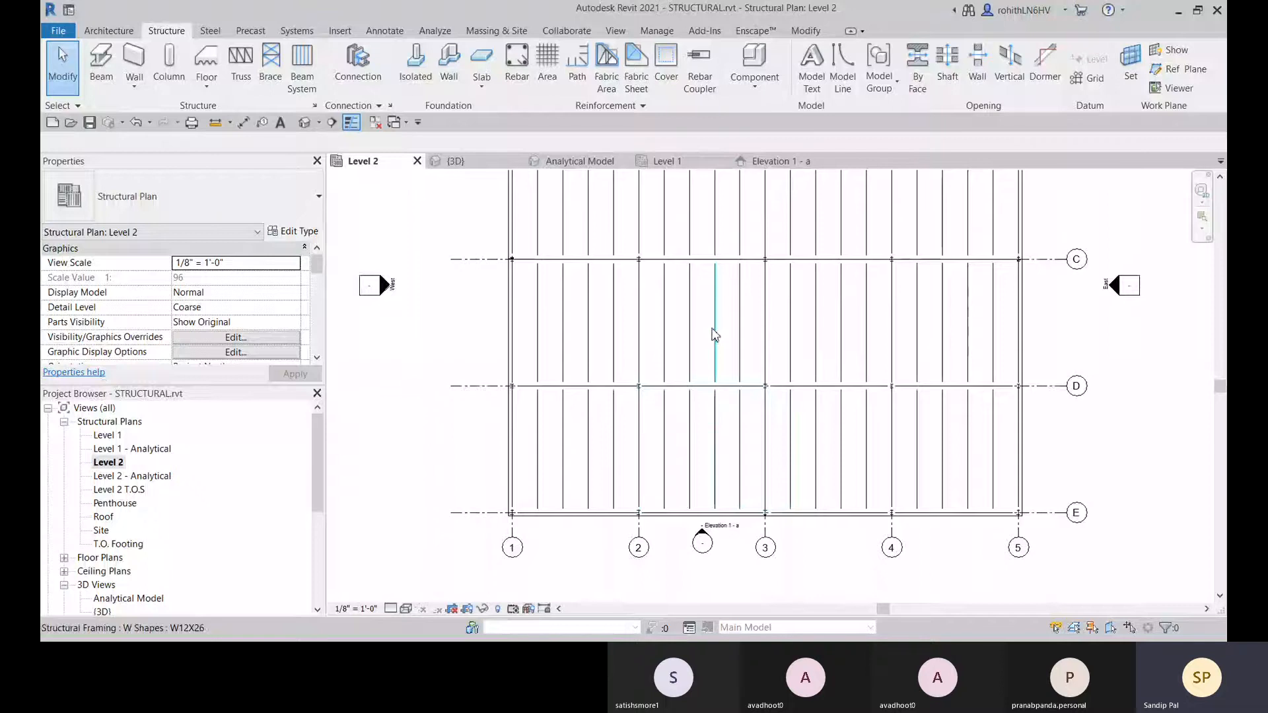
scroll(696, 449, "up", 5)
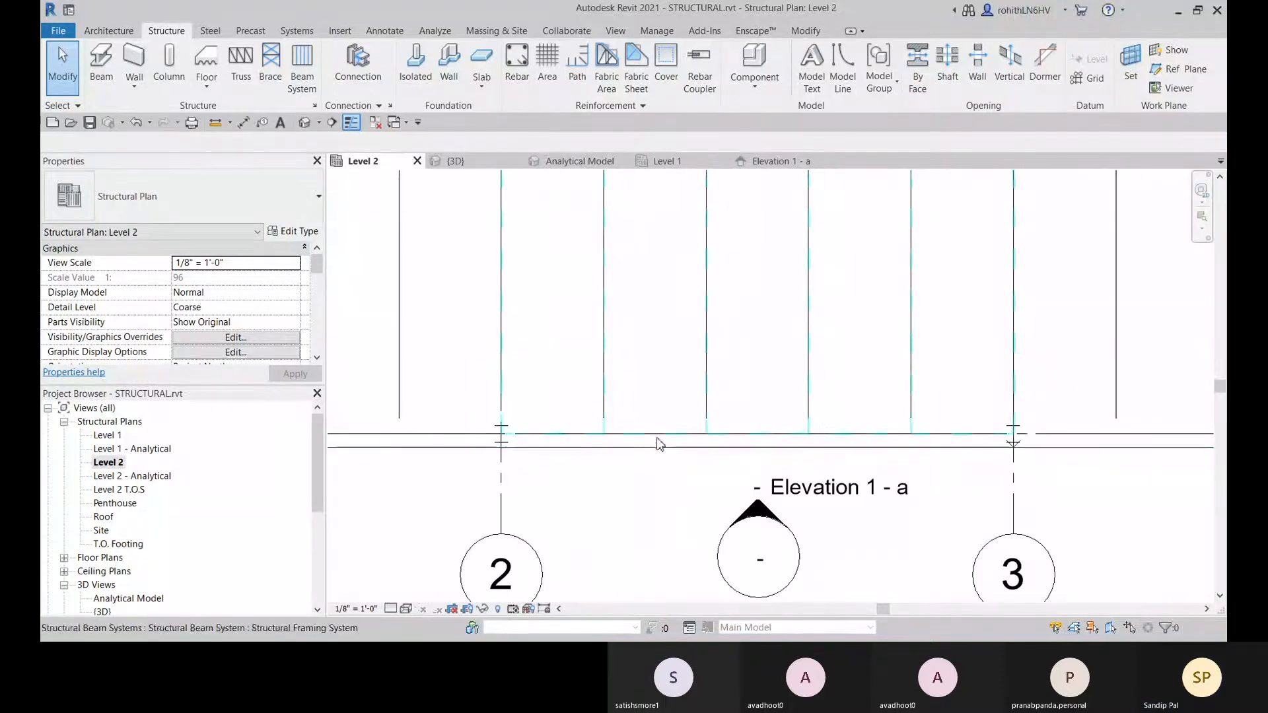
scroll(818, 441, "up", 2)
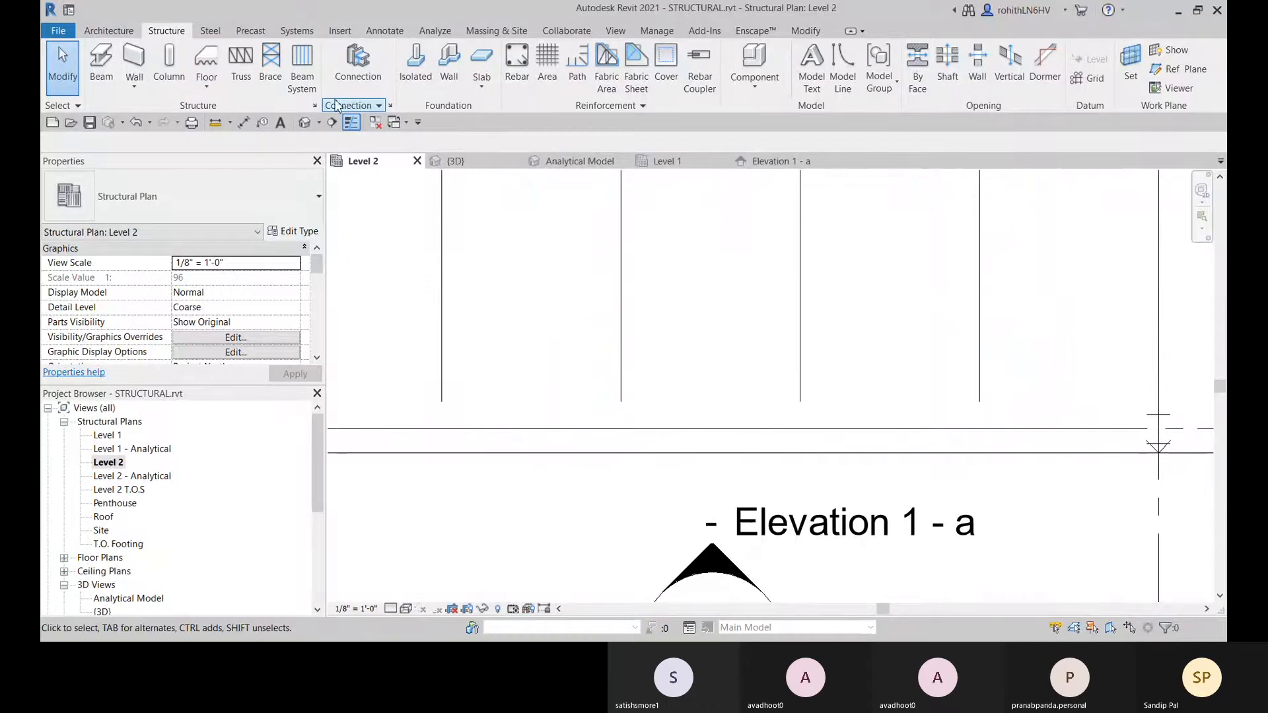
left_click(314, 106)
left_click_drag(191, 247, 132, 262)
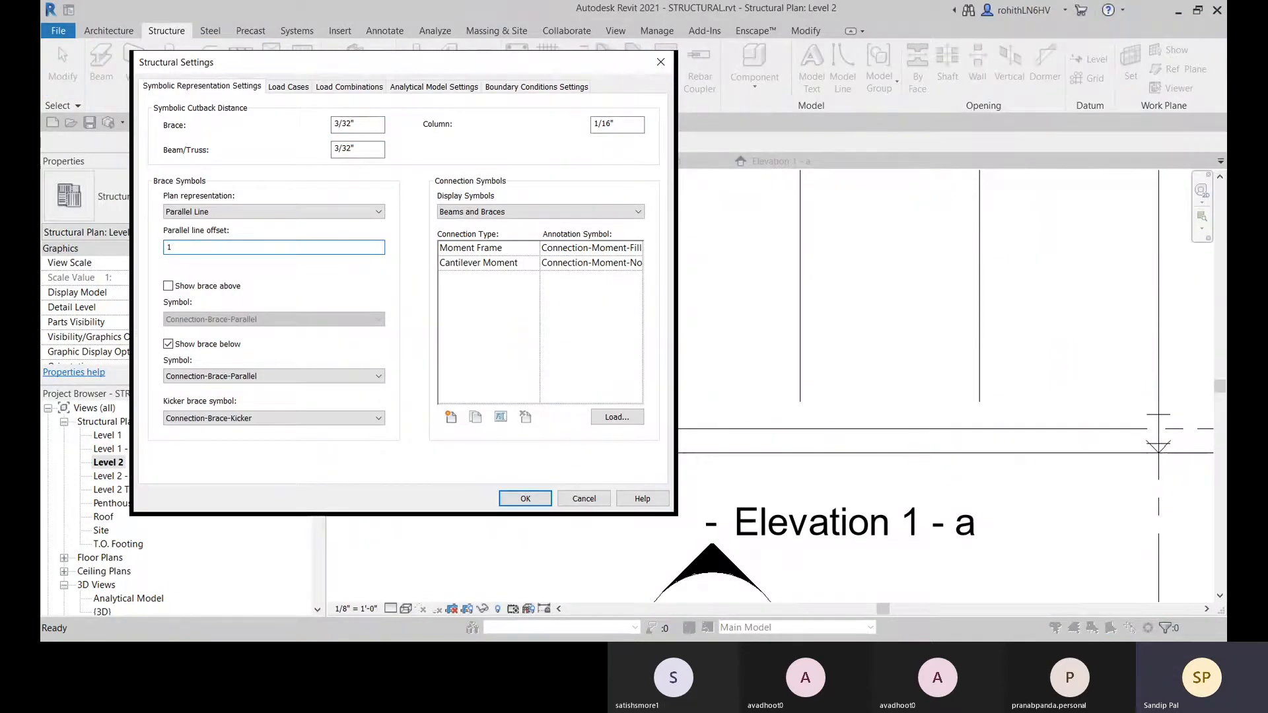
type("1")
left_click(522, 500)
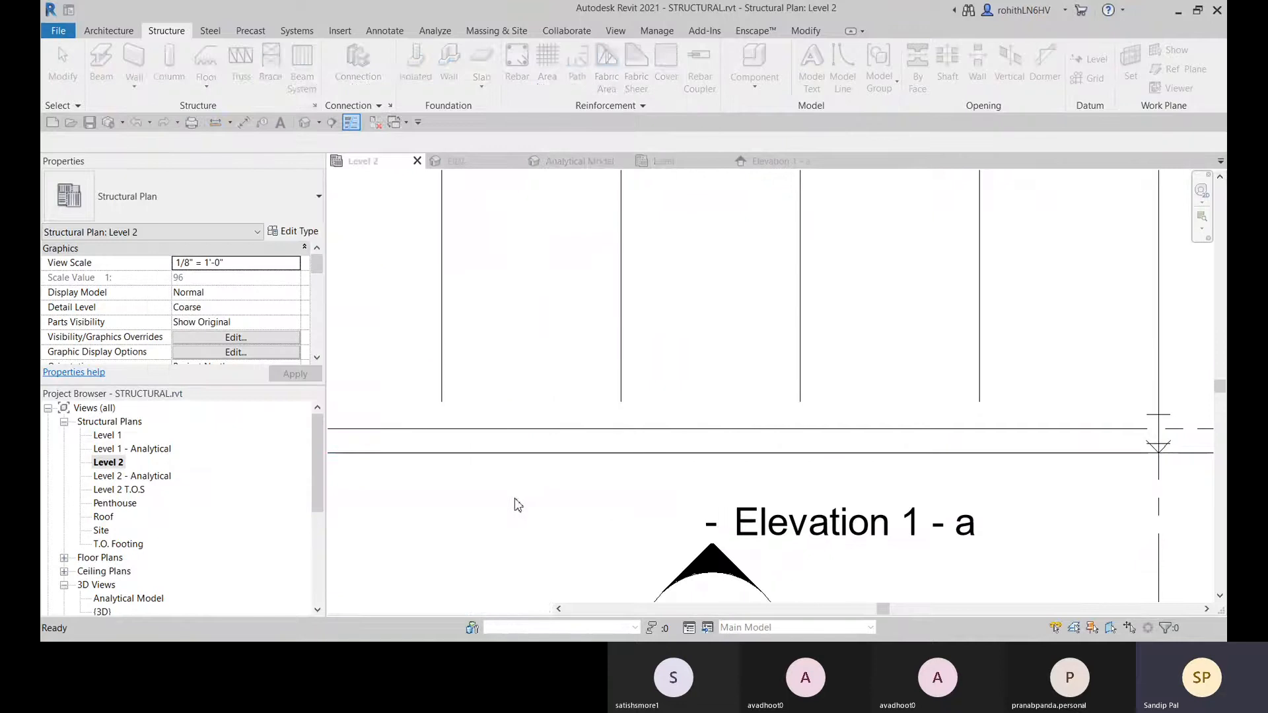
- Check the plan around grid E for the brace symbols and change their parallel line offset to 3/32" in the structural settings
scroll(691, 439, "down", 5)
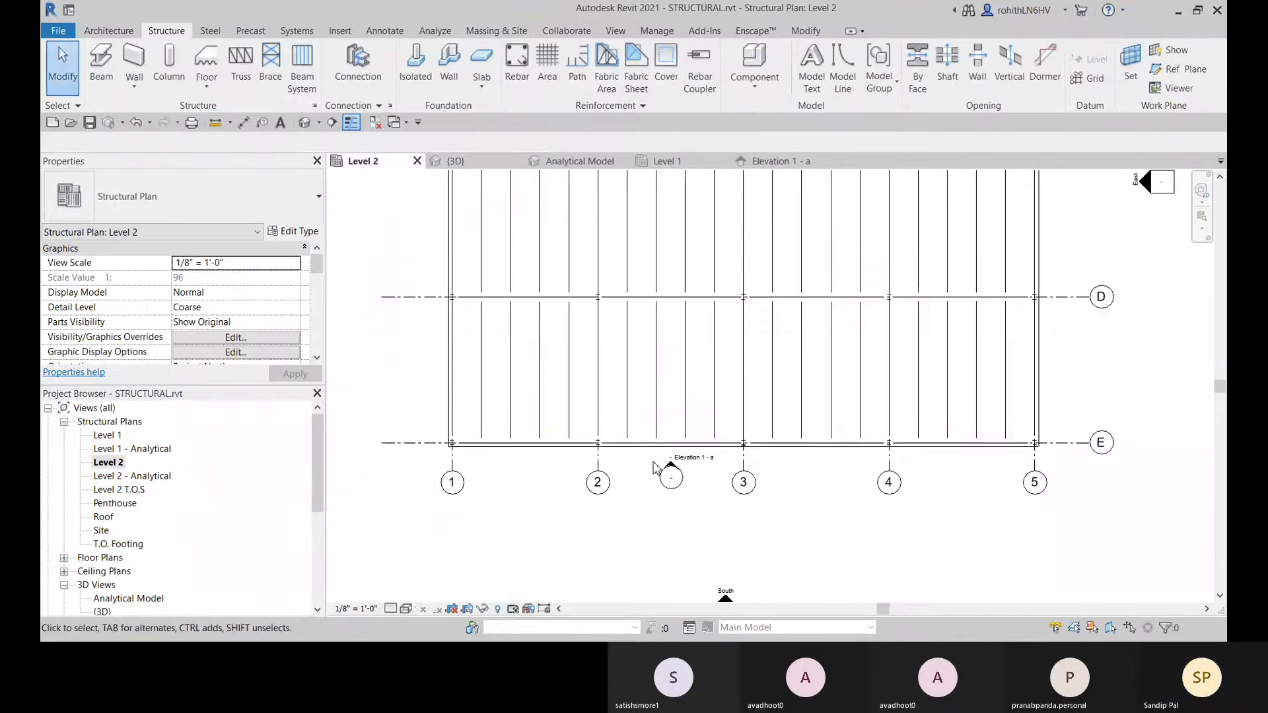
scroll(719, 436, "down", 2)
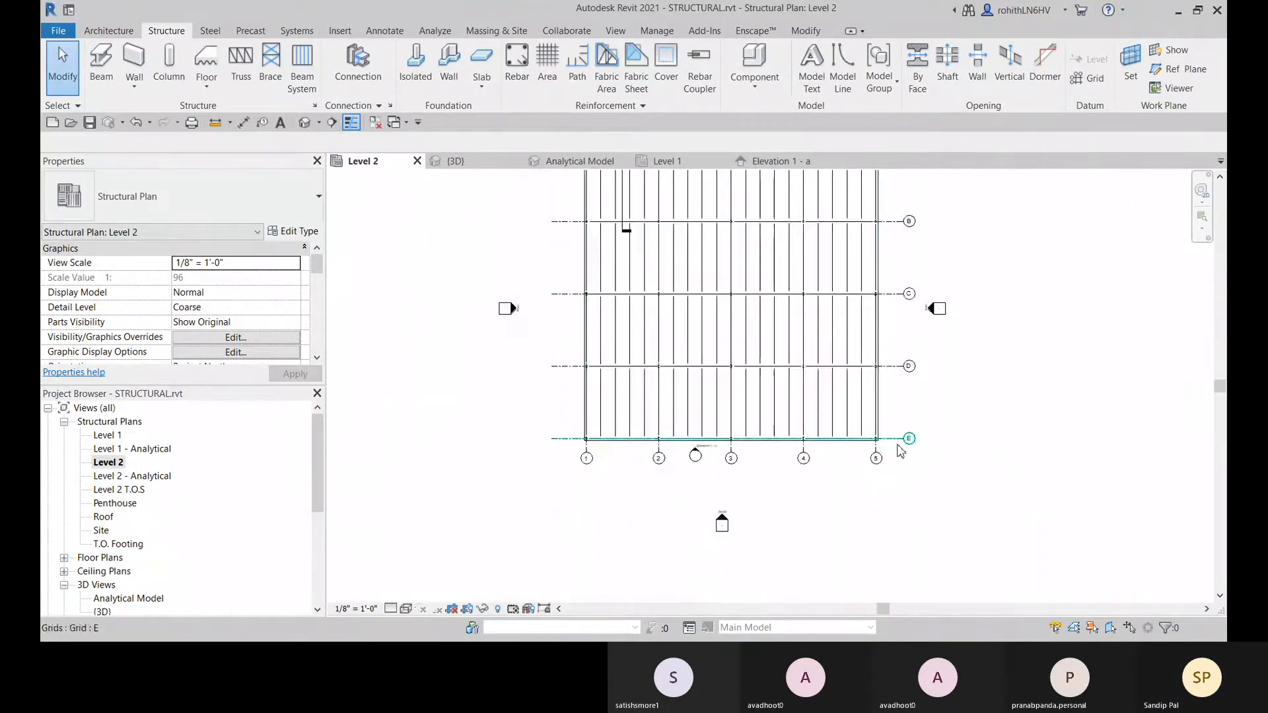
scroll(760, 452, "down", 2)
scroll(715, 448, "up", 5)
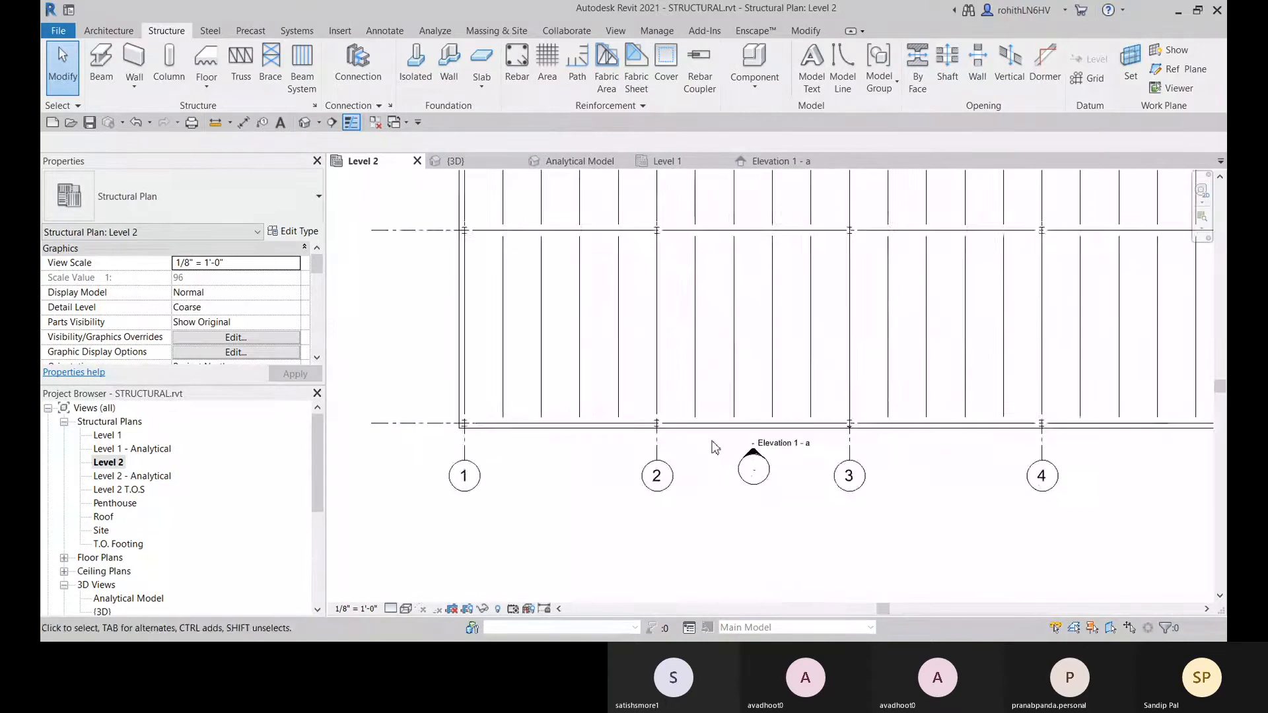
scroll(716, 439, "up", 4)
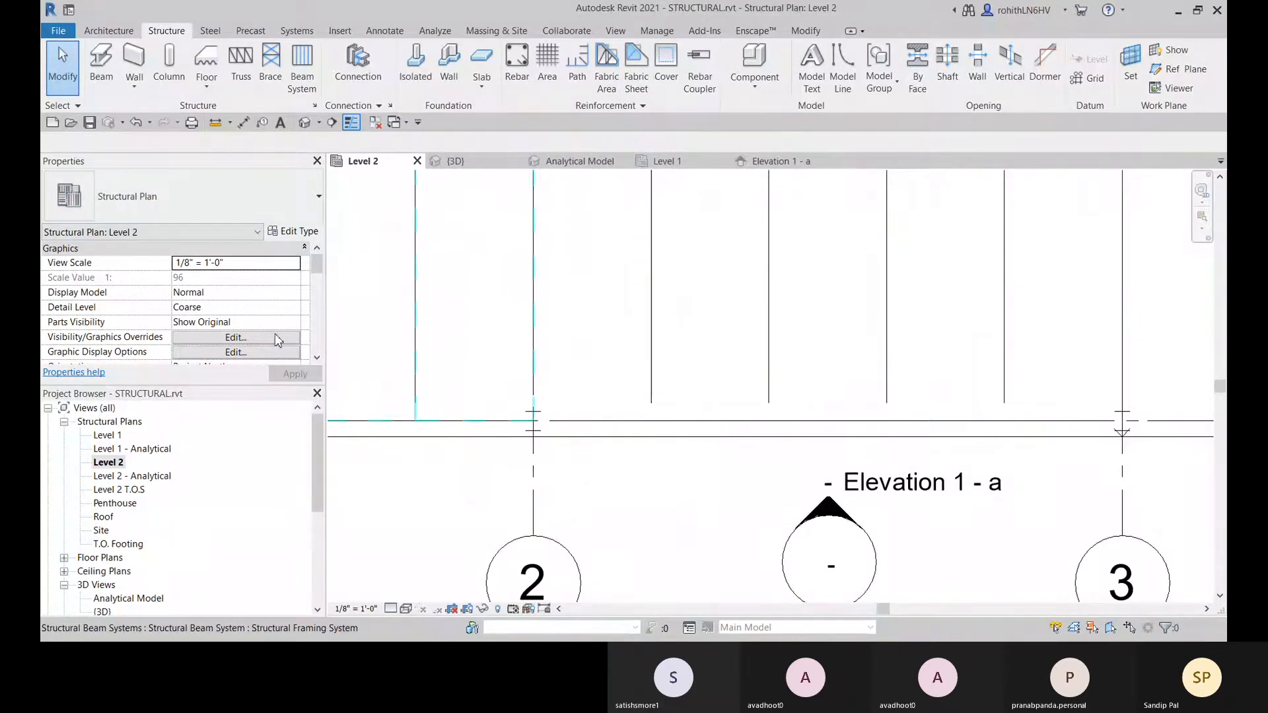
left_click(312, 106)
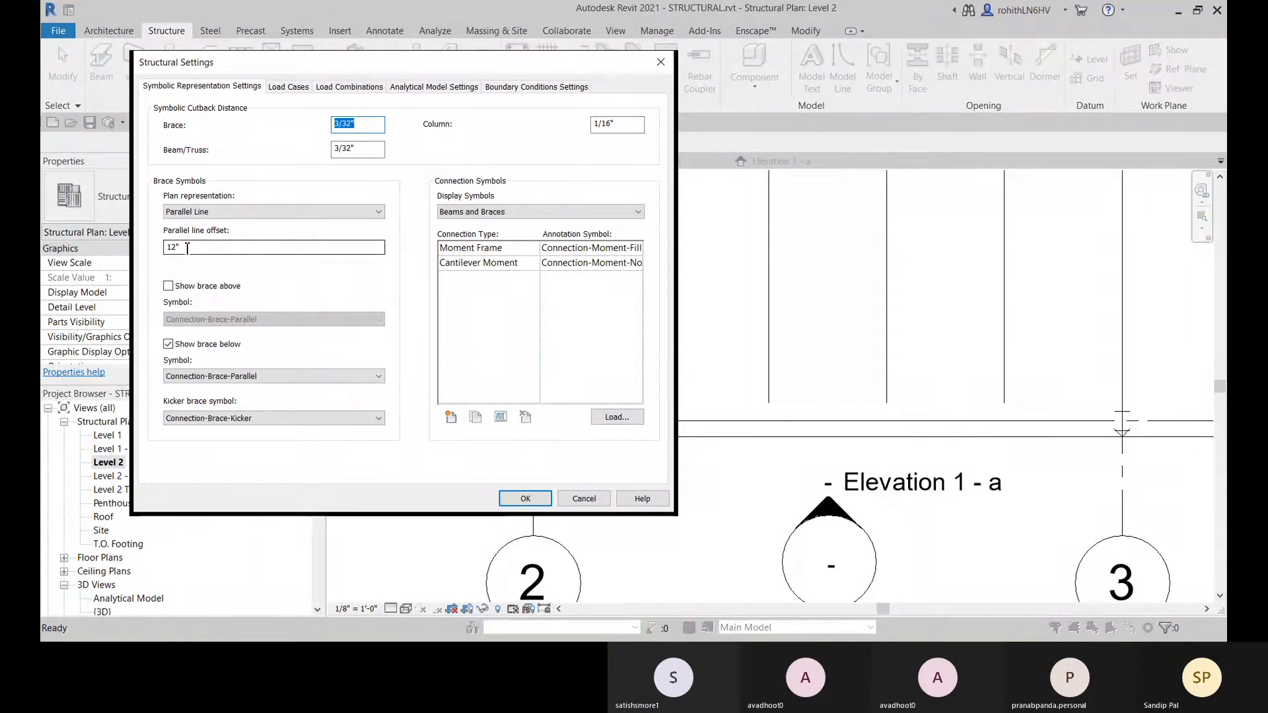
left_click(187, 248)
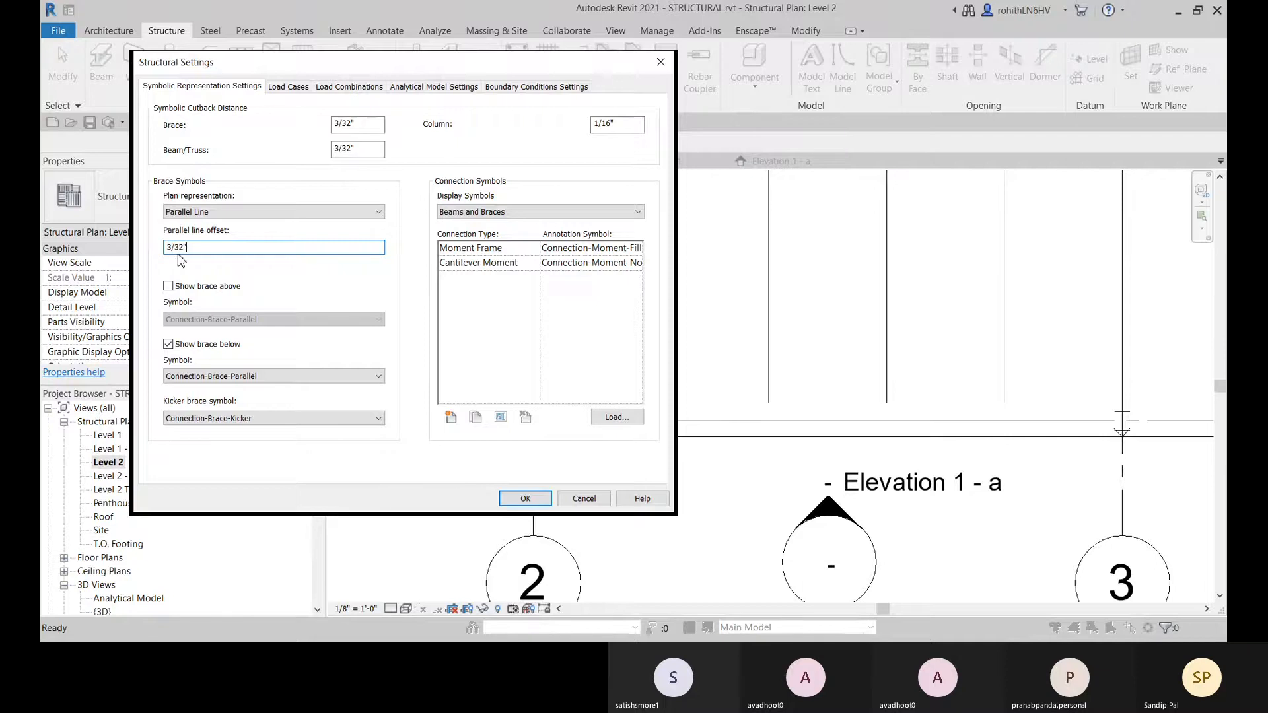
left_click(525, 499)
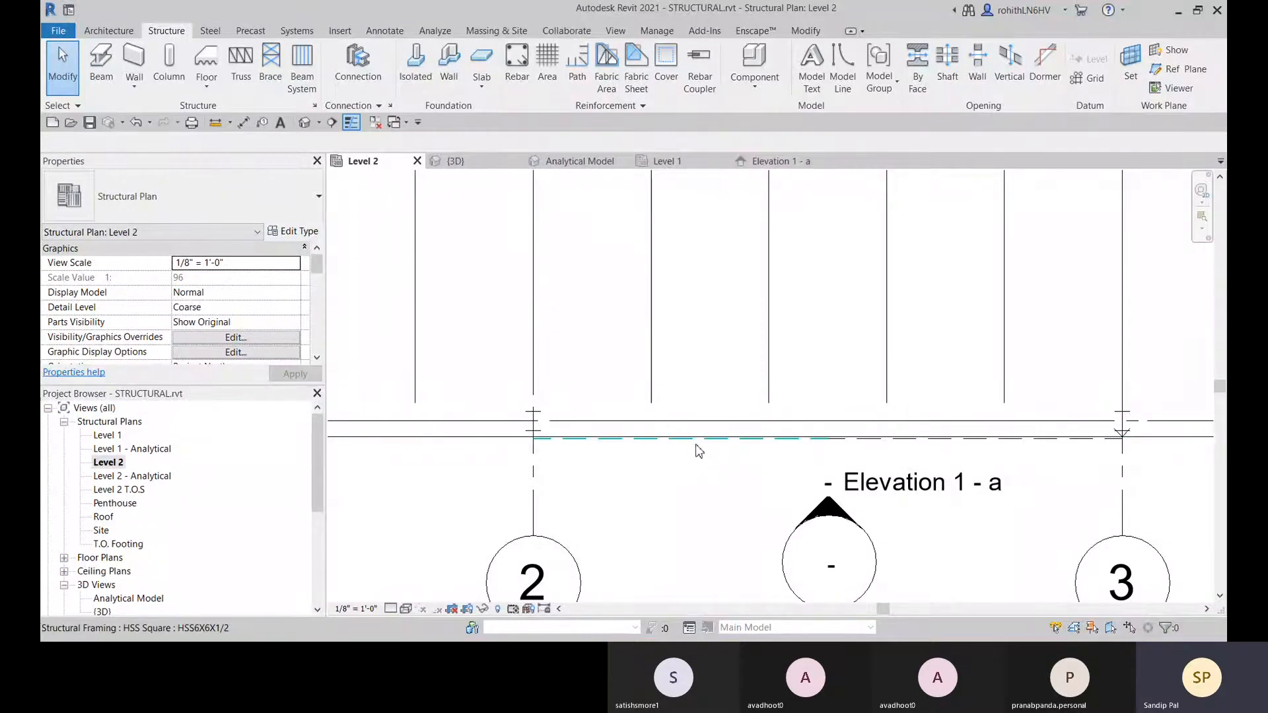
- Set the parallel line offset for brace symbols to 1" in the structural settings
left_click(314, 106)
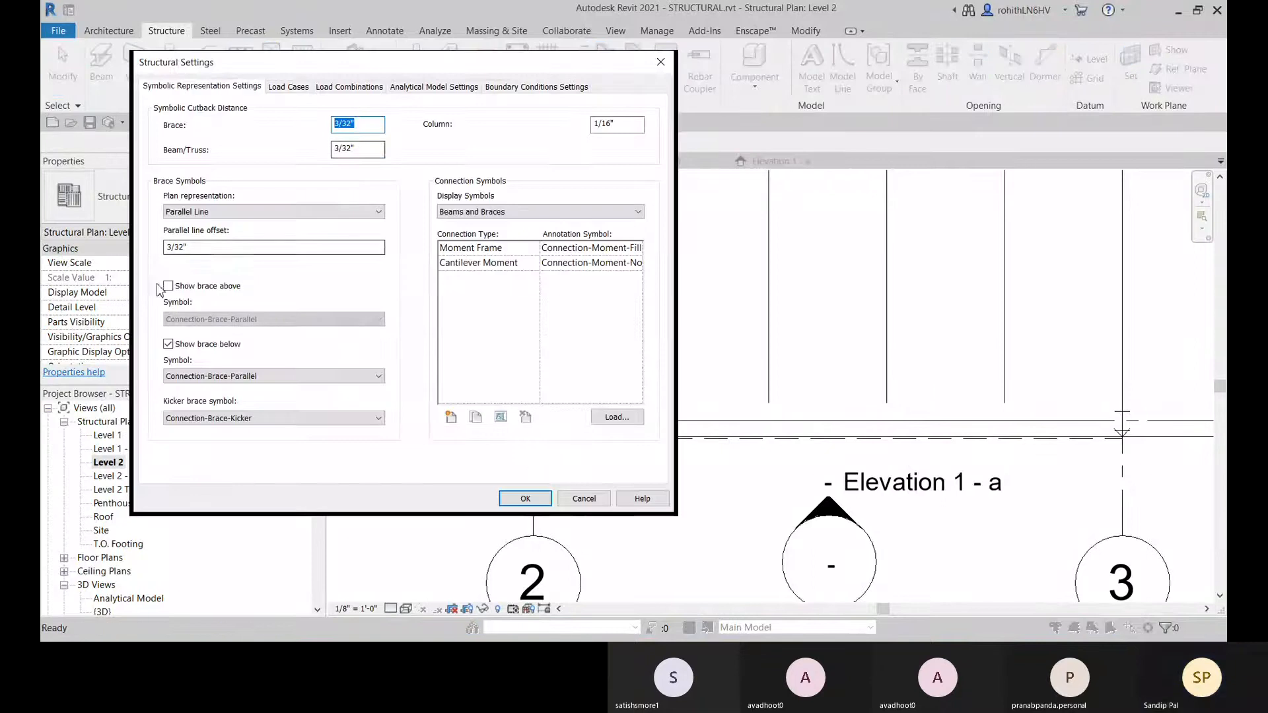
double_click(175, 248)
type("1")
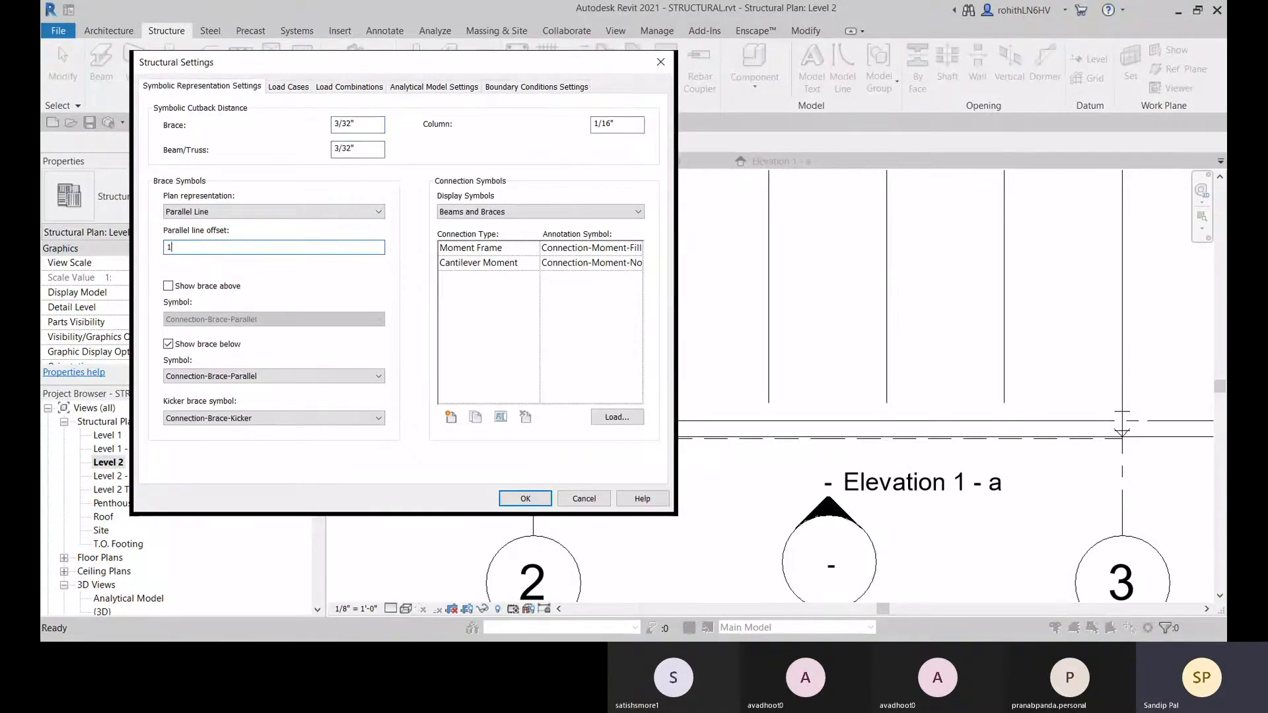
type("\"")
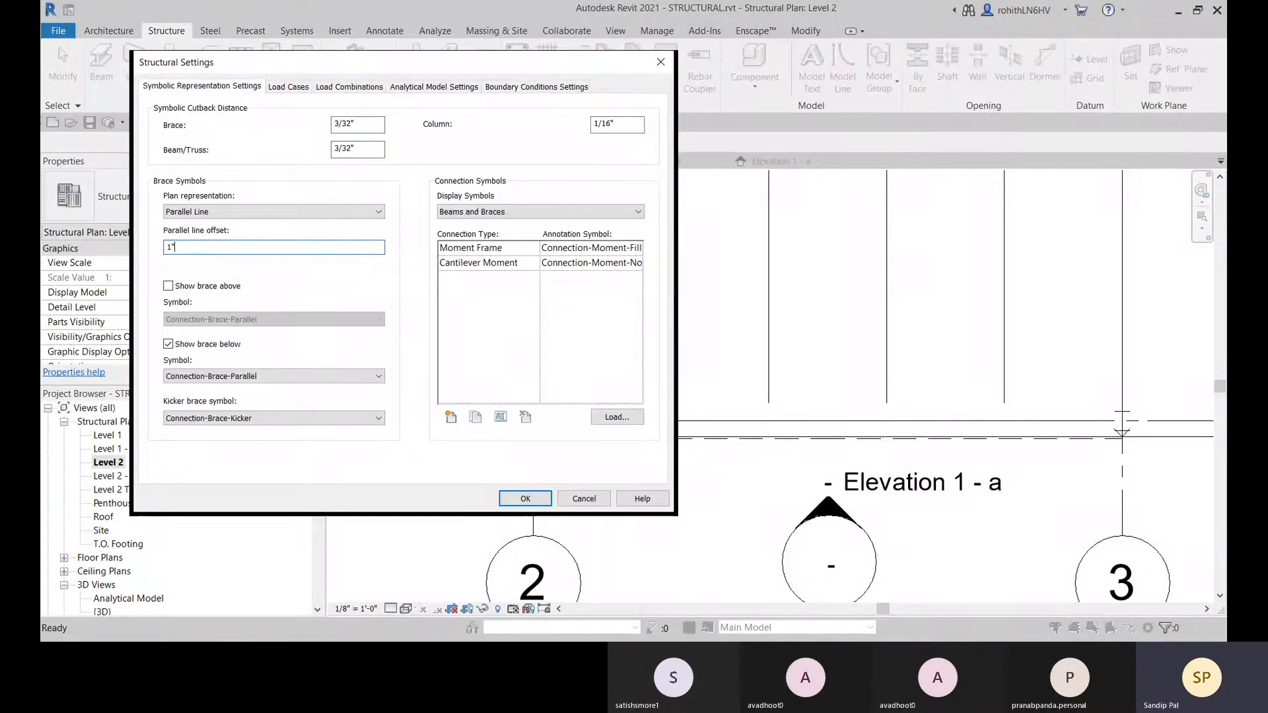
left_click(524, 500)
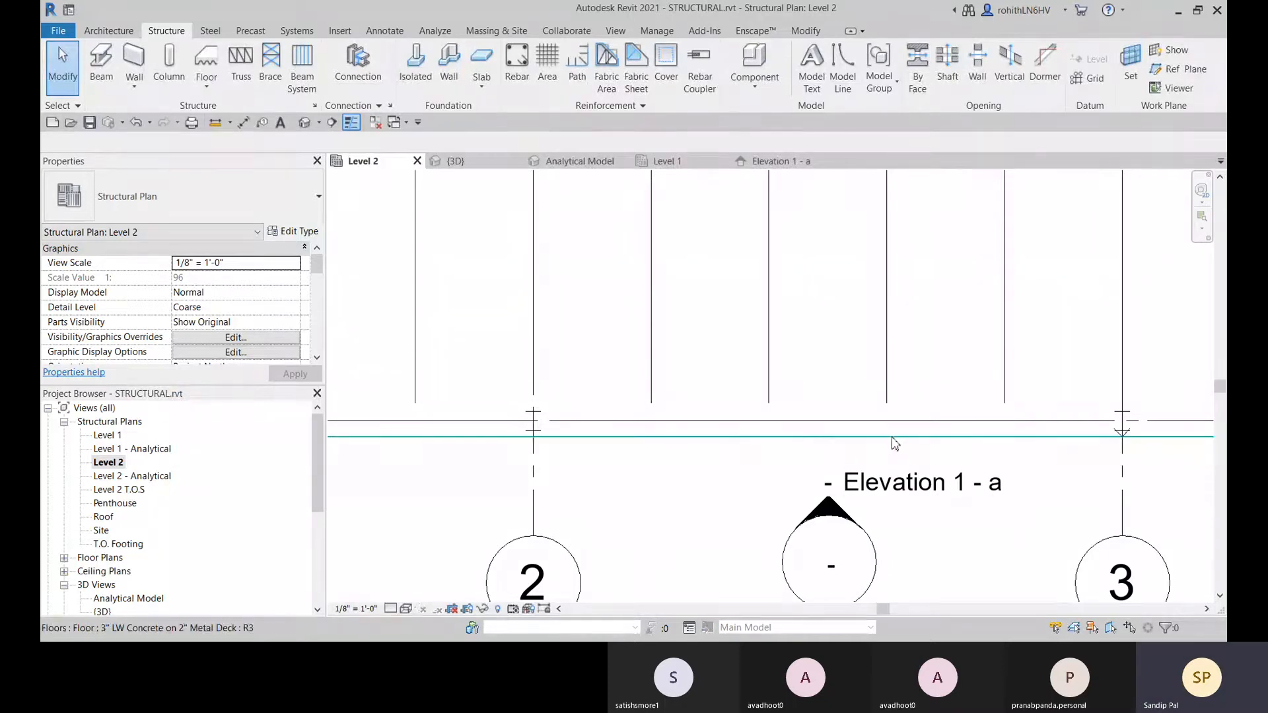
- Set the parallel line offset for brace symbols to 0 in the structural settings
scroll(883, 444, "down", 1)
left_click(315, 106)
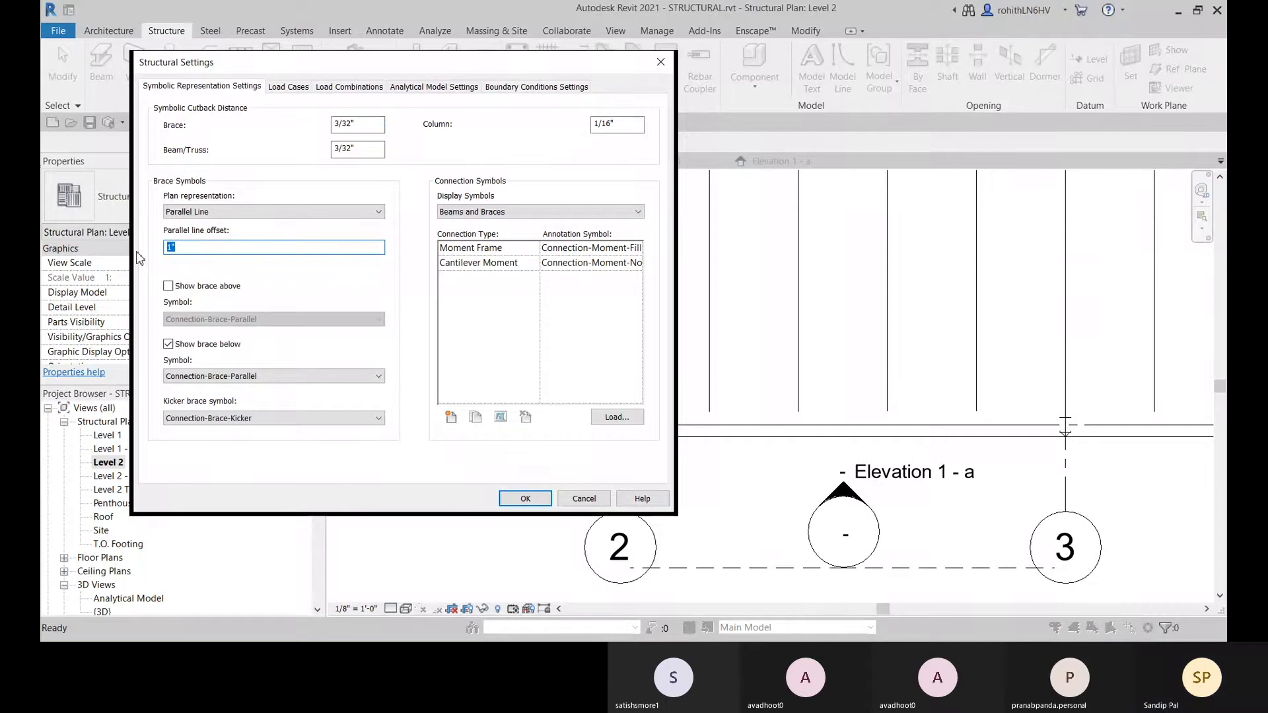
type("0")
left_click(537, 500)
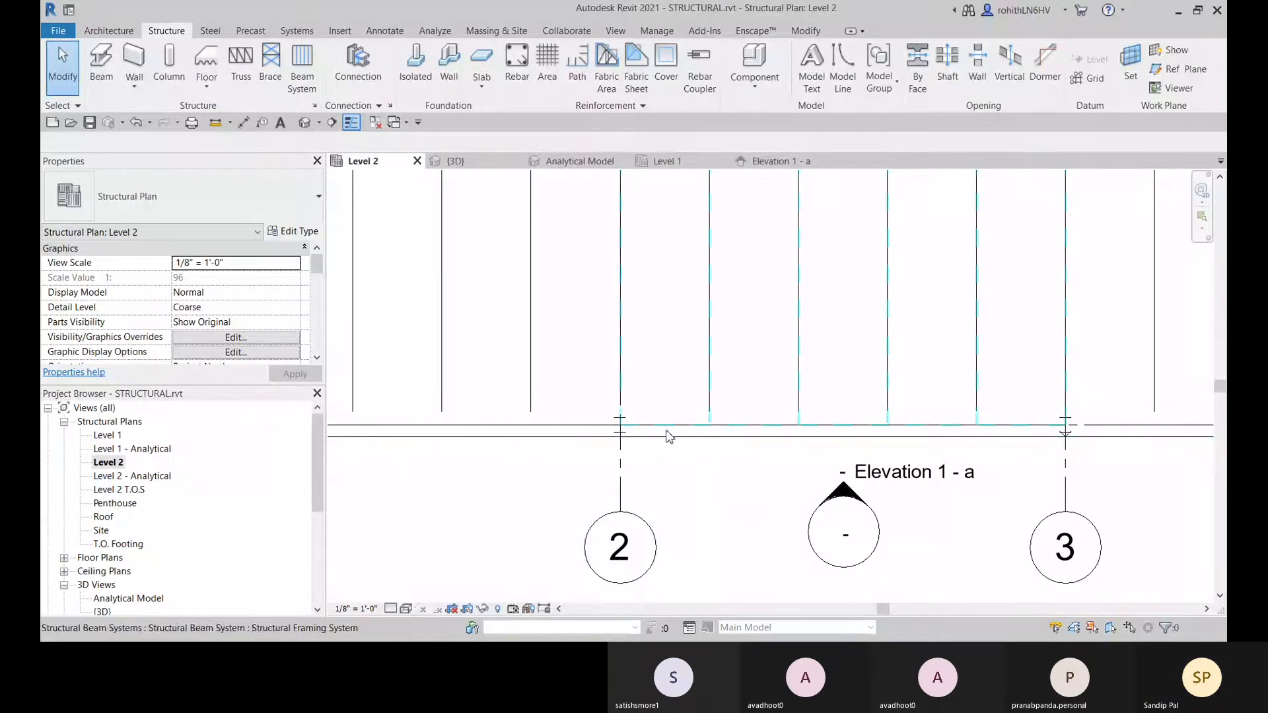
- Inspect the HSS braces along grid E between grids 2 and 3 at Fine detail level, and return the Level 2 plan to Coarse
scroll(931, 433, "down", 2)
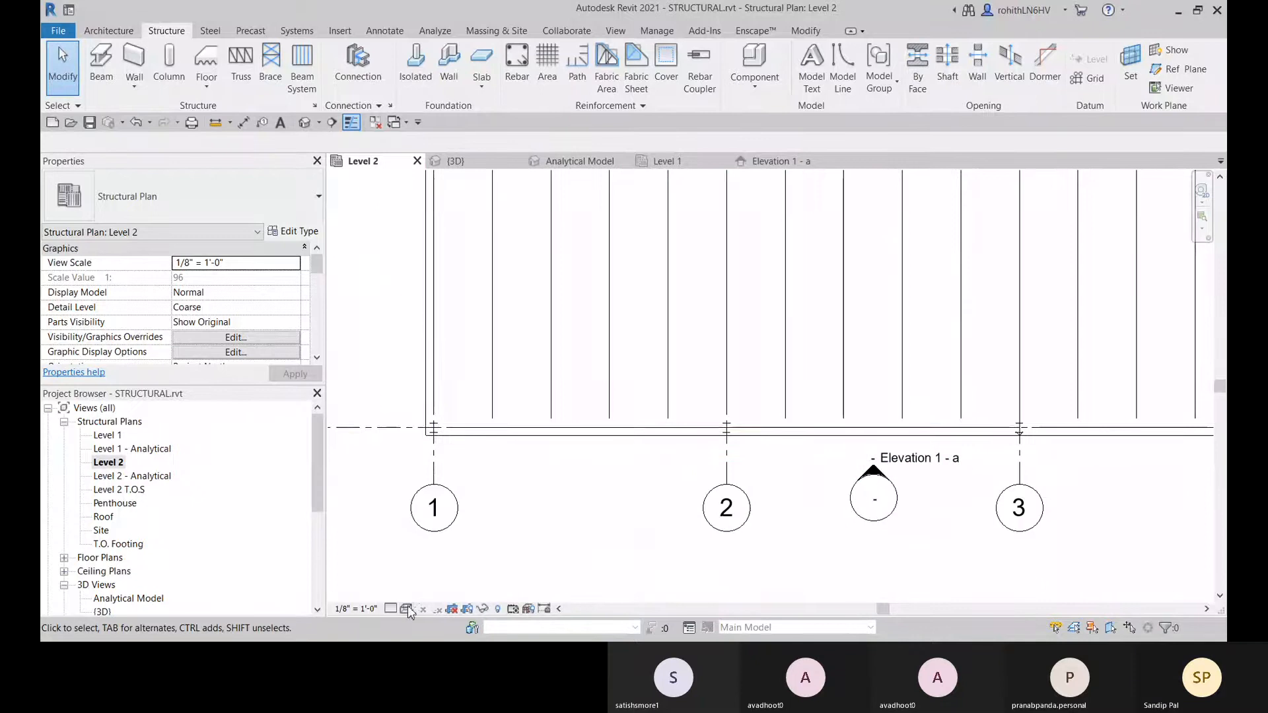
left_click(391, 608)
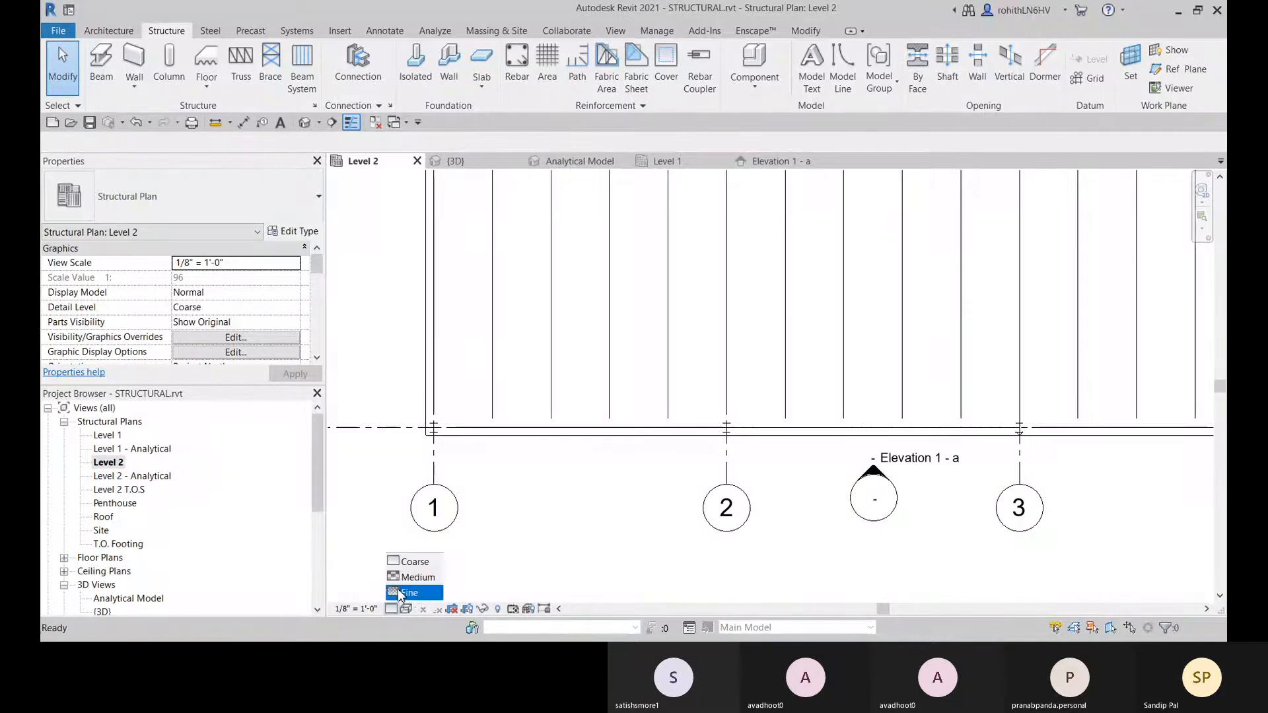
left_click(398, 593)
scroll(936, 438, "up", 3)
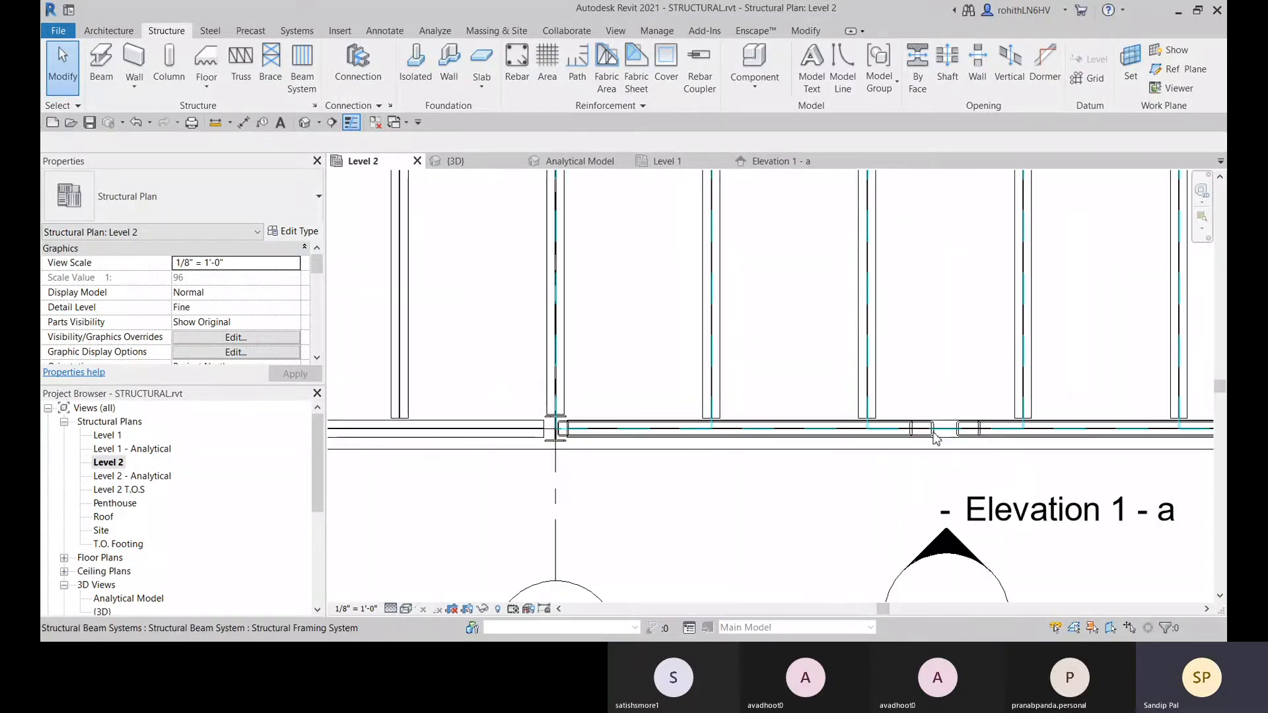
scroll(935, 438, "up", 2)
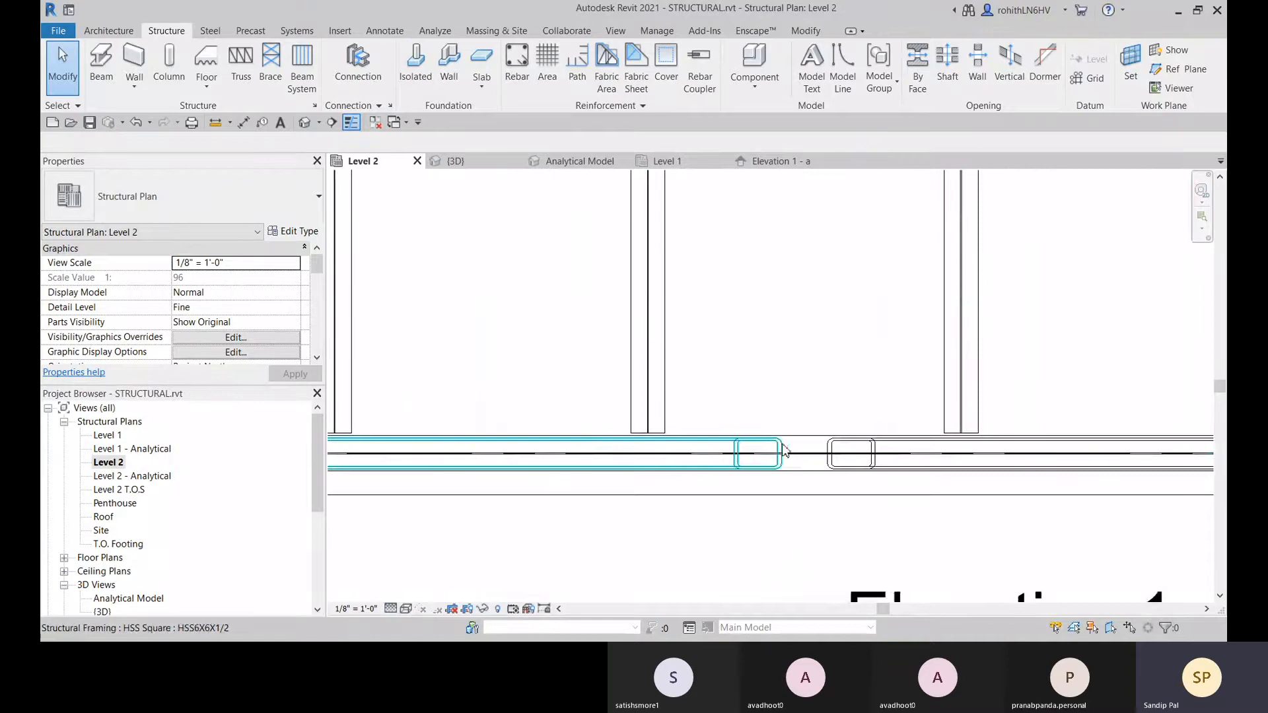
left_click(783, 451)
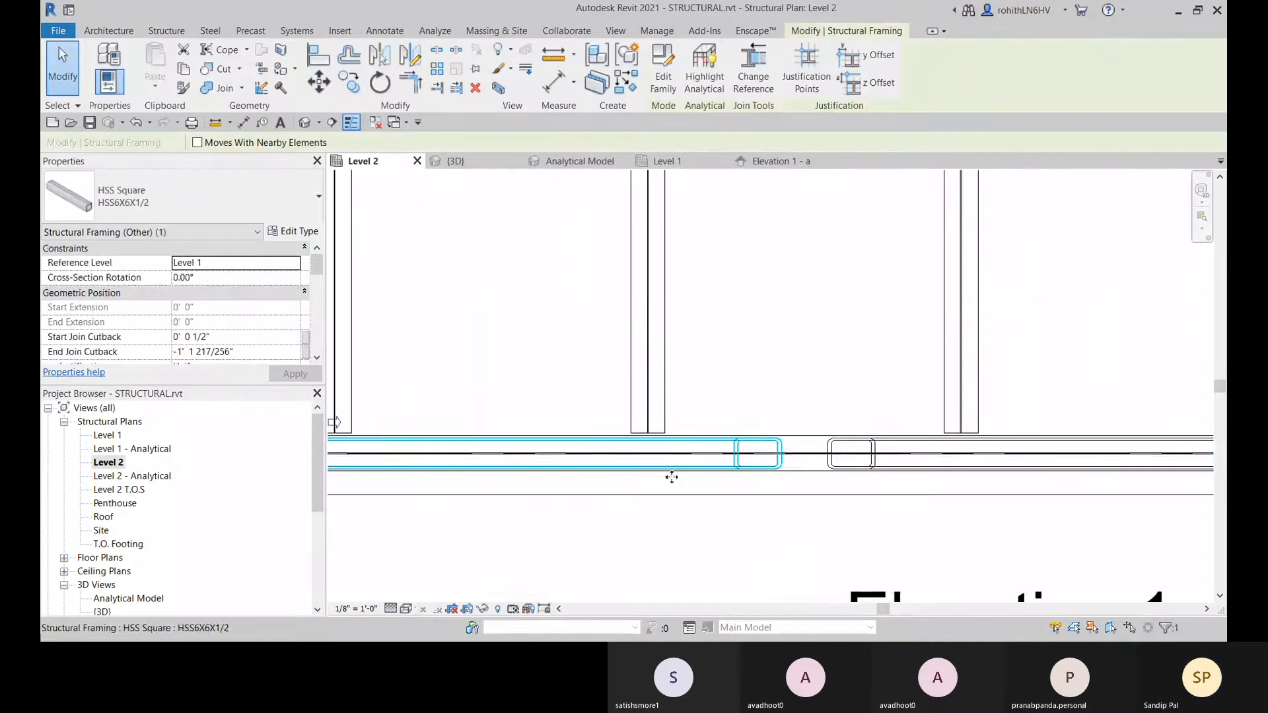
left_click(406, 608)
left_click(436, 532)
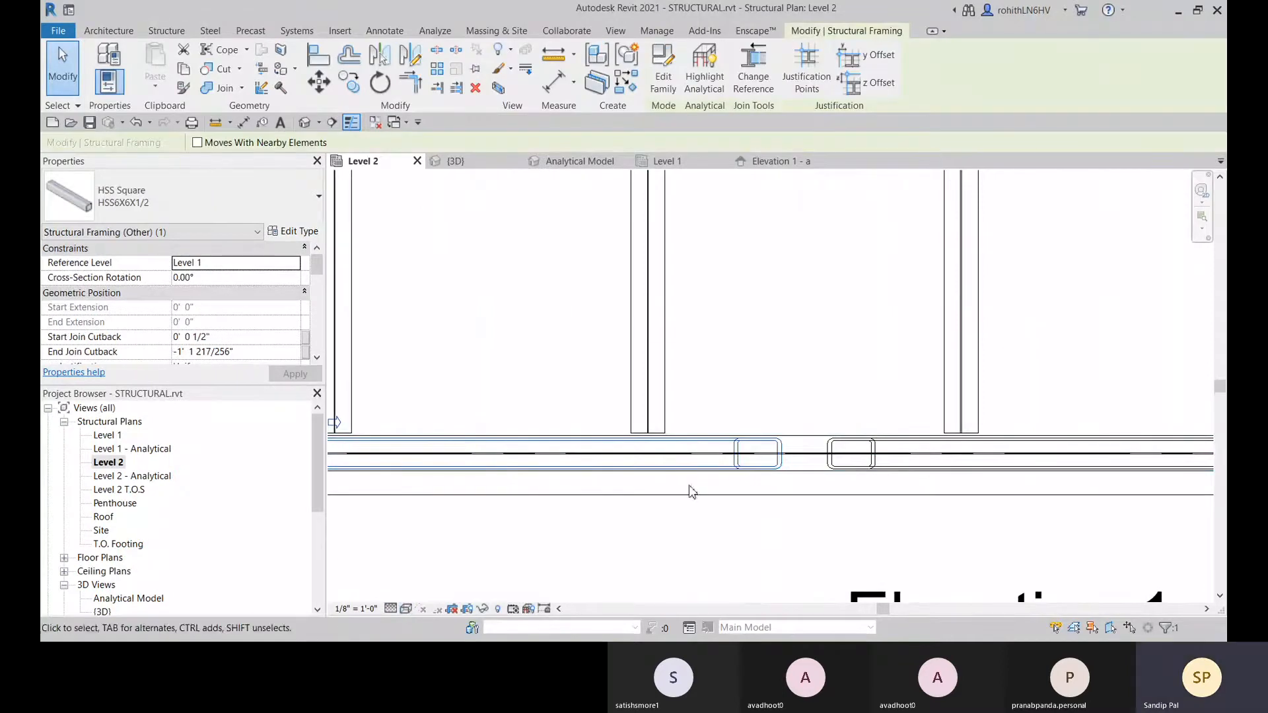
left_click(391, 608)
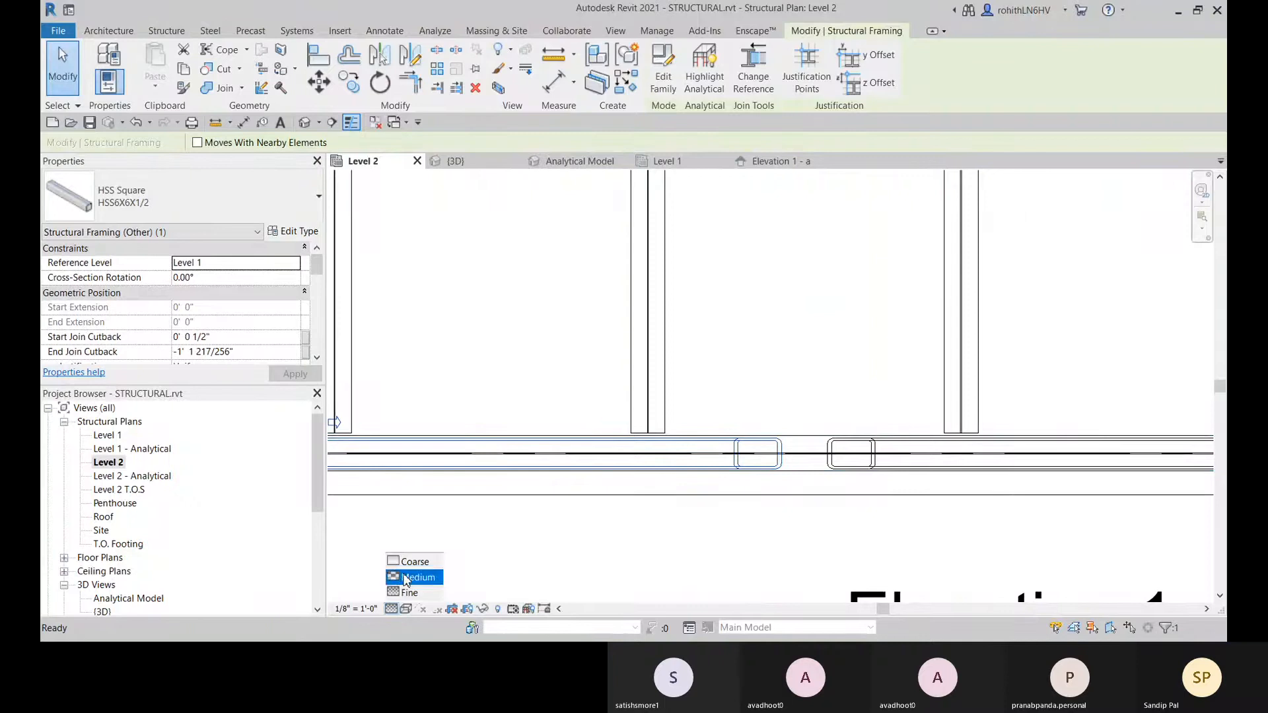
left_click(413, 562)
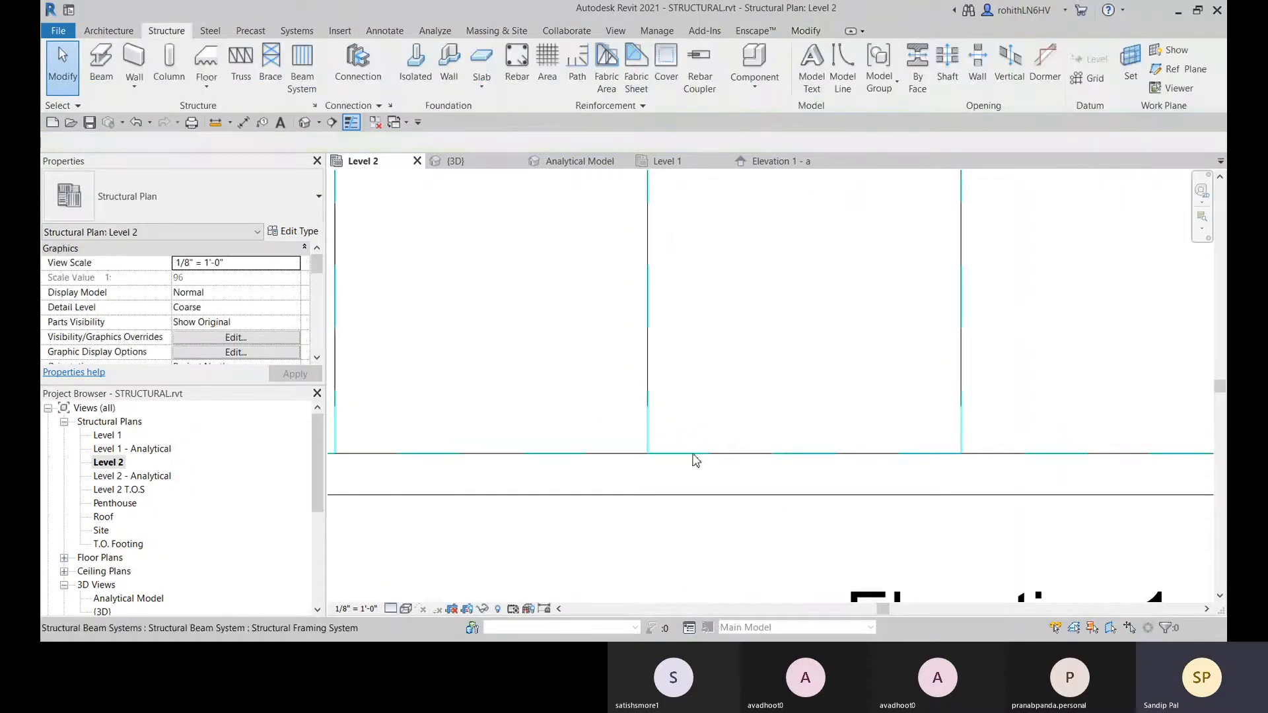
- Select the W14X30 girder along grid E between grids 2 and 3 to check its extent, and clear the selection
scroll(655, 460, "up", 2)
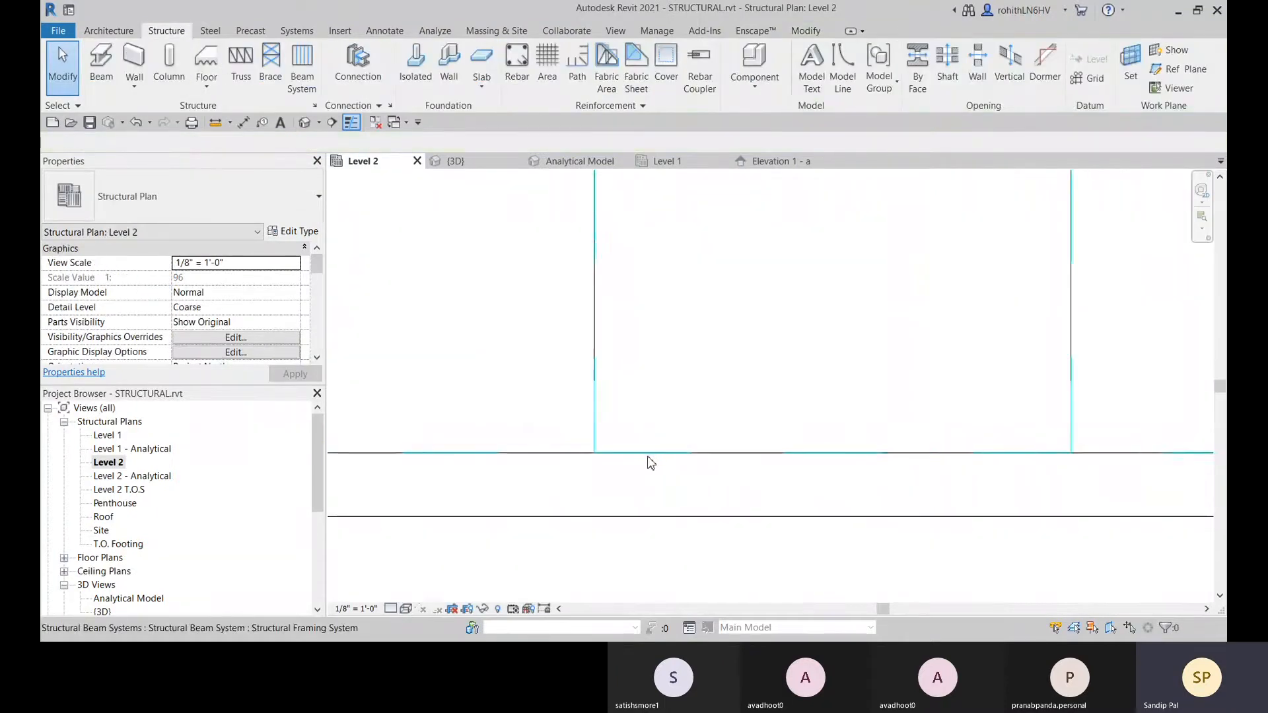
scroll(651, 462, "down", 2)
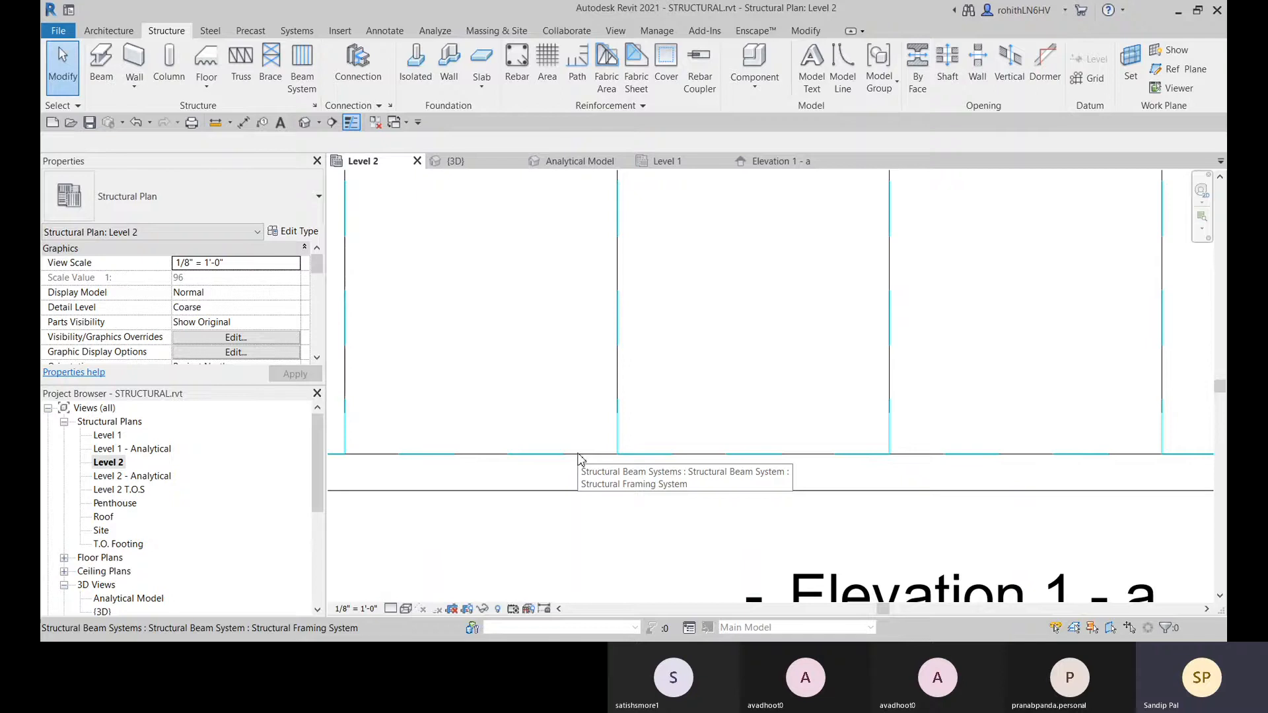
key("Tab")
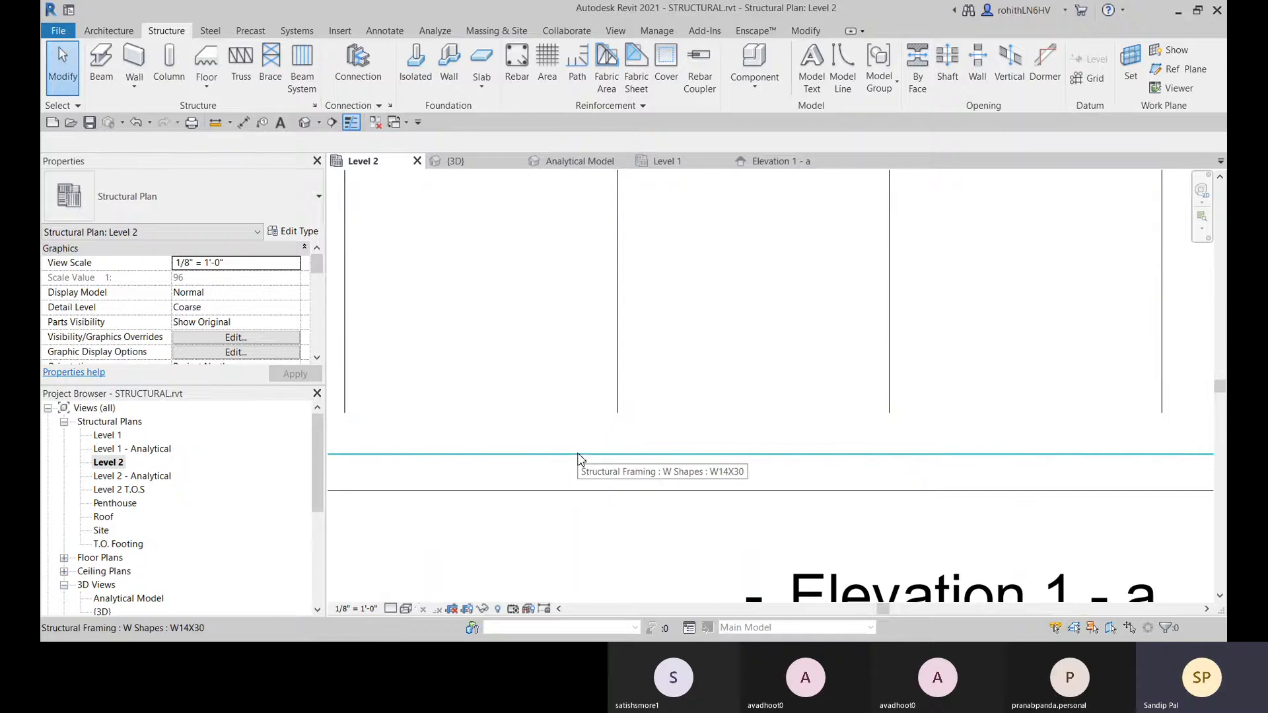
left_click(580, 458)
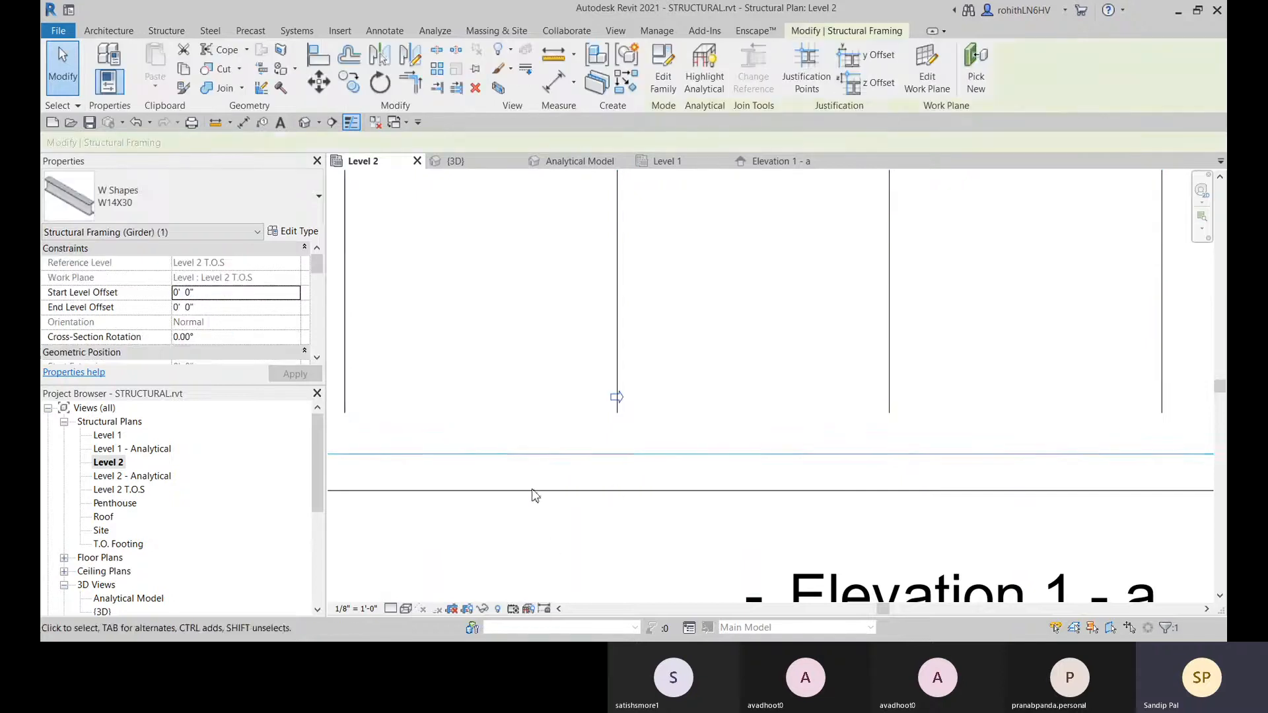
scroll(554, 495, "down", 4)
scroll(481, 498, "down", 3)
middle_click_drag(481, 498, 628, 526)
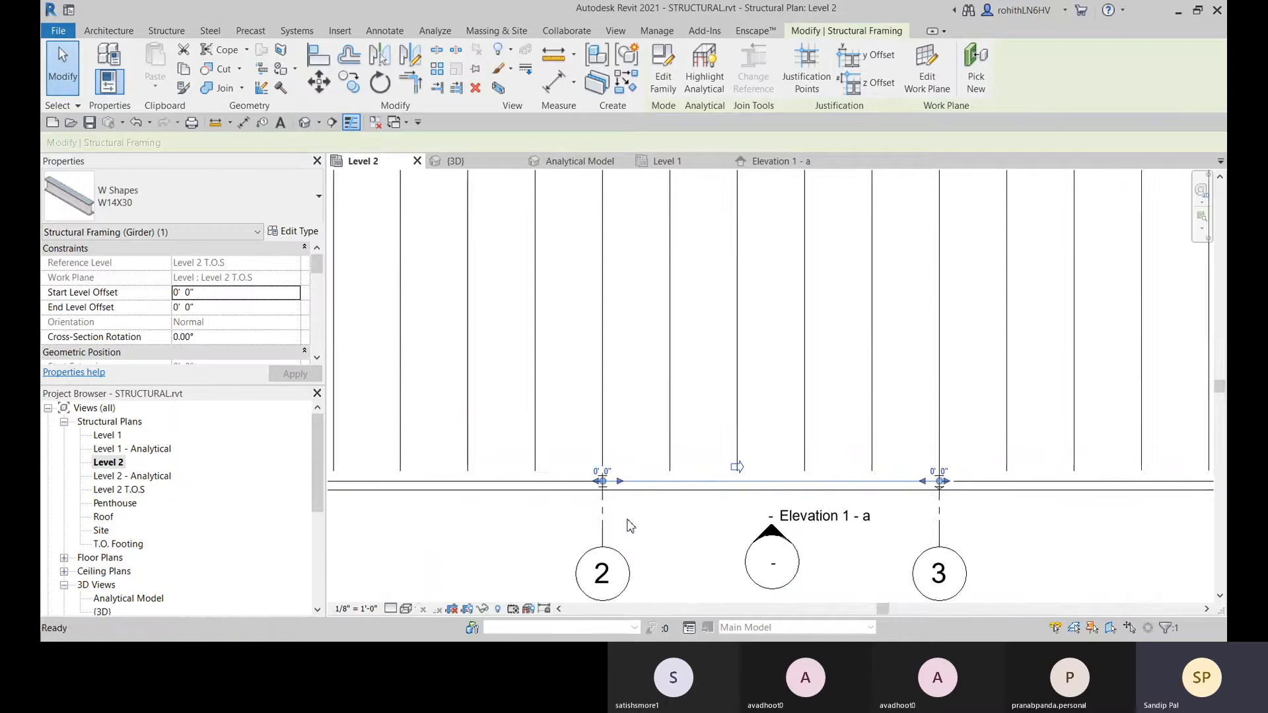
left_click(680, 509)
- Cycle through the overlapping elements on grid E between grids 2 and 3 to highlight the HSS6X6X1/2 brace starting at grid 2
scroll(682, 478, "up", 3)
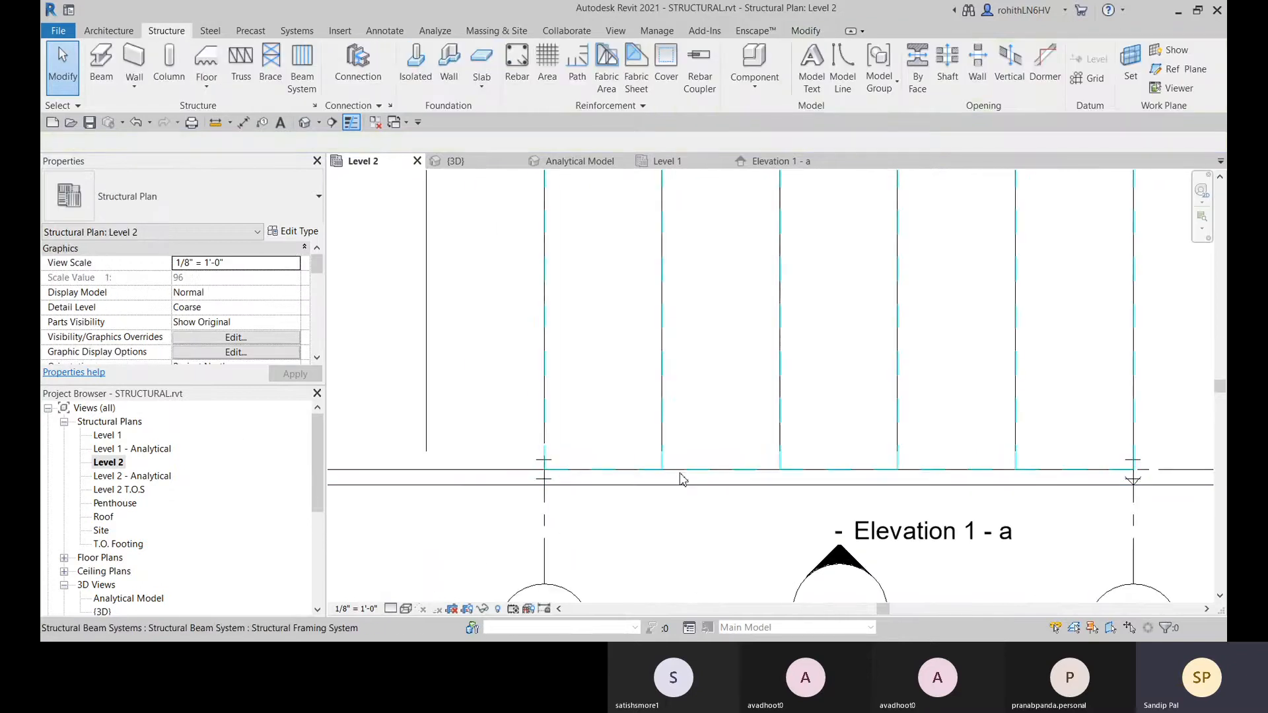
key("Tab")
key("Tab")
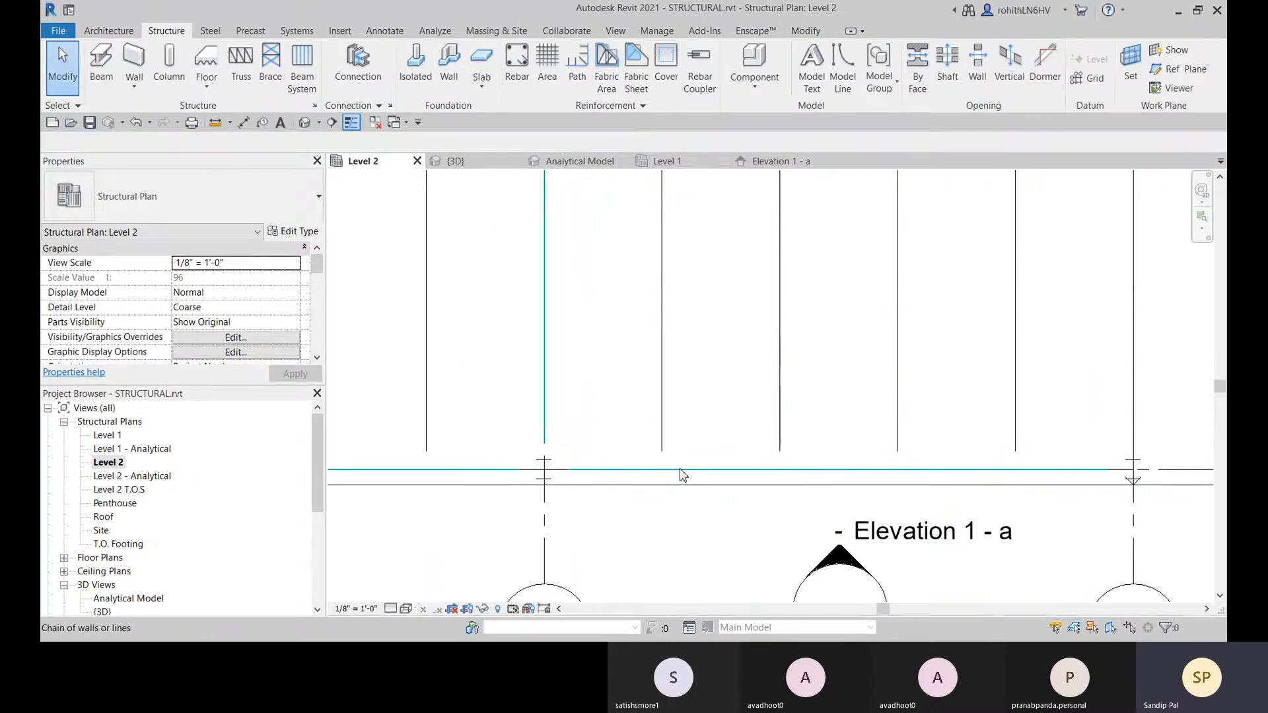
key("Tab")
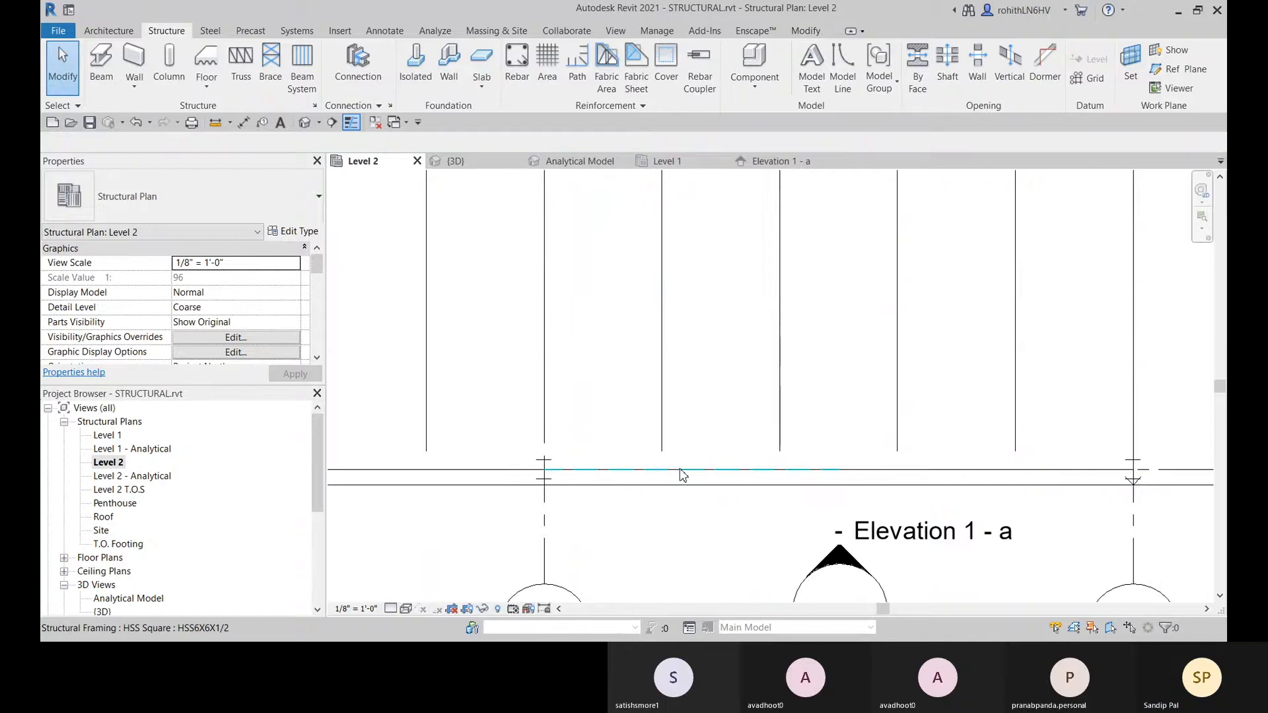
- With the HSS6X6X1/2 brace on grid E selected, set the parallel line offset for brace symbols to 3/32" in the structural settings
left_click(682, 475)
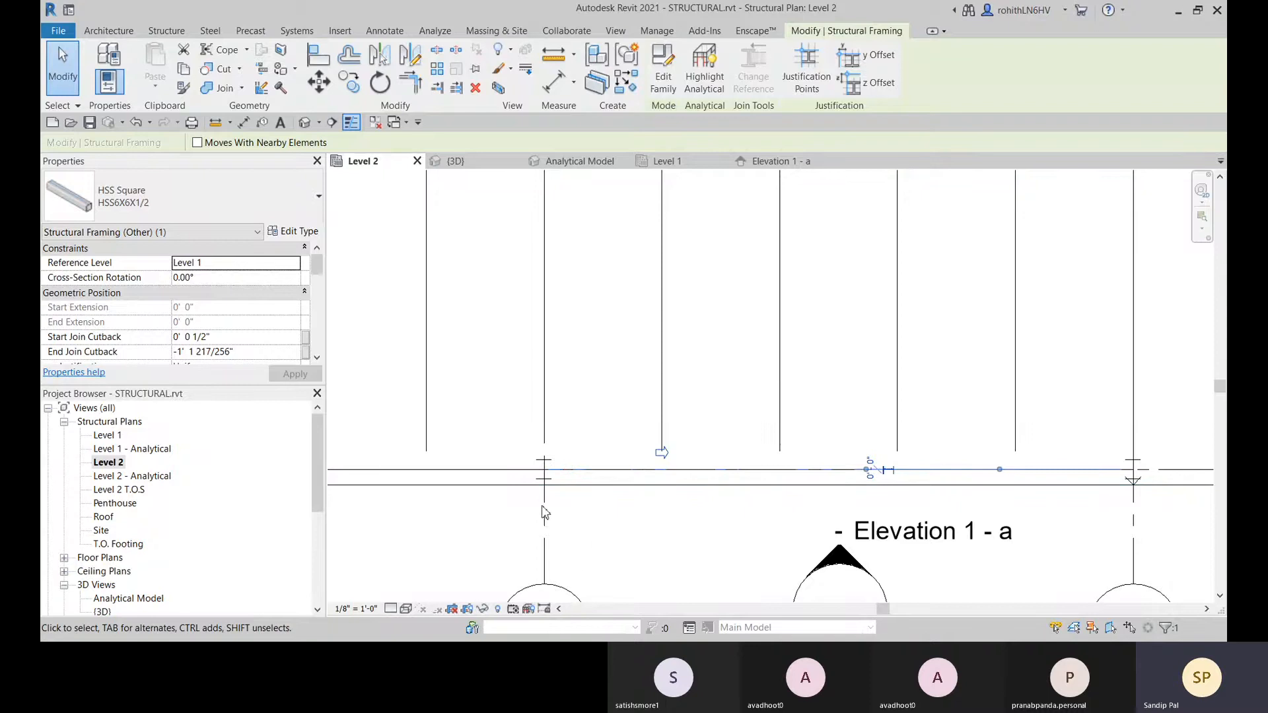
left_click(167, 30)
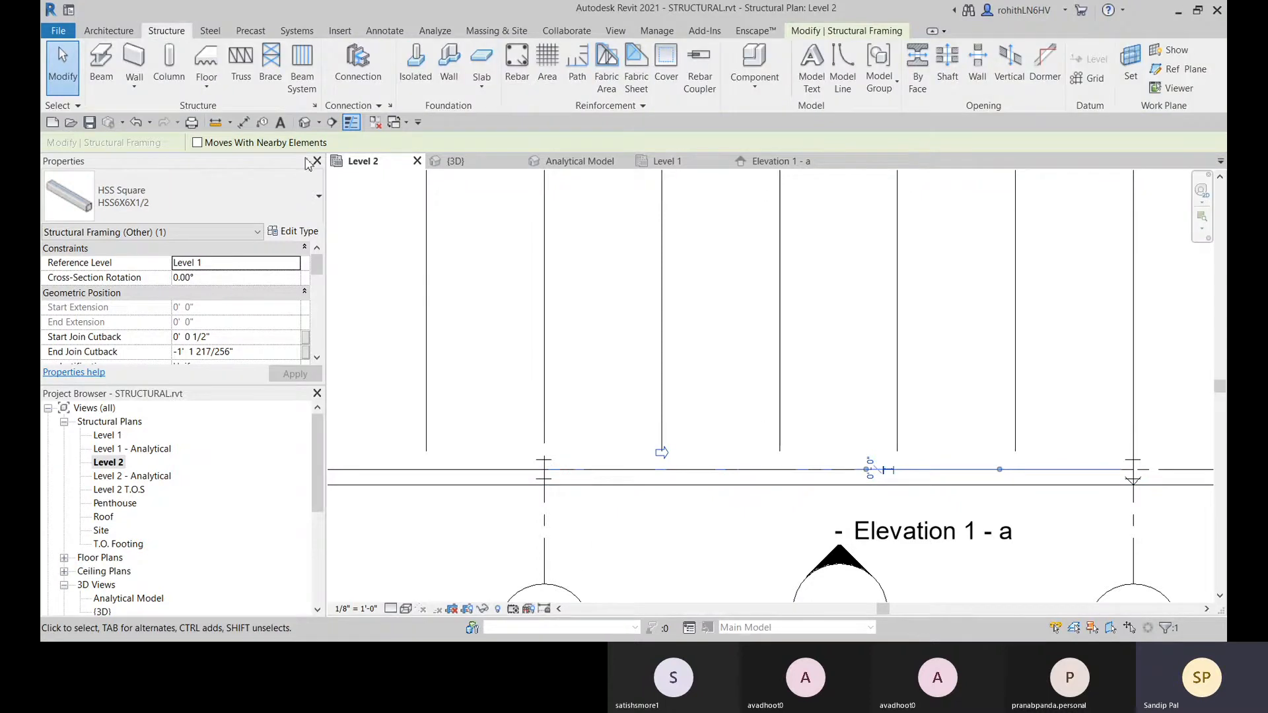
left_click(322, 106)
left_click_drag(189, 247, 132, 255)
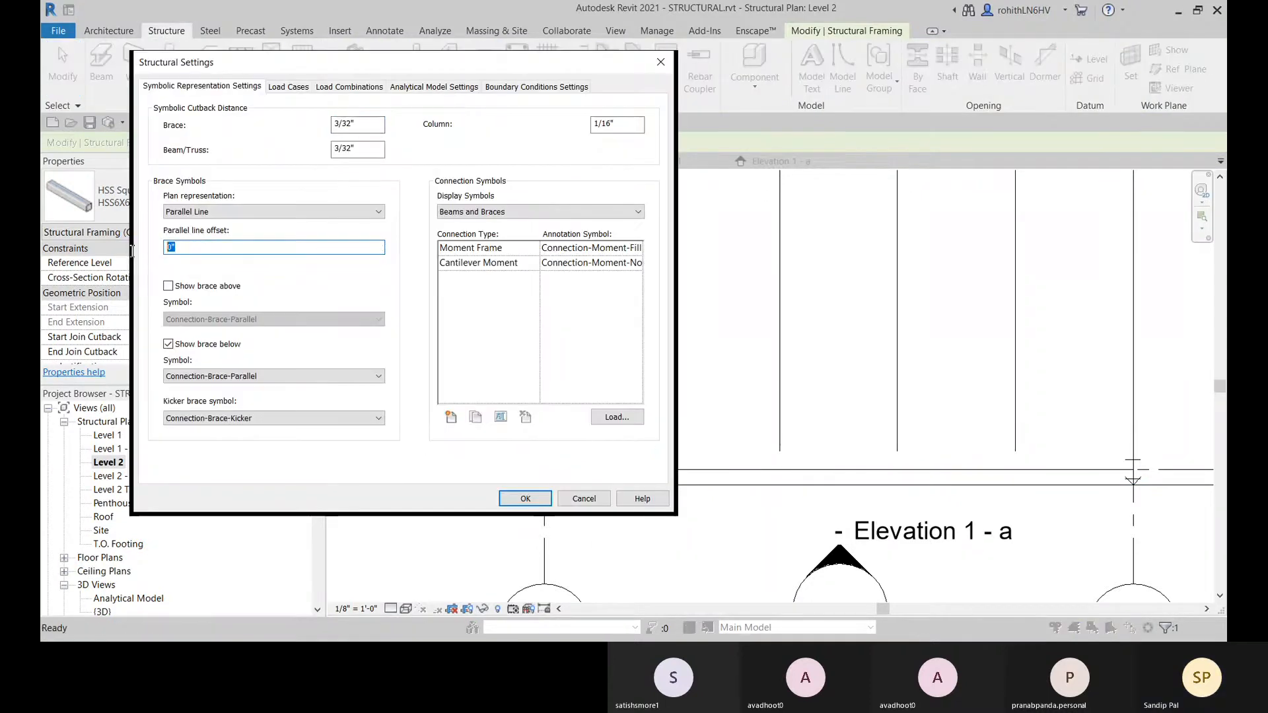
type("3")
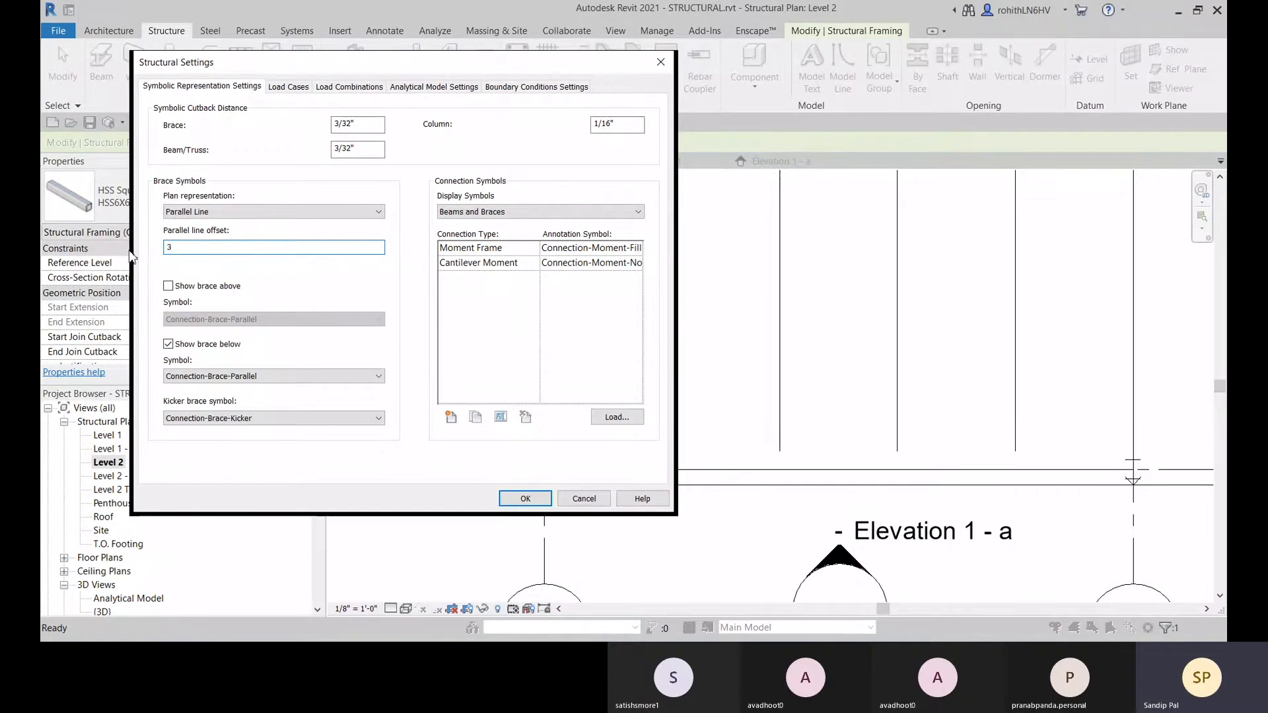
type("/32")
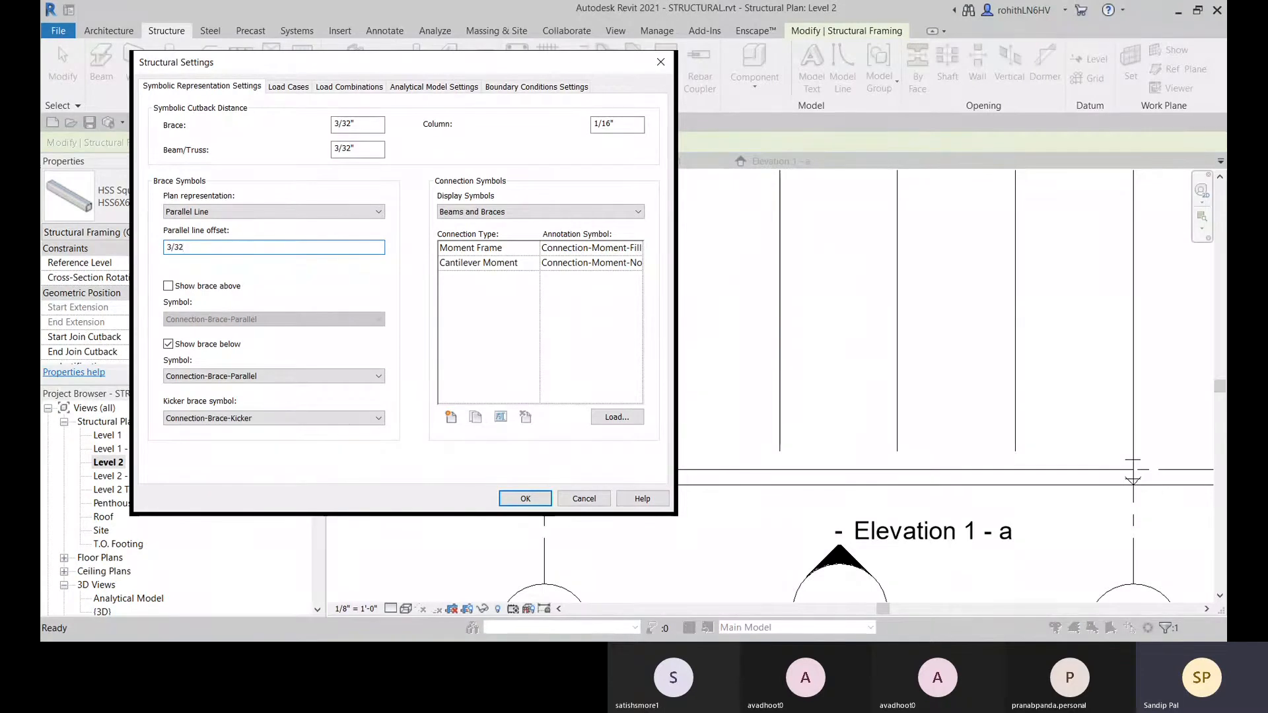
type("\"")
- Enable Show brace above for the brace symbols and apply the structural settings to the Level 2 plan
left_click(168, 287)
left_click(169, 288)
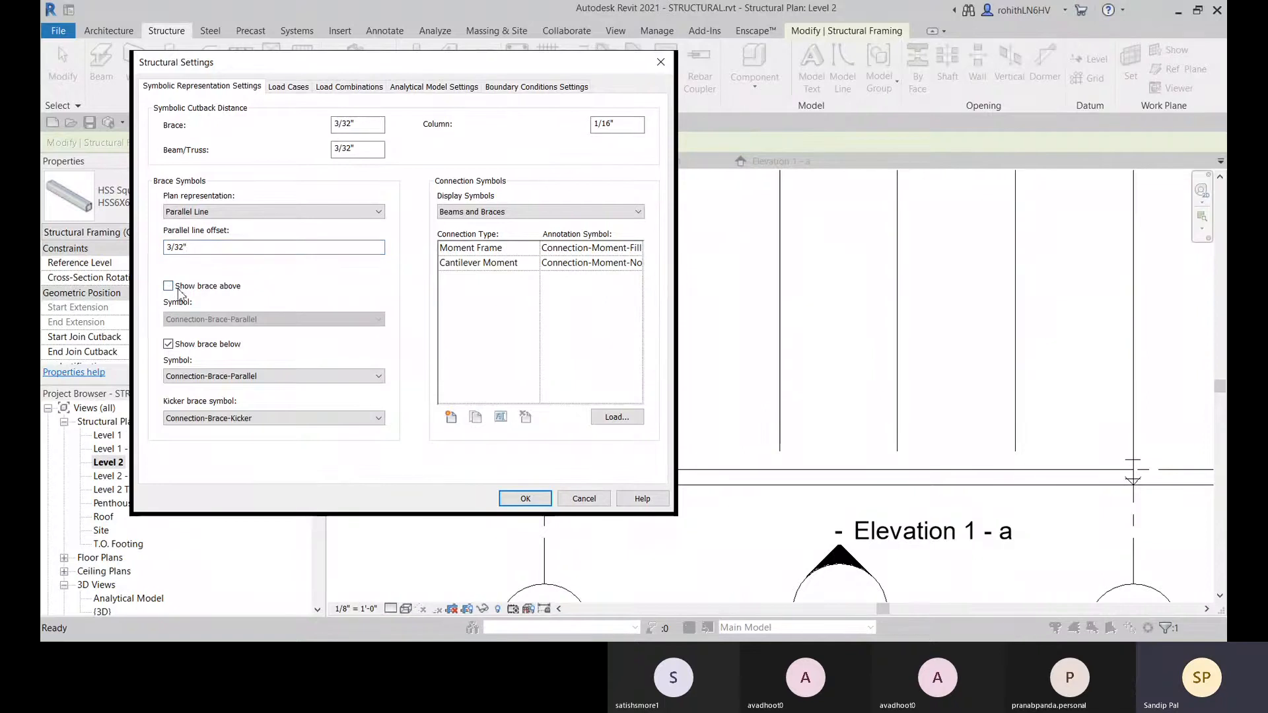
left_click(169, 287)
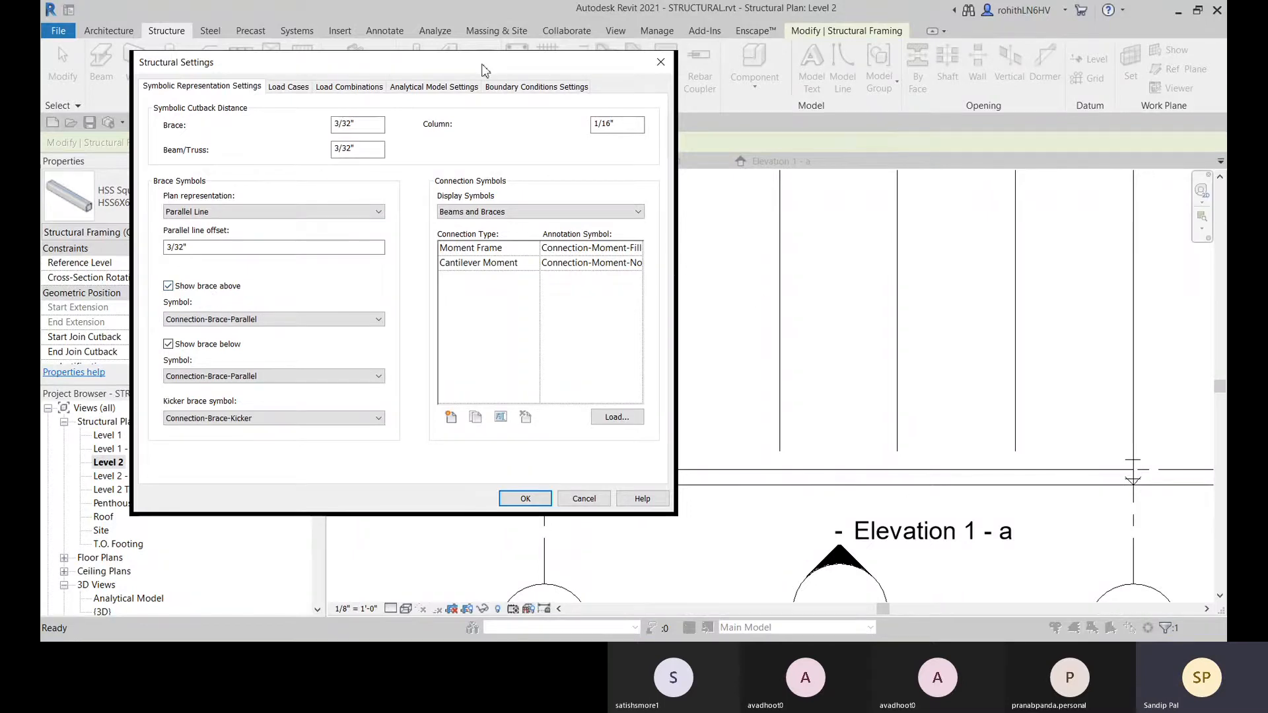
left_click_drag(482, 70, 648, 94)
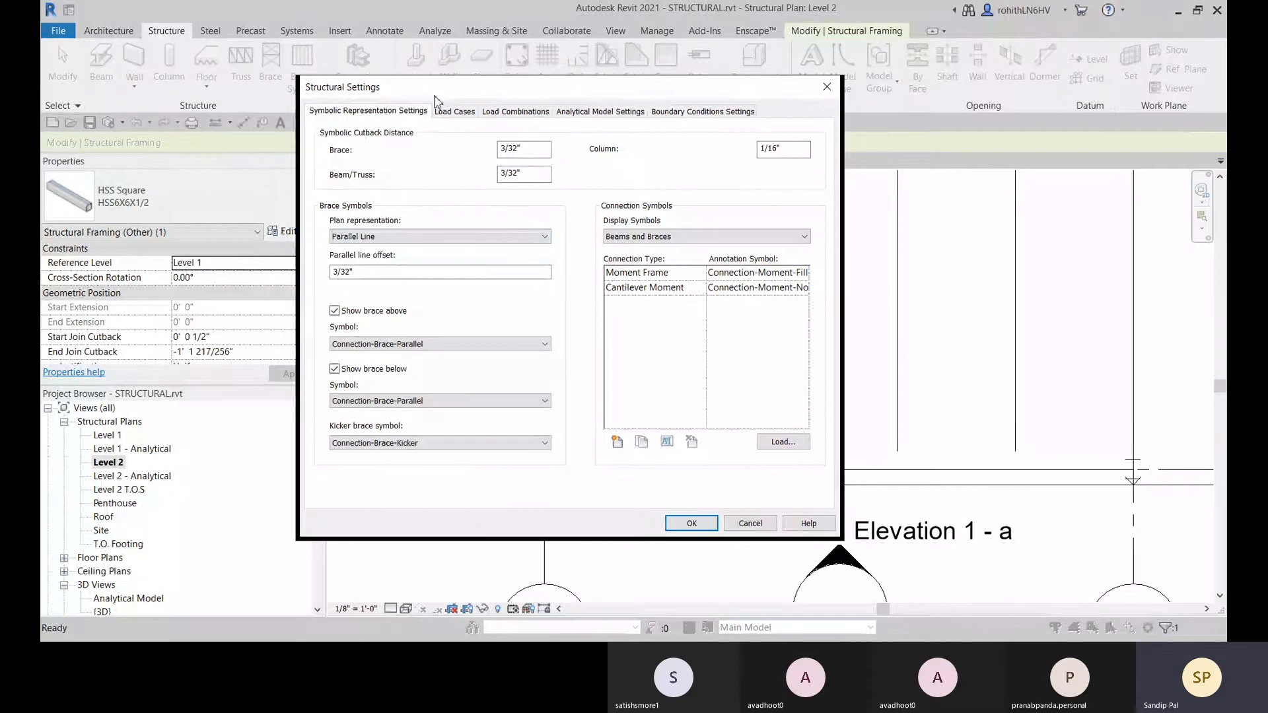
left_click_drag(441, 93, 566, 87)
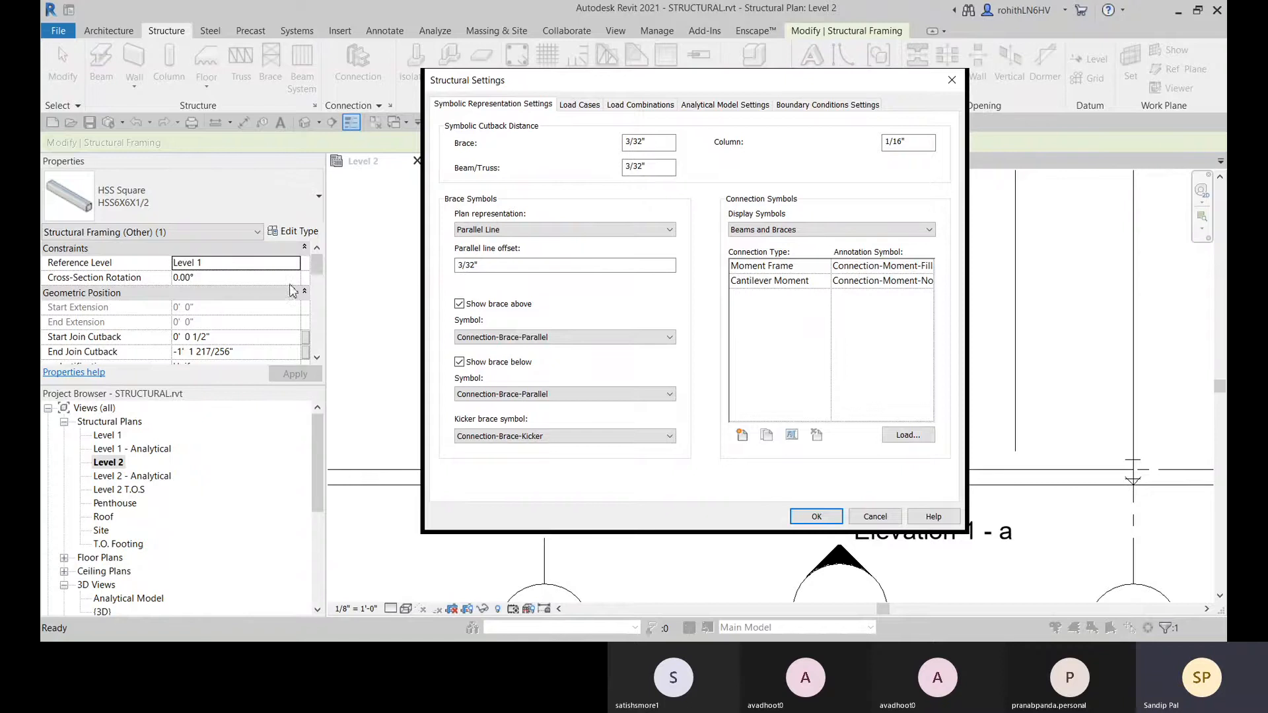
left_click(816, 516)
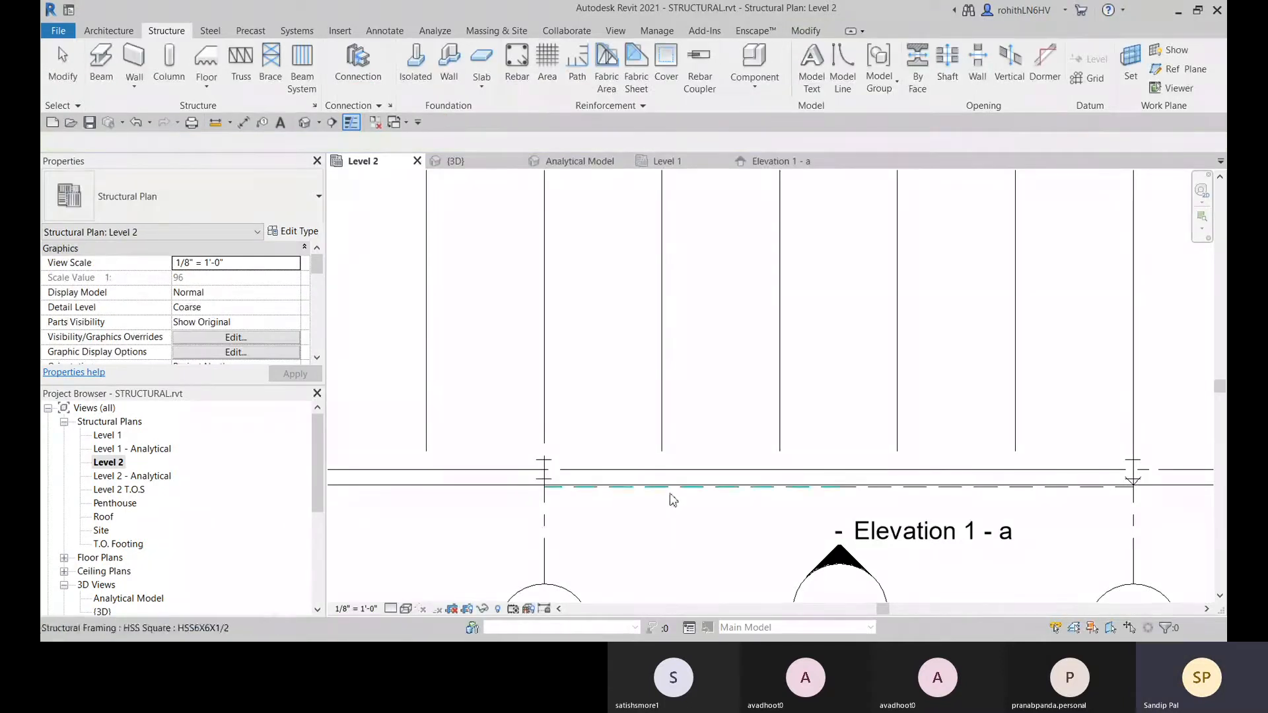
- Disable Show brace below in the structural settings and apply it to check the brace lines in plan
left_click(314, 106)
left_click(460, 361)
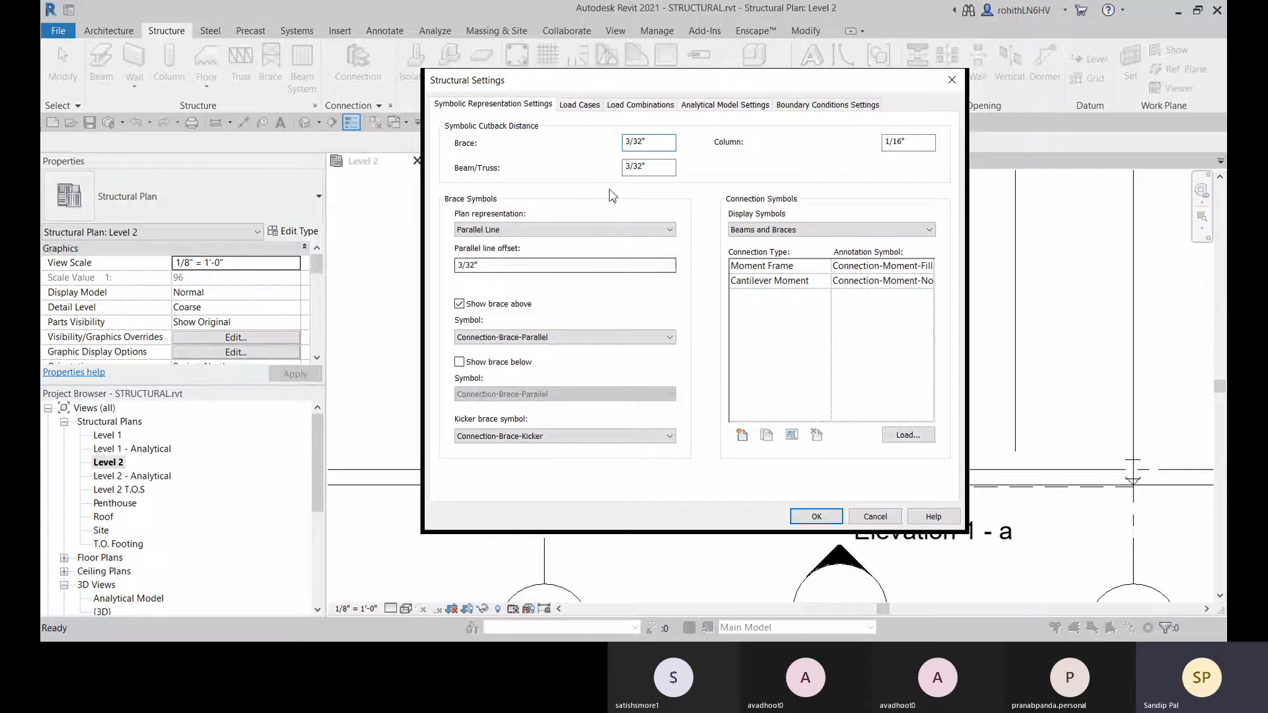
left_click_drag(667, 85, 130, 41)
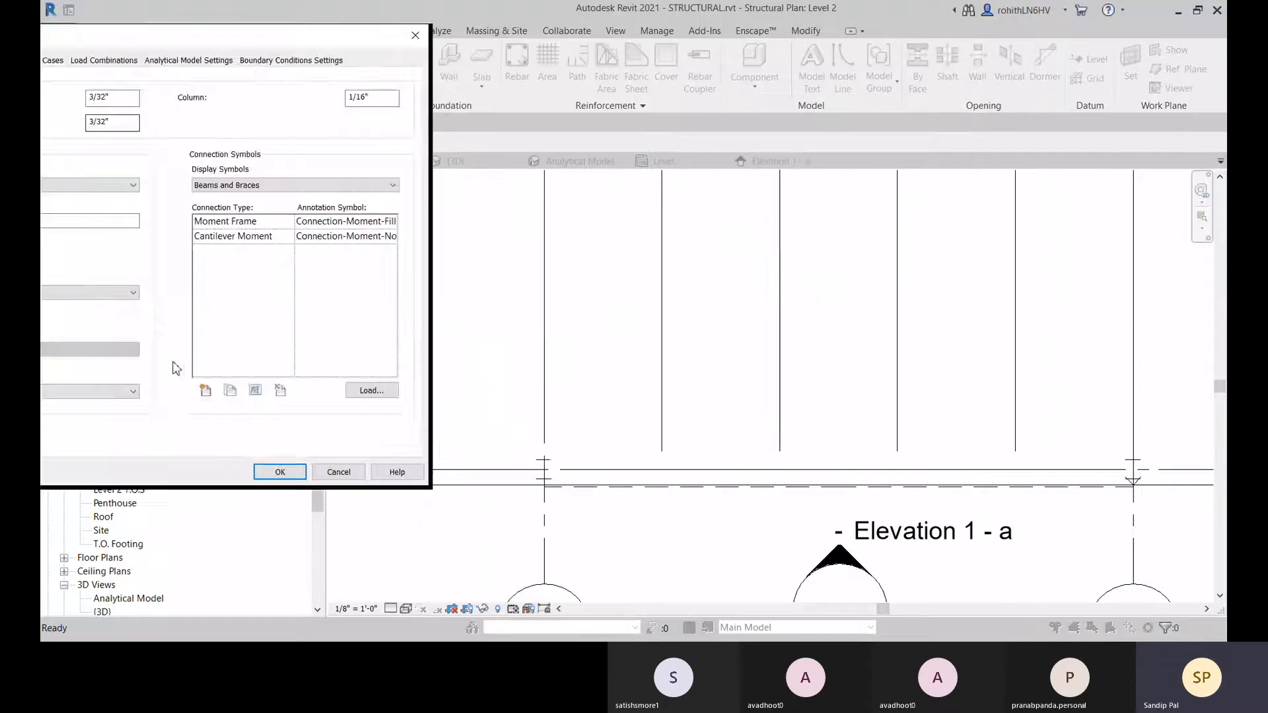
left_click(280, 473)
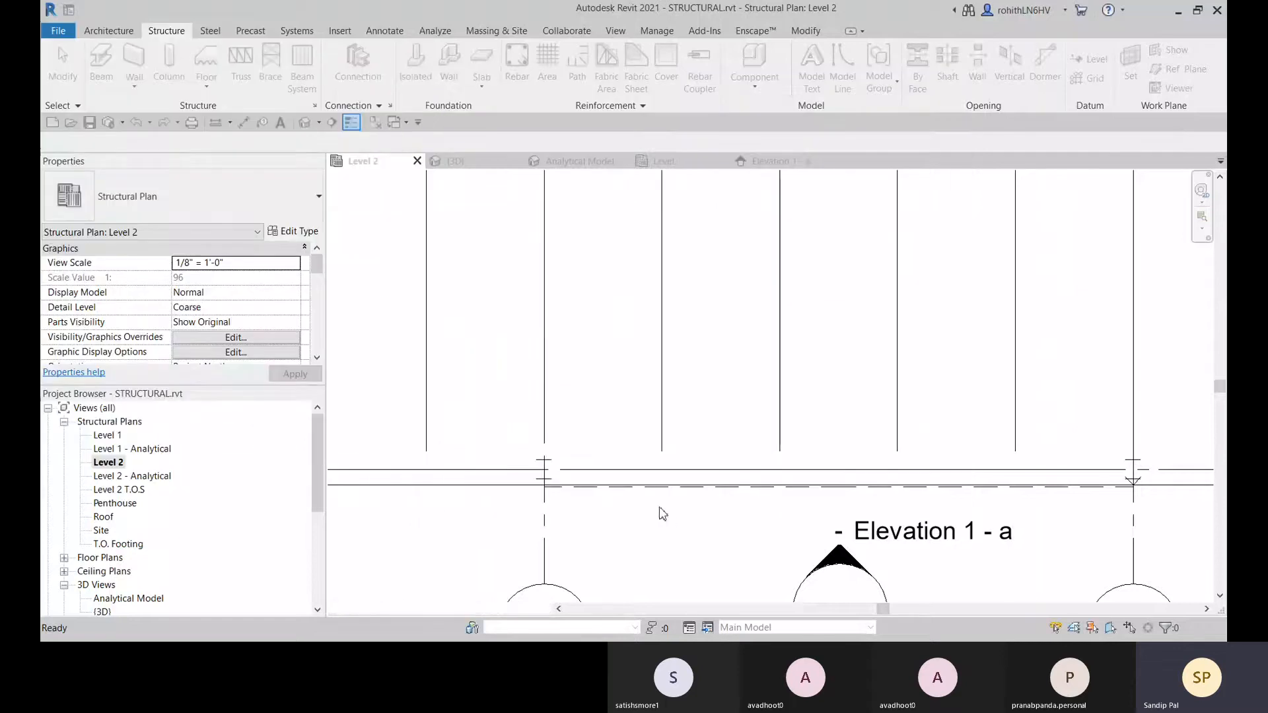
- Re-enable Show brace below for the brace symbols in the structural settings
left_click(315, 106)
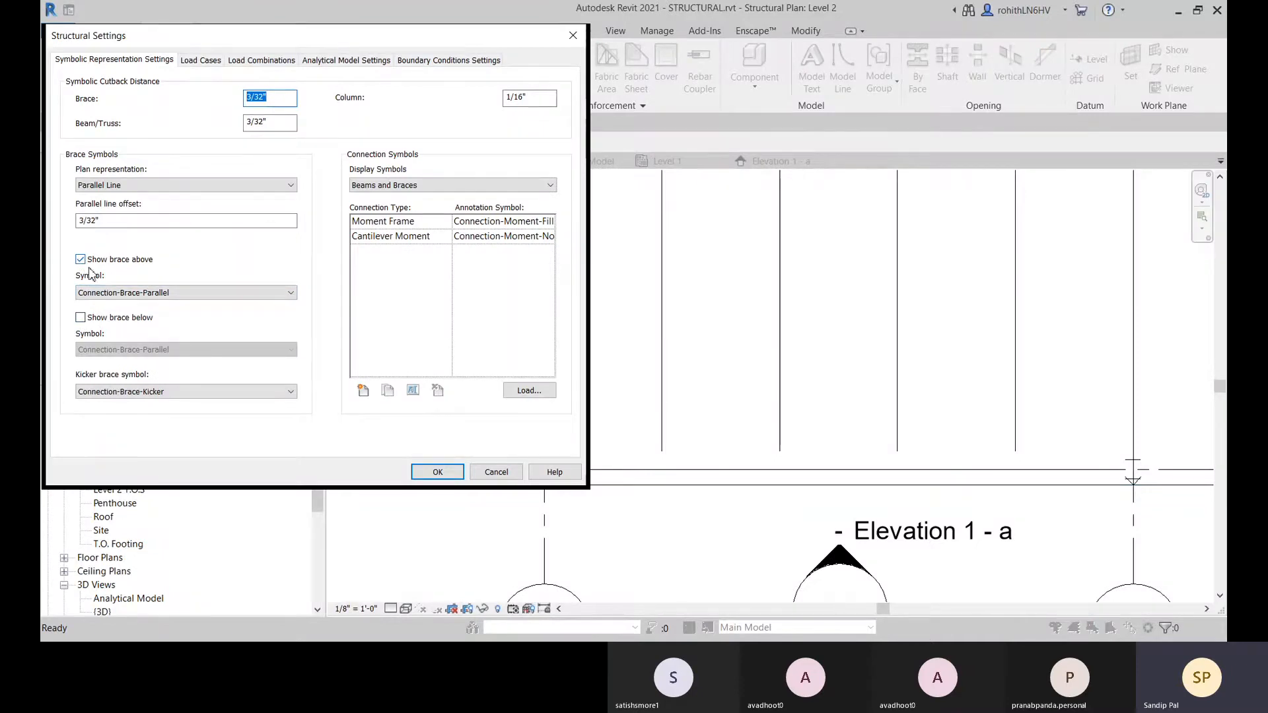
left_click(80, 317)
left_click(437, 472)
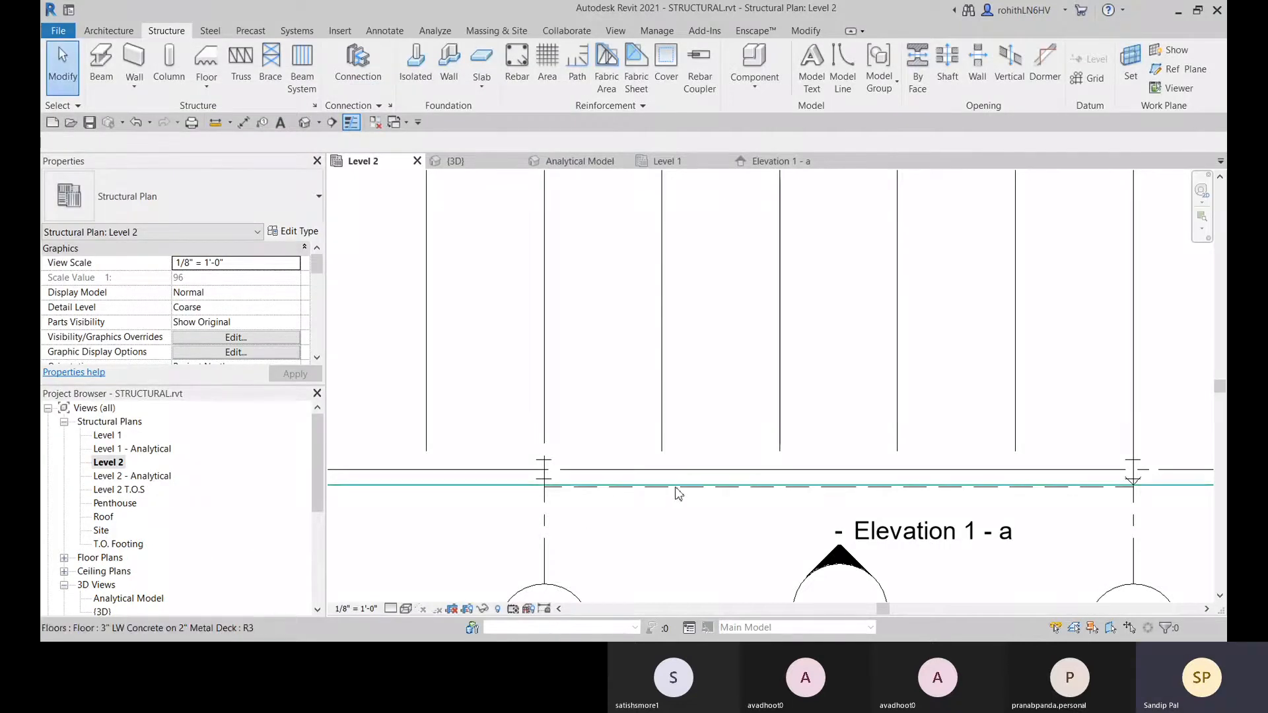
- Switch to the {3D} view at the grid E braces and display the analytical model there
scroll(675, 498, "down", 5)
middle_click_drag(530, 555, 552, 546)
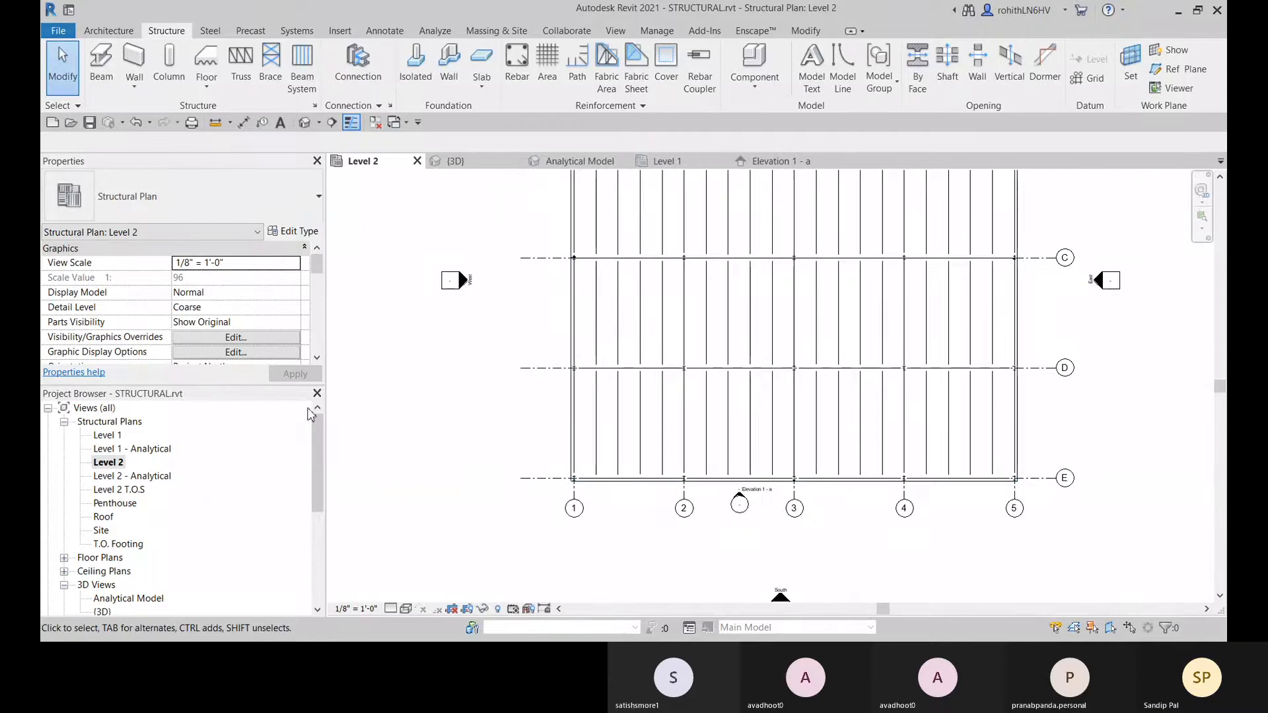
left_click(471, 164)
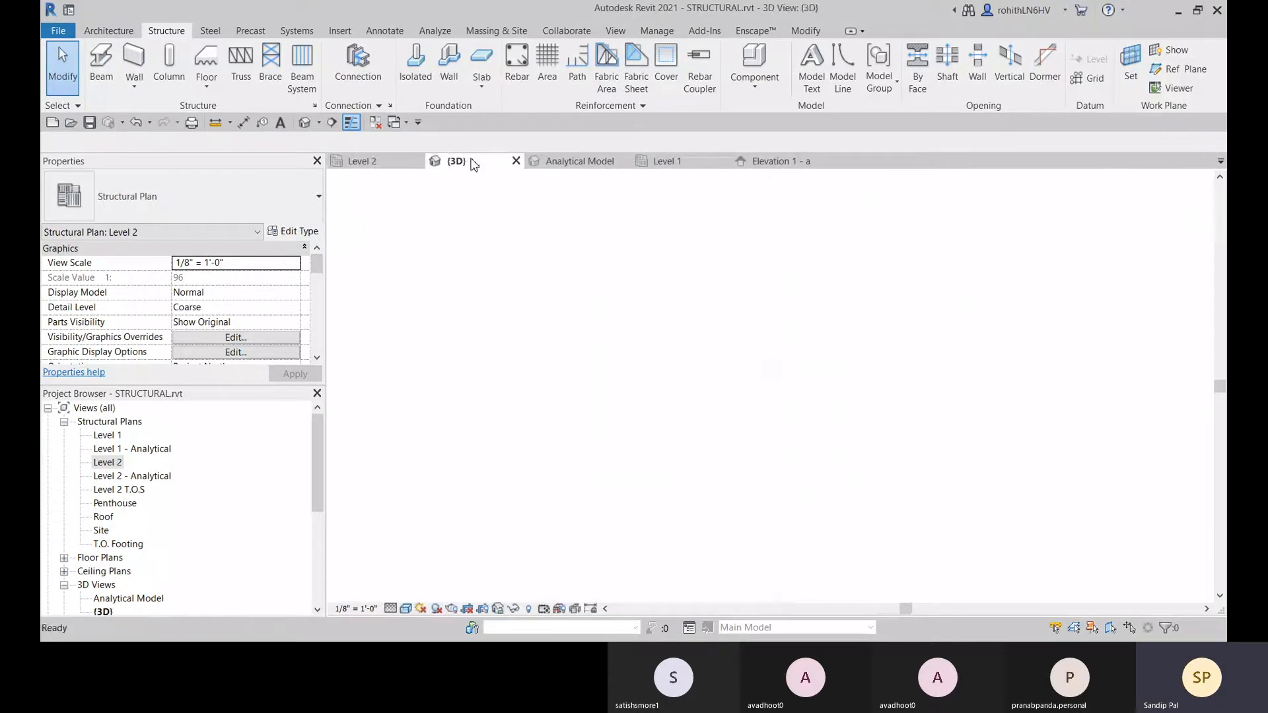
scroll(760, 393, "up", 5)
scroll(760, 392, "up", 1)
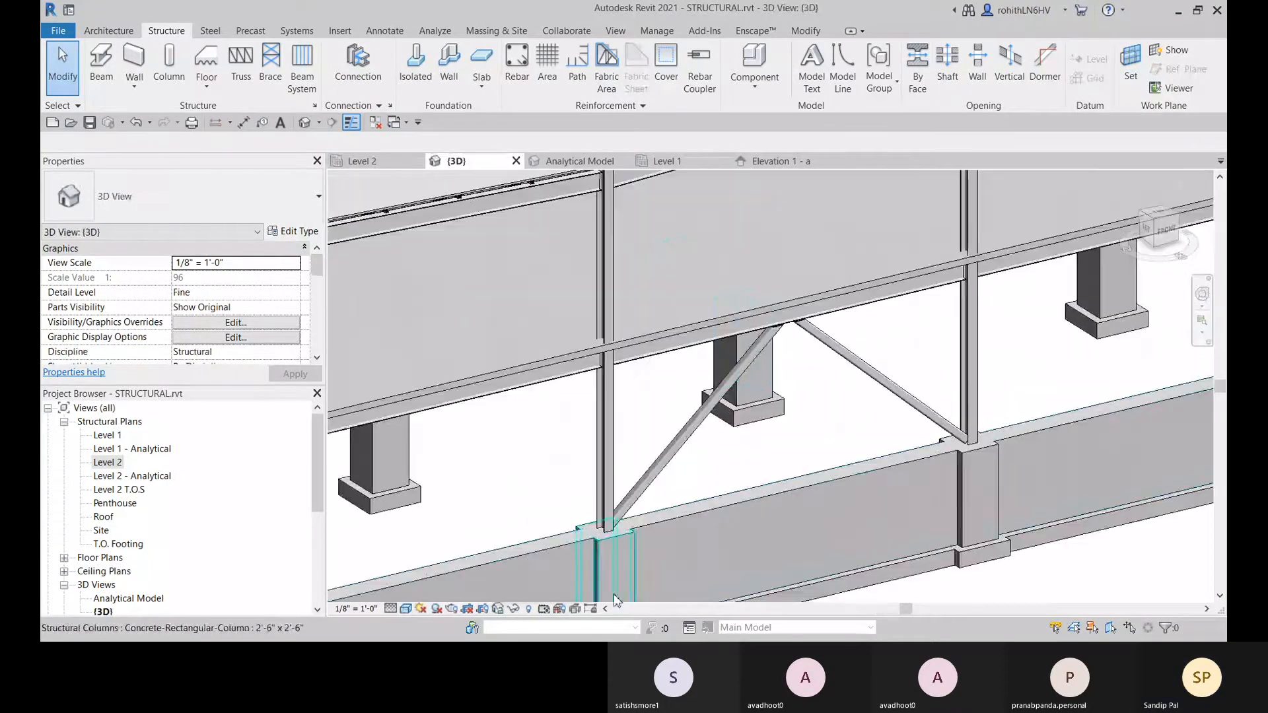
middle_click_drag(636, 558, 647, 412)
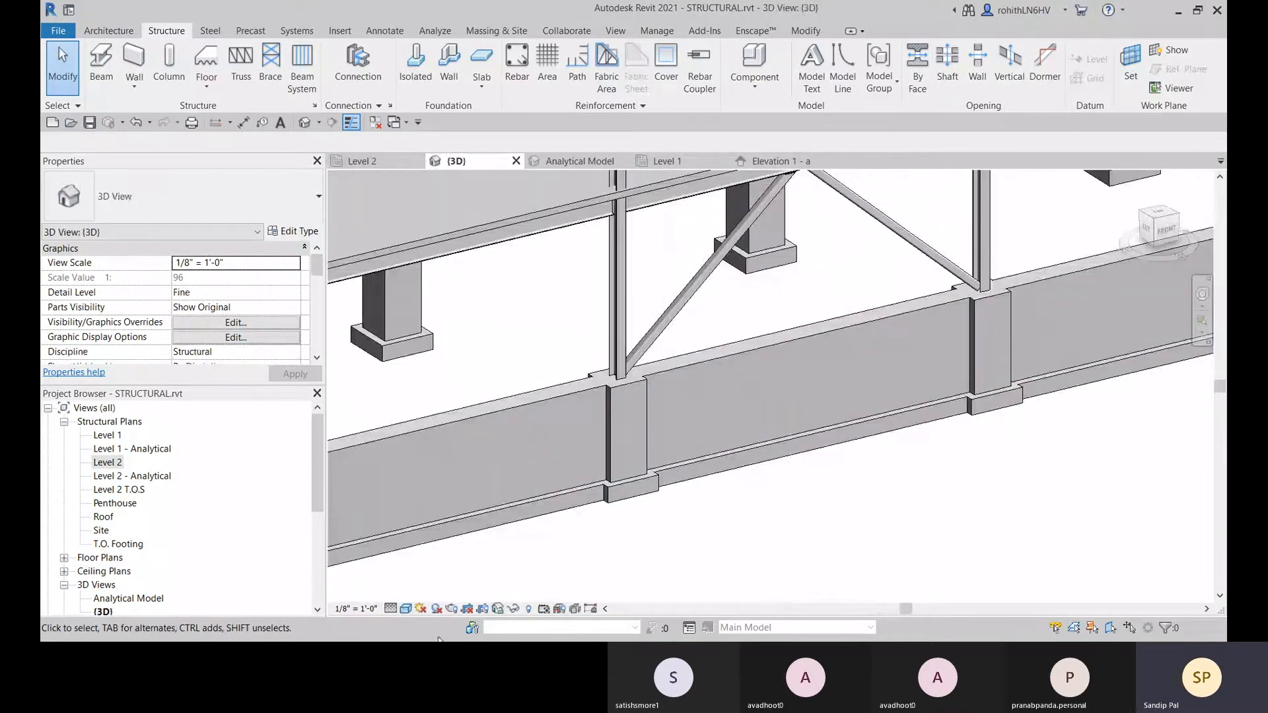
left_click(561, 609)
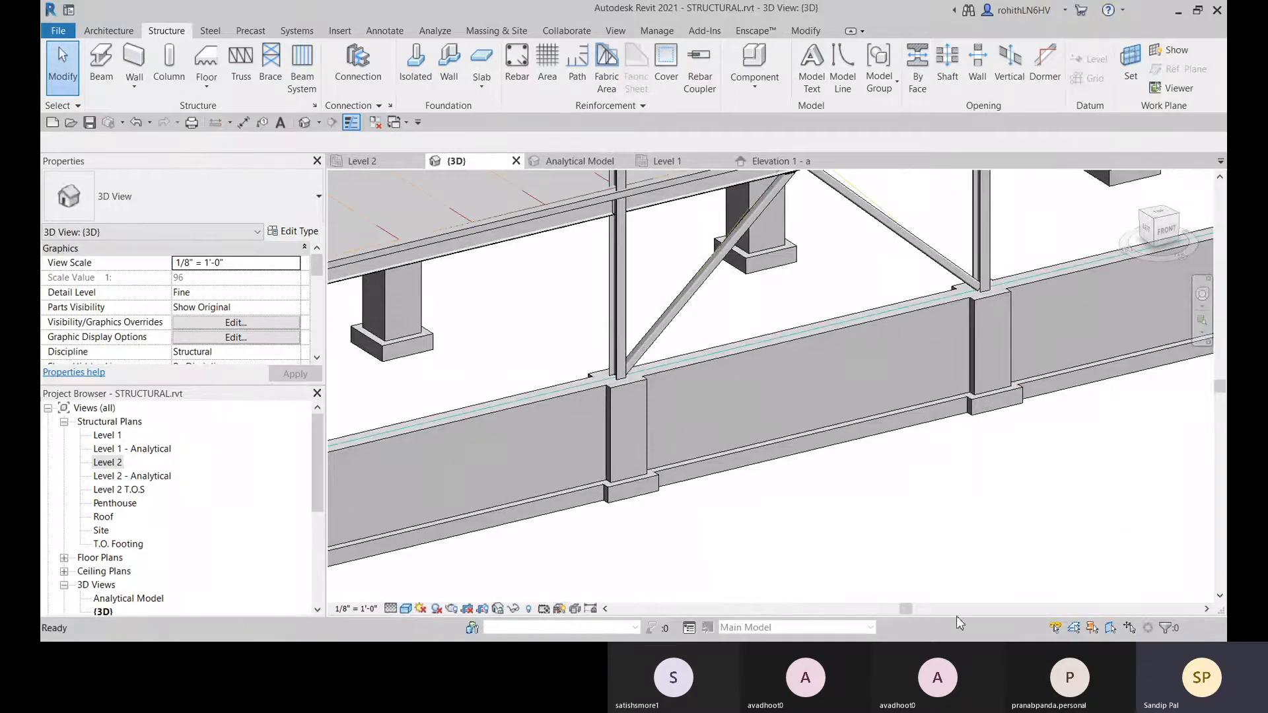
- Examine the two HSS6X6X1/2 braces against their analytical lines in 3D, from close up and from the front
scroll(900, 481, "down", 3)
scroll(859, 429, "up", 5)
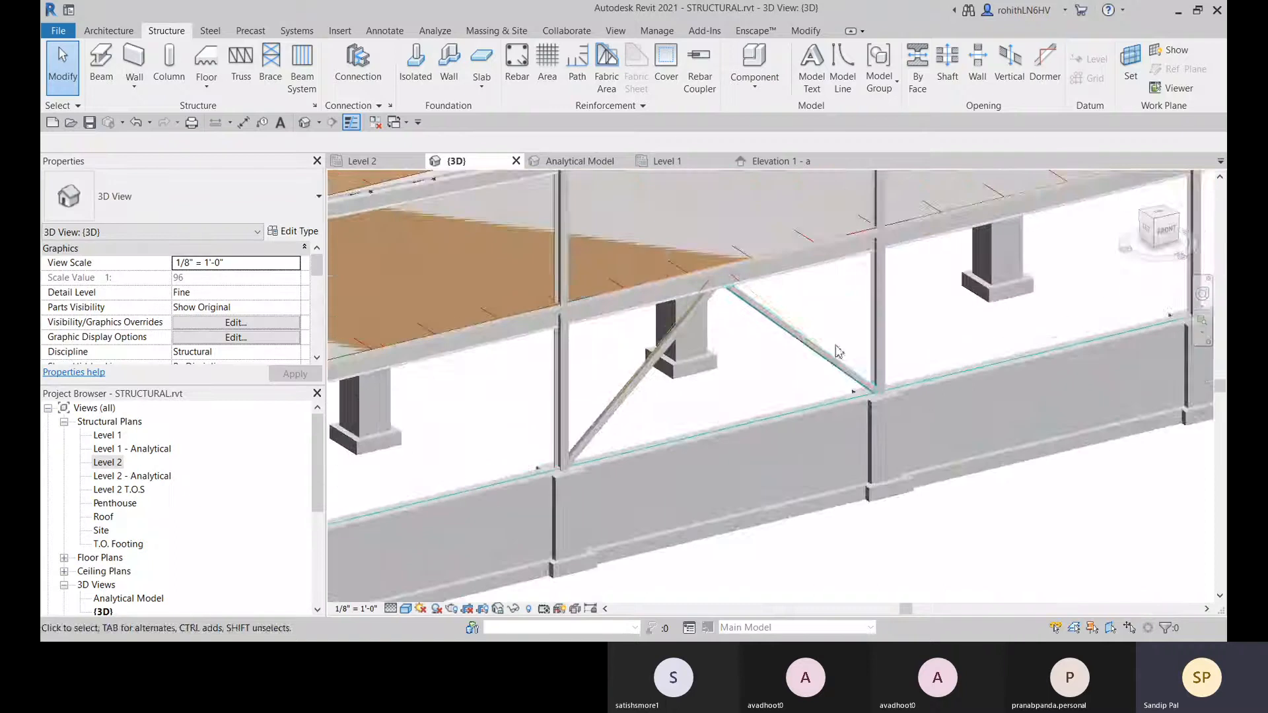
scroll(687, 270, "up", 3)
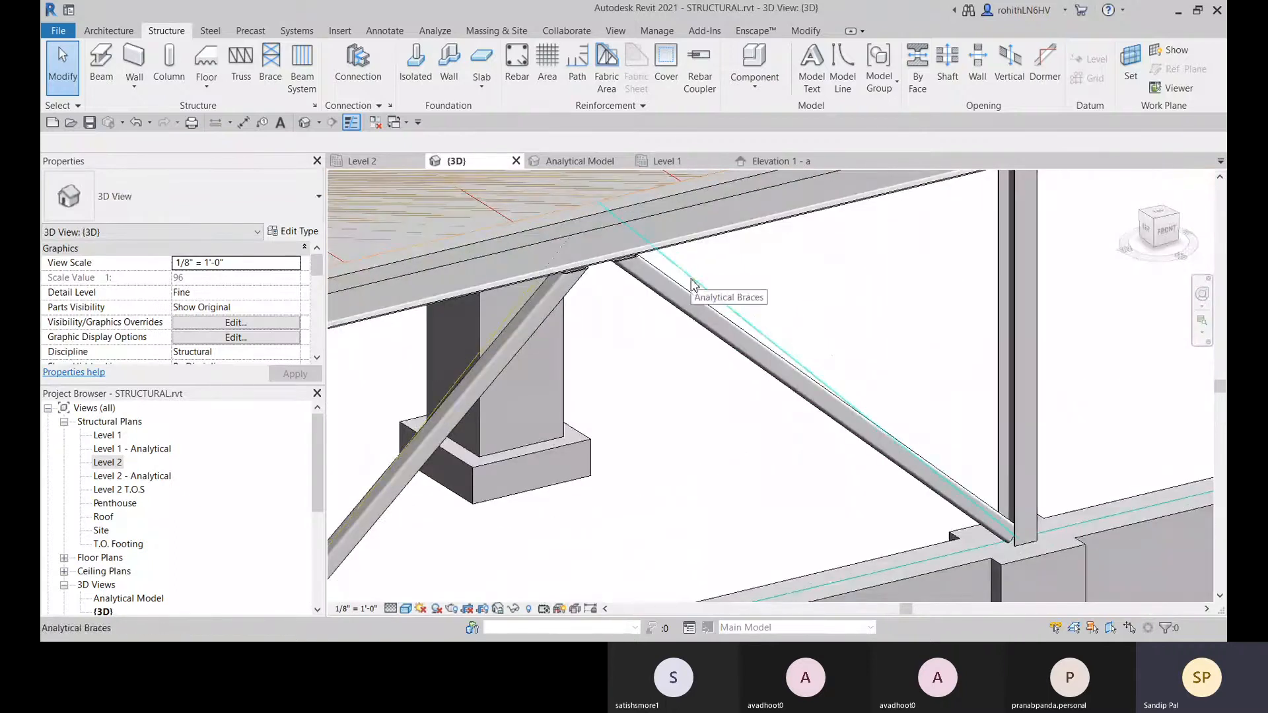
scroll(556, 293, "down", 3)
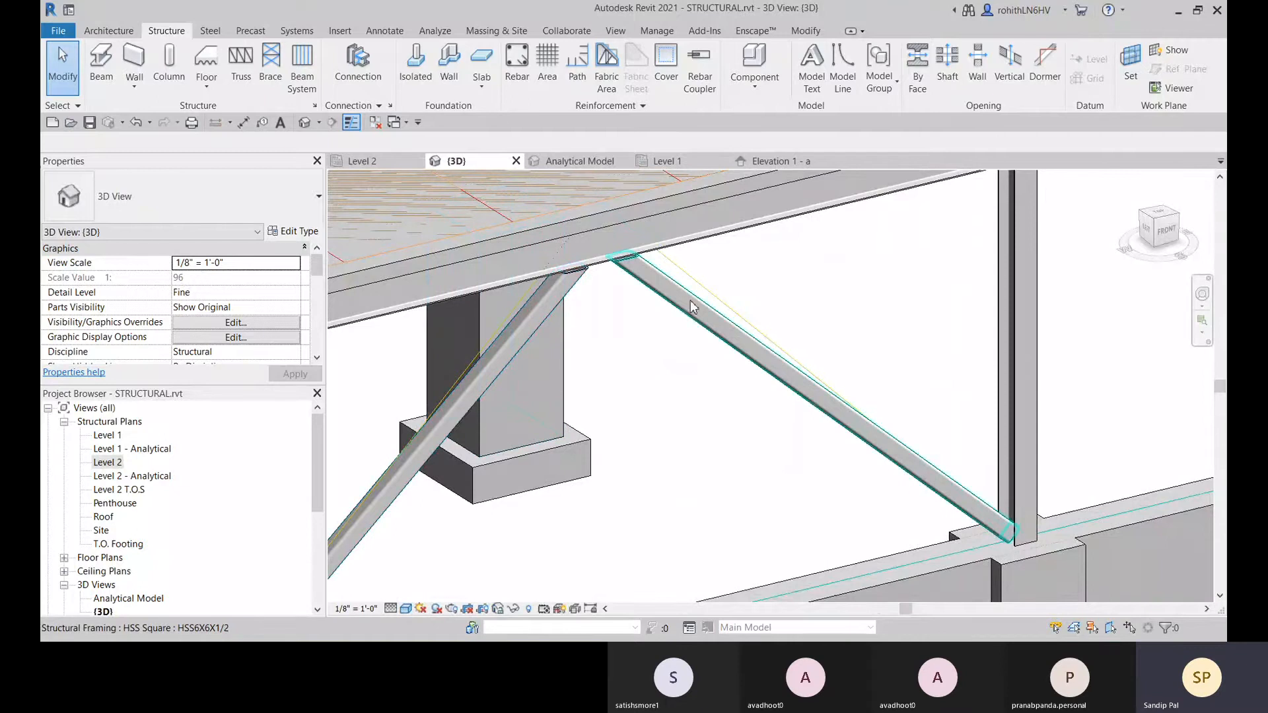
middle_click_drag(651, 460, 680, 438, "shift")
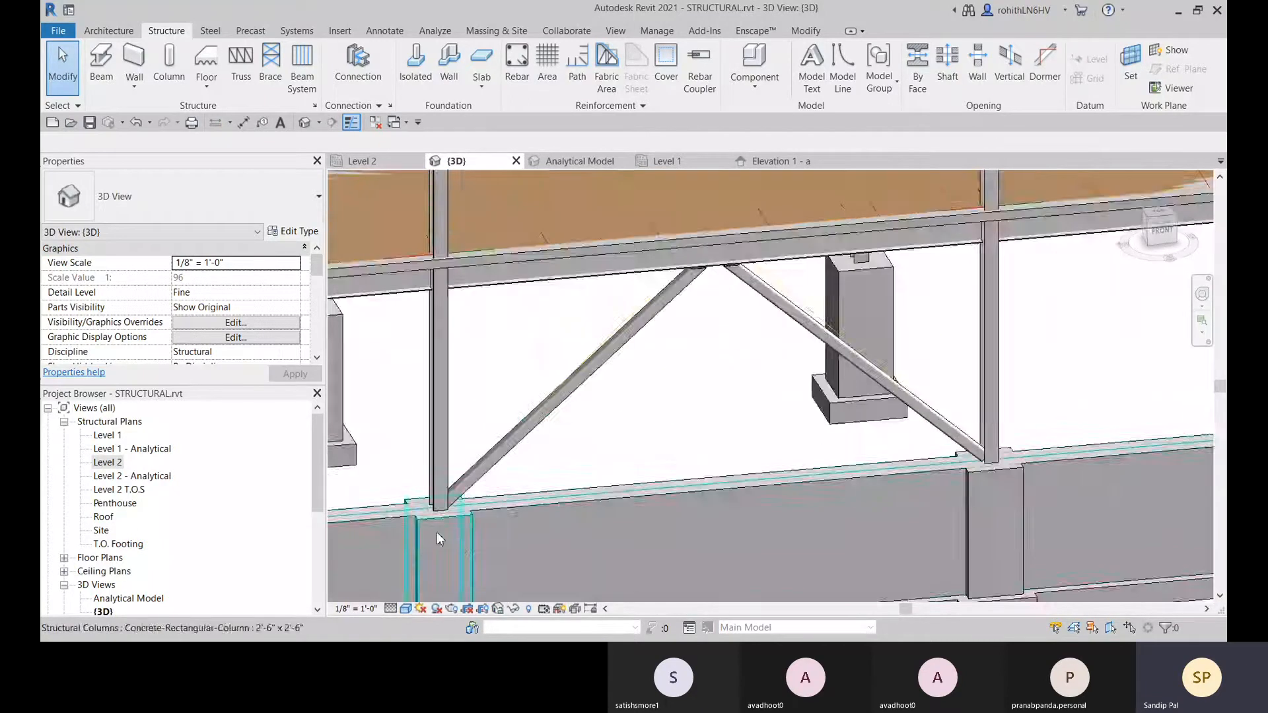
scroll(461, 490, "up", 3)
scroll(617, 366, "up", 3)
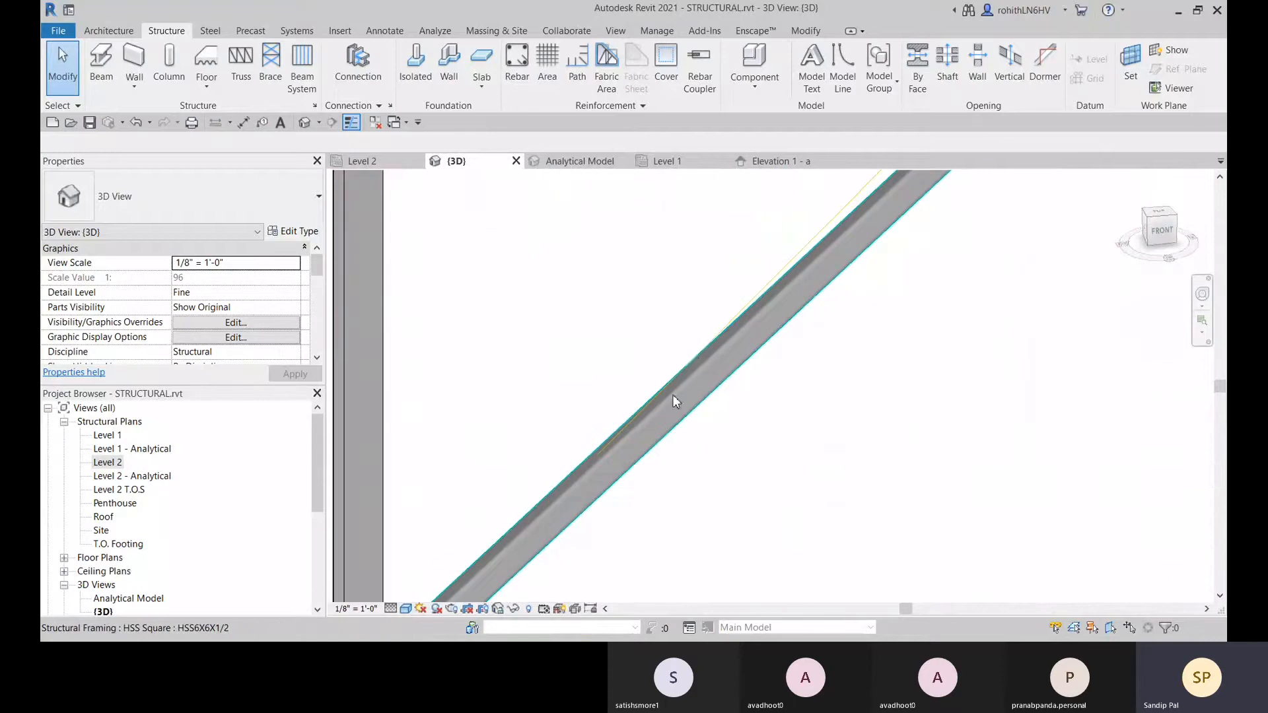
scroll(710, 339, "down", 2)
scroll(736, 325, "down", 2)
middle_click_drag(829, 226, 793, 330)
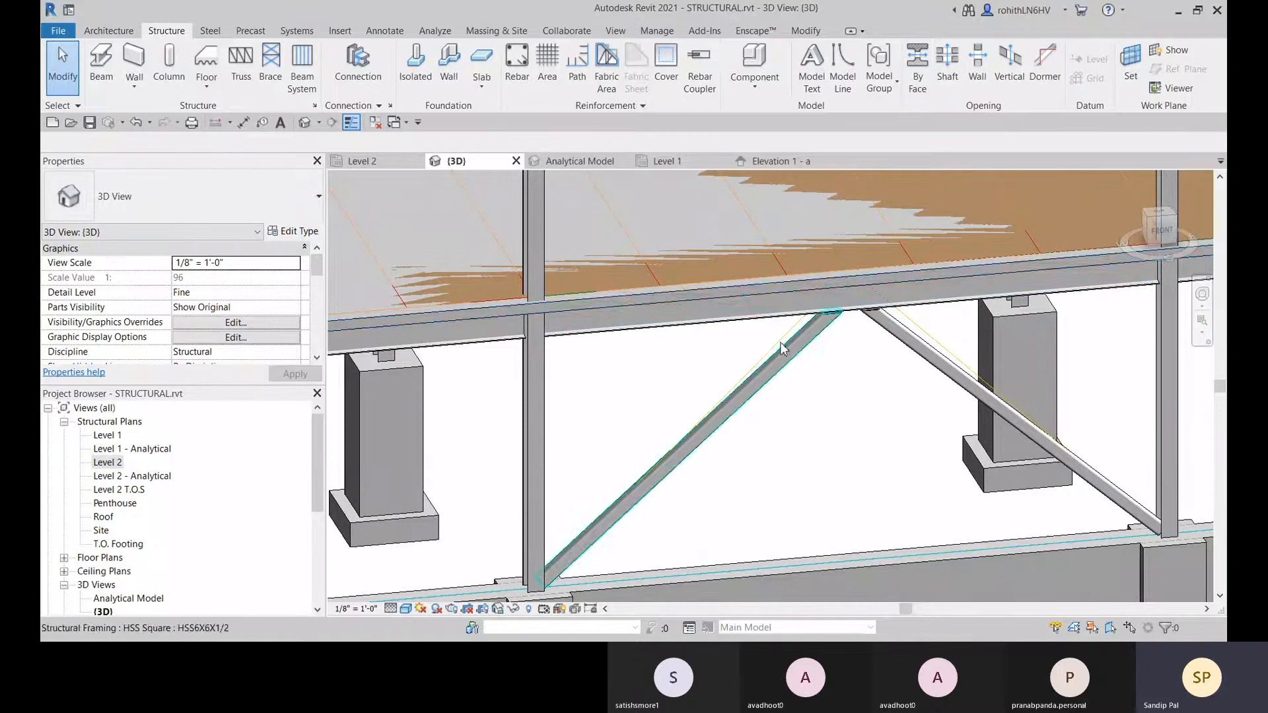
middle_click_drag(908, 362, 883, 334, "shift")
middle_click_drag(743, 331, 826, 481)
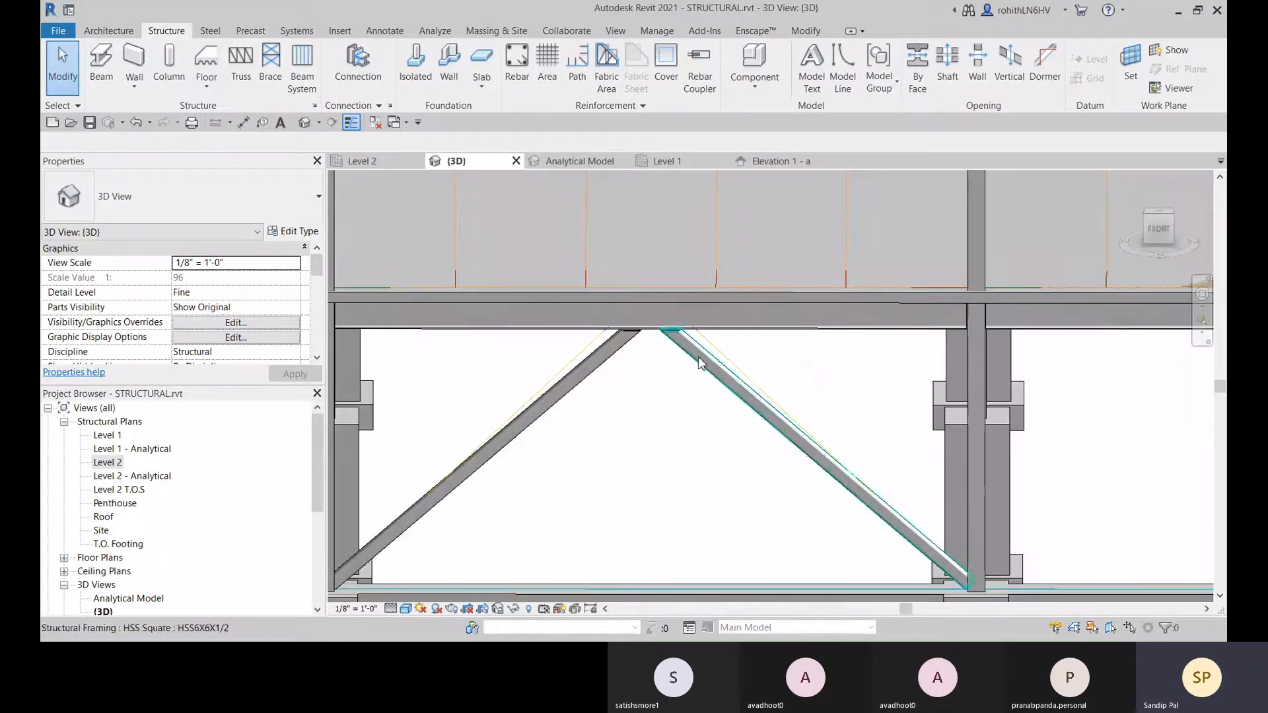
scroll(704, 392, "down", 5)
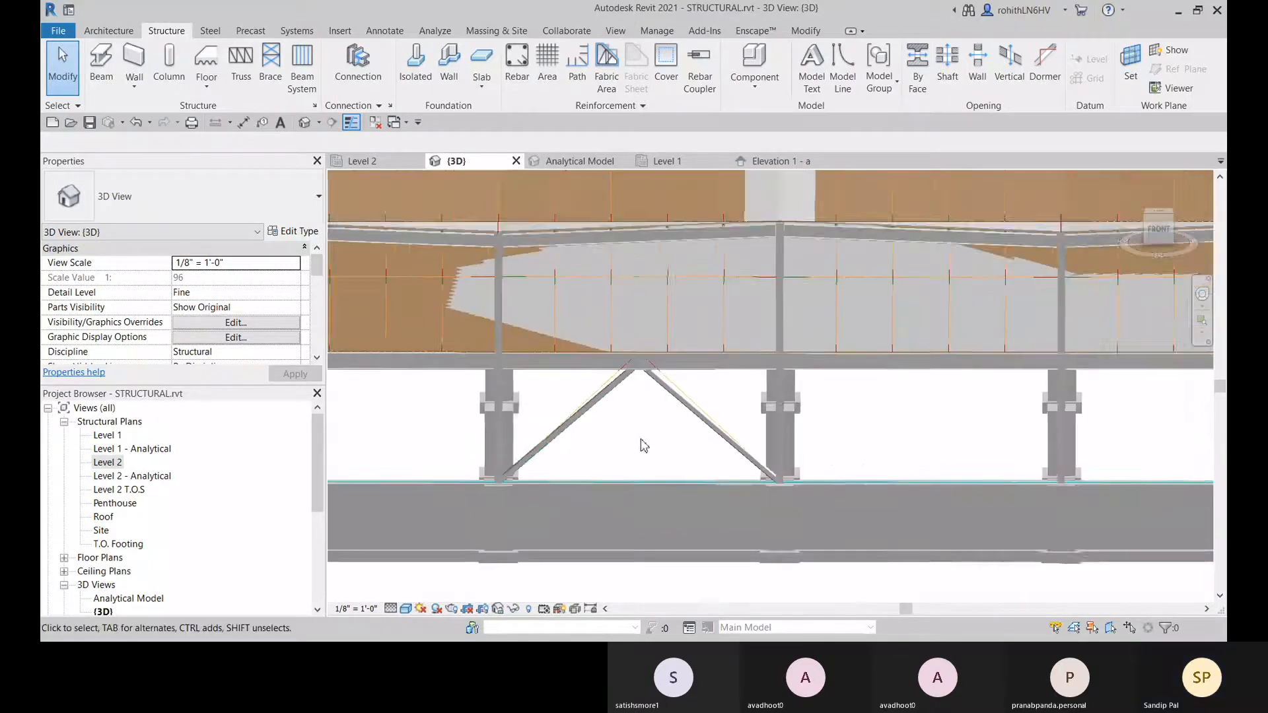
scroll(361, 451, "up", 2)
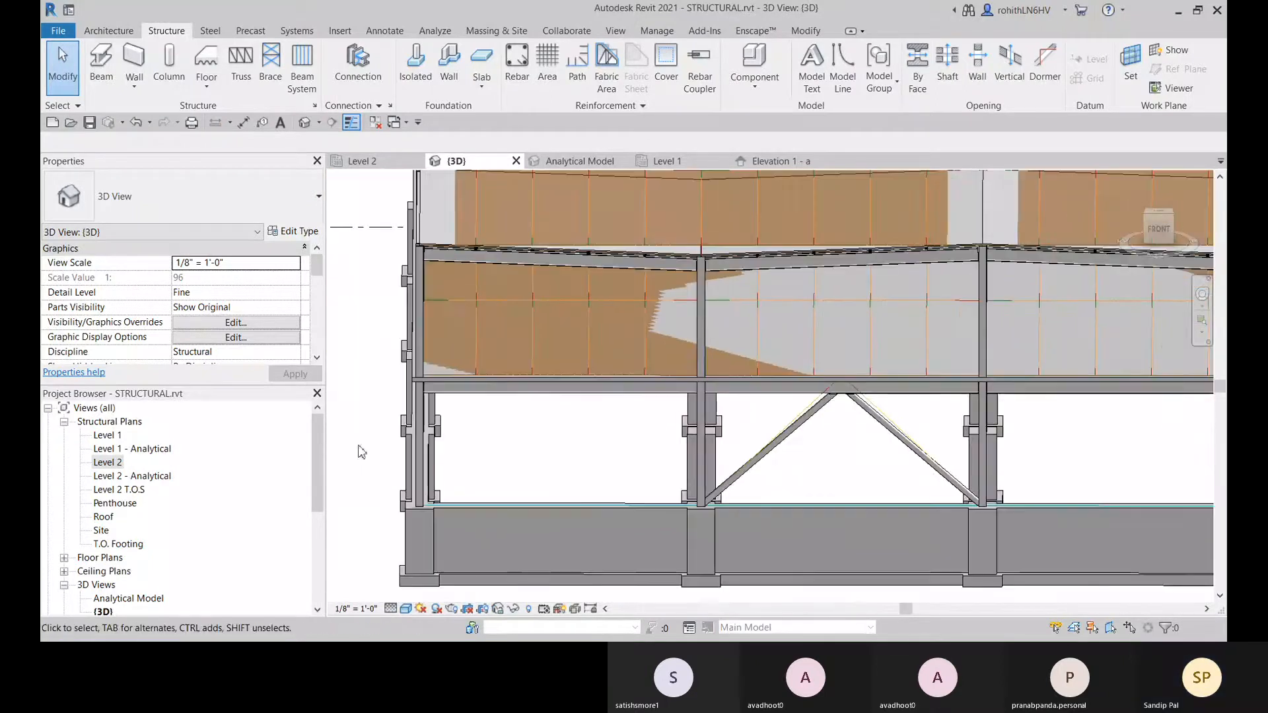
- Enable the automatic Member Supports check in the analytical model settings, decline the immediate model check, and dismiss the support warning
left_click(315, 105)
left_click(326, 60)
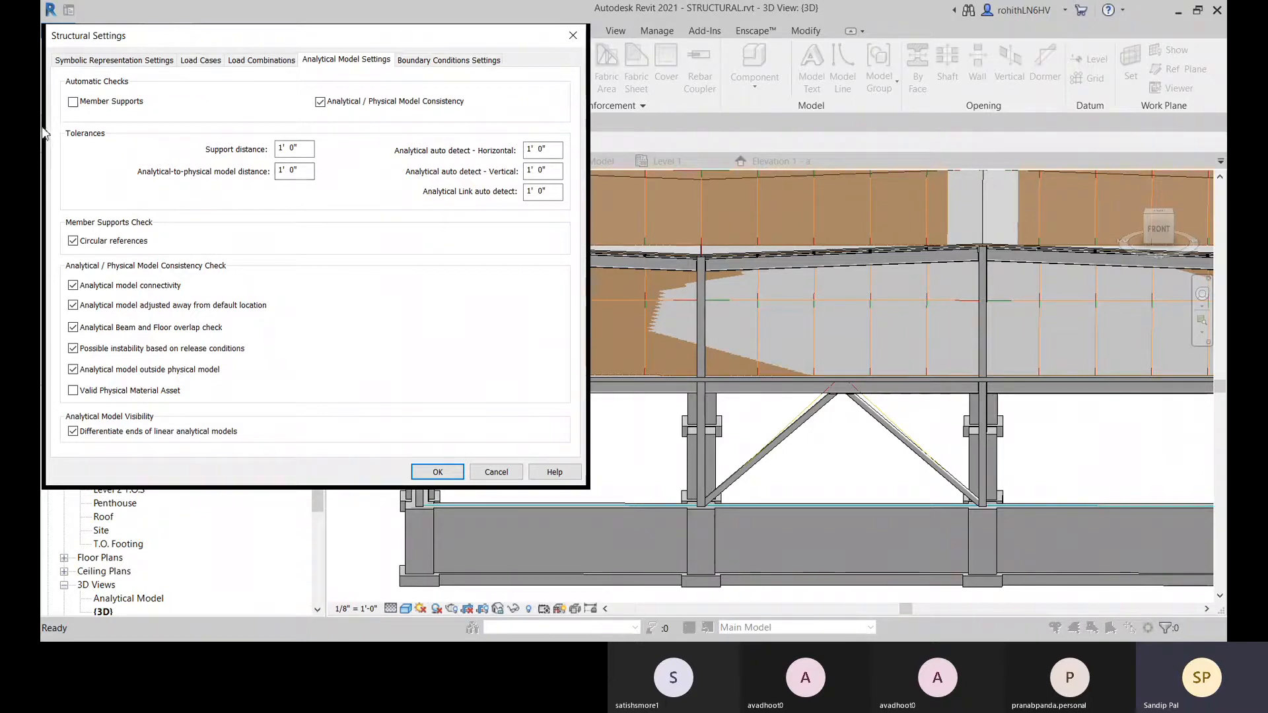
left_click(72, 102)
left_click(438, 471)
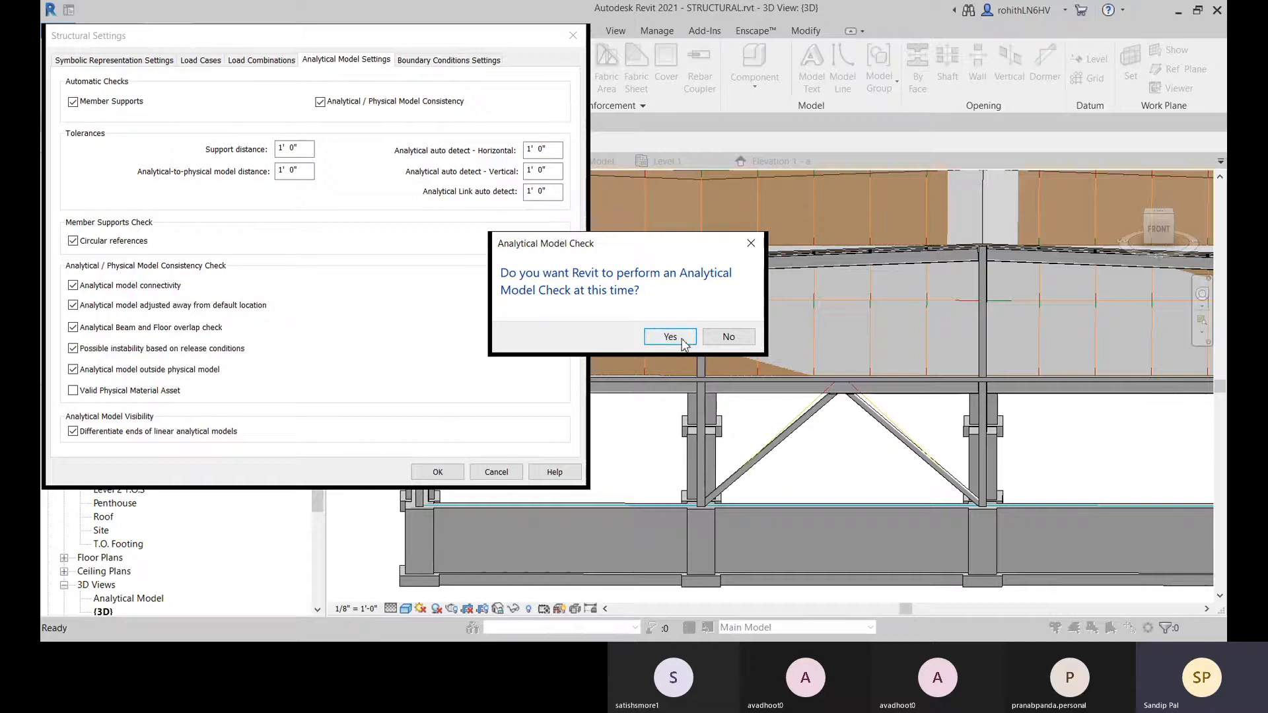
left_click(728, 337)
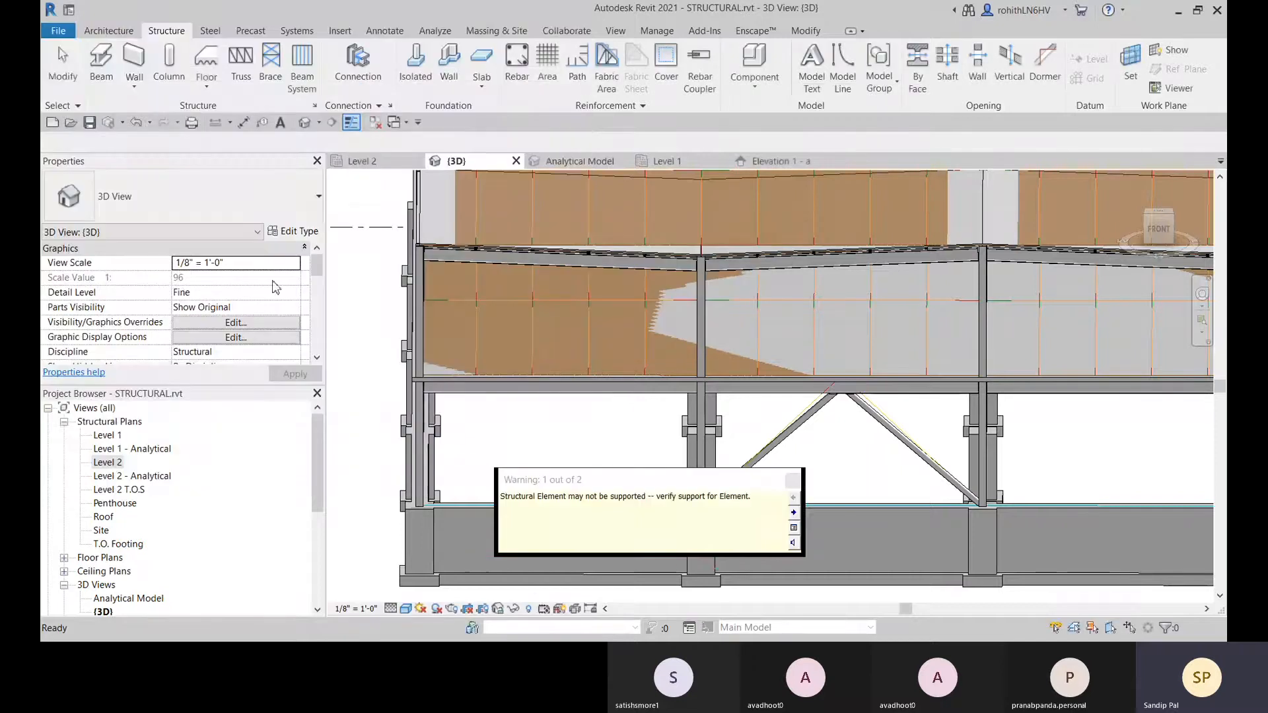
left_click(792, 482)
- Review the automatic checks and tolerances in the analytical model settings, and close the structural settings
left_click(315, 105)
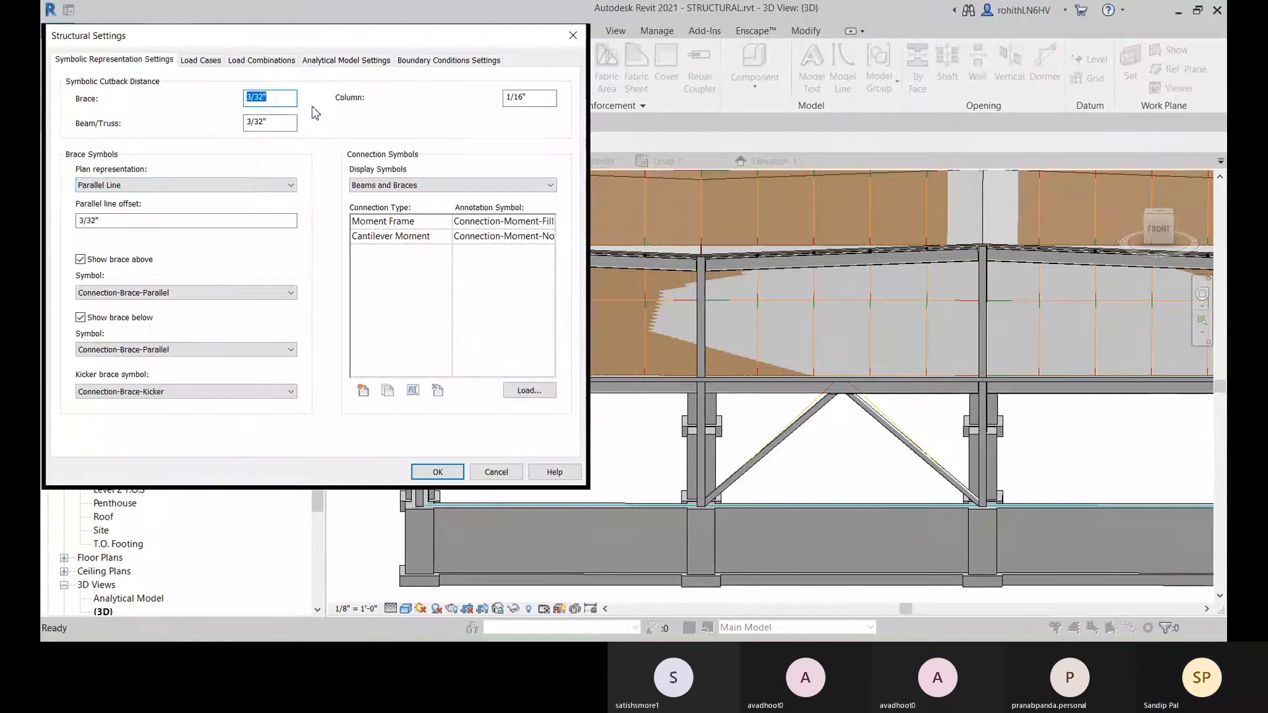
left_click(345, 60)
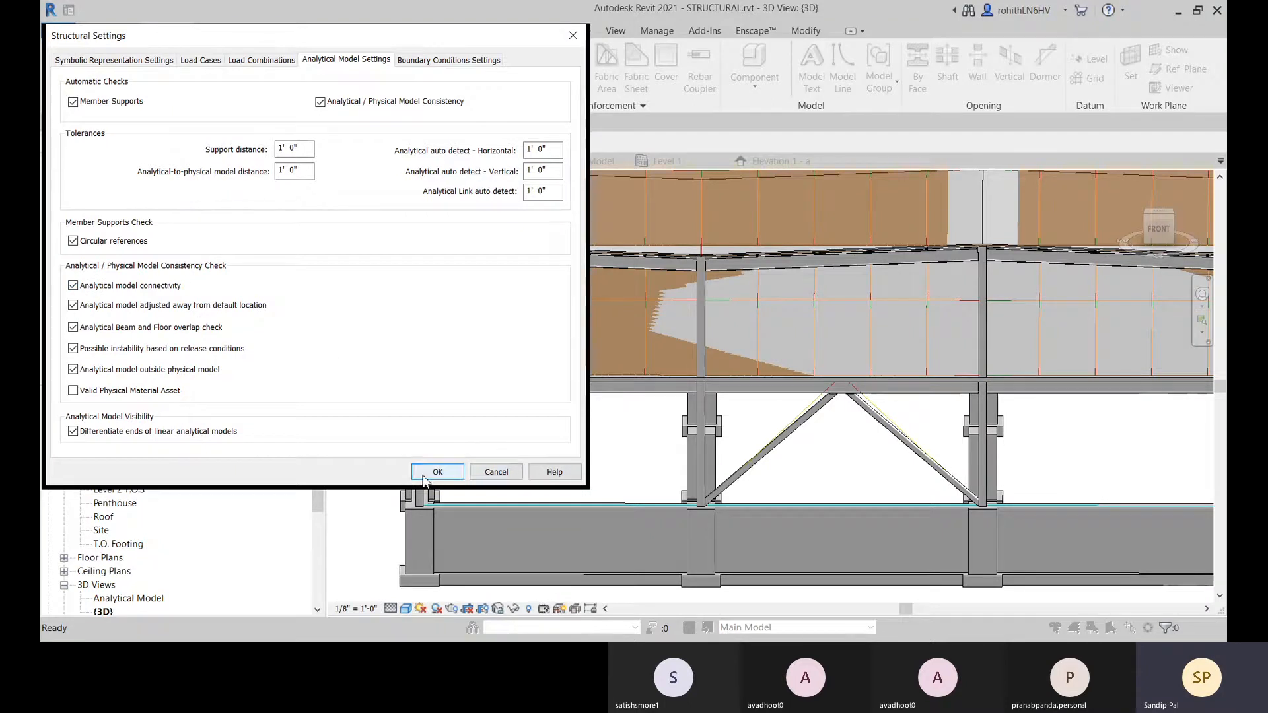
left_click(453, 473)
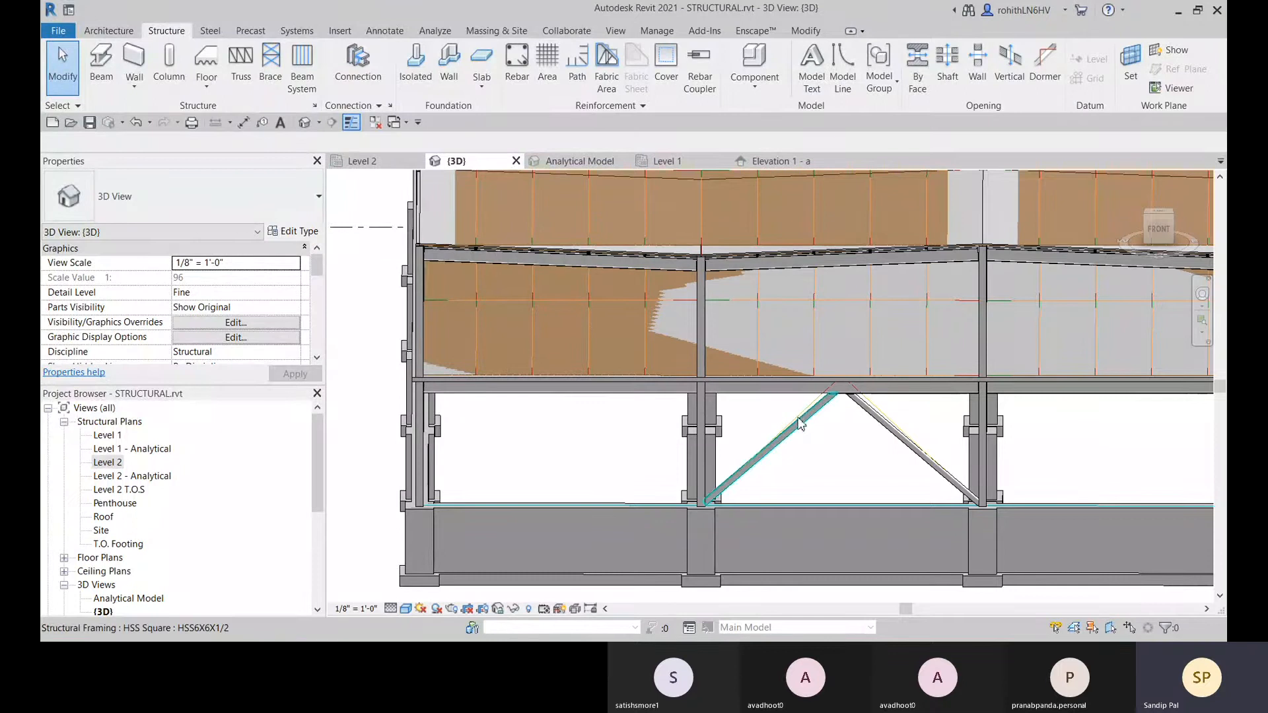
- Select the left HSS6X6X1/2 brace's analytical line and review its analytical properties and alignment methods
scroll(813, 400, "up", 4)
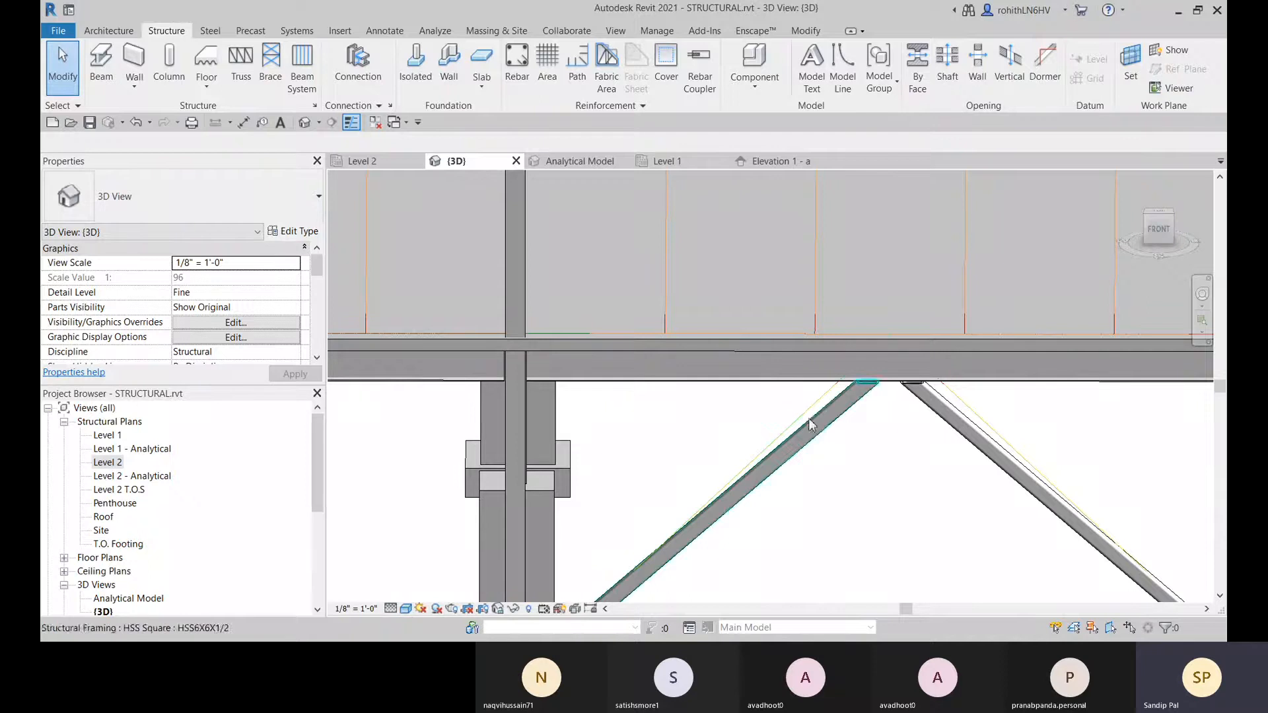
left_click(806, 414)
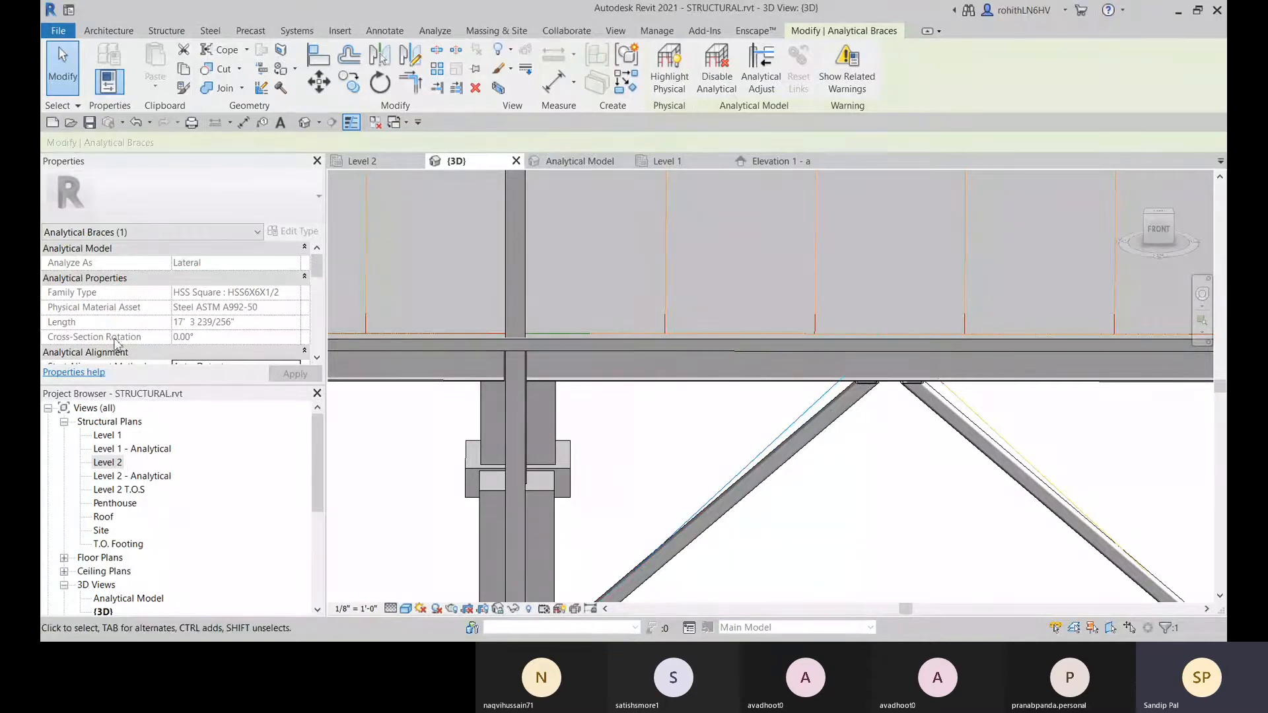
scroll(215, 305, "down", 1)
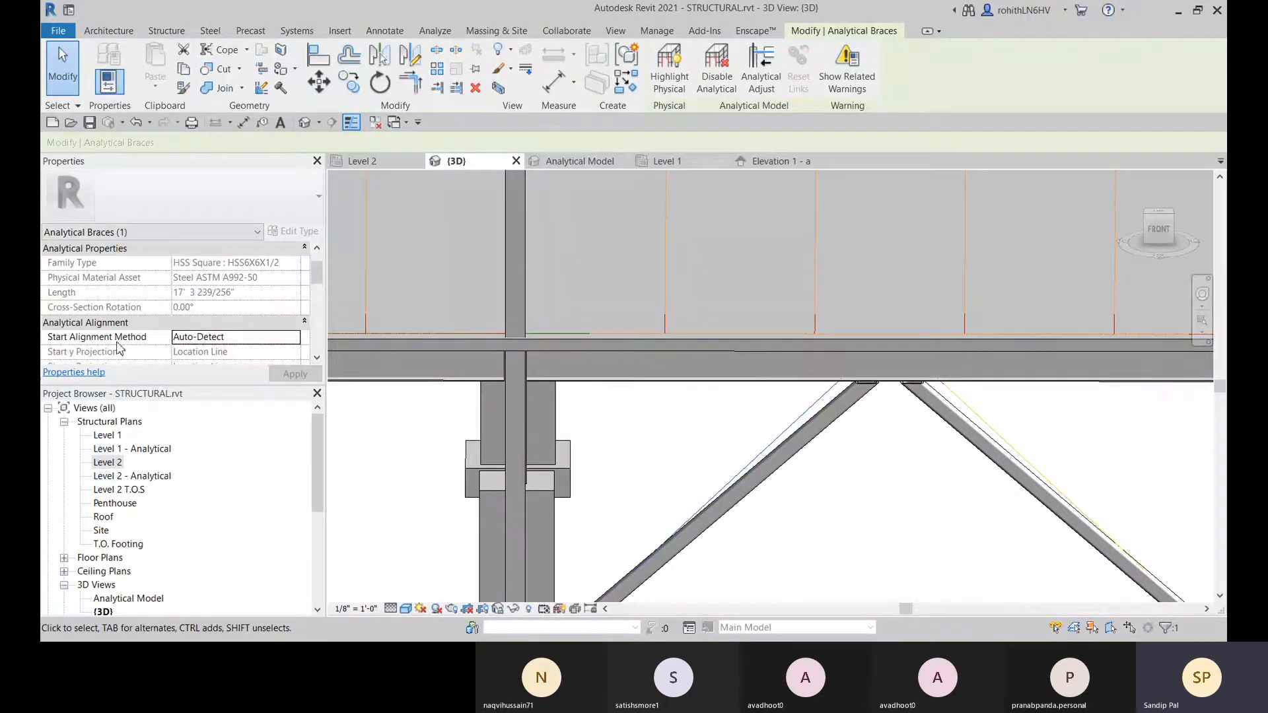
scroll(199, 337, "down", 1)
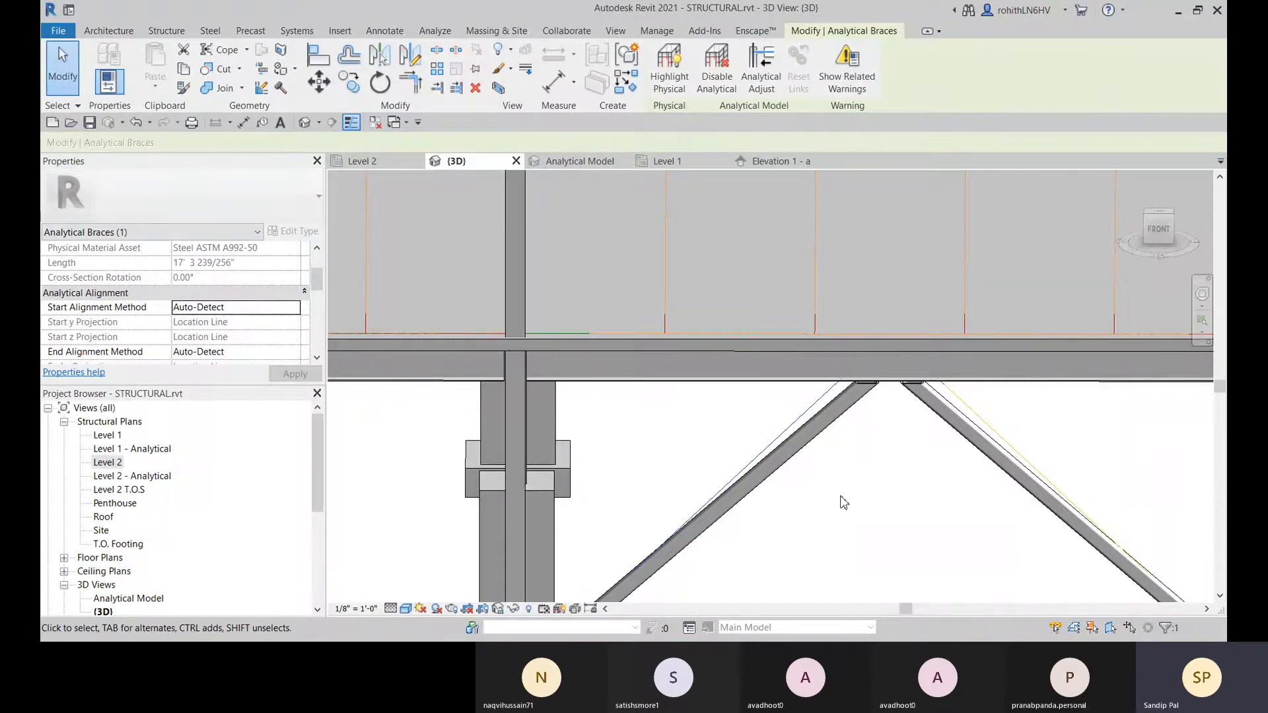
- Extend the base end of the left HSS6X6X1/2 brace into the W10X33 column, to a start join cutback of about -0' 3 13/32"
scroll(838, 498, "down", 3)
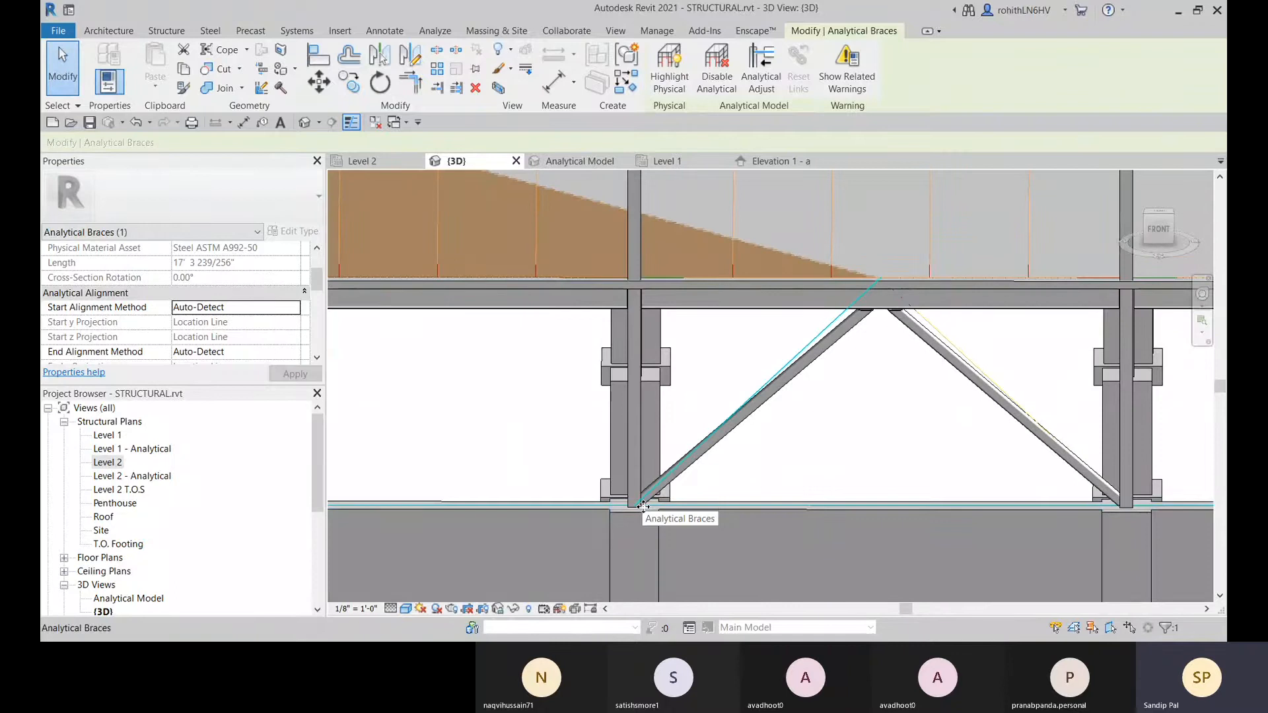
scroll(645, 503, "up", 5)
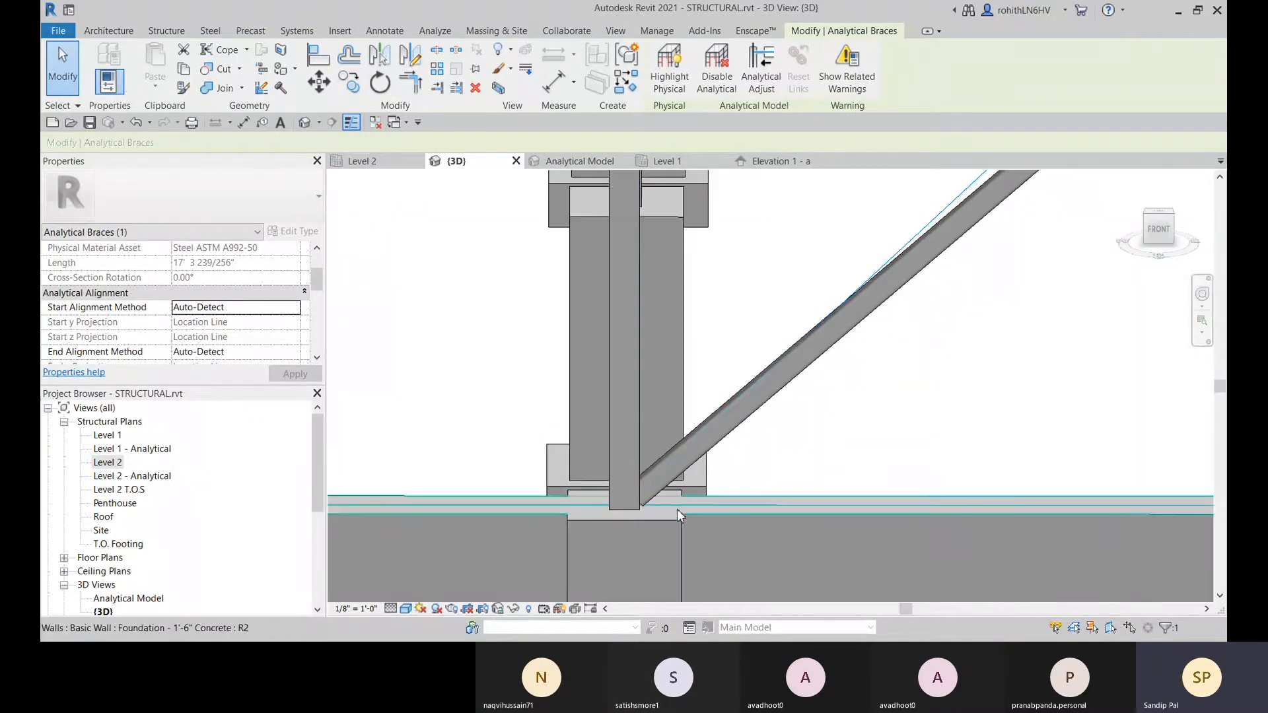
middle_click_drag(678, 507, 724, 398, "shift")
scroll(727, 402, "up", 3)
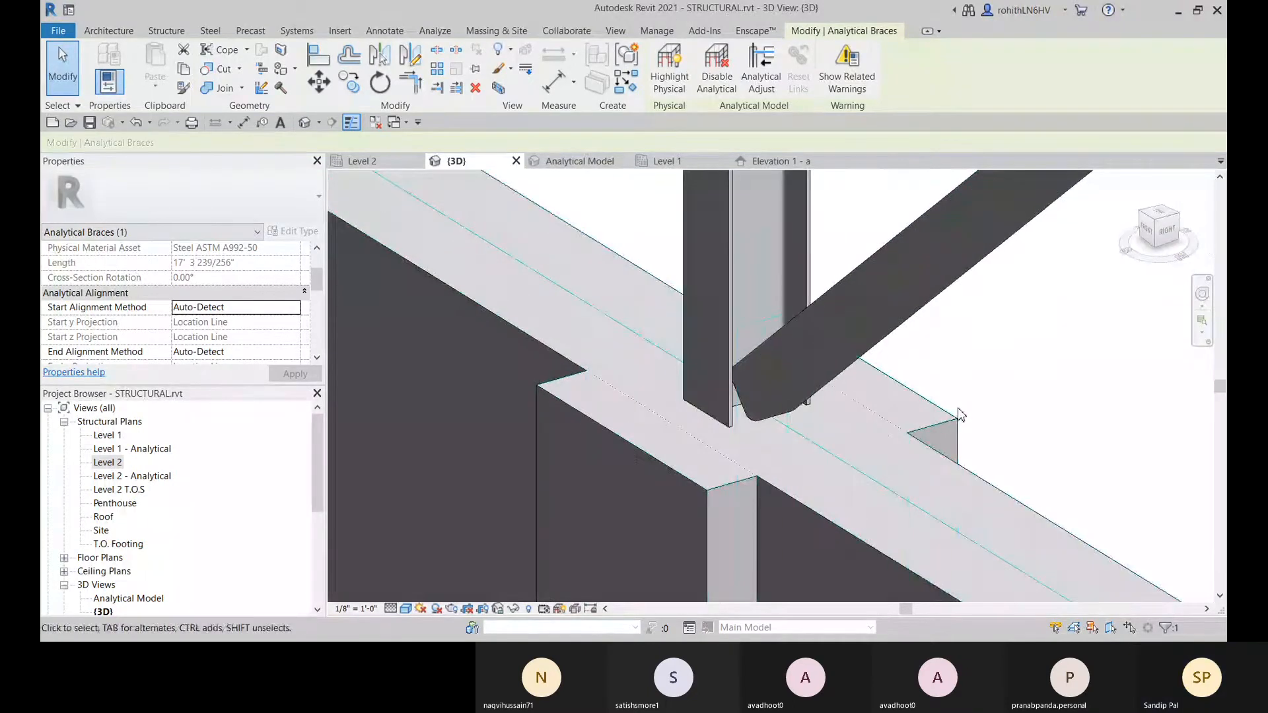
left_click(1001, 378)
key("Tab")
left_click(815, 360)
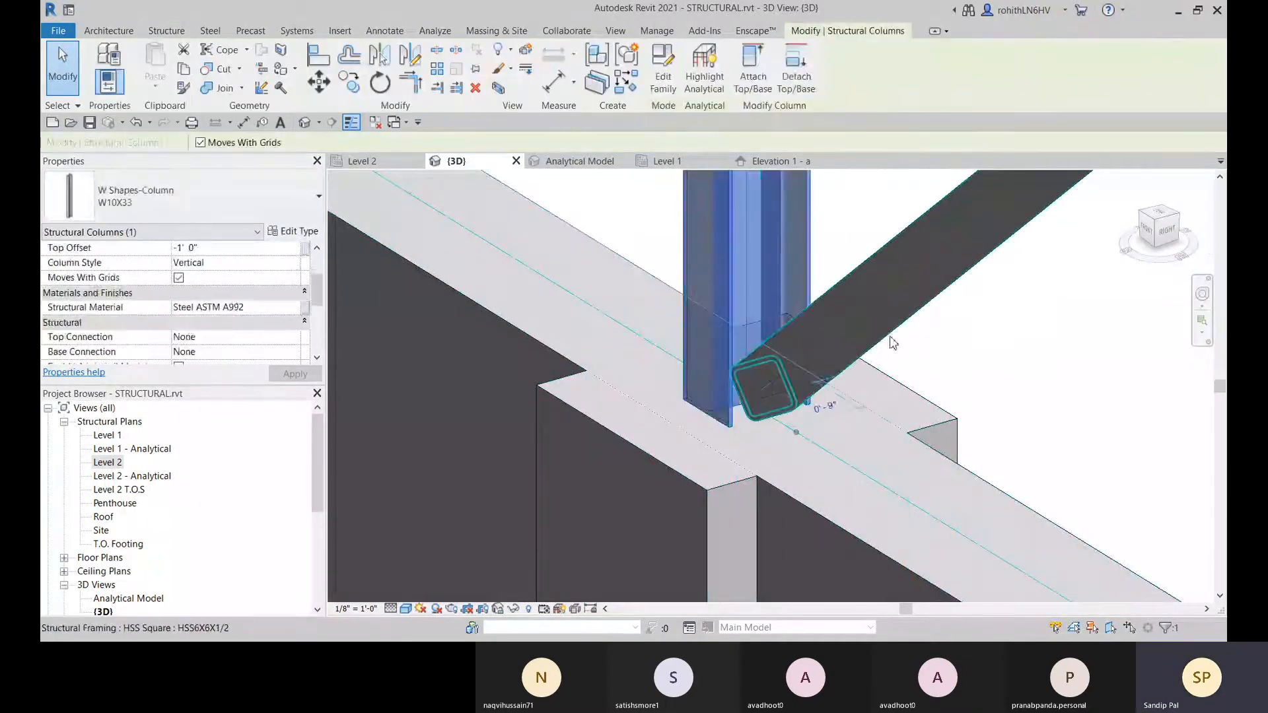
left_click(890, 326)
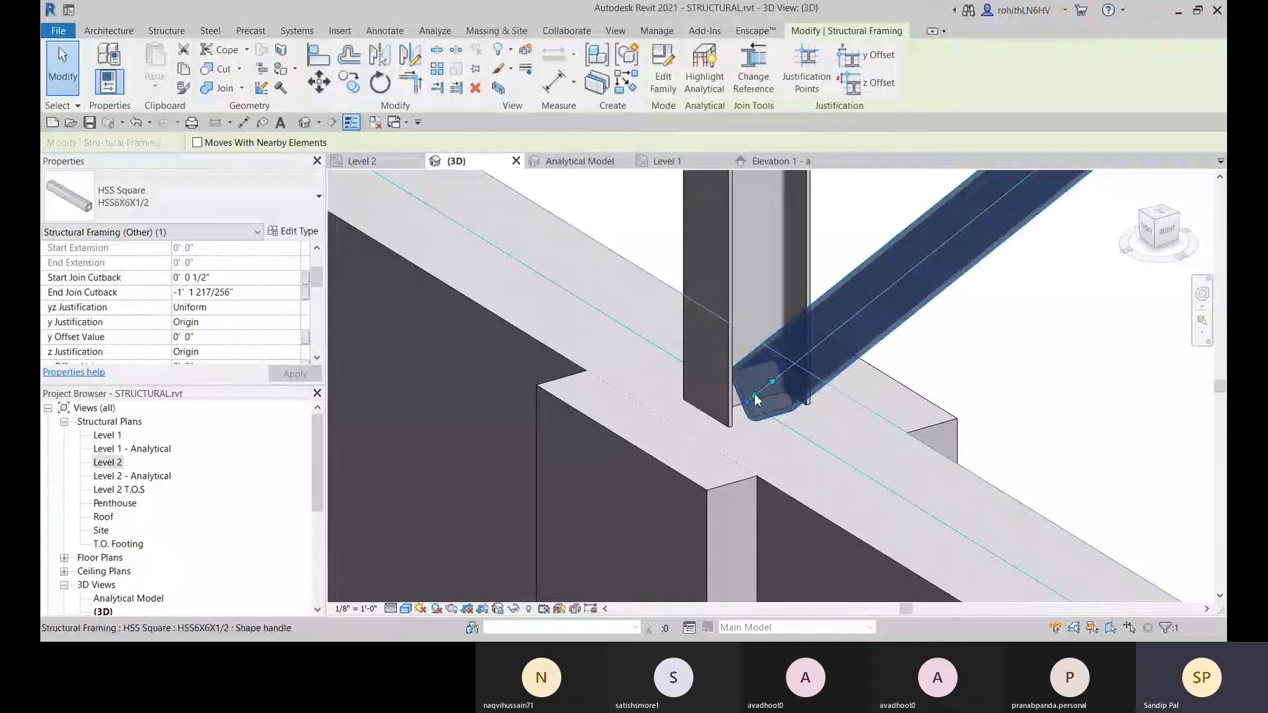
mouse_move(737, 409)
left_mouse_down()
mouse_move(738, 423)
mouse_move(748, 409)
left_mouse_up()
scroll(821, 438, "up", 5)
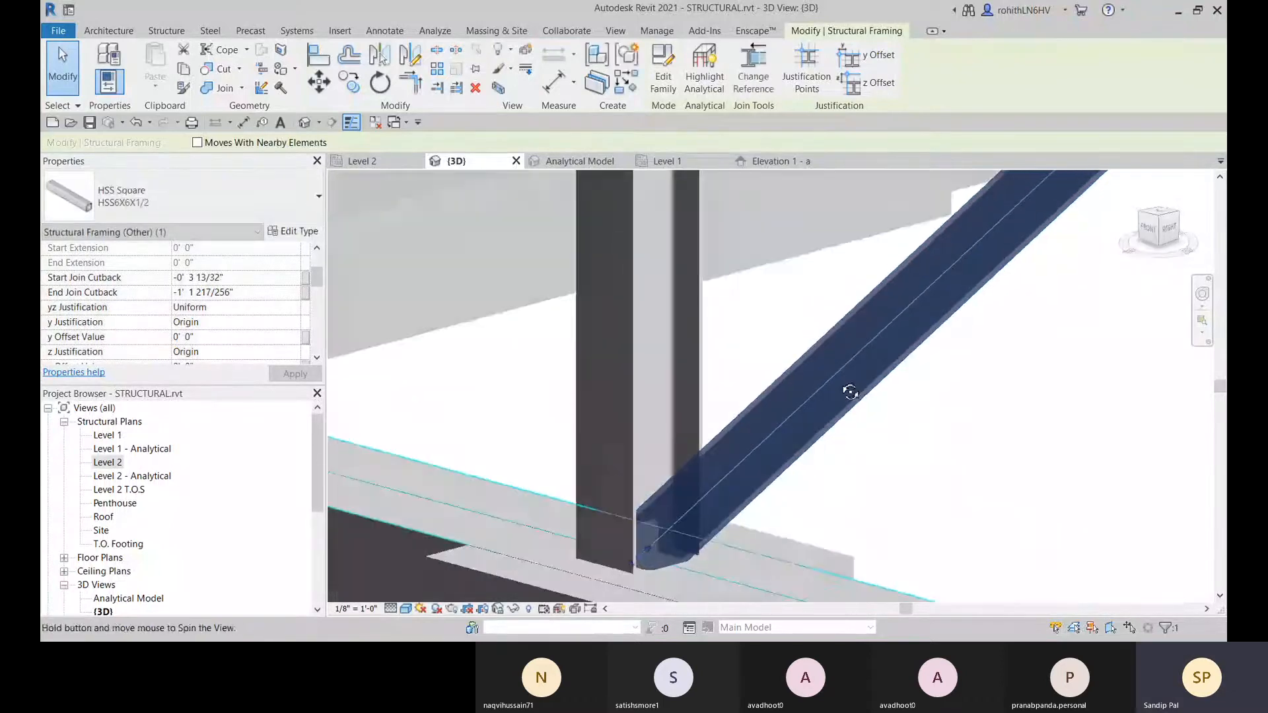
middle_click_drag(853, 512, 861, 451)
left_click(866, 442)
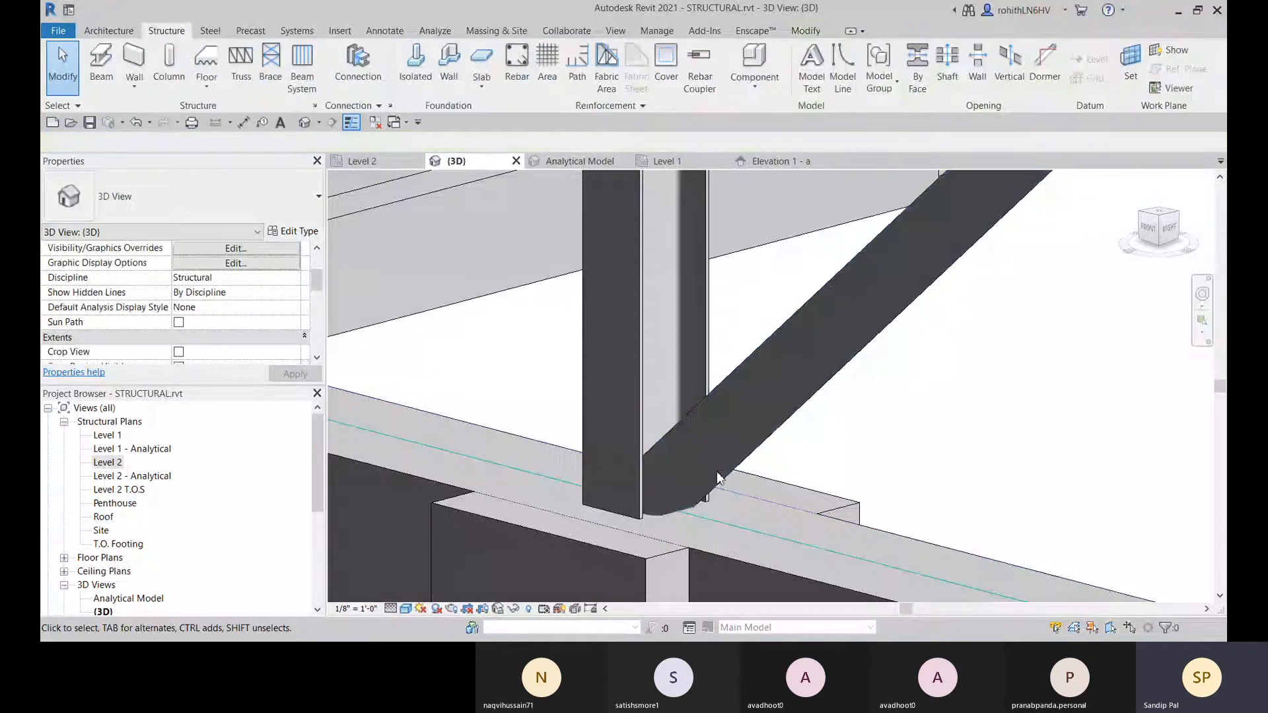
- Cope the base end of the left HSS6X6X1/2 brace against the W10X33 column
left_click(805, 35)
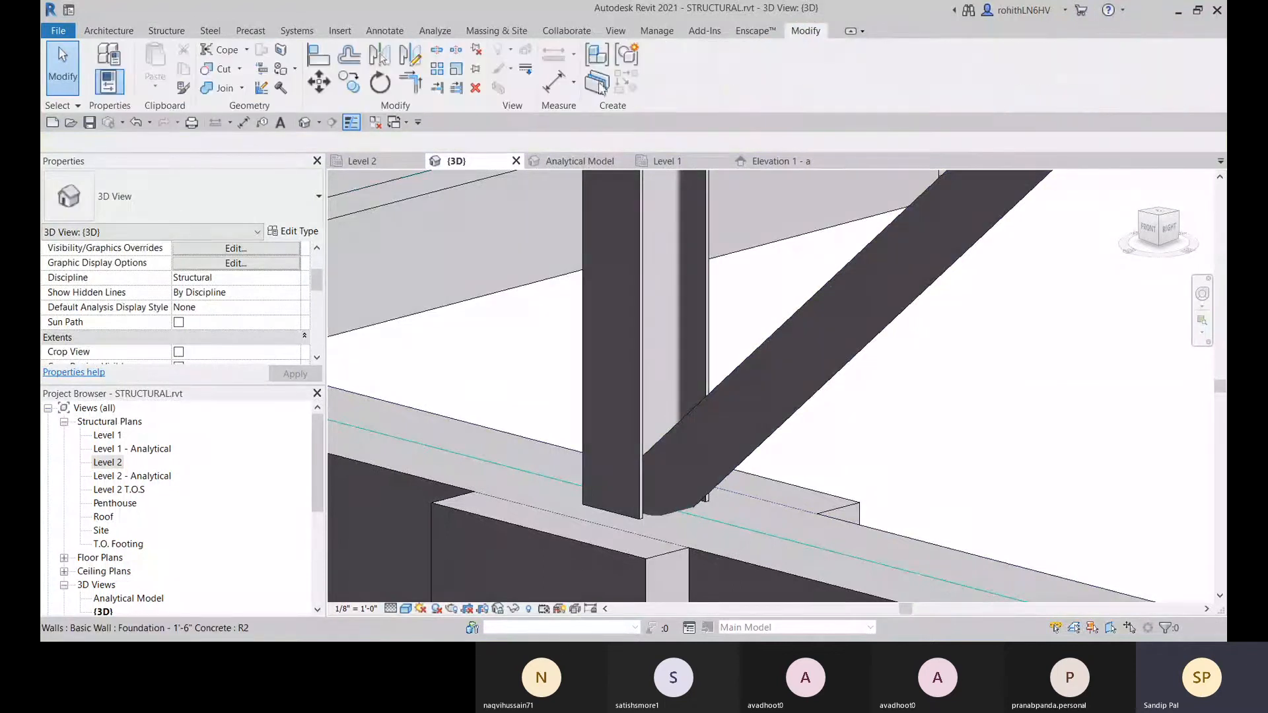
left_click(221, 69)
left_click(773, 397)
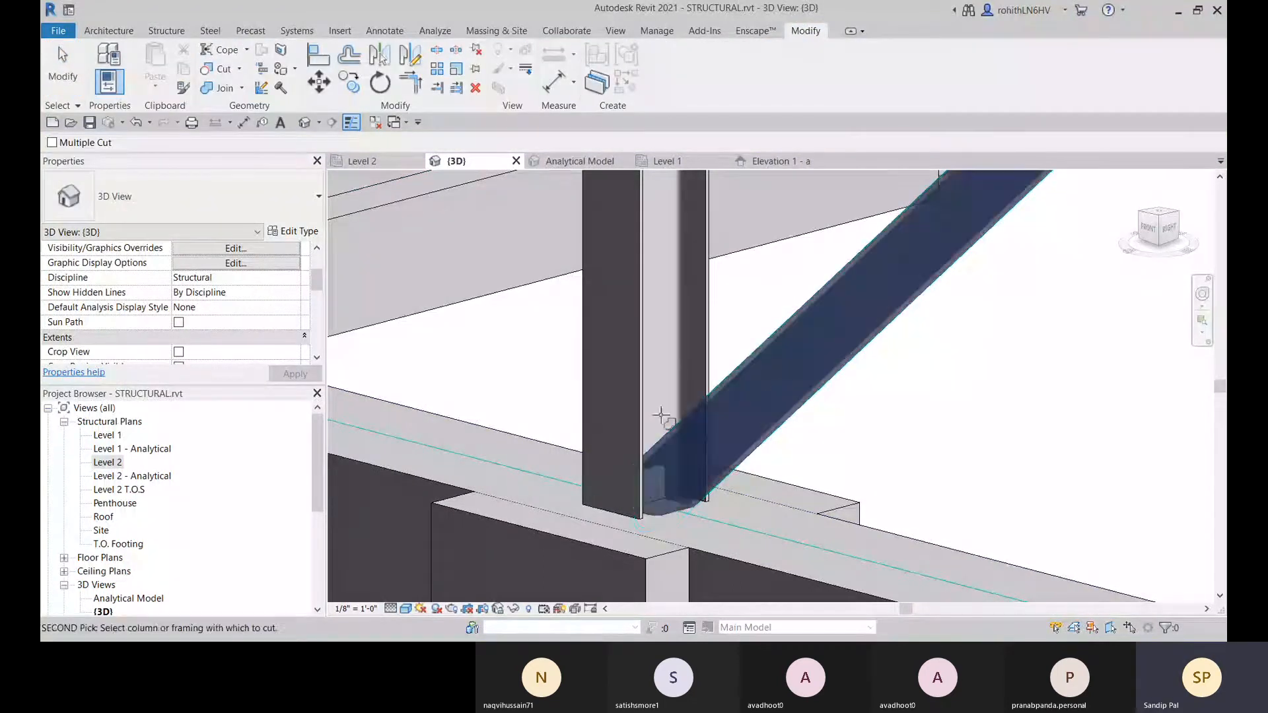
left_click(644, 340)
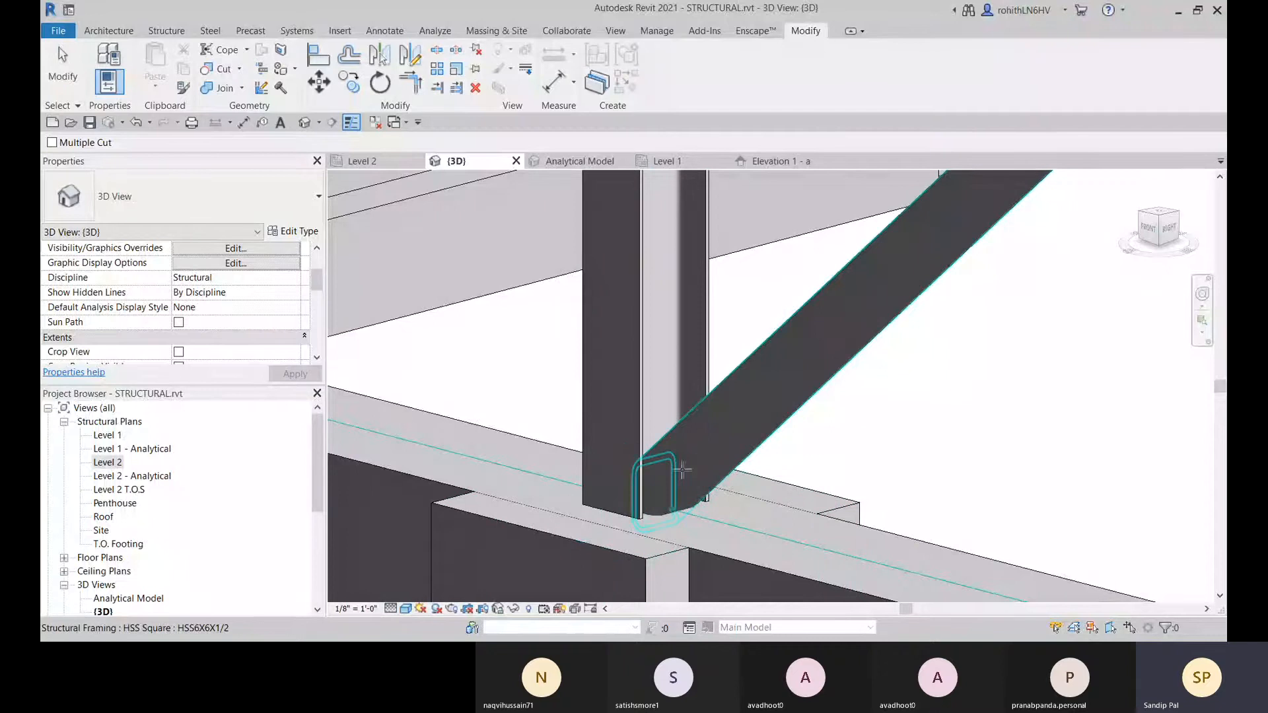
middle_click_drag(751, 489, 743, 463)
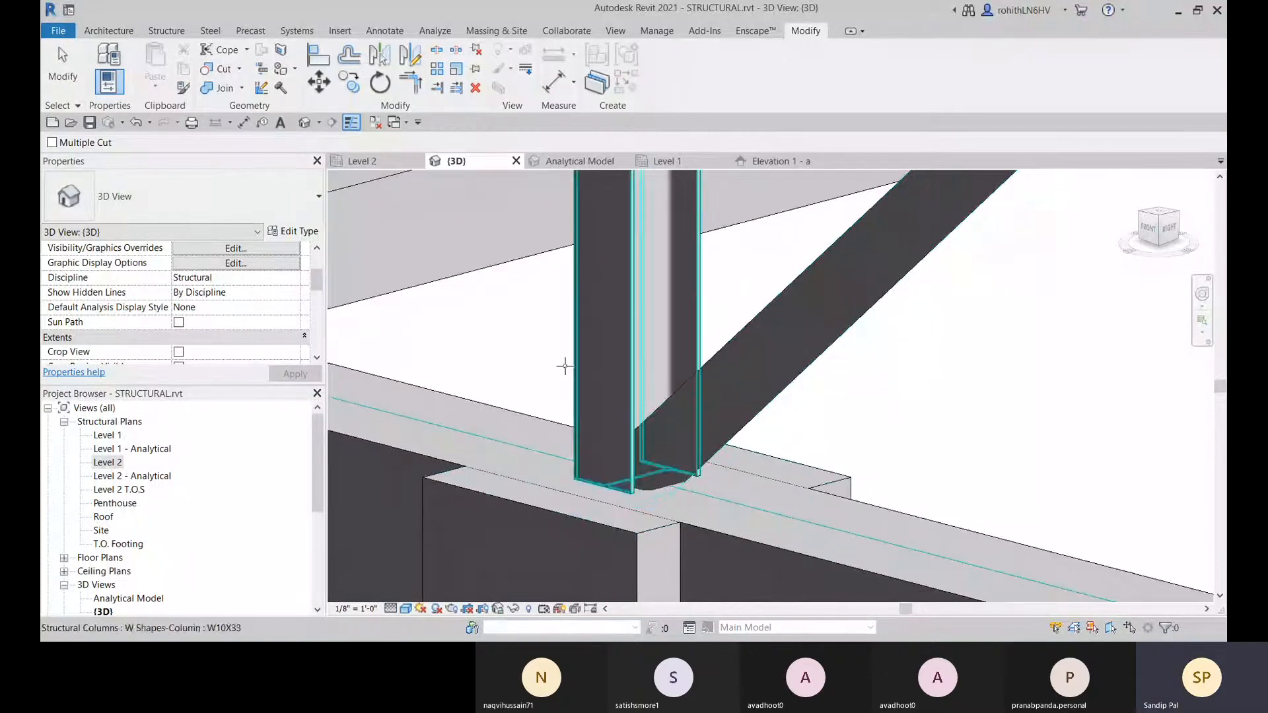
- Try to cope the left brace against the 2'-6" x 2'-6" concrete column below it
left_click(228, 53)
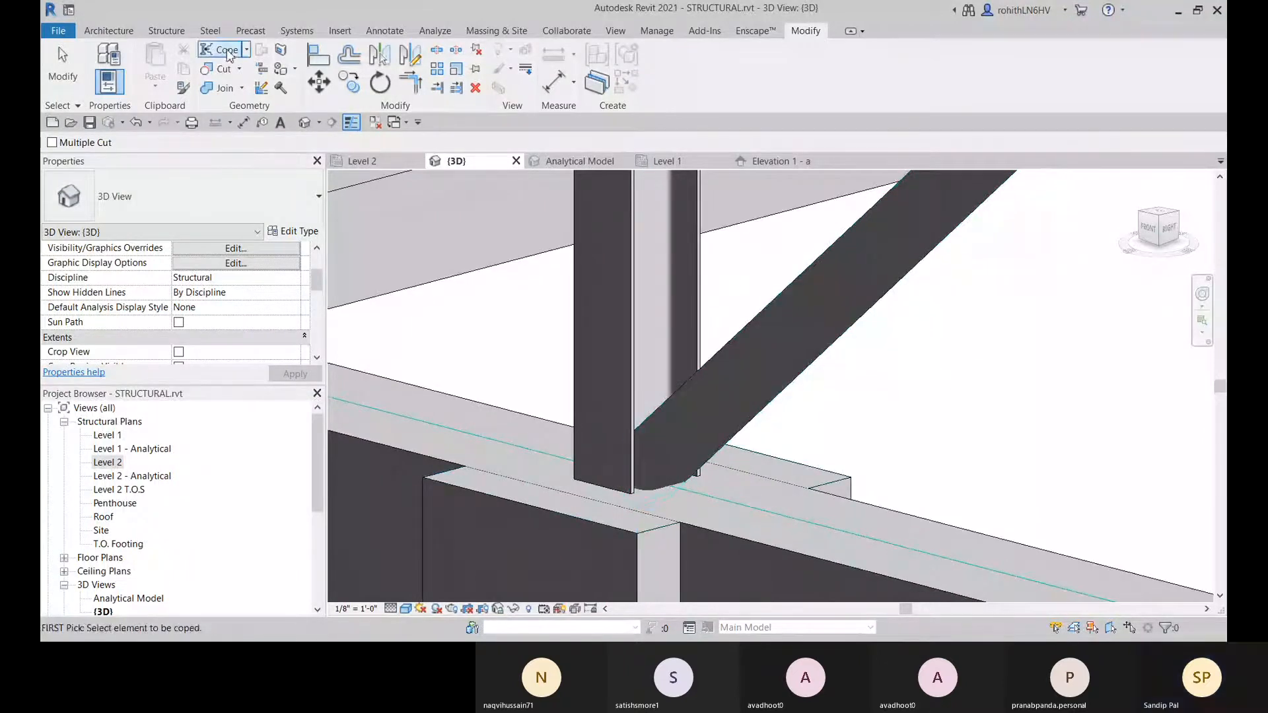
left_click(885, 284)
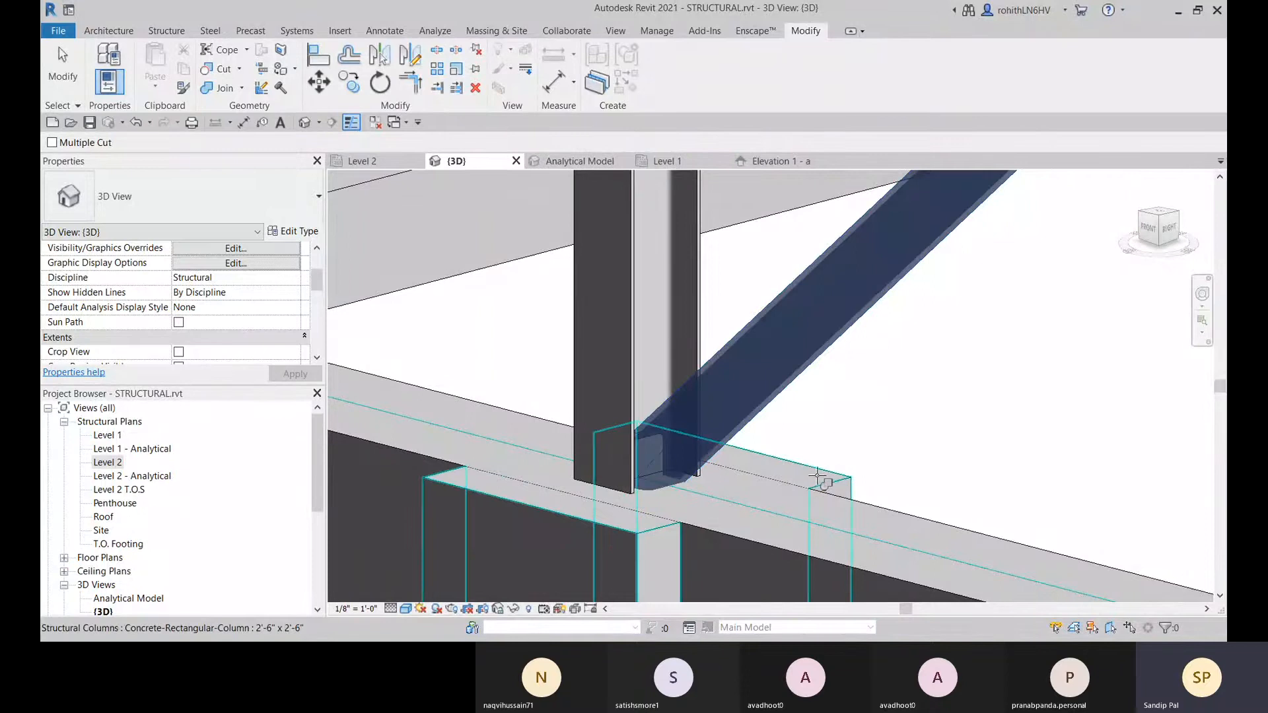
left_click(818, 474)
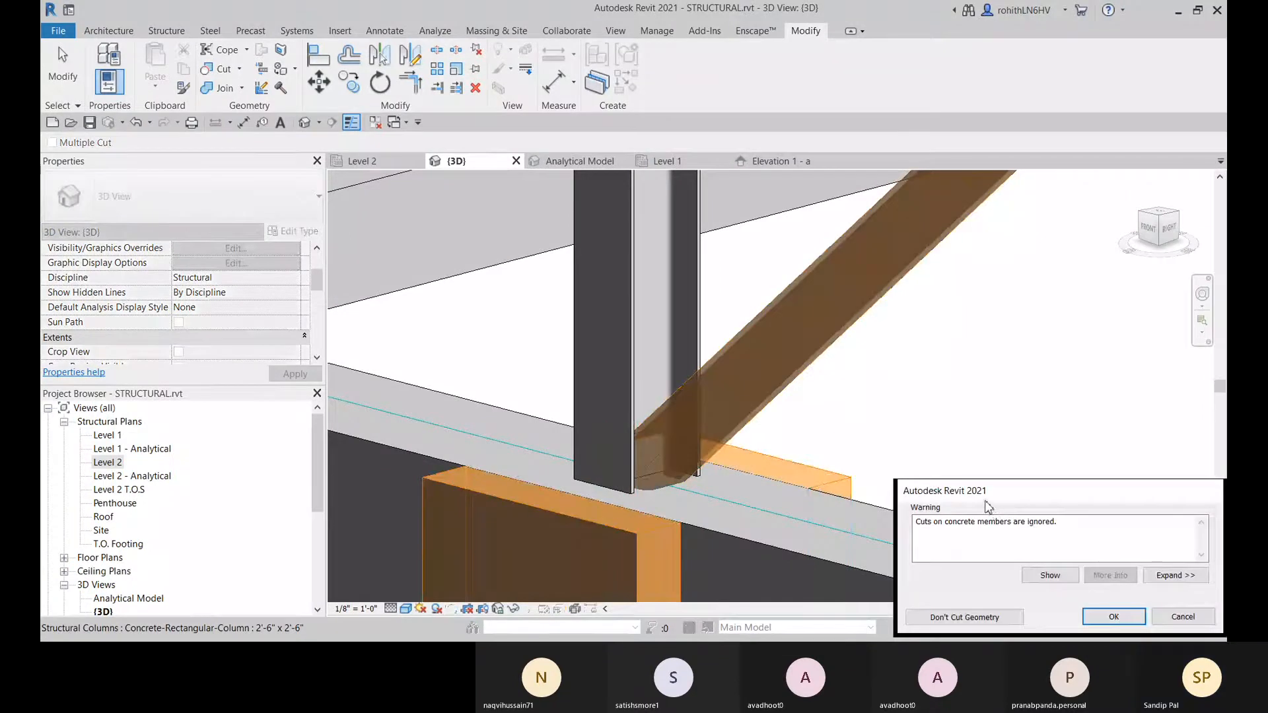
left_click(874, 520)
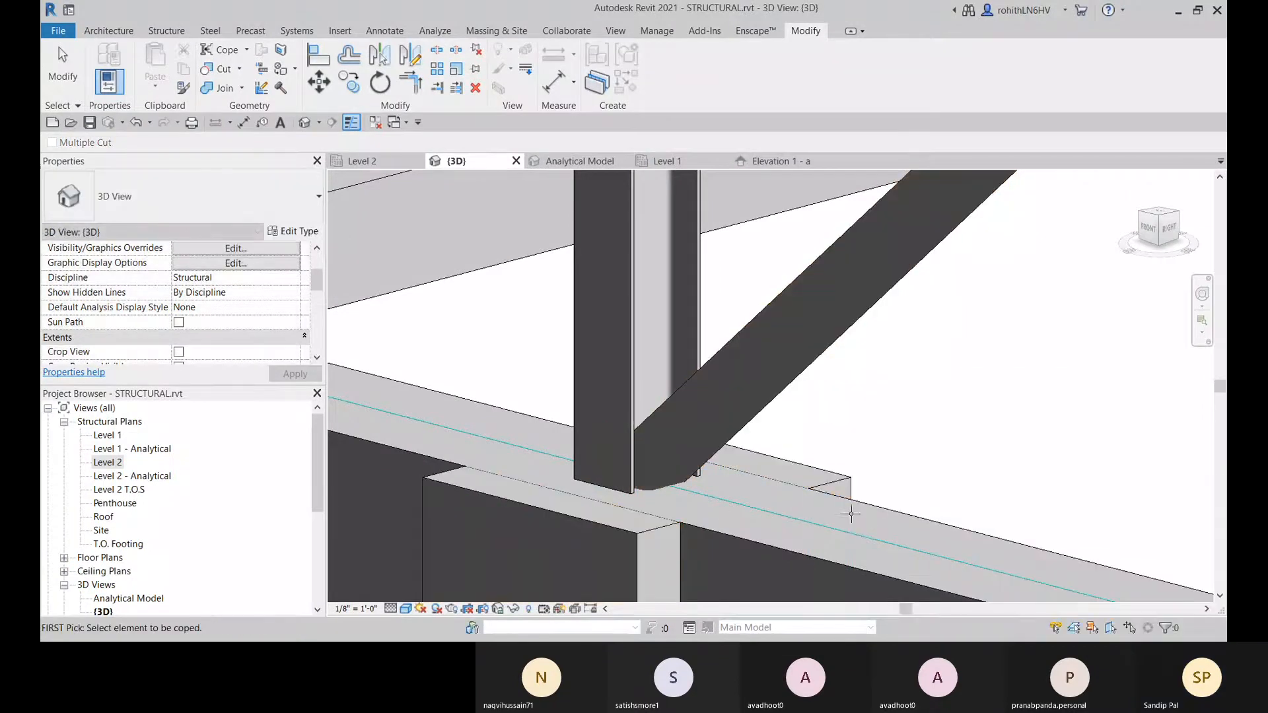
- Inspect the left brace's coped base from several angles and its upper end at the beam, and end the Cope command
middle_click_drag(661, 438, 690, 471, "shift")
middle_click_drag(714, 370, 697, 550)
middle_click_drag(713, 439, 647, 489)
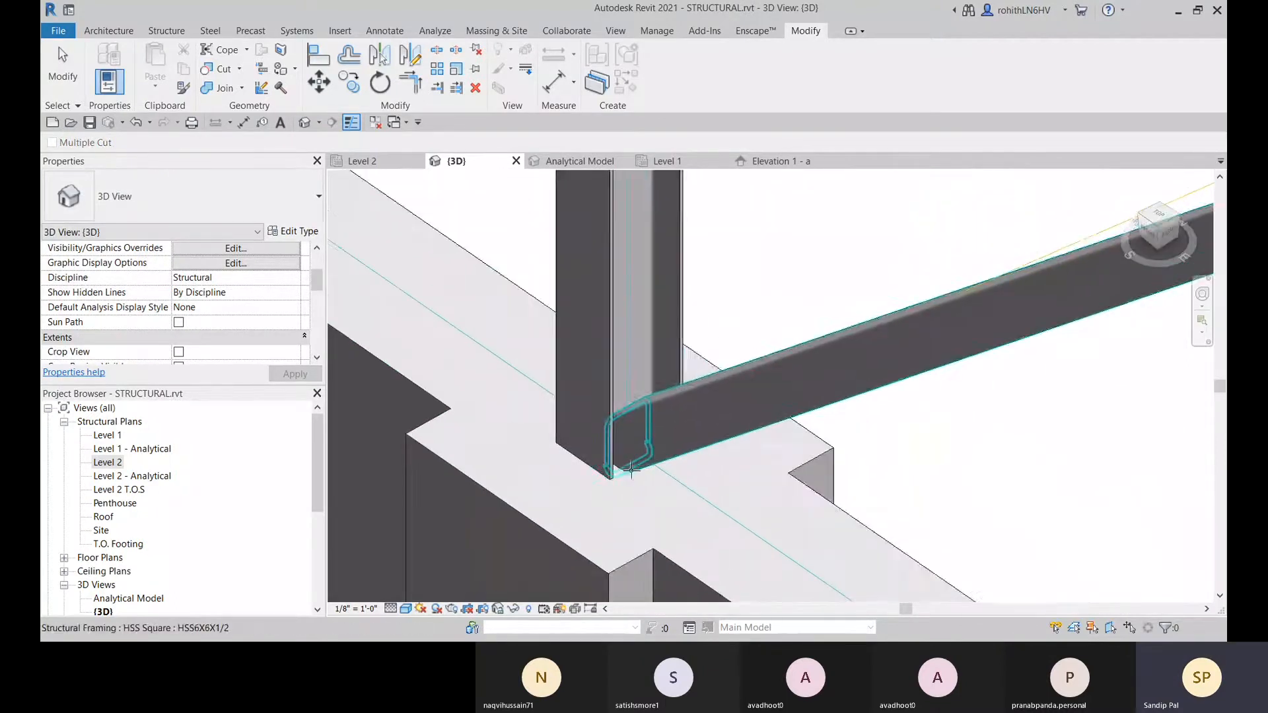
middle_click_drag(608, 422, 744, 458, "shift")
scroll(635, 447, "down", 5)
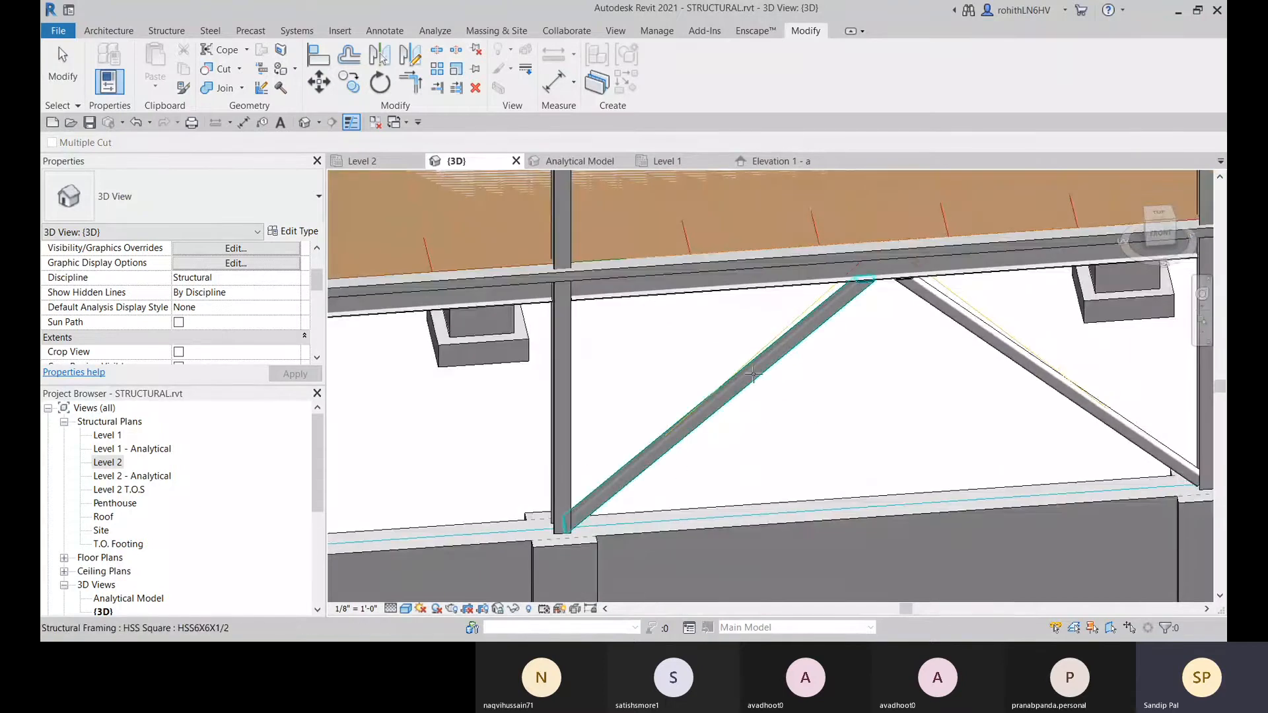
scroll(803, 313, "up", 3)
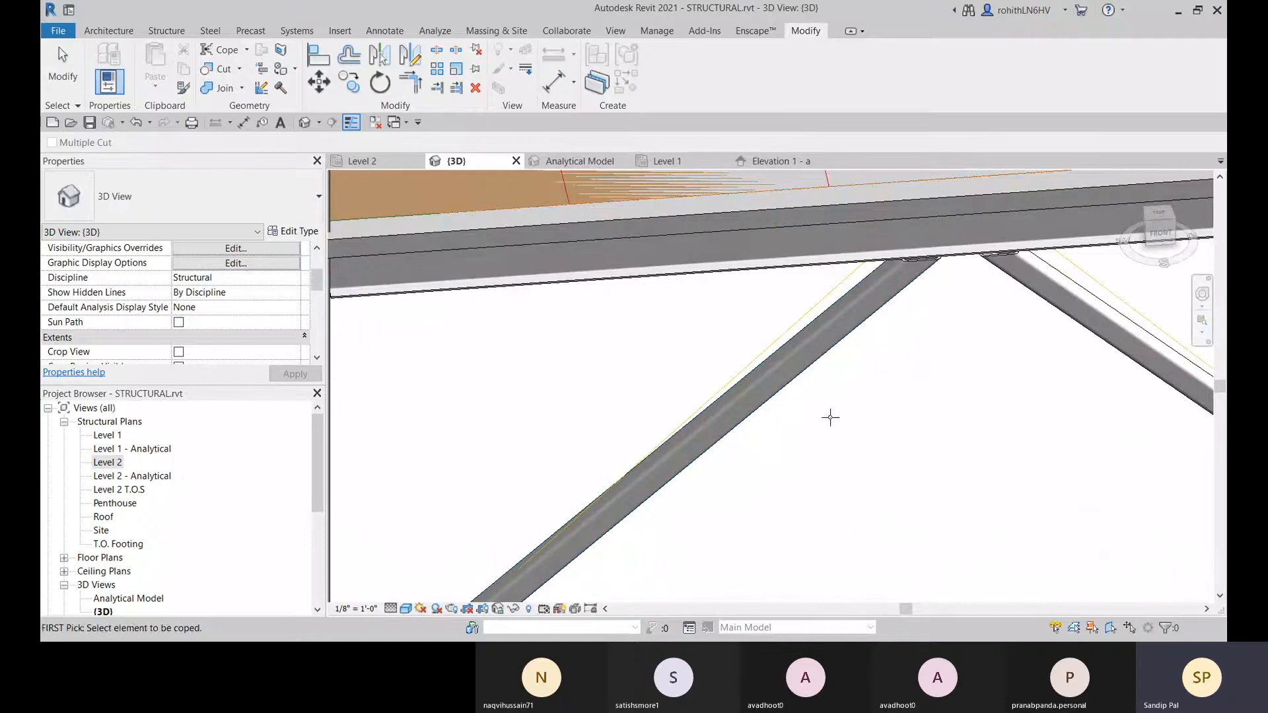
key("Escape")
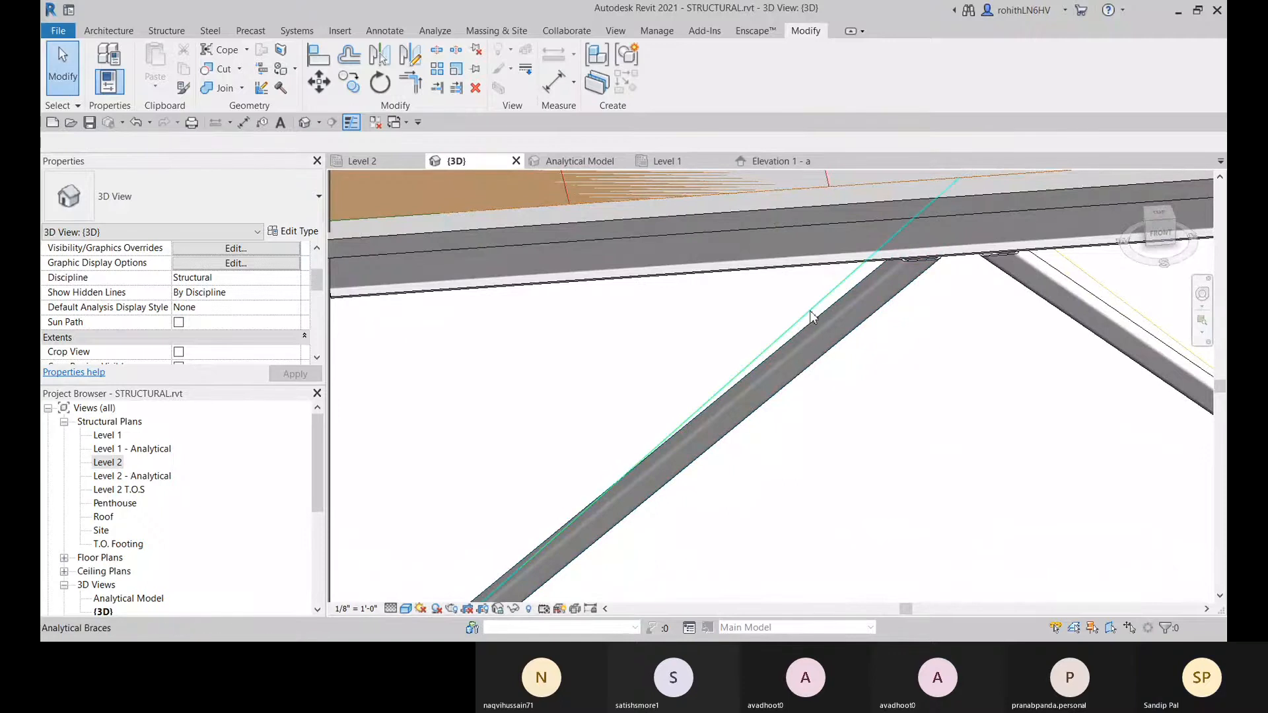
- Set both the Start and End Alignment Method of the left brace's analytical line to Projection
left_click(810, 312)
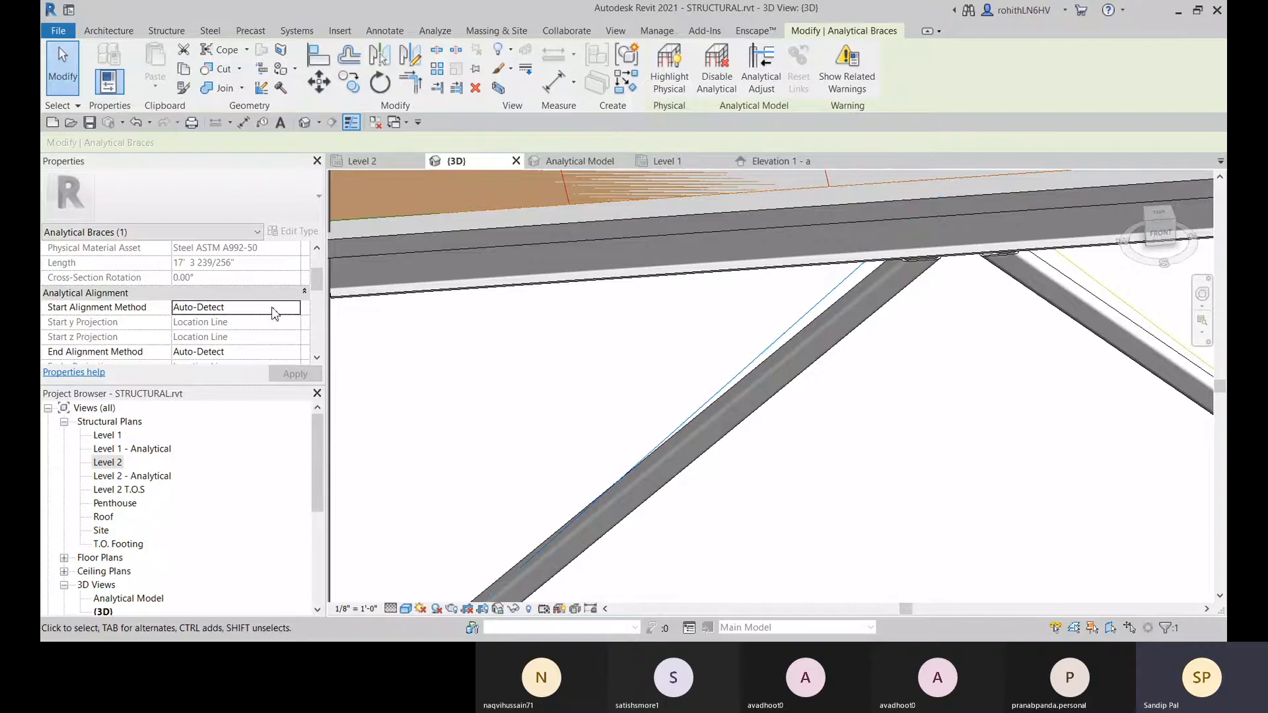
scroll(691, 410, "down", 3)
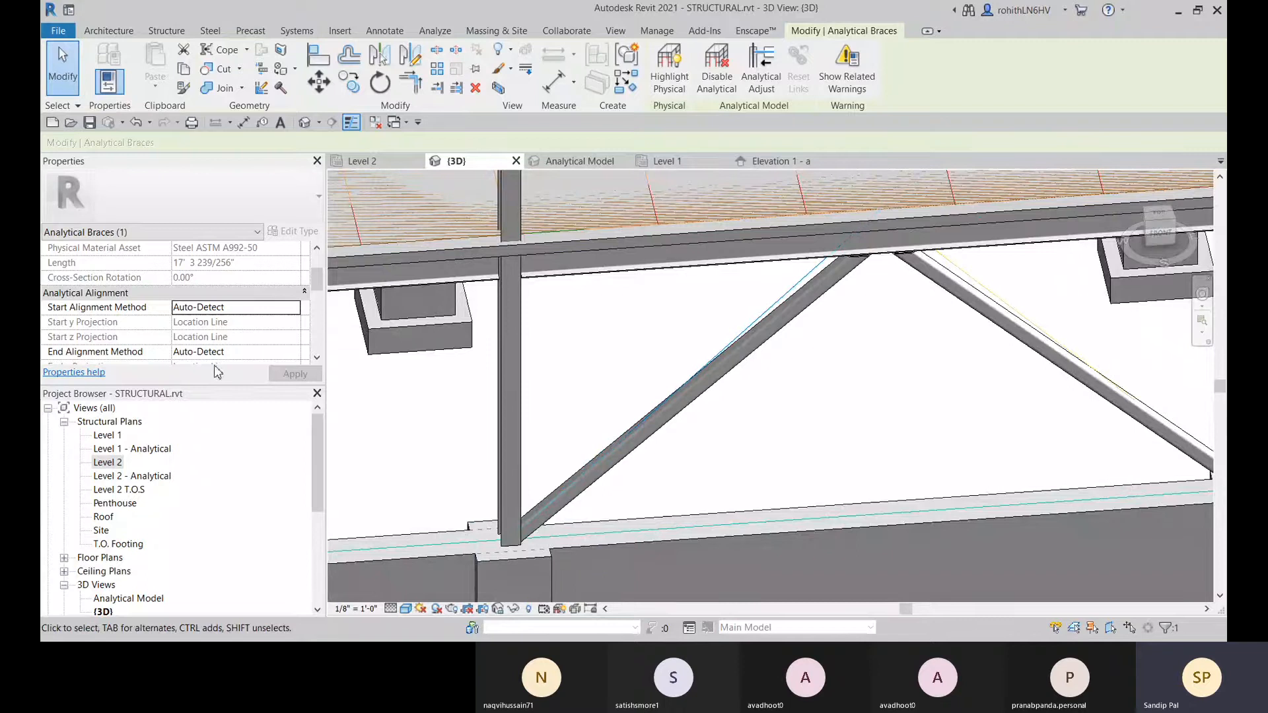
double_click(207, 308)
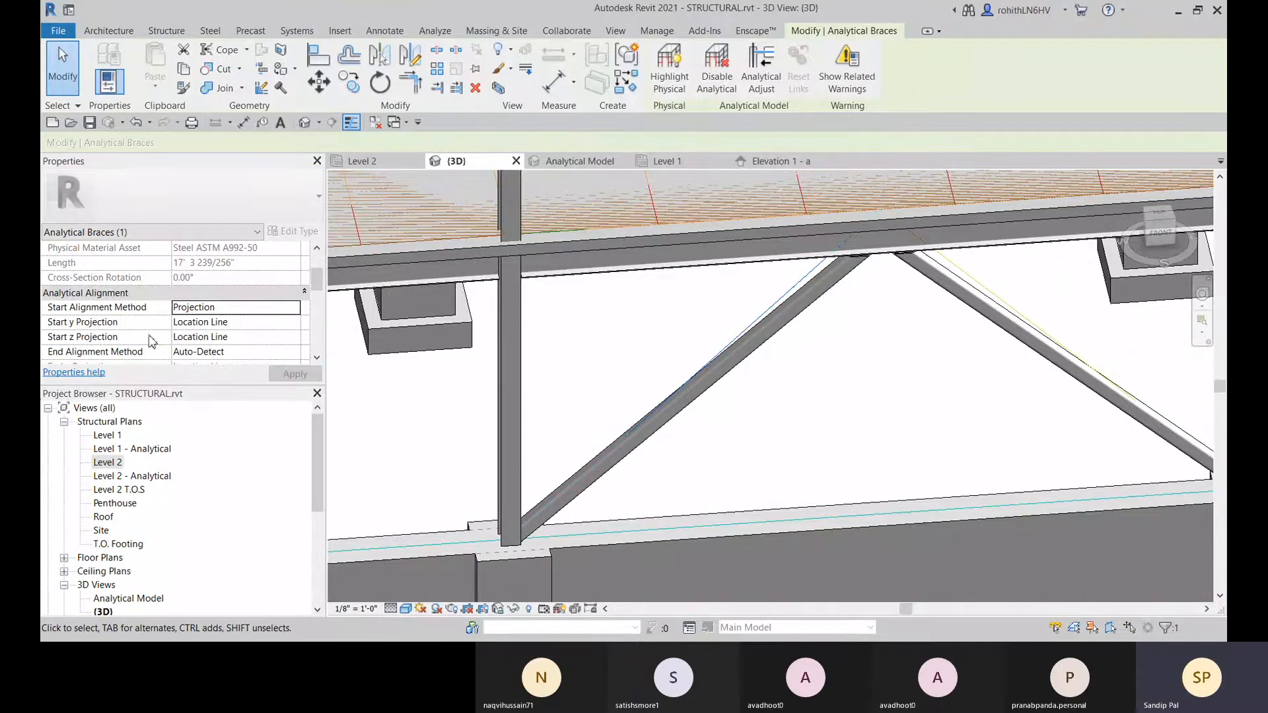
scroll(109, 310, "down", 1)
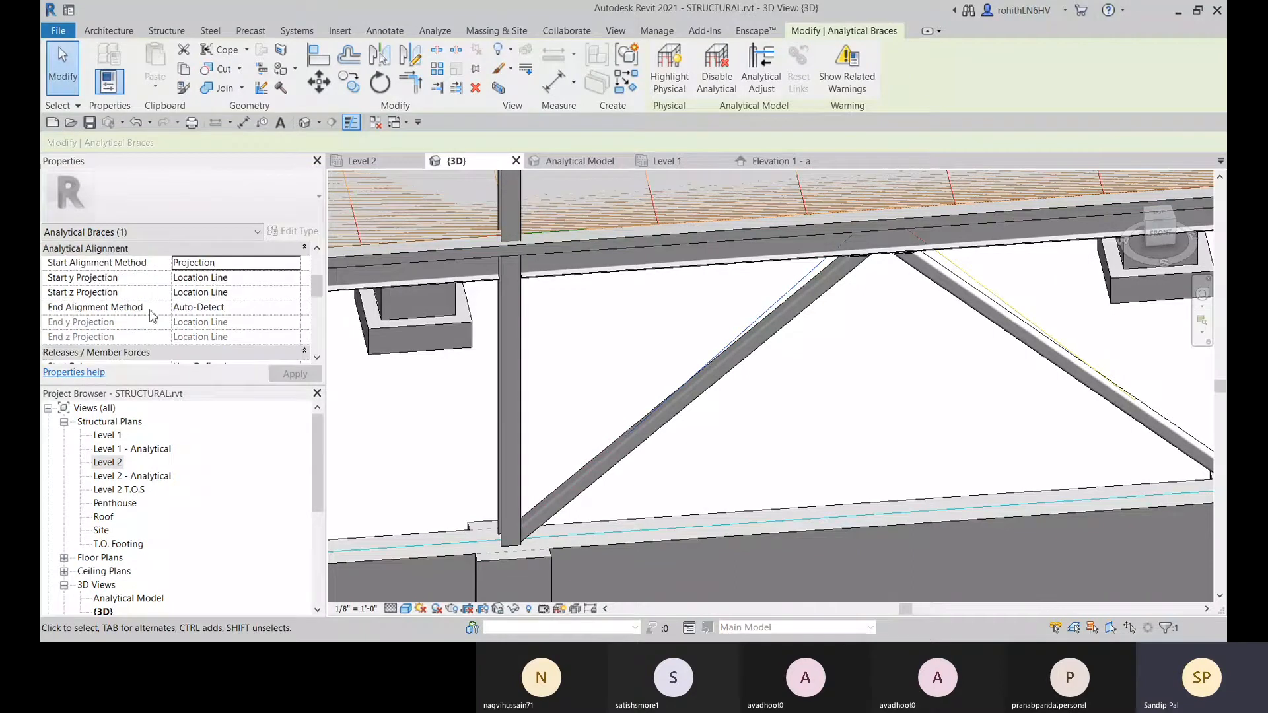
left_click(301, 309)
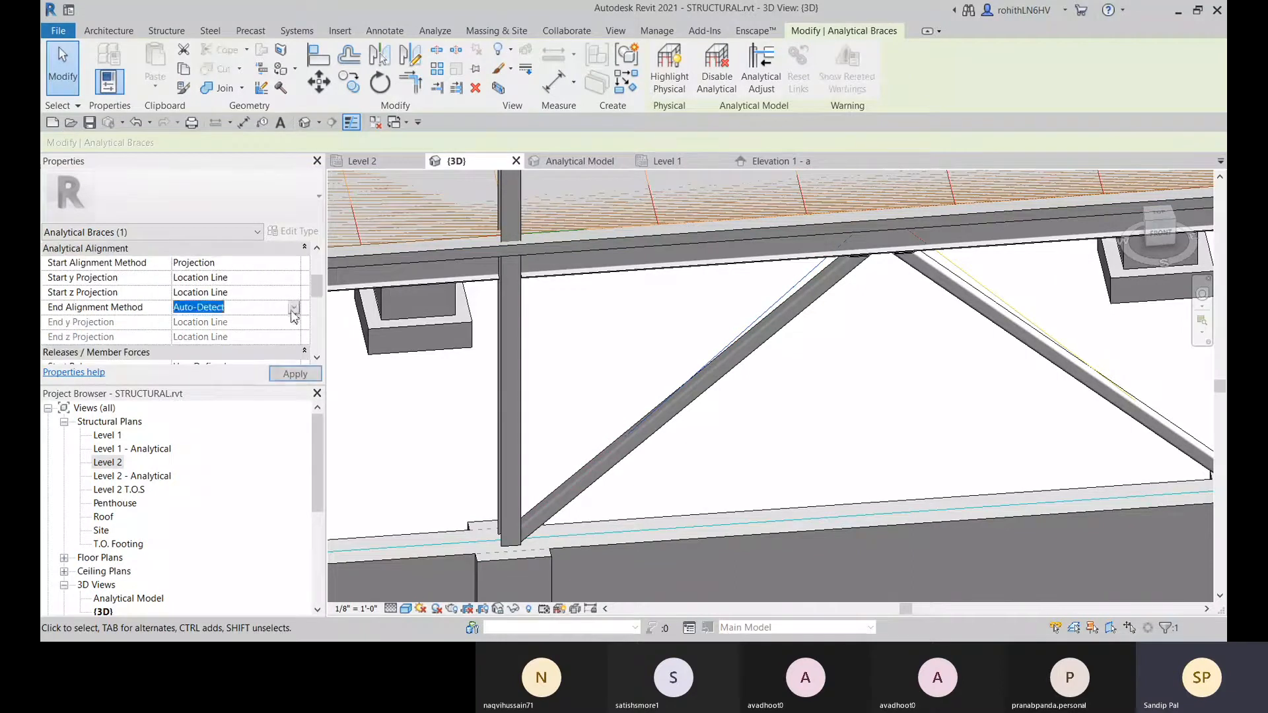
left_click(218, 336)
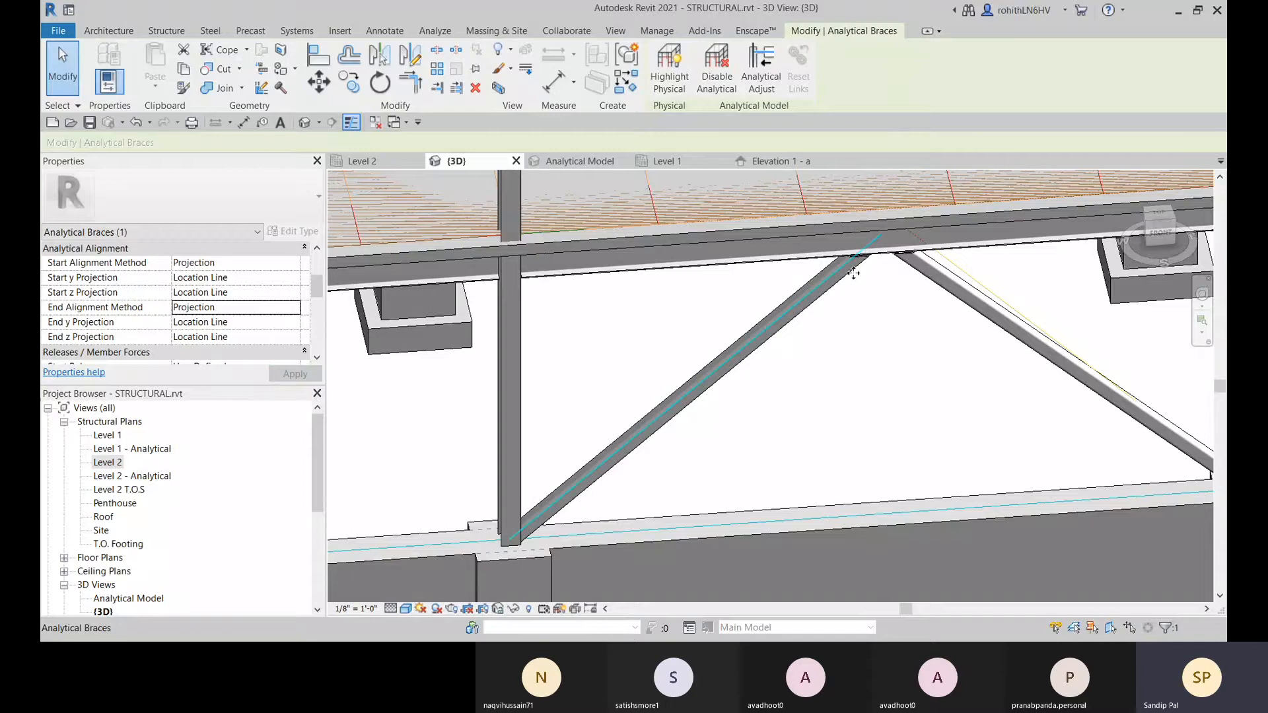
- Check the left brace's analytical line at the beam, and set the End Alignment Method of the right brace's analytical line to Projection
scroll(853, 273, "up", 4)
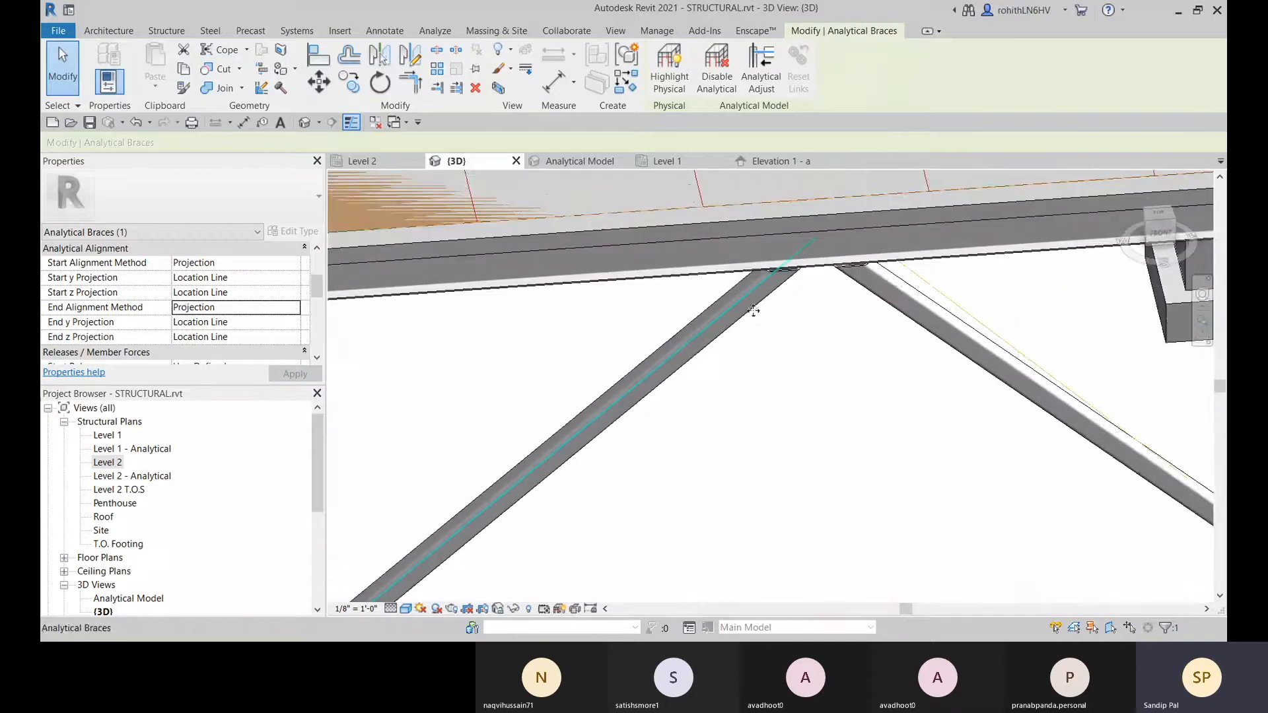
scroll(750, 309, "up", 3)
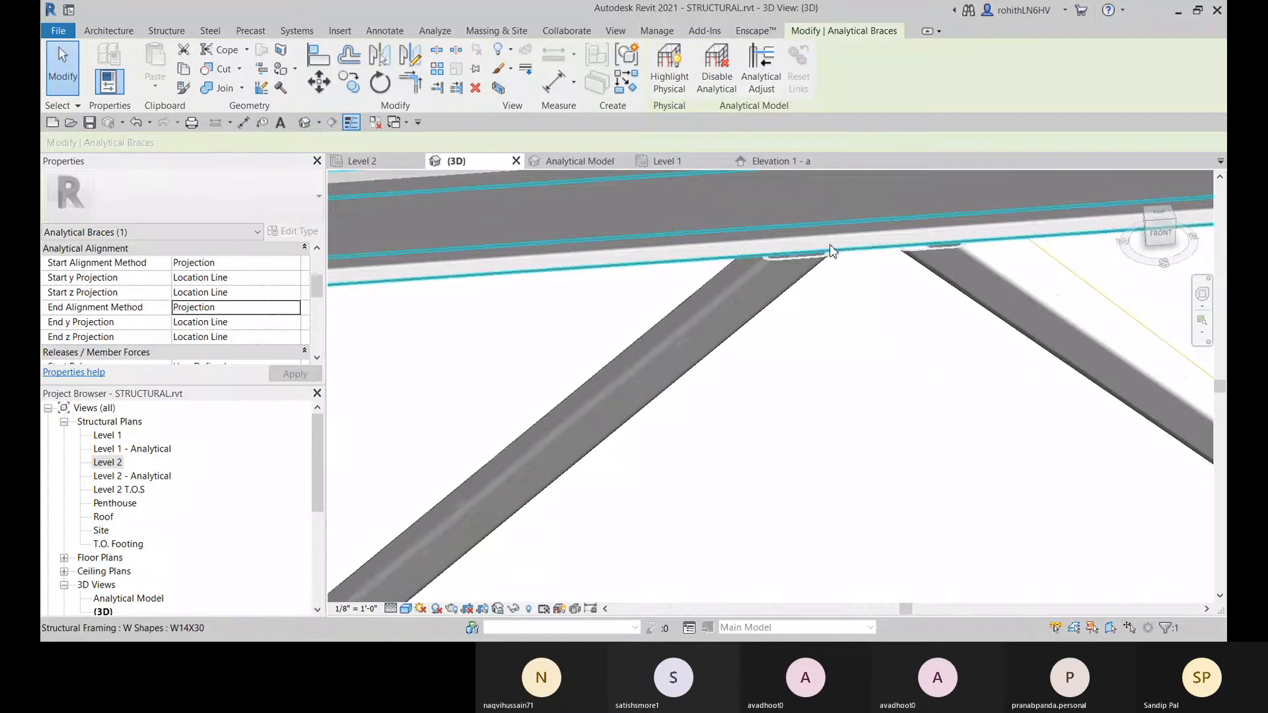
scroll(766, 261, "down", 1)
scroll(842, 235, "down", 2)
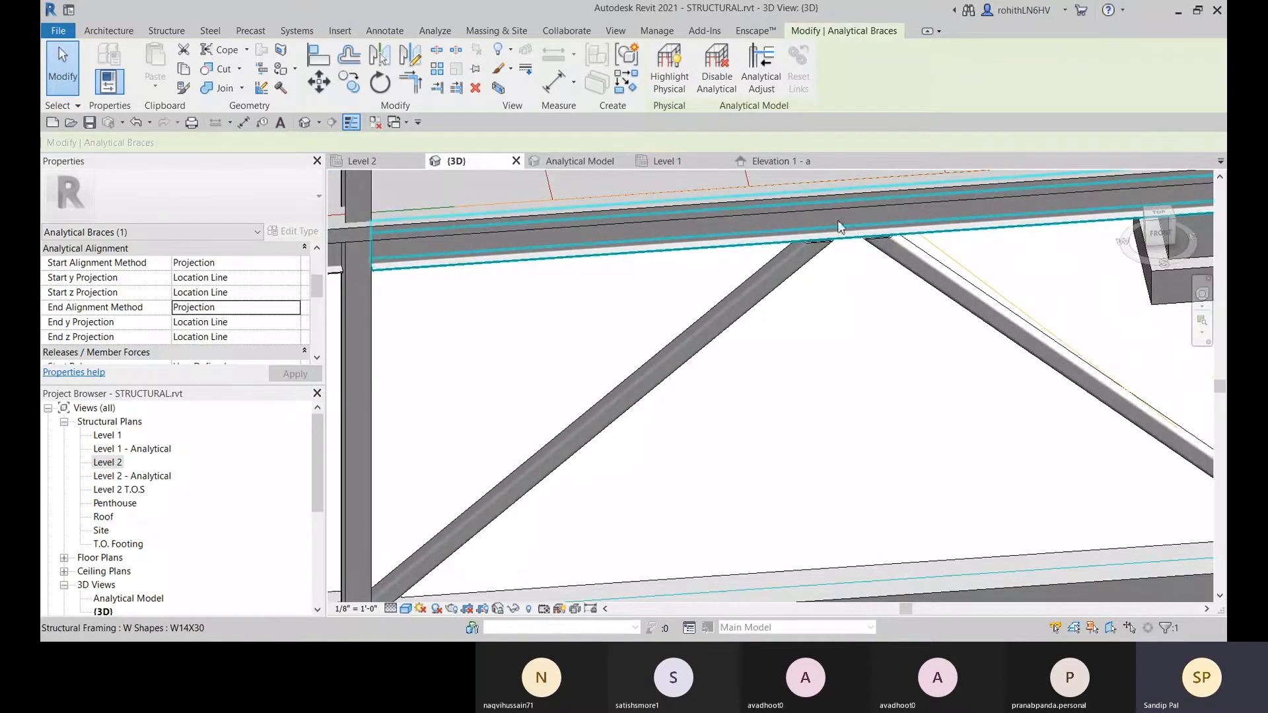
scroll(851, 264, "down", 3)
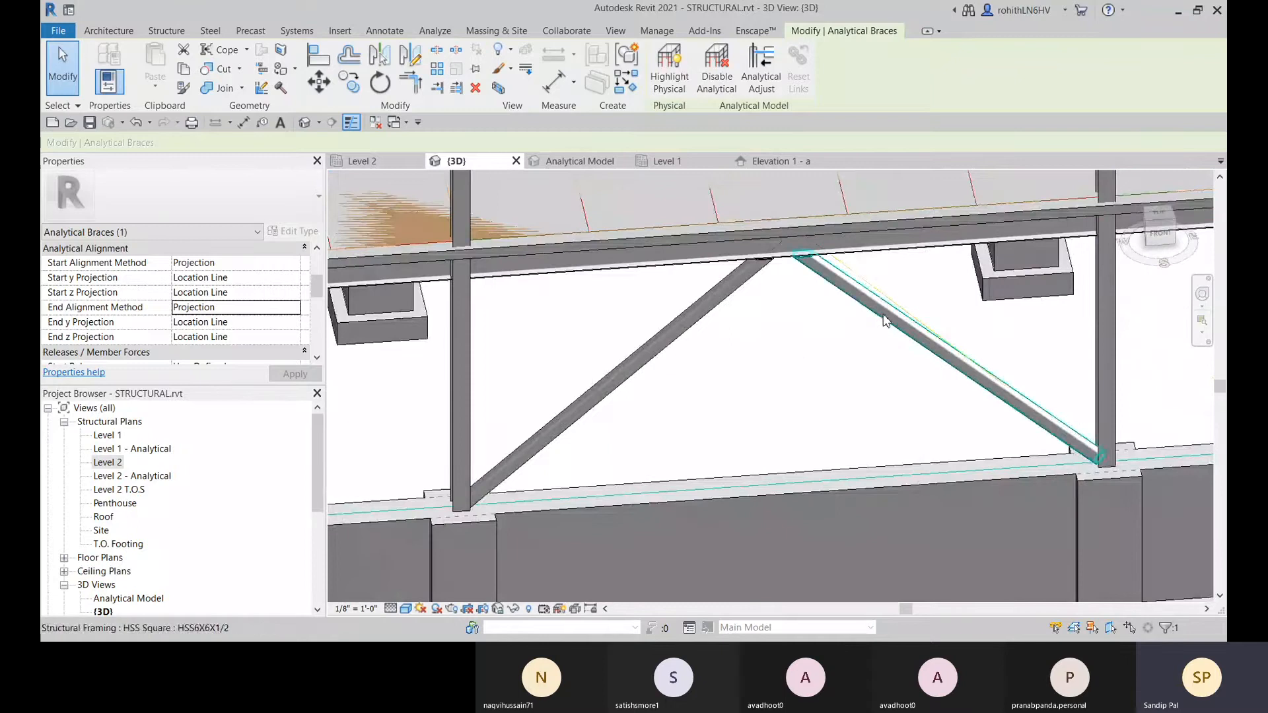
left_click(883, 315)
middle_click_drag(843, 339, 771, 385)
scroll(828, 335, "up", 3)
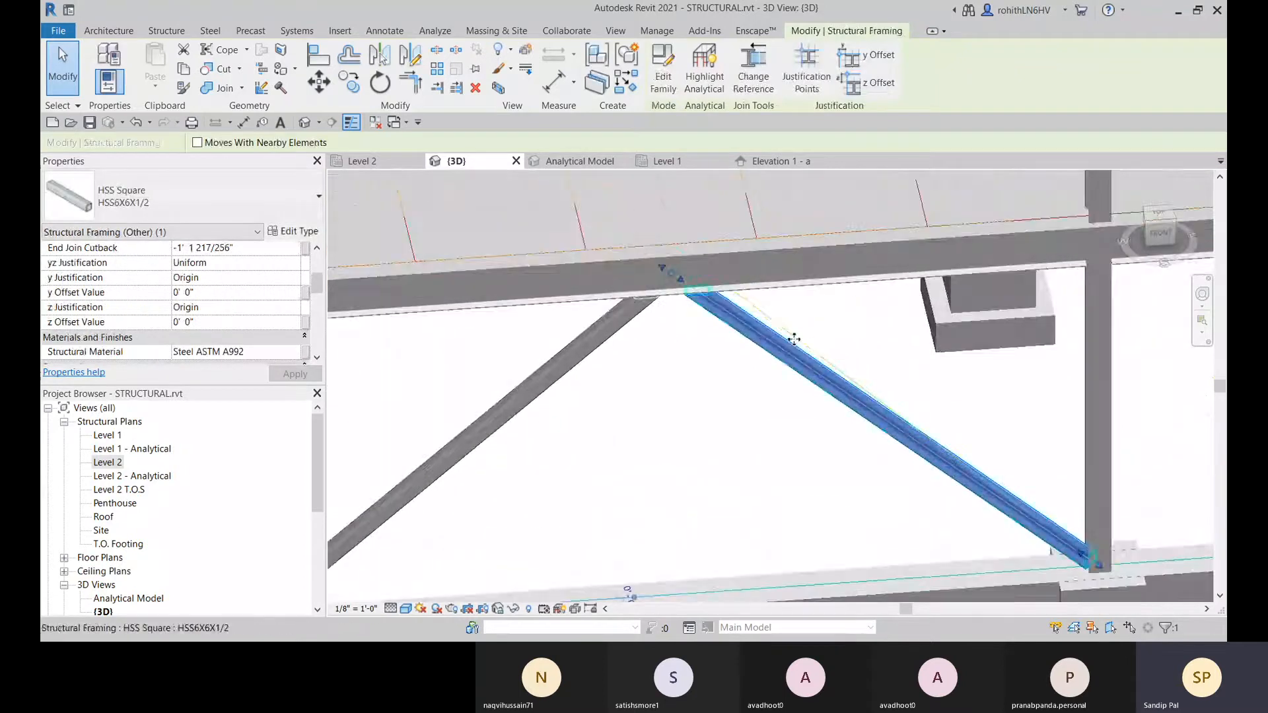
left_click(791, 329)
scroll(702, 314, "down", 2)
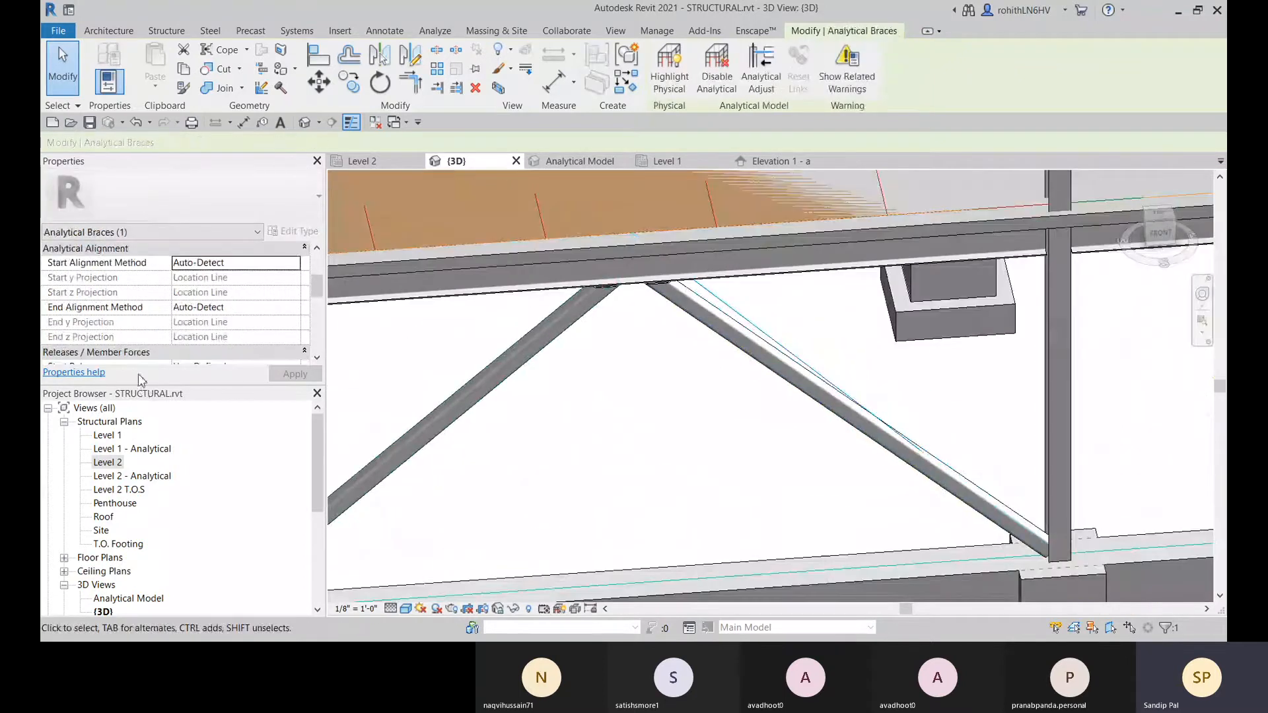
left_click(291, 307)
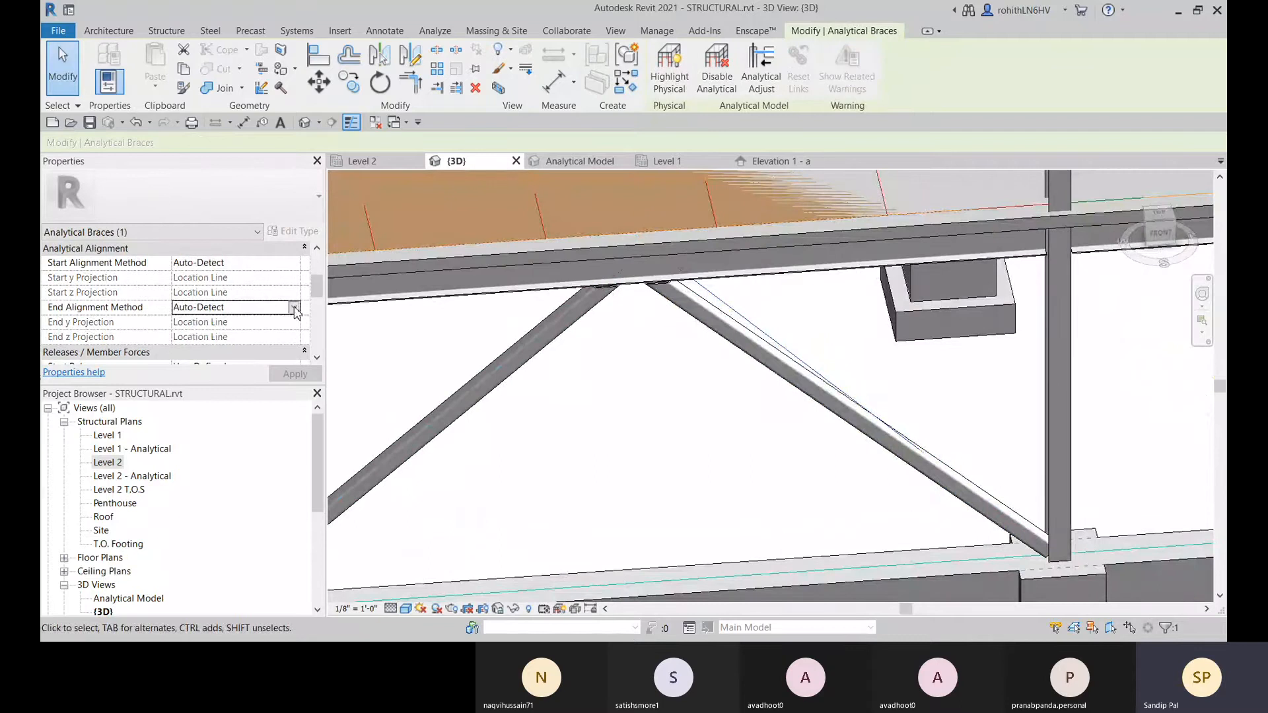
left_click(208, 338)
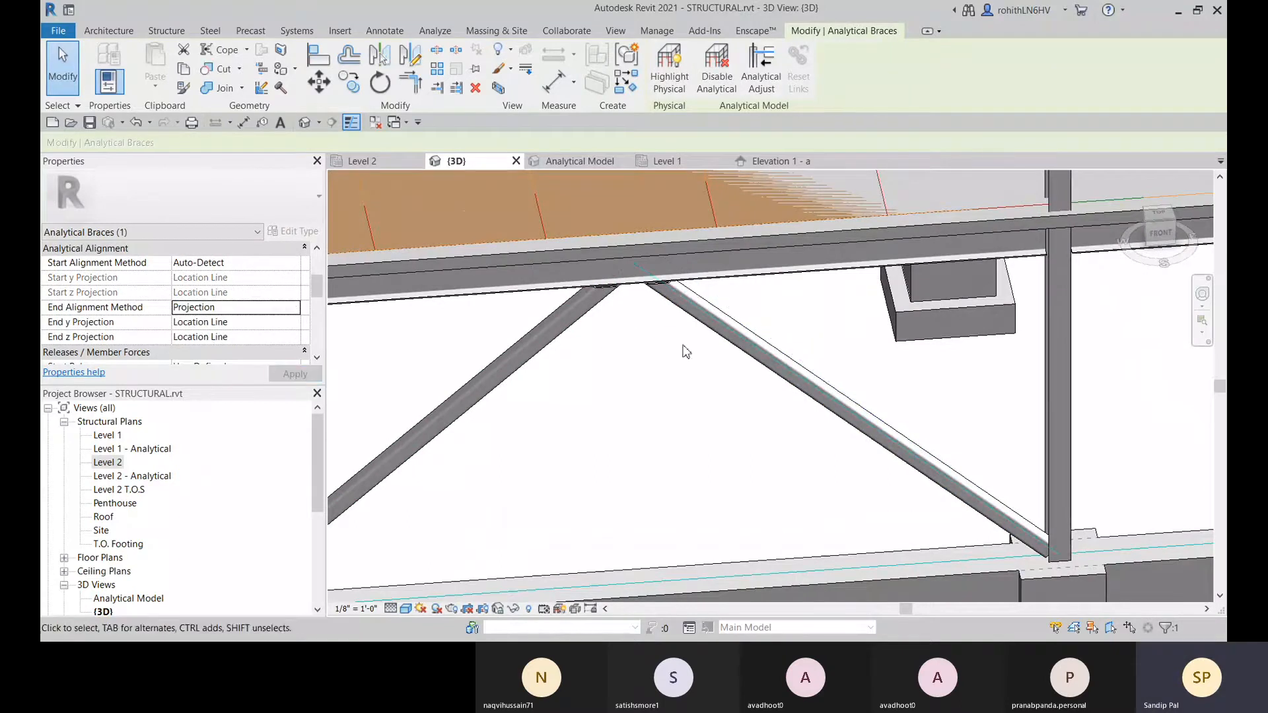
- Set the Start Alignment Method of the right brace's analytical line to Projection
scroll(651, 291, "up", 3)
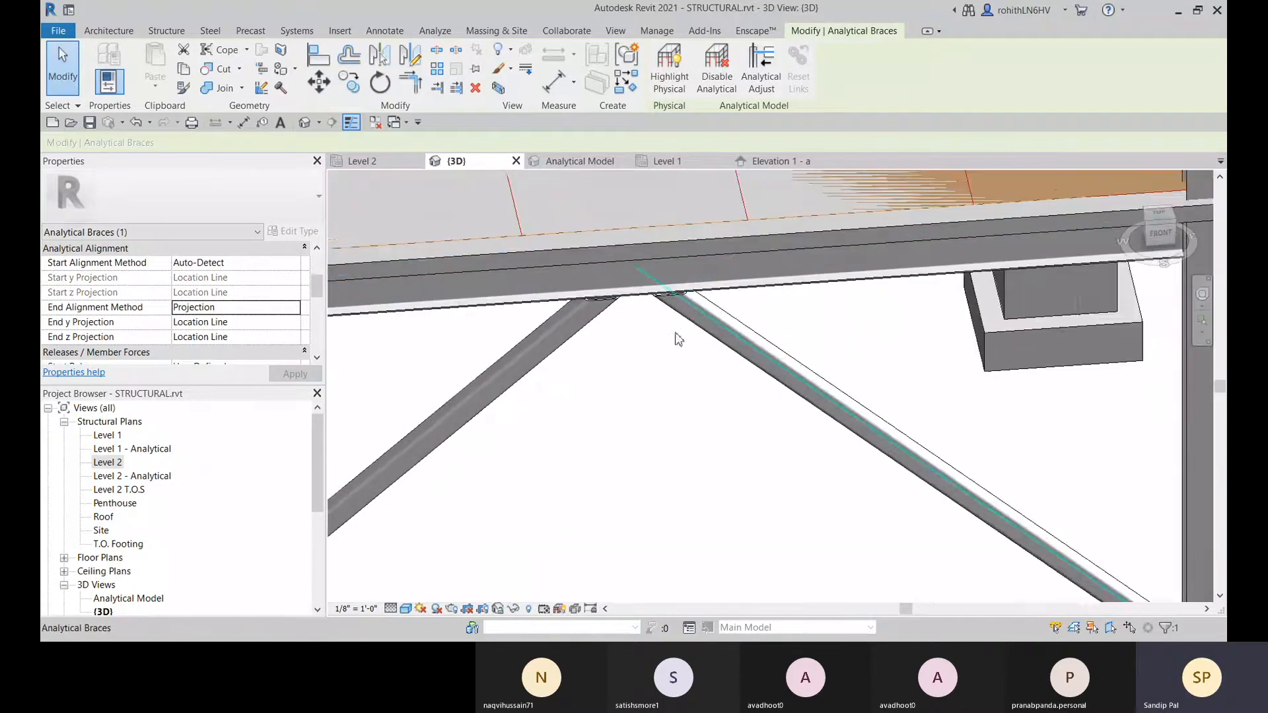
middle_click_drag(747, 428, 473, 323)
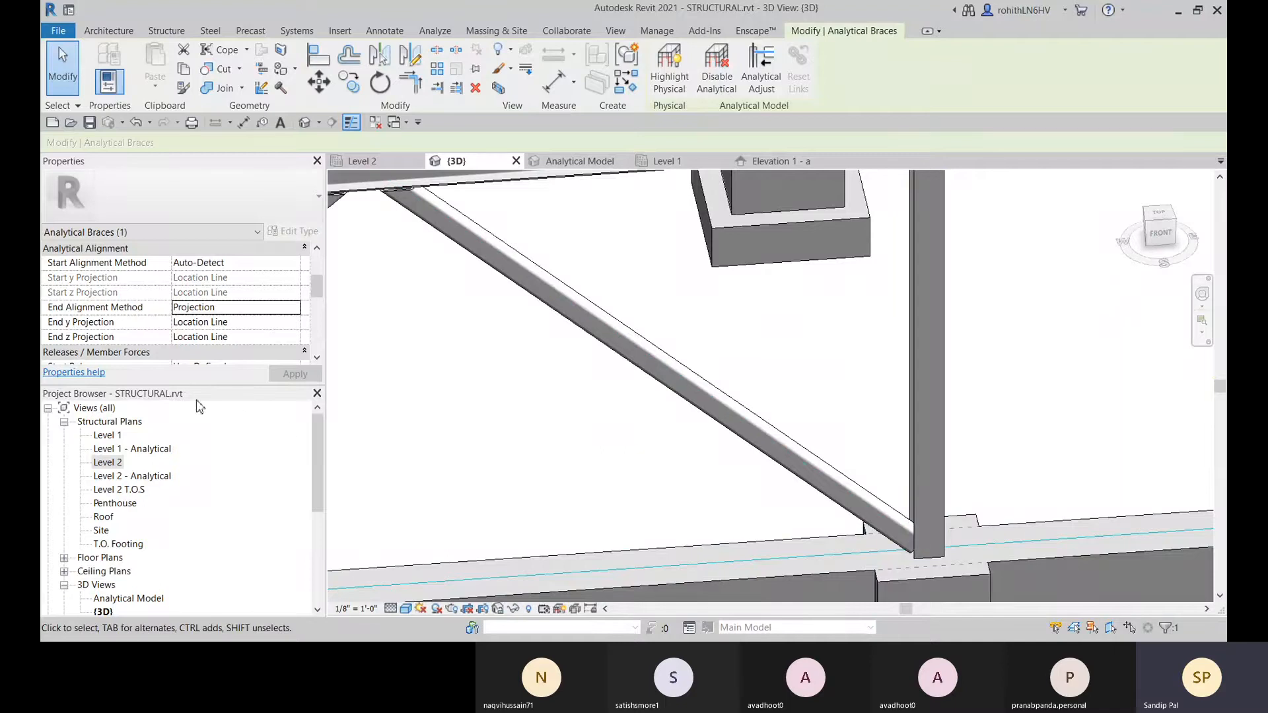
left_click(301, 264)
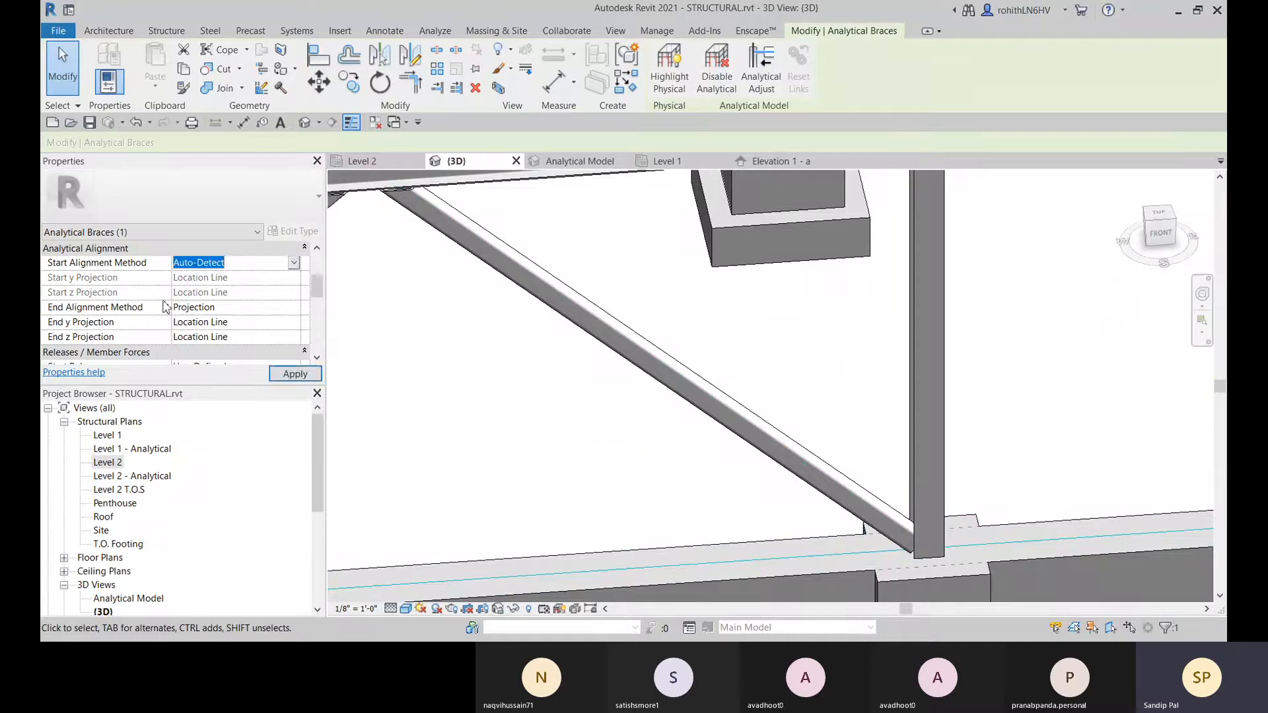
left_click(191, 294)
- Examine the right brace's base where it meets the W10X33 column and the foundation wall
middle_click_drag(754, 549, 920, 510)
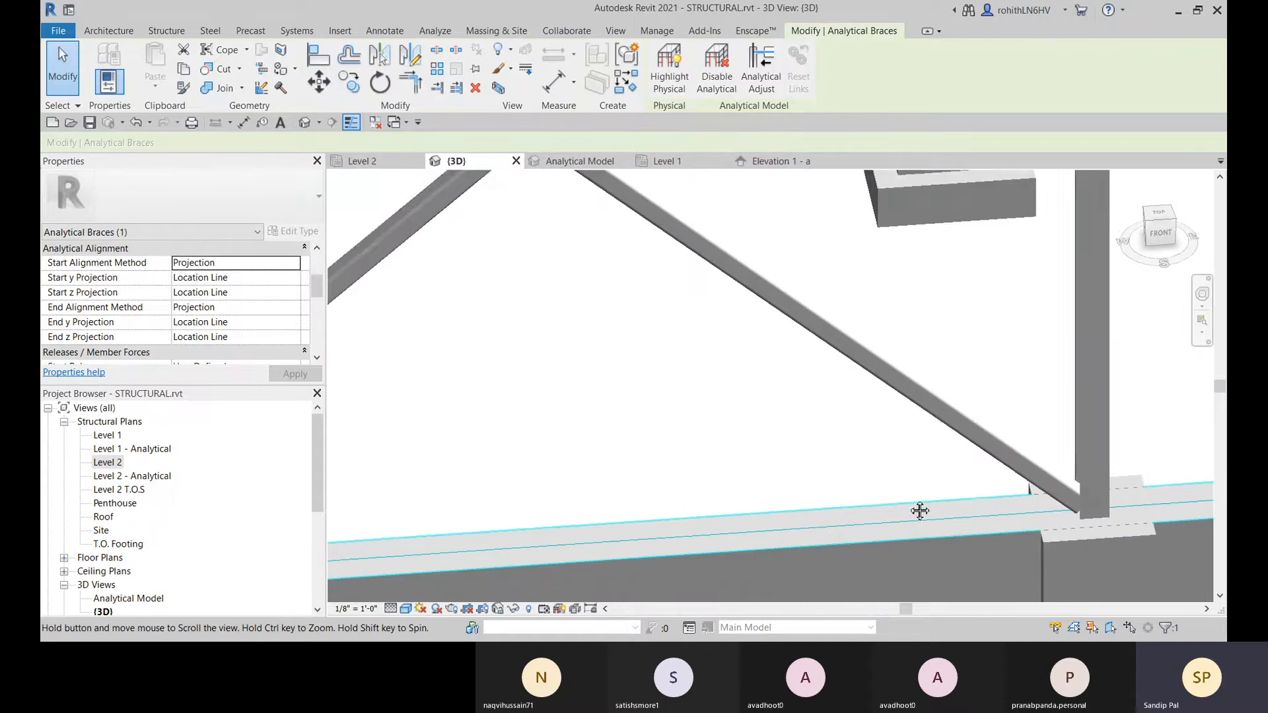
middle_click_drag(776, 454, 739, 413, "shift")
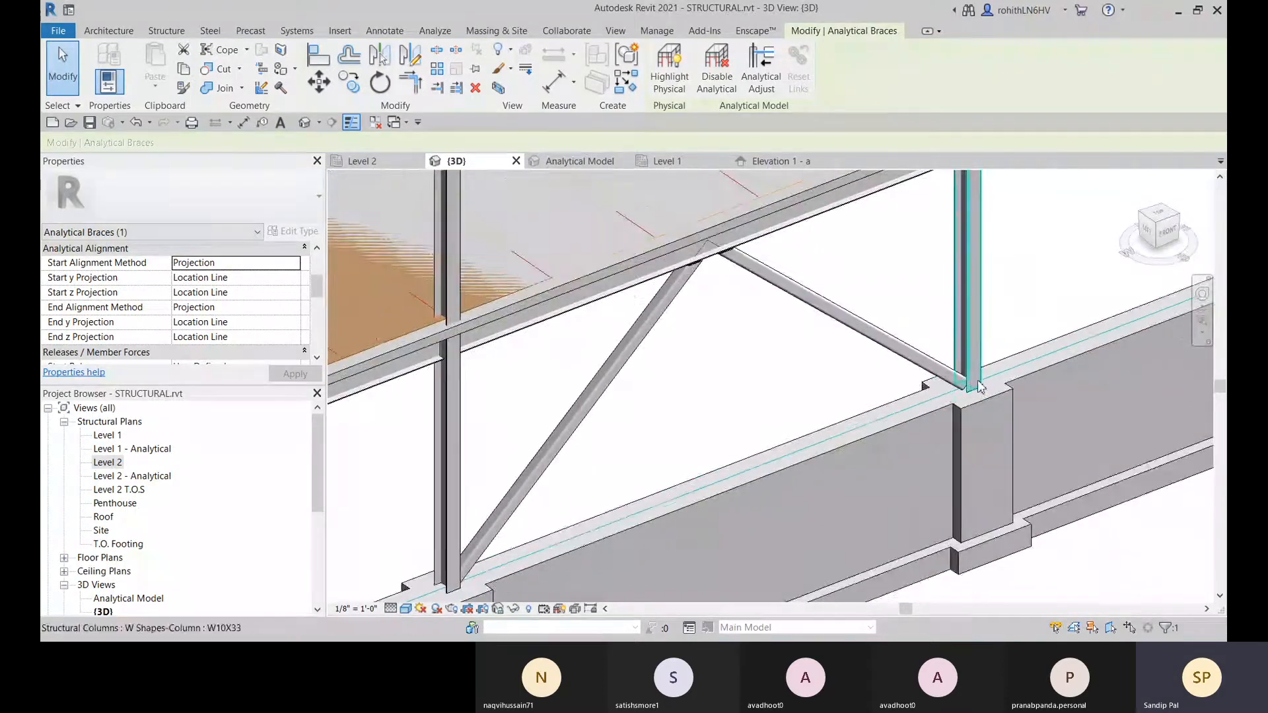
scroll(978, 386, "up", 5)
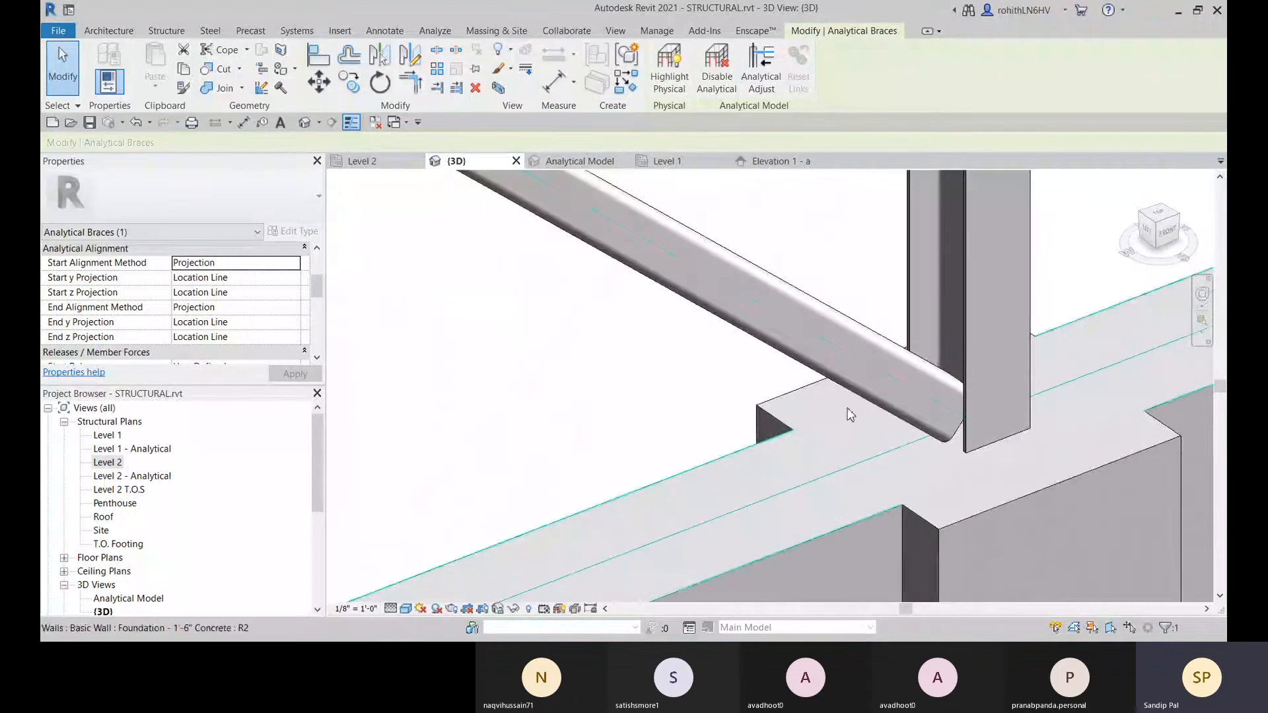
scroll(970, 441, "down", 4)
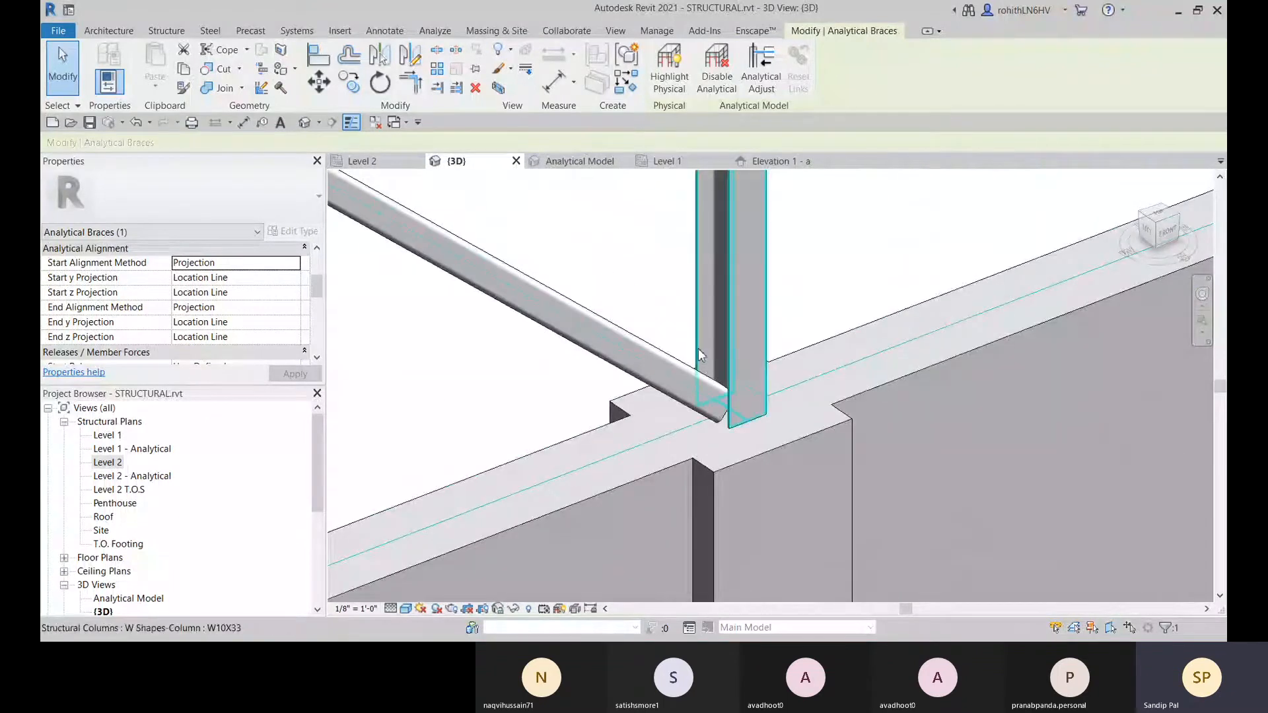
scroll(680, 361, "down", 2)
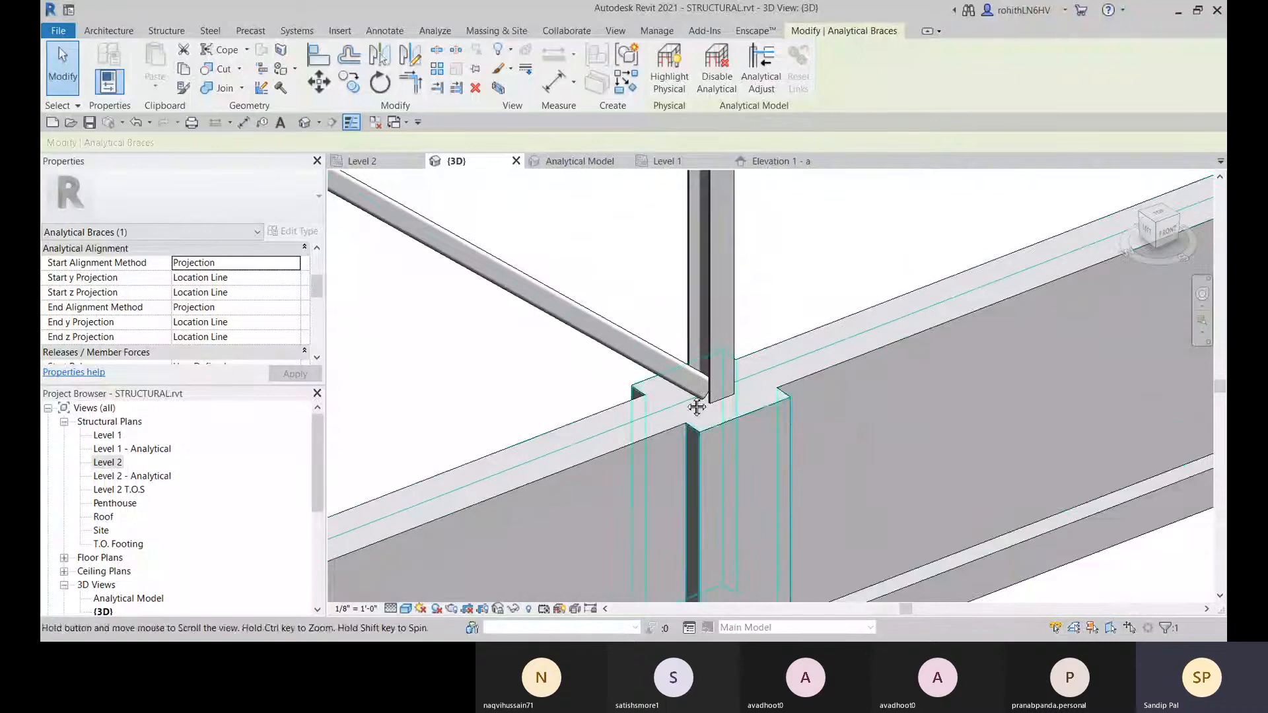
middle_click_drag(698, 407, 943, 451)
scroll(598, 323, "down", 1)
scroll(600, 328, "down", 3)
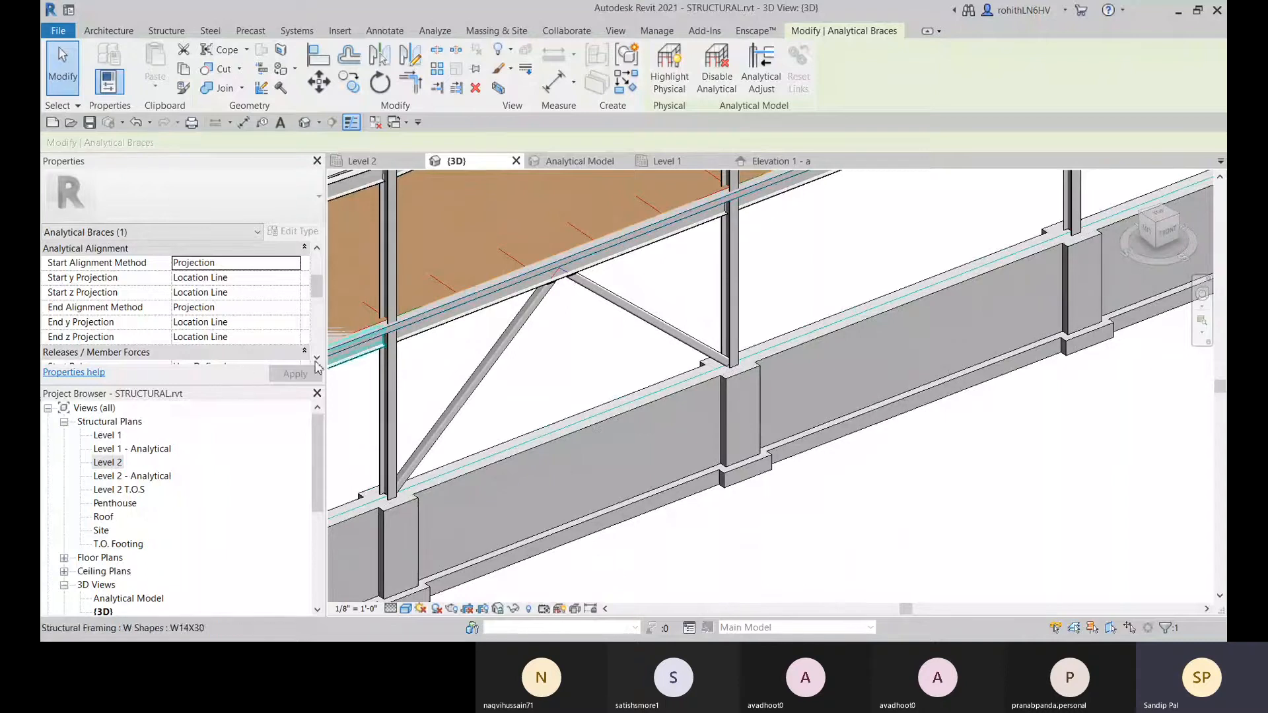
- Clear the selection and examine both braces within the surrounding building frame
scroll(632, 313, "up", 2)
scroll(632, 313, "down", 2)
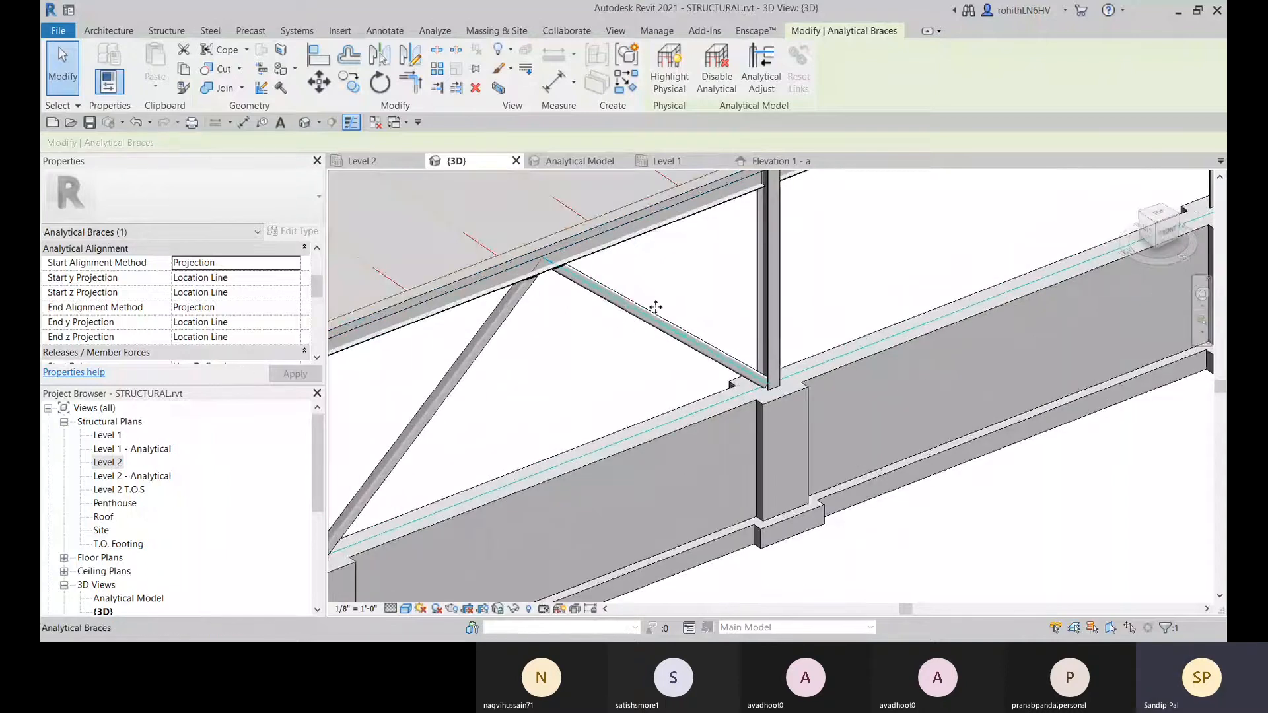
middle_click_drag(586, 362, 733, 326)
scroll(686, 334, "down", 4)
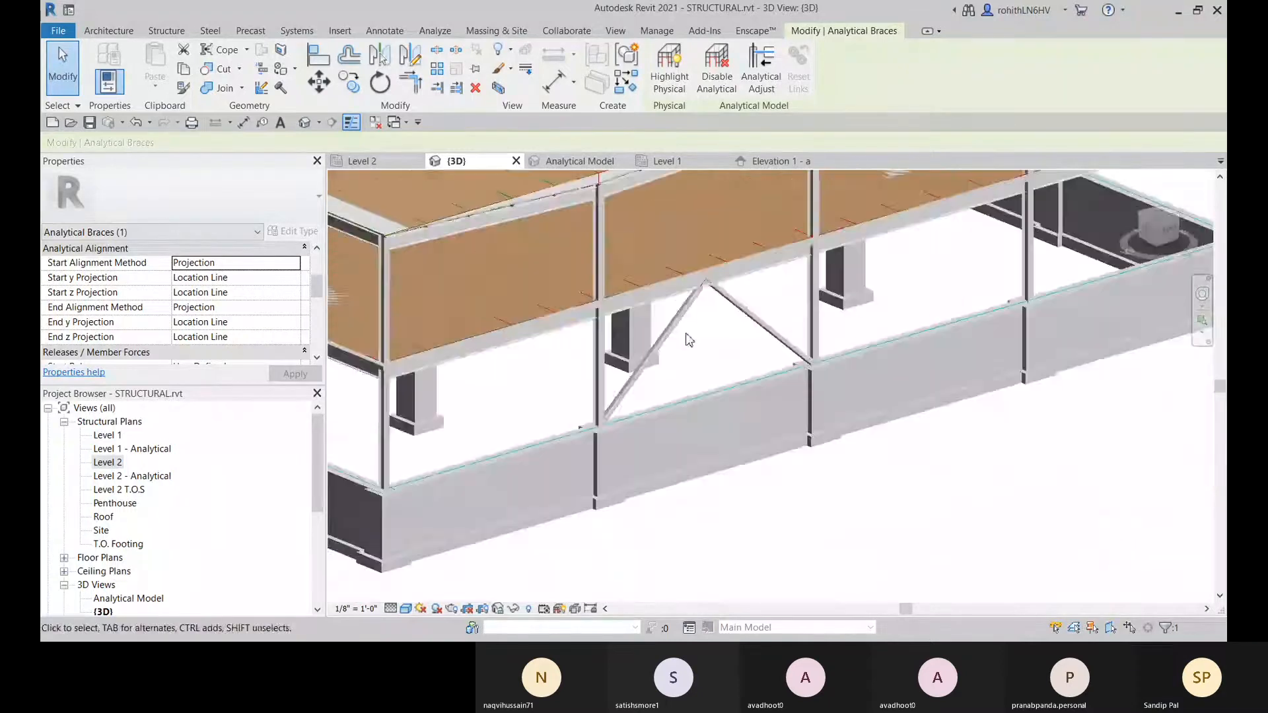
left_click(814, 437)
middle_click_drag(743, 473, 817, 448)
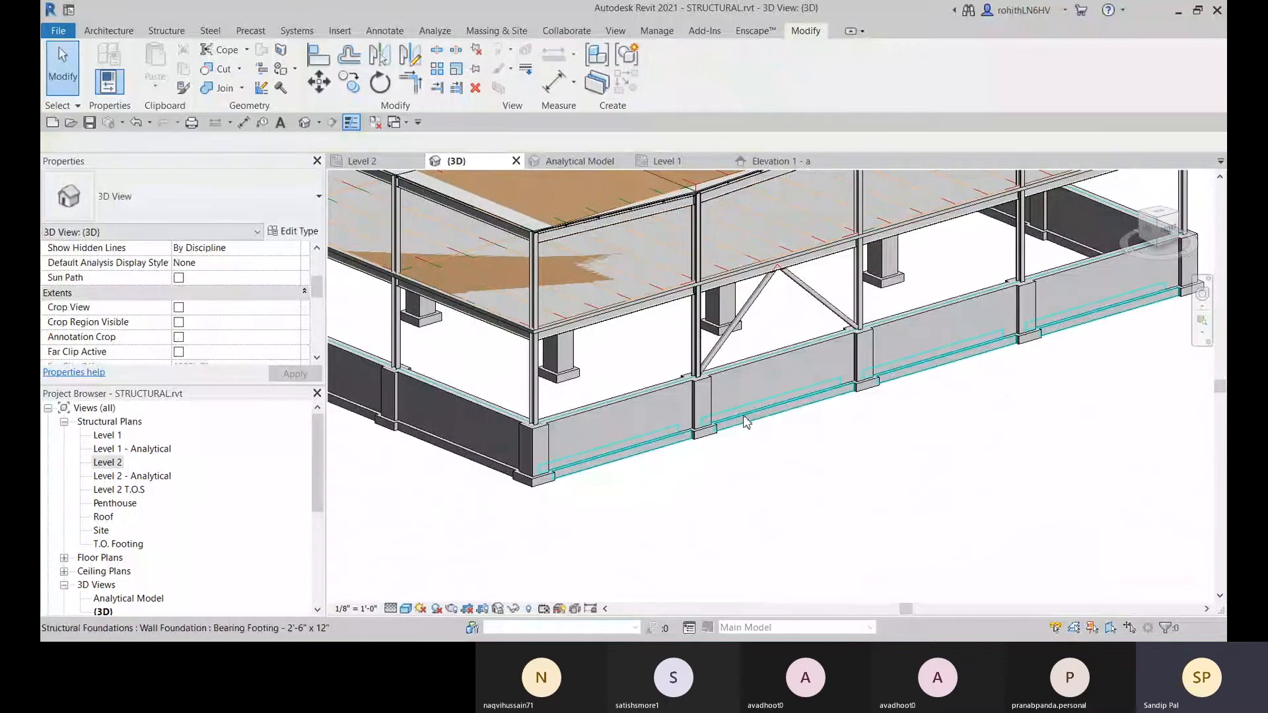
middle_click_drag(581, 515, 680, 515, "shift")
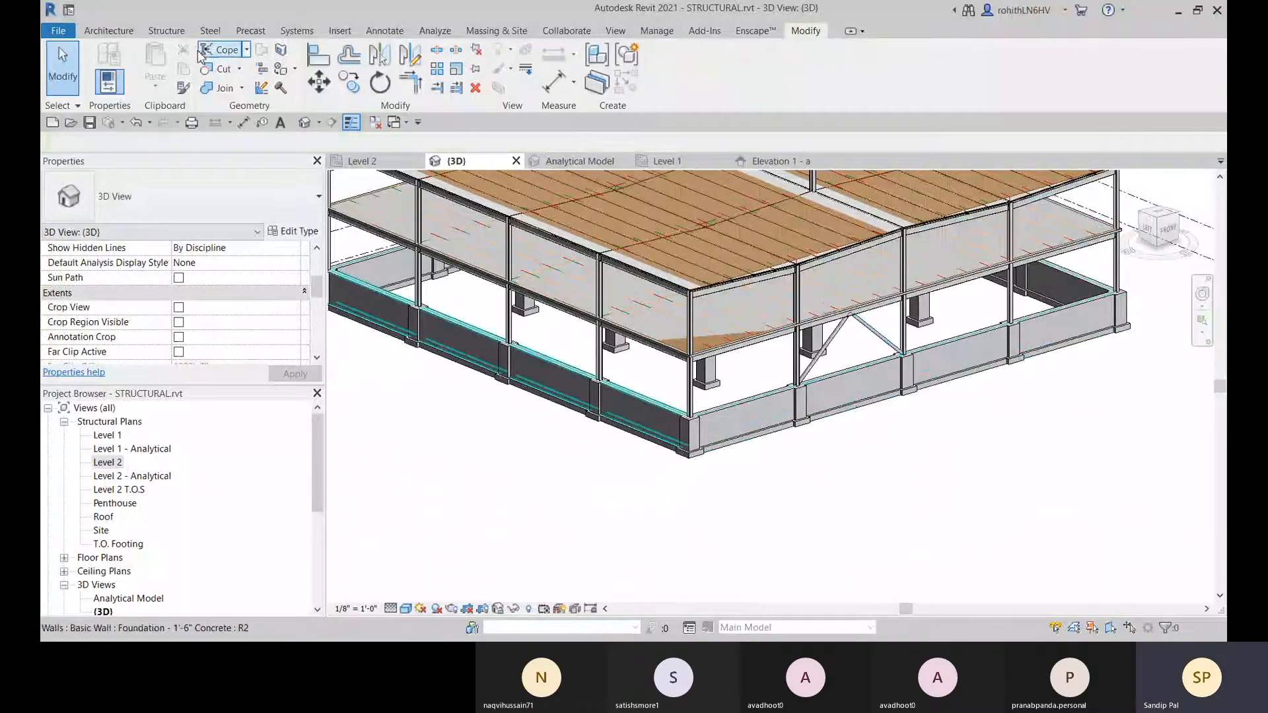
left_click(173, 33)
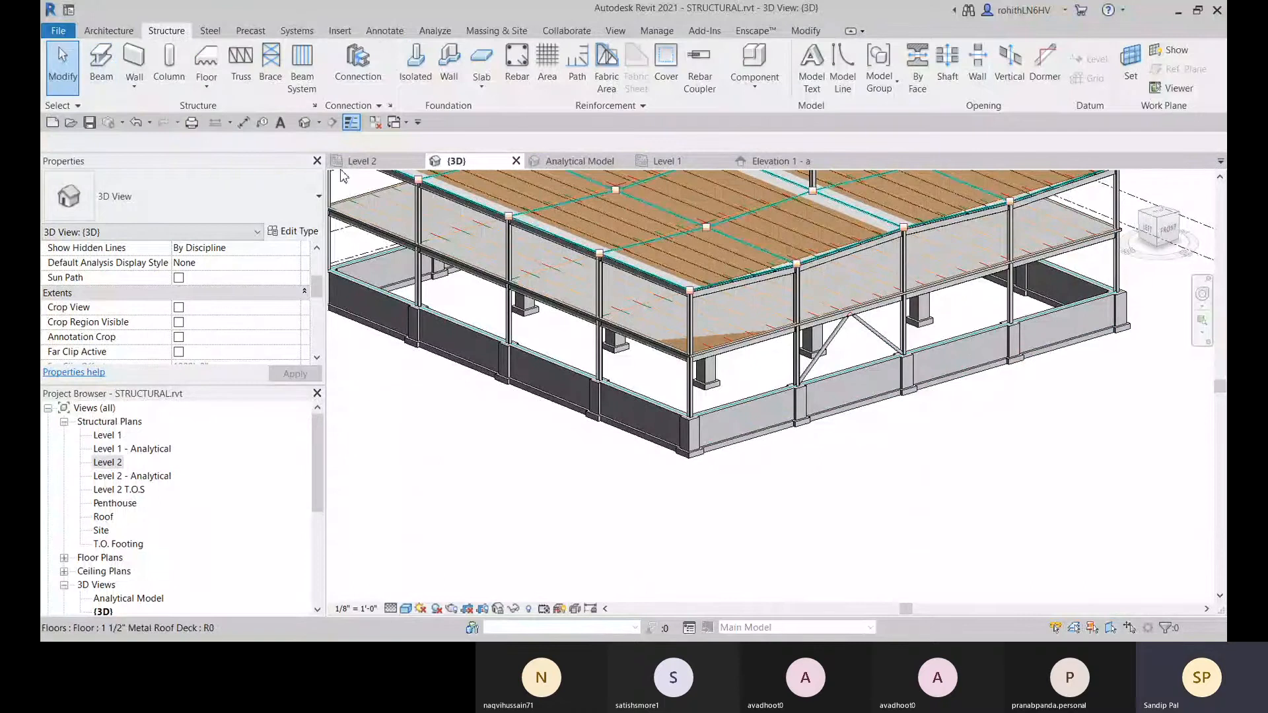
middle_click_drag(876, 350, 990, 400)
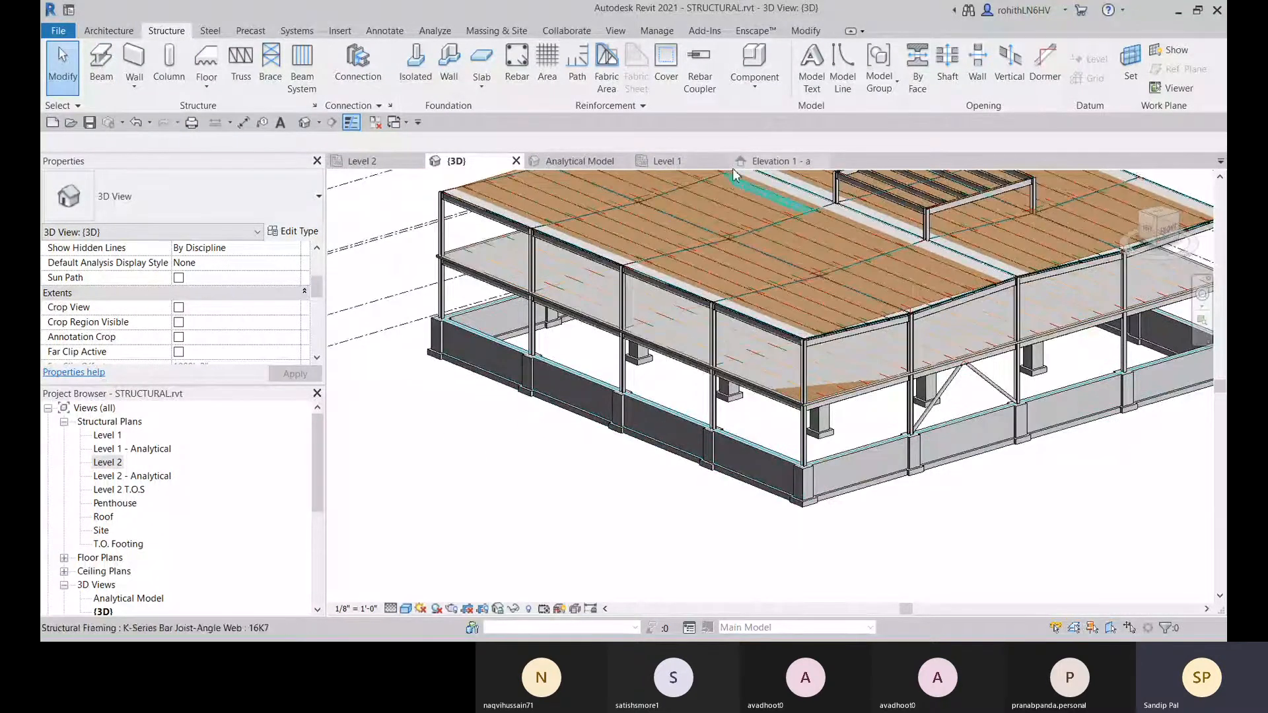
- Open the Analytical Model view, examine the braced side, and select its corner analytical column
left_click(572, 162)
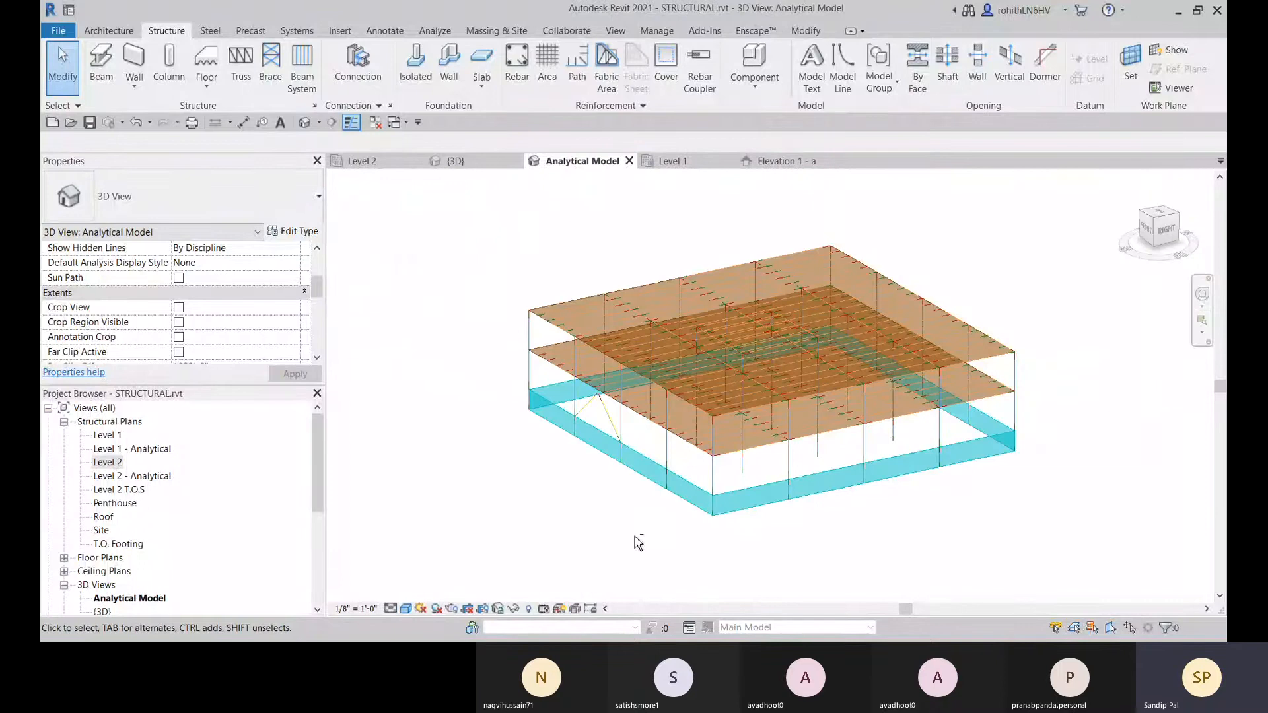
middle_click_drag(638, 543, 648, 543, "shift")
scroll(562, 460, "up", 4)
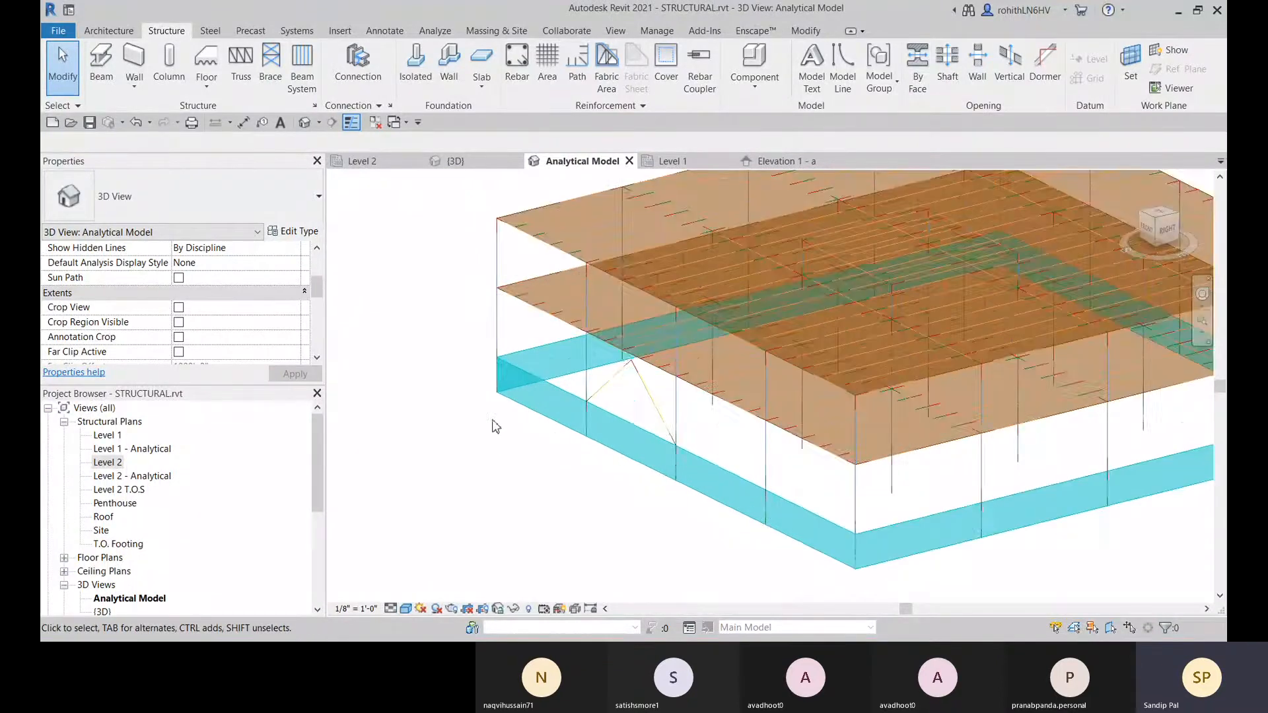
left_click(500, 316)
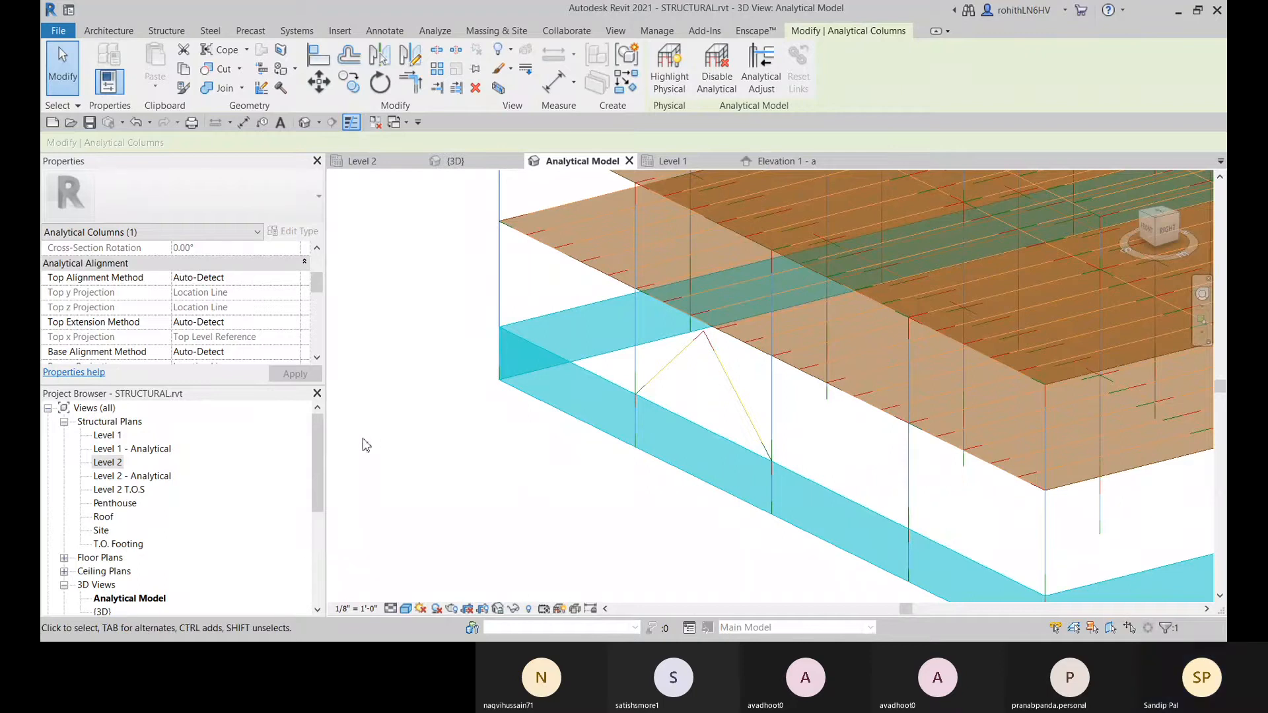
- Start placing point boundary conditions with the Fixed state and the orientation set to Project, dismissing the save reminder
left_click(449, 33)
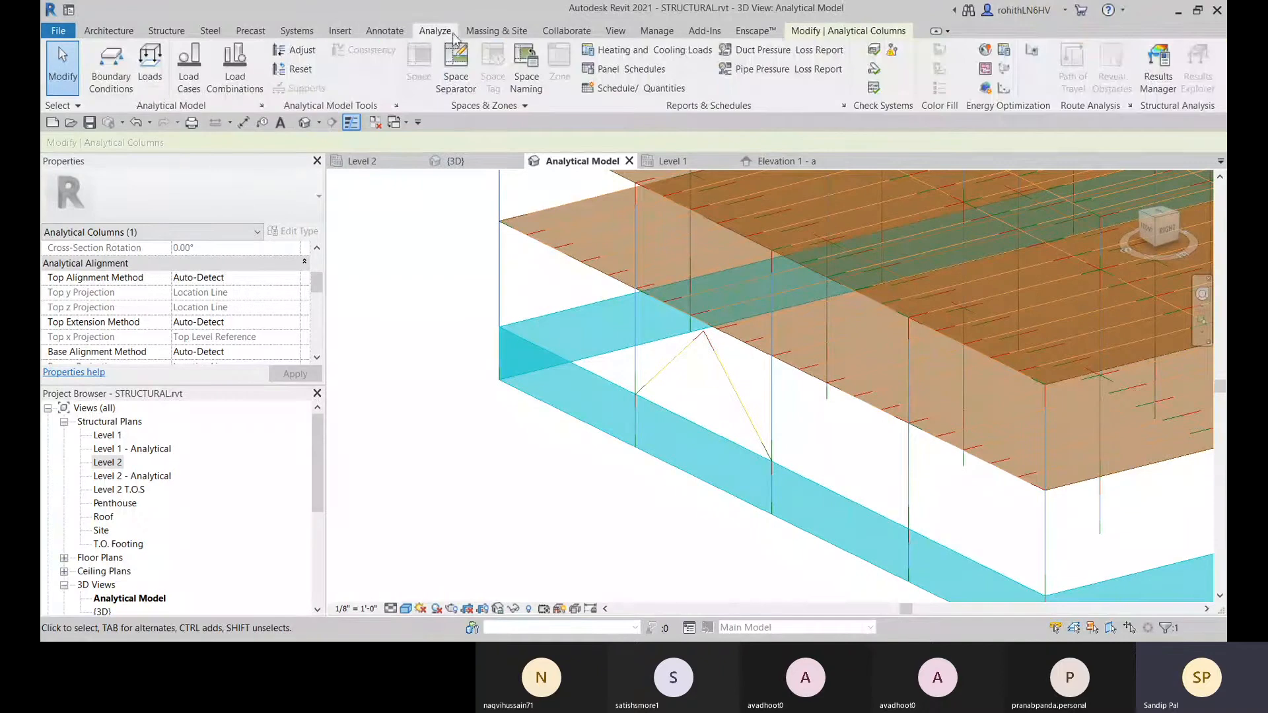
left_click(112, 78)
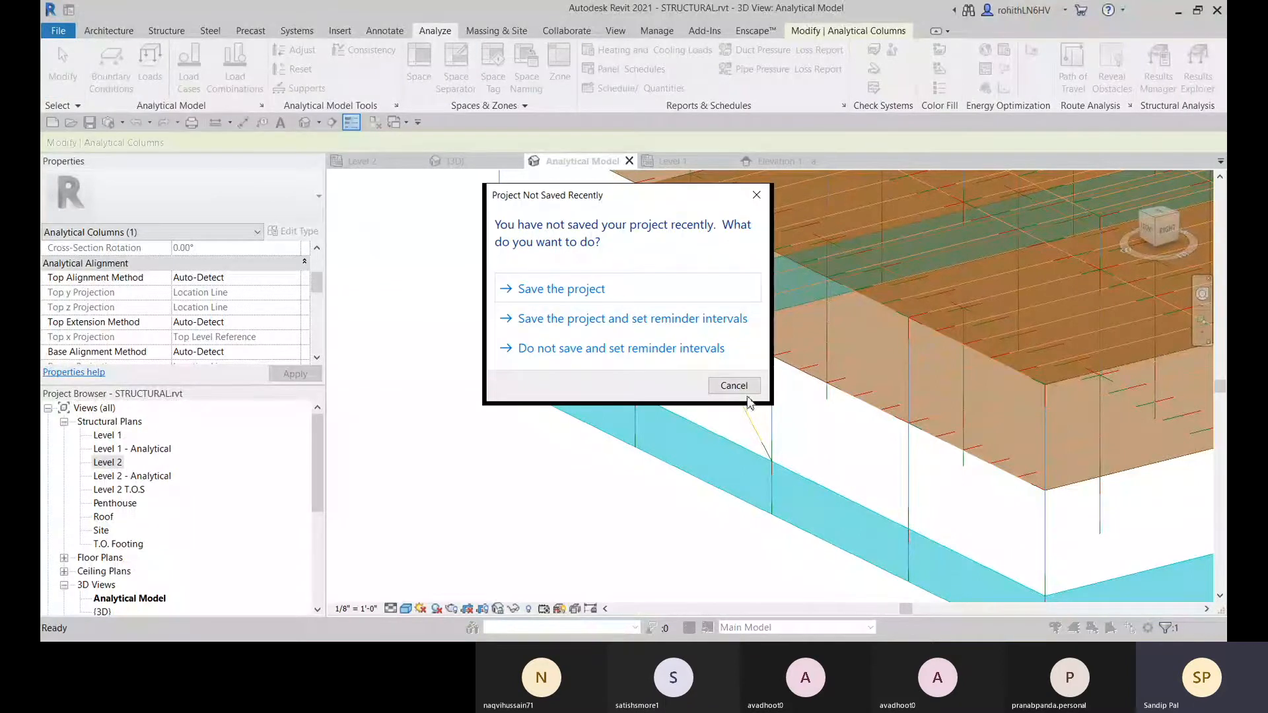
left_click(744, 389)
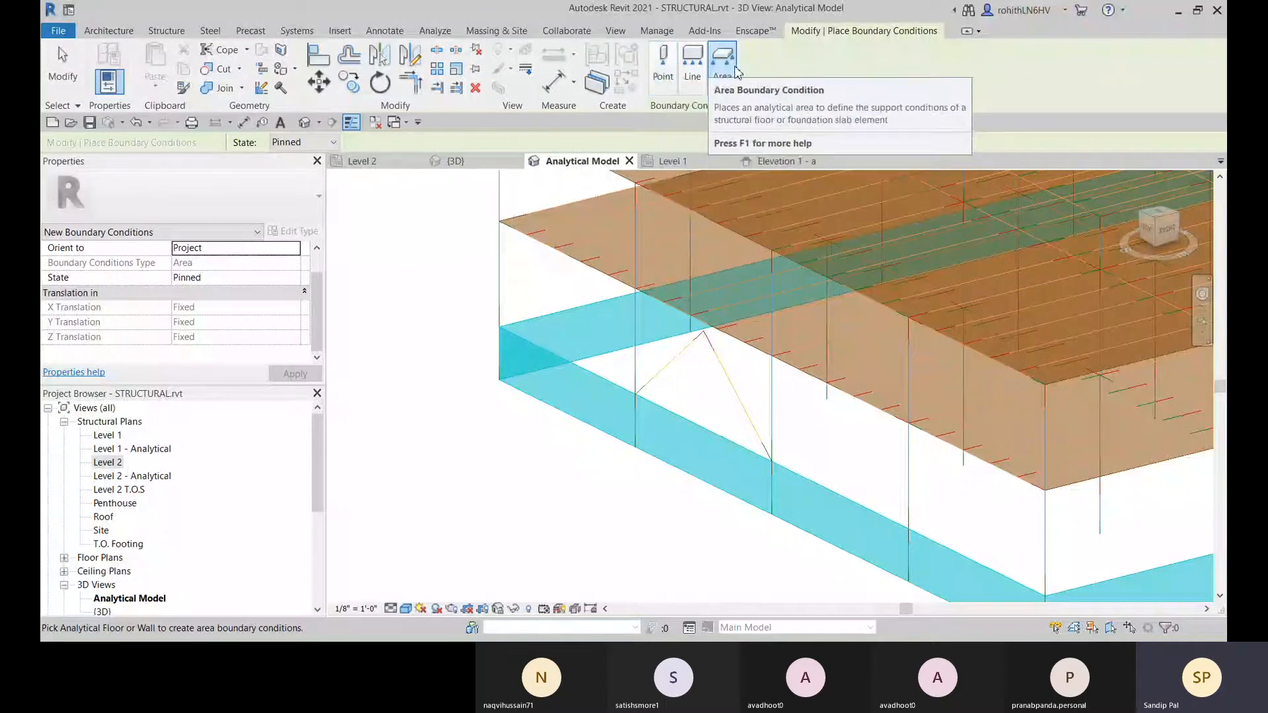
left_click(663, 73)
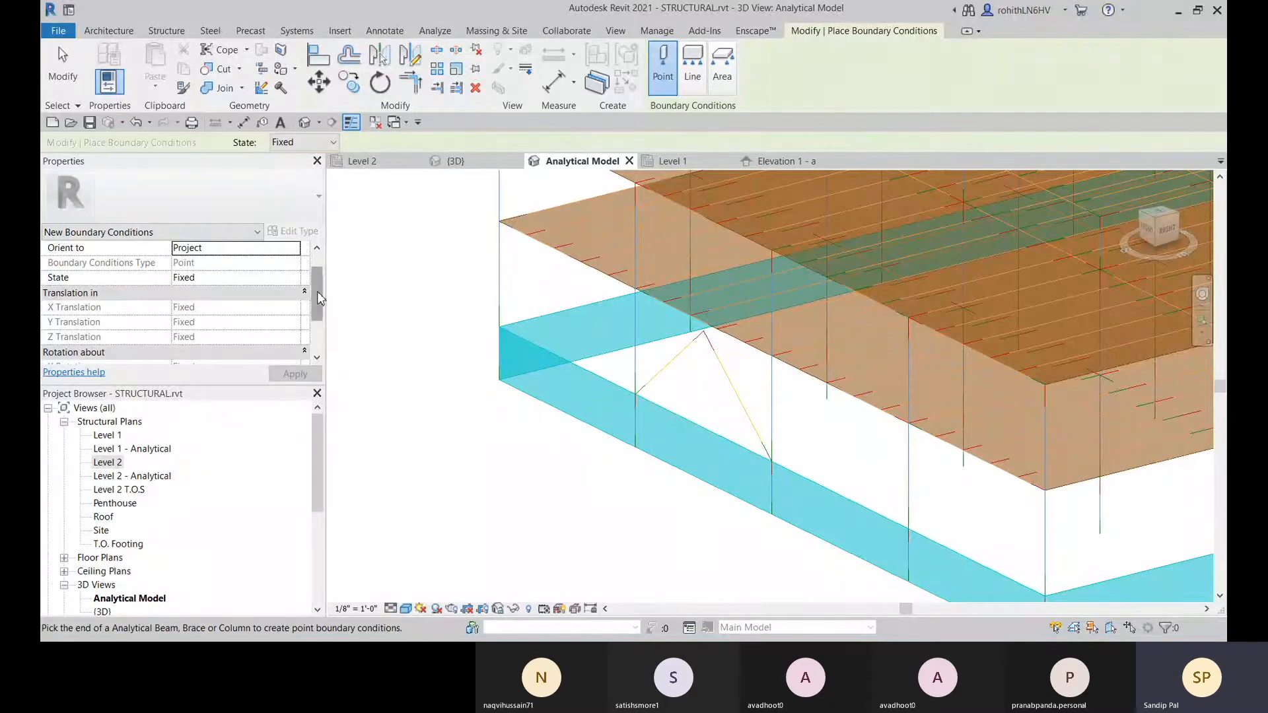
left_click(295, 280)
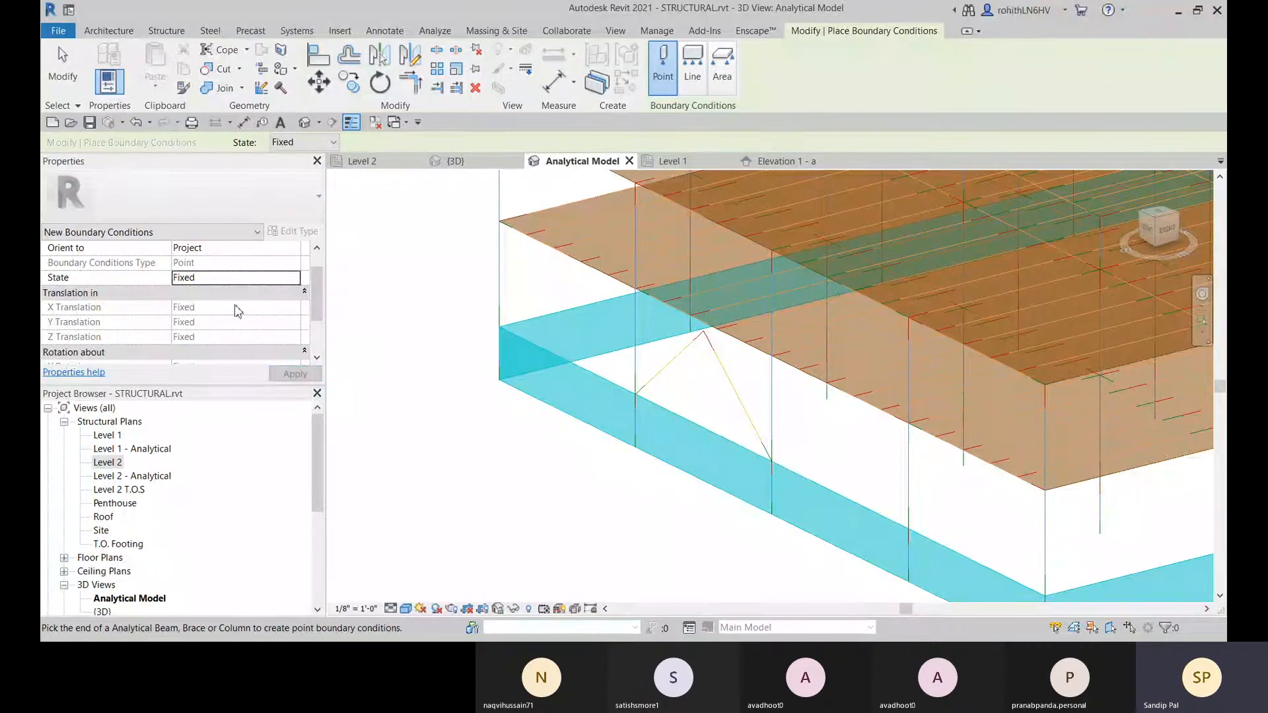
left_click(297, 252)
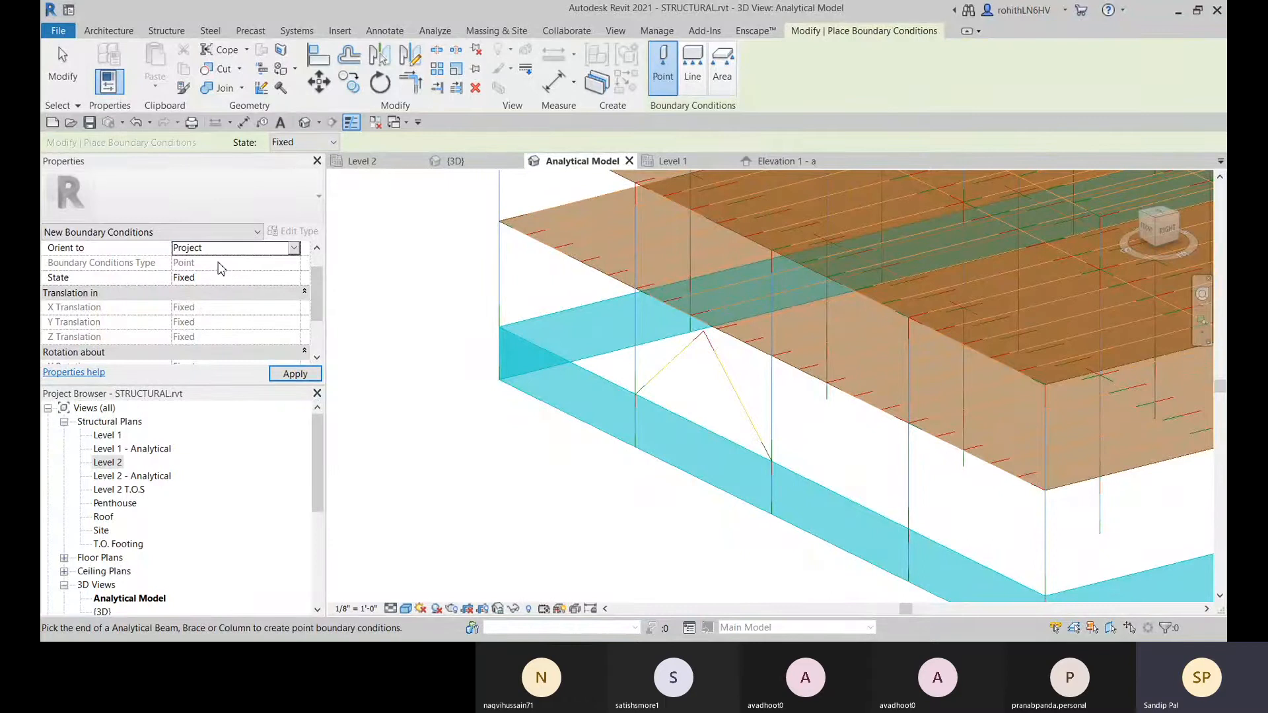
- Place Fixed point boundary conditions at the five column bases along the braced front side, including both corners
left_click(499, 384)
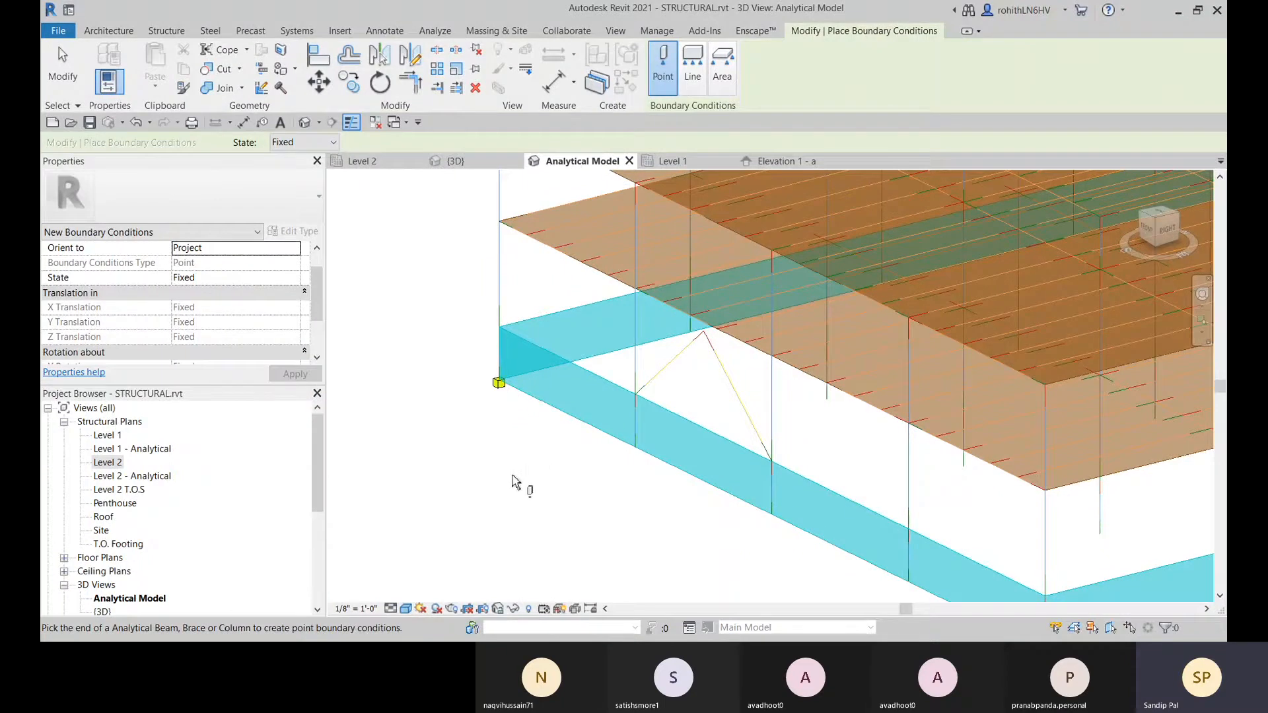
left_click(635, 450)
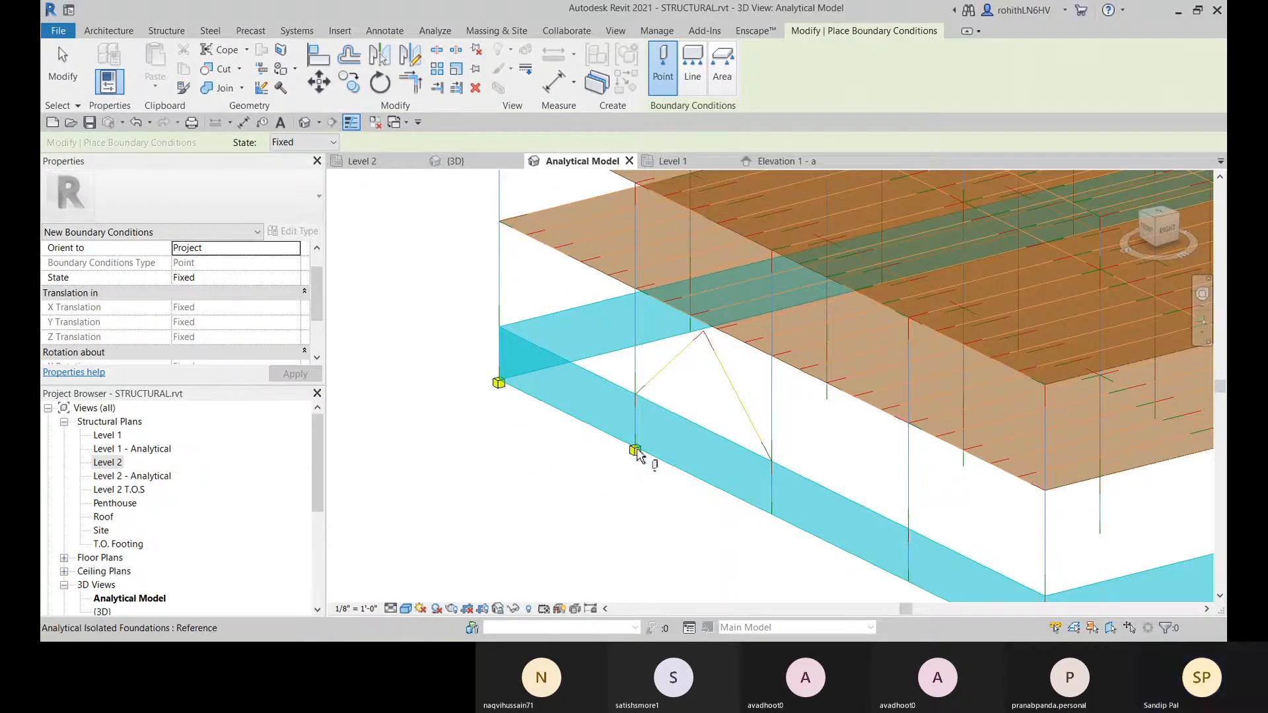
left_click(772, 517)
middle_click_drag(819, 586, 835, 359)
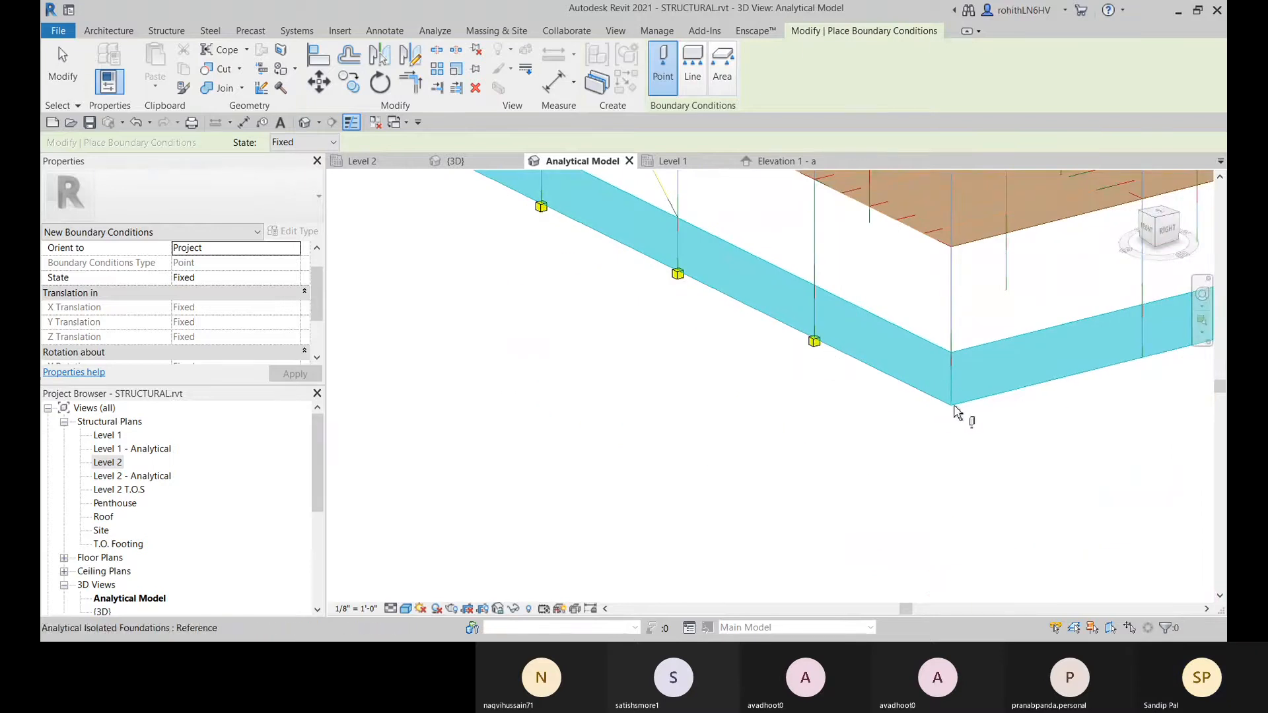
left_click(951, 404)
- Place Fixed point boundary conditions at the column bases along the building's right side, up to the back corner
middle_click_drag(951, 404, 752, 482)
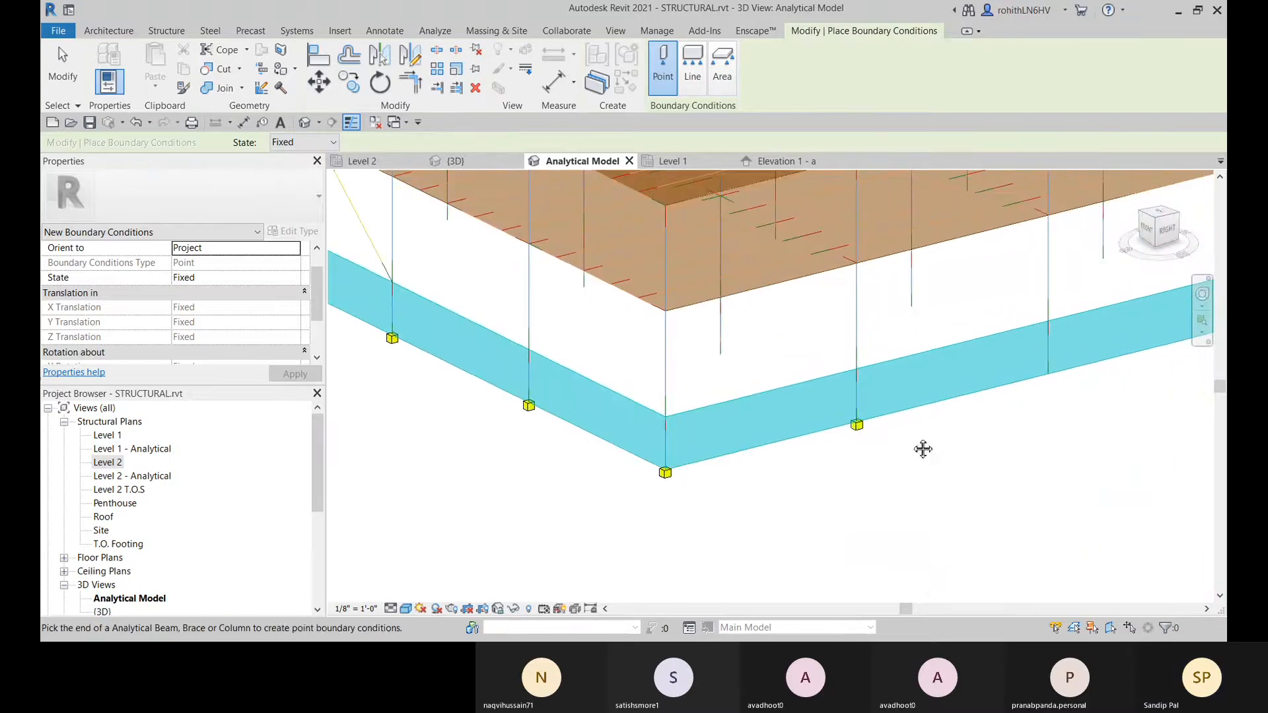
middle_click_drag(922, 447, 886, 445)
left_click(837, 445)
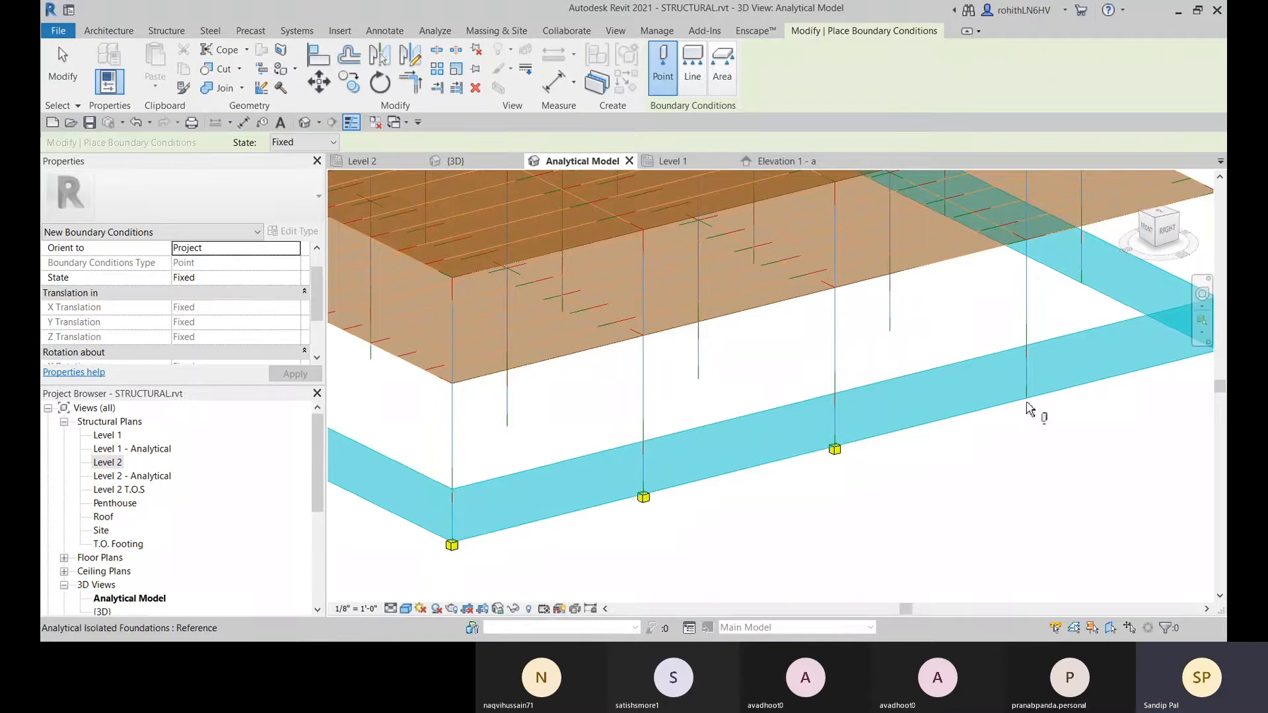
left_click(1027, 400)
middle_click_drag(1015, 439, 826, 492)
left_click(1031, 405)
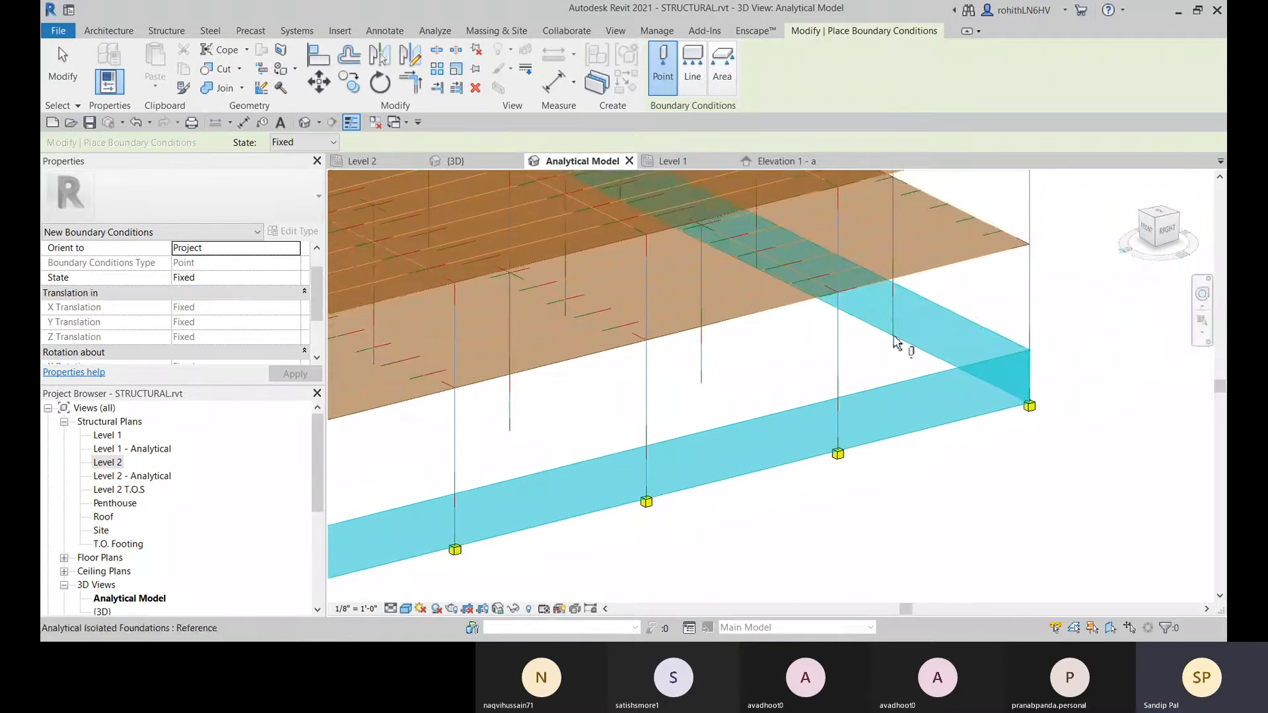
- Place Fixed point boundary conditions at the remaining column bases along the building's back side, including the far corner
middle_click_drag(1030, 402, 574, 439, "shift")
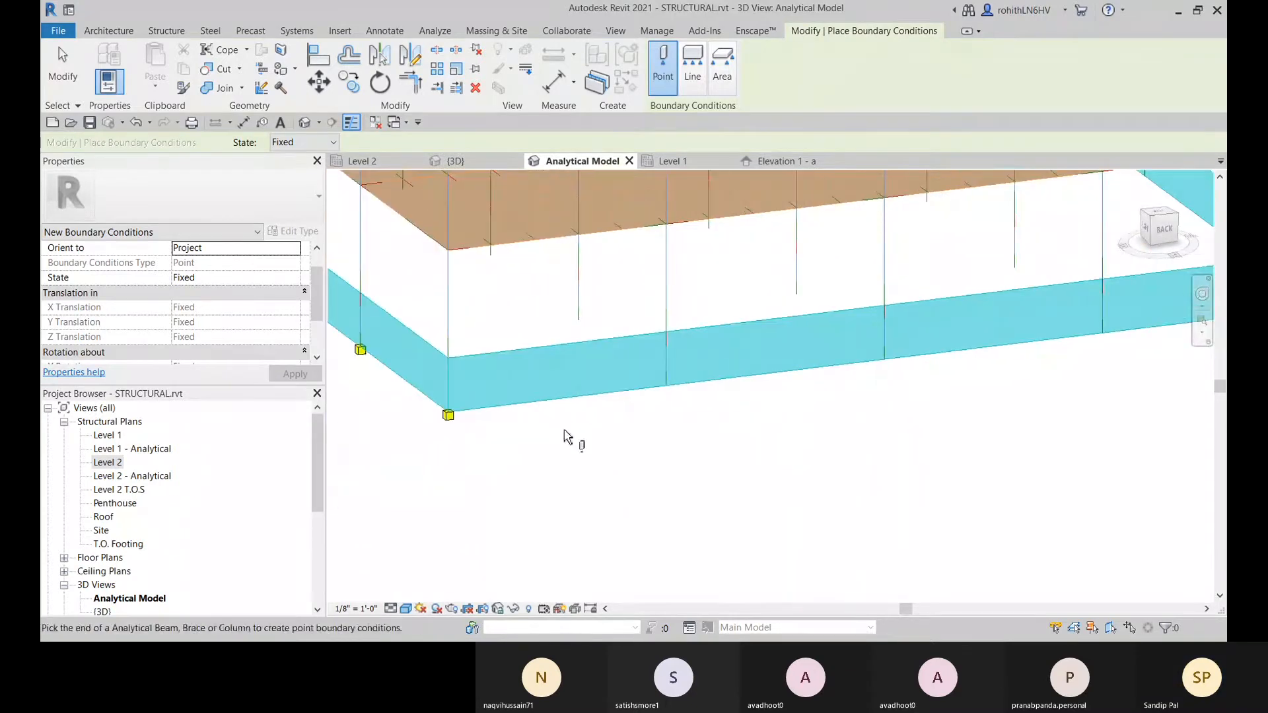
left_click(666, 389)
left_click(886, 369)
left_click(1101, 338)
middle_click_drag(1104, 345, 810, 434)
left_click(842, 399)
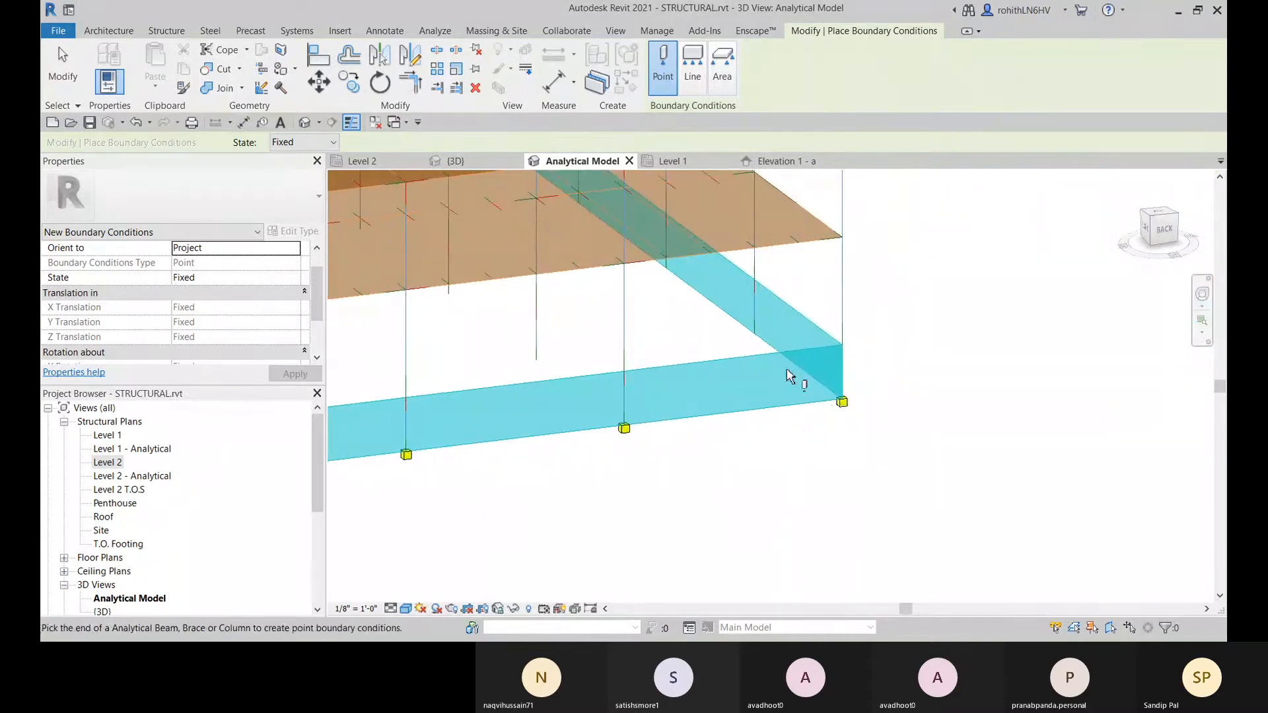
- Place Fixed point boundary conditions at the intermediate column bases along the building's left side, closing the perimeter
left_click(755, 339)
middle_click_drag(679, 354, 568, 410, "shift")
left_click(735, 387)
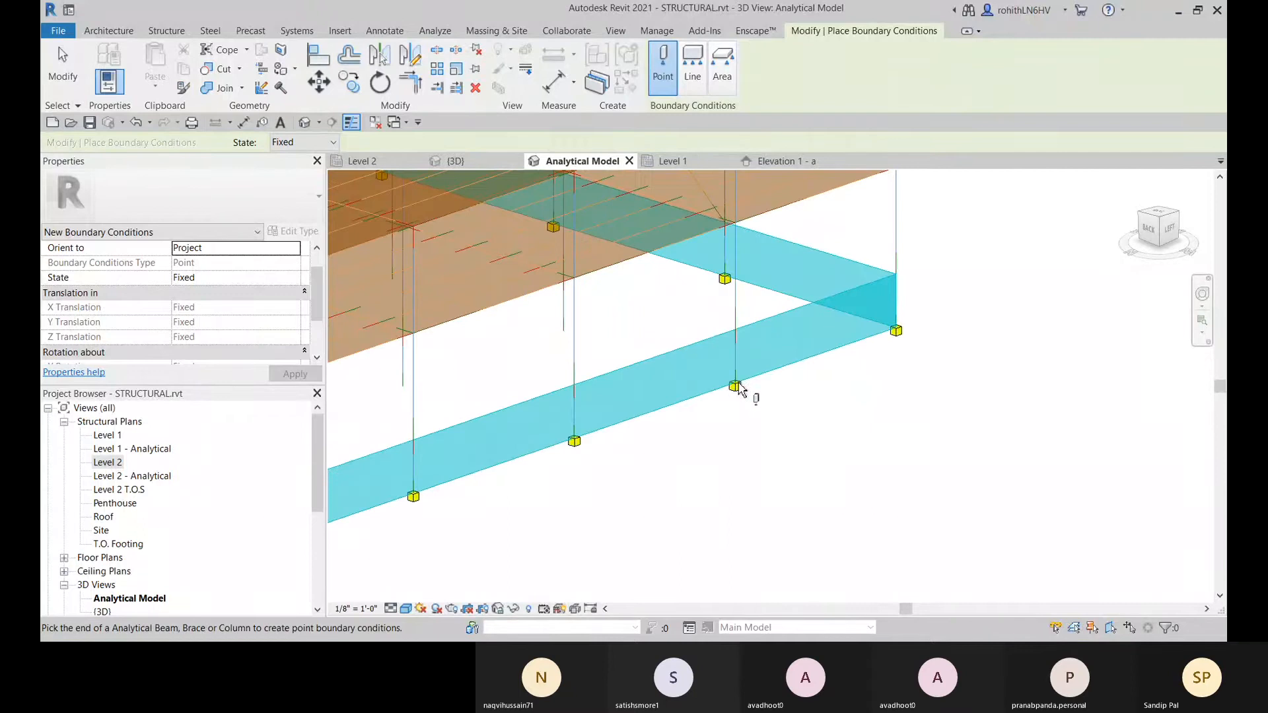
- Place fixed point boundary conditions at the bases of the remaining interior analytical columns
middle_click_drag(795, 406, 787, 309, "shift")
middle_click_drag(656, 426, 848, 456)
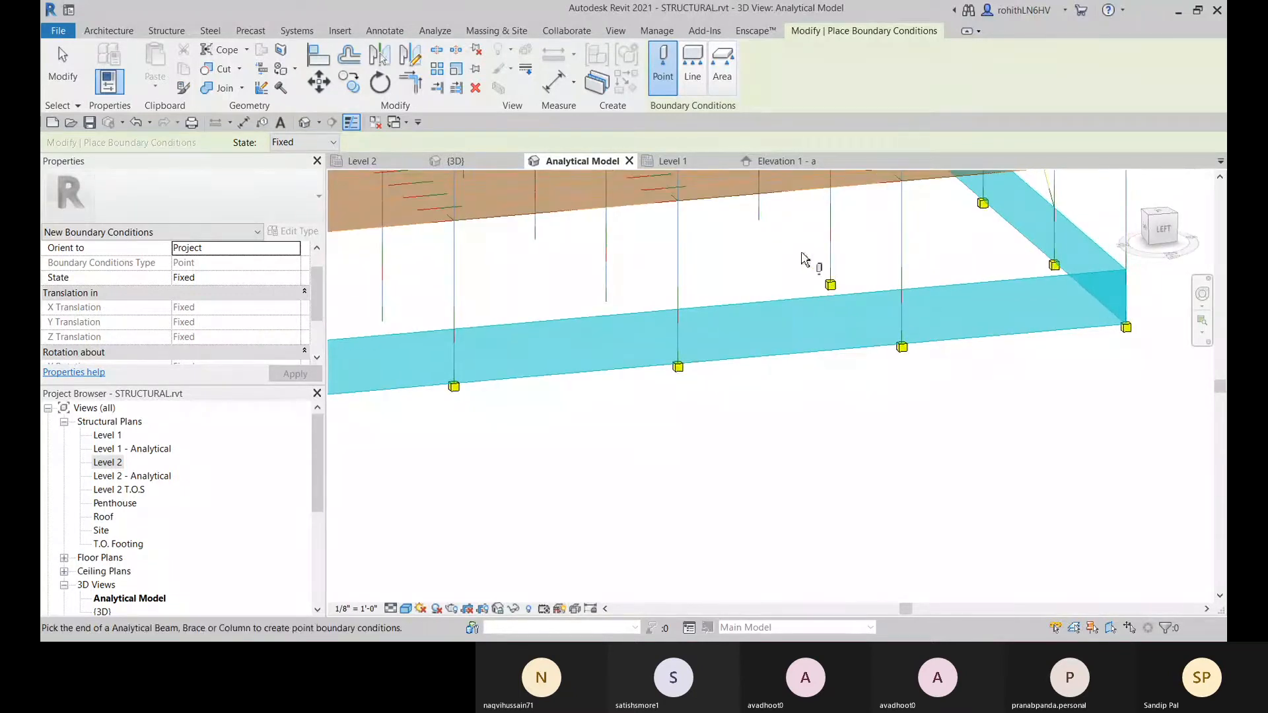
middle_click_drag(758, 227, 712, 214, "shift")
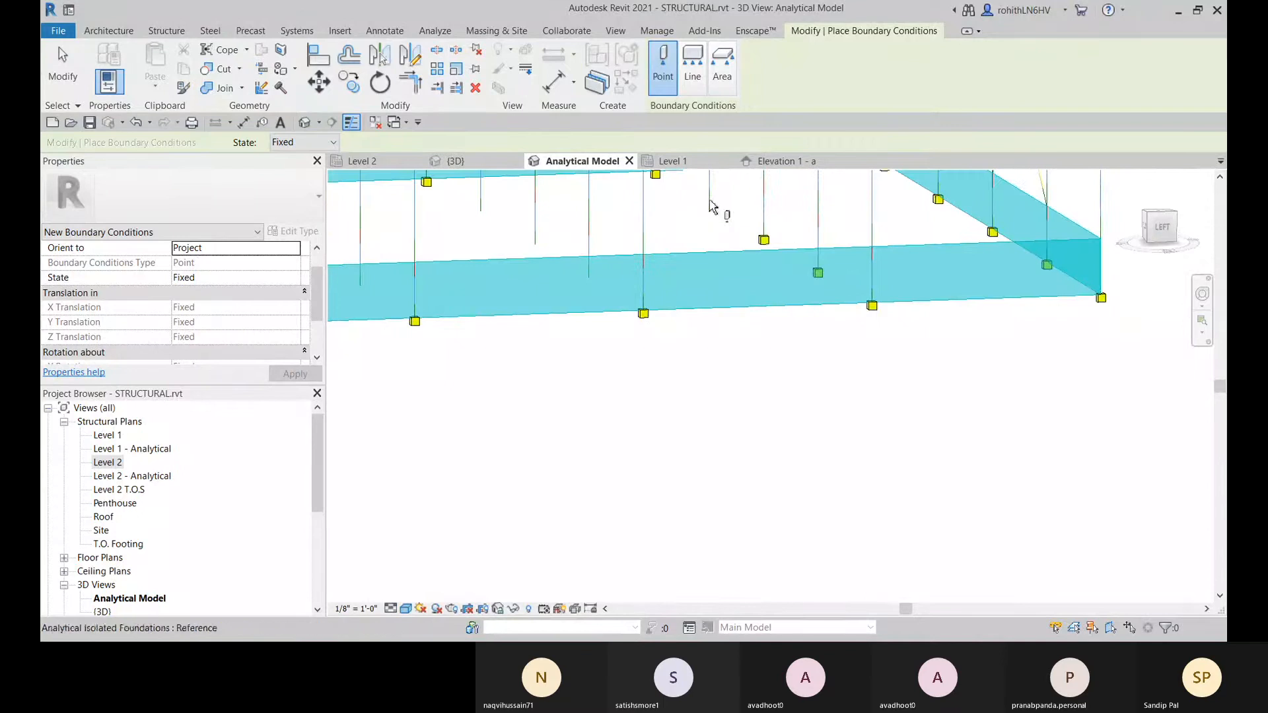
middle_click_drag(700, 261, 784, 342)
left_click(574, 301)
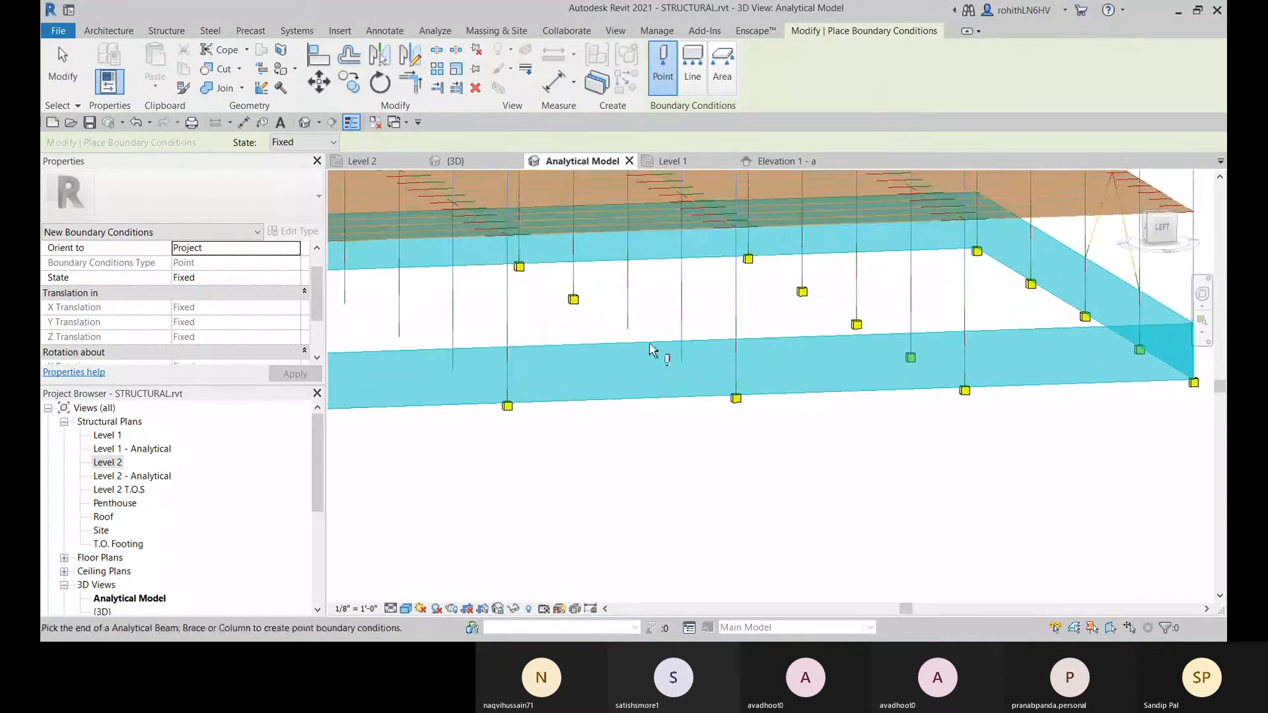
left_click(630, 334)
middle_click_drag(690, 356, 709, 384, "shift")
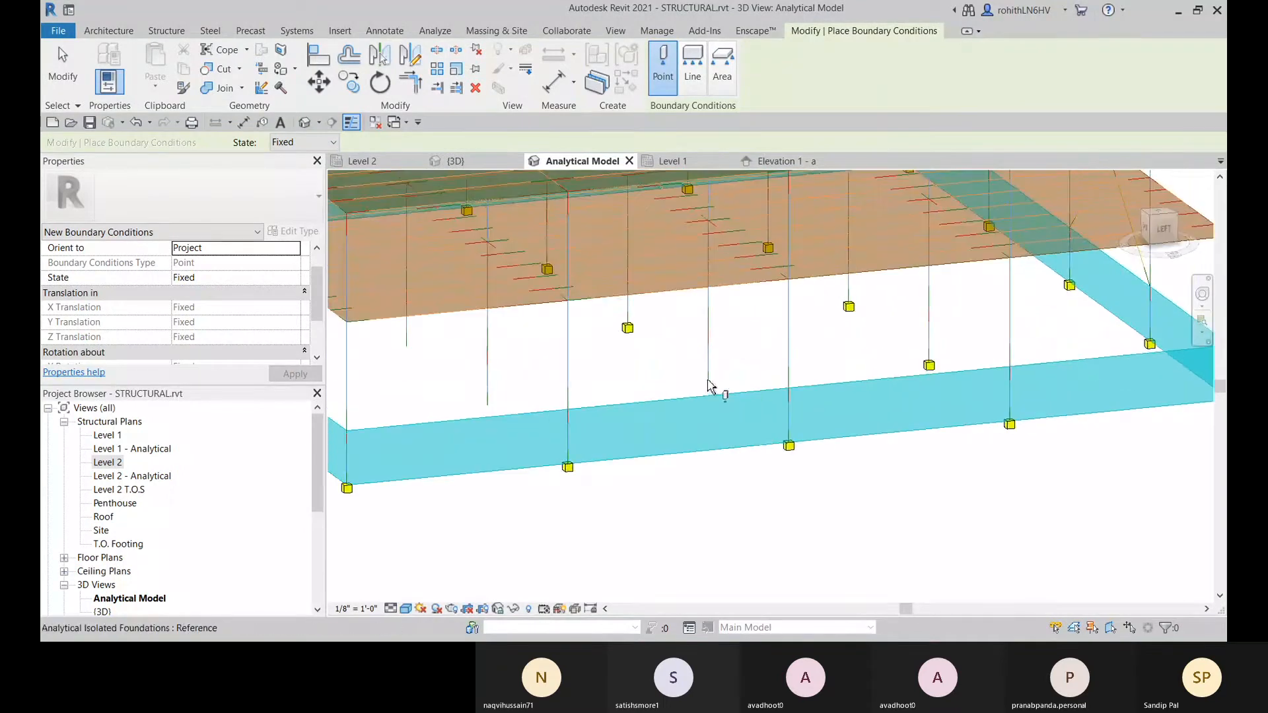
left_click(708, 386)
left_click(486, 407)
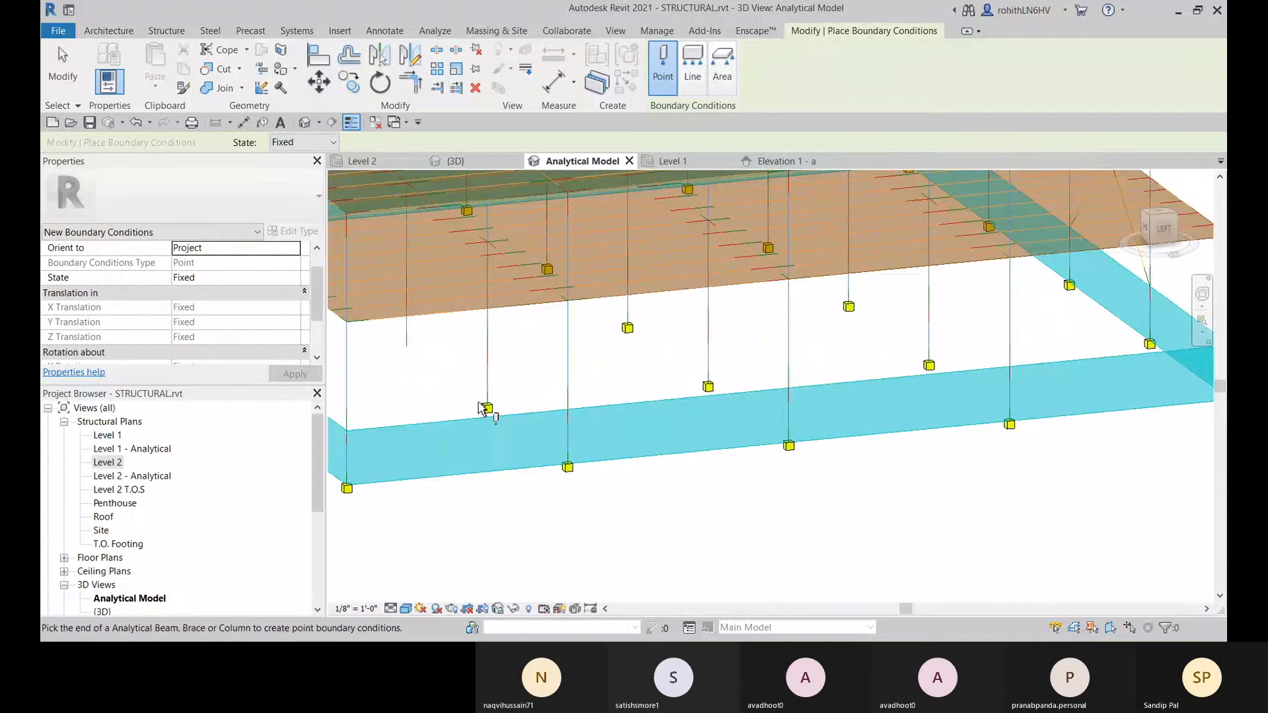
middle_click_drag(487, 409, 732, 385, "shift")
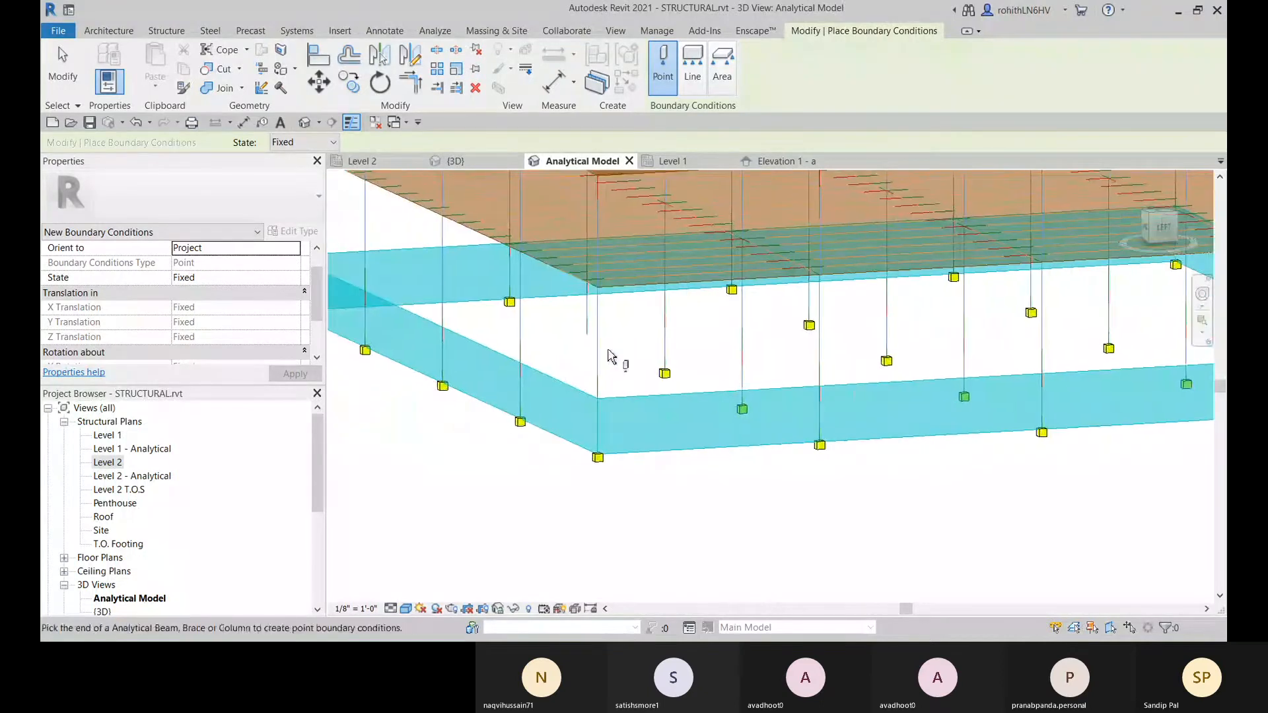
middle_click_drag(590, 341, 687, 454, "shift")
scroll(688, 452, "down", 3)
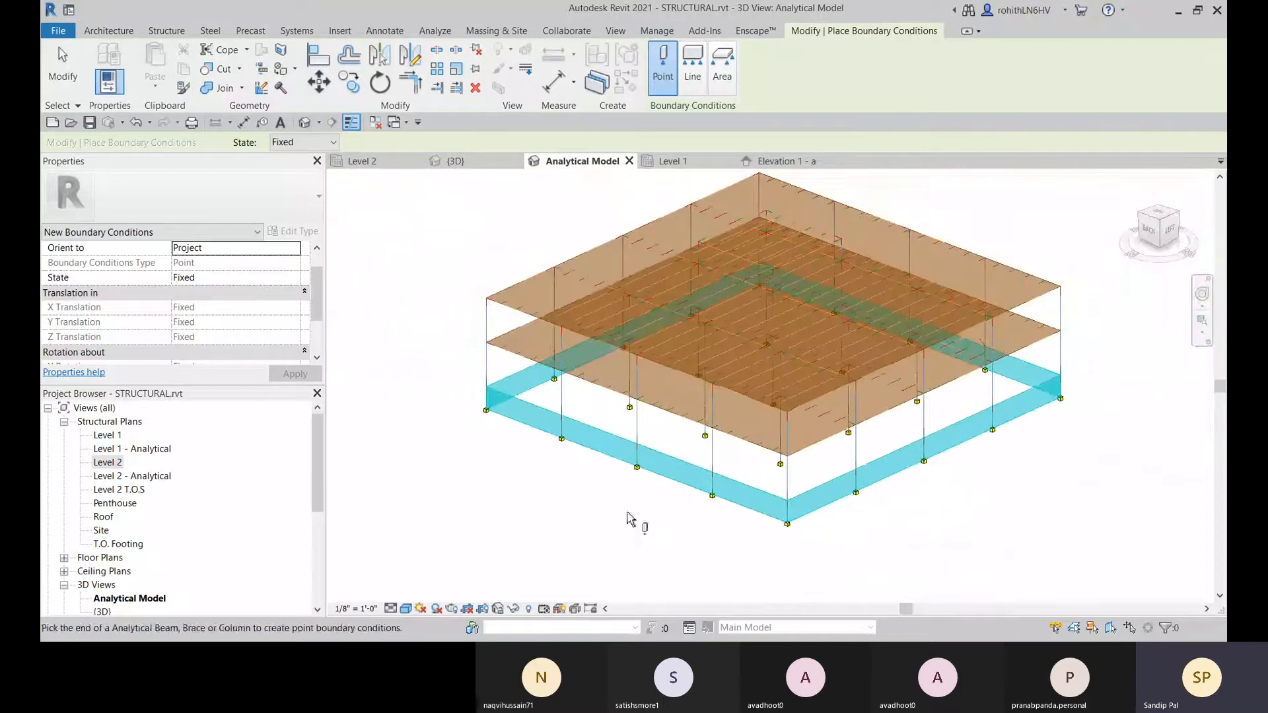
- Try a fixed line boundary condition along the bottom edge of the front analytical wall foundation
middle_click_drag(437, 547, 475, 530)
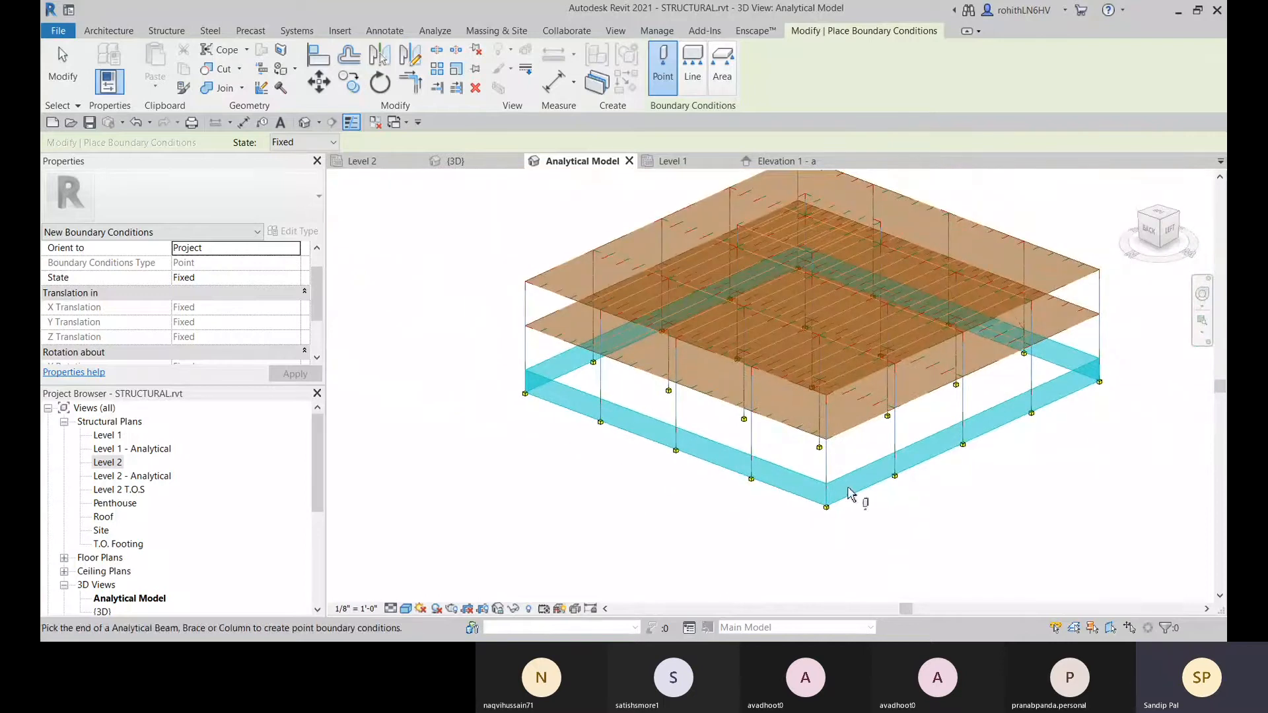
scroll(697, 437, "up", 2)
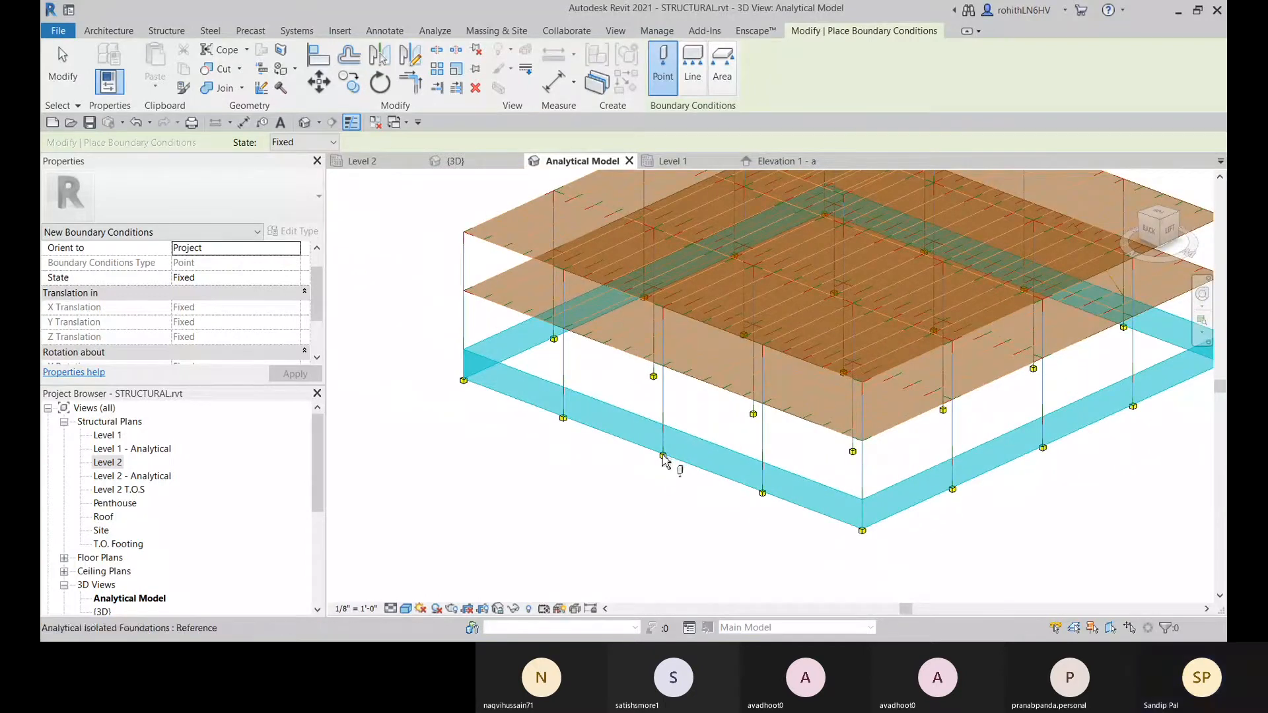
scroll(597, 441, "up", 4)
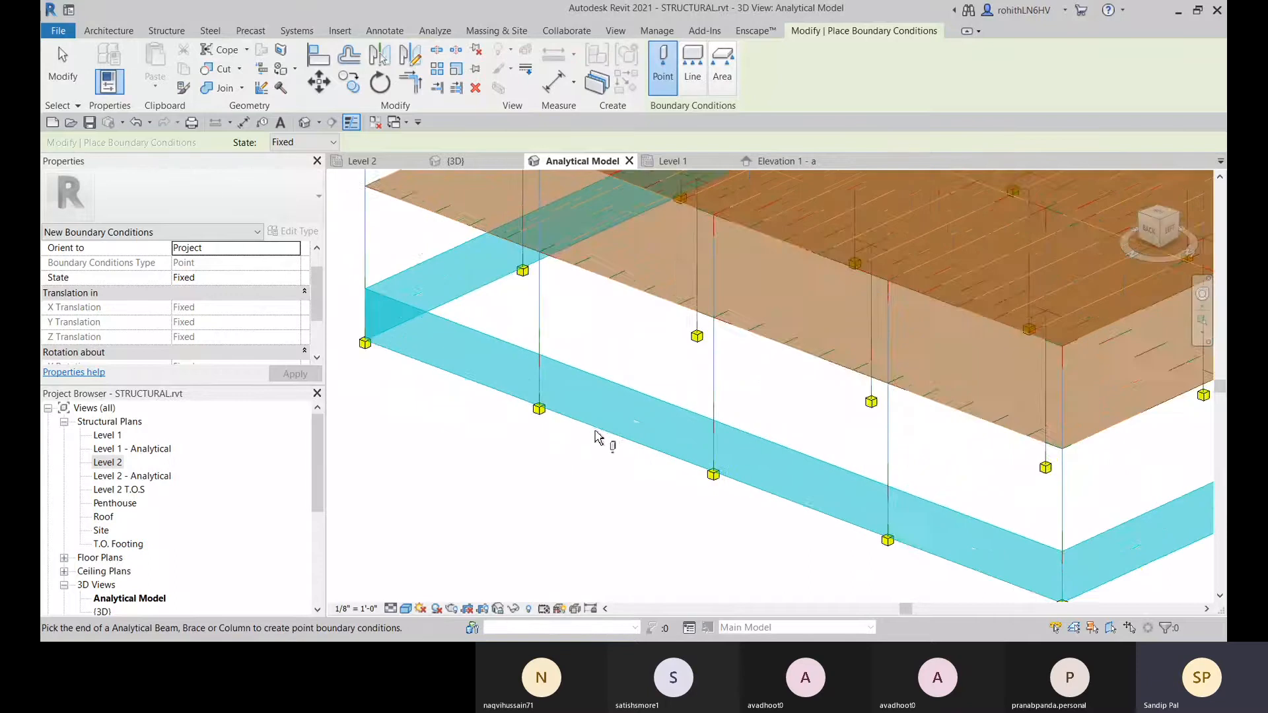
left_click(692, 66)
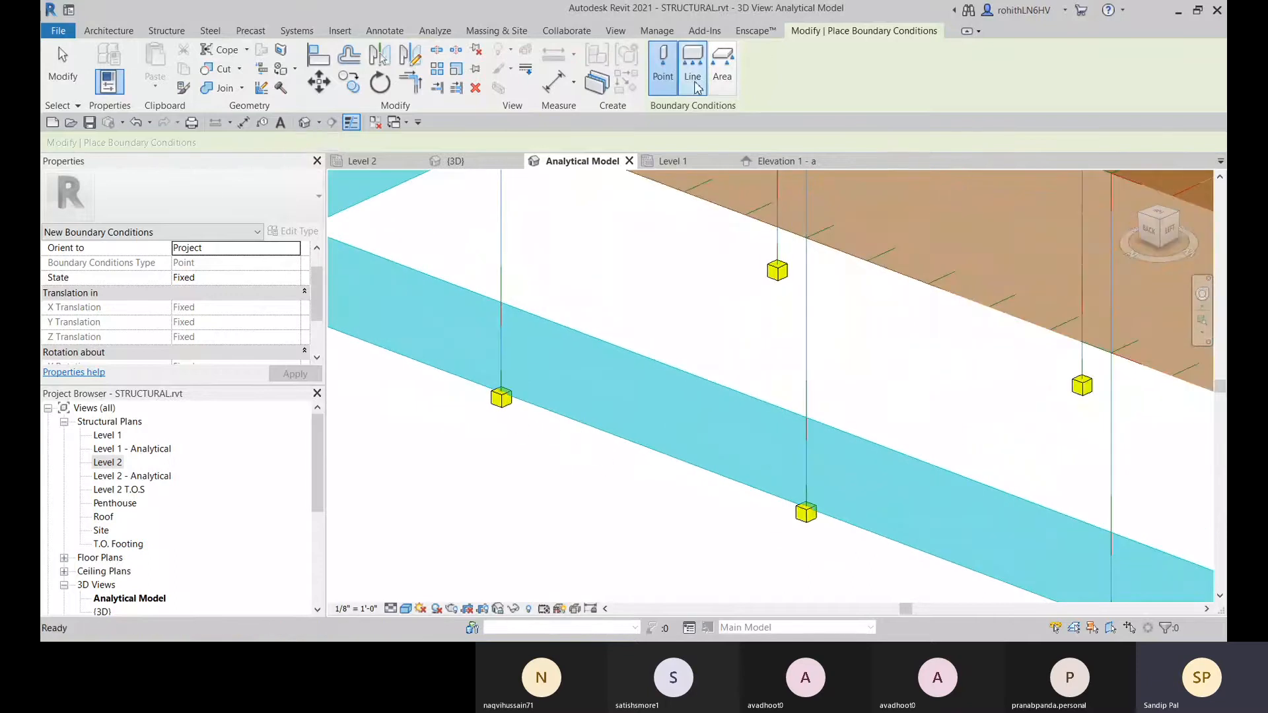
left_click(605, 440)
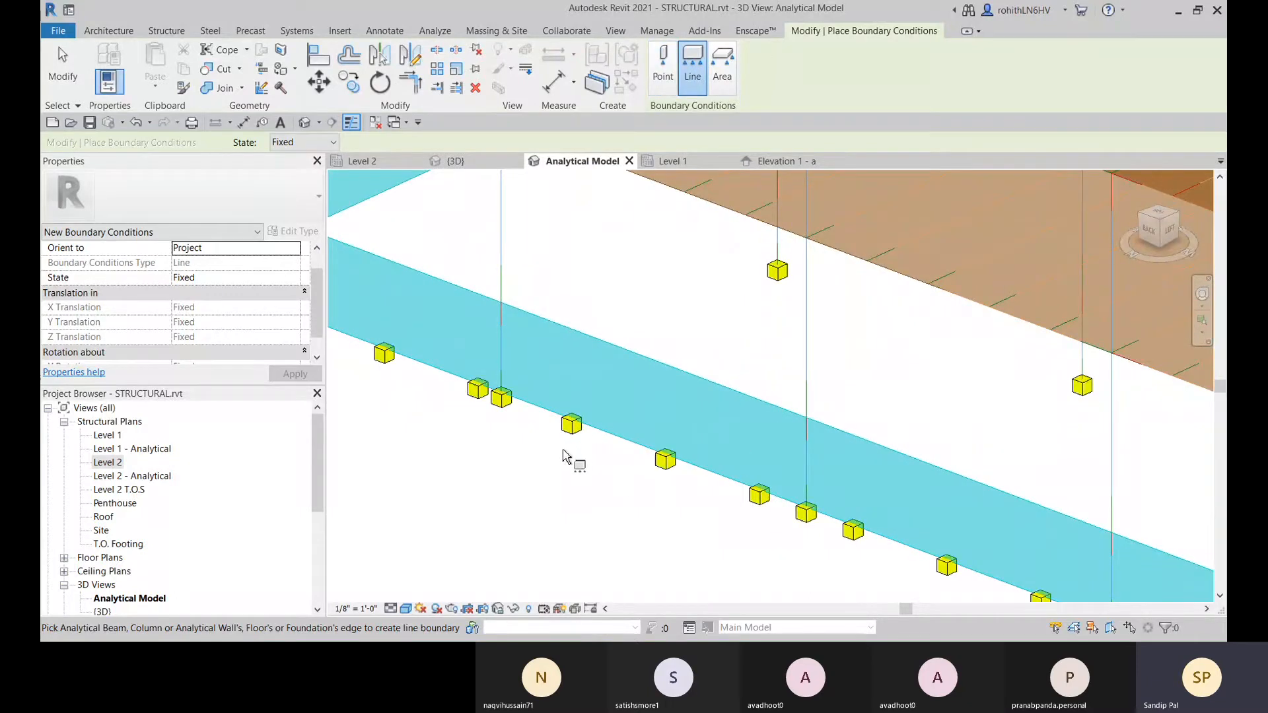
scroll(578, 439, "down", 3)
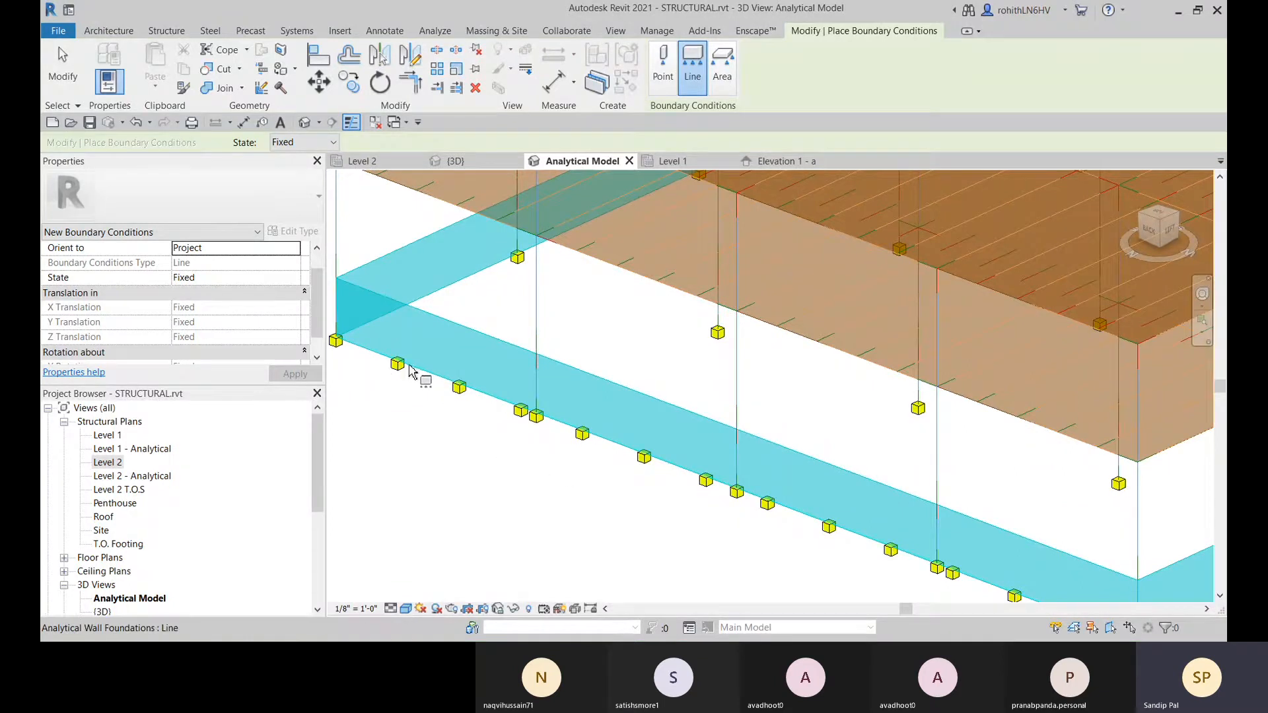
scroll(410, 370, "down", 4)
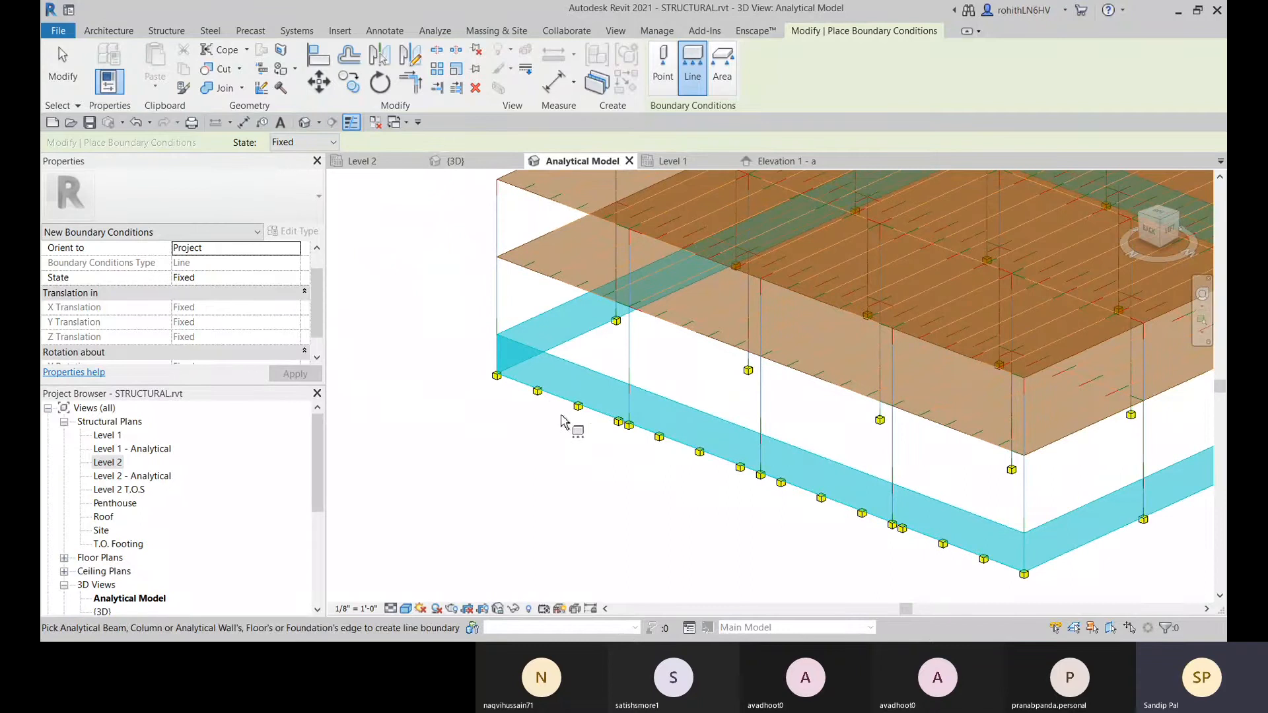
middle_click_drag(717, 471, 622, 428)
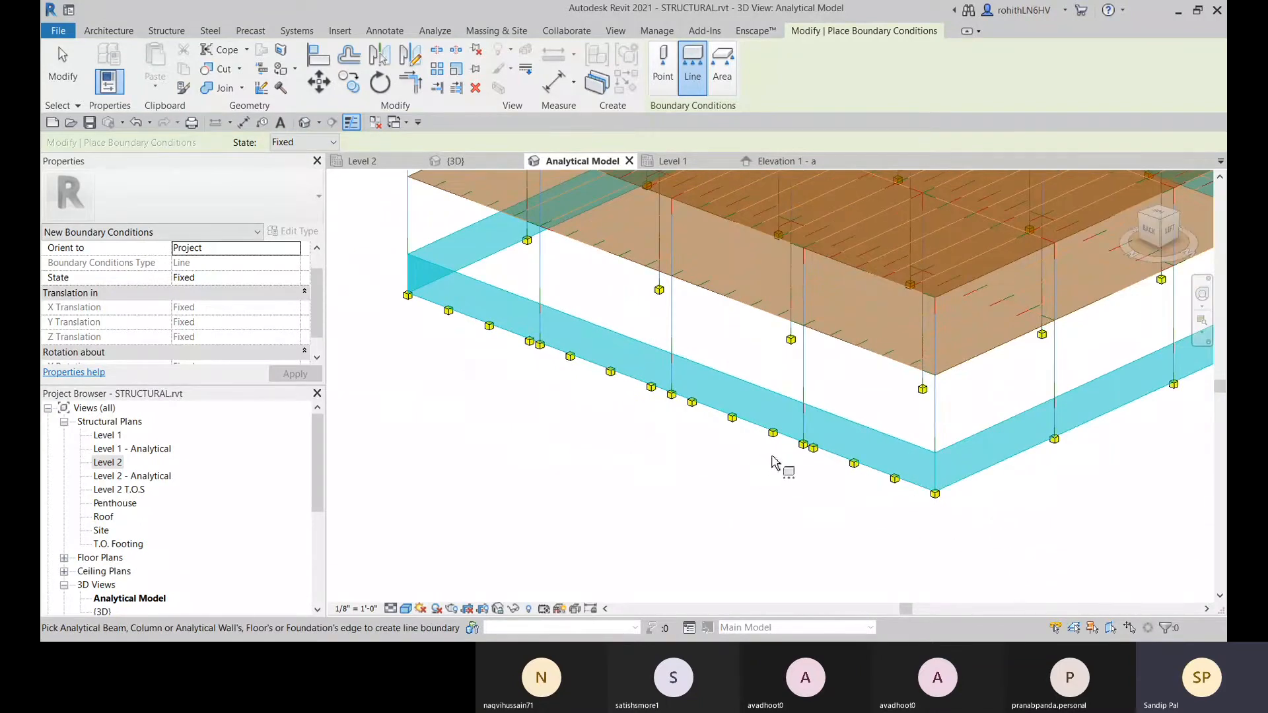
scroll(786, 462, "up", 3)
scroll(687, 437, "down", 1)
scroll(687, 441, "down", 5)
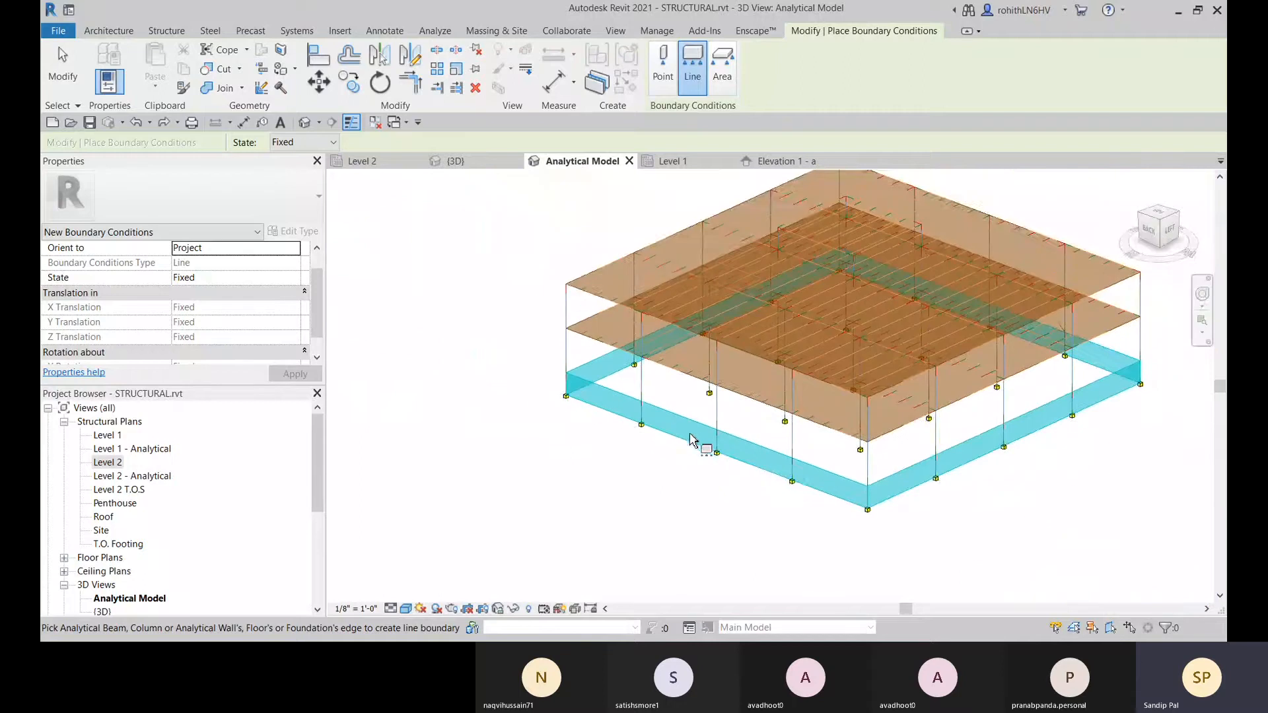
- Place a pinned area boundary condition on the uppermost analytical floor
left_click(729, 80)
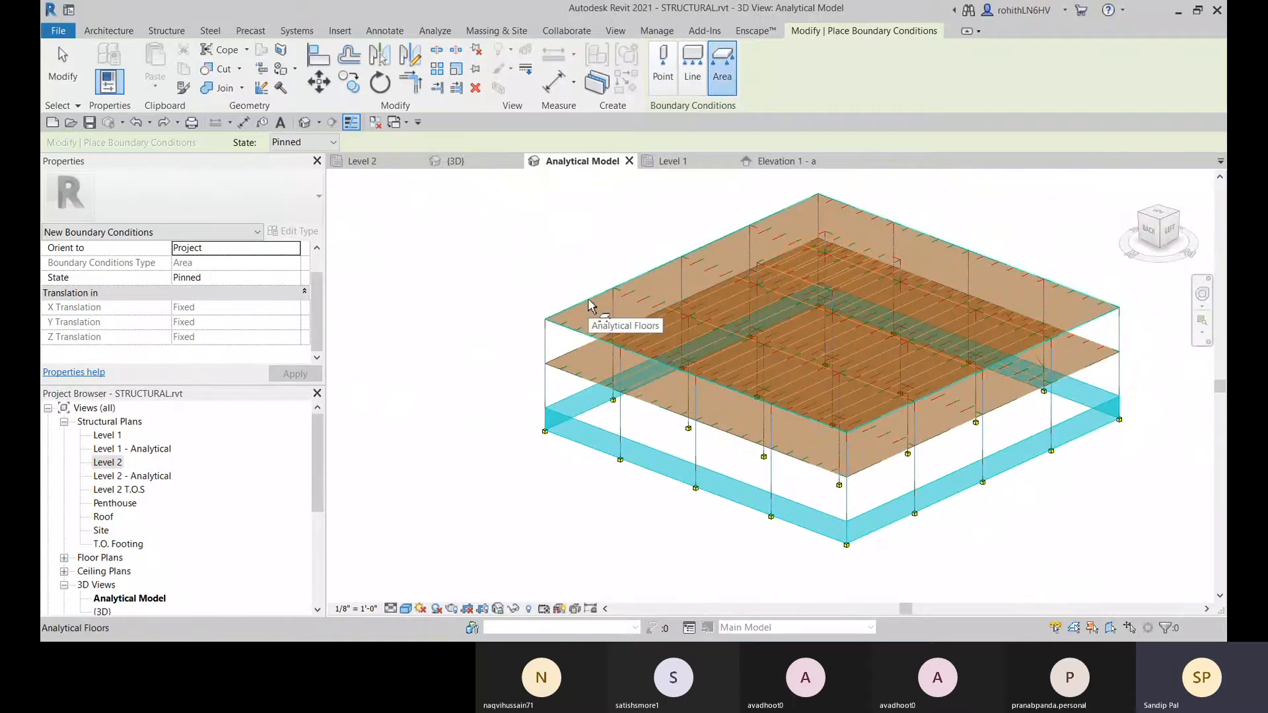
left_click(592, 320)
scroll(501, 350, "up", 4)
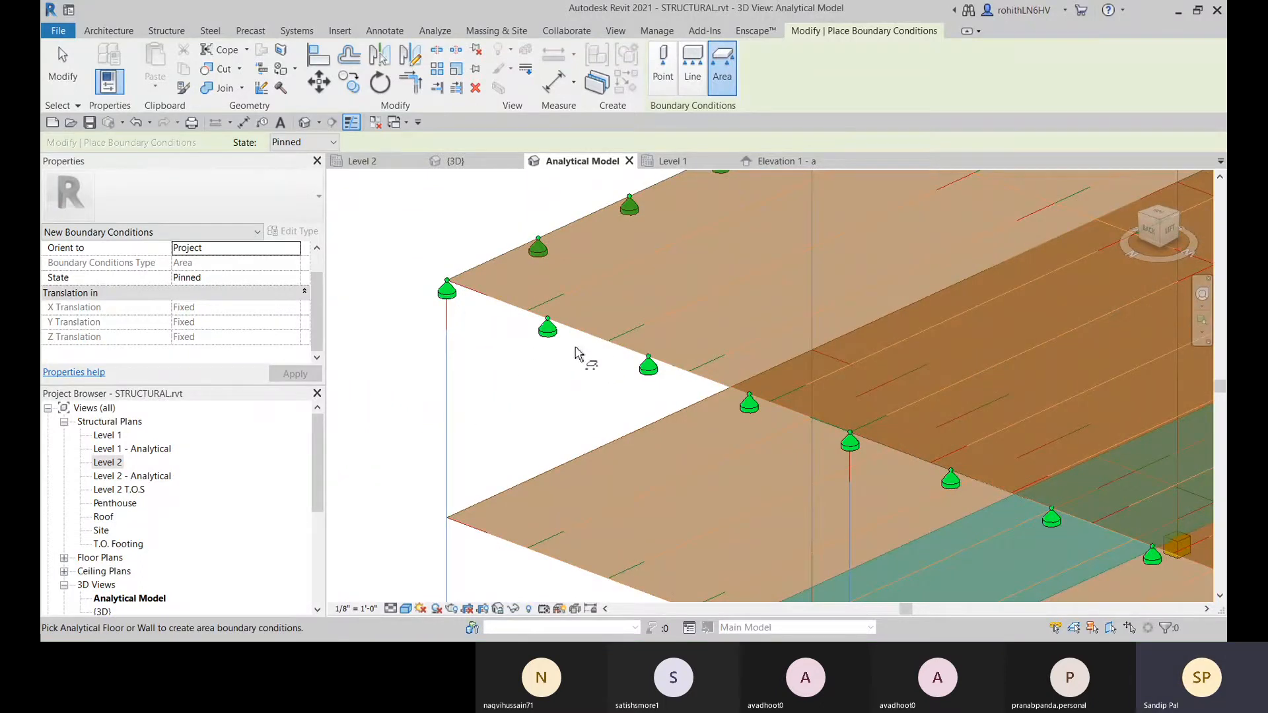
key("Escape")
- Set the upper floor's area boundary condition to the User state and its X translation to Release
left_click(556, 338)
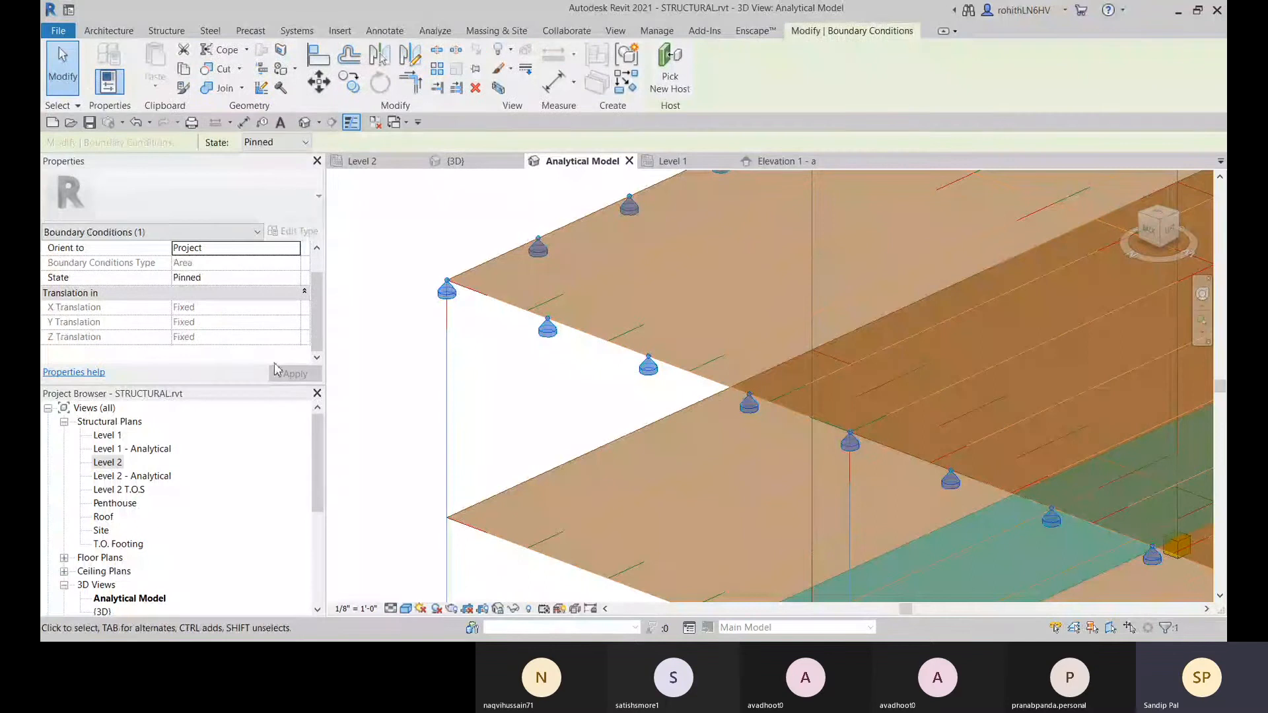
left_click(284, 279)
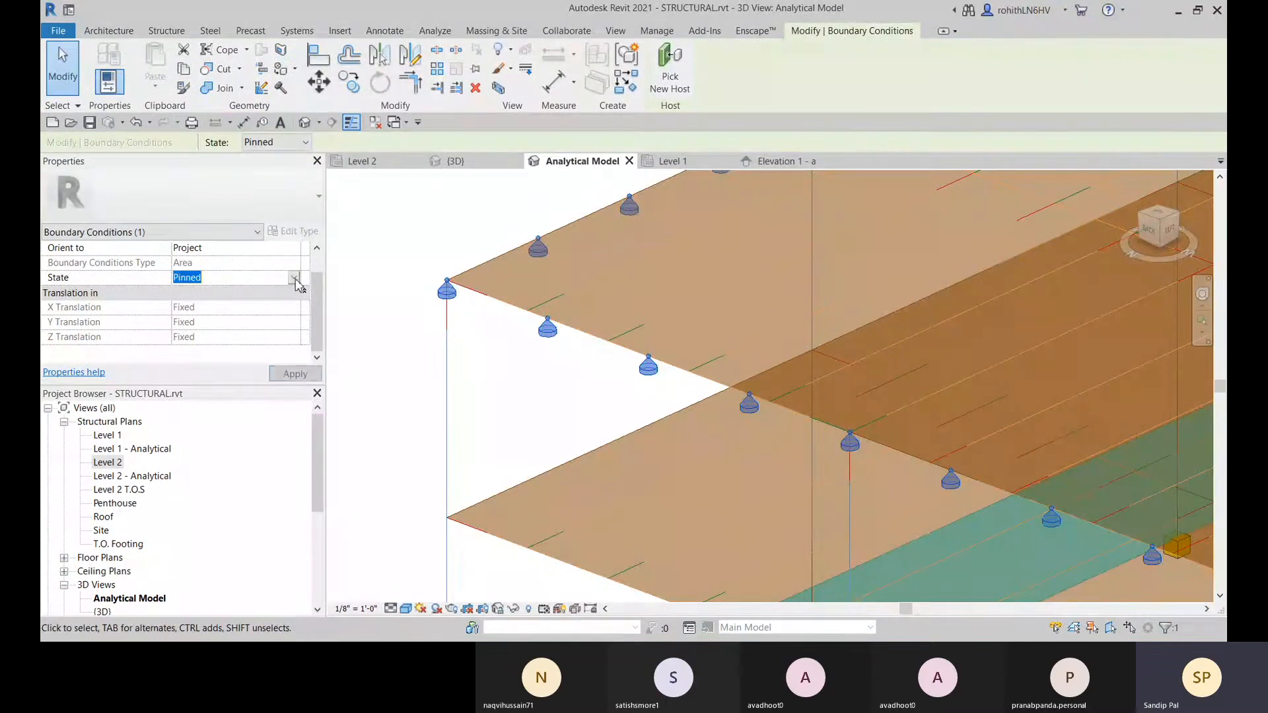
left_click(192, 307)
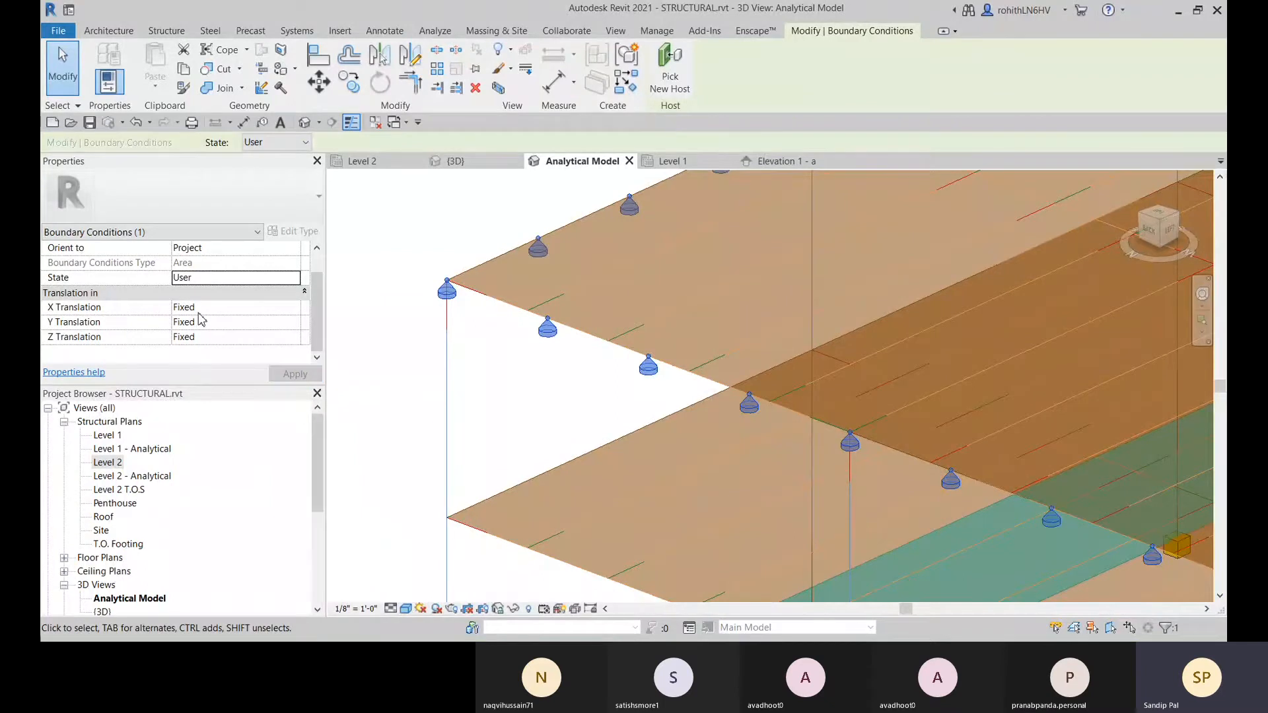
left_click(296, 308)
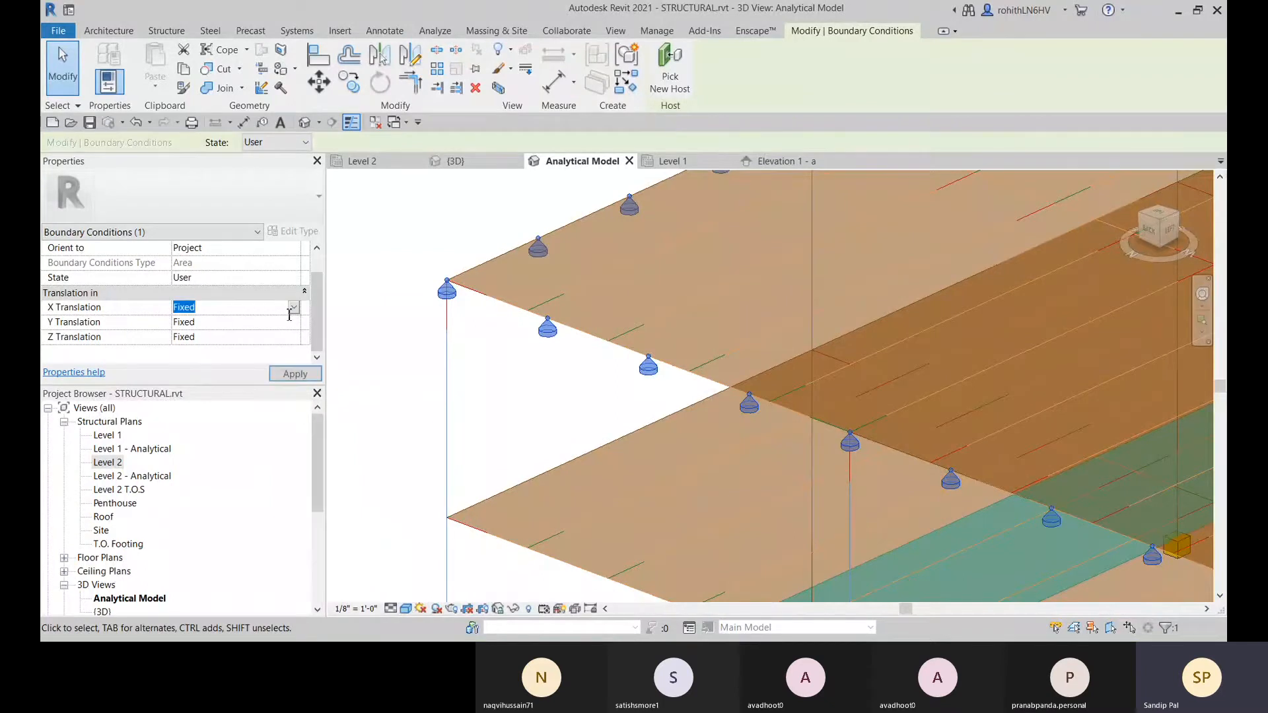
left_click(191, 337)
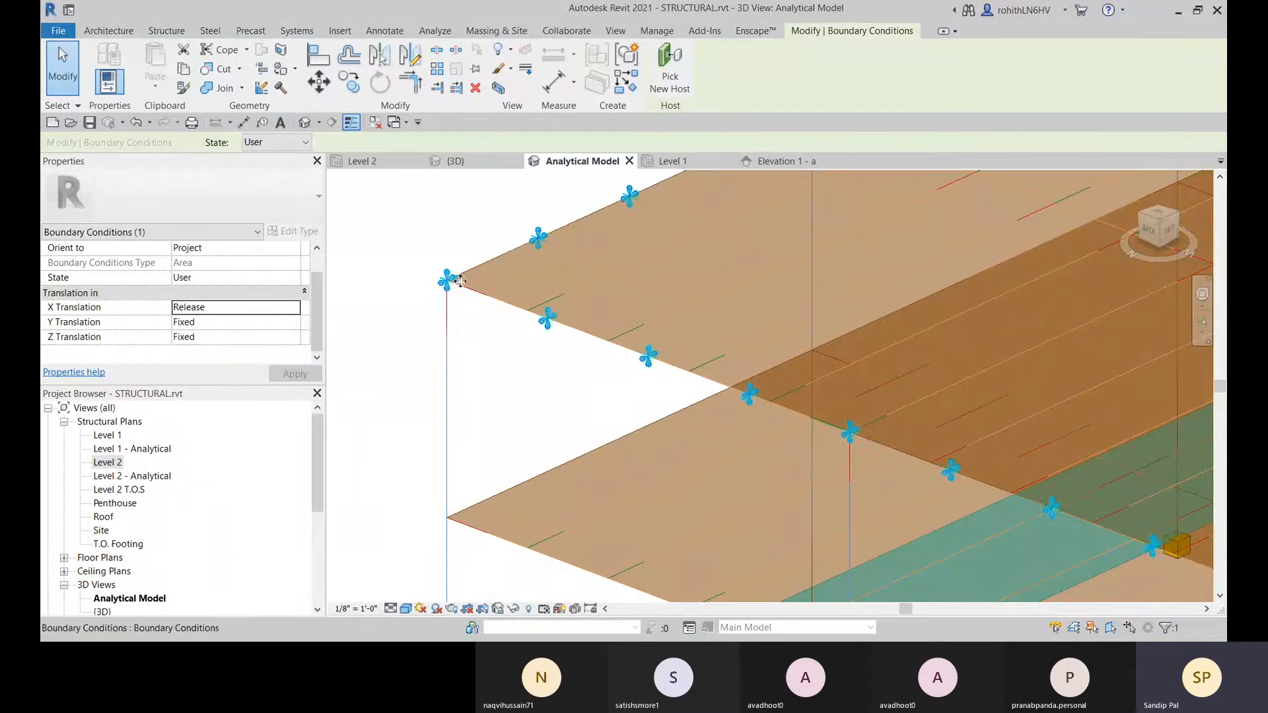
scroll(456, 280, "up", 3)
scroll(445, 285, "up", 2)
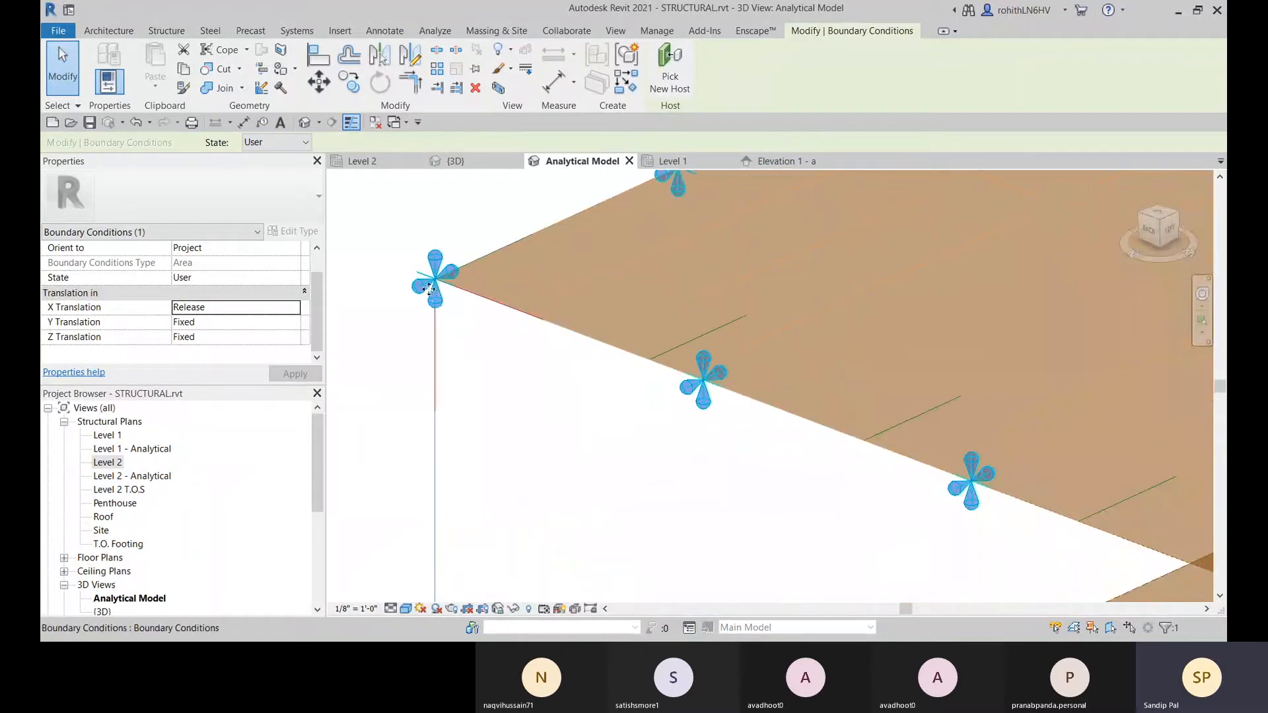
left_click(559, 398)
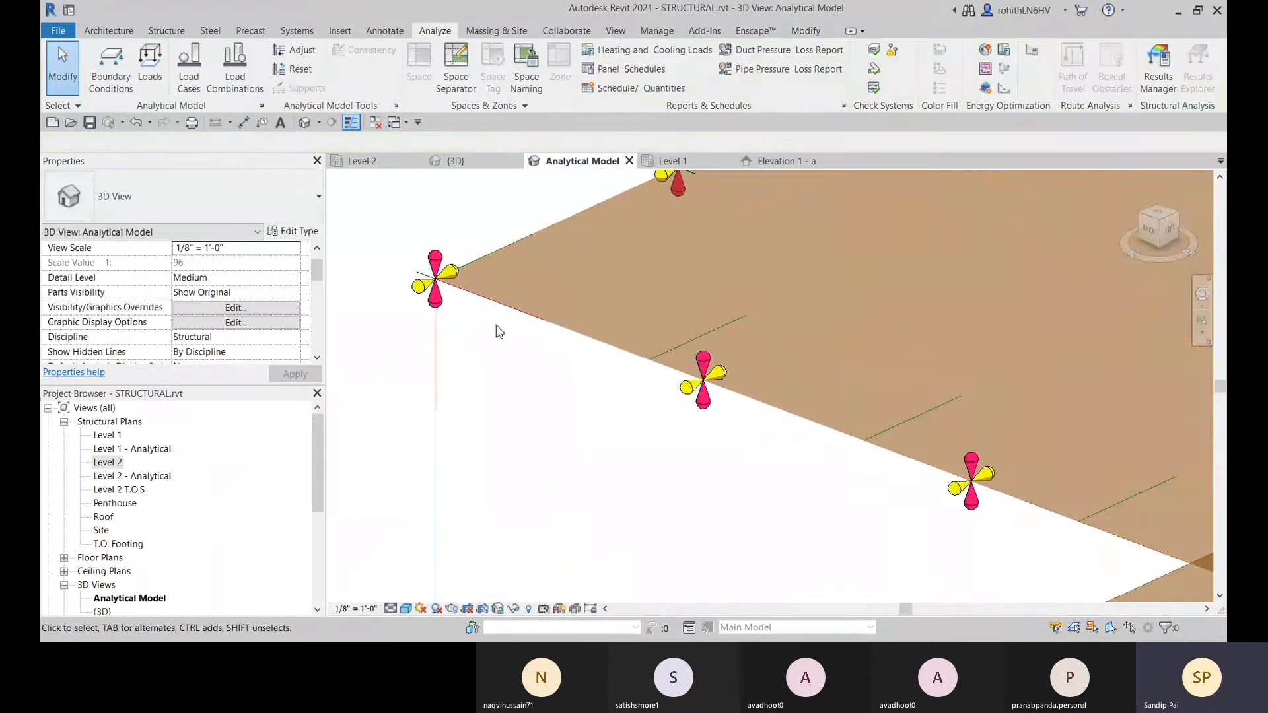
- Set the point boundary condition at the wall foundation's corner column to the User state with X translation set to Release
scroll(562, 407, "down", 5)
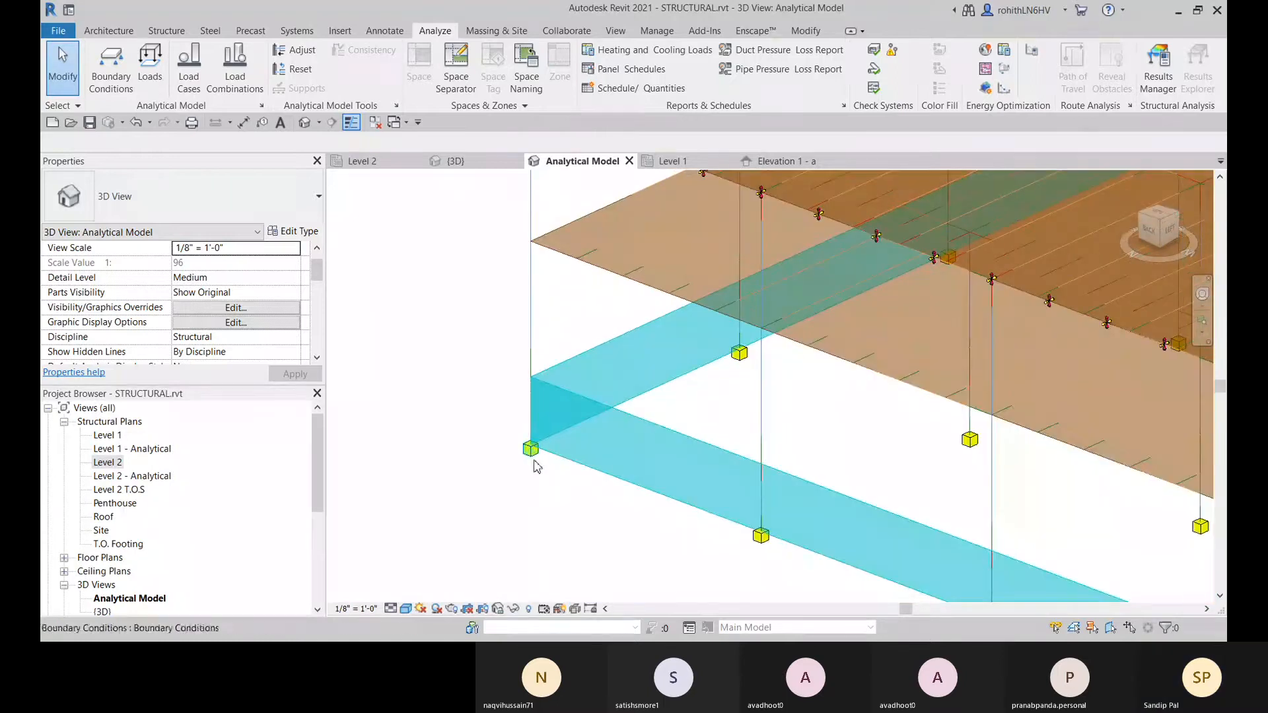
left_click(531, 448)
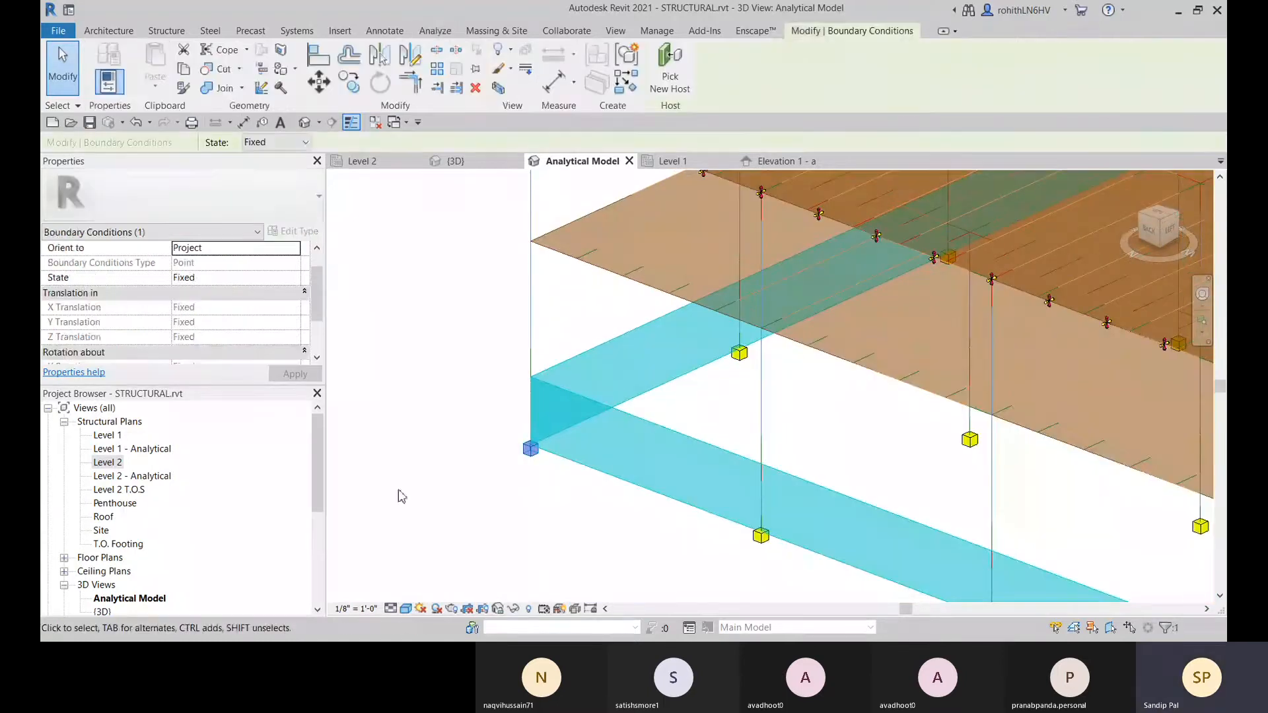
left_click(293, 278)
left_click(189, 331)
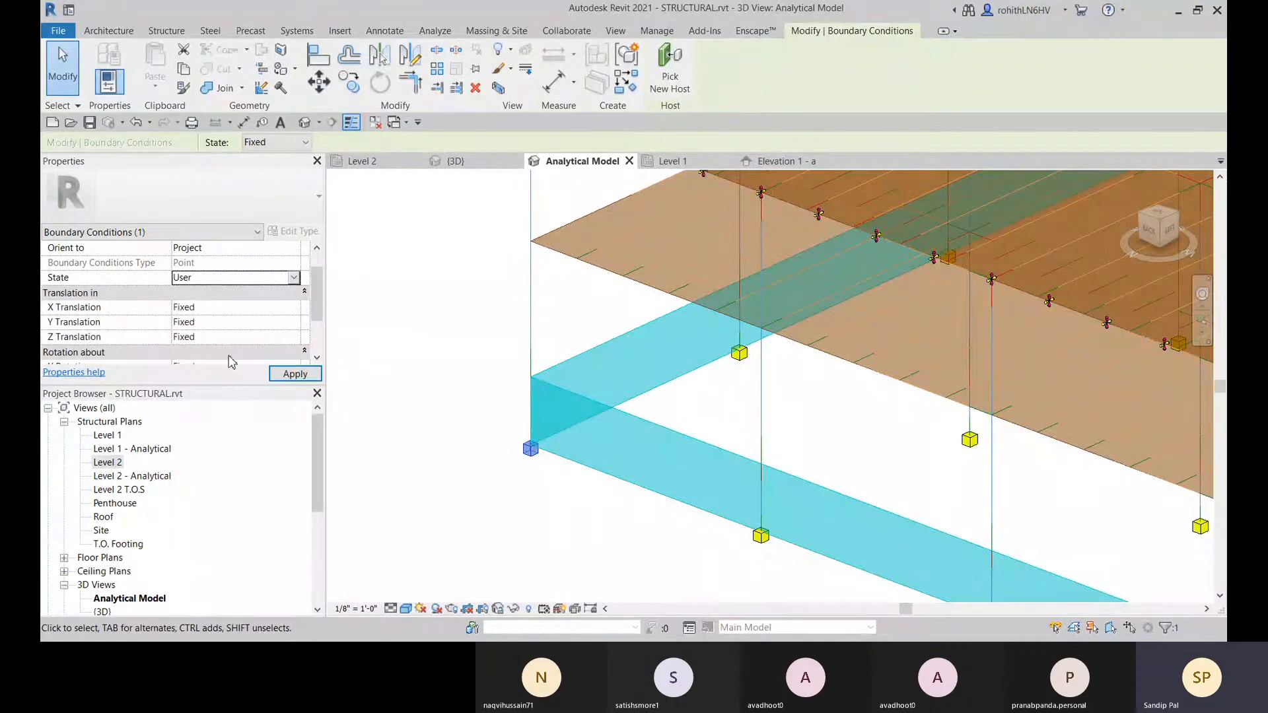
left_click(294, 309)
left_click(193, 338)
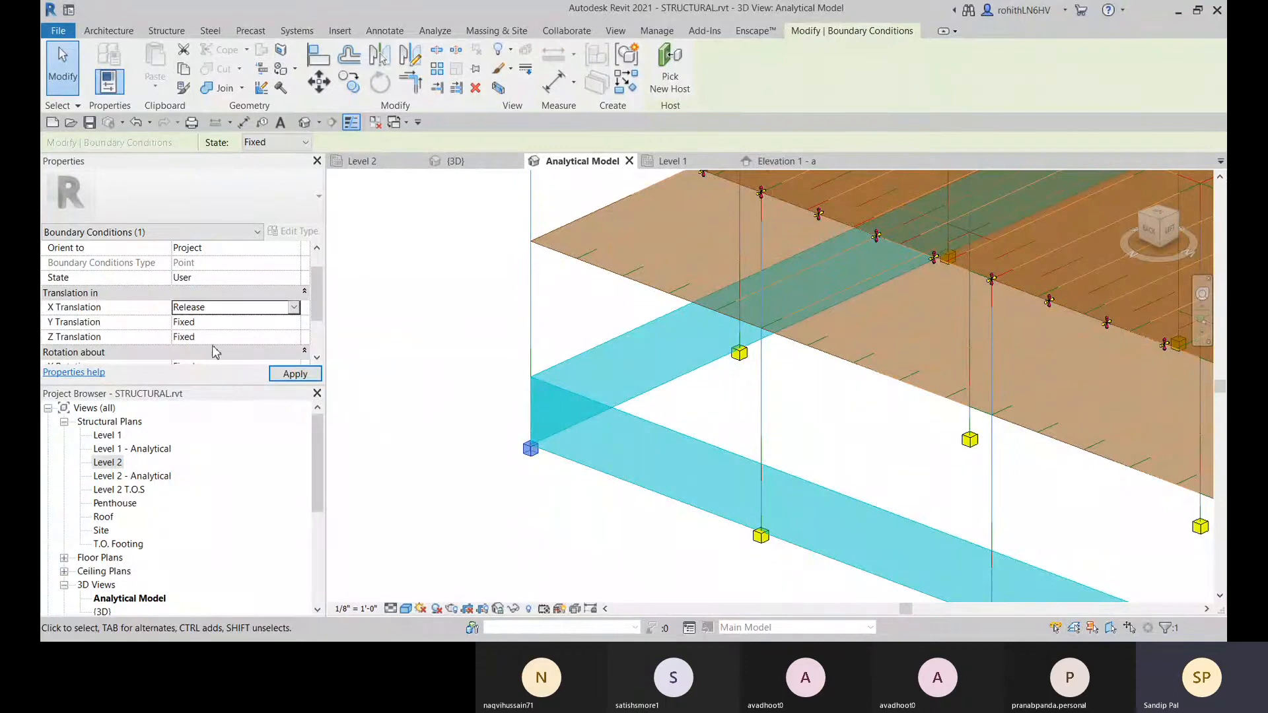
- Set the corner column boundary condition's Y and Z translations to Release and apply the change
left_click(301, 323)
left_click(206, 352)
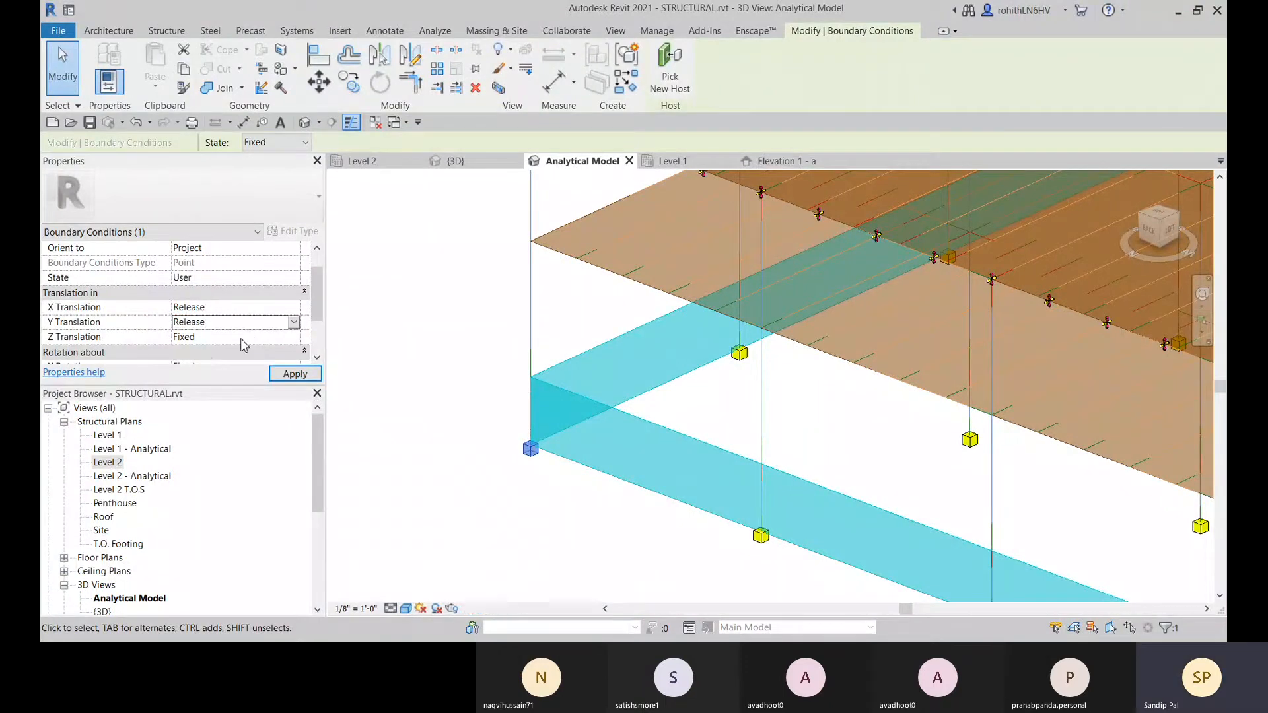
left_click(284, 374)
left_click(295, 337)
left_click(204, 367)
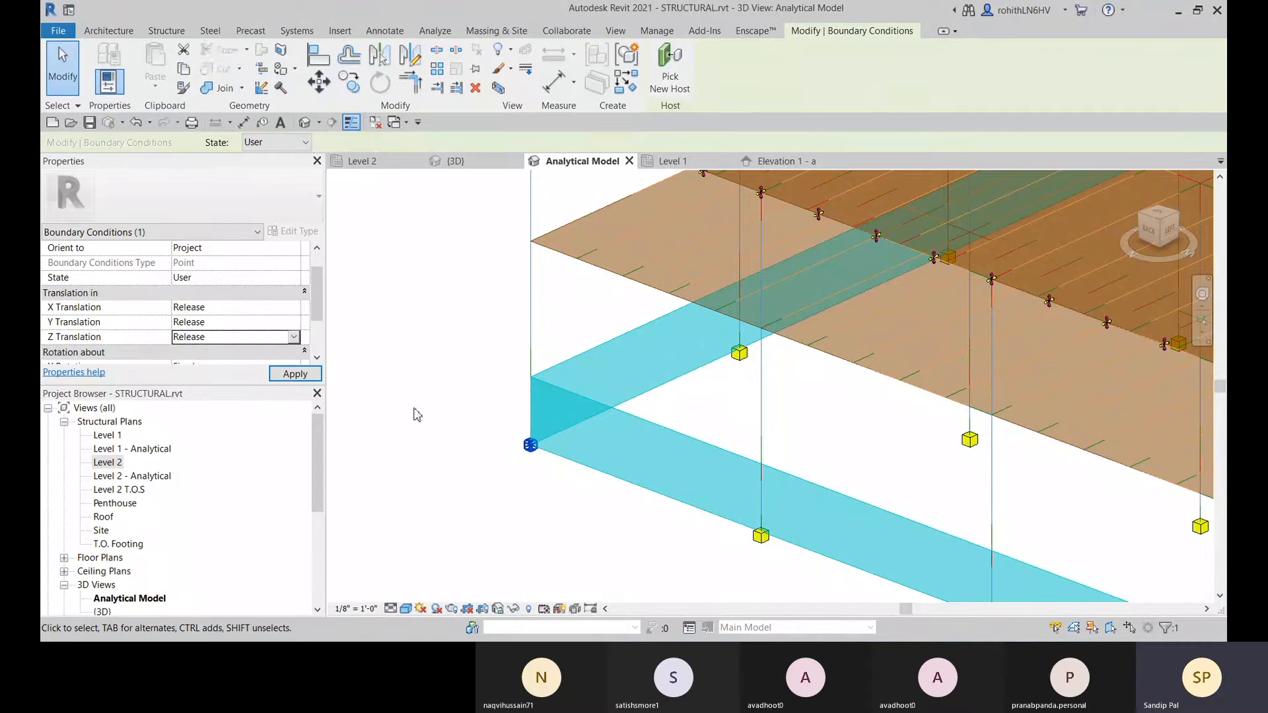
scroll(537, 498, "up", 5)
left_click(453, 467)
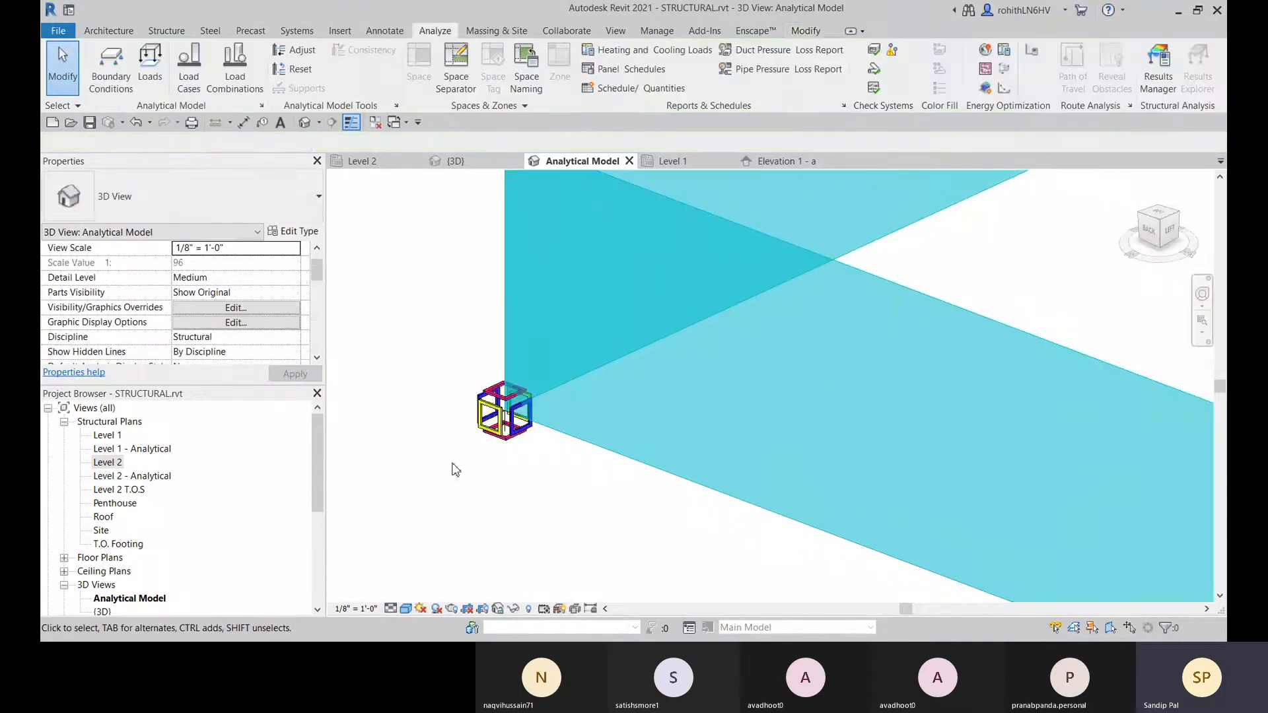
scroll(526, 439, "up", 2)
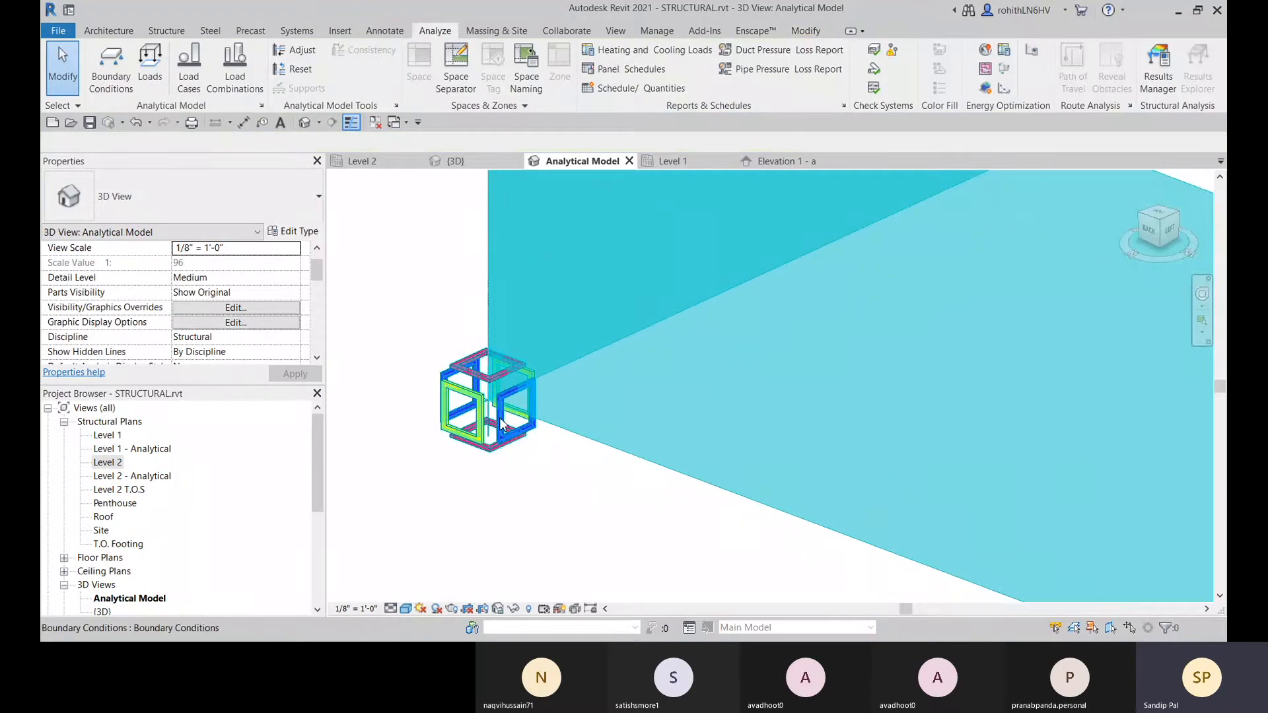
scroll(502, 426, "down", 8)
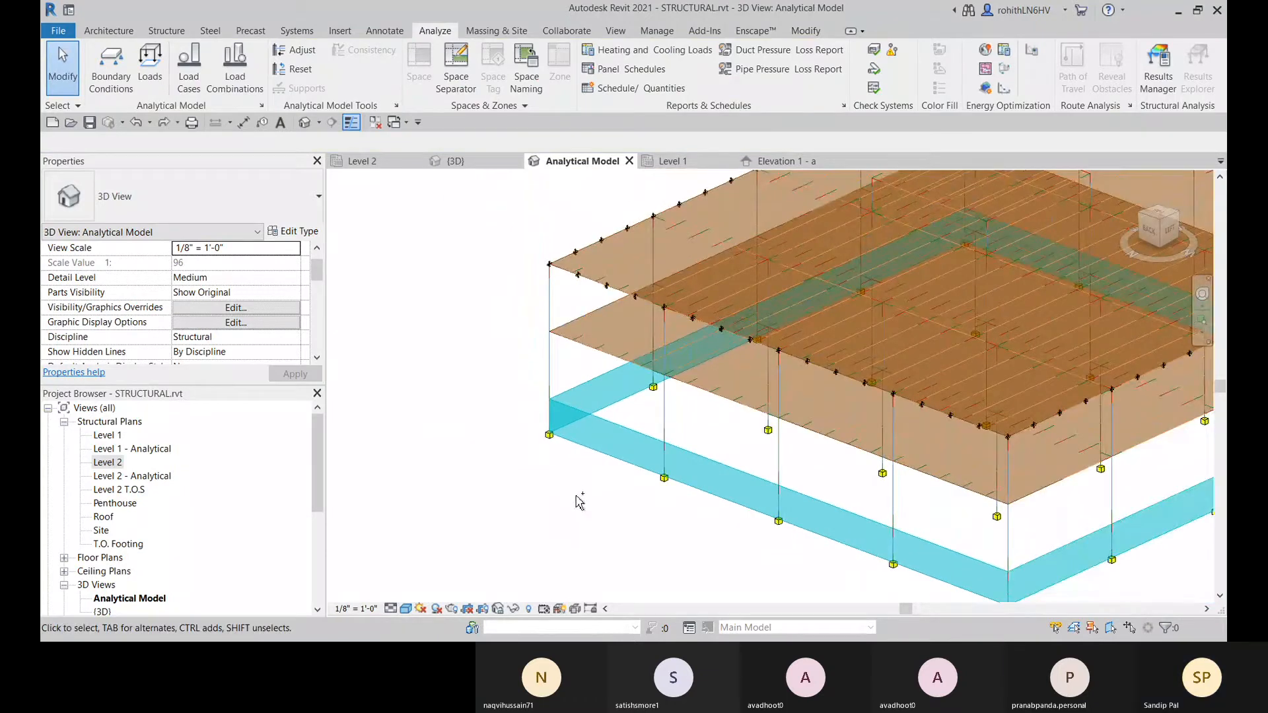
middle_click_drag(576, 496, 566, 501)
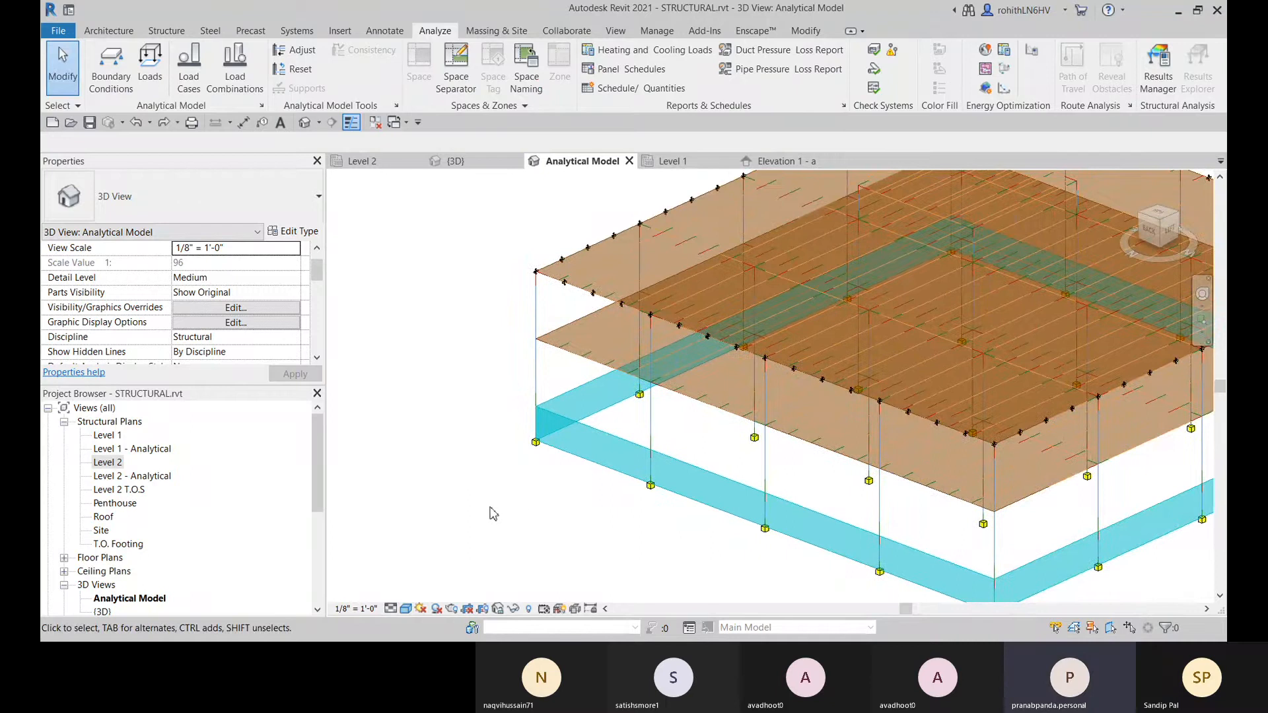
- Set the X translation of the upper floor's area boundary condition to Fixed and apply the change
scroll(534, 274, "up", 5)
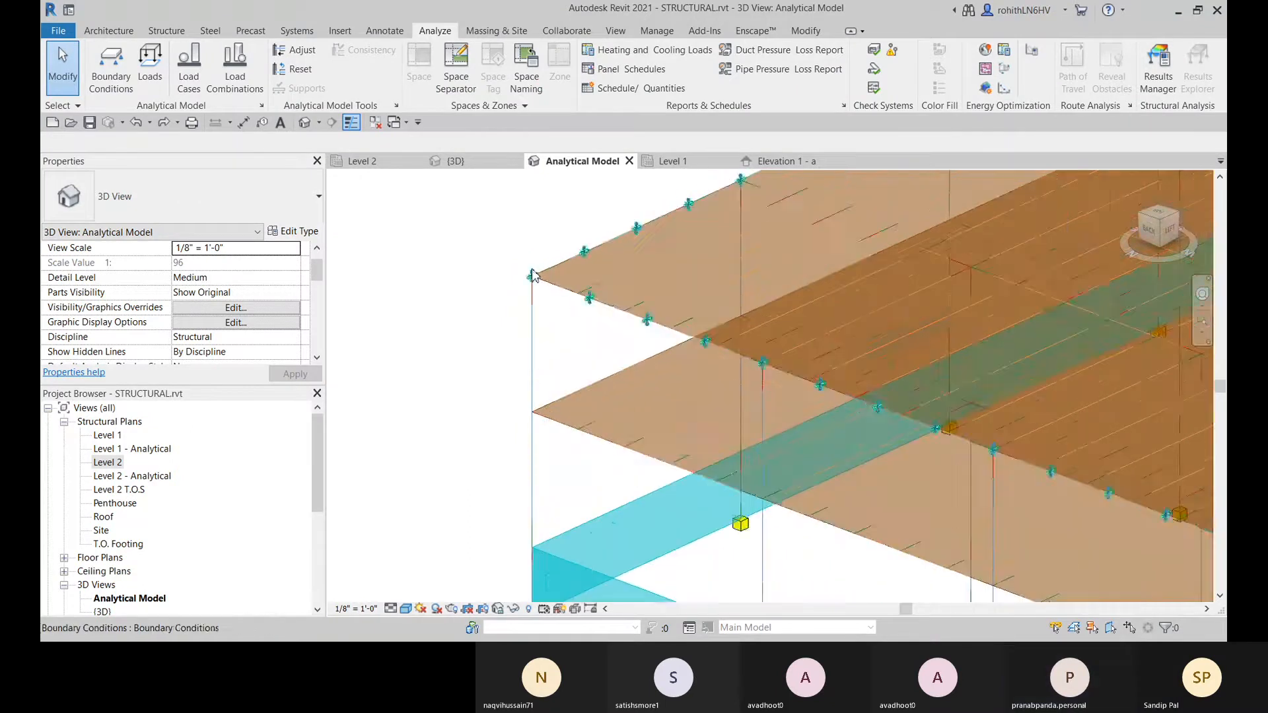
scroll(532, 297, "up", 4)
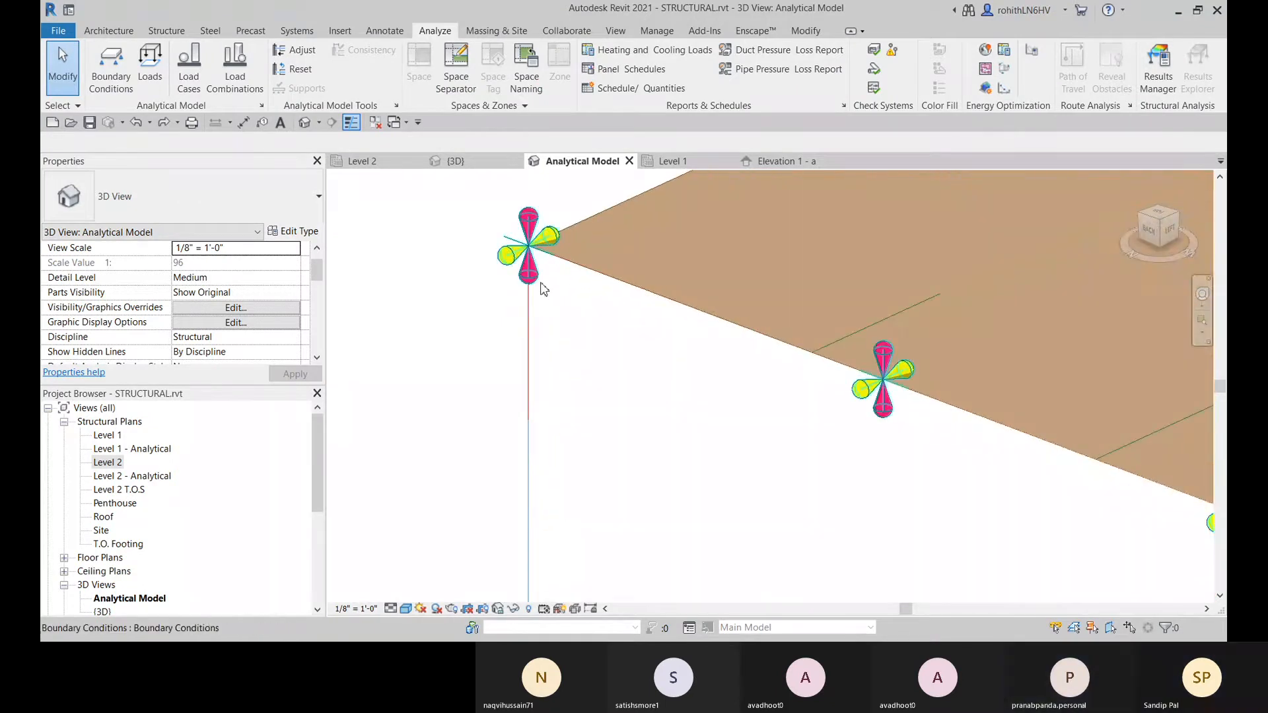
left_click(532, 281)
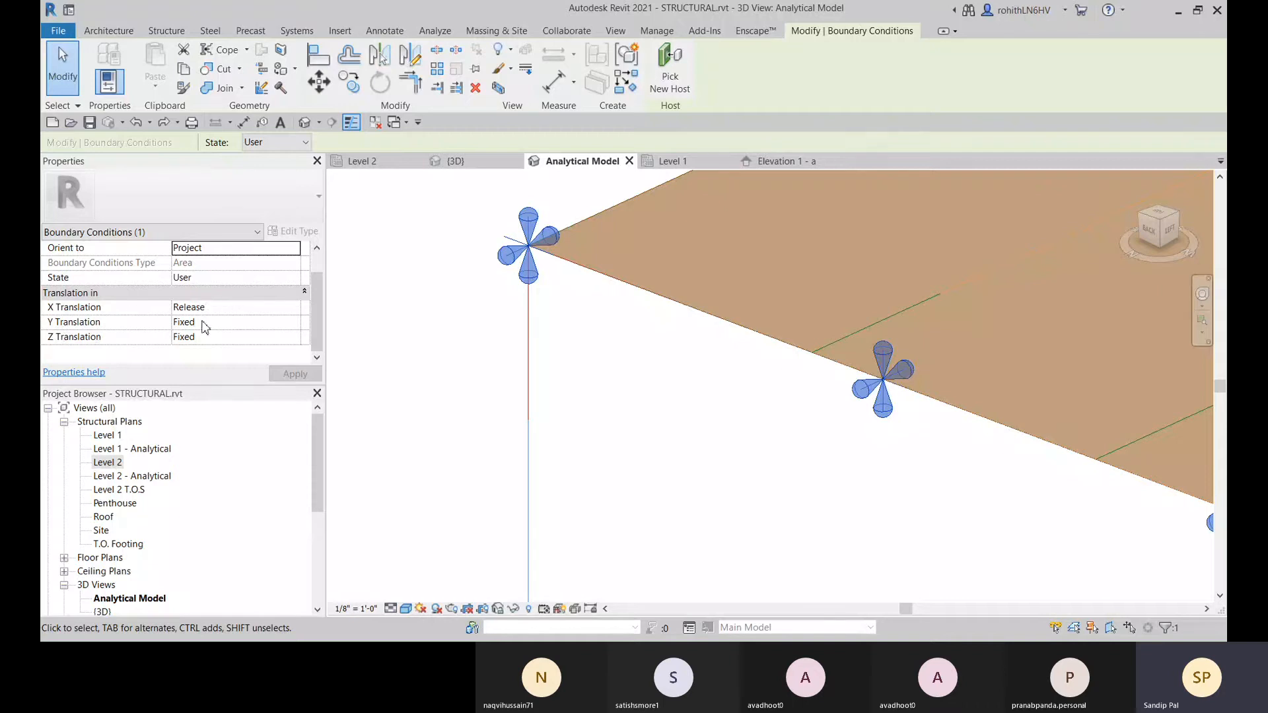
scroll(86, 336, "up", 1)
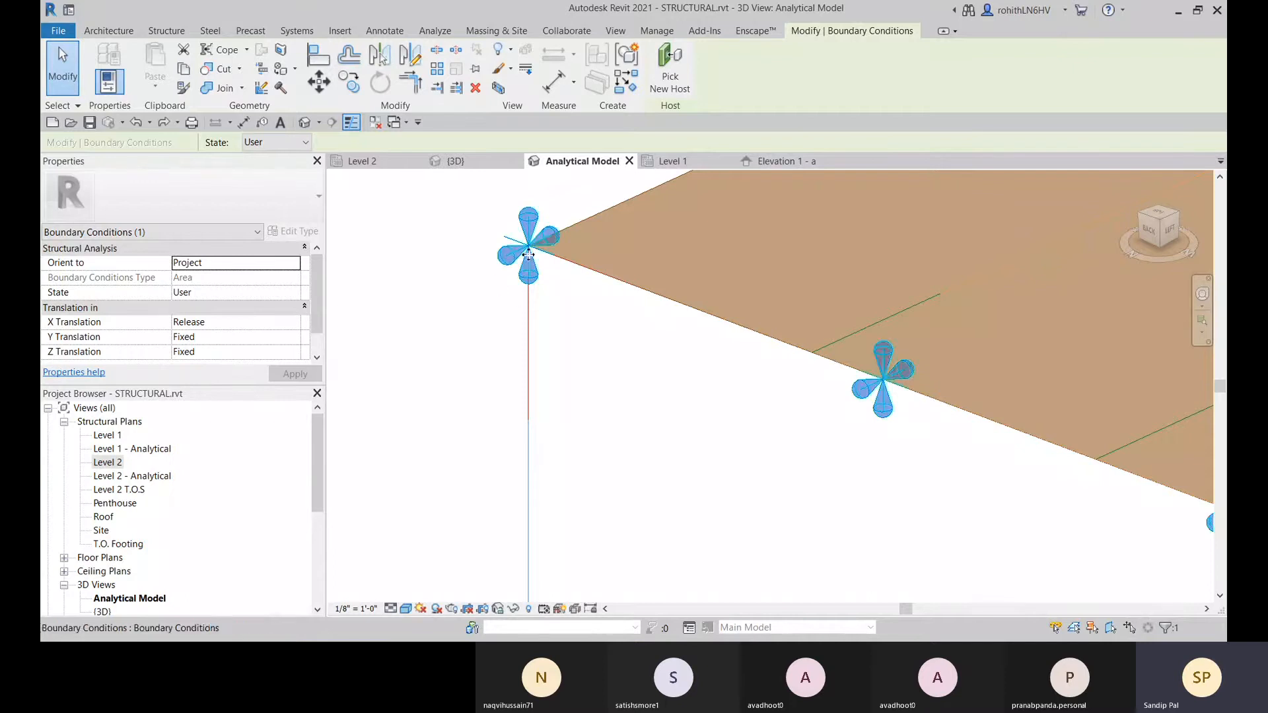
left_click(293, 325)
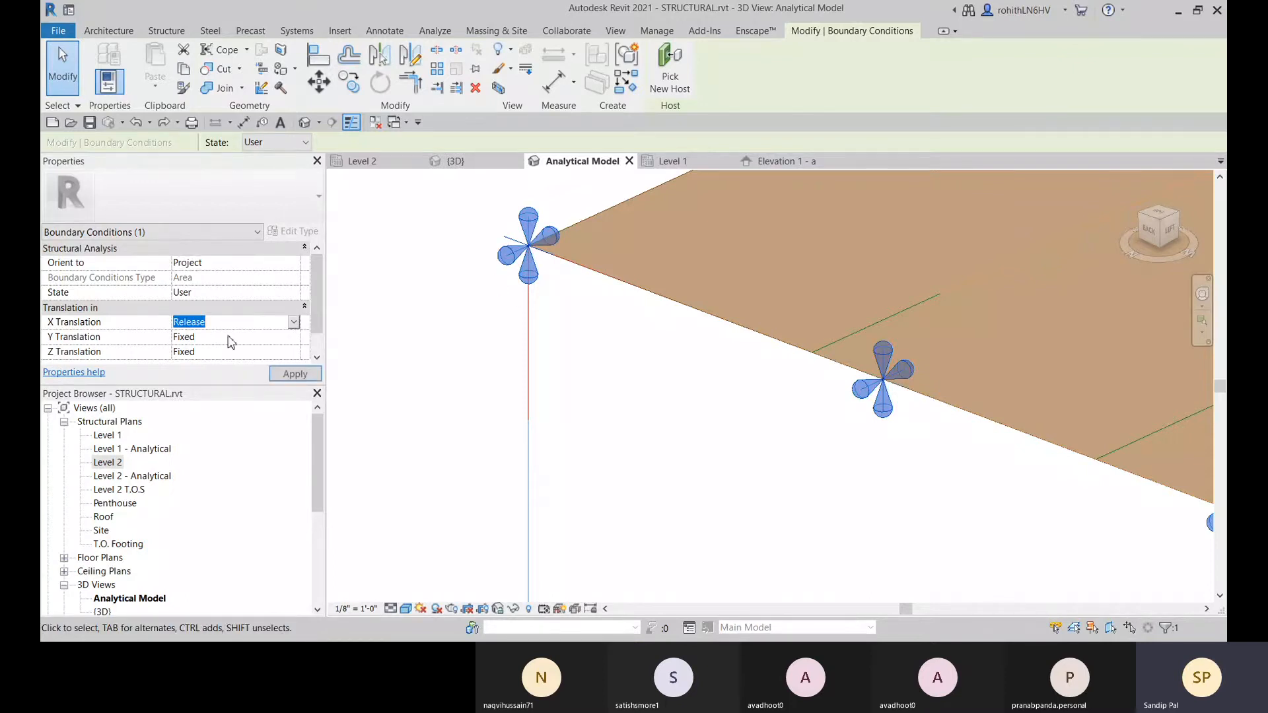
left_click(198, 340)
left_click(298, 373)
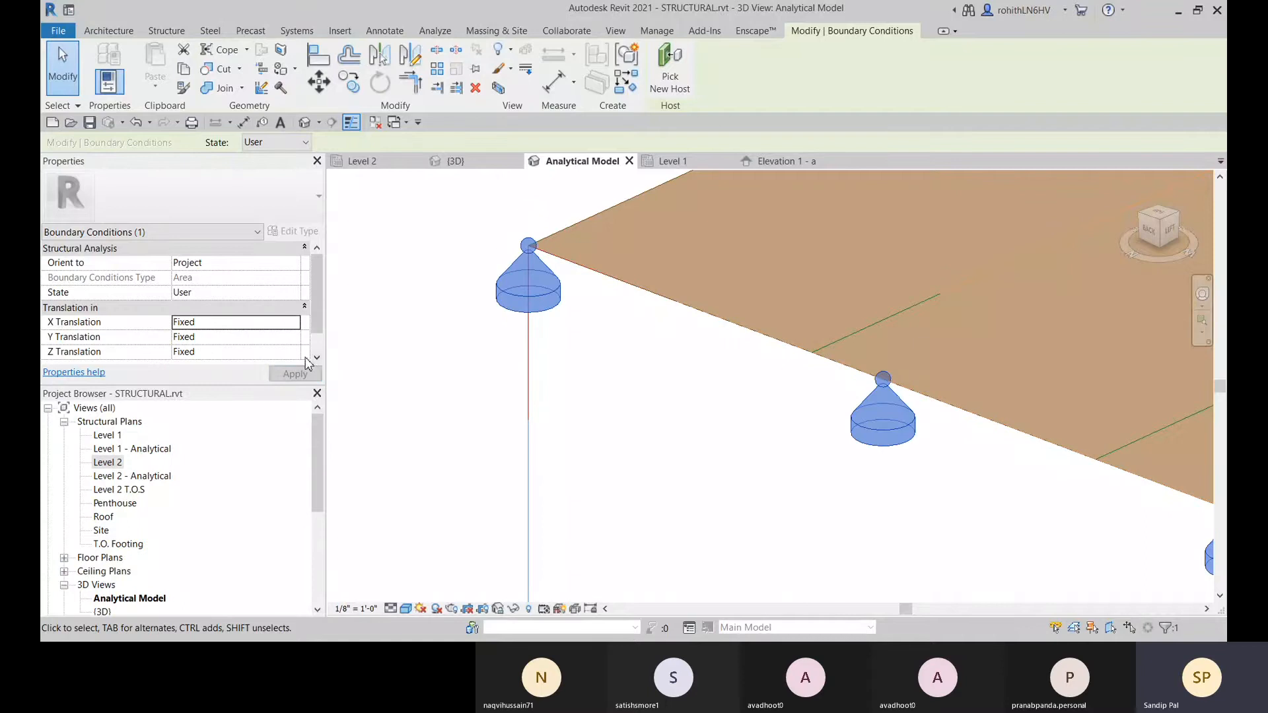
- Set the Z translation of the upper floor's area boundary condition to Release
left_click(295, 352)
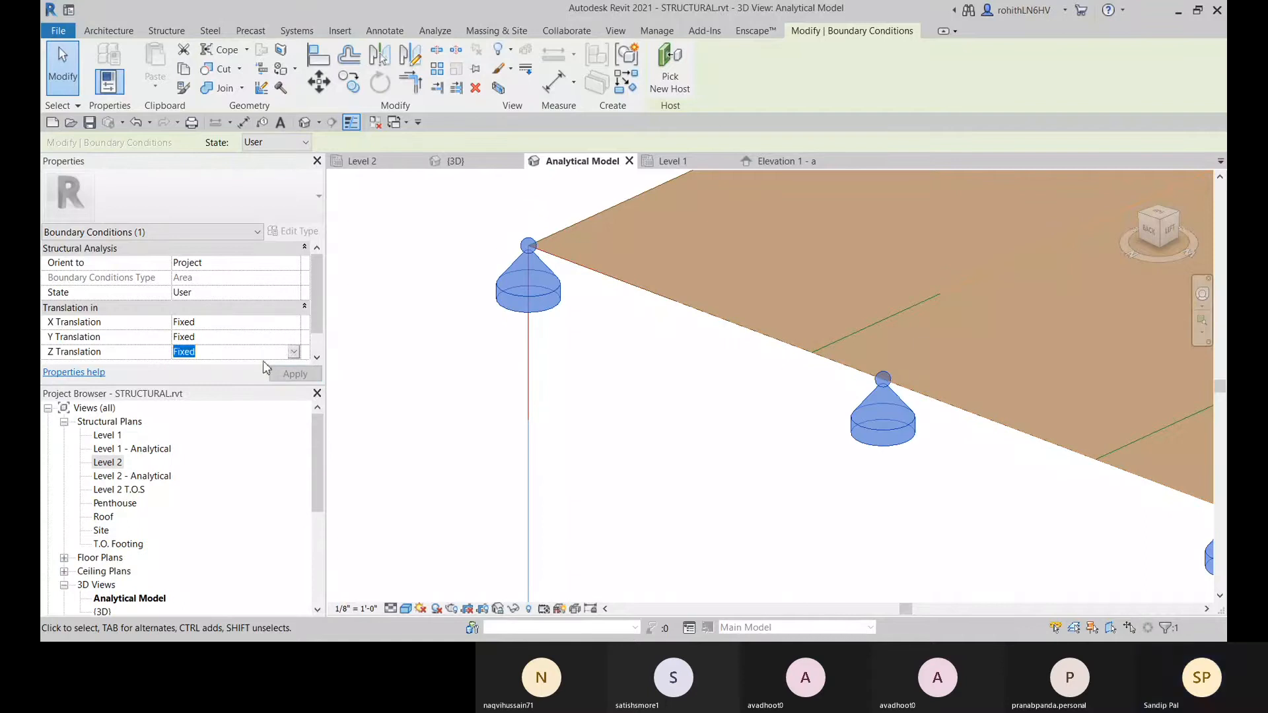
left_click(608, 372)
scroll(626, 364, "down", 6)
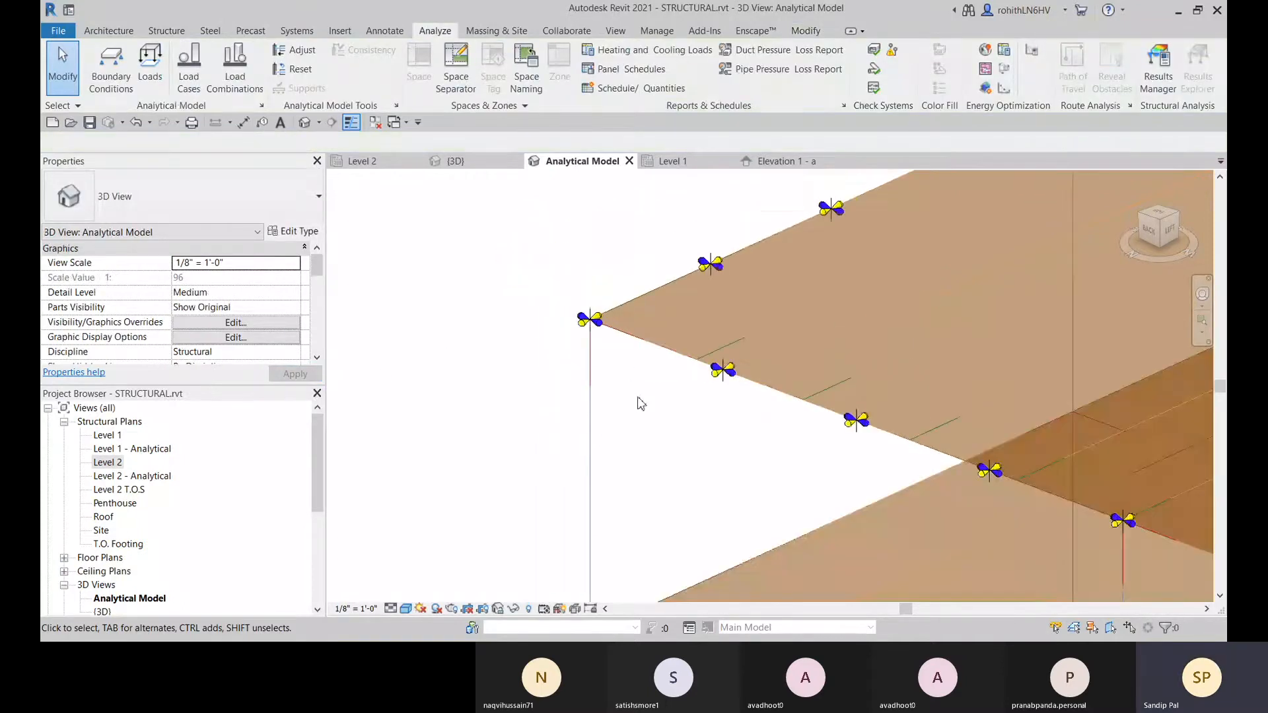
- Examine the upper floor's area boundary condition symbols and translation settings from several sides of the model
middle_click_drag(623, 410, 885, 406, "shift")
scroll(509, 436, "up", 3)
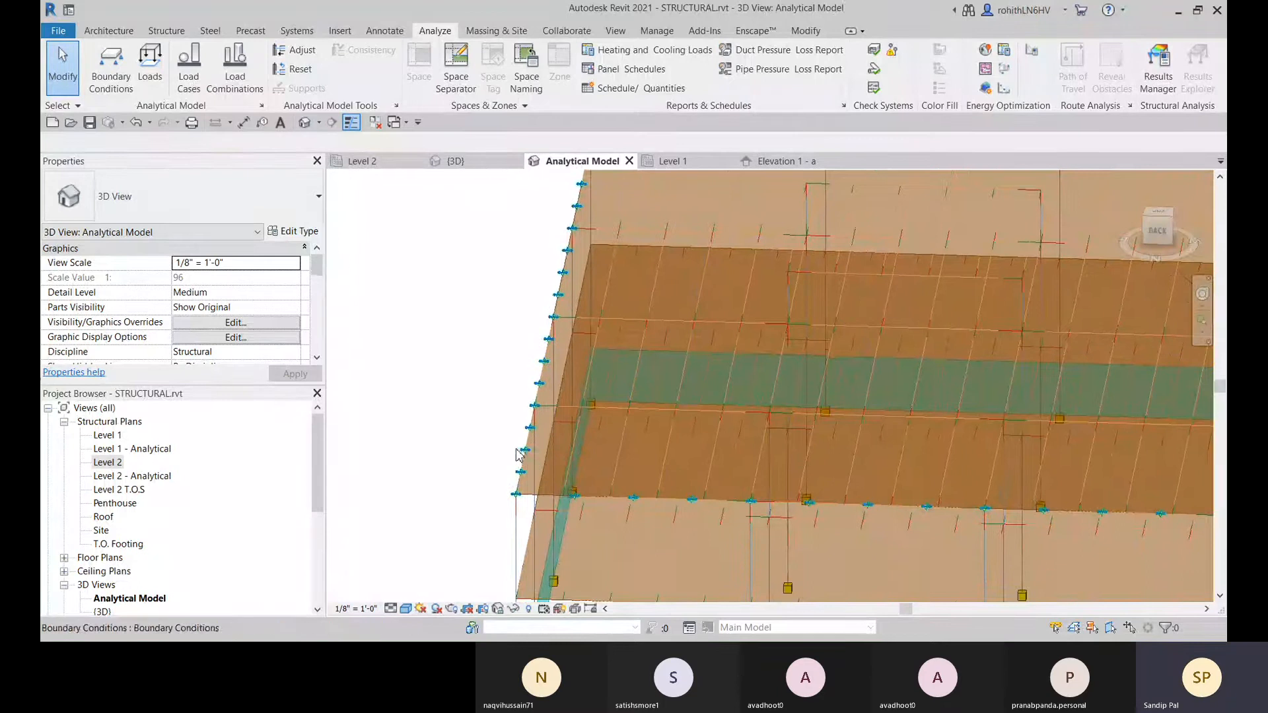
left_click(516, 470)
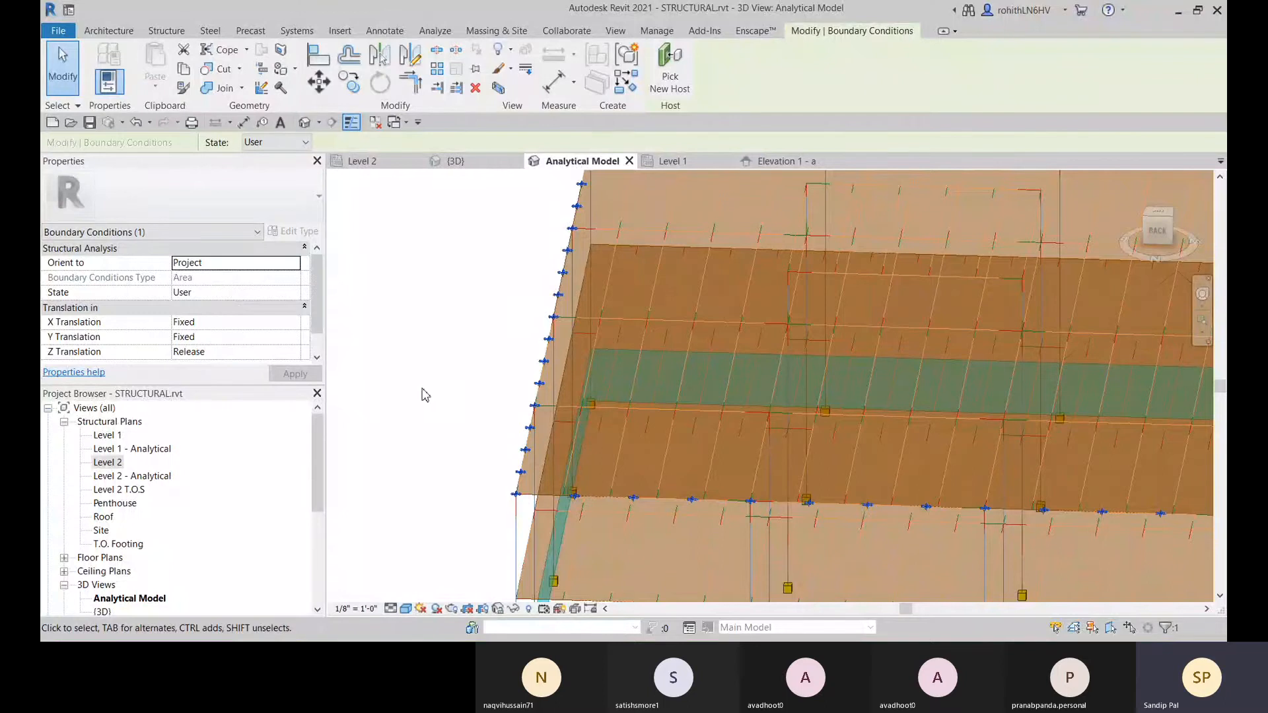
scroll(440, 375, "down", 4)
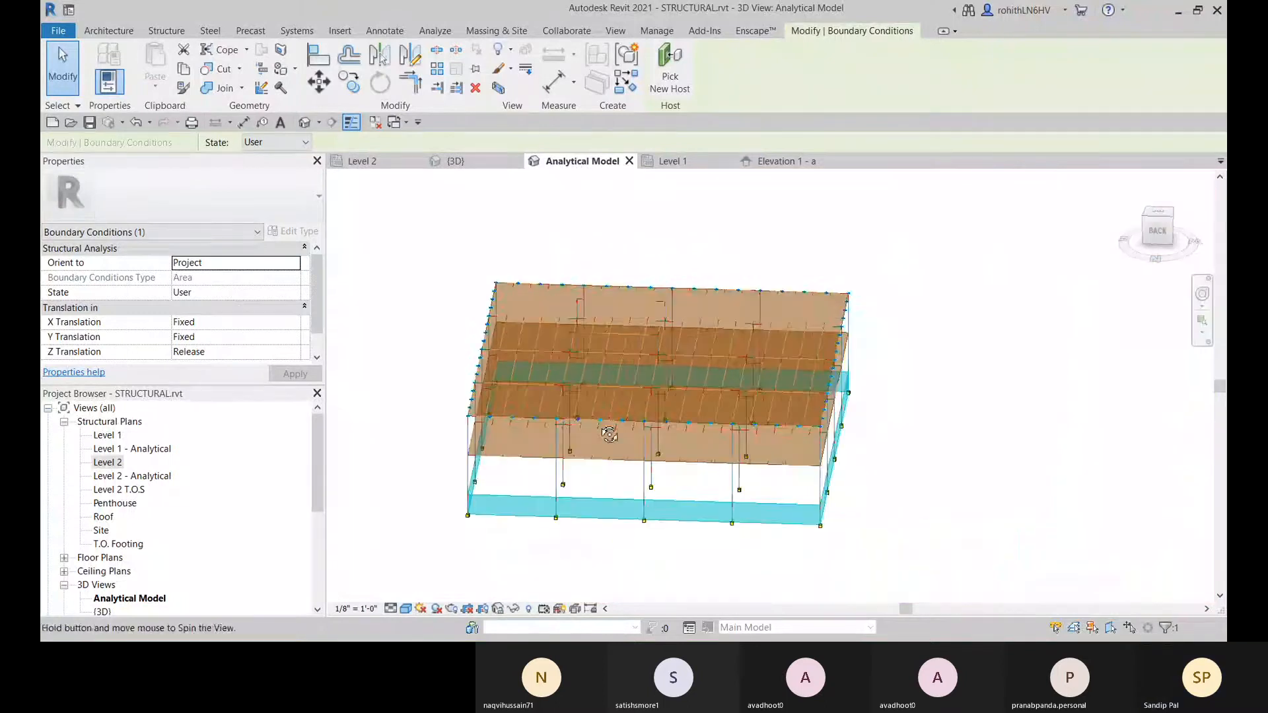
middle_click_drag(609, 435, 434, 425, "shift")
left_click(858, 571)
middle_click_drag(571, 533, 686, 502)
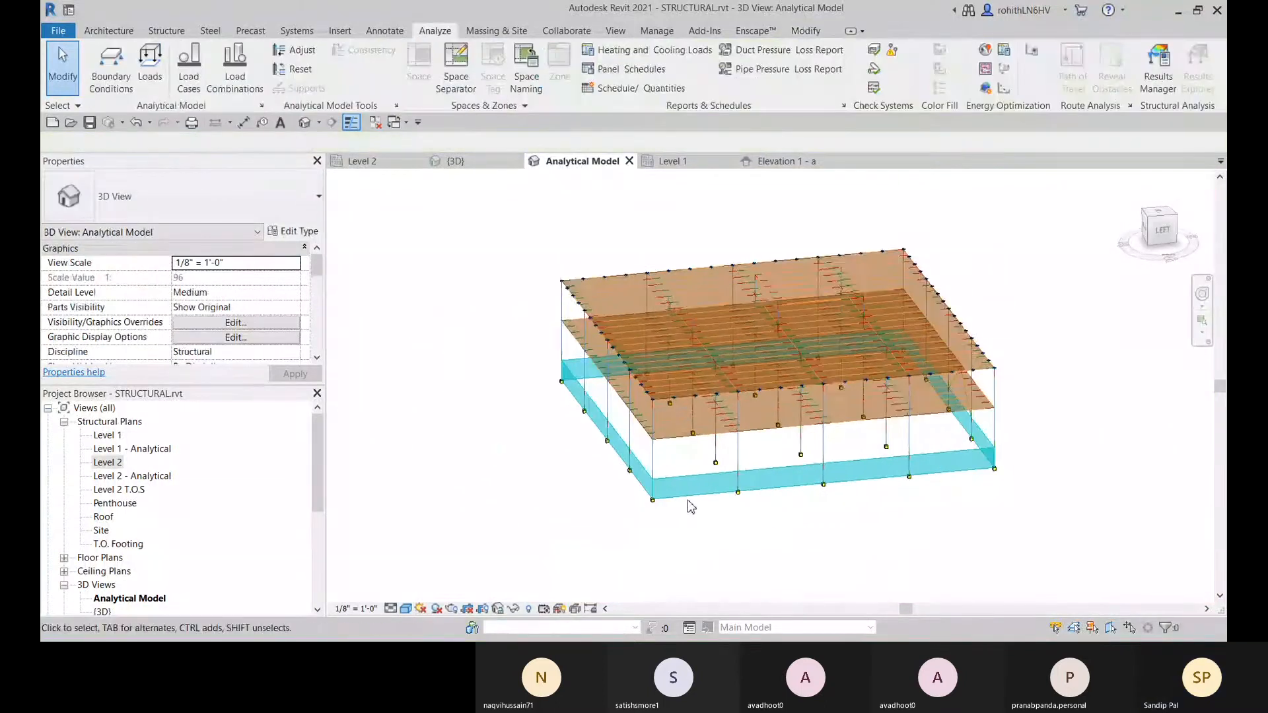
scroll(687, 502, "up", 3)
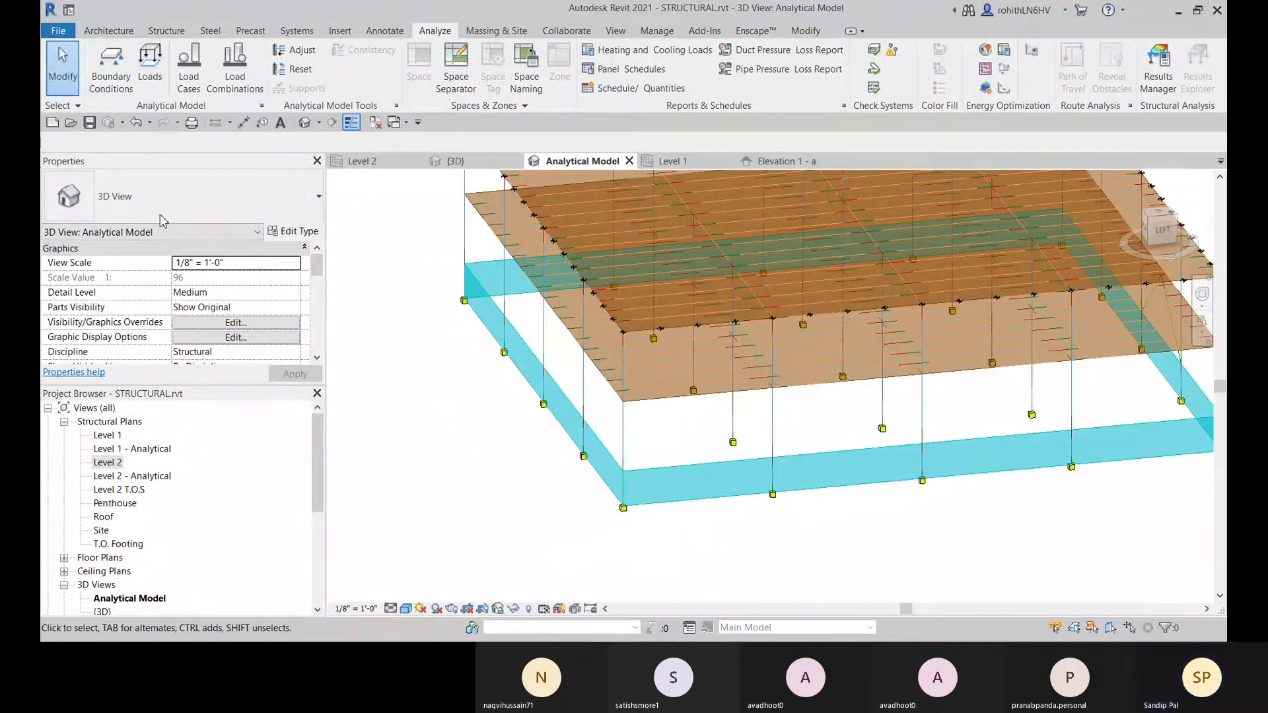
- Open the structural load case settings and review the load cases' natures and categories and the list of load natures
left_click(263, 105)
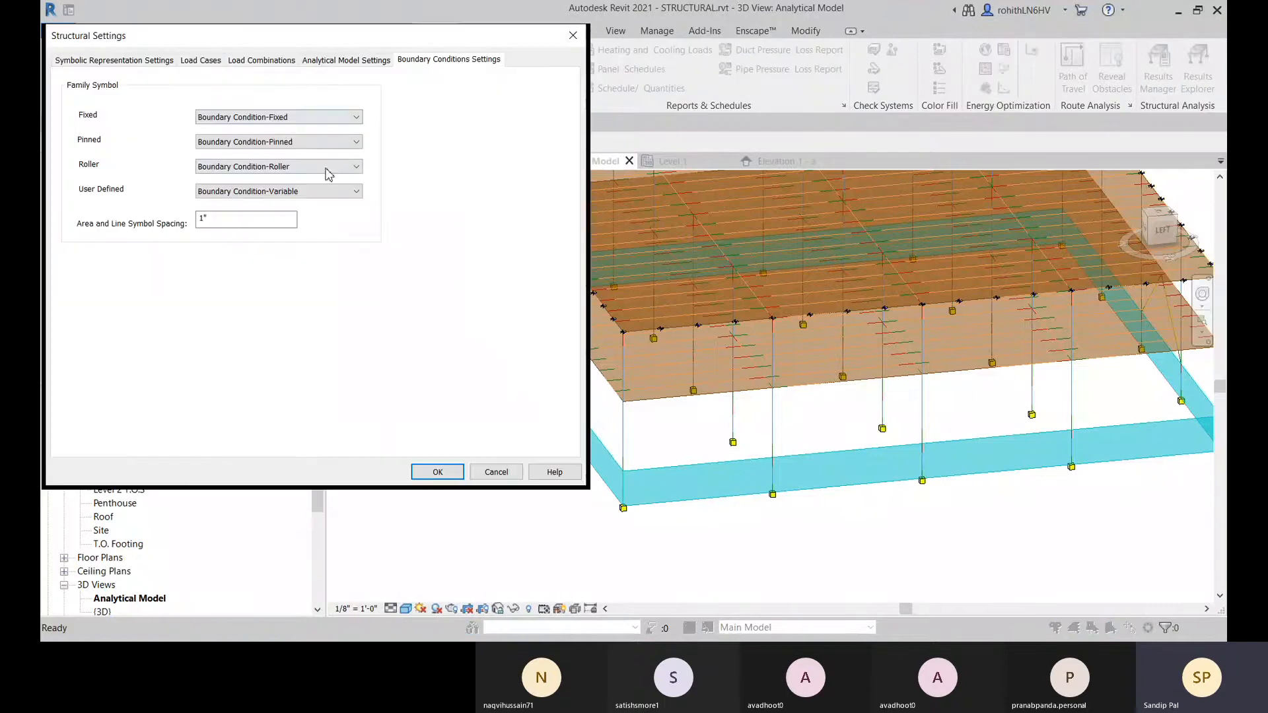
left_click(204, 63)
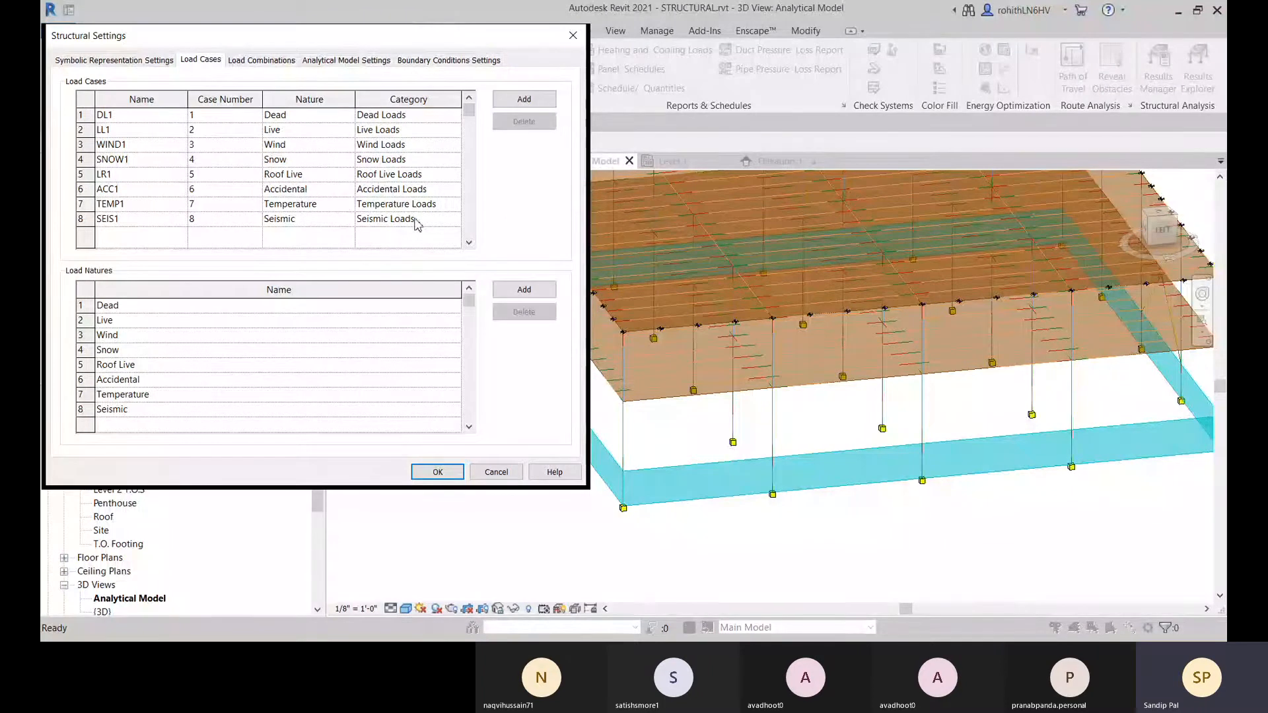
left_click(449, 219)
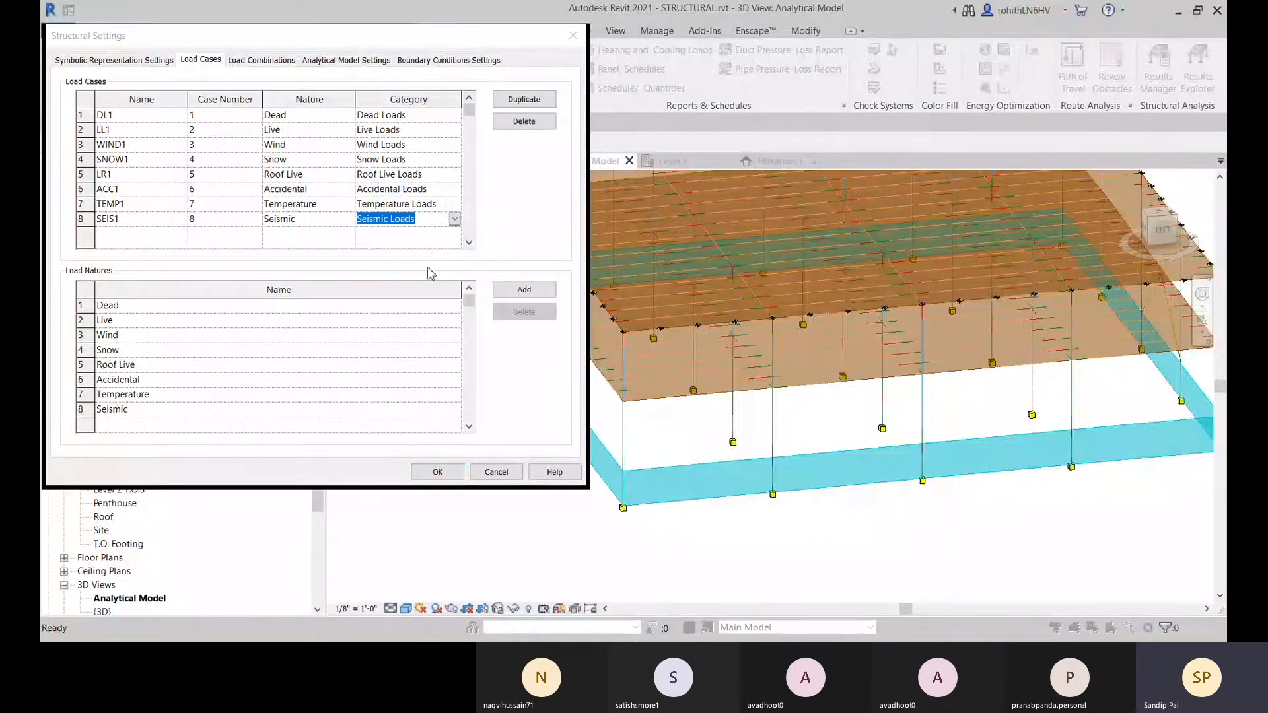
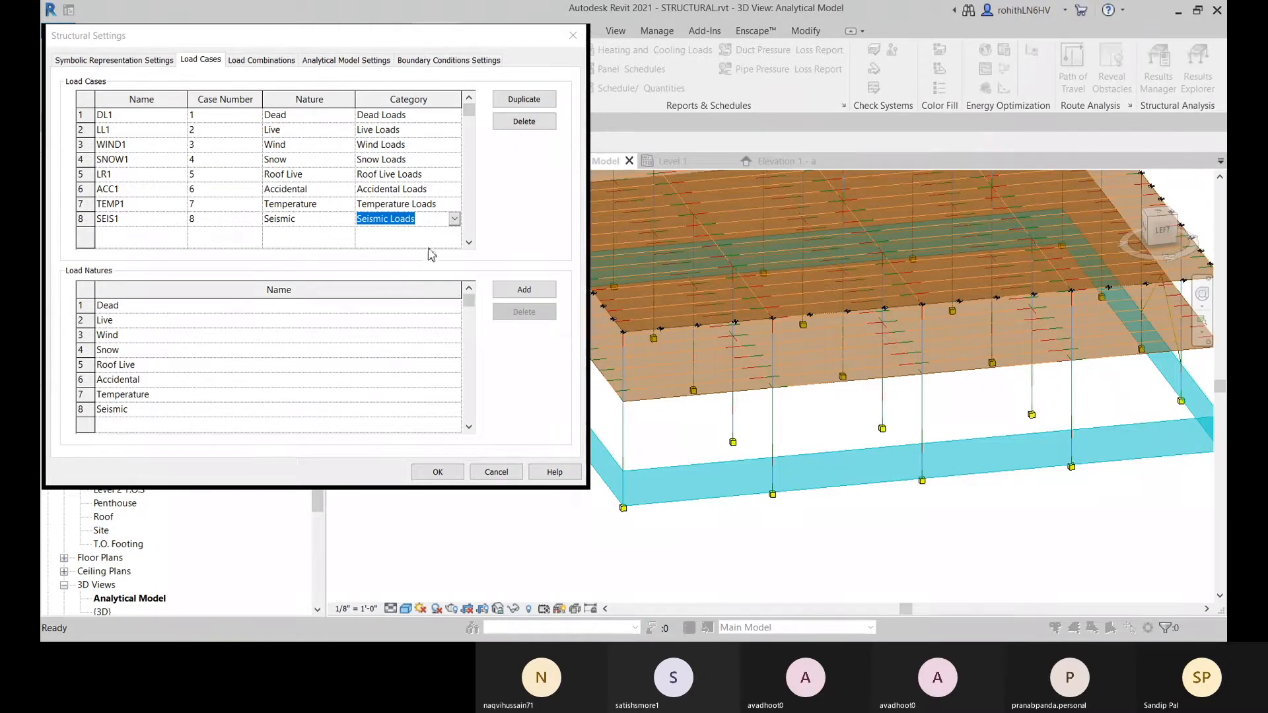
left_click(461, 232)
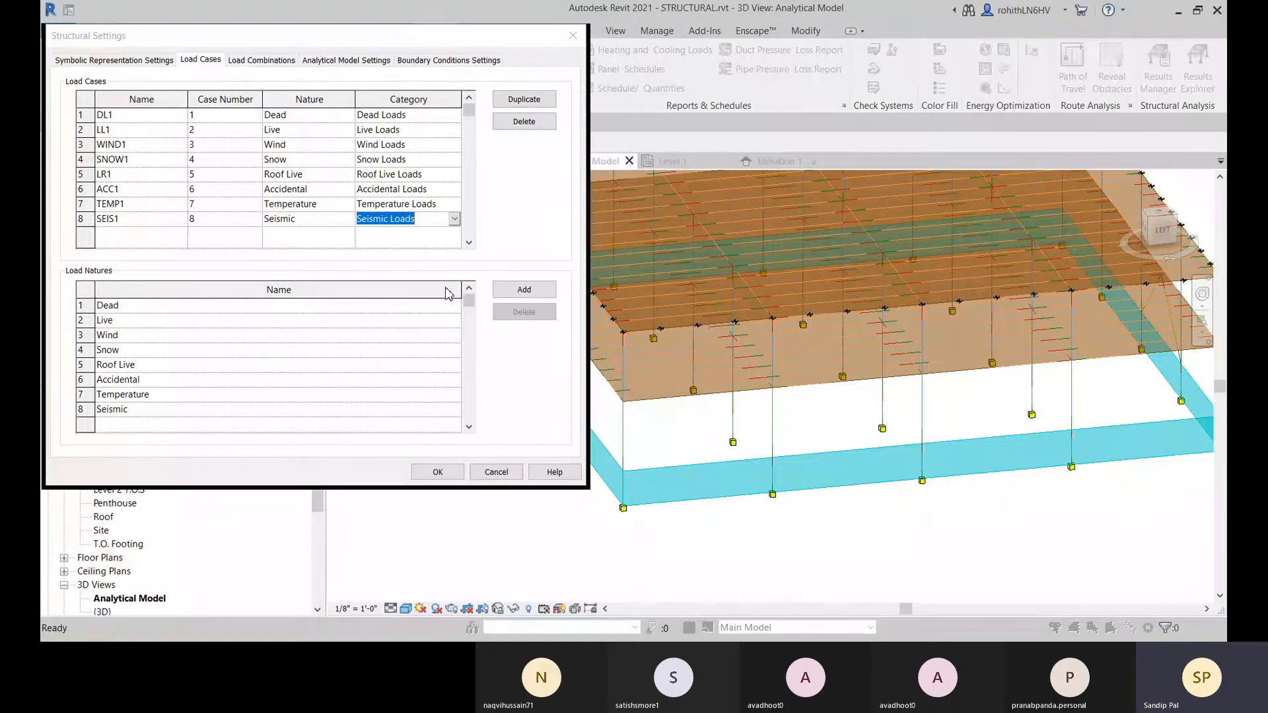
left_click(317, 250)
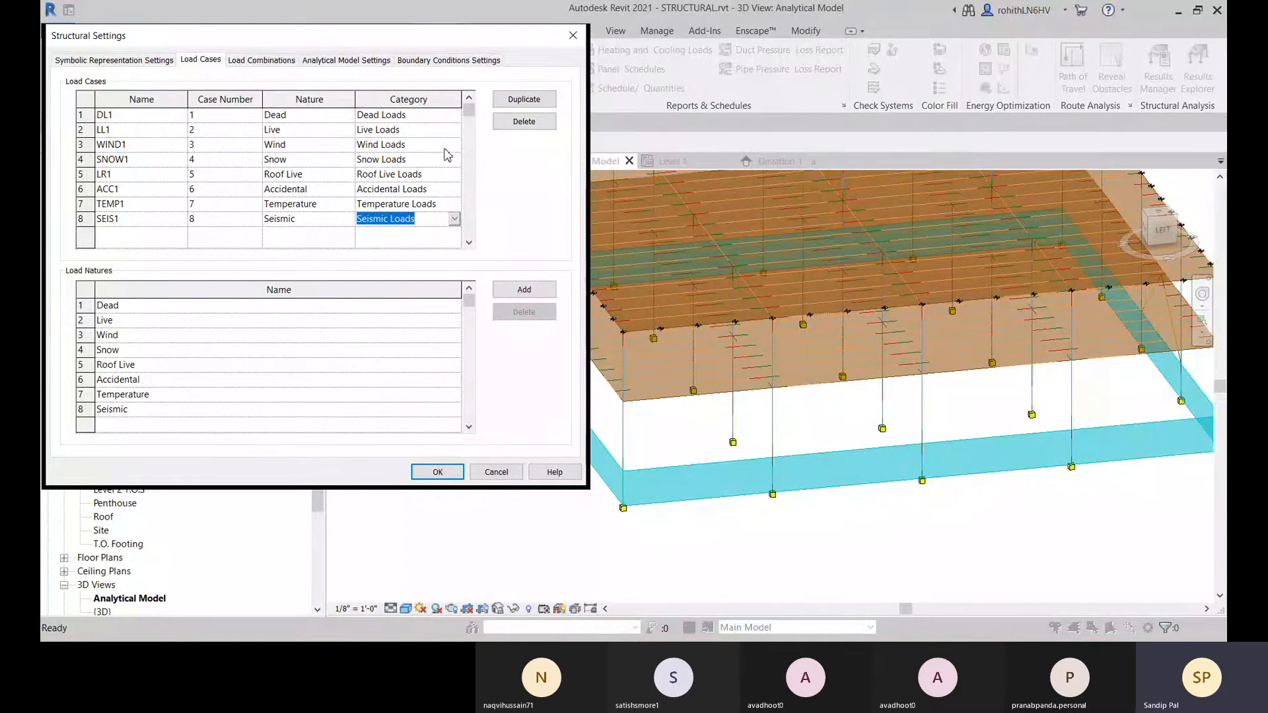
left_click(251, 367)
left_click(165, 412)
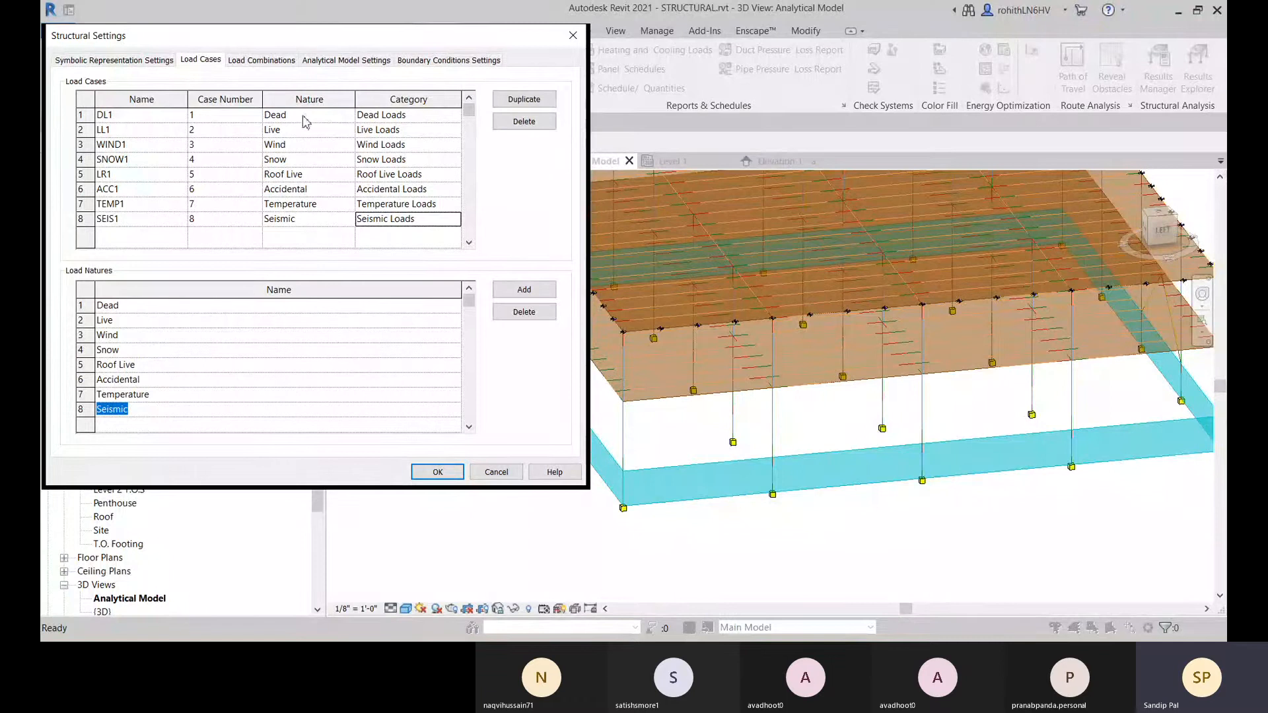
left_click(167, 426)
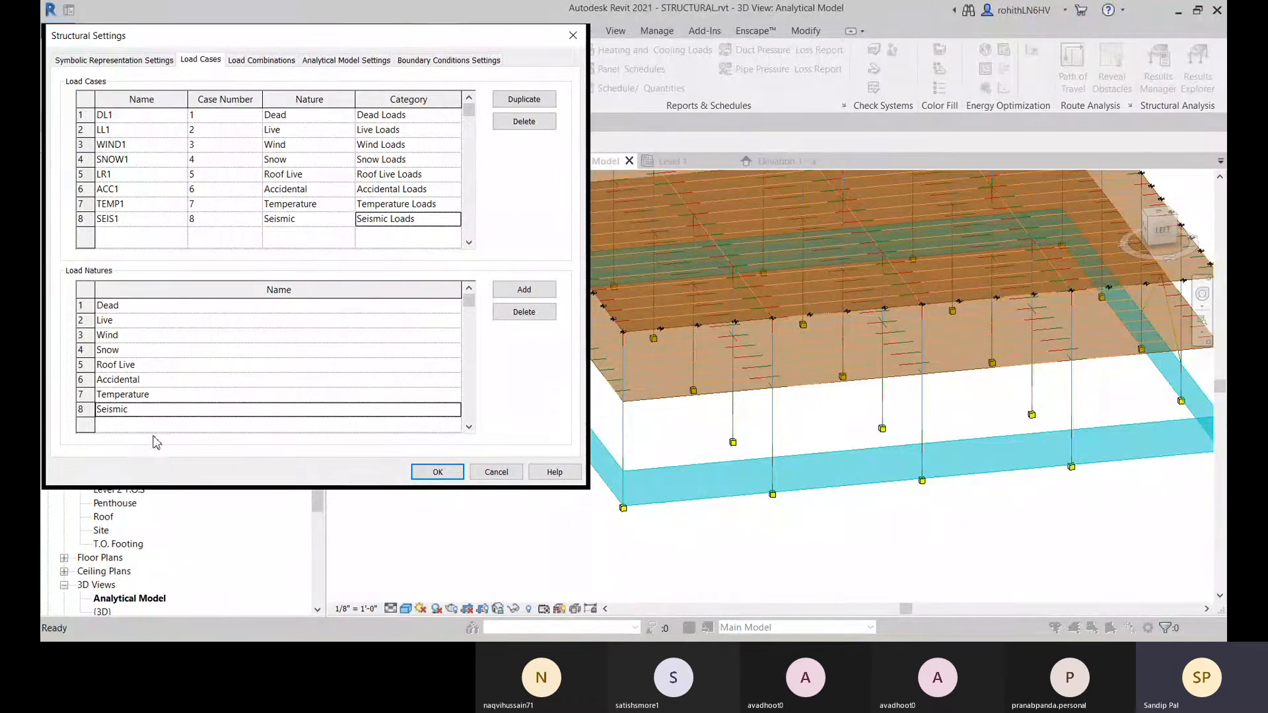
- Add a new load nature named Plumbing Equipments
left_click(518, 290)
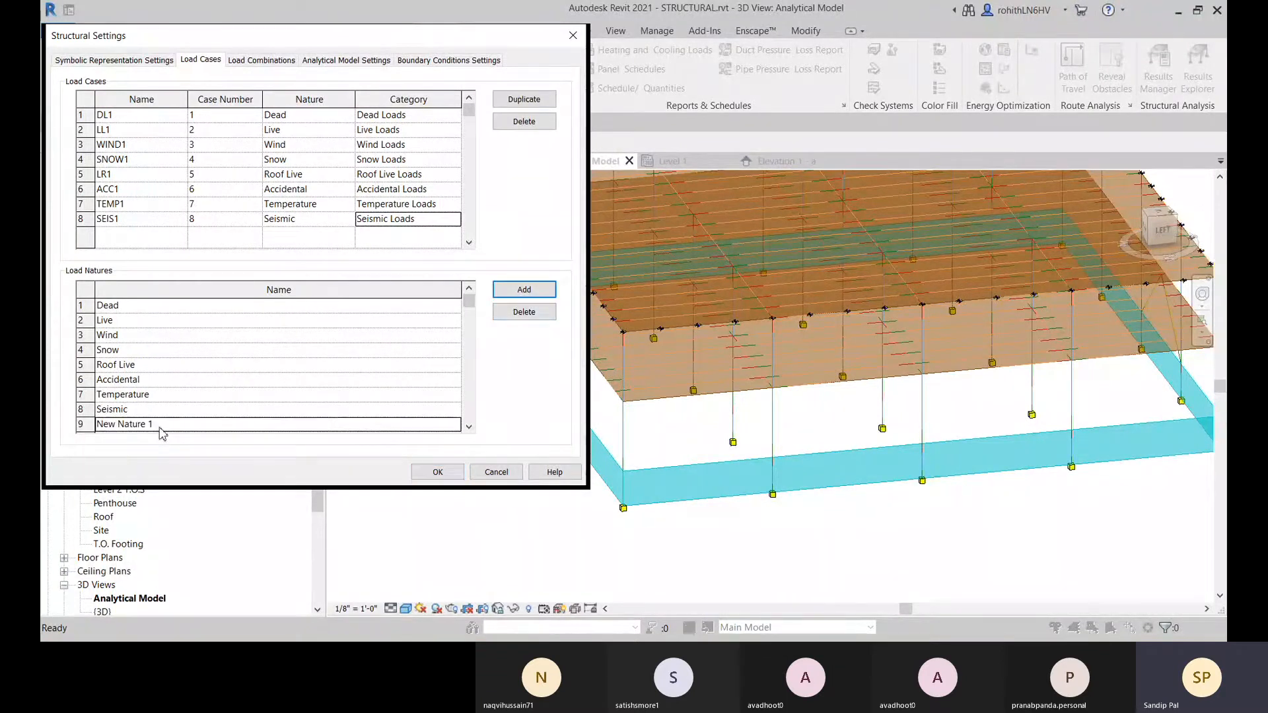
left_click(162, 425)
left_click_drag(162, 425, 92, 420)
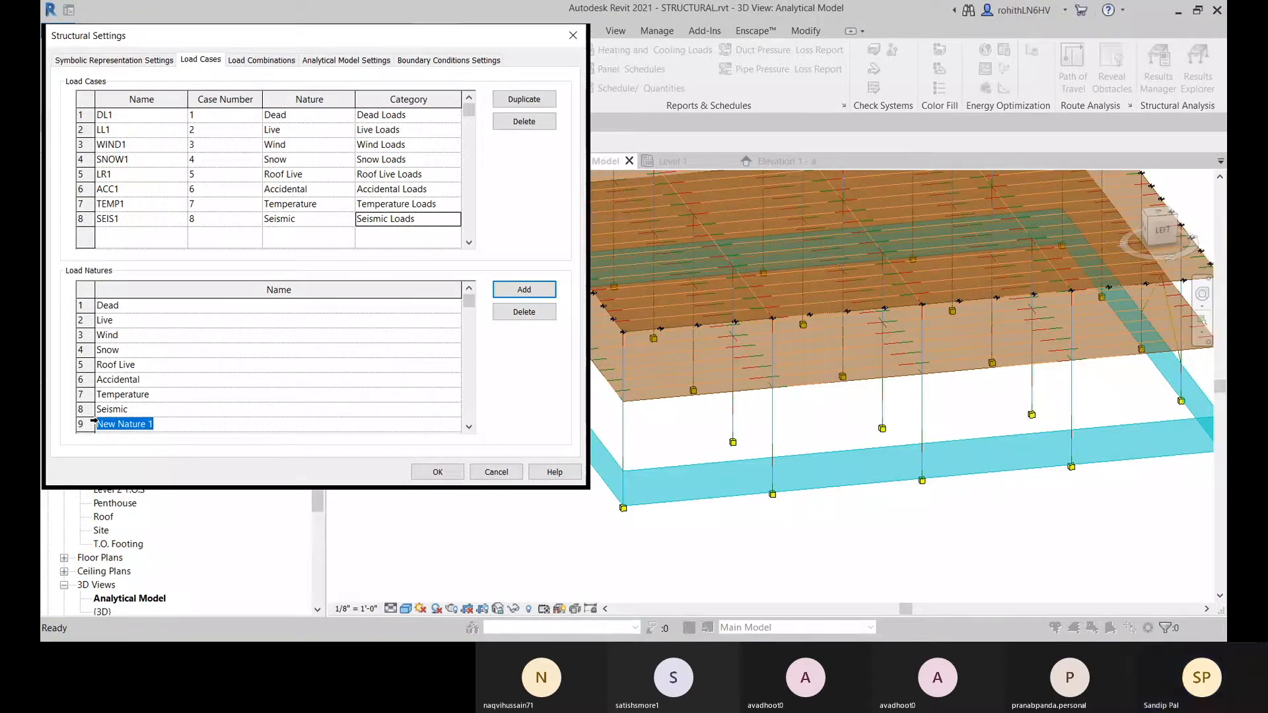
type("E")
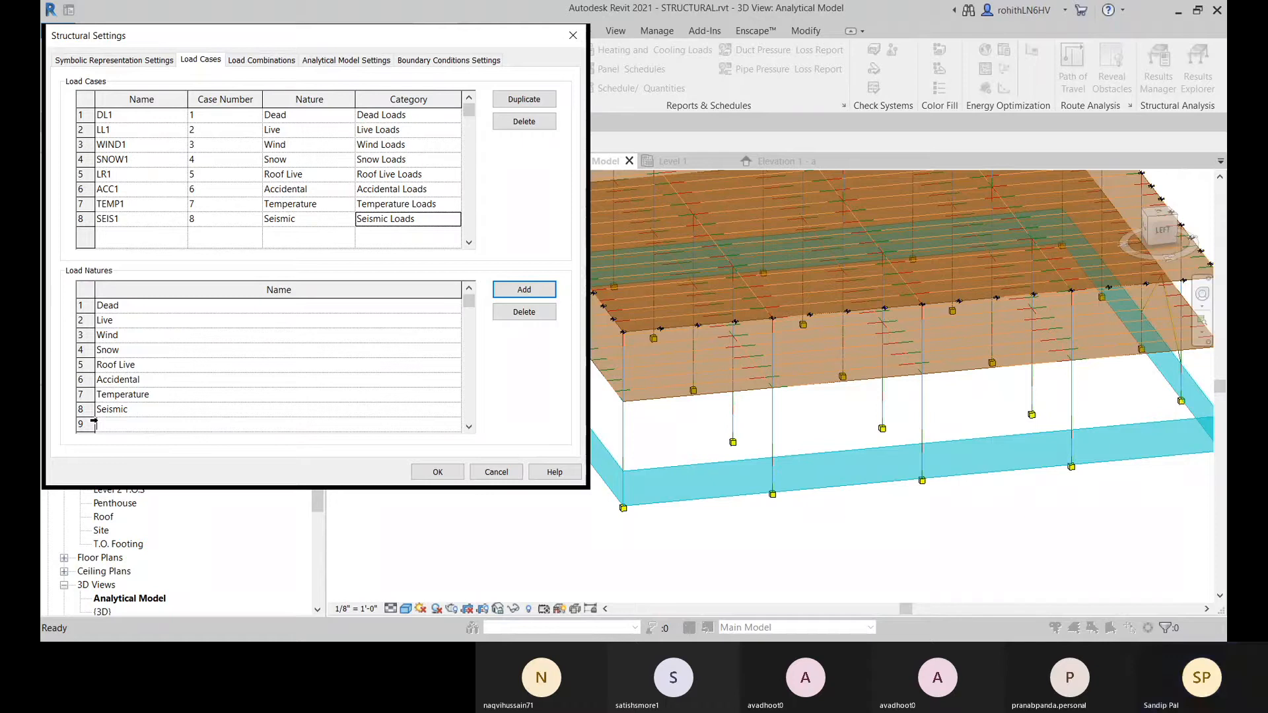
type("Plu")
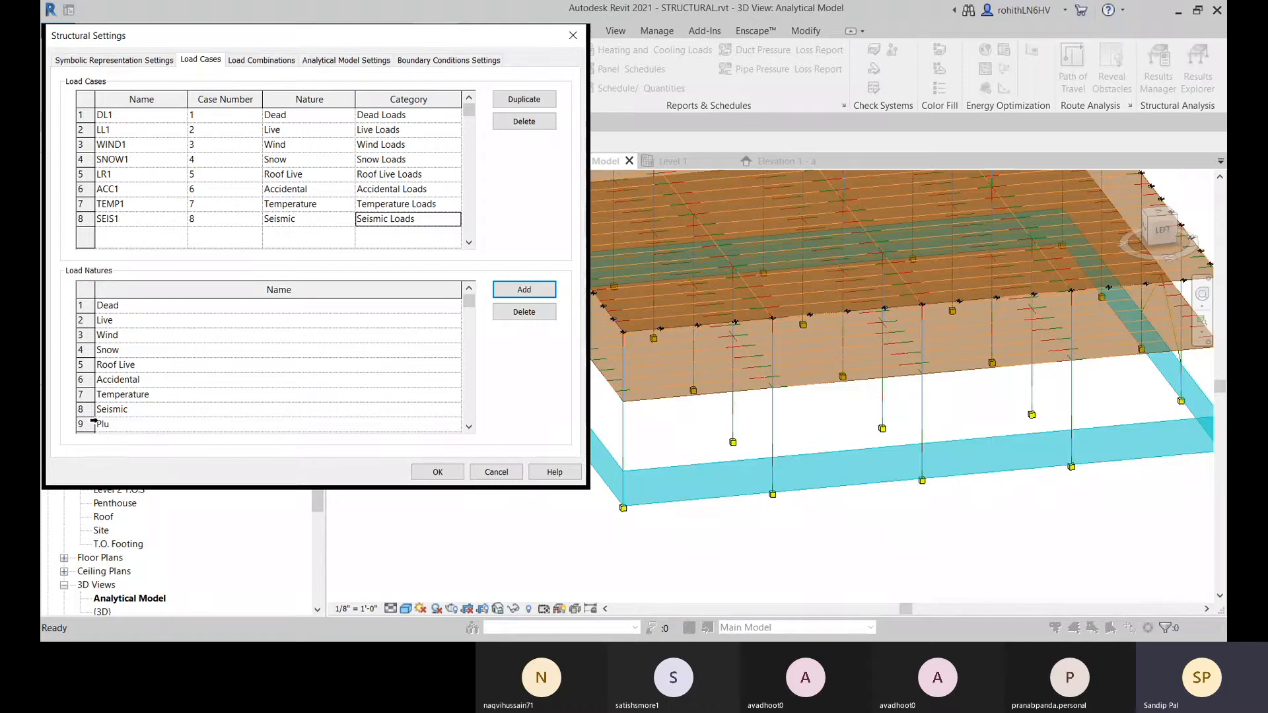
type("mbin")
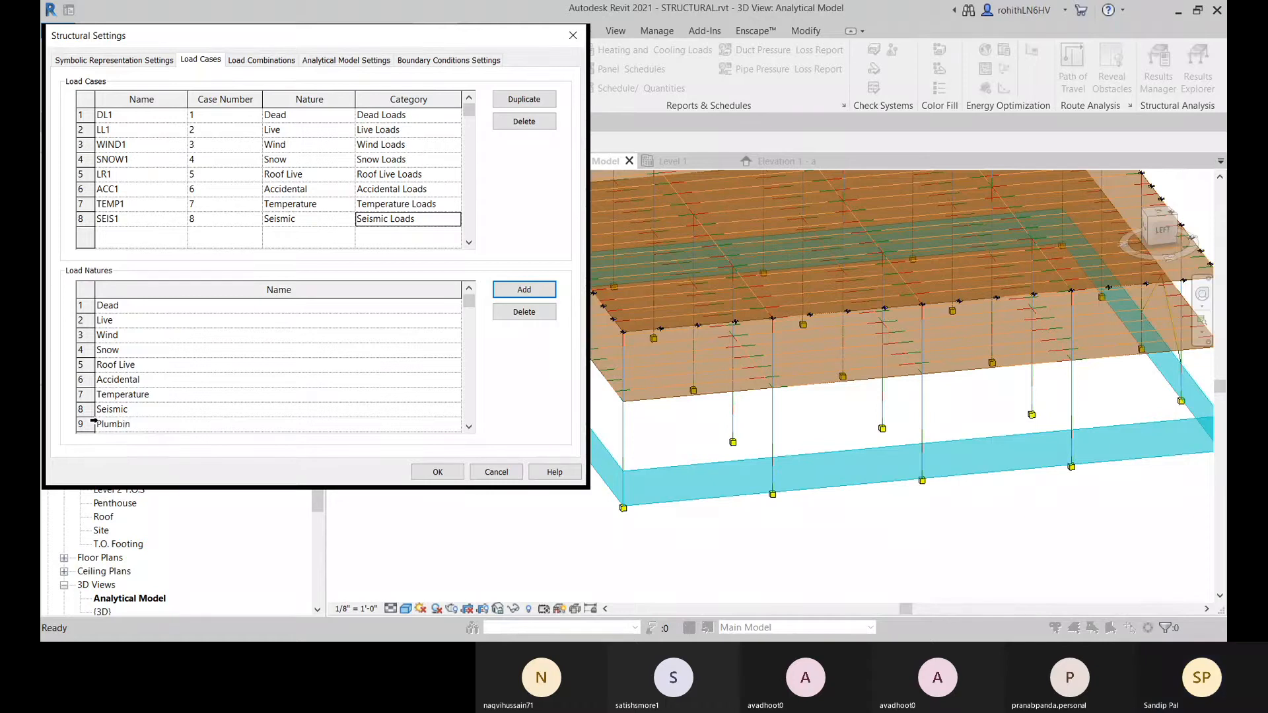
type("g Equipme")
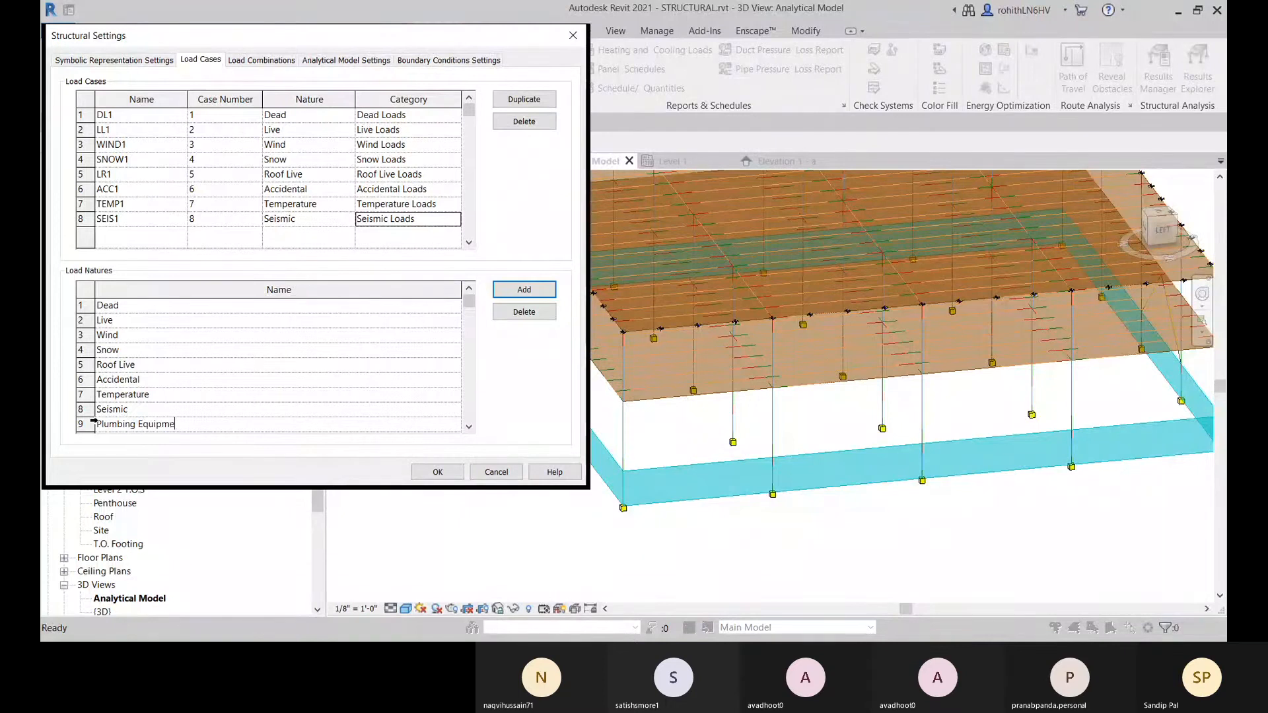
type("nts")
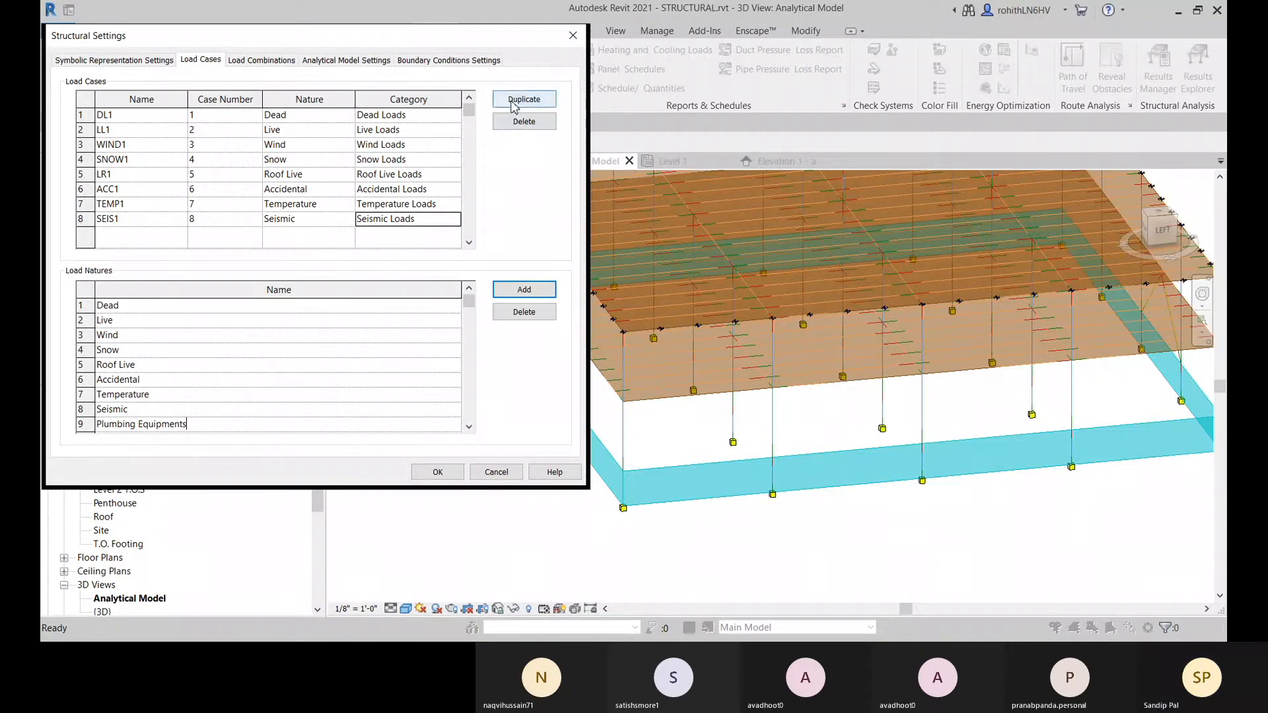
- Duplicate the SEIS1 load case and name the copy PLM1
left_click(532, 102)
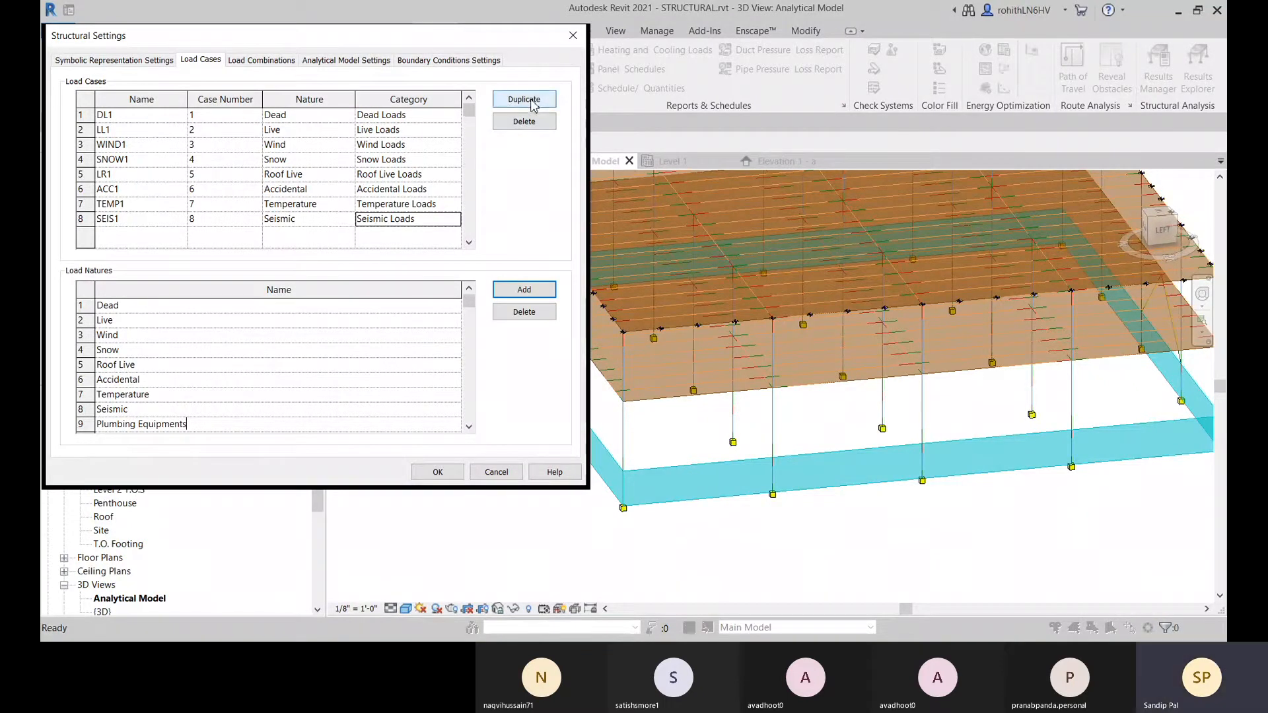
left_click(161, 236)
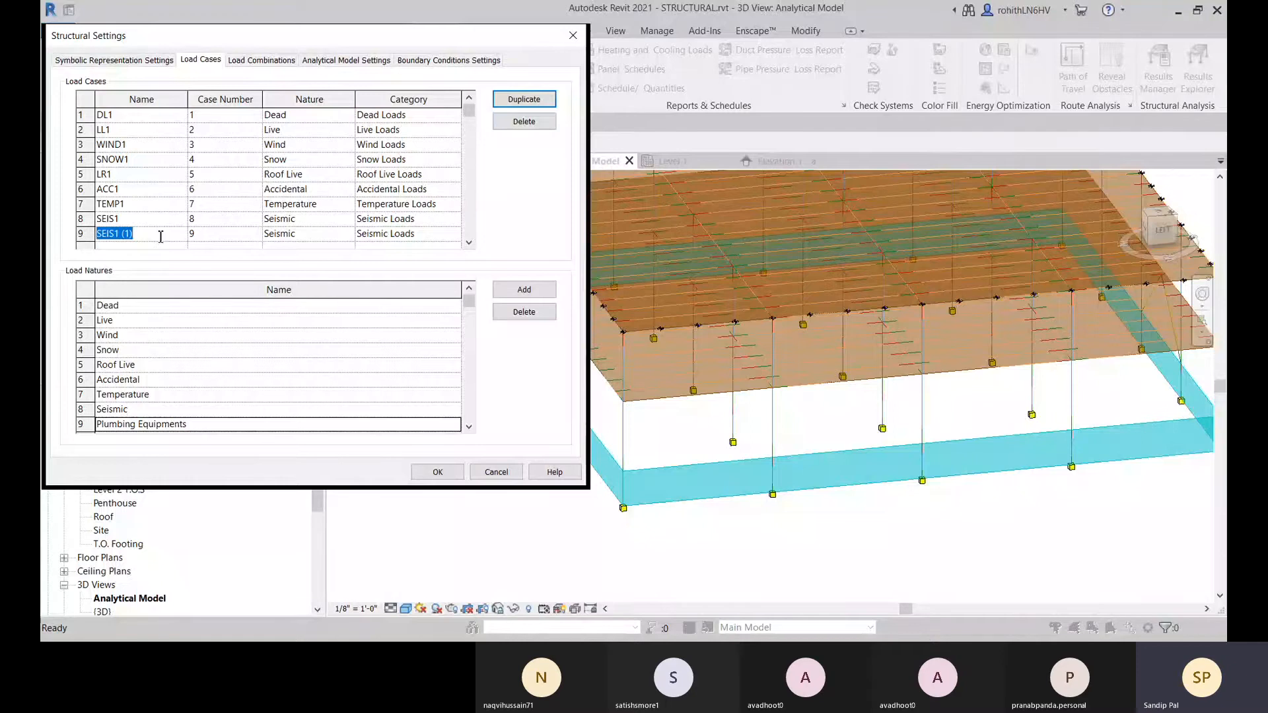
type("PLM1")
- Assign load case PLM1 the nature Plumbing Equipments and the category Dead Loads, and accept the structural settings
left_click(350, 235)
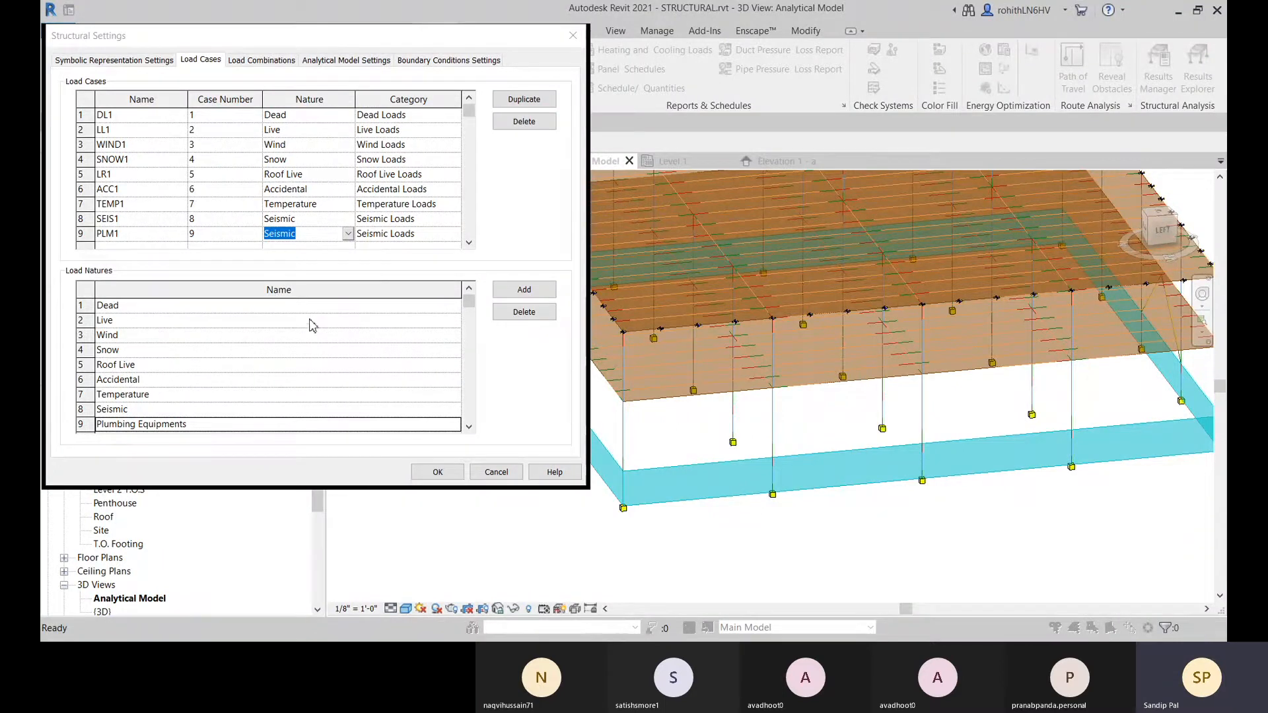
key("Down")
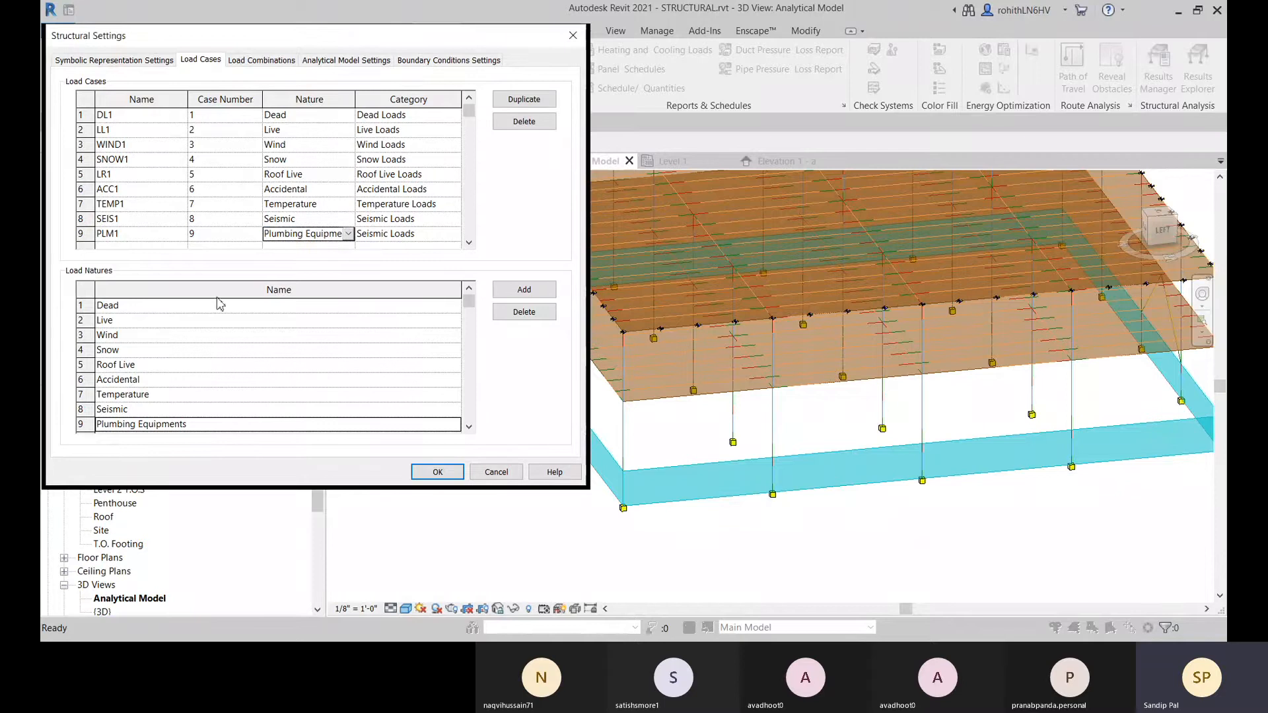
left_click(444, 235)
left_click(456, 234)
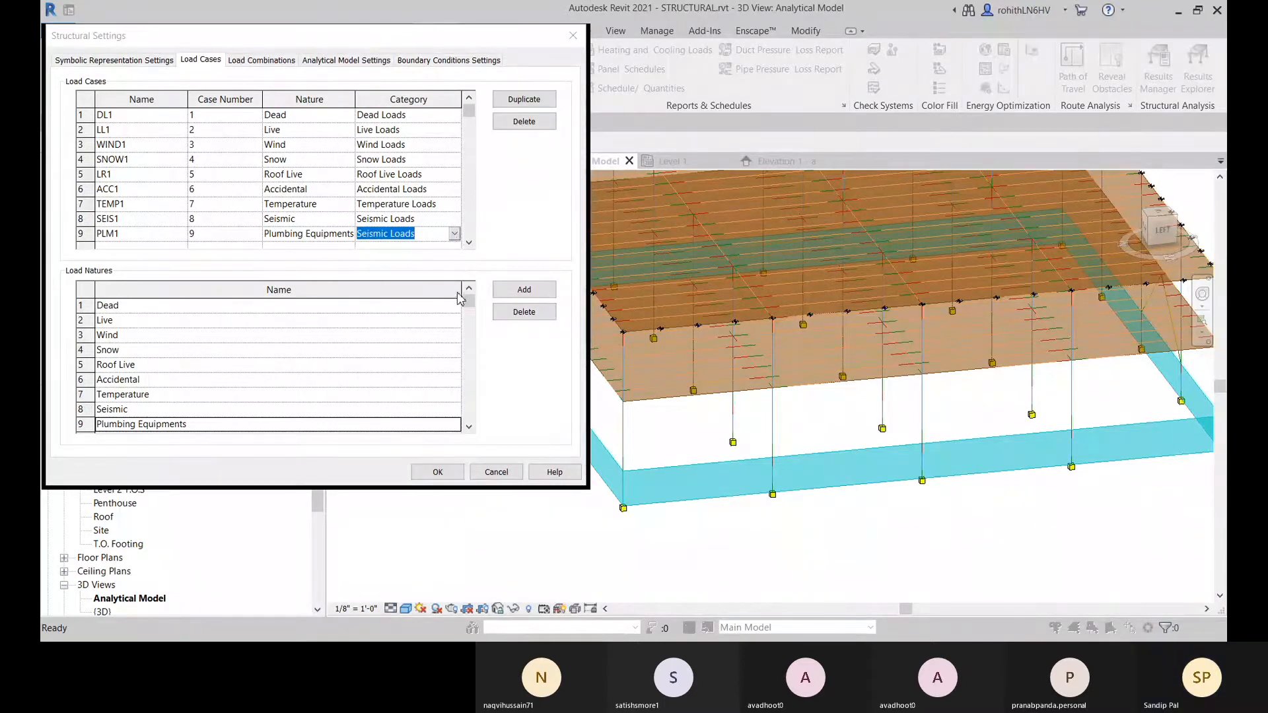
left_click(369, 260)
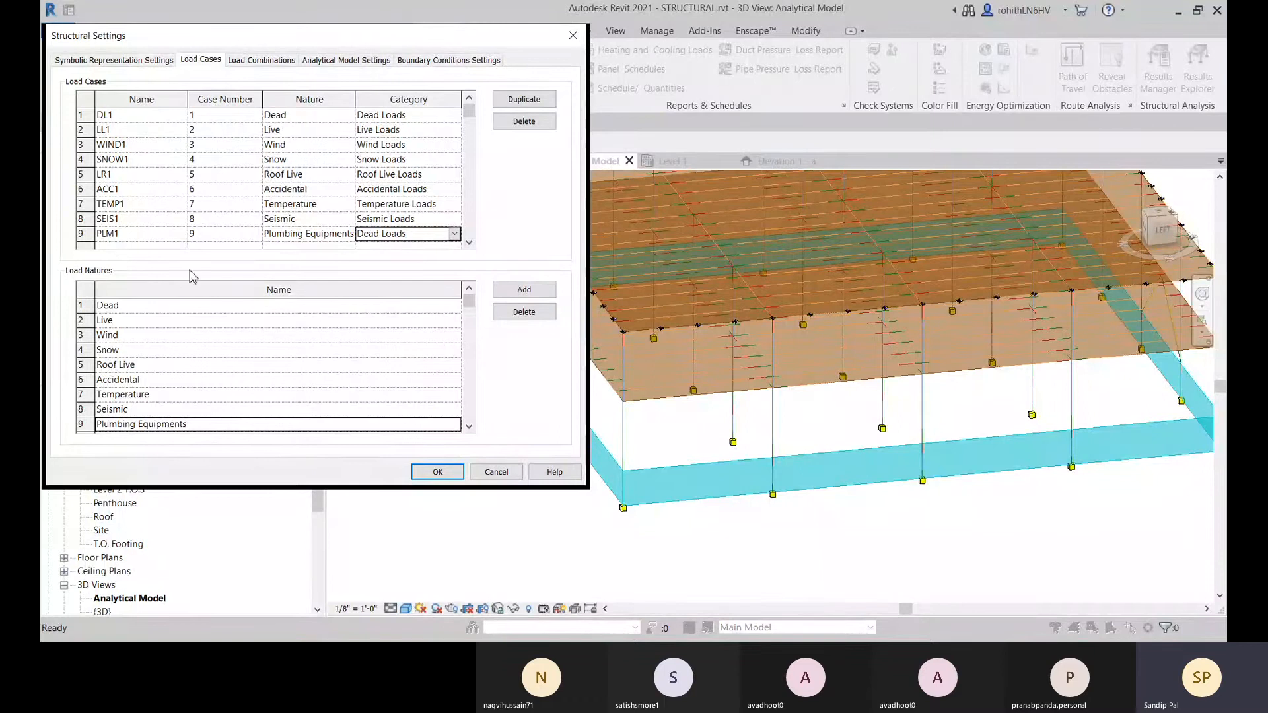
left_click(437, 471)
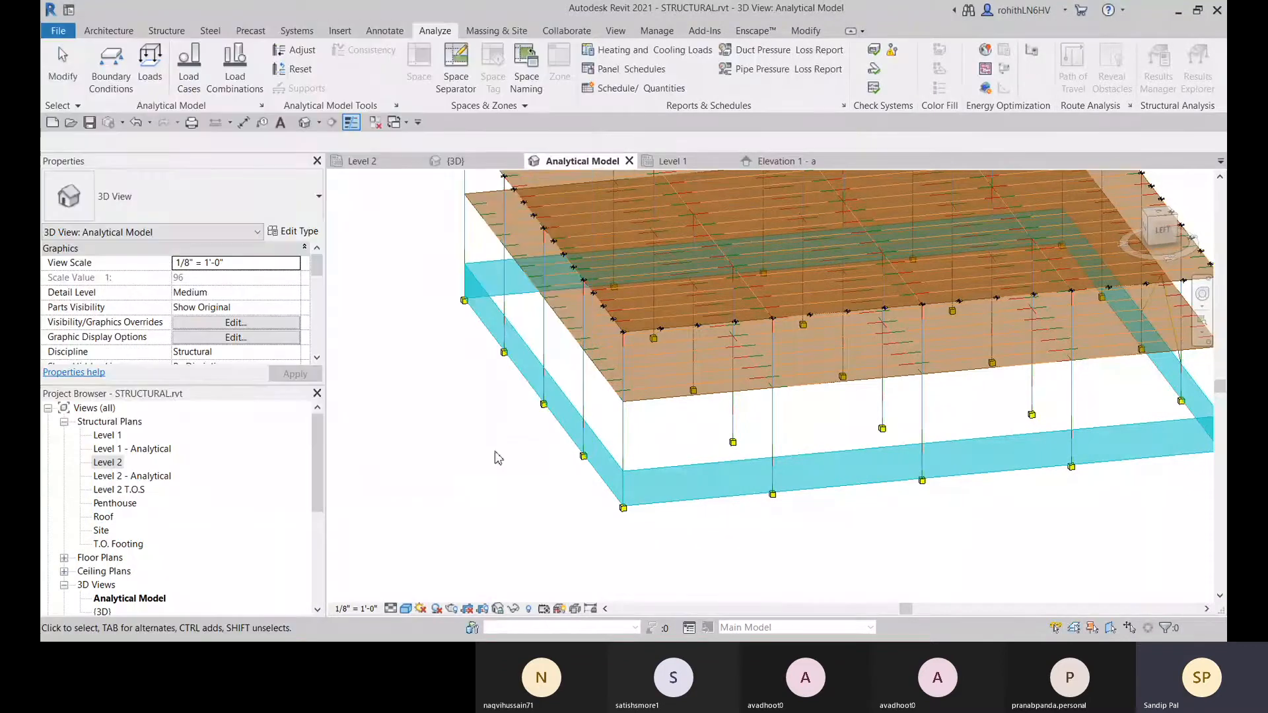
- Place a hosted area load with load case DL1 on the lower of the two analytical floors
middle_click_drag(500, 451, 501, 512)
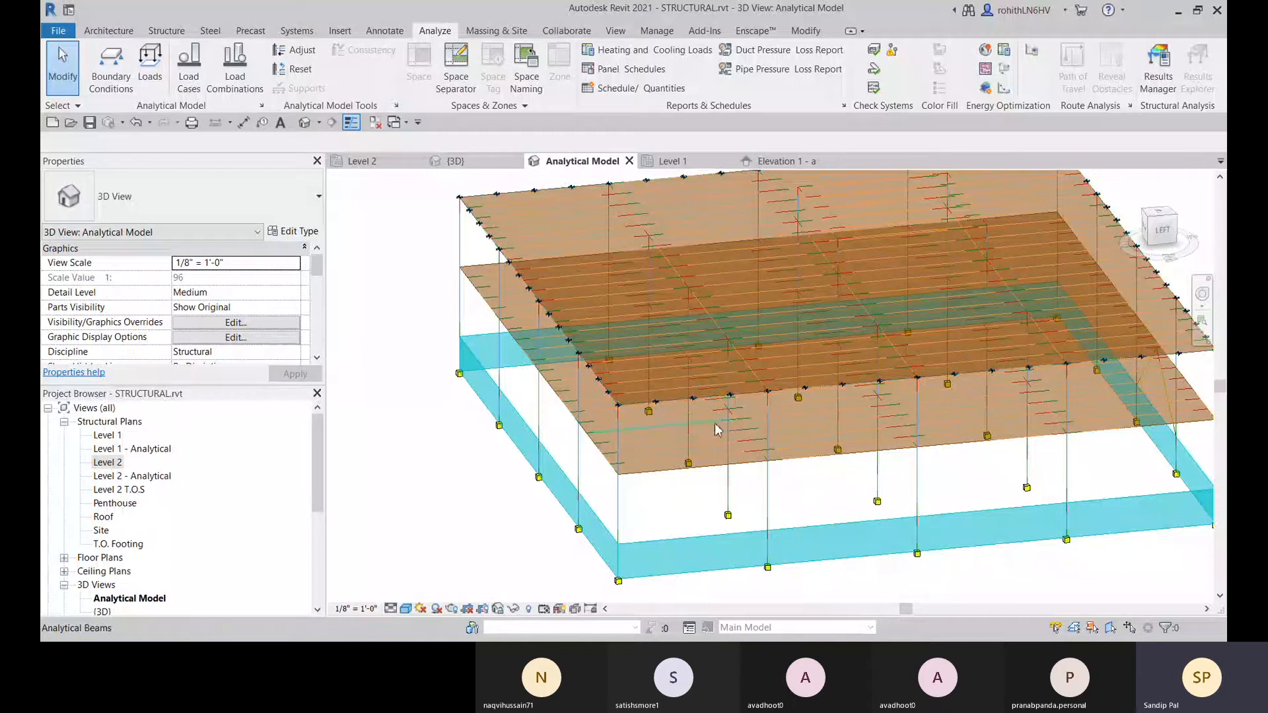
middle_click_drag(647, 390, 677, 497, "shift")
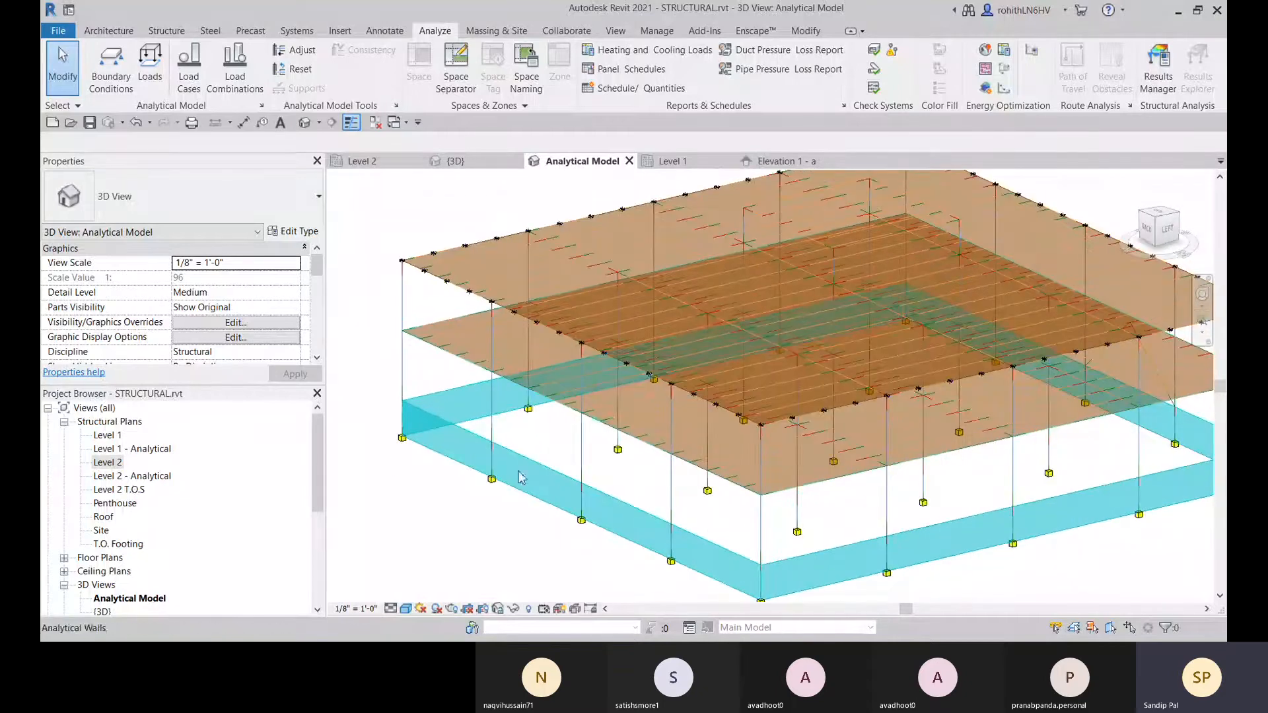
middle_click_drag(435, 406, 496, 409)
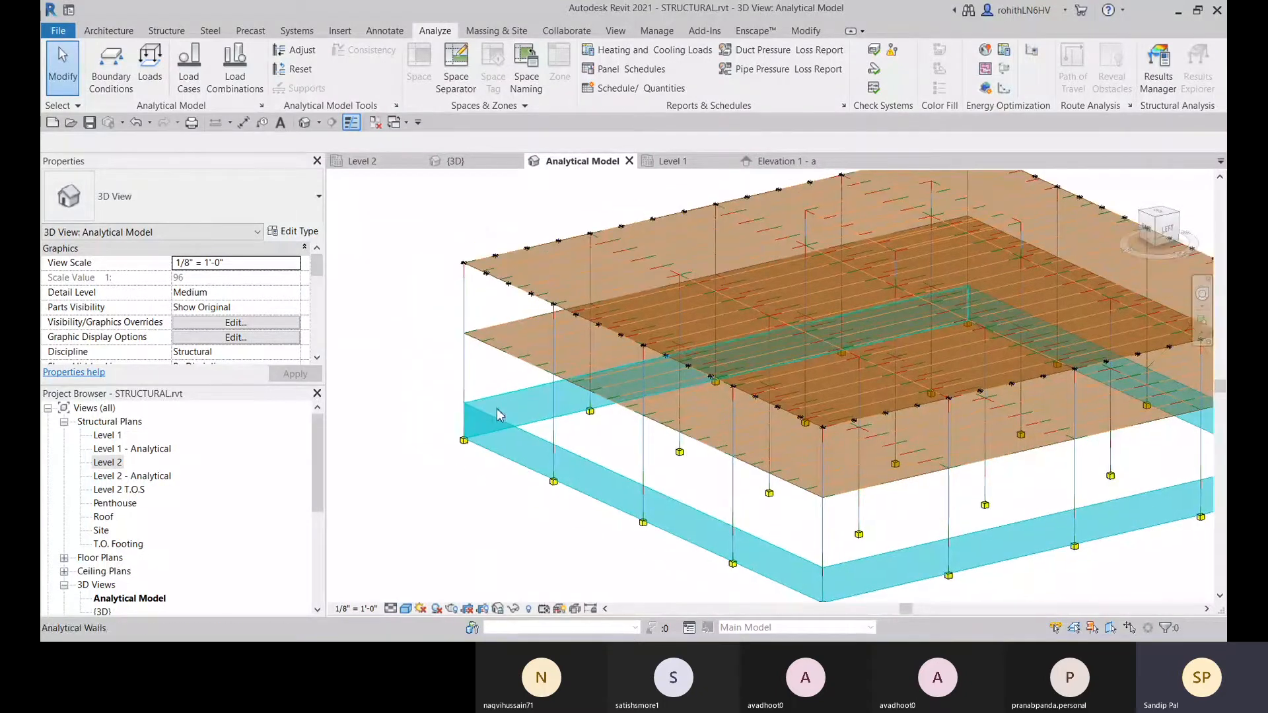
left_click(151, 74)
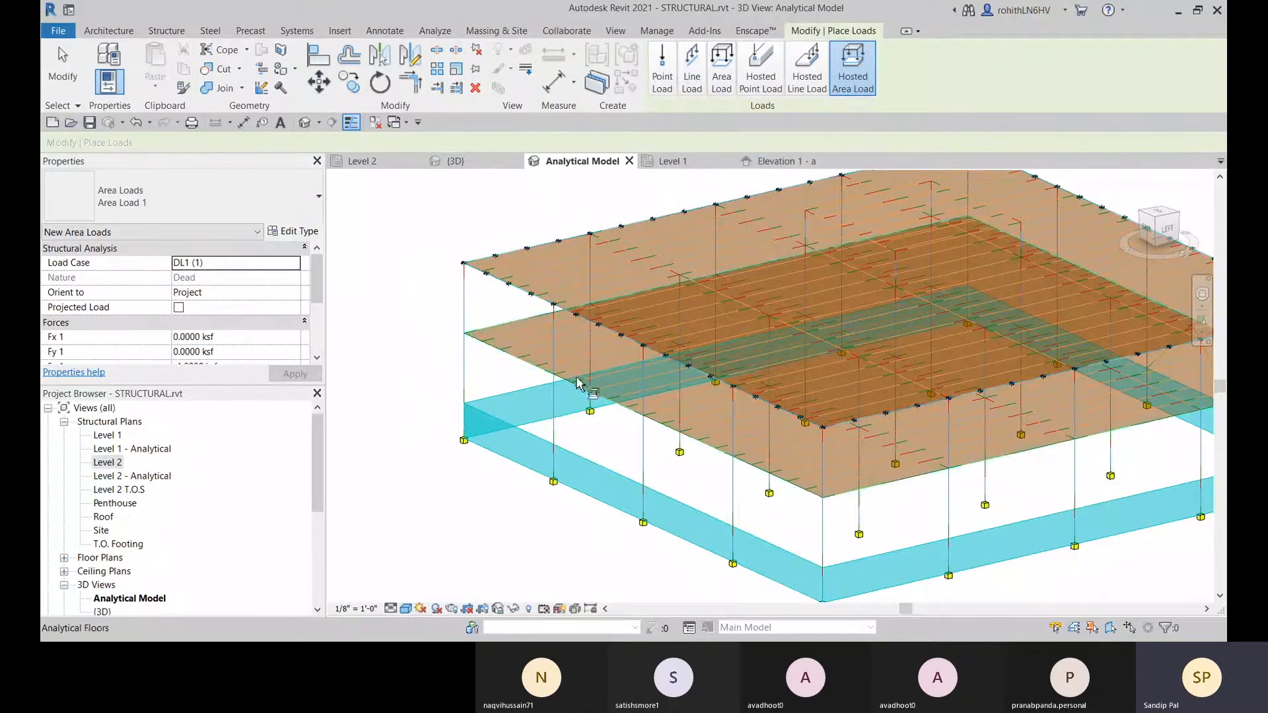
middle_click_drag(860, 206, 849, 196)
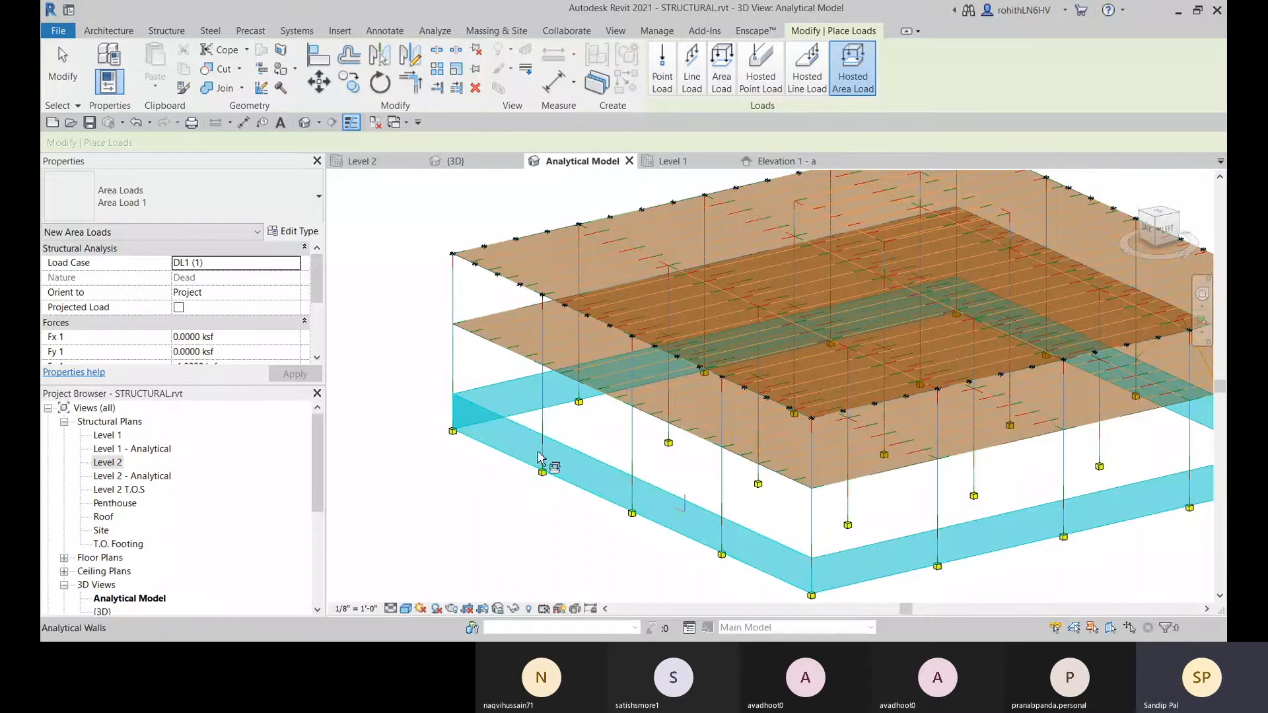
middle_click_drag(539, 451, 545, 491)
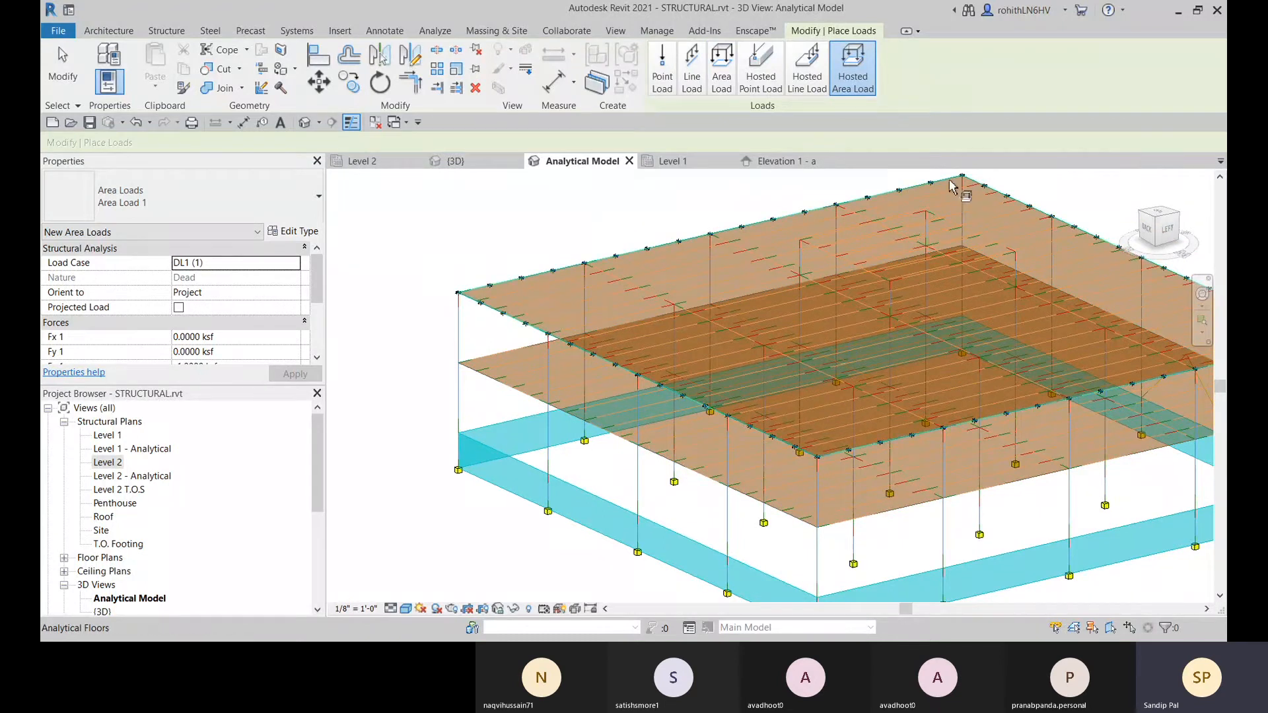
middle_click_drag(847, 302, 754, 307)
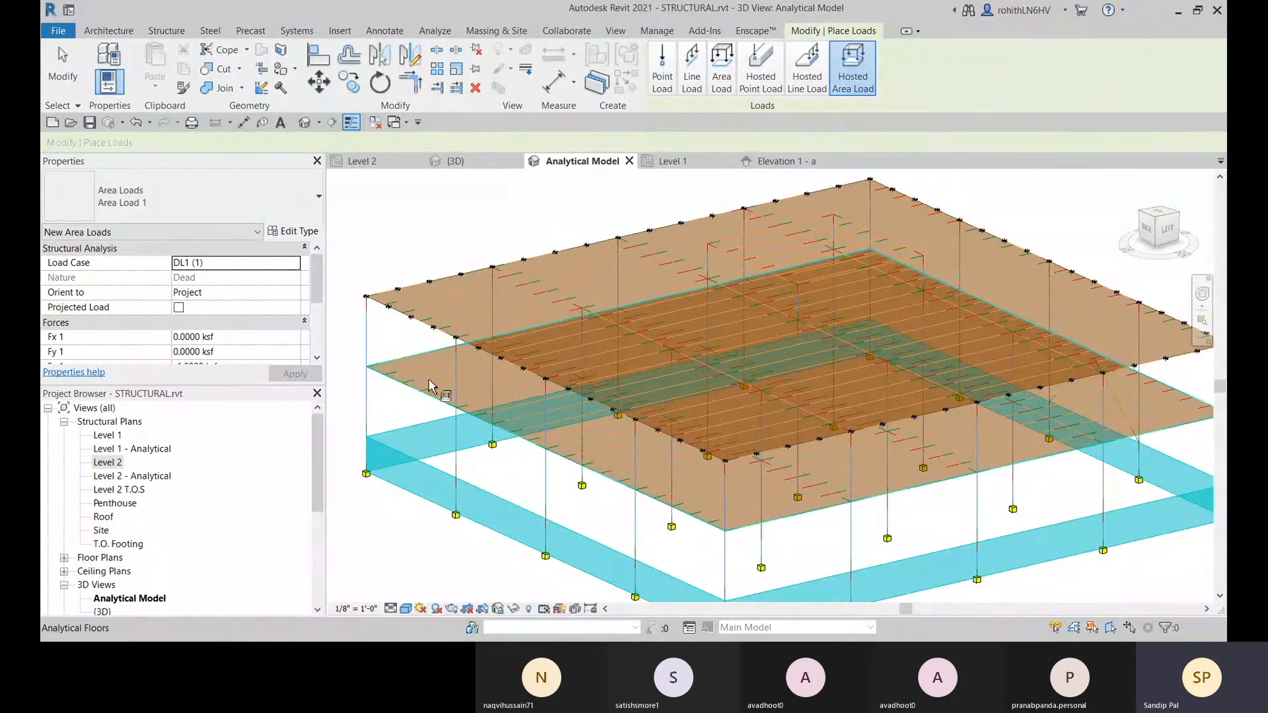
left_click(406, 380)
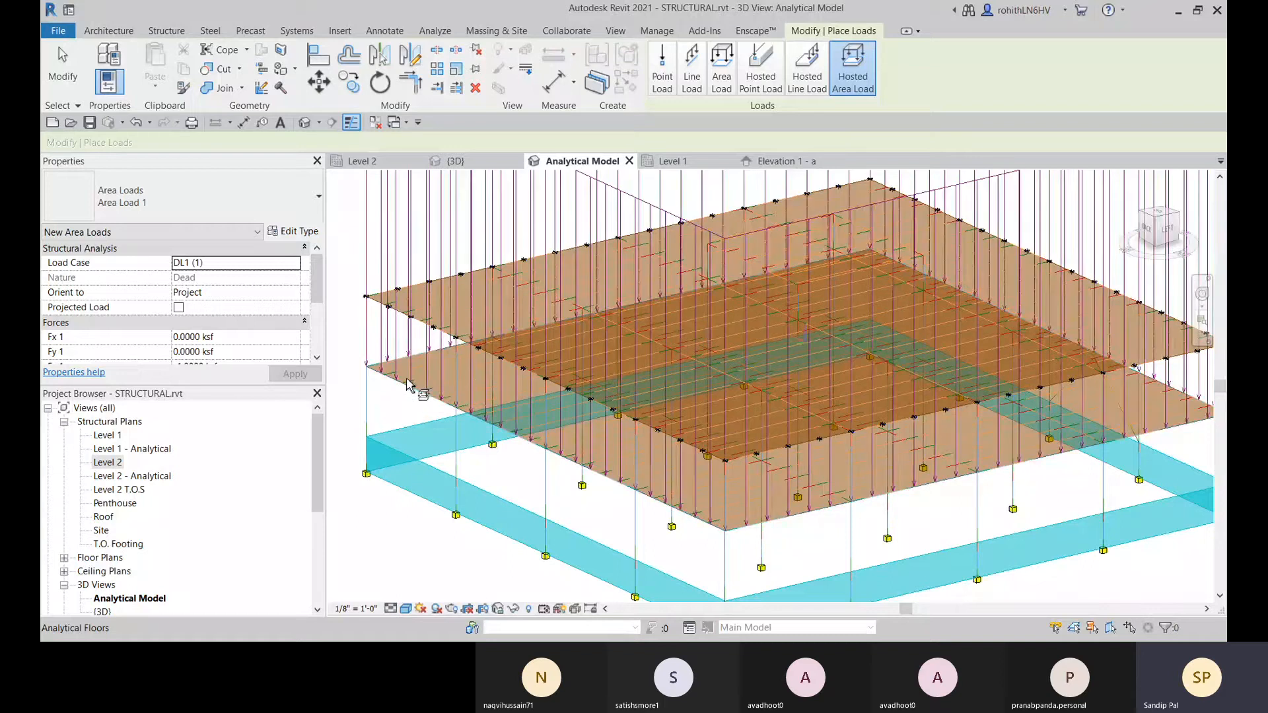
scroll(474, 381, "down", 3)
middle_click_drag(458, 423, 565, 440)
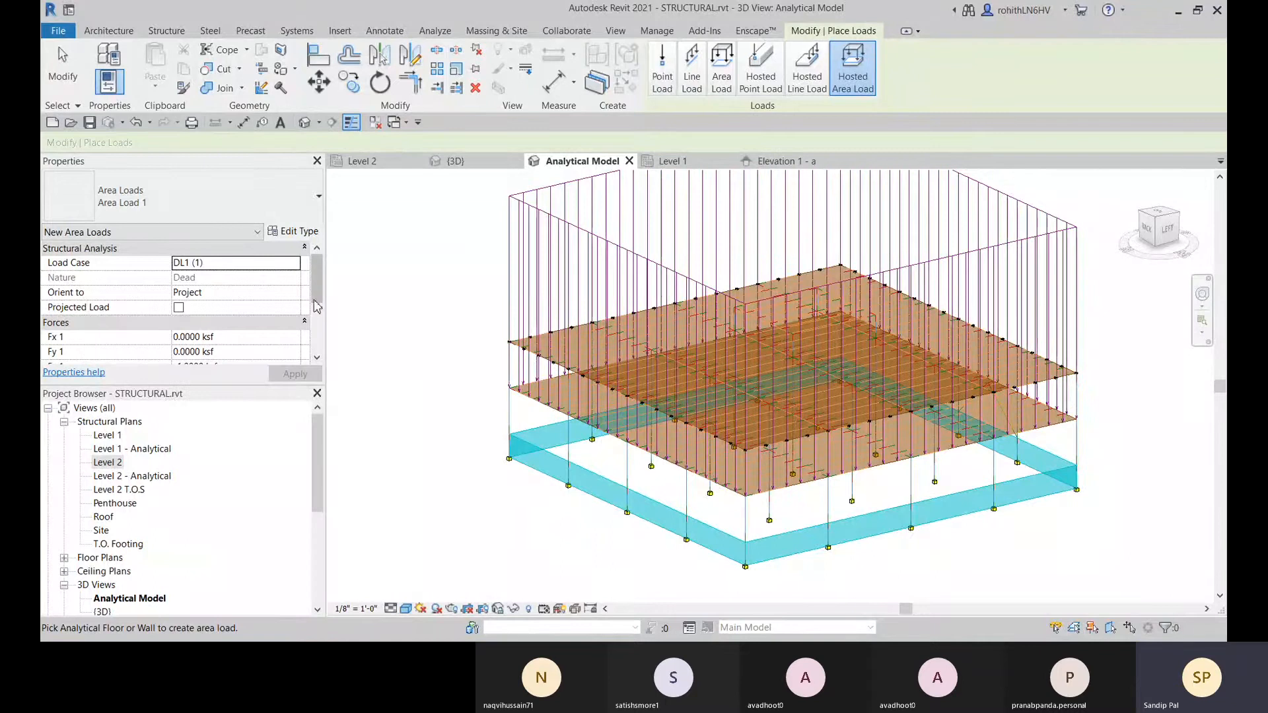
- Review the load case, nature, orientation and force components used for new area loads
scroll(316, 302, "down", 1)
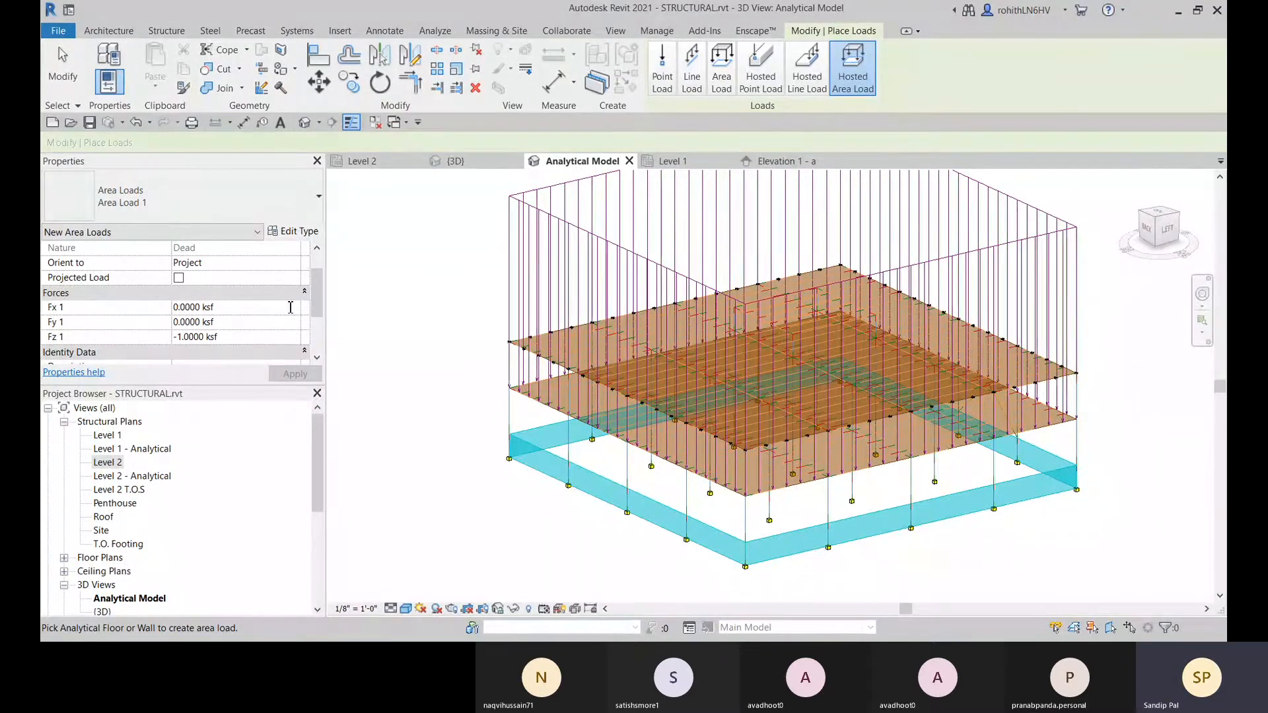
left_click_drag(317, 309, 317, 268)
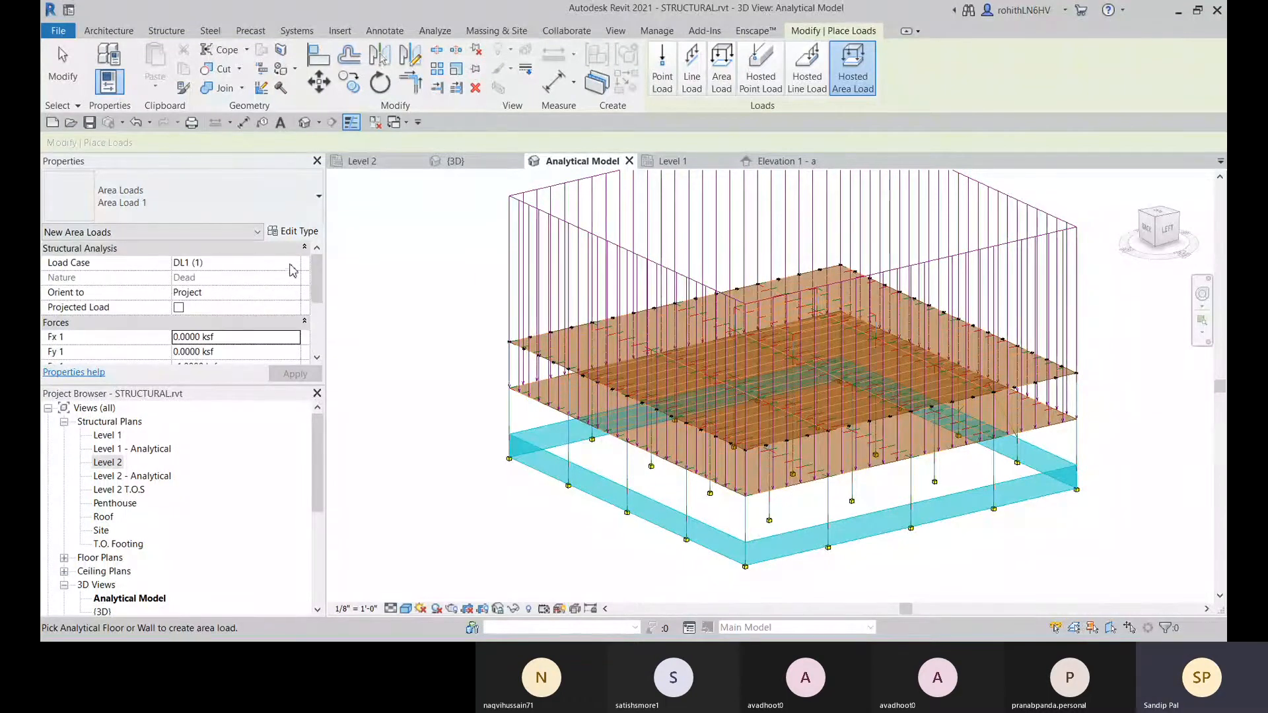
left_click(291, 263)
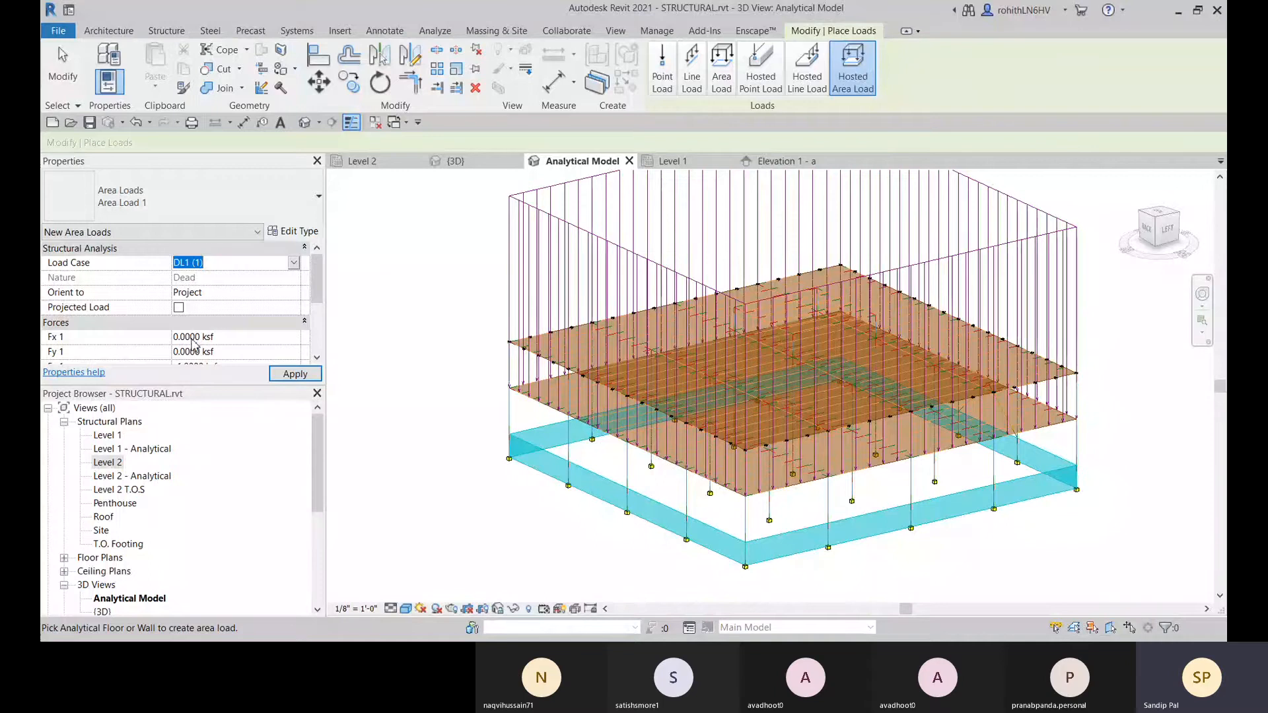
left_click(196, 280)
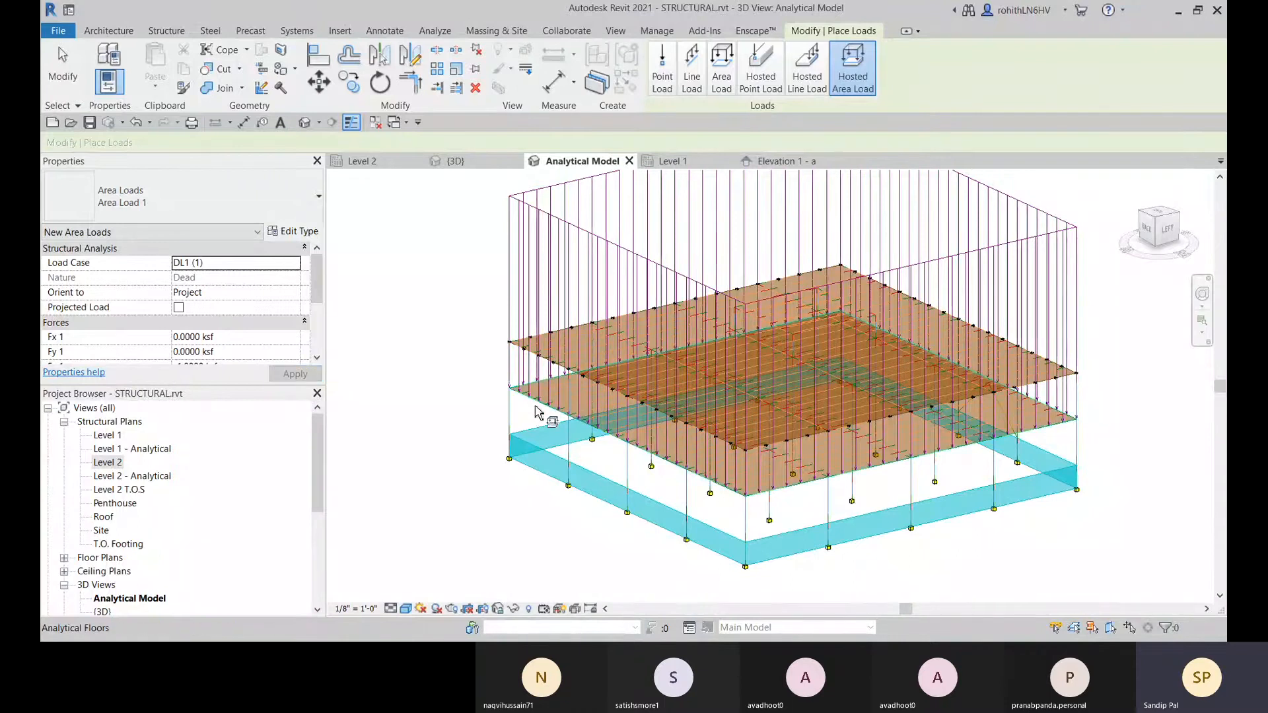
left_click(288, 292)
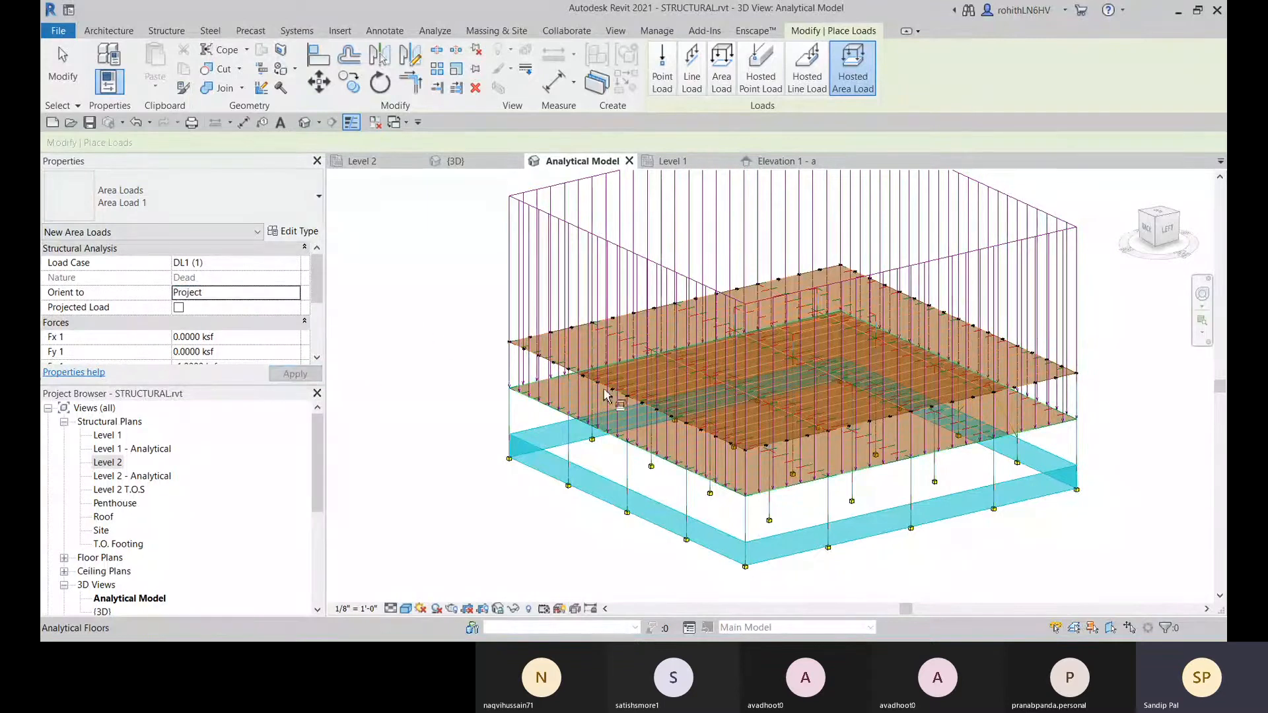
- Leave load placement and select the area load on the lower analytical floor
left_click(596, 341)
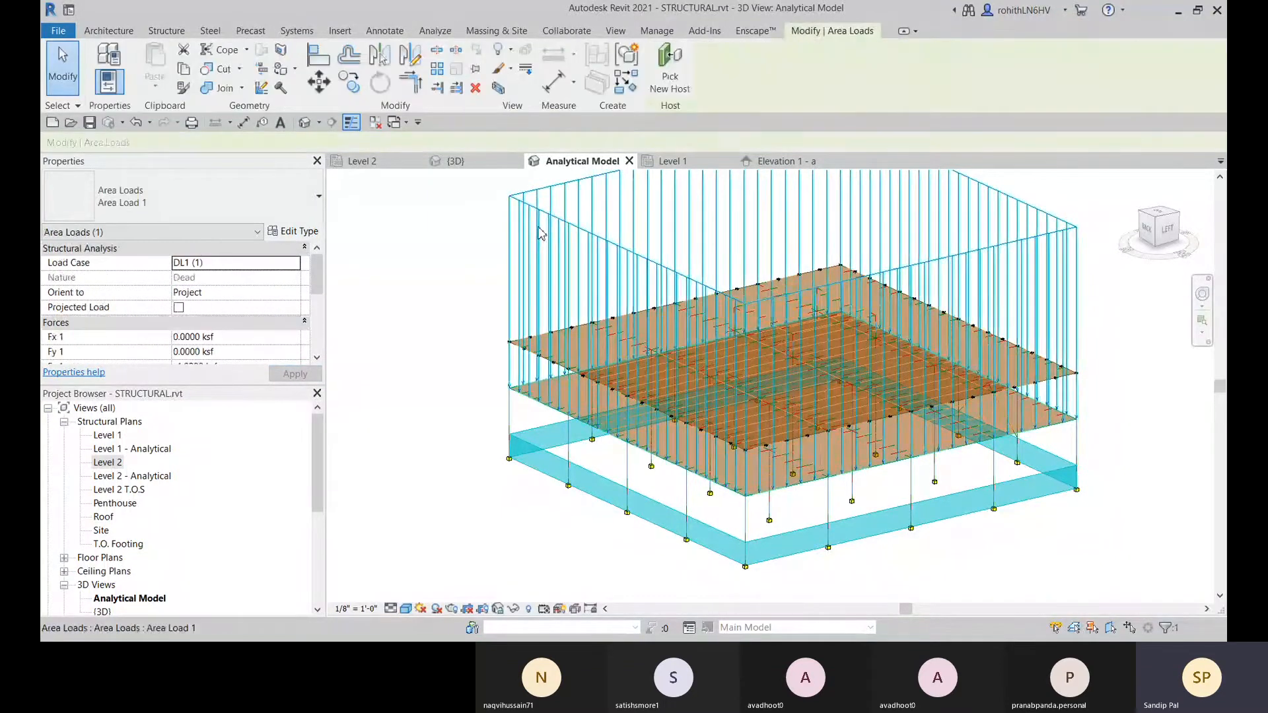
scroll(520, 369, "up", 2)
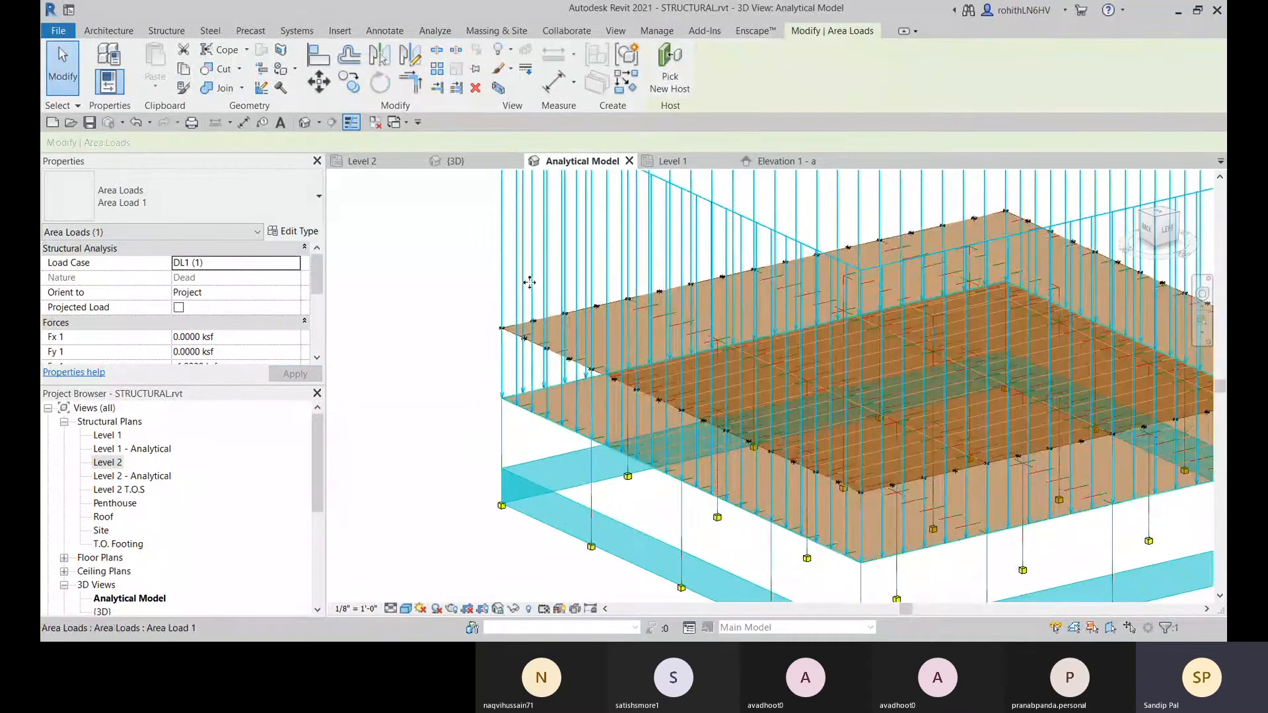
scroll(530, 282, "down", 3)
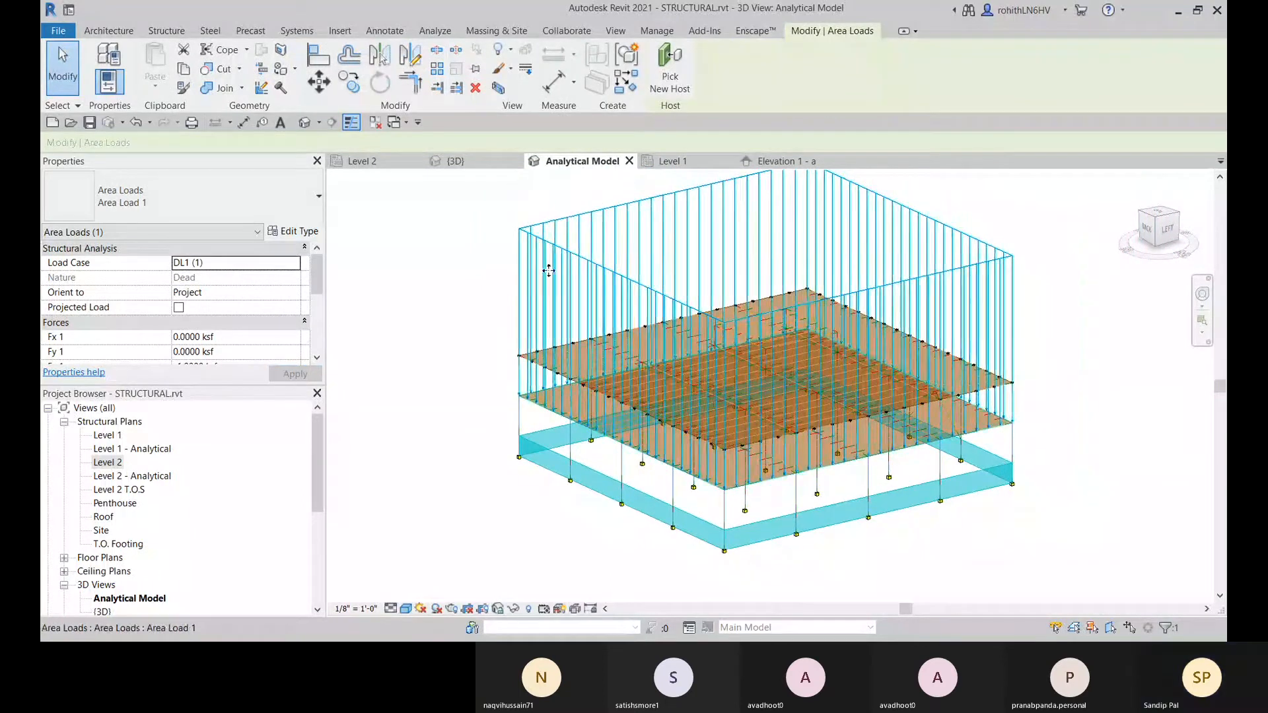
left_click(308, 235)
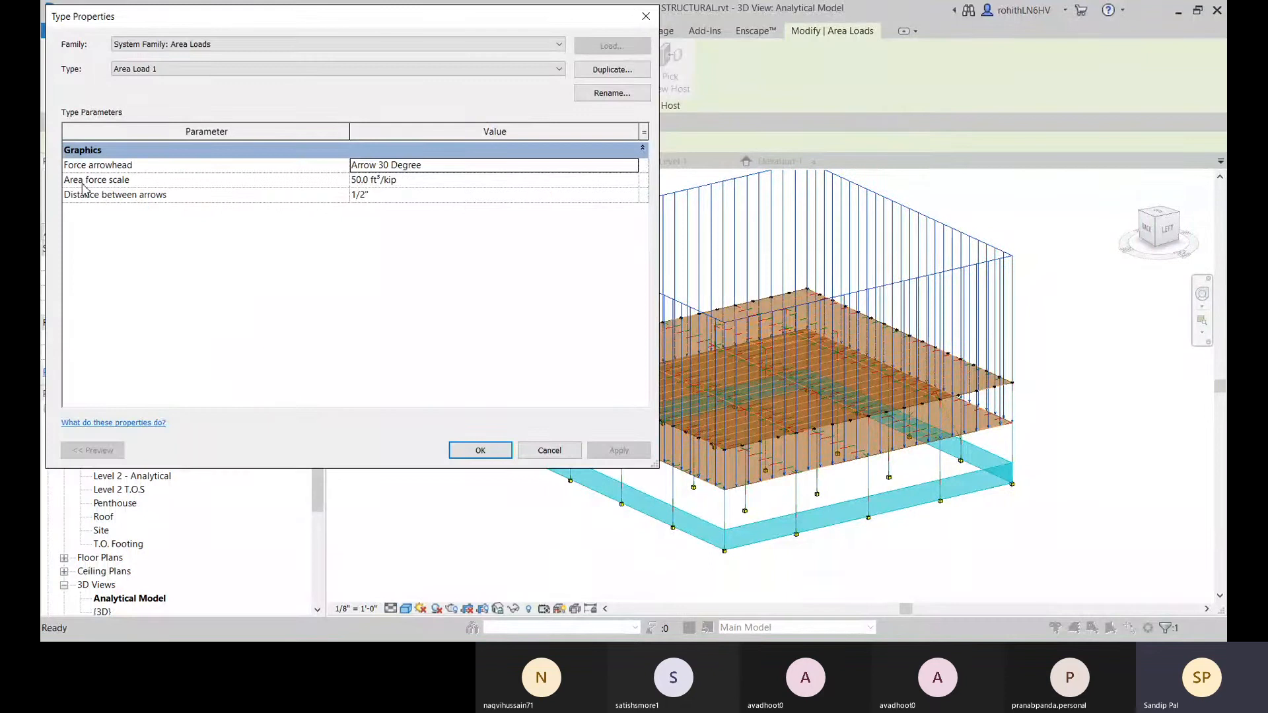
left_click(370, 182)
left_click_drag(362, 180, 350, 179)
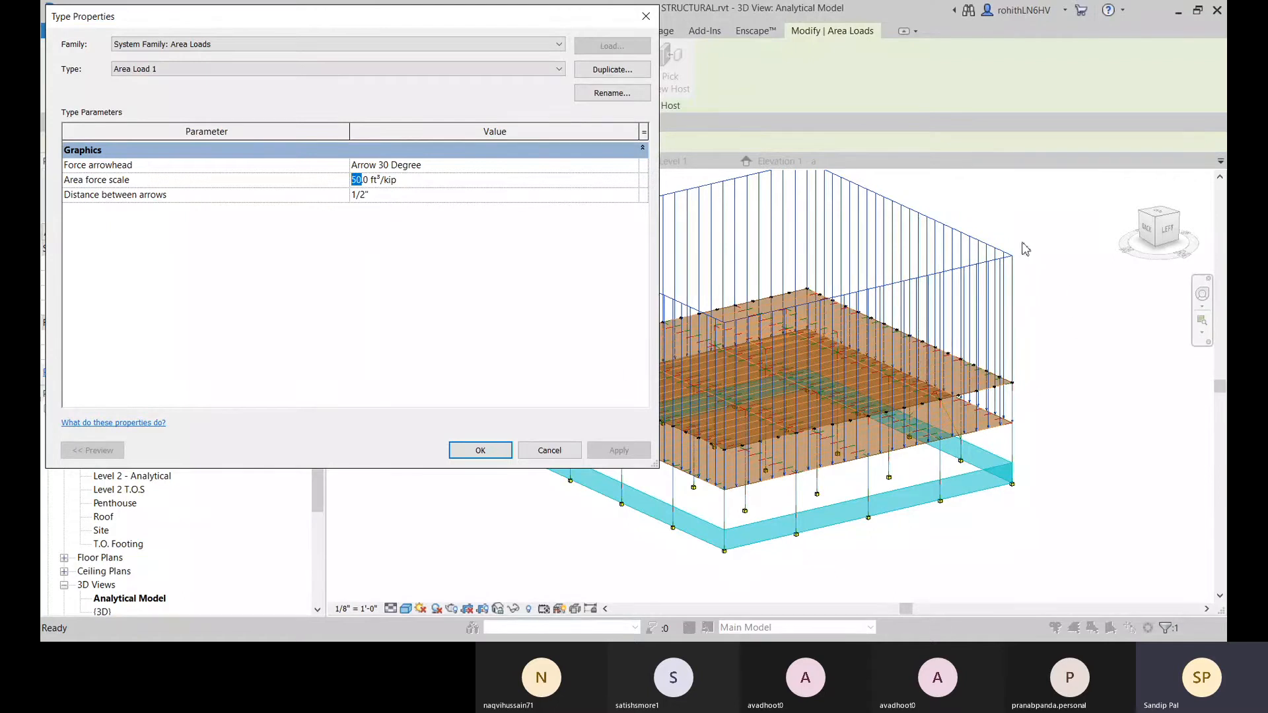
left_click(548, 449)
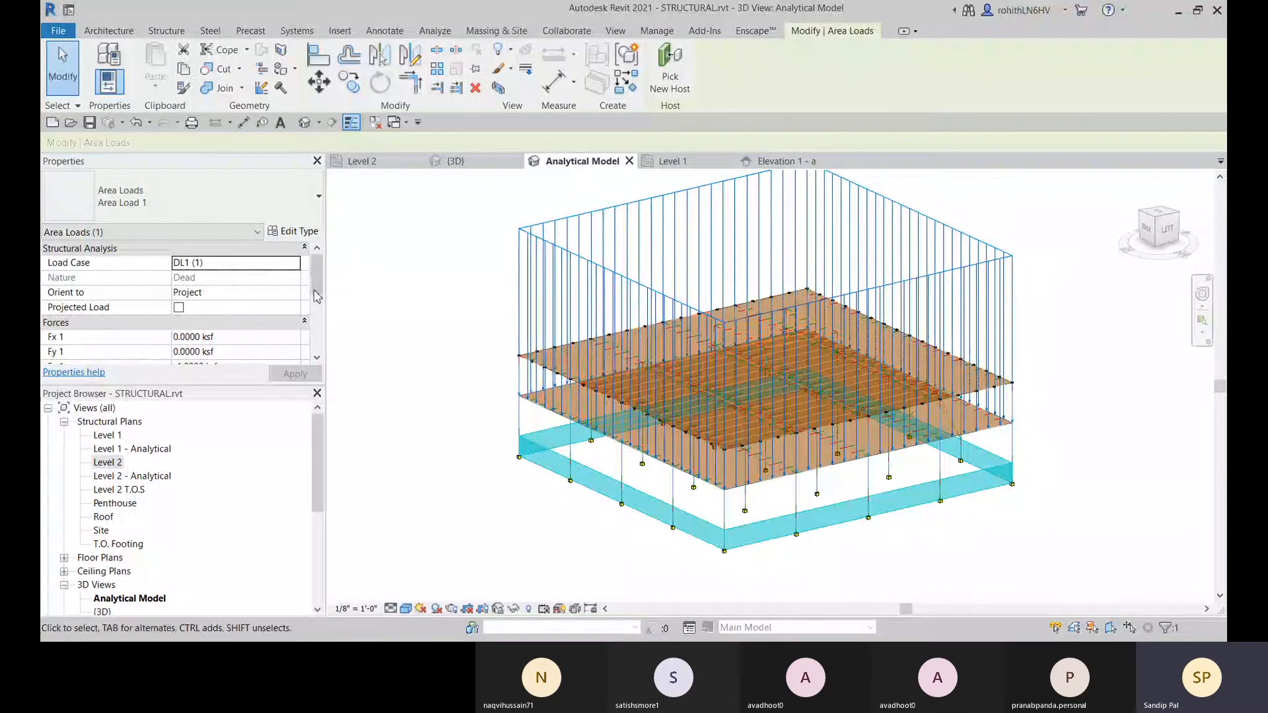
- Set the Area Load 1 type's area force scale to 5.0 ft³/kip and its force arrowhead to Arrow Filled 30 Degree - Large
left_click(293, 232)
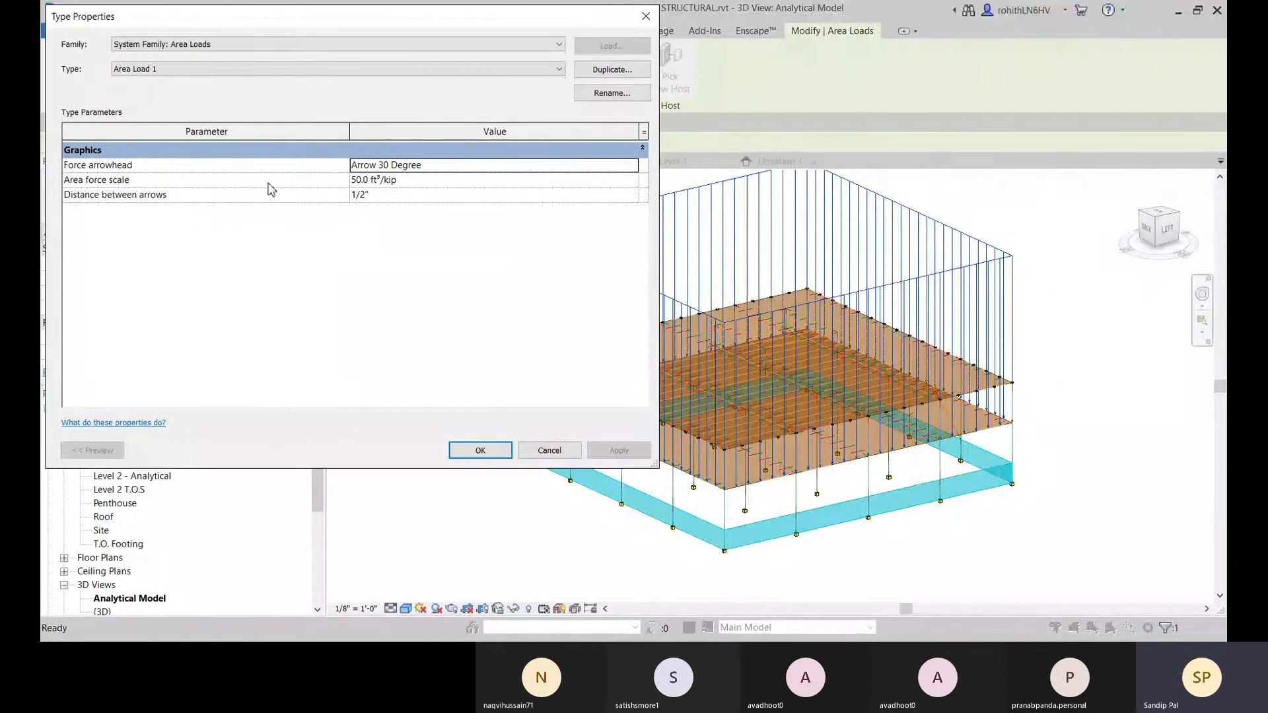
left_click(360, 180)
key("BackSpace")
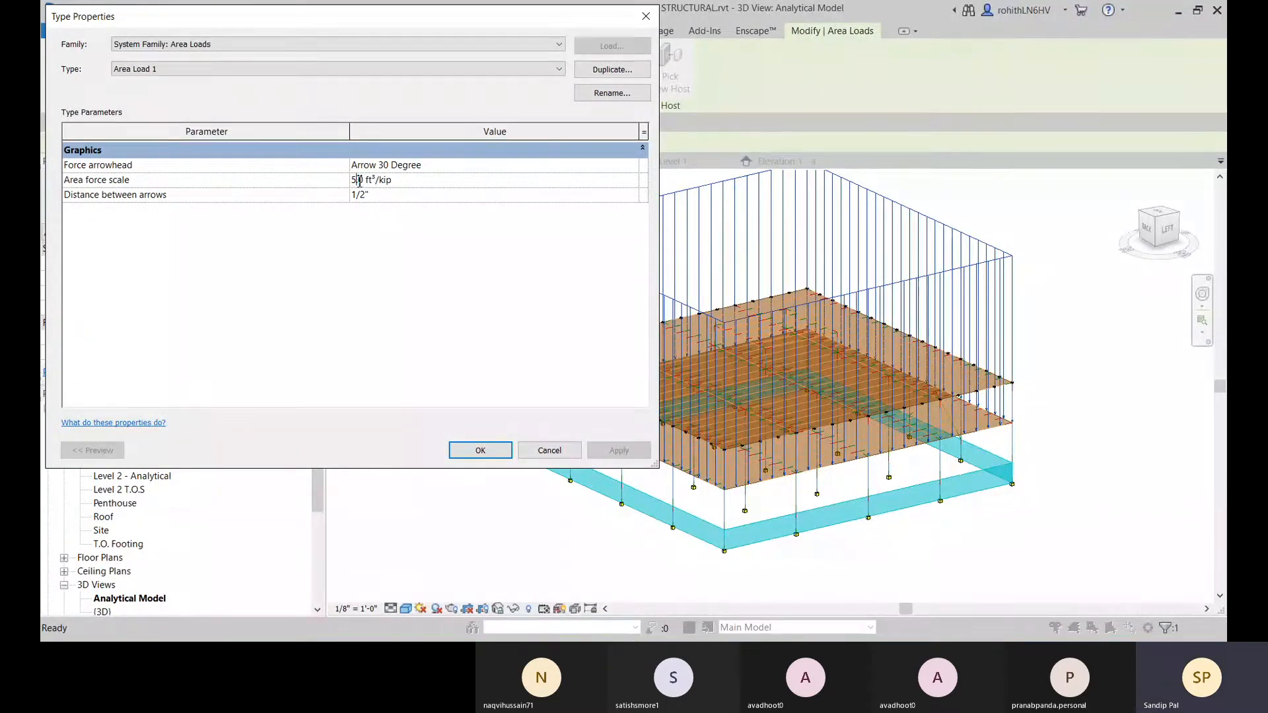
type(".")
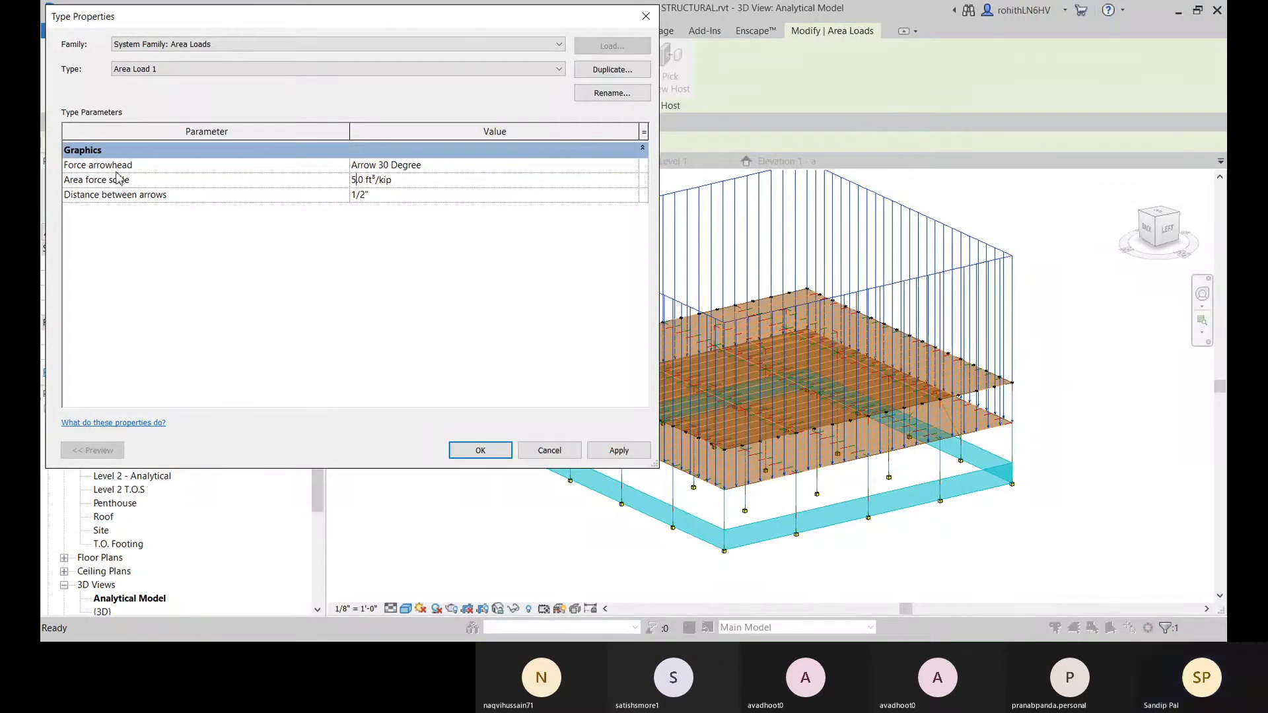
left_click(633, 166)
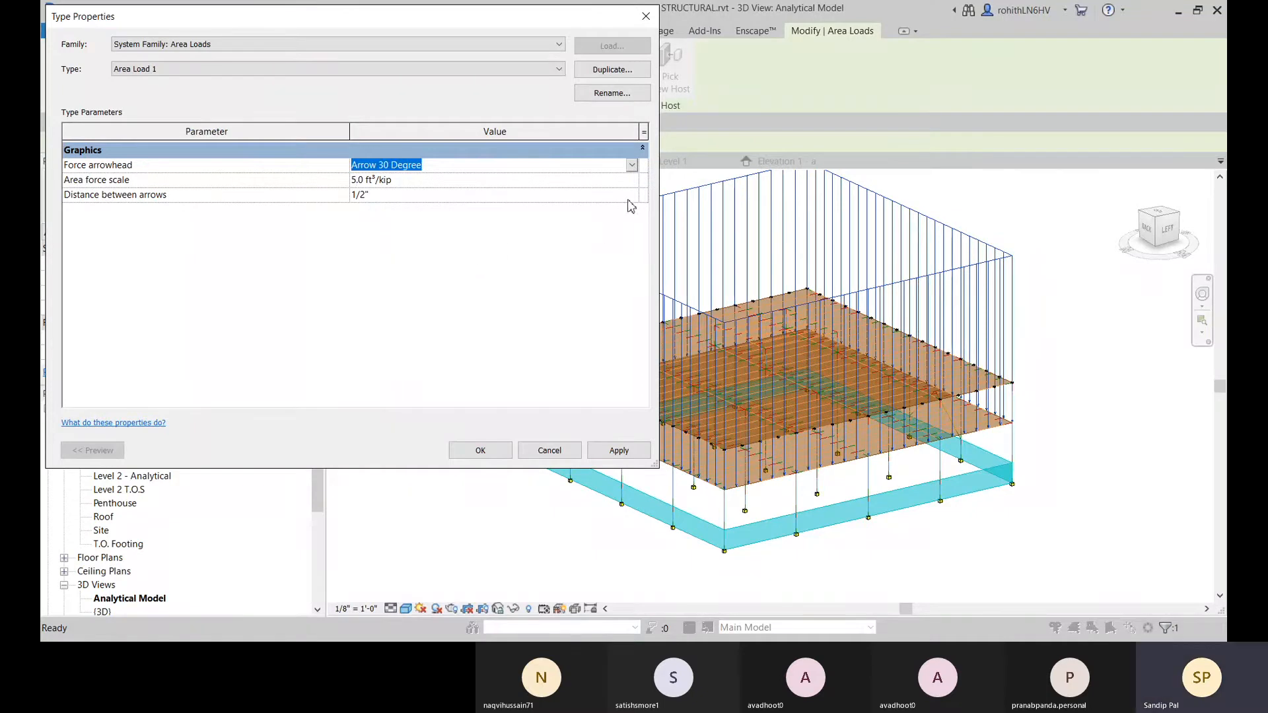
key("Down")
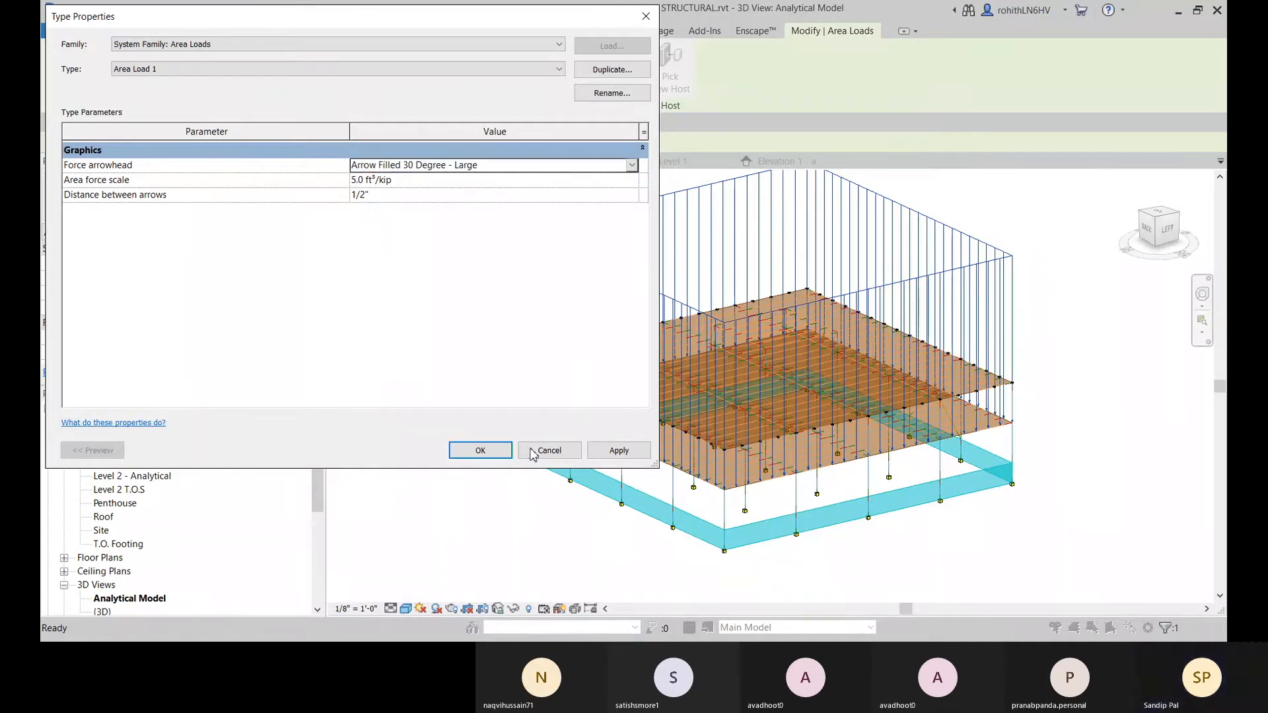
left_click(602, 453)
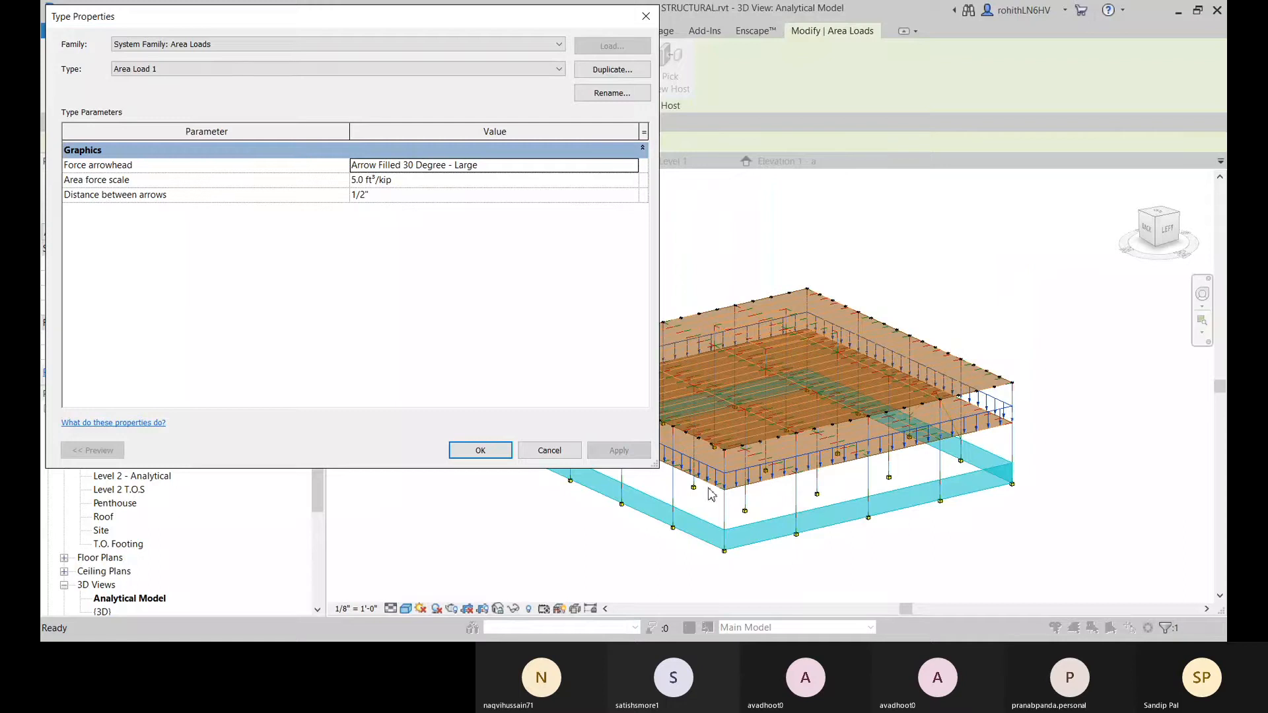
left_click(479, 451)
scroll(770, 466, "up", 3)
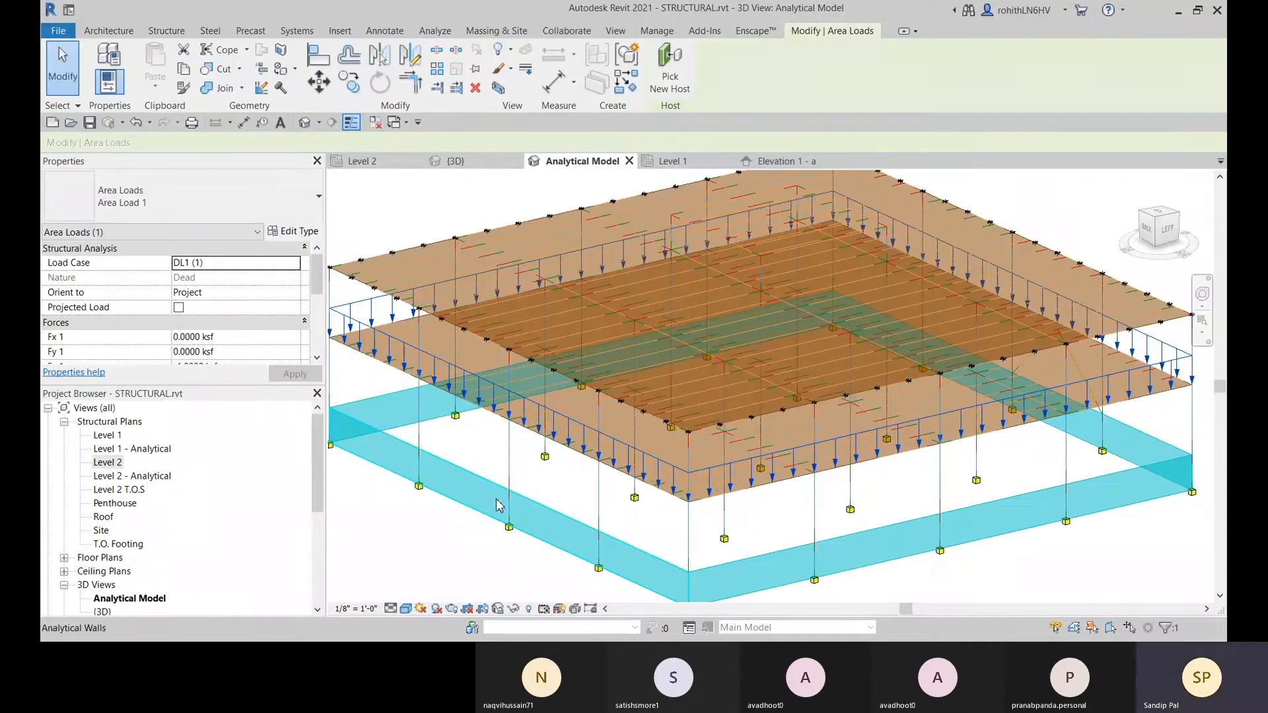
middle_click_drag(497, 505, 871, 518)
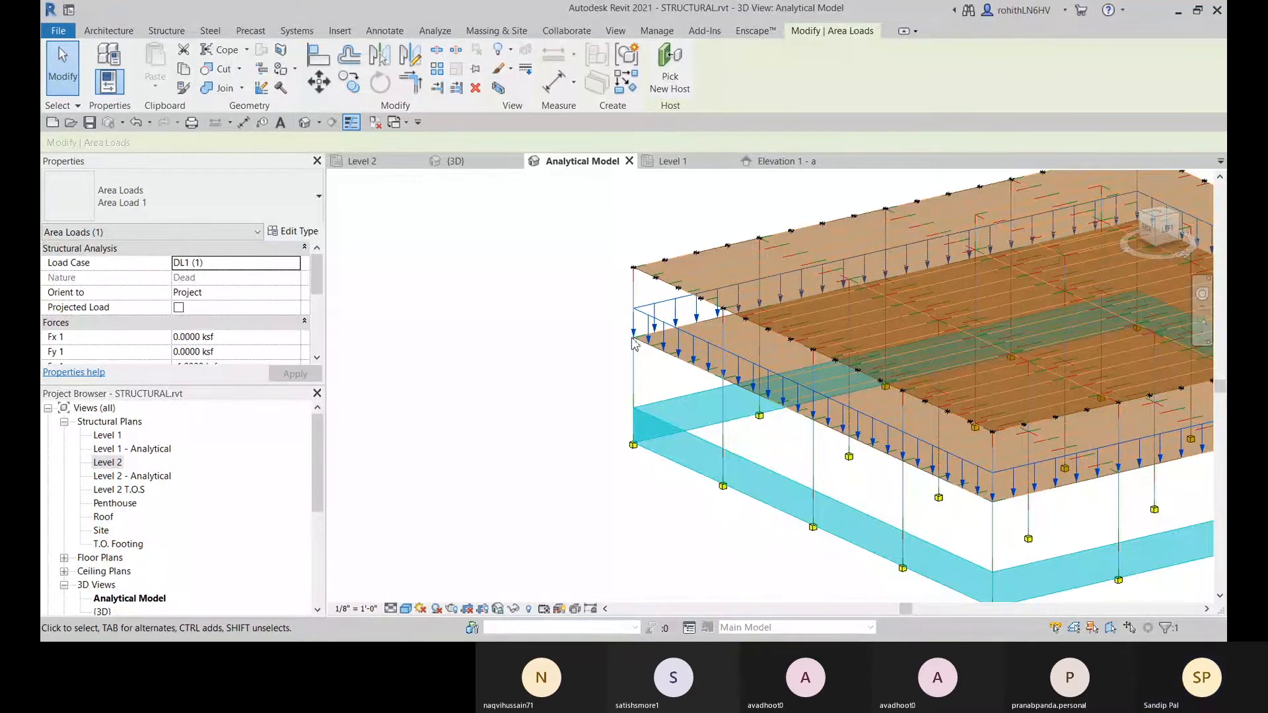
middle_click_drag(554, 391, 500, 366)
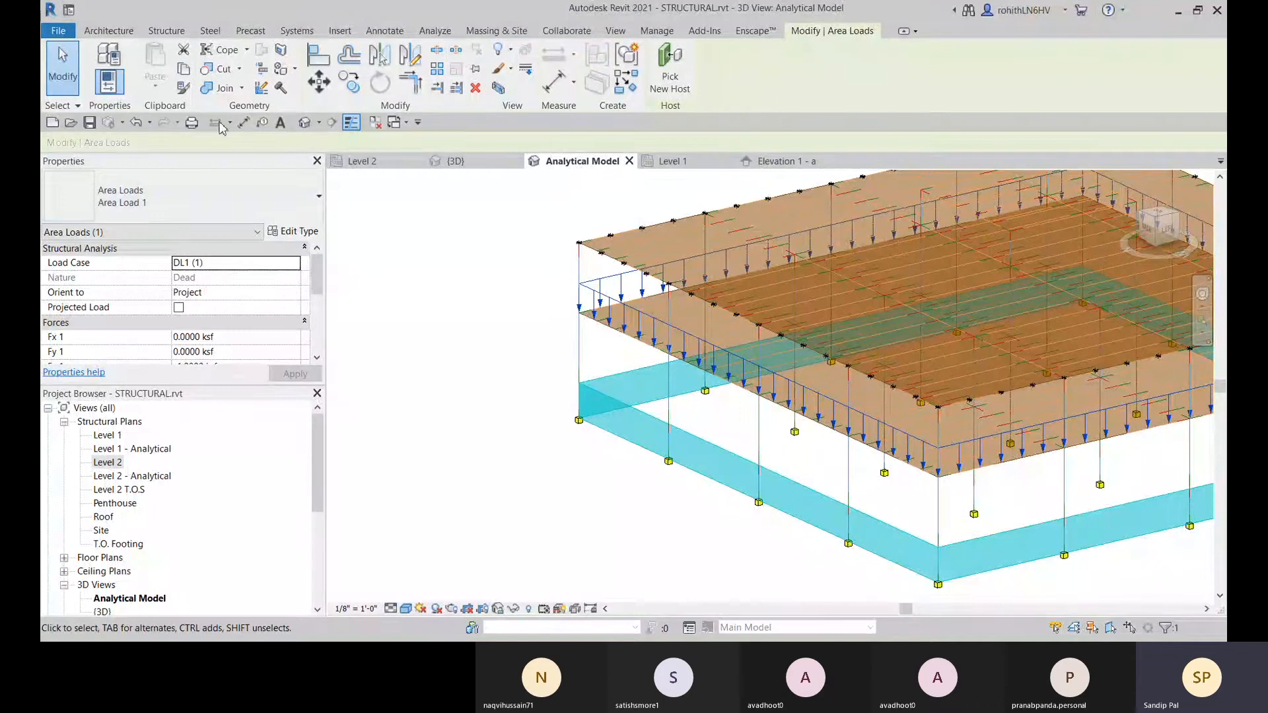
left_click(169, 32)
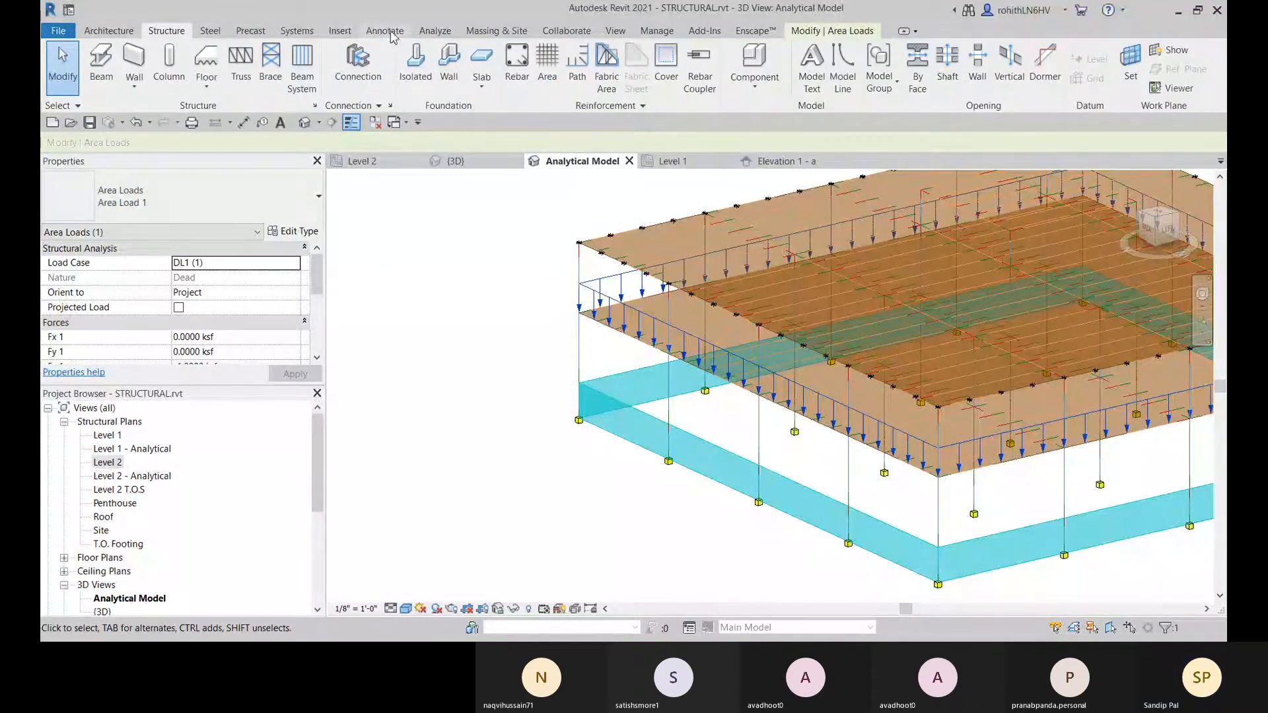
left_click(435, 31)
left_click(151, 88)
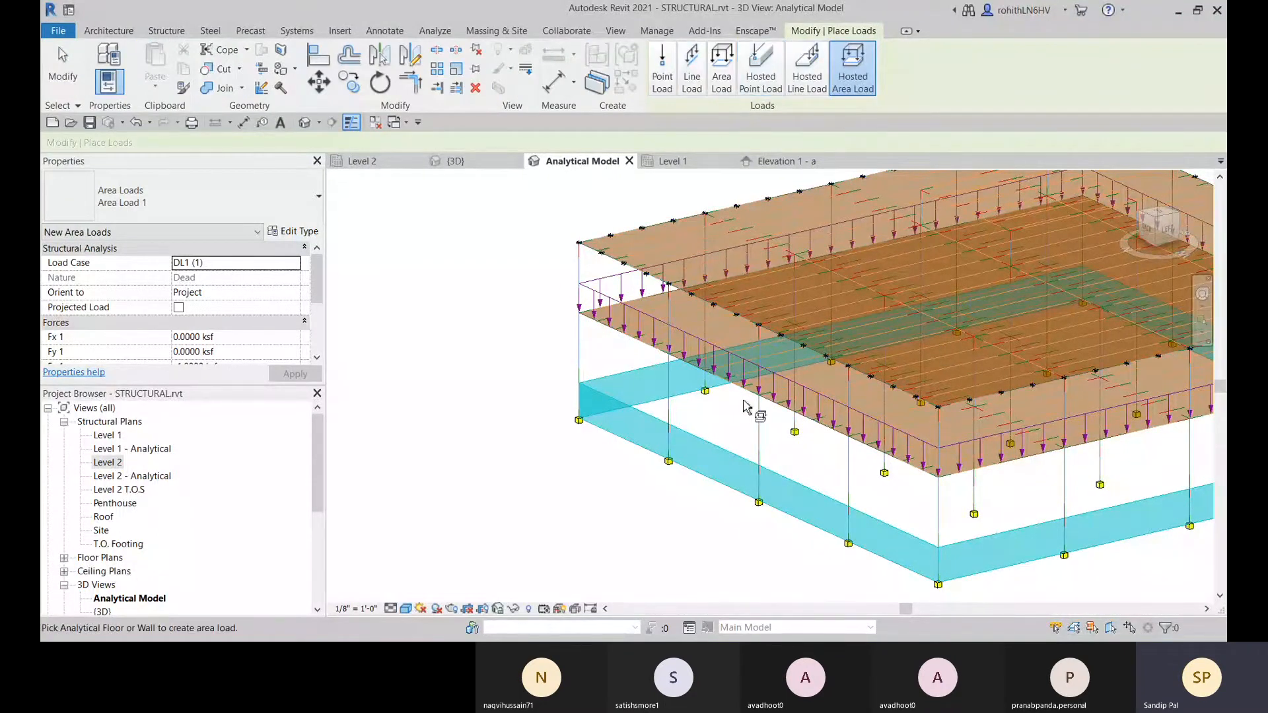
scroll(750, 429, "down", 3)
middle_click_drag(760, 436, 453, 513, "shift")
middle_click_drag(626, 436, 687, 433, "shift")
- Open the Roof structural plan and set its visual style to Realistic and detail level to Fine
double_click(105, 517)
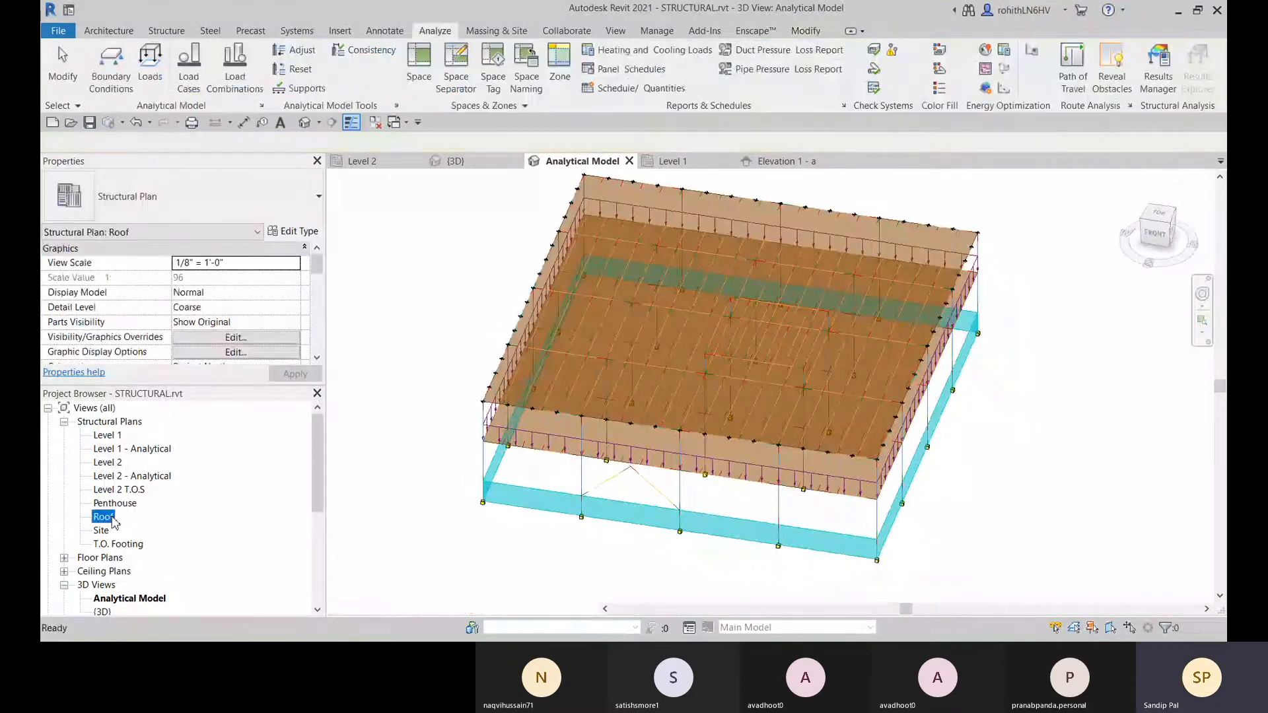
middle_click_drag(734, 484, 654, 479)
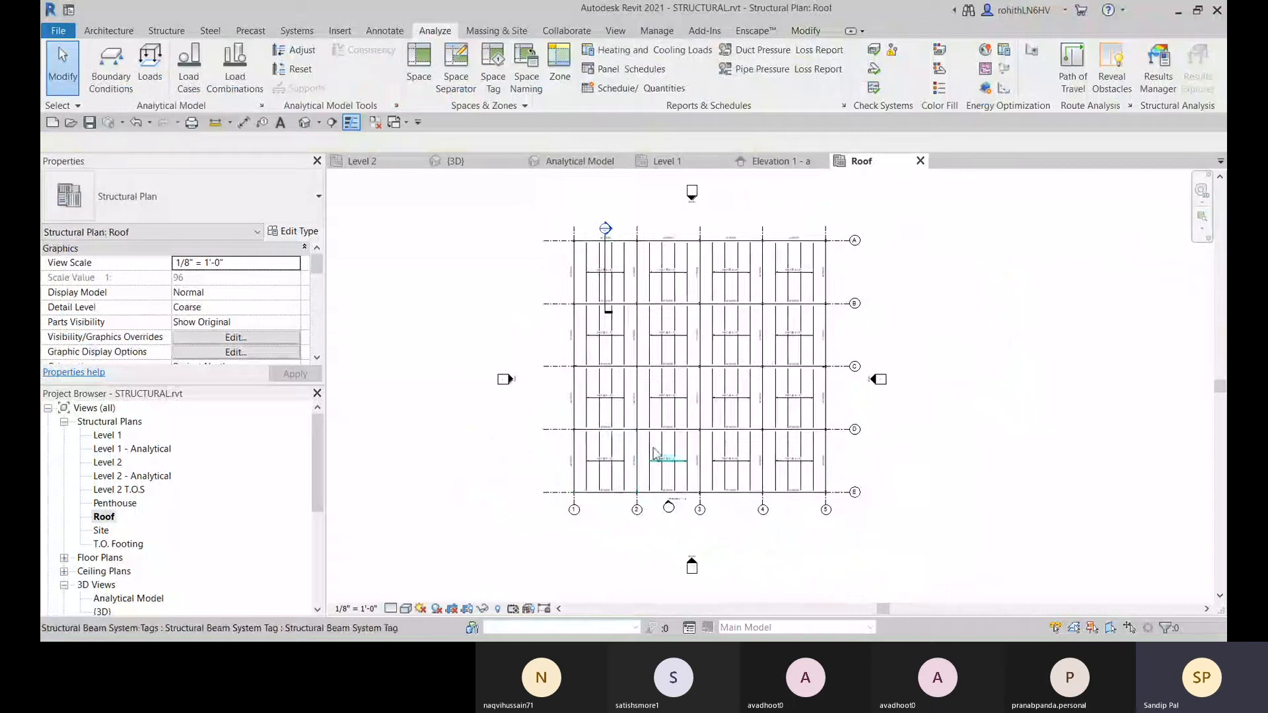
scroll(733, 371, "up", 2)
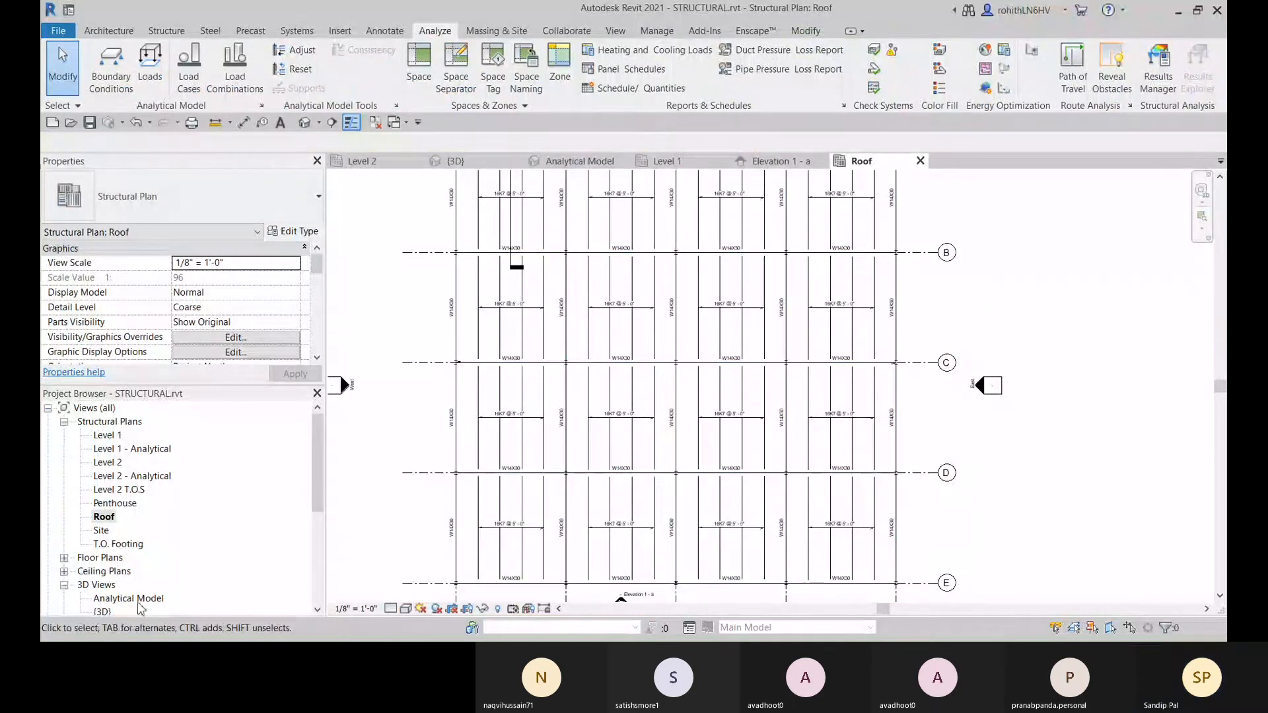
left_click(406, 609)
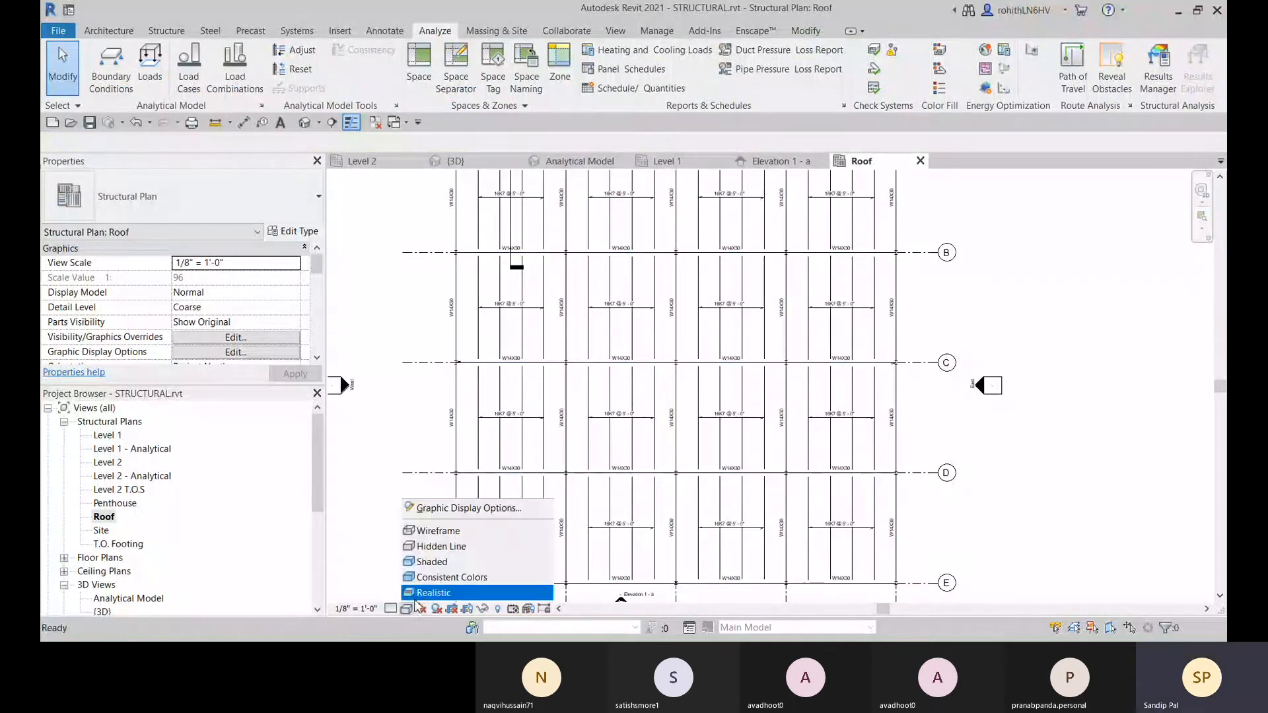
left_click(416, 589)
left_click(390, 608)
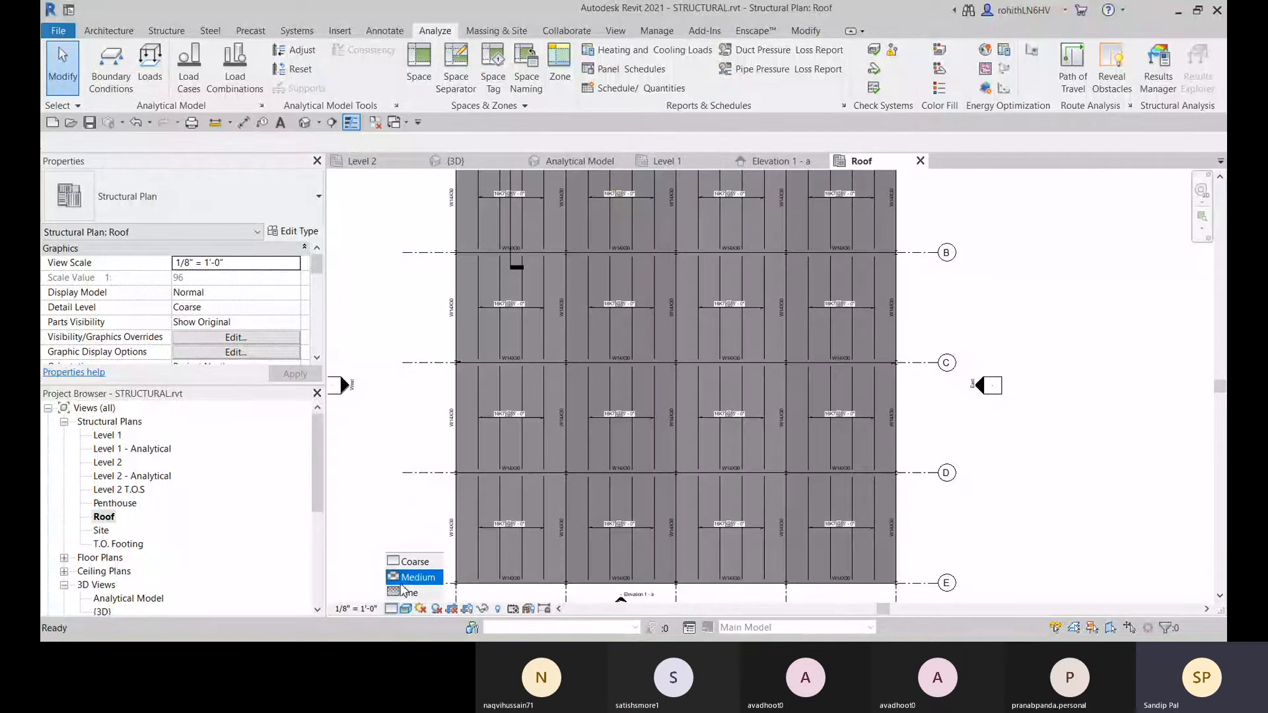
left_click(430, 584)
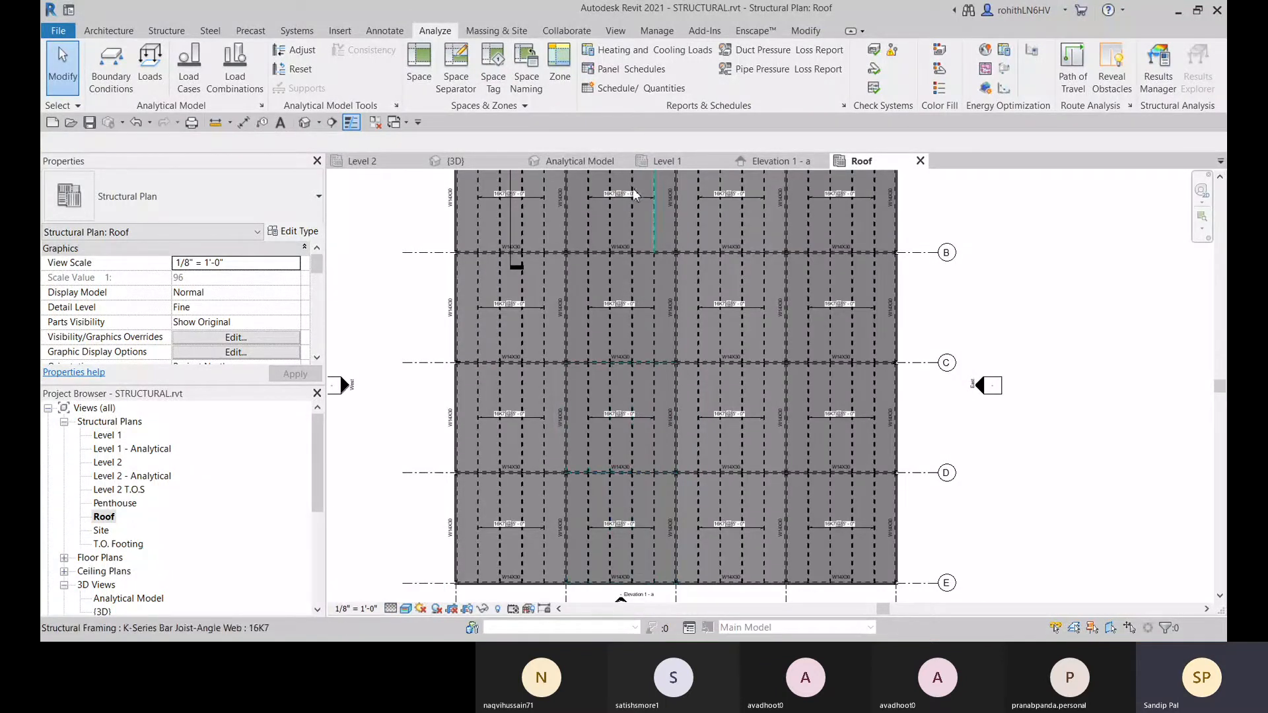
- Switch to the {3D} view and inspect the loaded frame and the full-height W10X33 column at E-2
left_click(454, 161)
middle_click_drag(779, 423, 772, 367, "shift")
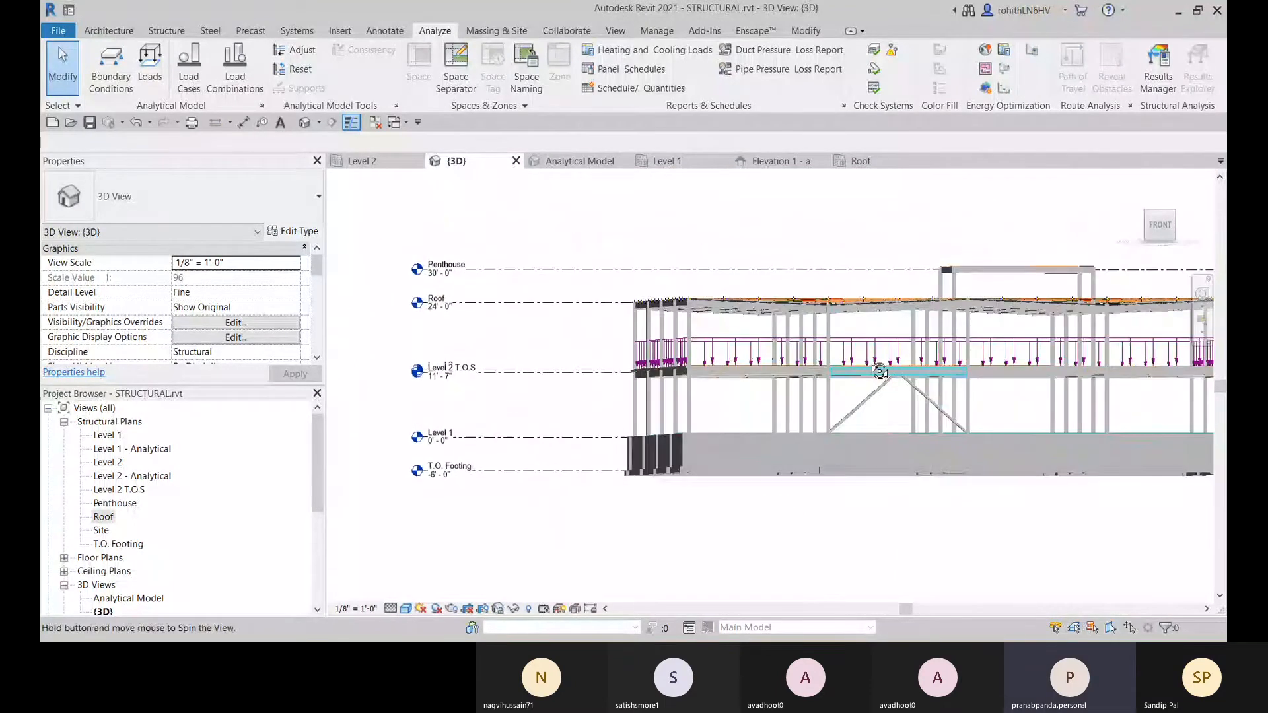
middle_click_drag(687, 500, 725, 561, "shift")
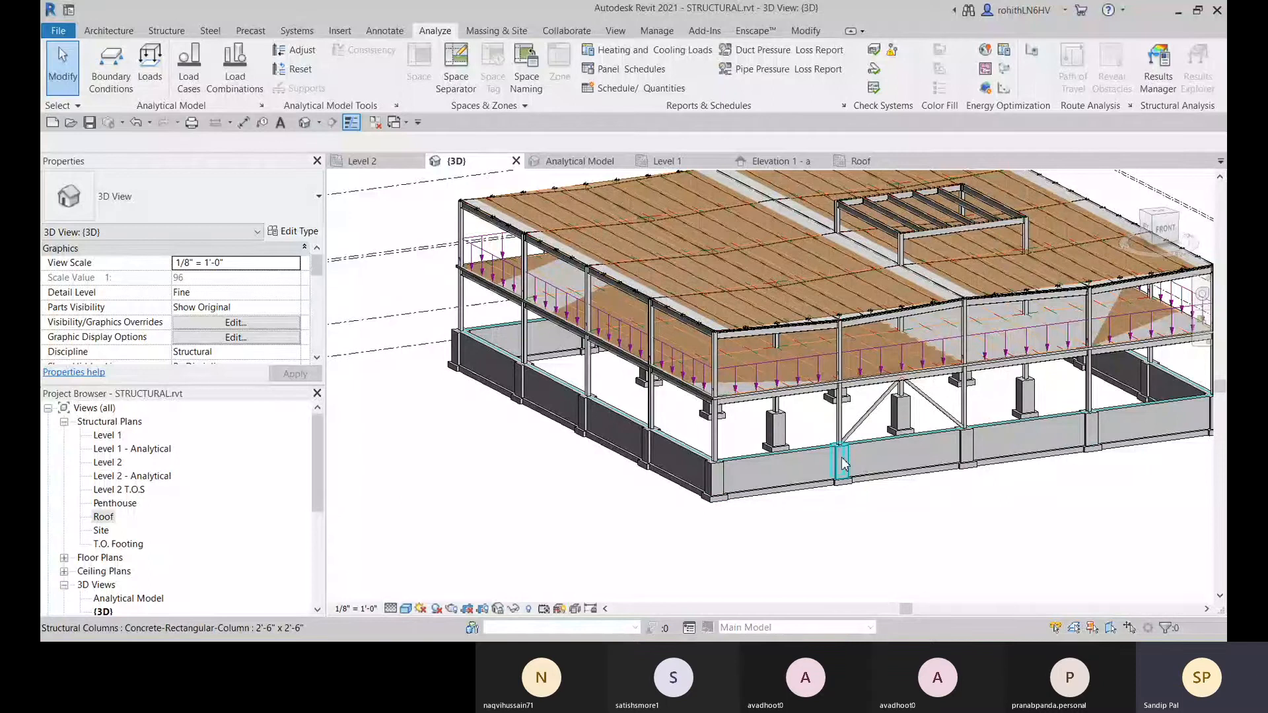
scroll(842, 462, "up", 3)
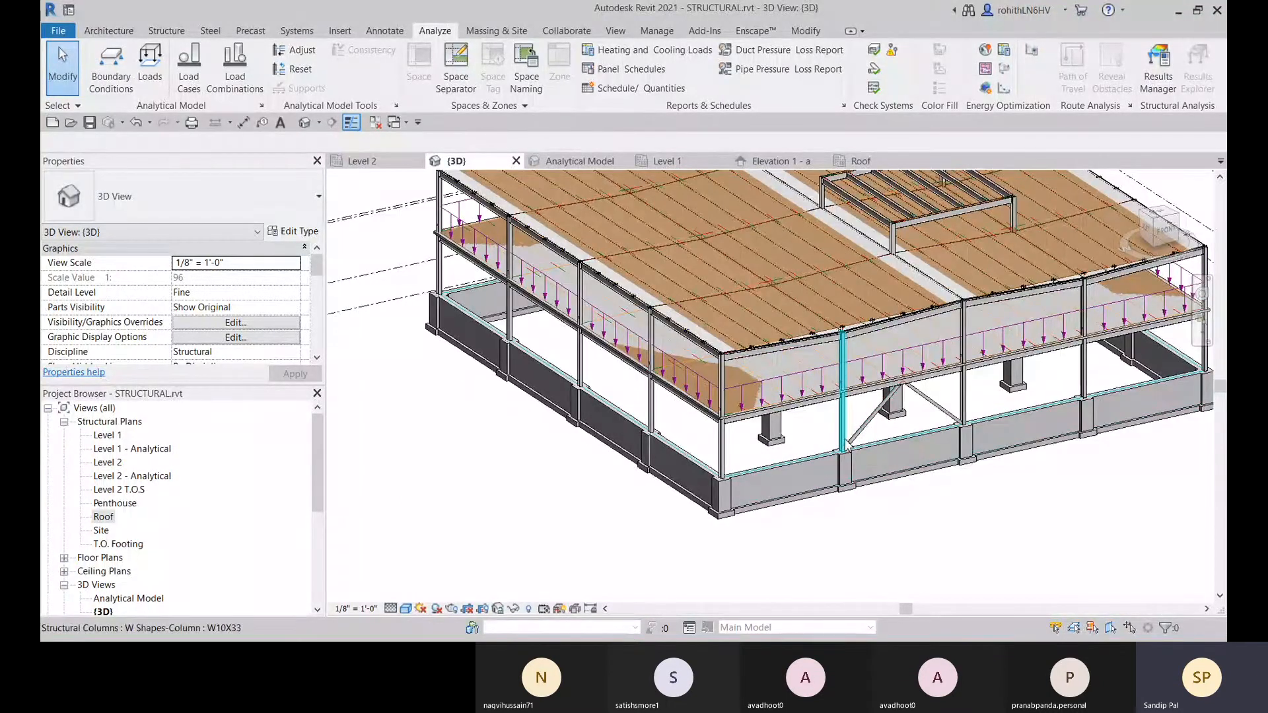
left_click(842, 441)
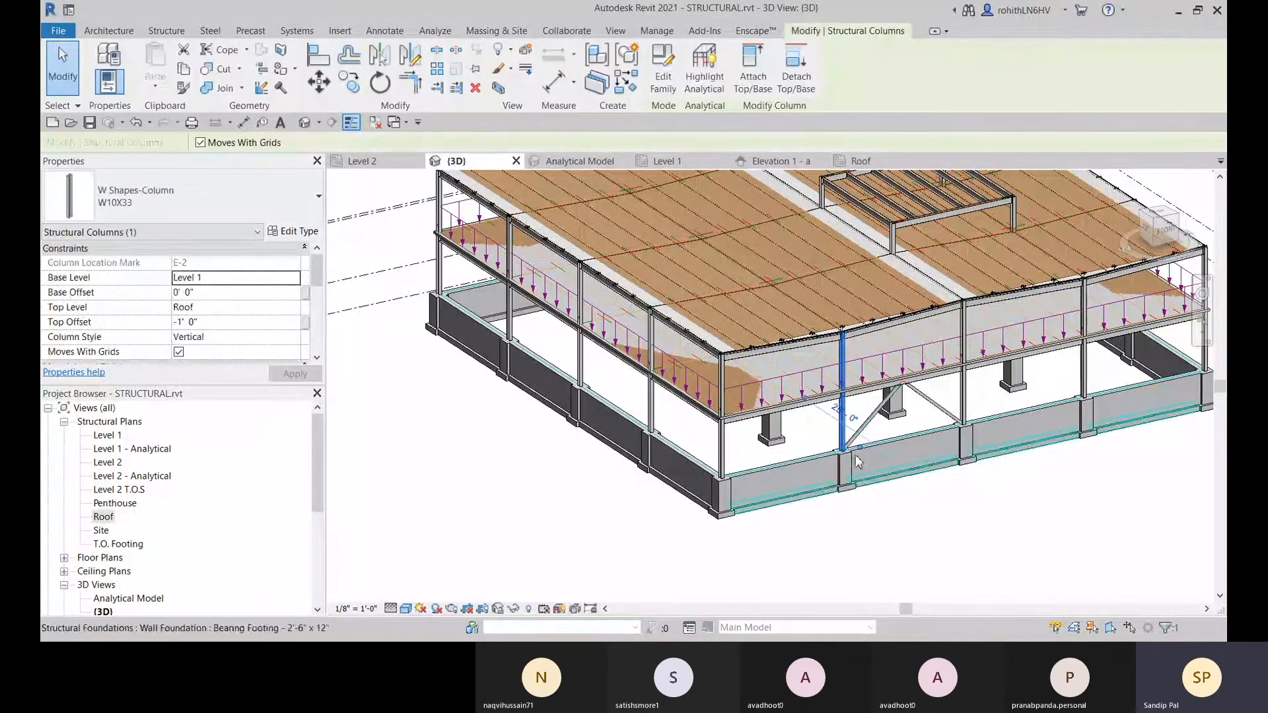
left_click(860, 527)
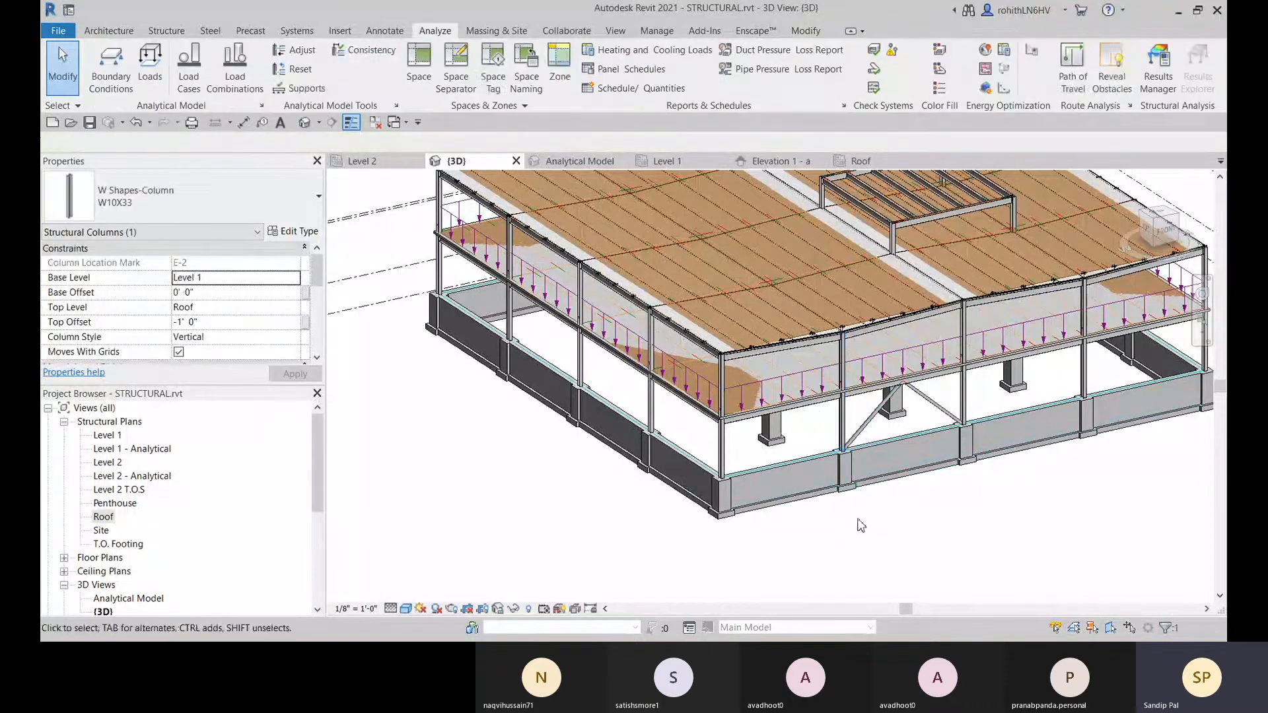
- Examine how the W10X33 column at E-2 meets the concrete column and foundation wall, and clear the selection
left_click(849, 473)
scroll(842, 456, "up", 3)
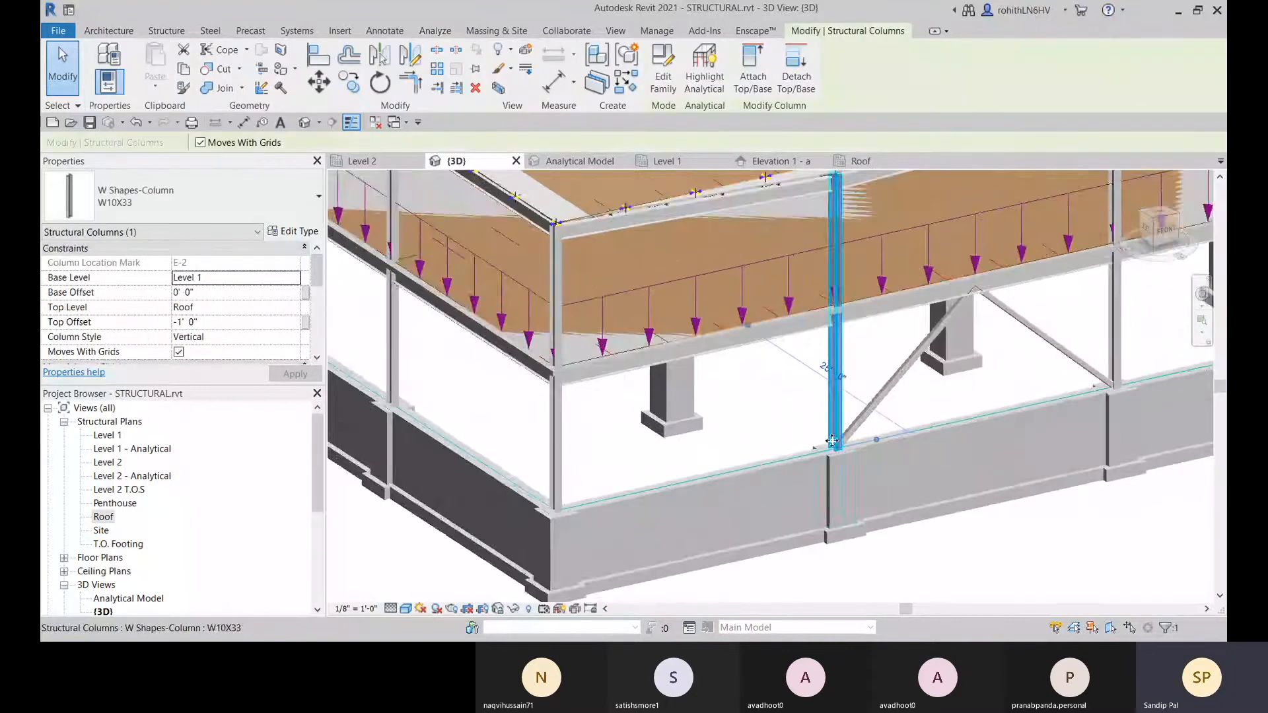
scroll(839, 447, "up", 2)
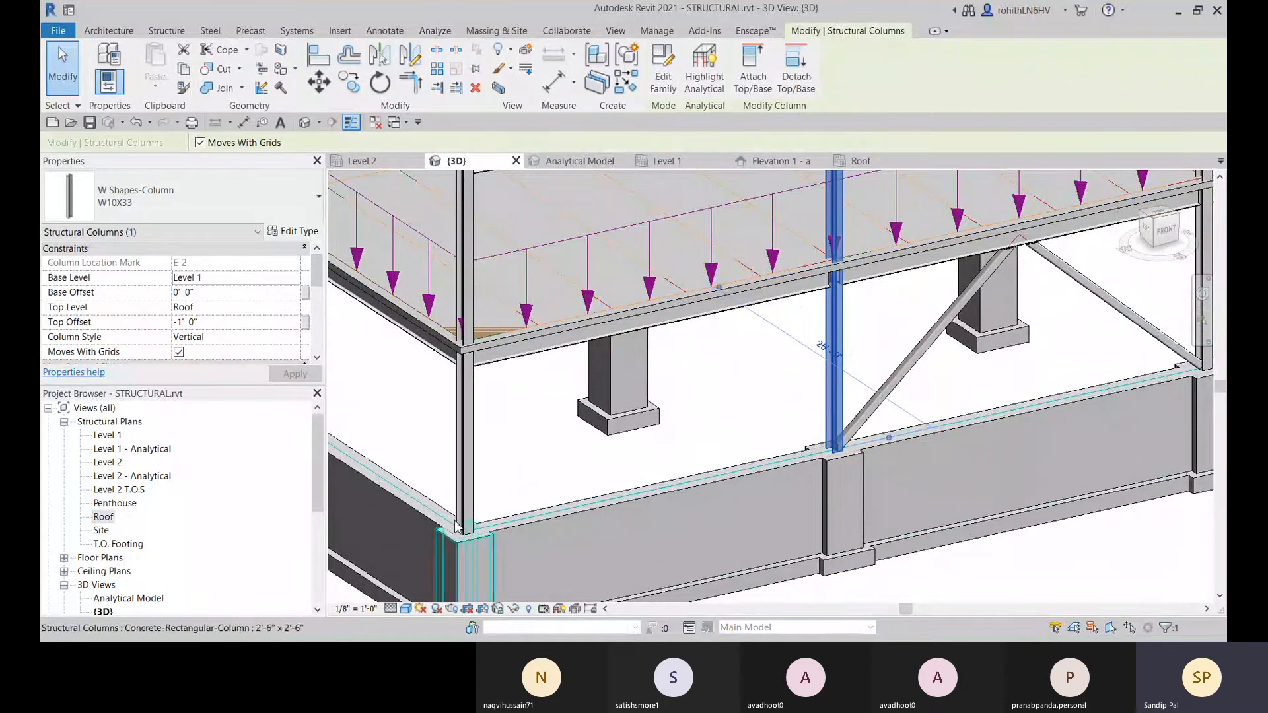
scroll(478, 524, "down", 3)
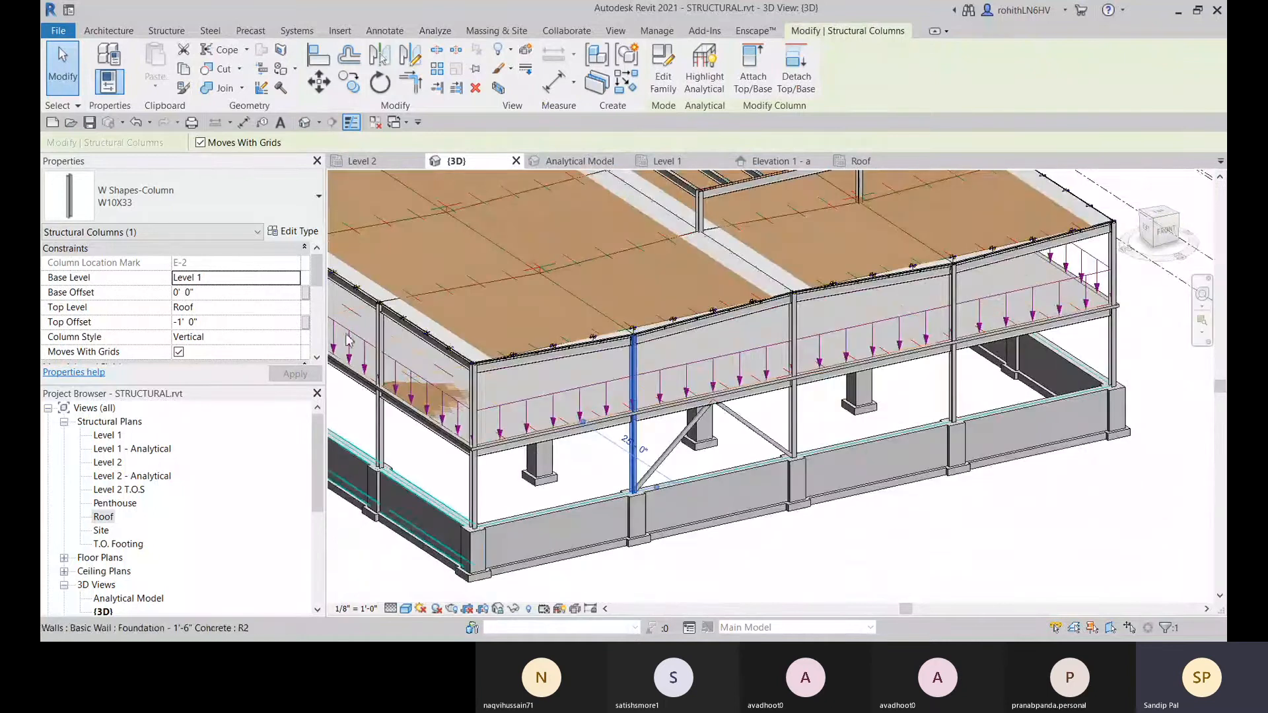
scroll(504, 507, "down", 2)
middle_click_drag(616, 558, 786, 581)
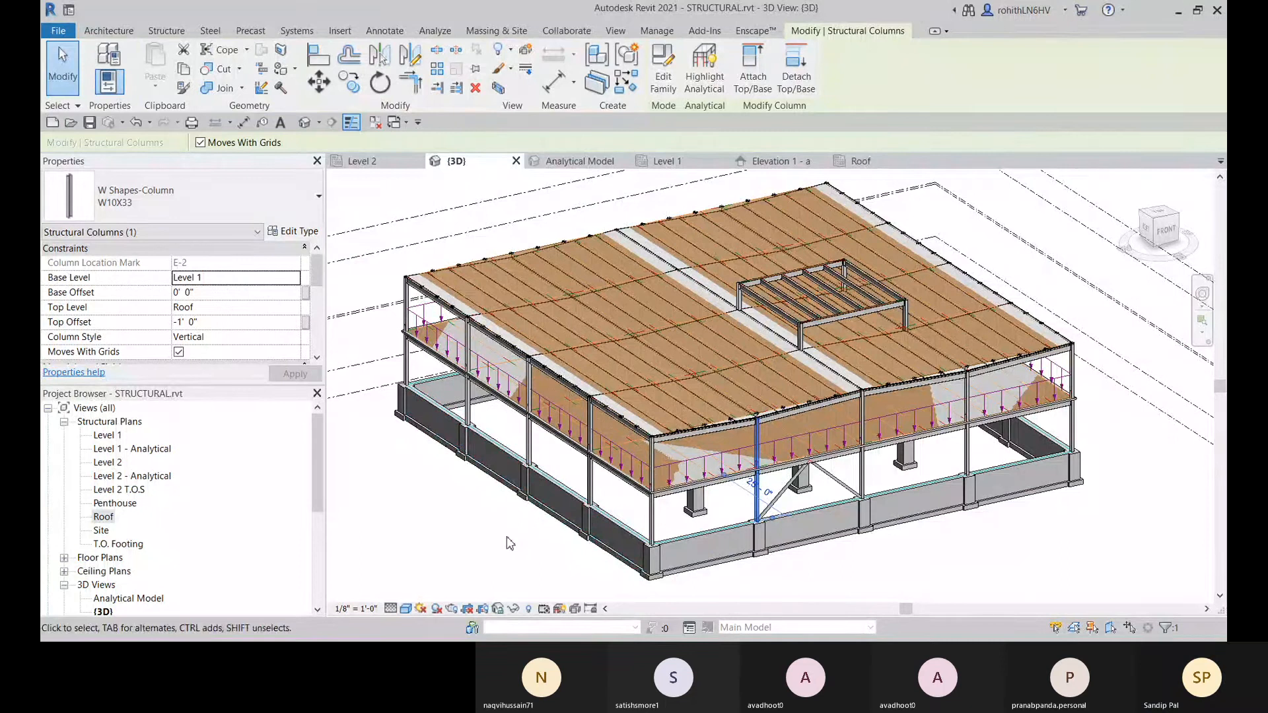
left_click(486, 533)
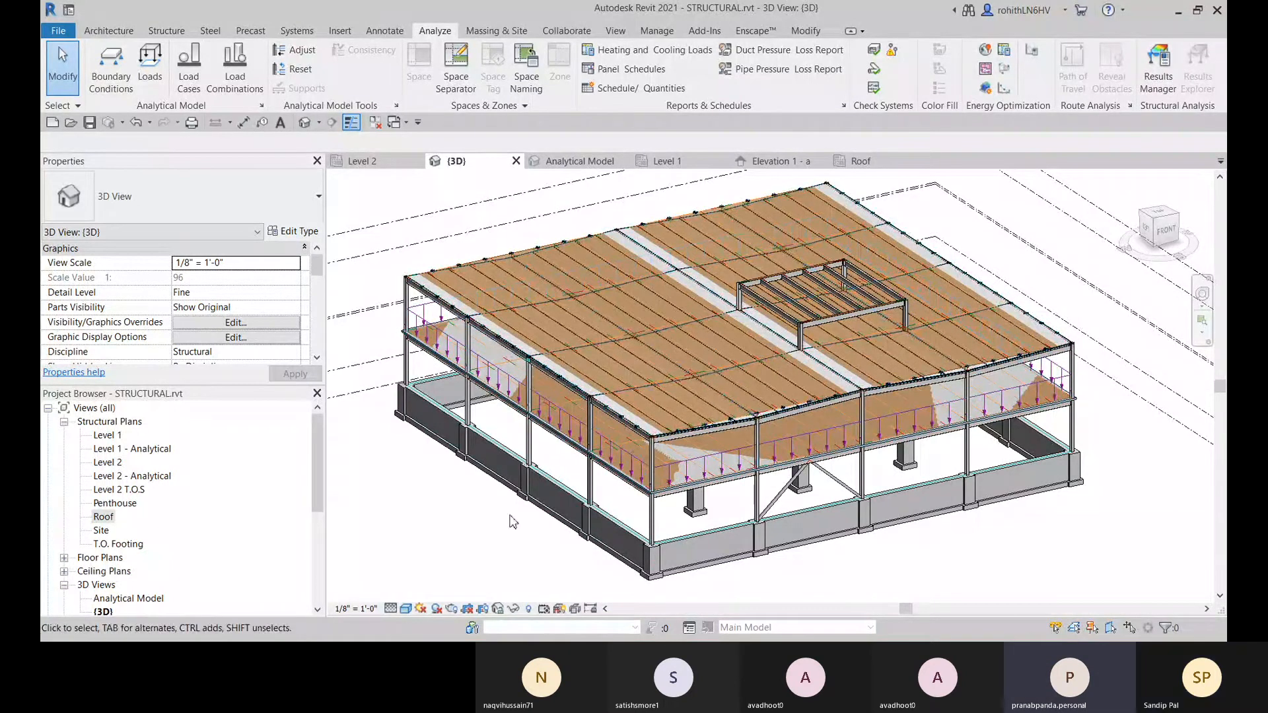
- Set the top level of the corner column A-1 to Level 2, unjoining the conflicting elements
scroll(413, 439, "up", 3)
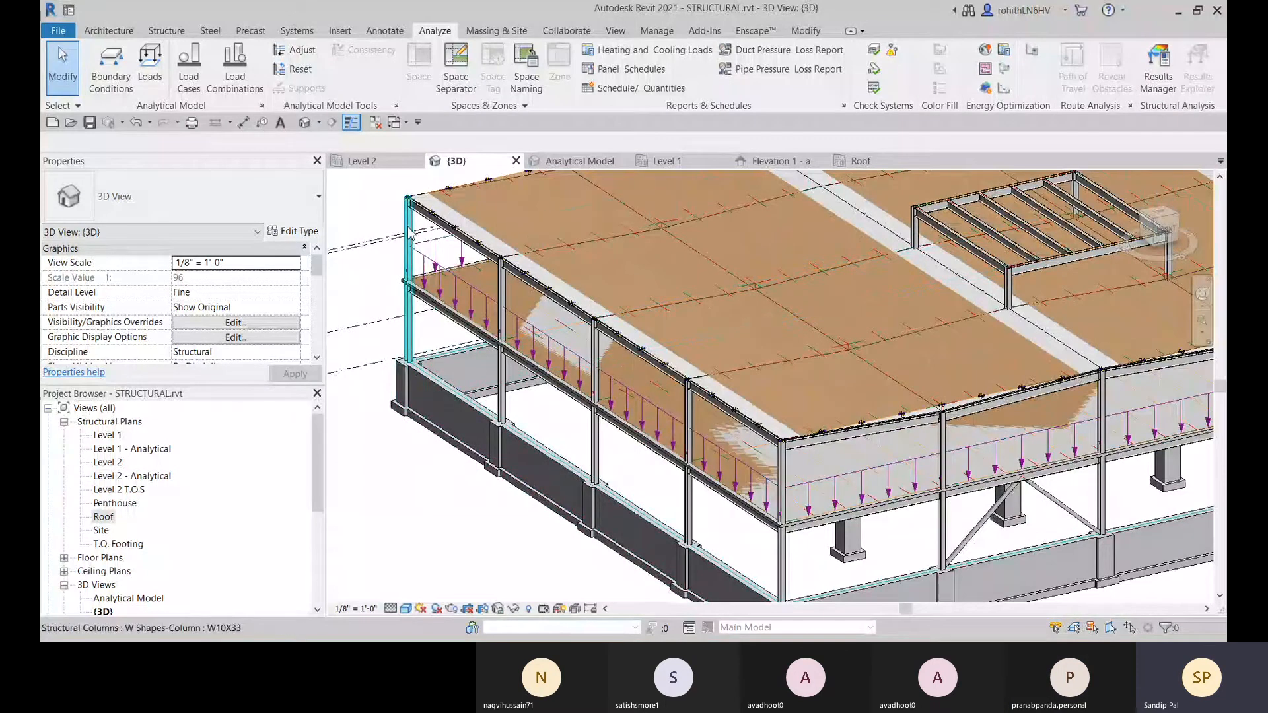
scroll(411, 311, "up", 3)
left_click(411, 259)
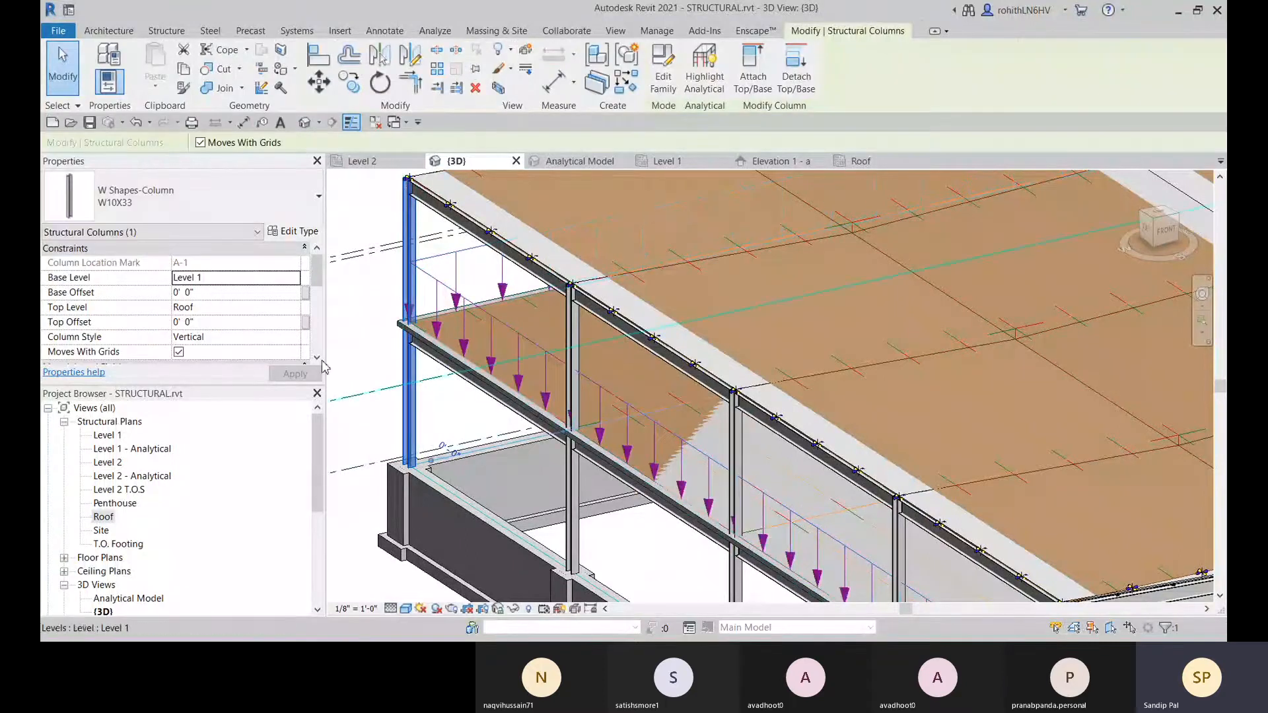
left_click(278, 307)
left_click(196, 363)
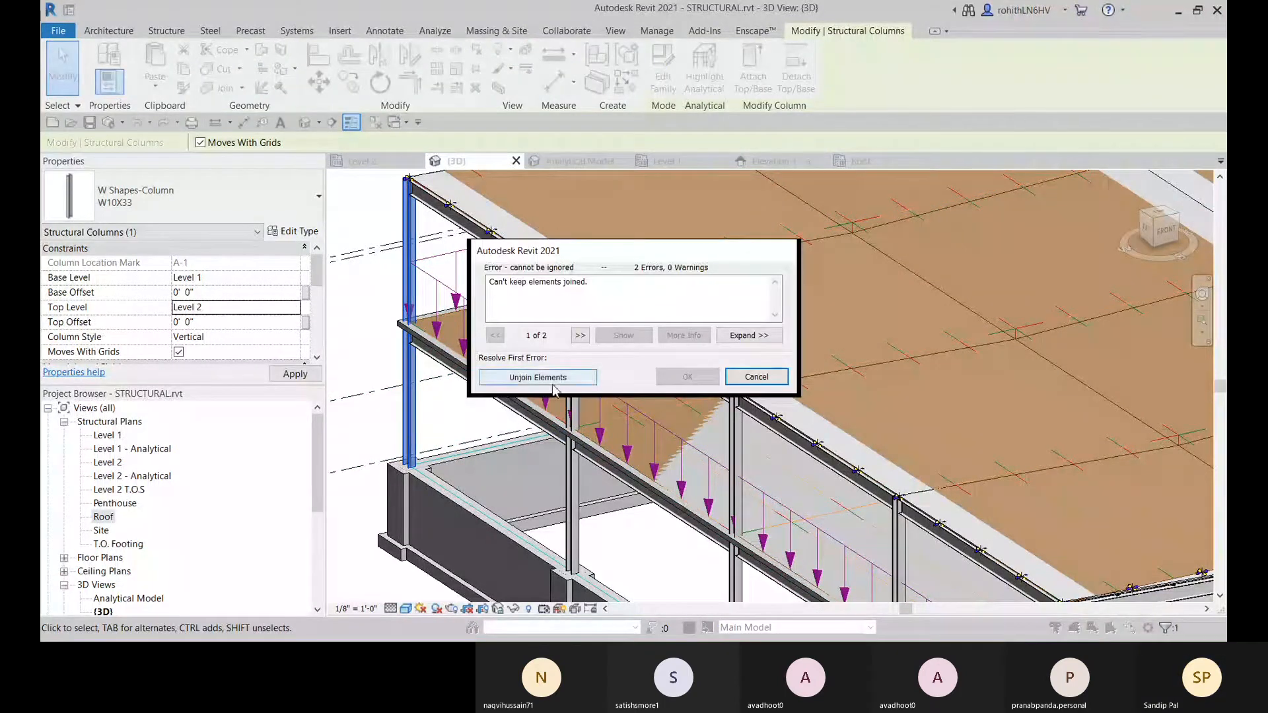
left_click(554, 386)
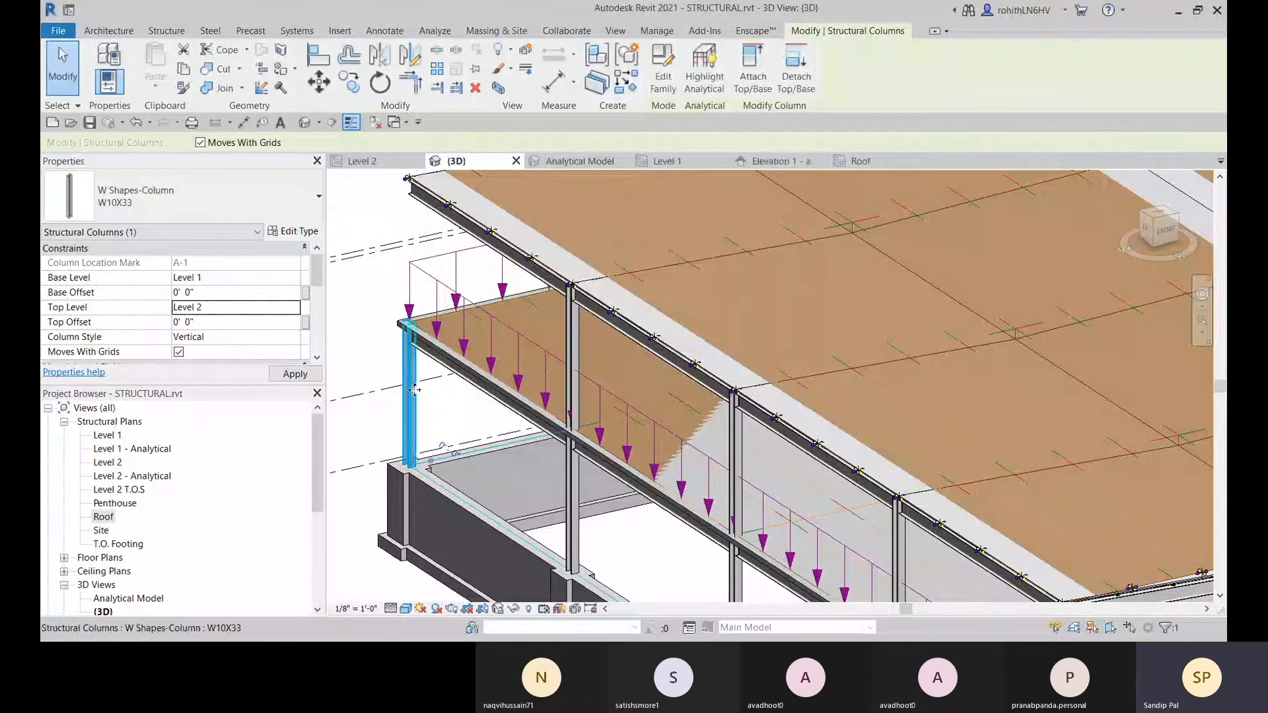
- Copy the shortened corner column and paste it aligned to the Roof level to fill the upper storey
scroll(426, 342, "down", 2)
middle_click_drag(429, 343, 506, 335)
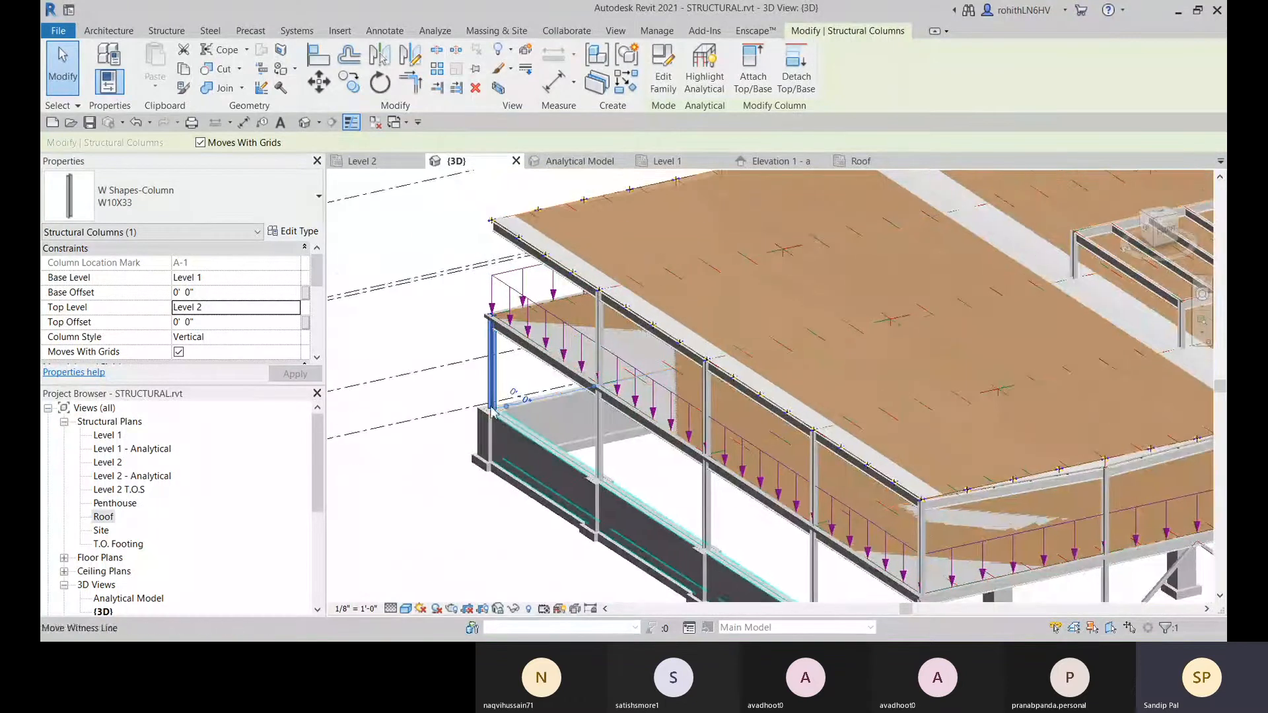
left_click(189, 71)
left_click(155, 83)
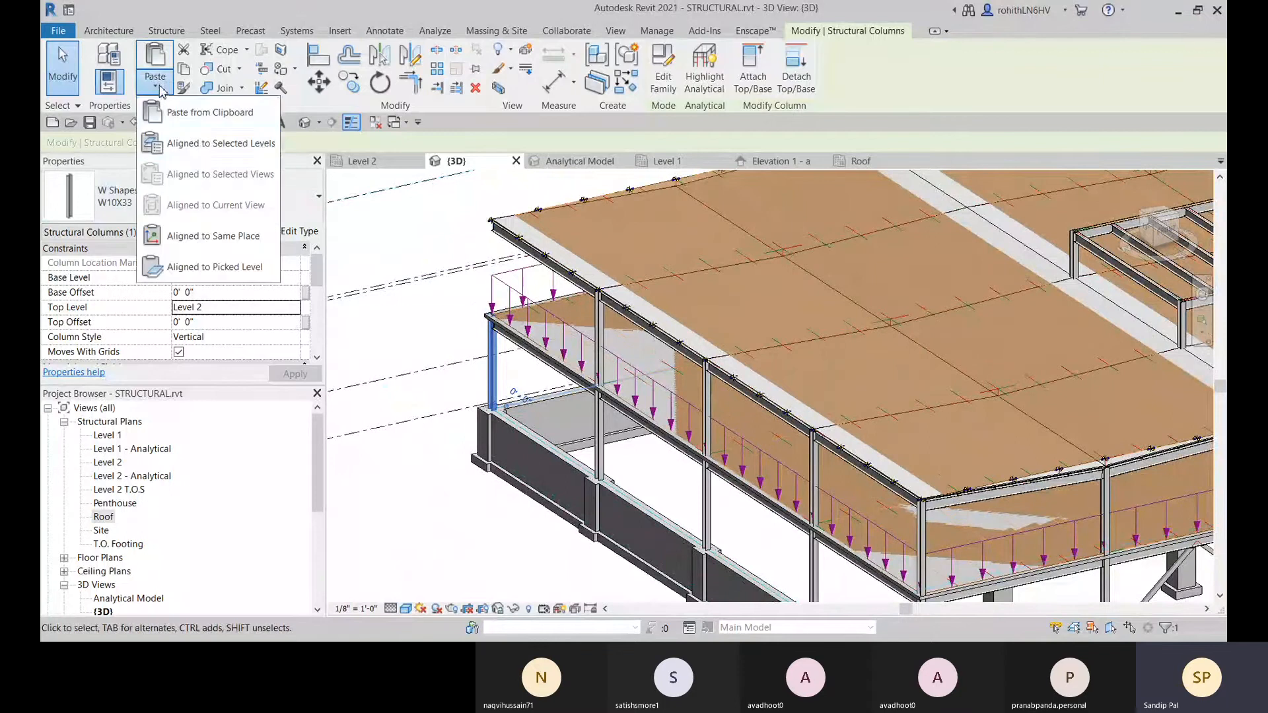
left_click(195, 147)
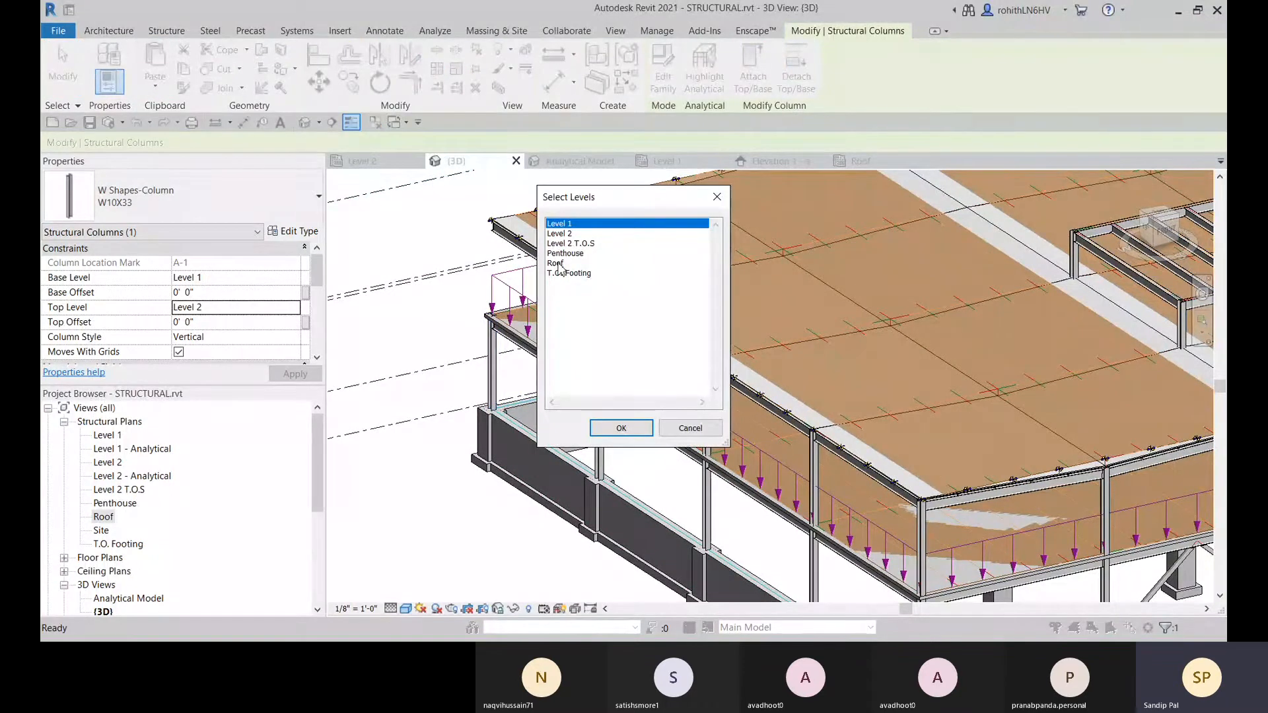
left_click(558, 263)
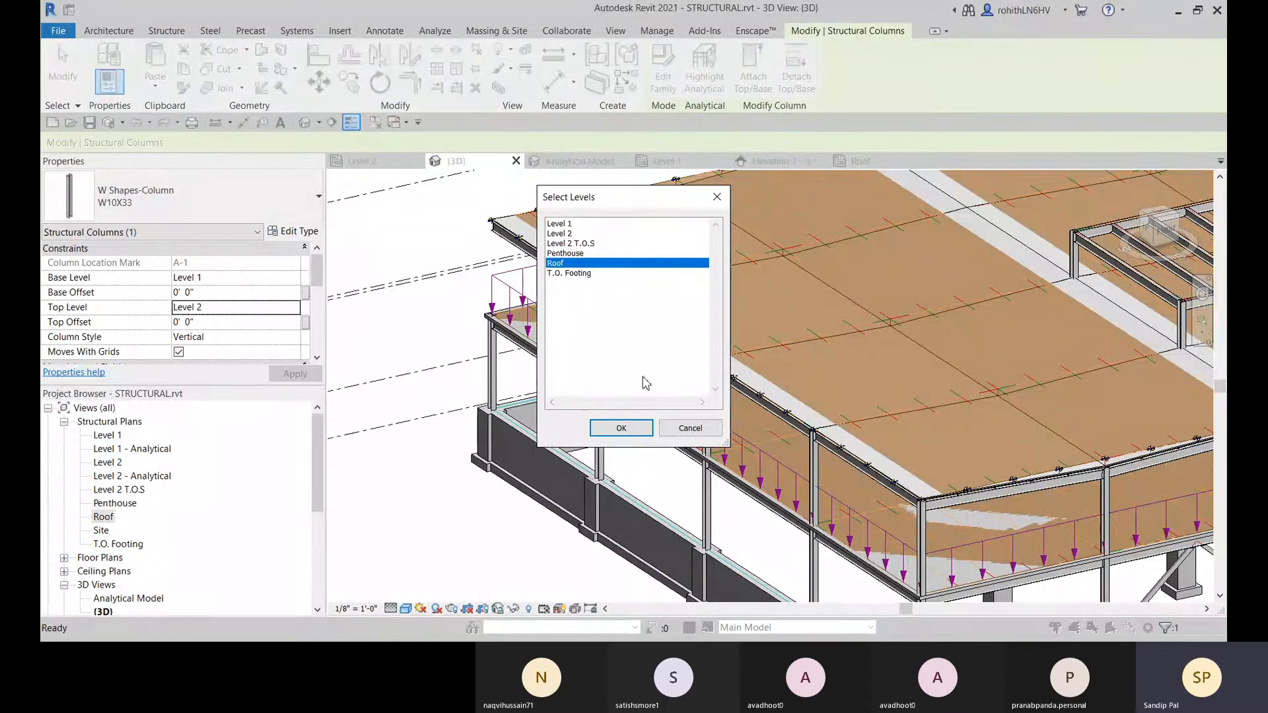
left_click(619, 429)
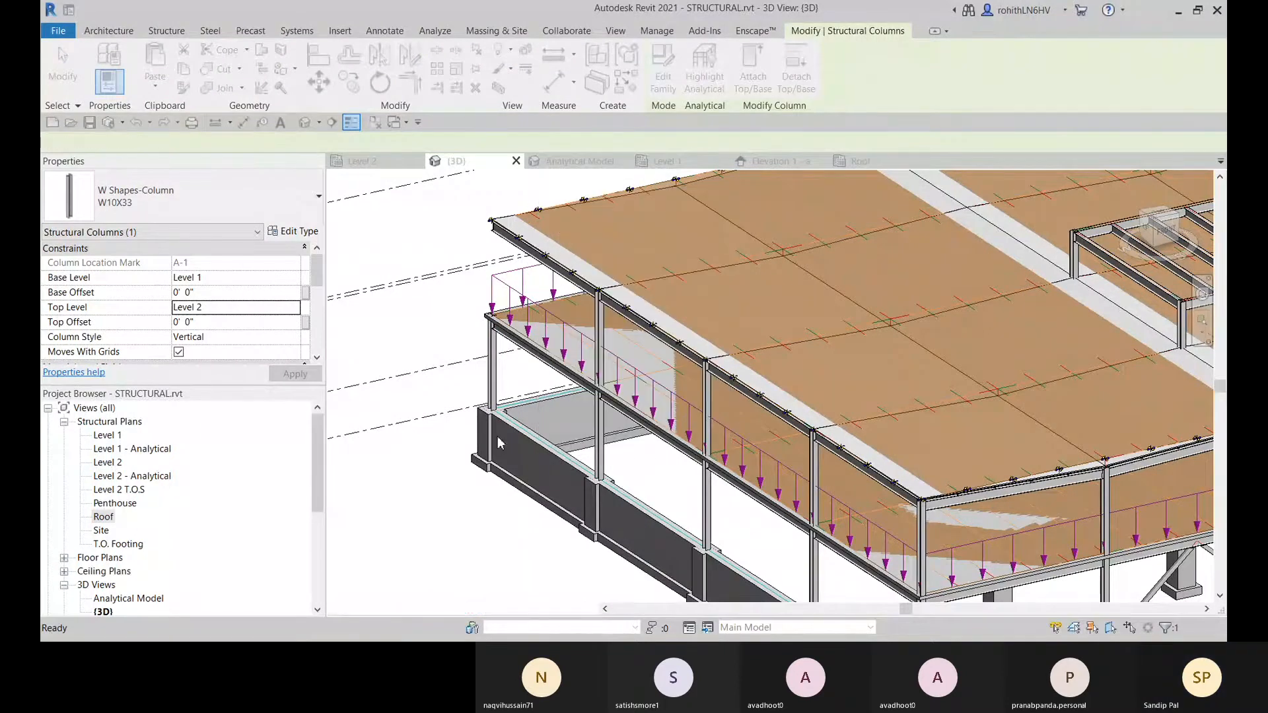
scroll(515, 436, "down", 3)
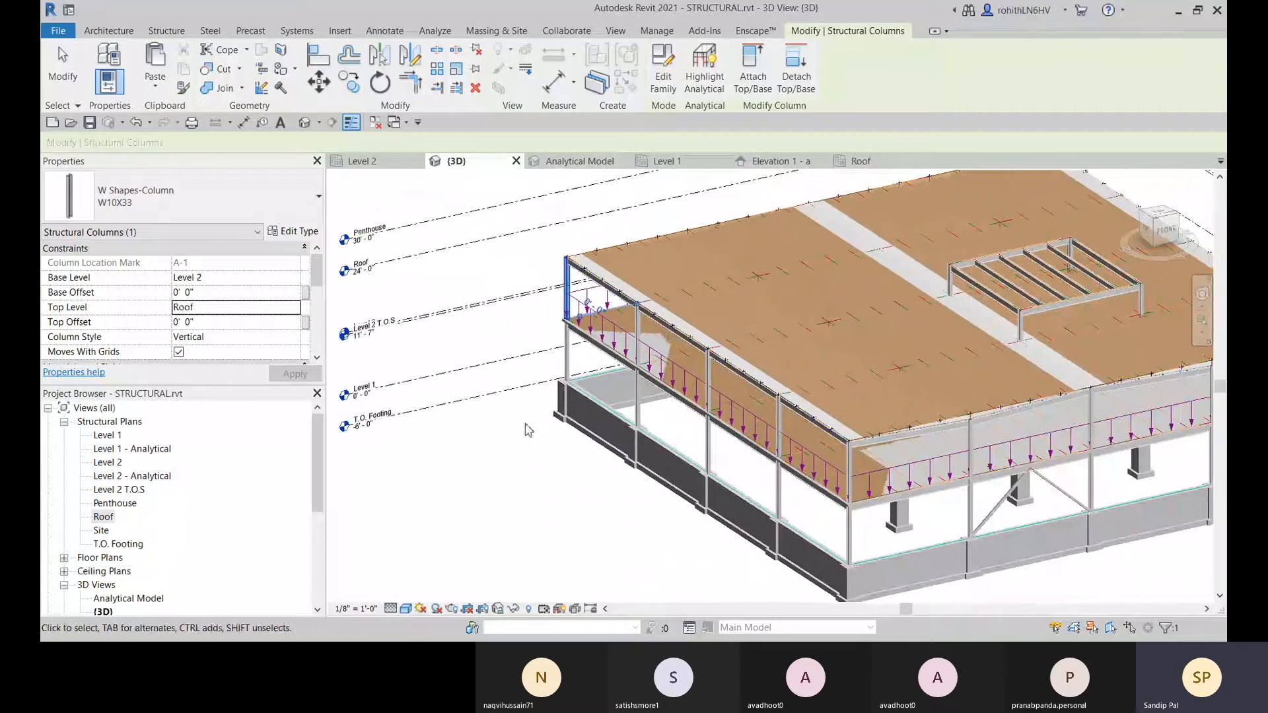
scroll(572, 328, "up", 2)
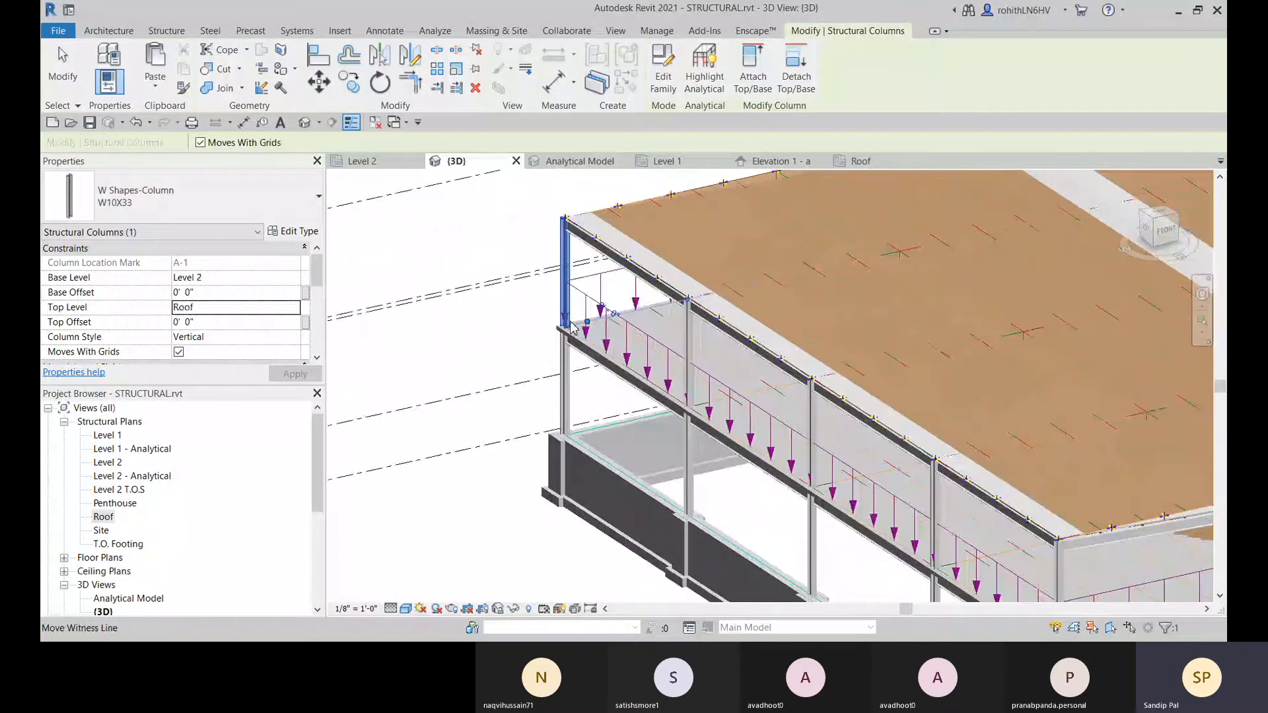
key("Escape")
- Place Fixed point boundary conditions in the Analytical Model view at the corner column's Level 2 joint and at column ends atop the foundation walls
scroll(572, 328, "up", 3)
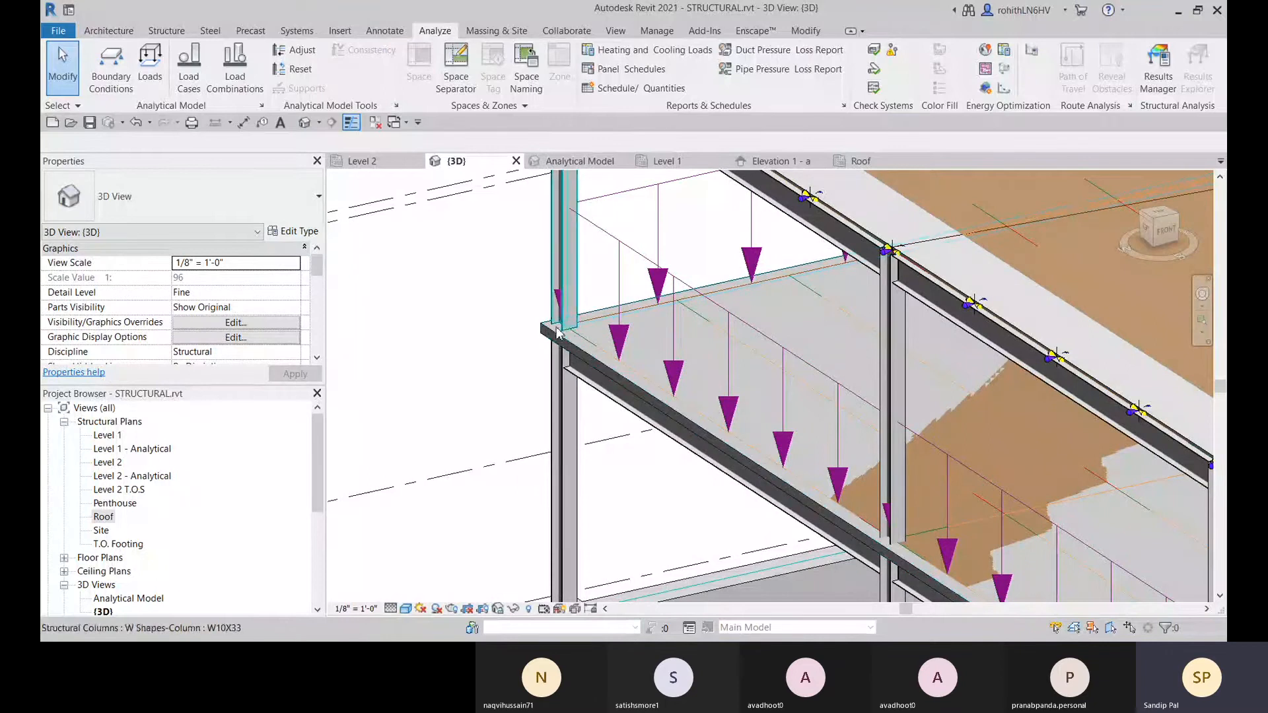
left_click(111, 66)
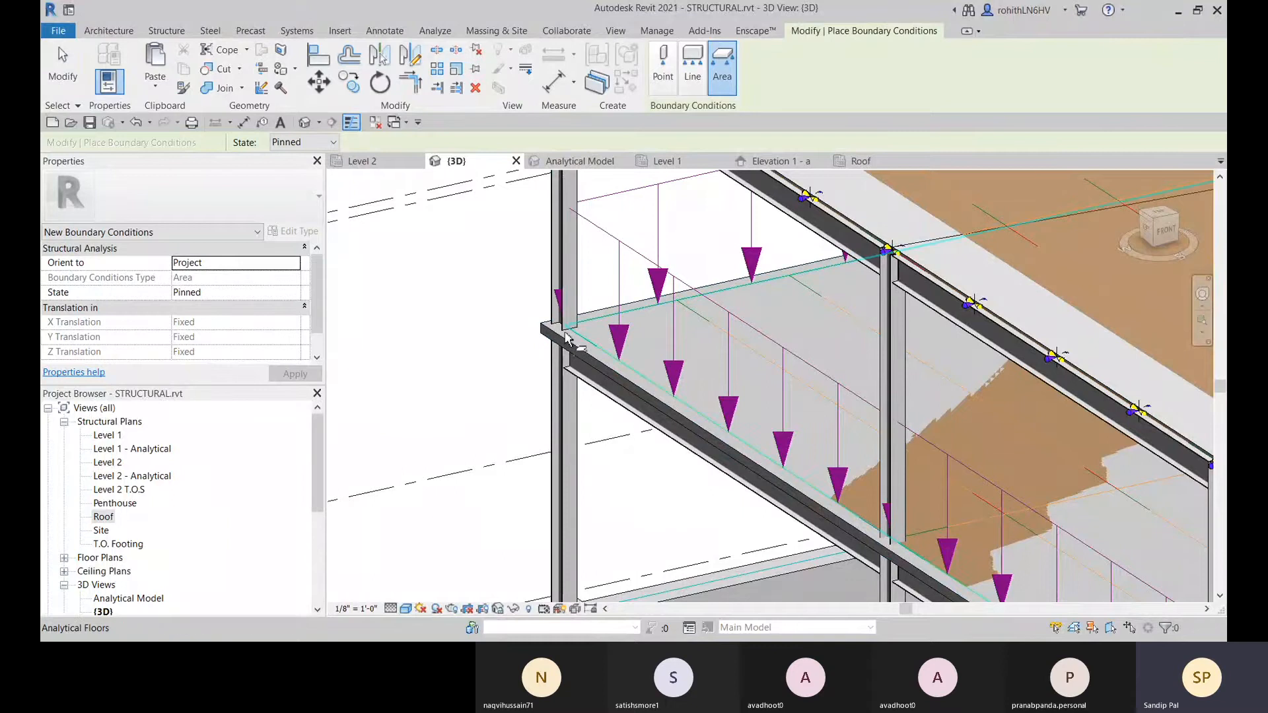
left_click(663, 62)
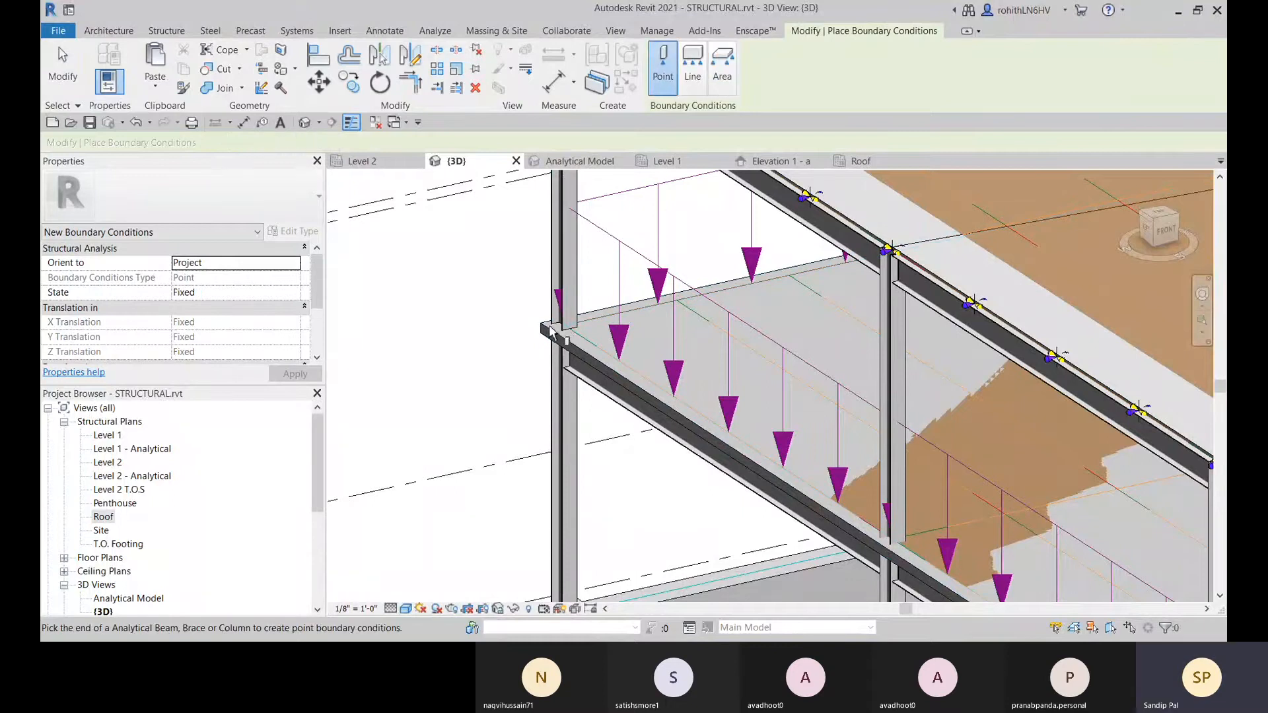
left_click(580, 162)
middle_click_drag(553, 476, 440, 313)
scroll(439, 314, "up", 5)
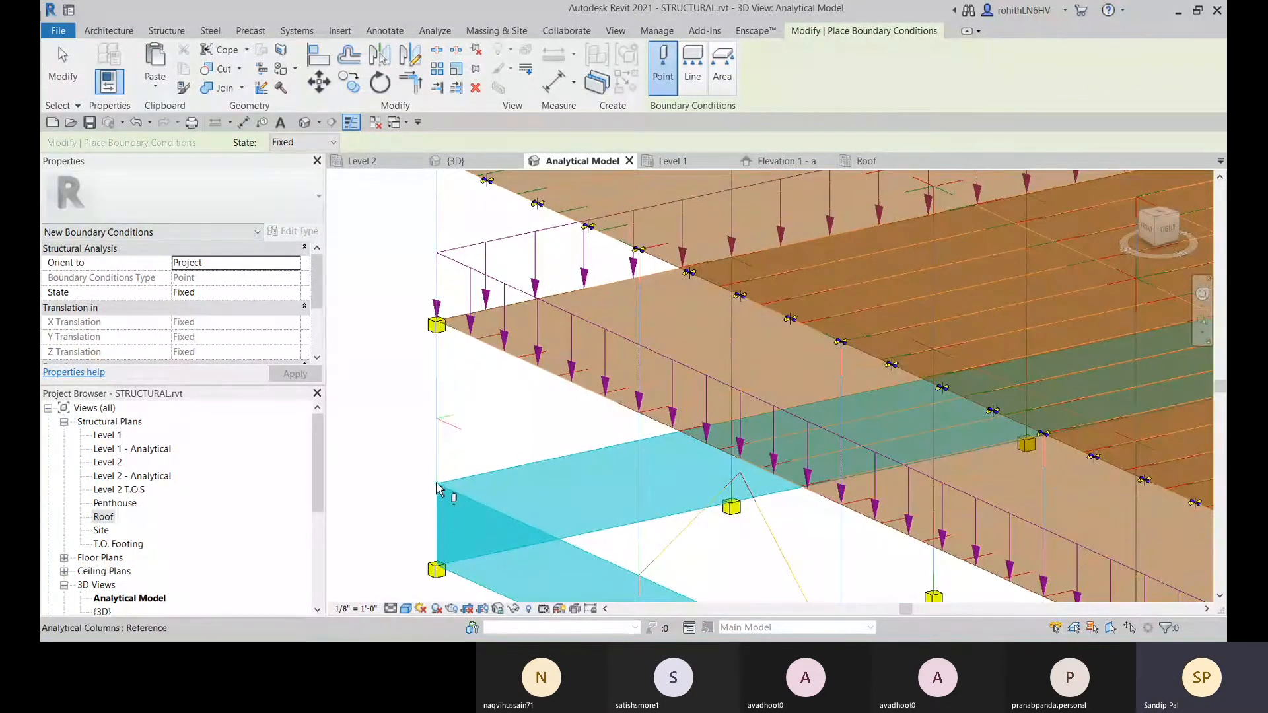
middle_click_drag(632, 490, 670, 476, "shift")
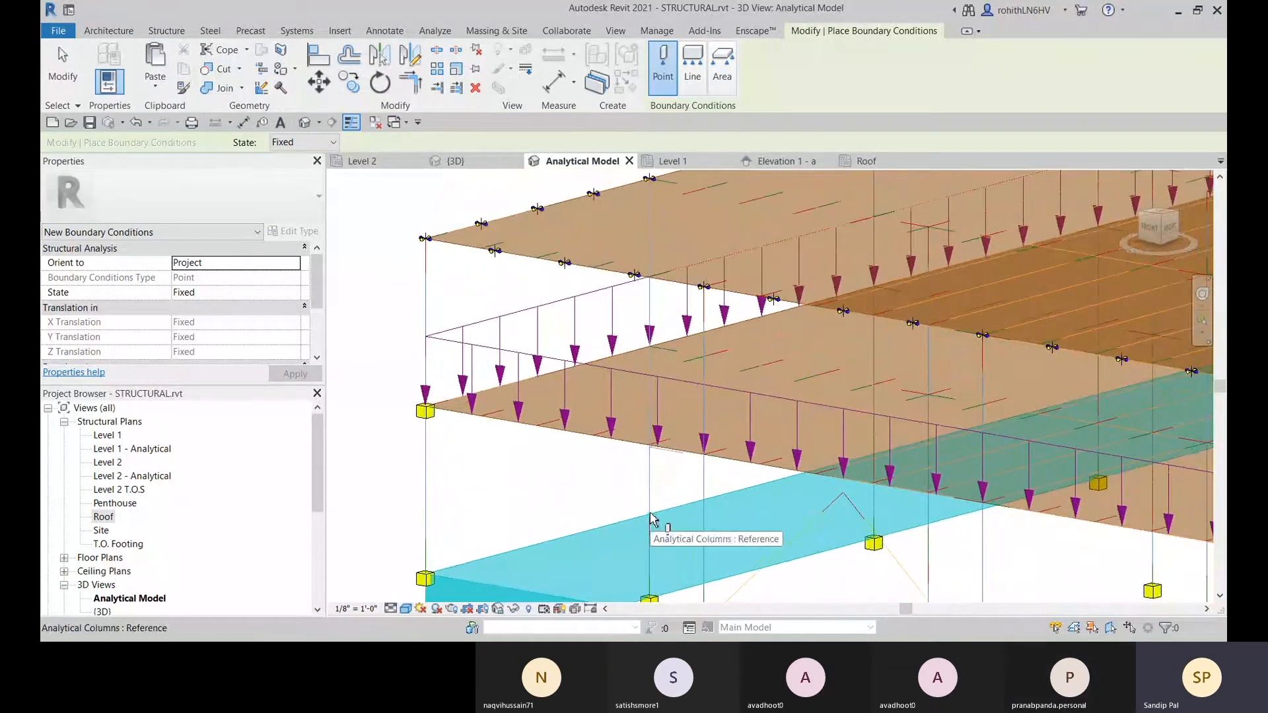
middle_click_drag(673, 552, 630, 381)
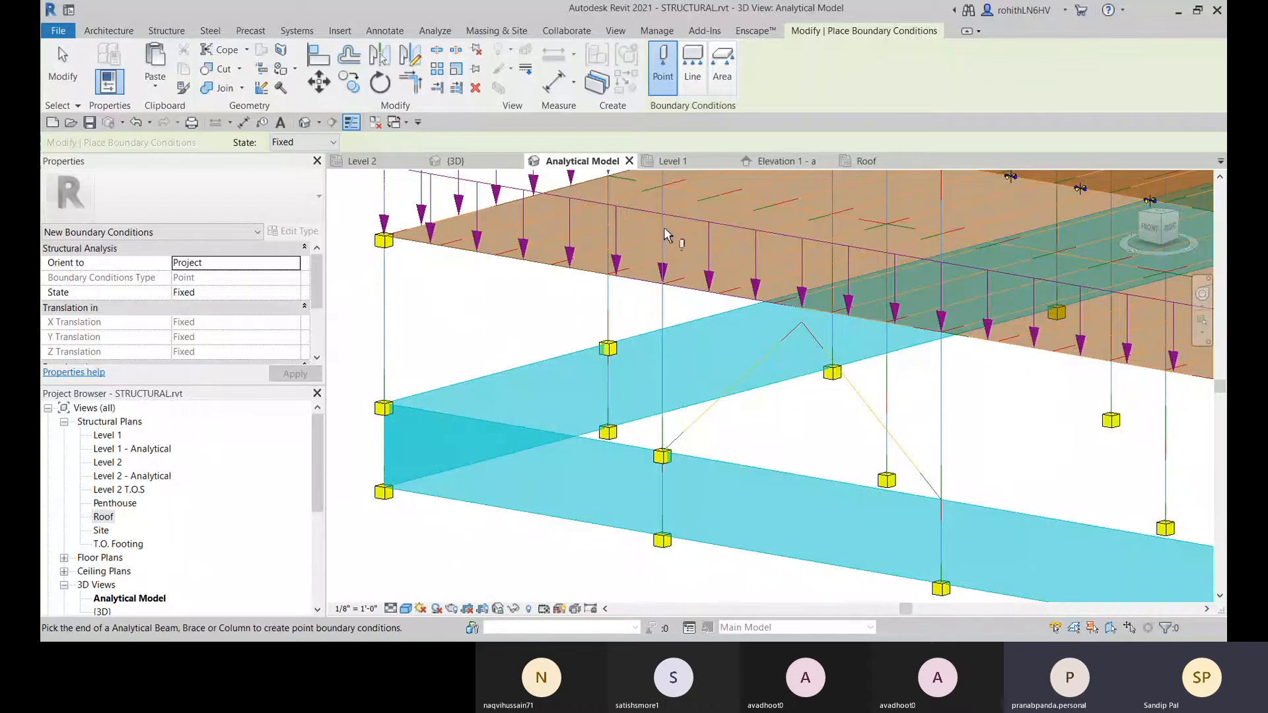
middle_click_drag(437, 300, 514, 384)
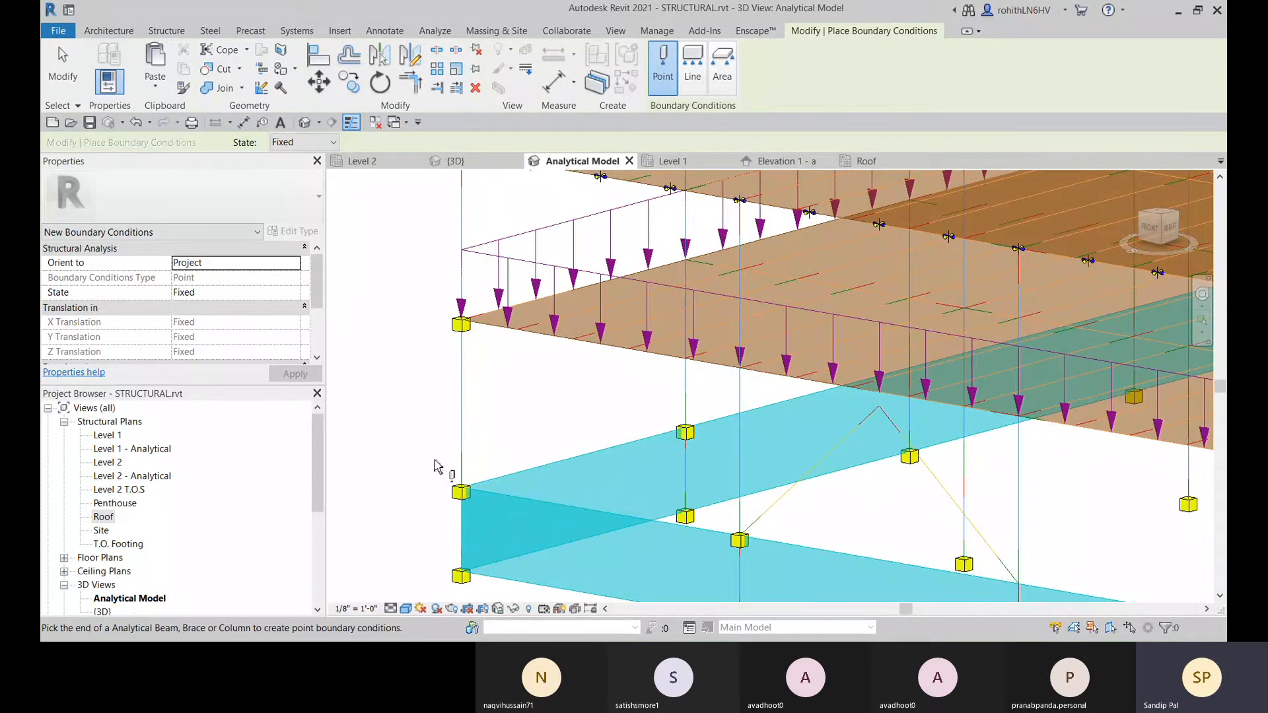
middle_click_drag(497, 360, 556, 438)
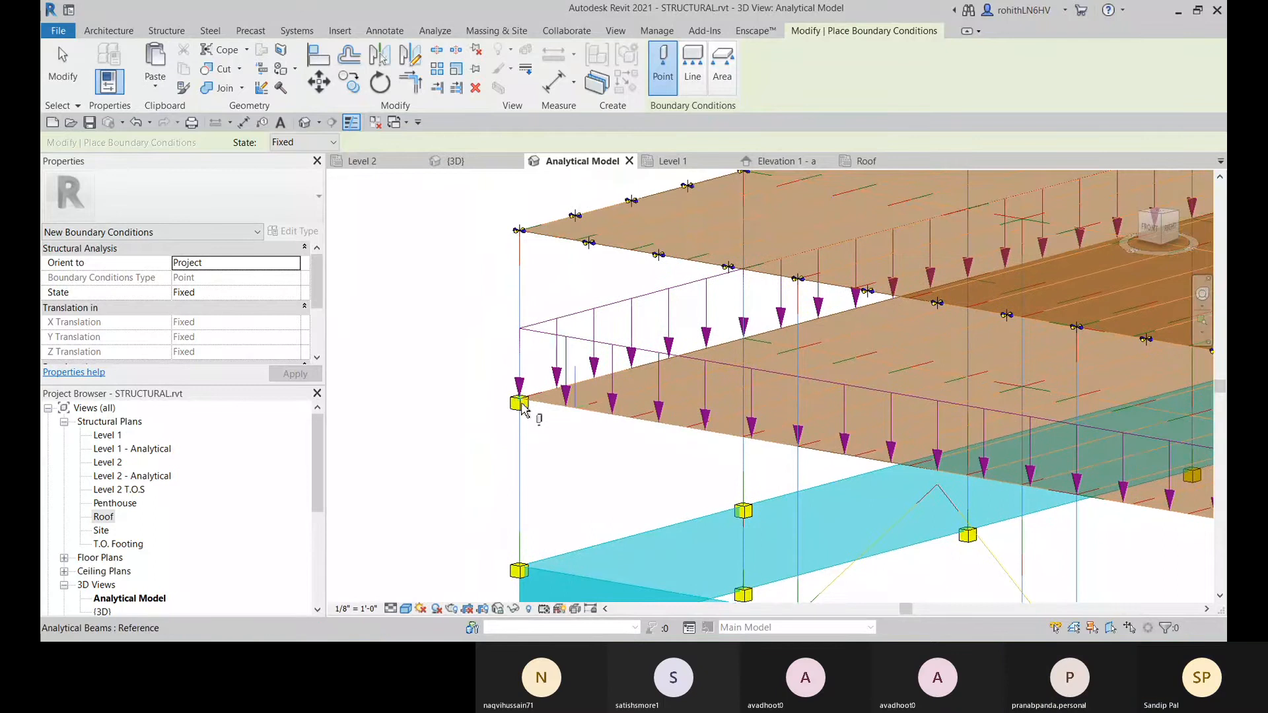
- Finish placing boundary conditions and examine the supports and area loads around the whole analytical model
scroll(579, 455, "down", 3)
middle_click_drag(632, 499, 581, 515, "shift")
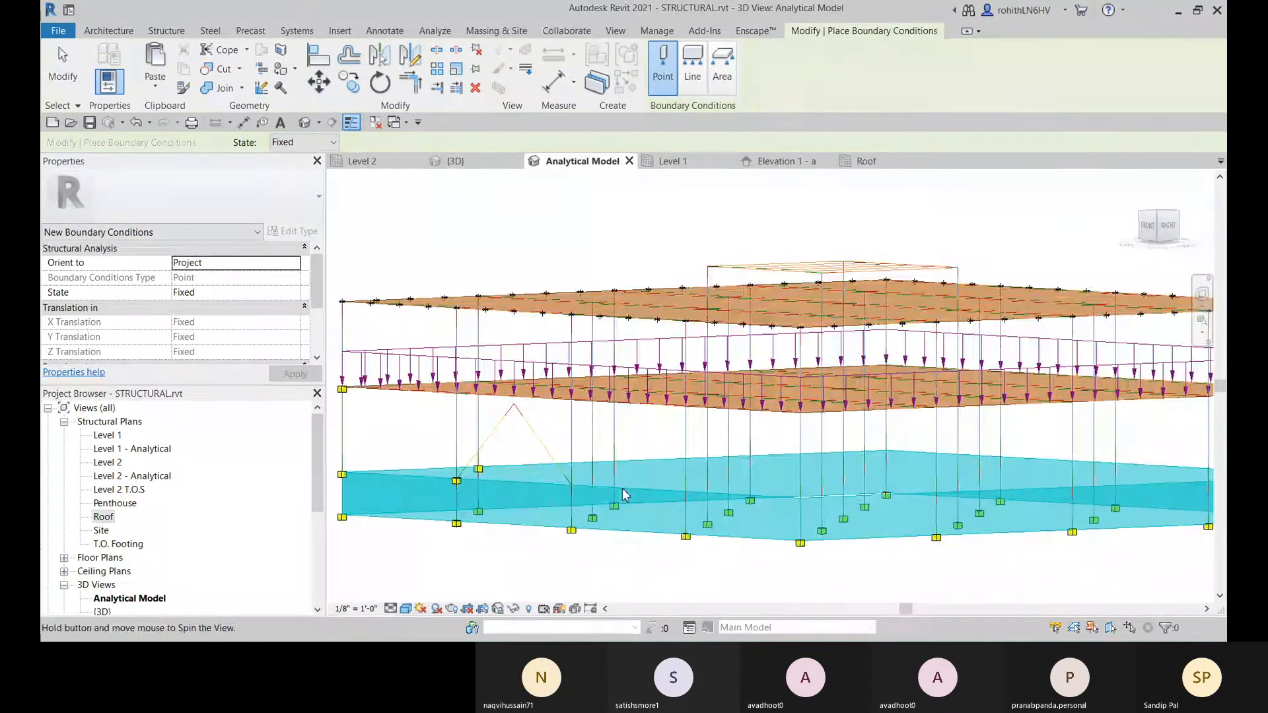
middle_click_drag(657, 552, 603, 538, "shift")
key("Escape")
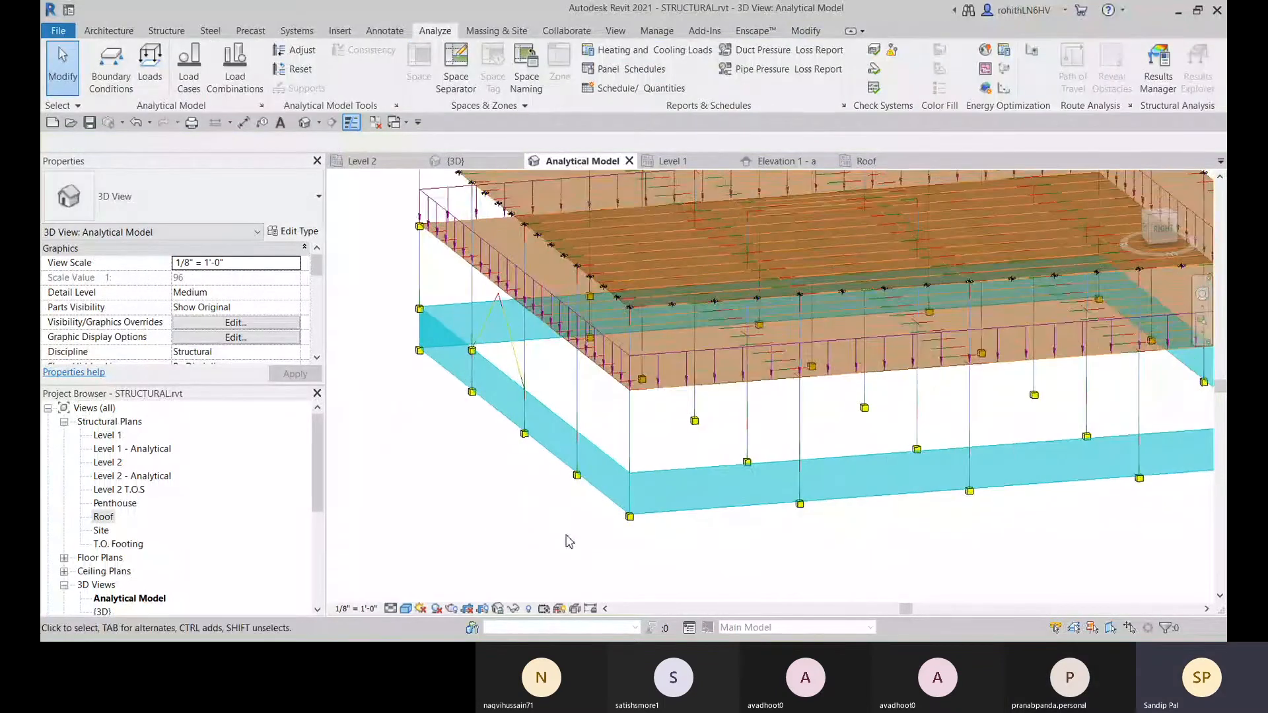
scroll(473, 368, "up", 1)
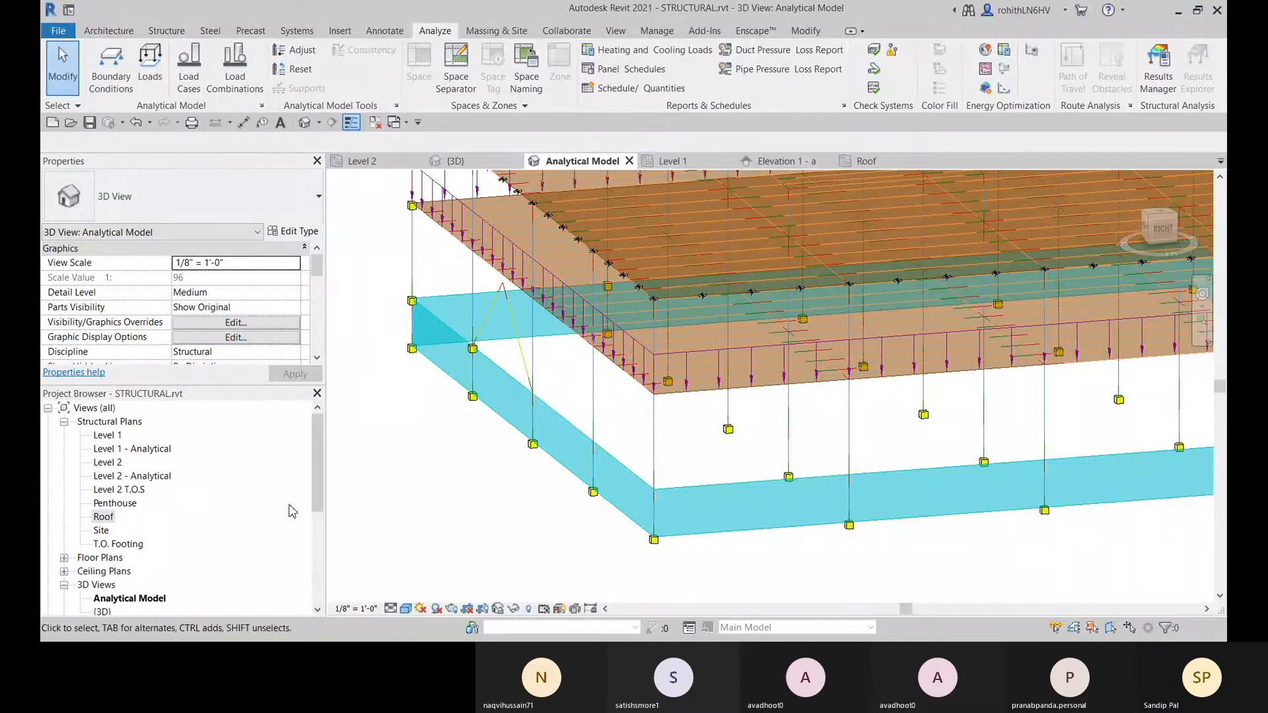
scroll(295, 509, "down", 2)
scroll(710, 518, "down", 3)
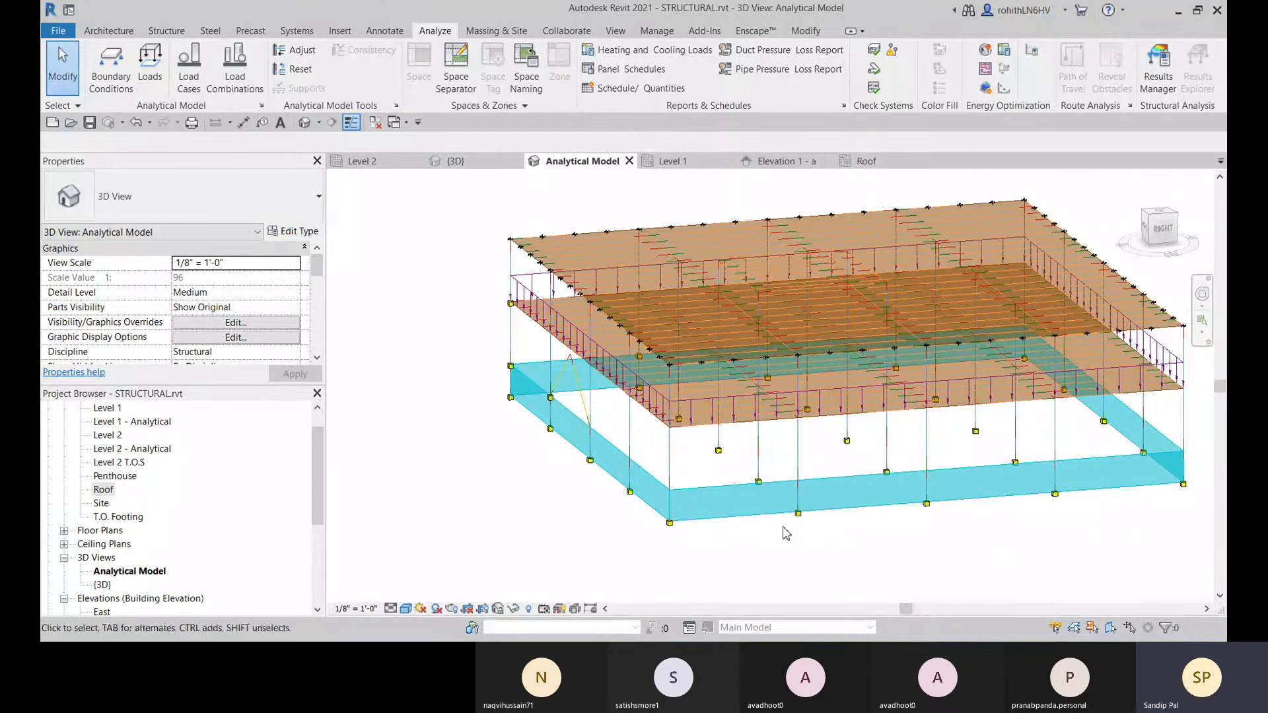
middle_click_drag(783, 527, 778, 501)
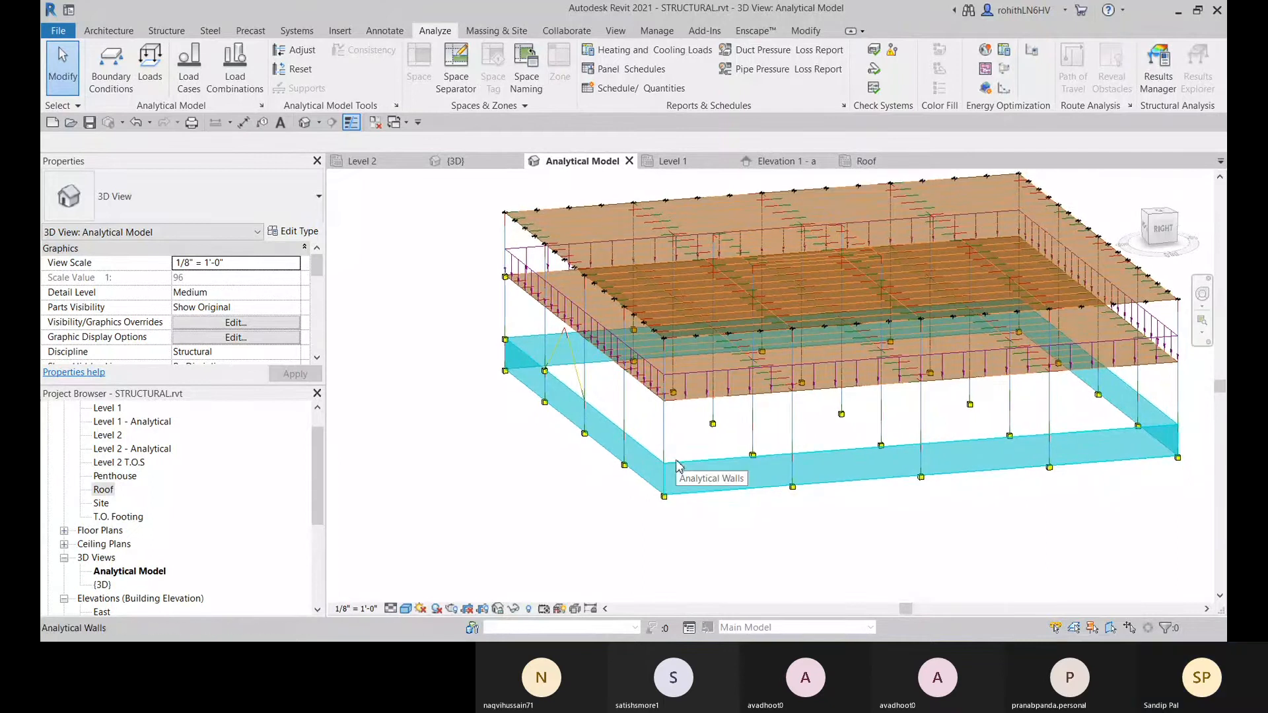
middle_click_drag(661, 552, 632, 556)
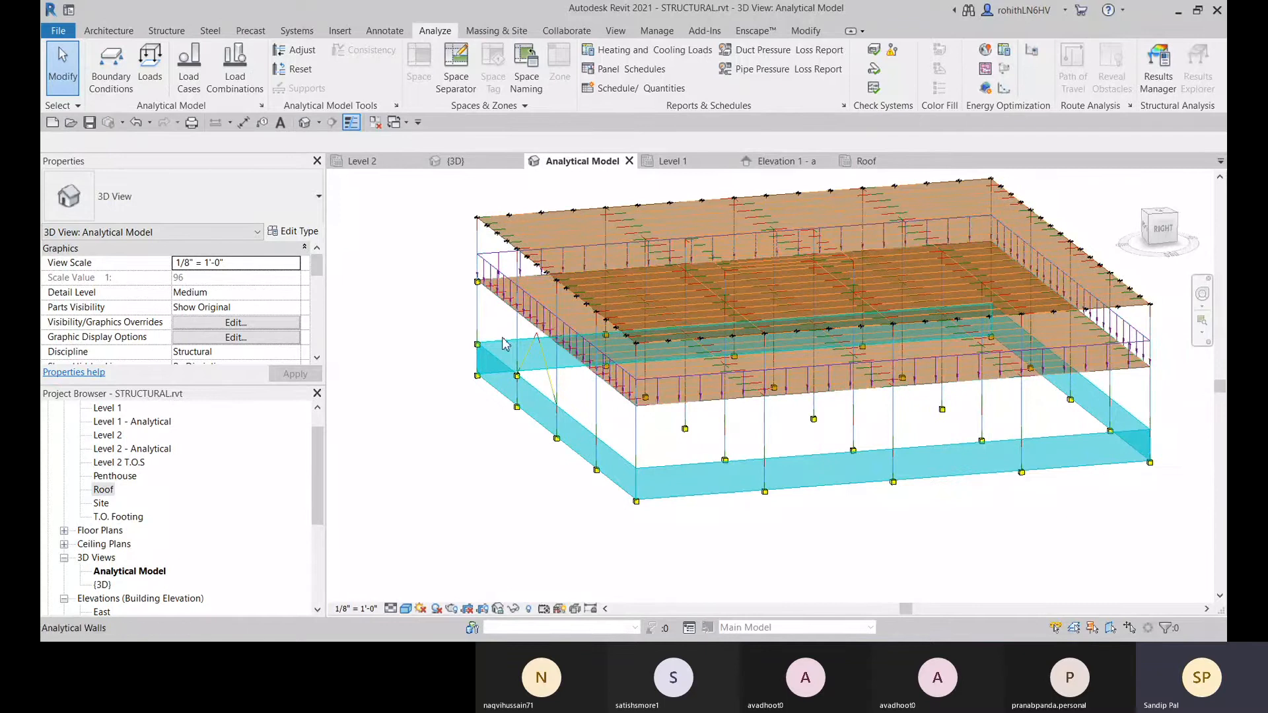
scroll(532, 307, "up", 2)
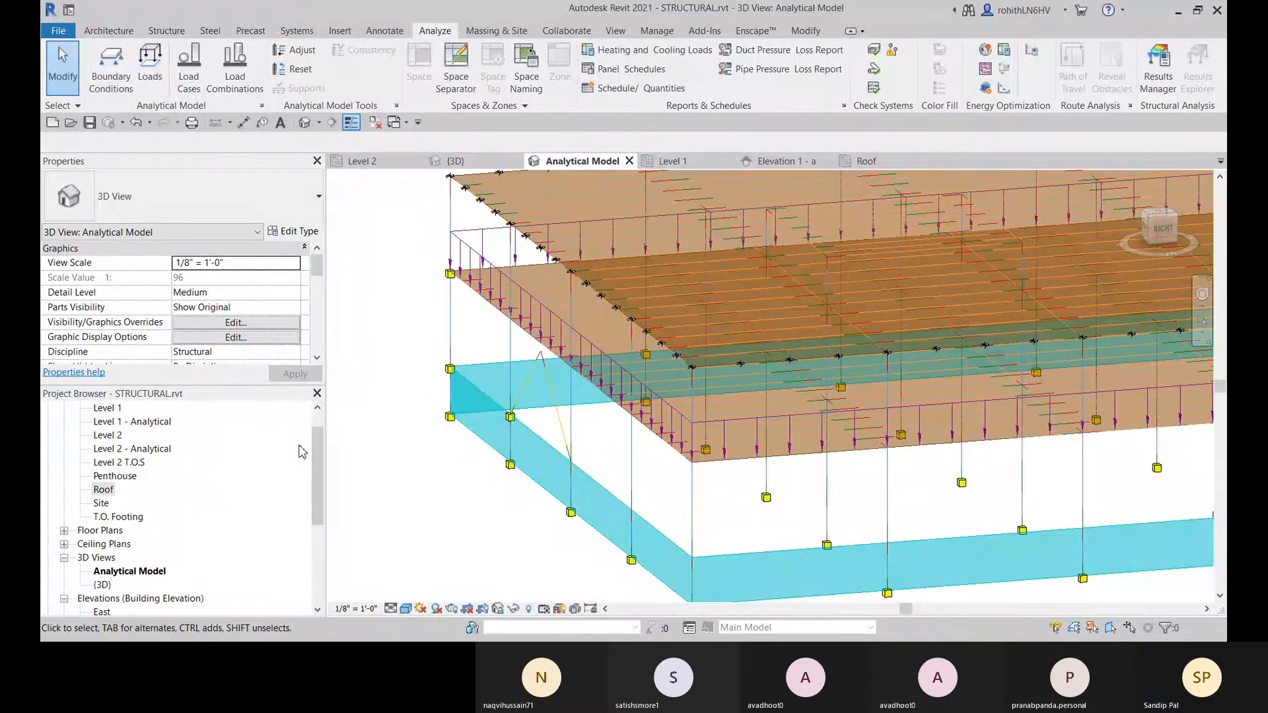
- Review the defined load cases in the structural settings and add a load combination named D+L
left_click(236, 88)
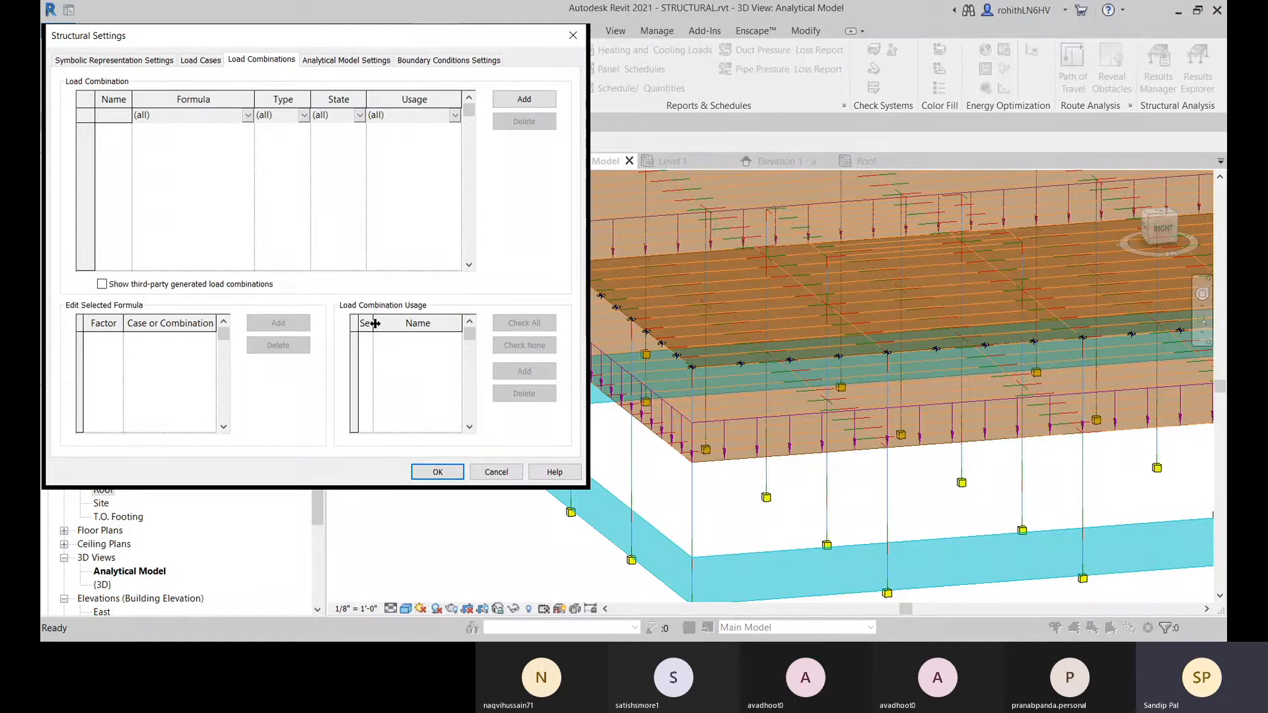
left_click_drag(373, 323, 392, 323)
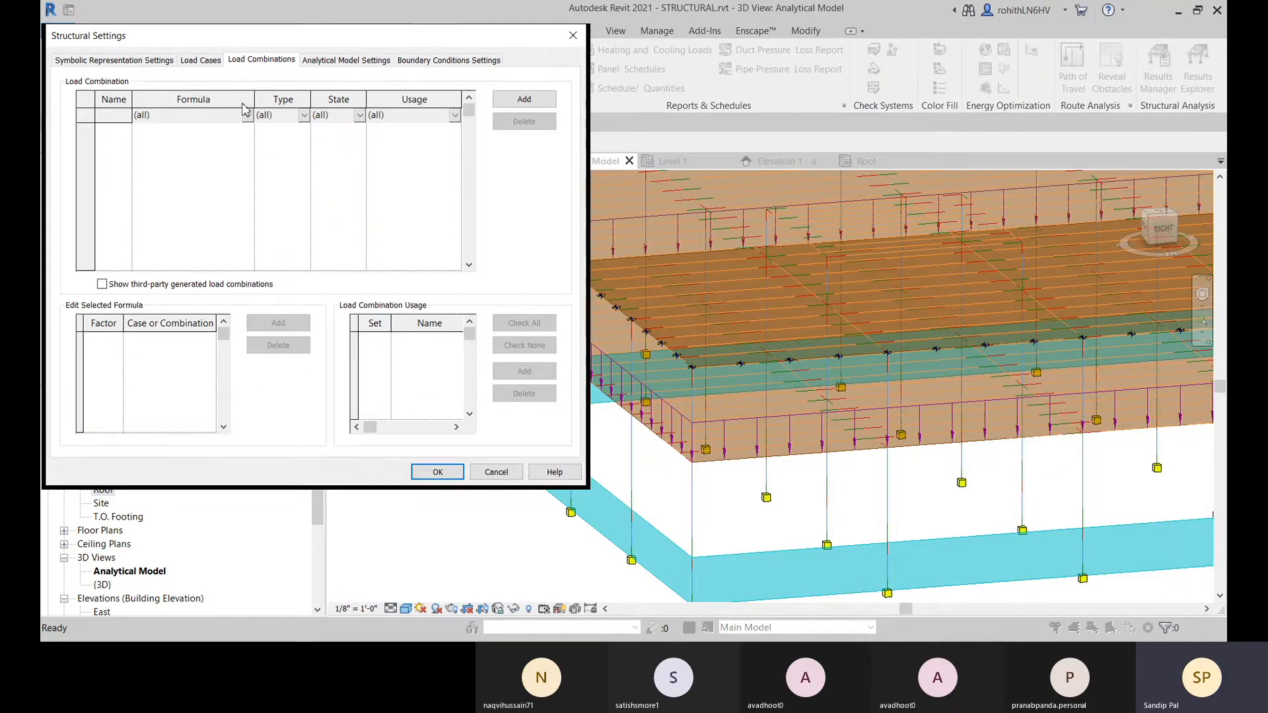
left_click(205, 61)
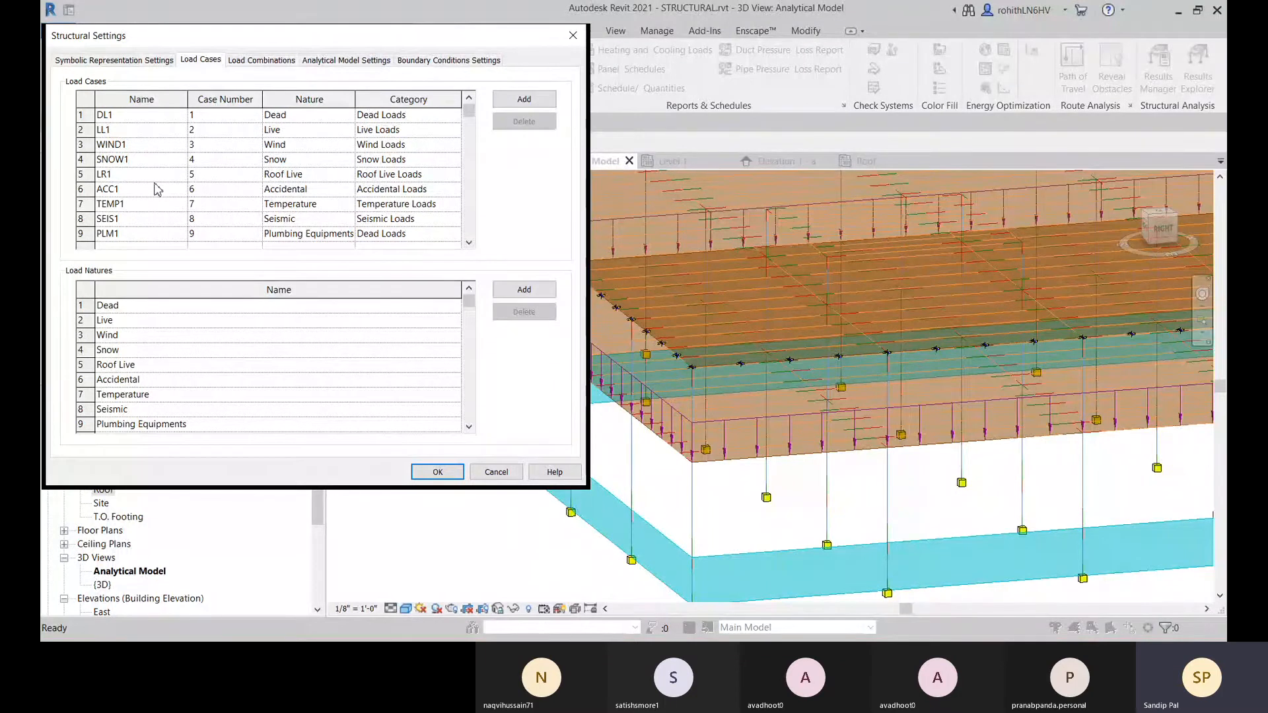
left_click(256, 61)
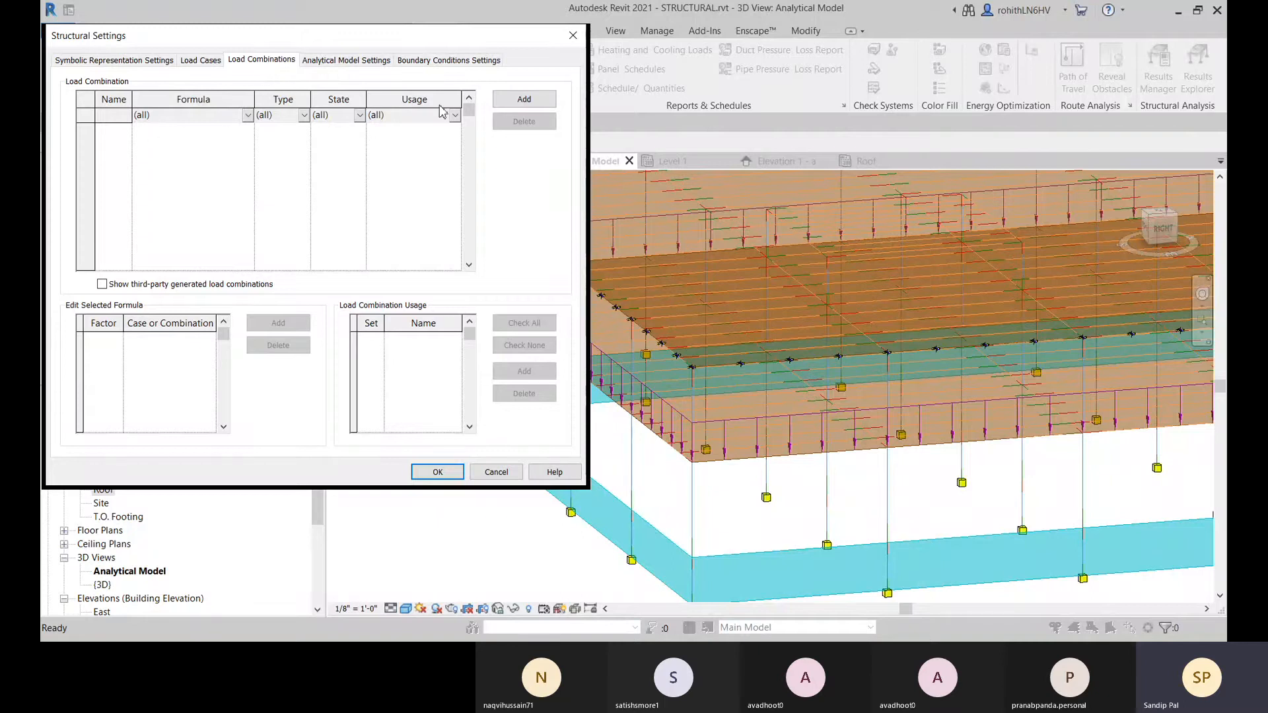
left_click(523, 99)
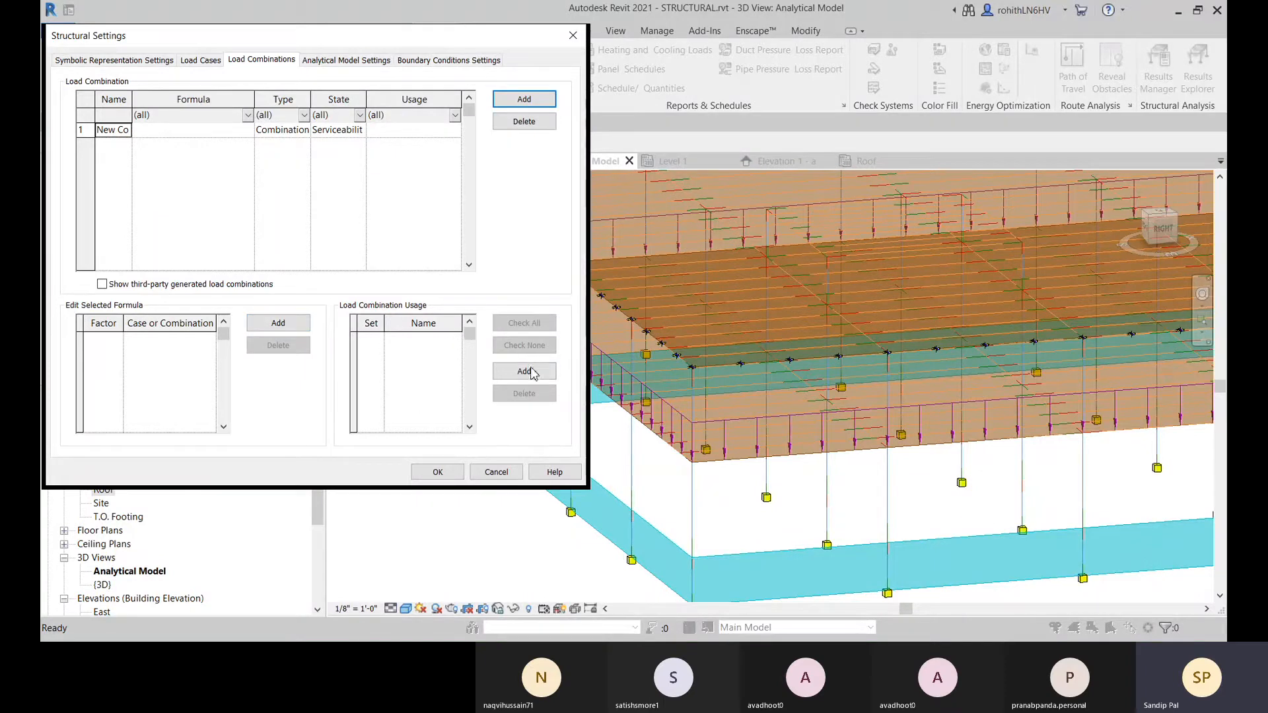
left_click(121, 132)
key("F2")
type("D+L")
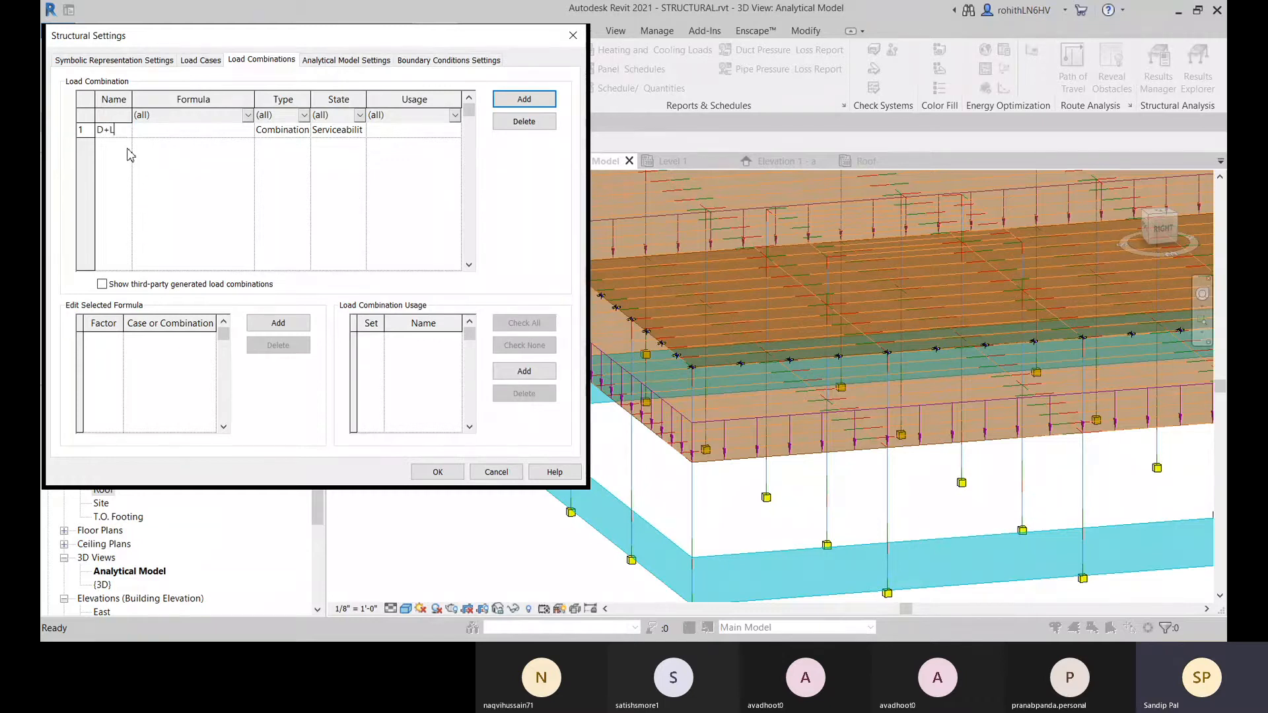
left_click(163, 195)
left_click(248, 116)
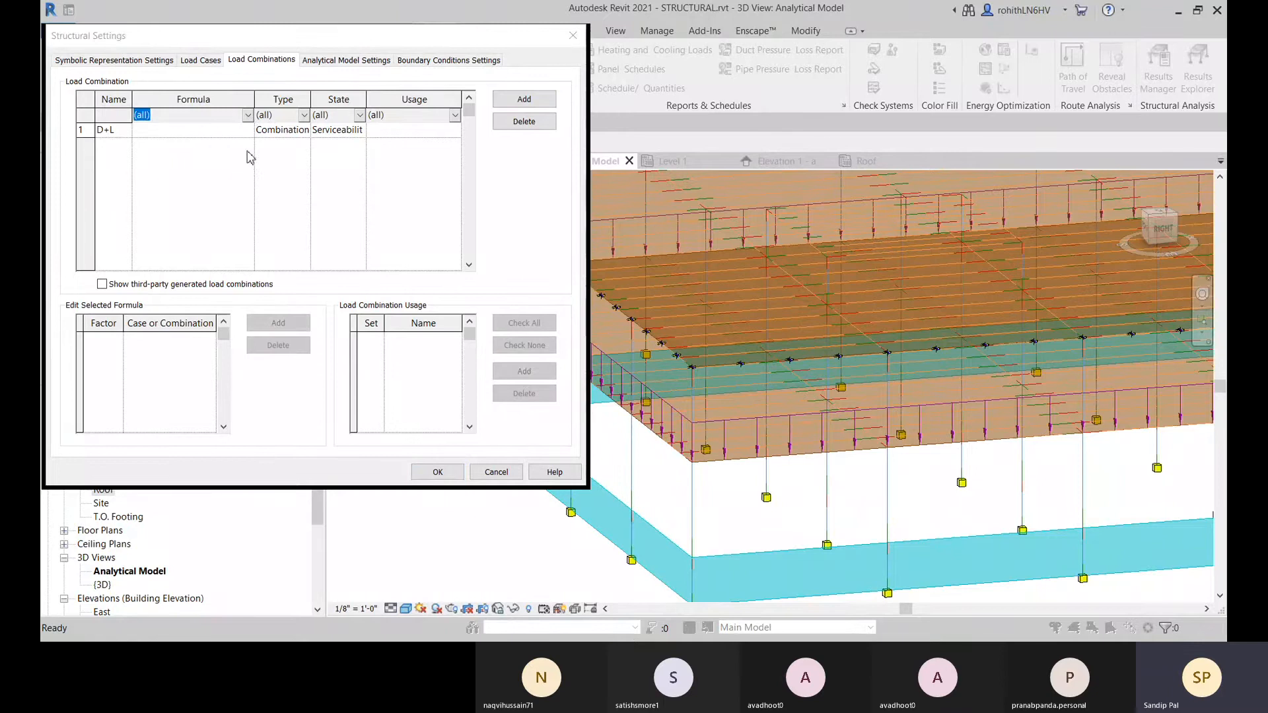
left_click(190, 246)
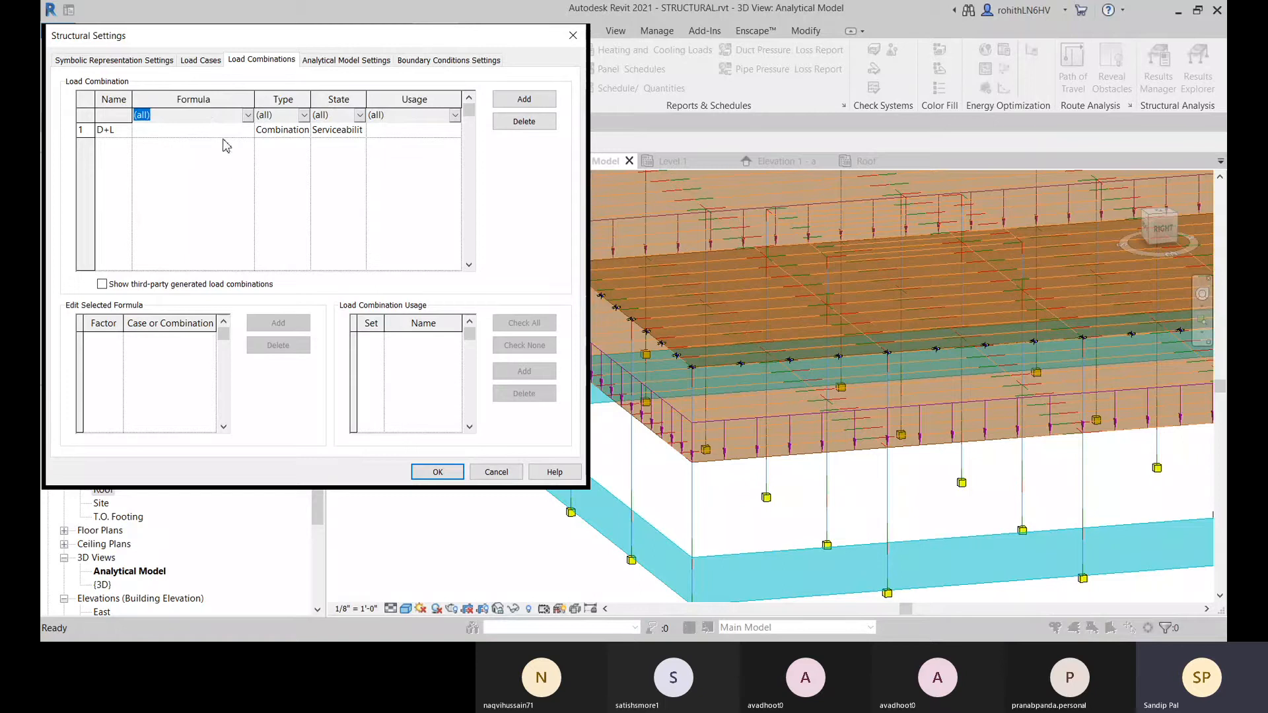
type("DL1")
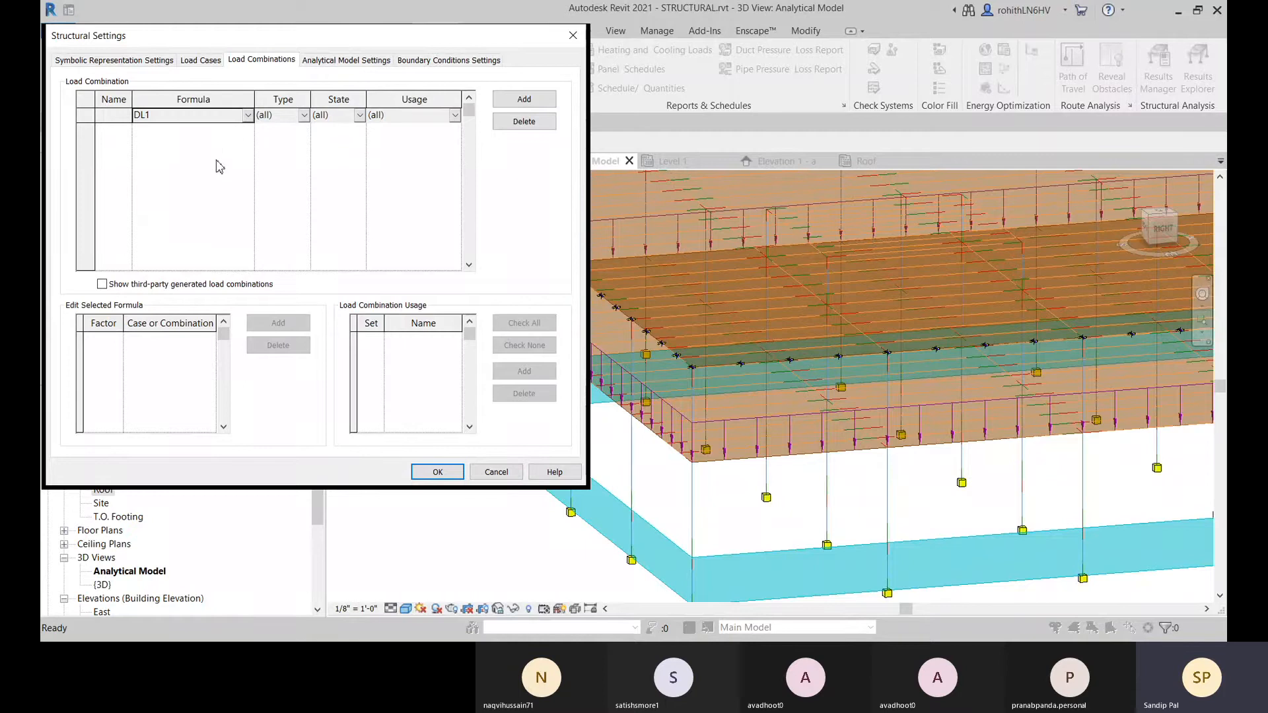
left_click(247, 118)
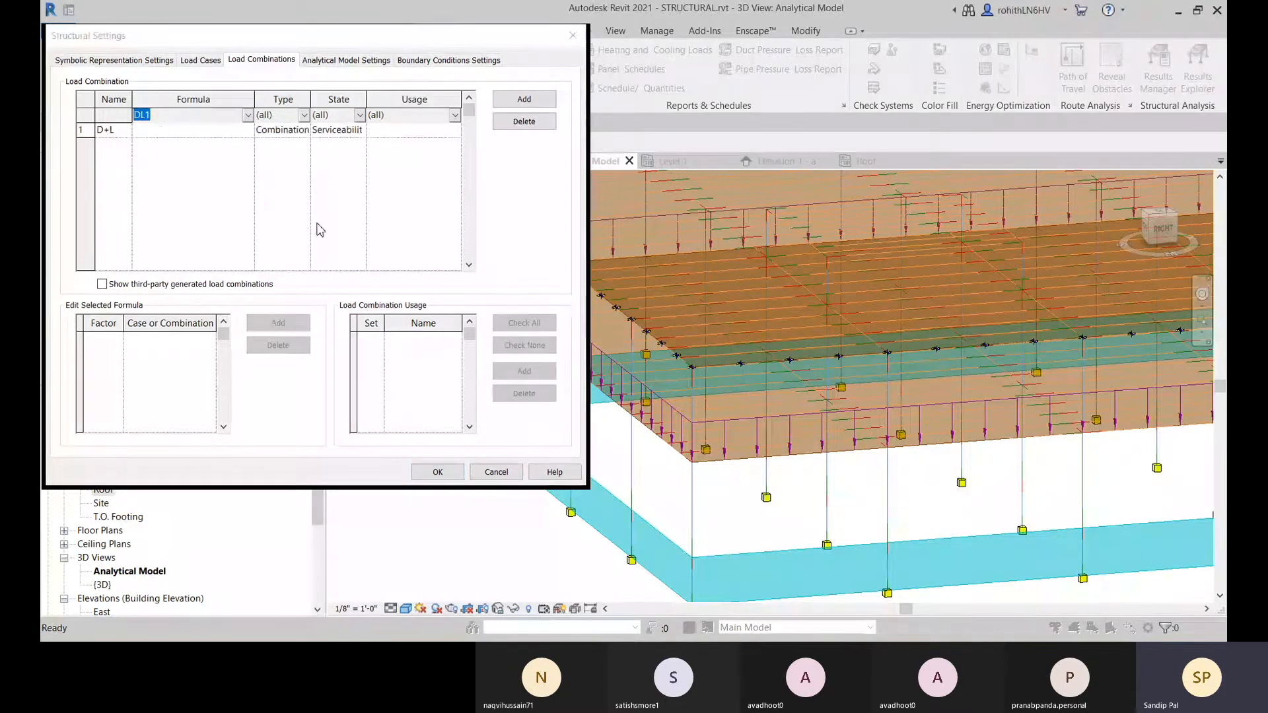
left_click(163, 133)
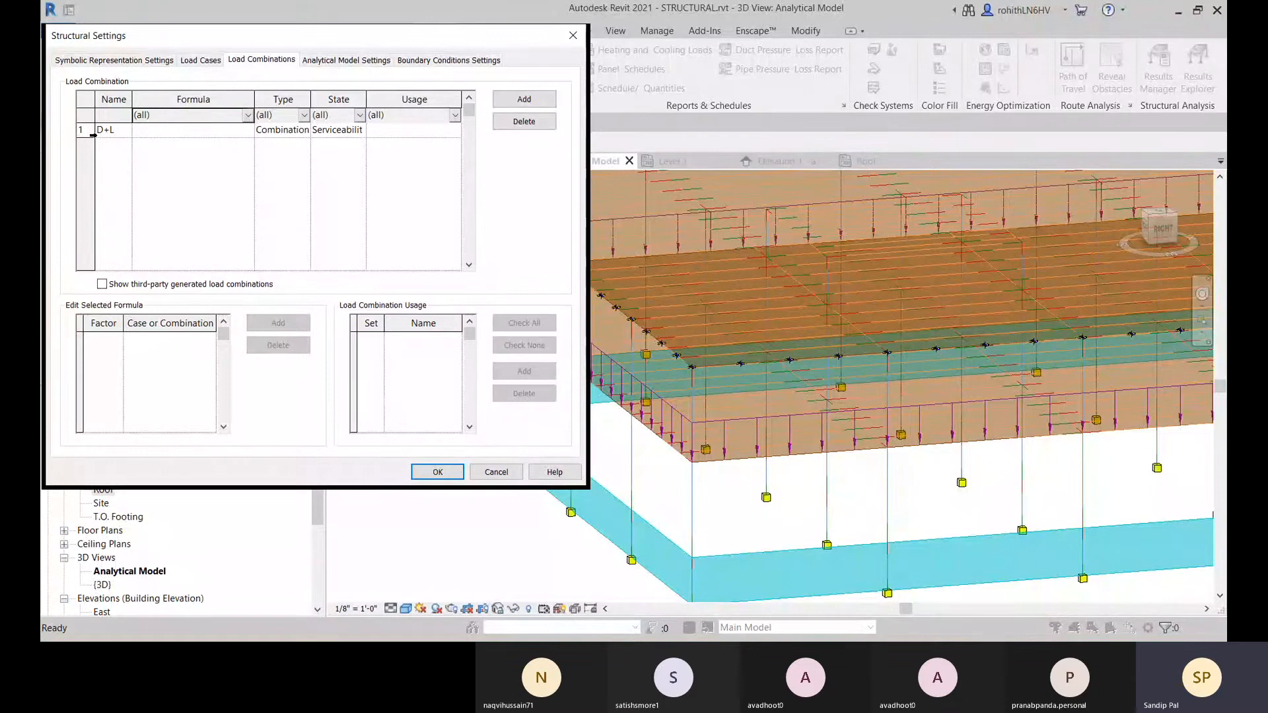
- Build the D+L combination's formula from two entries: DL1 with factor 2 and LL1 with factor 1
left_click(106, 129)
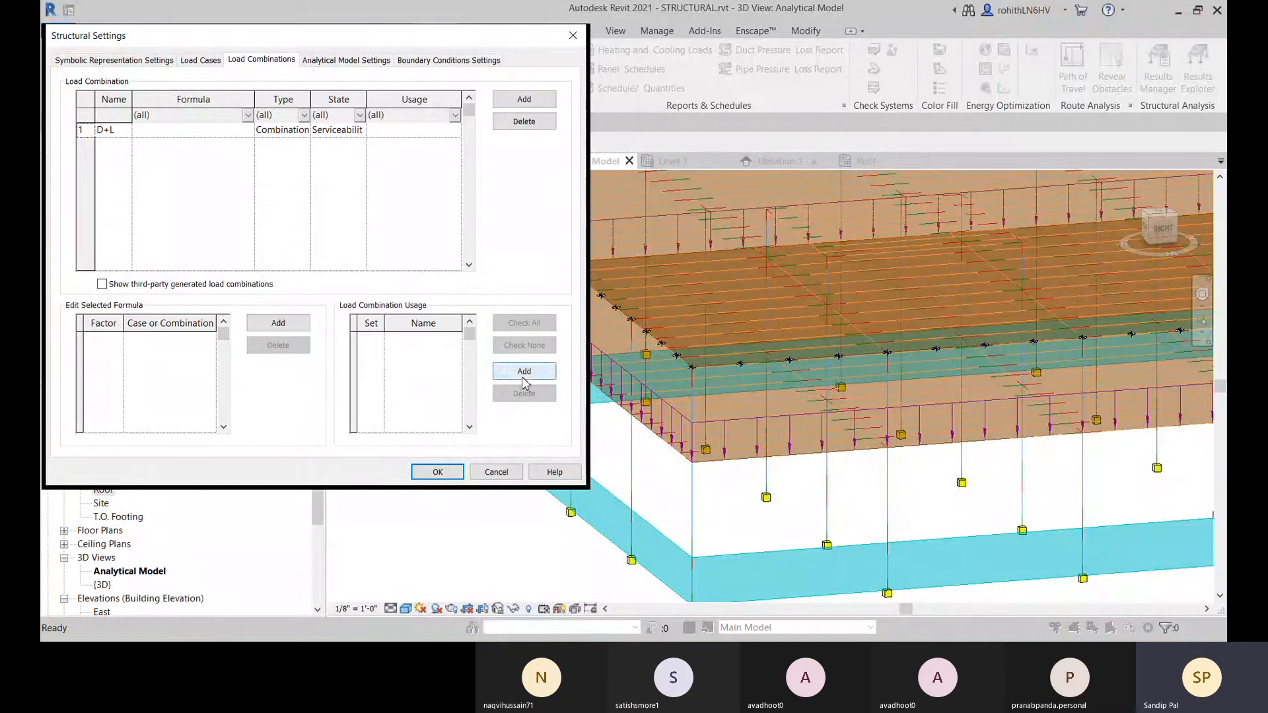
left_click(283, 328)
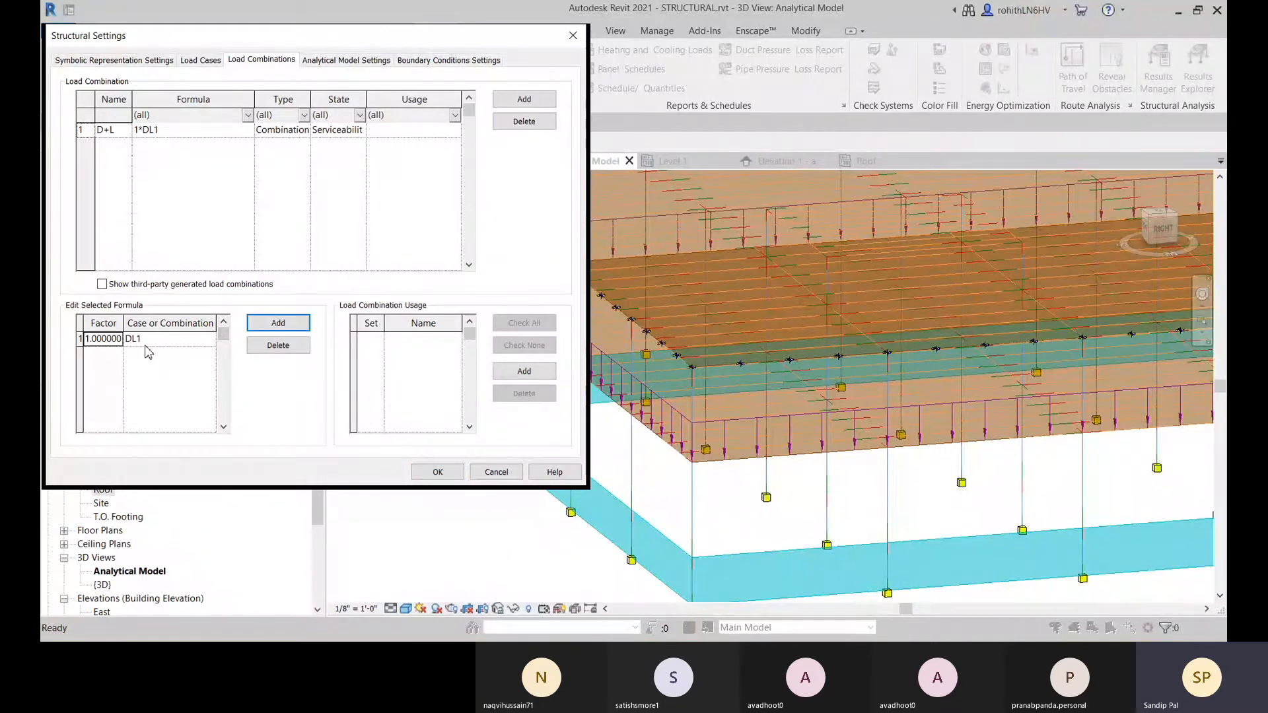
left_click(286, 330)
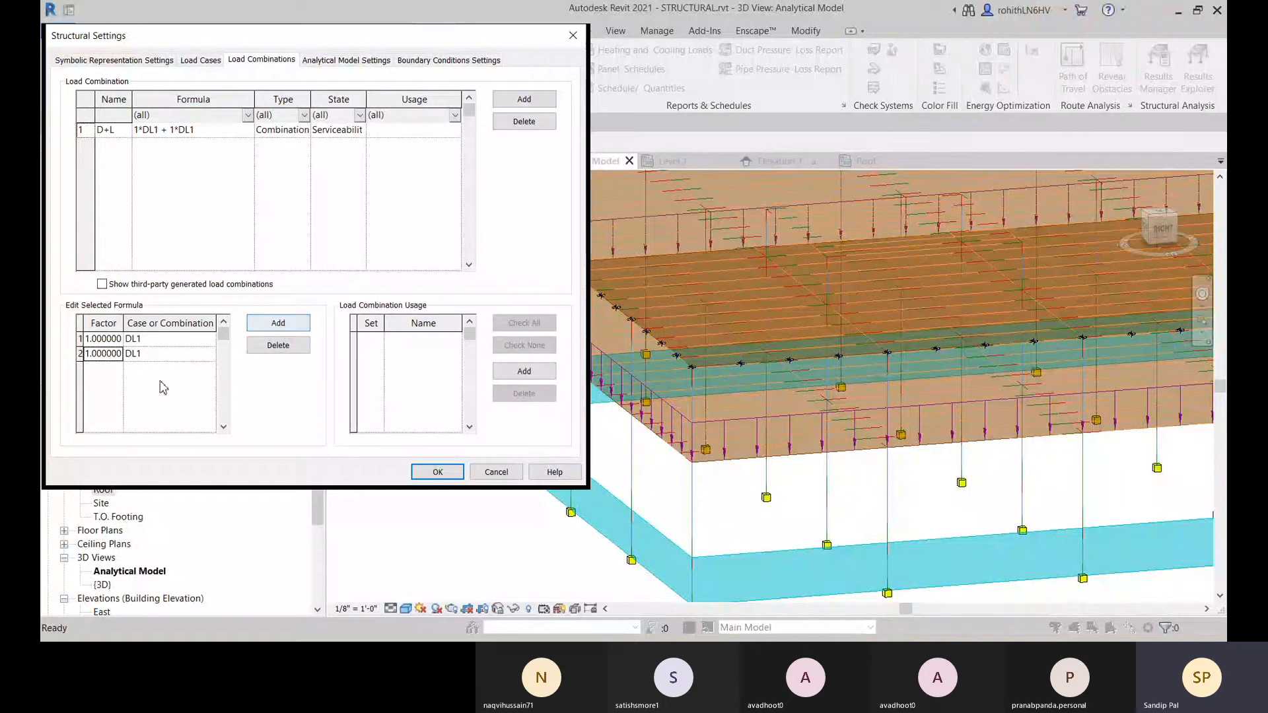
left_click(92, 355)
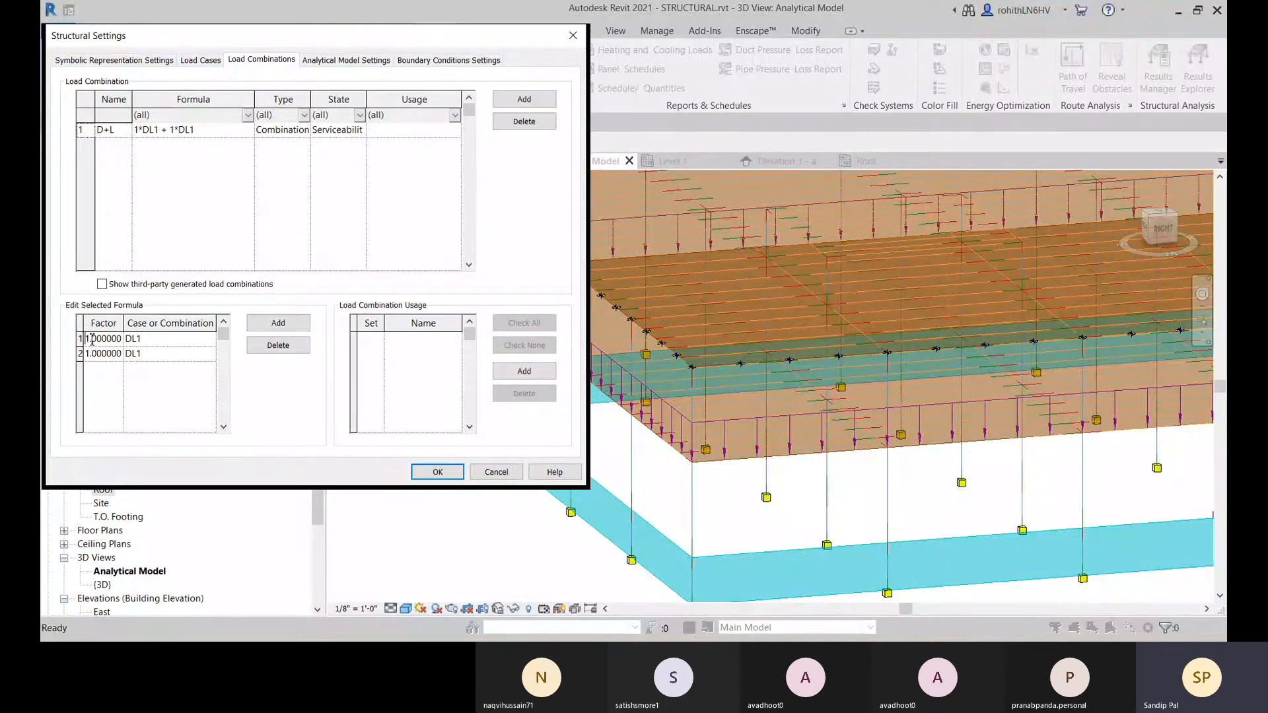
left_click_drag(91, 340, 86, 340)
type("2")
left_click(207, 355)
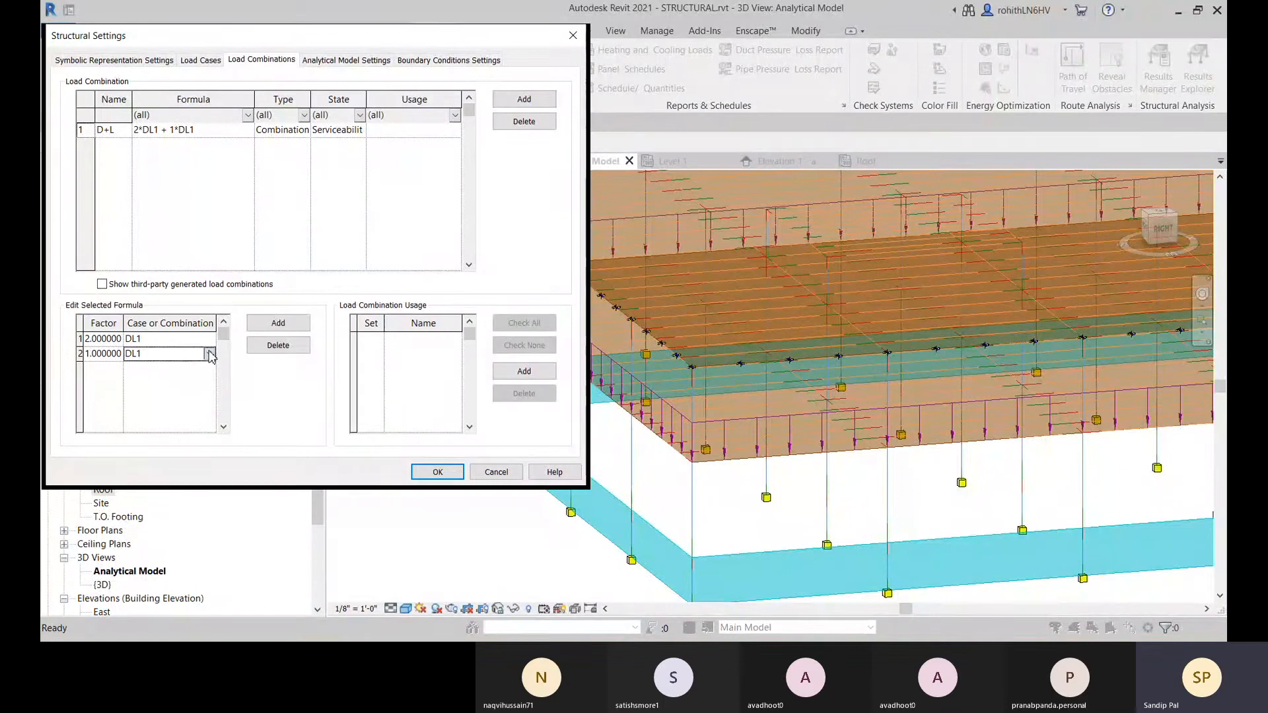
left_click(137, 386)
- Keep the D+L combination's type as Combination and set its state to Ultimate
left_click(305, 131)
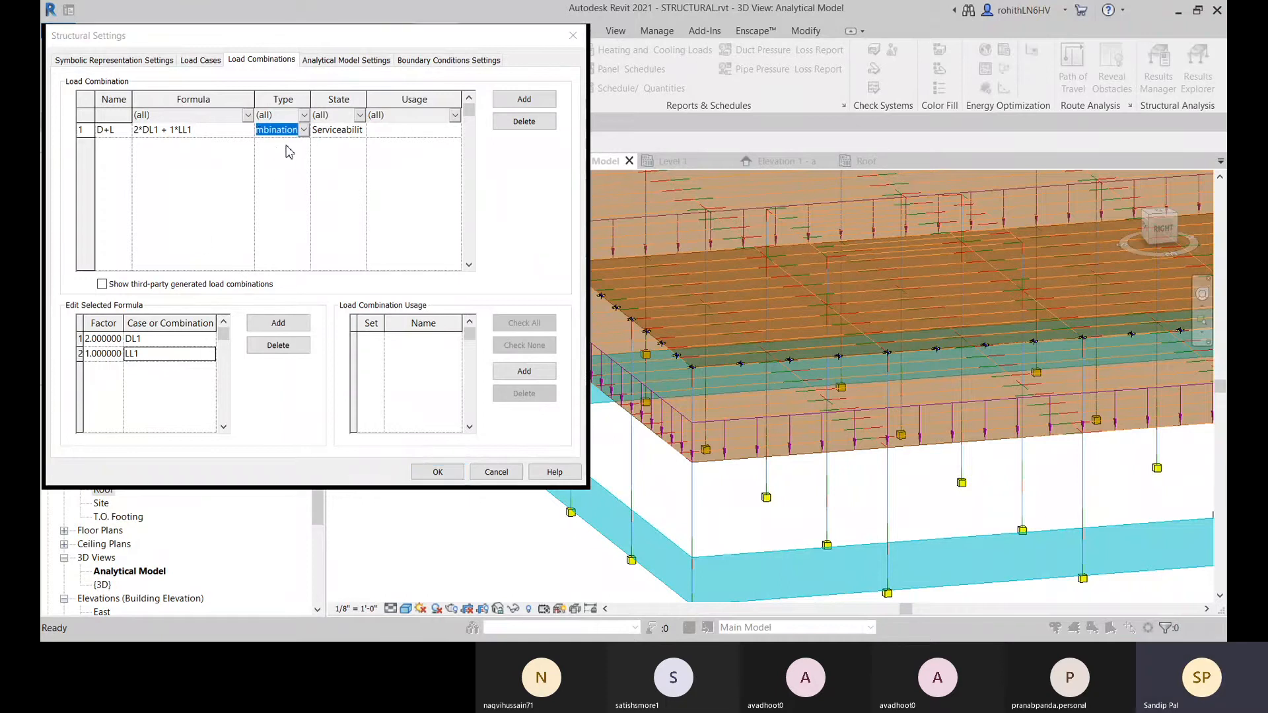
left_click(288, 146)
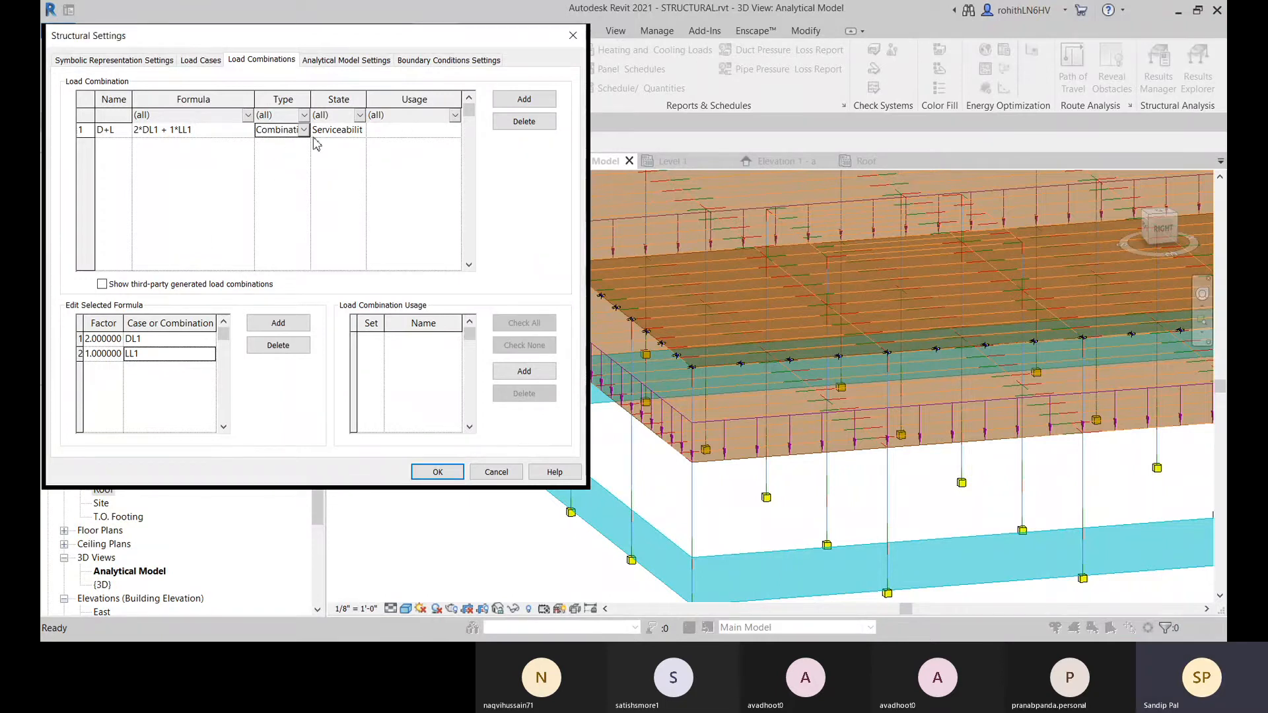
left_click(357, 136)
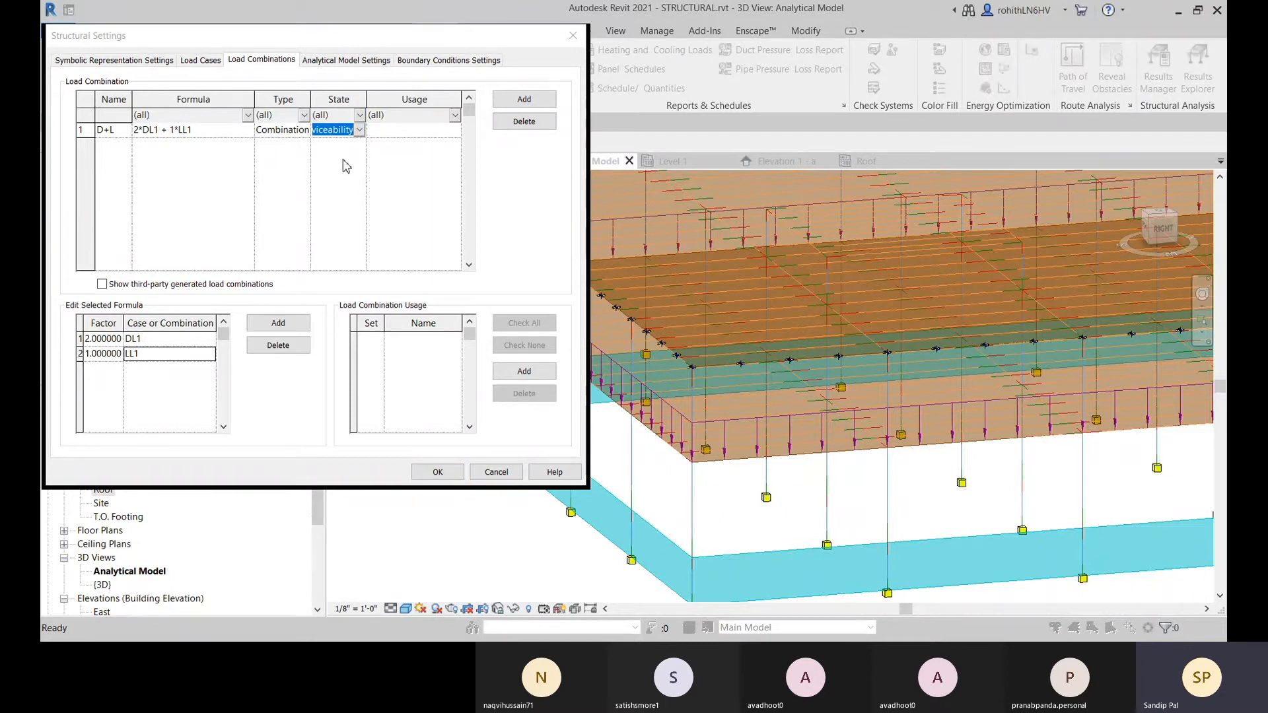
left_click(343, 160)
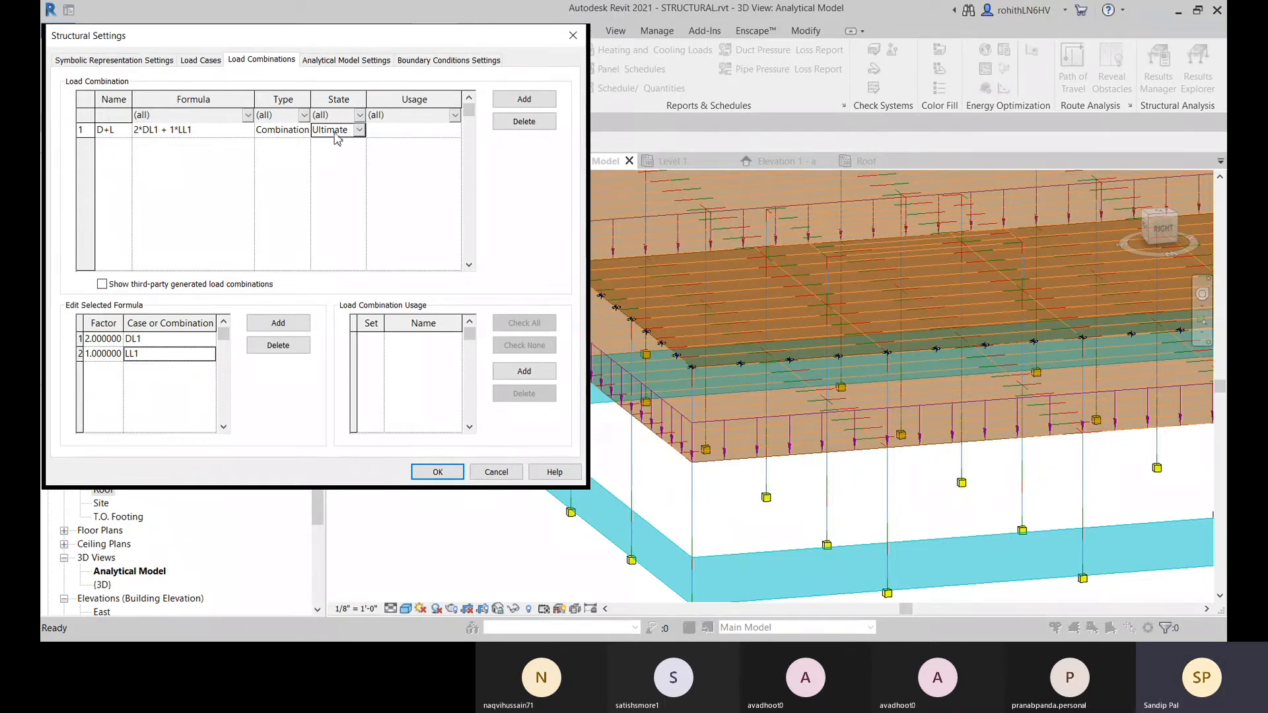
- Add a load combination usage named "Total Load Applicable", assign it to D+L, and accept the structural settings
left_click(534, 373)
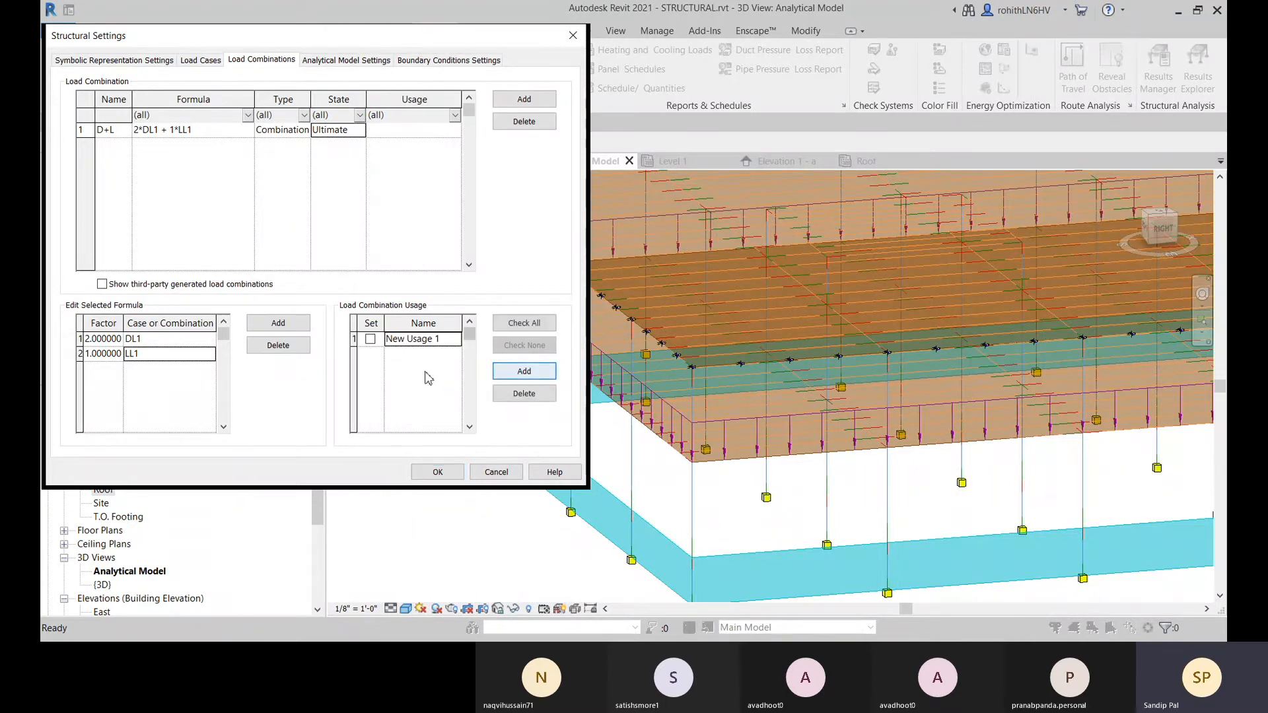
left_click(448, 338)
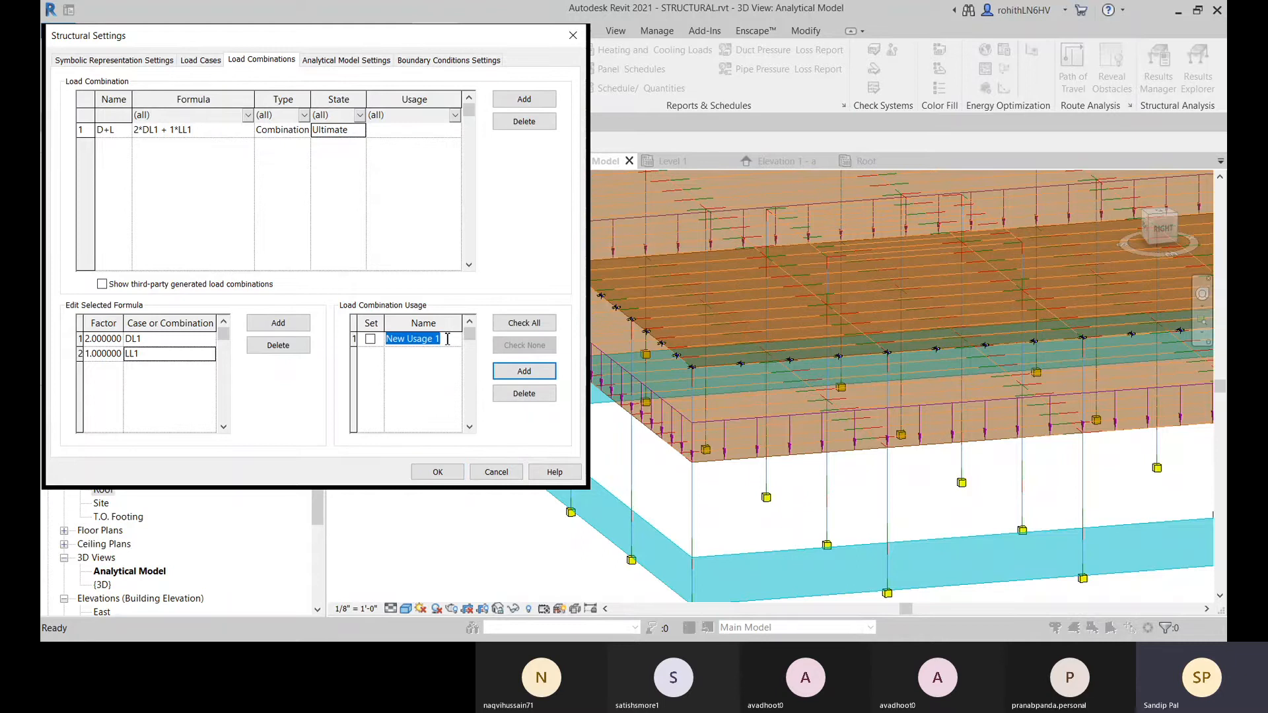
type("T")
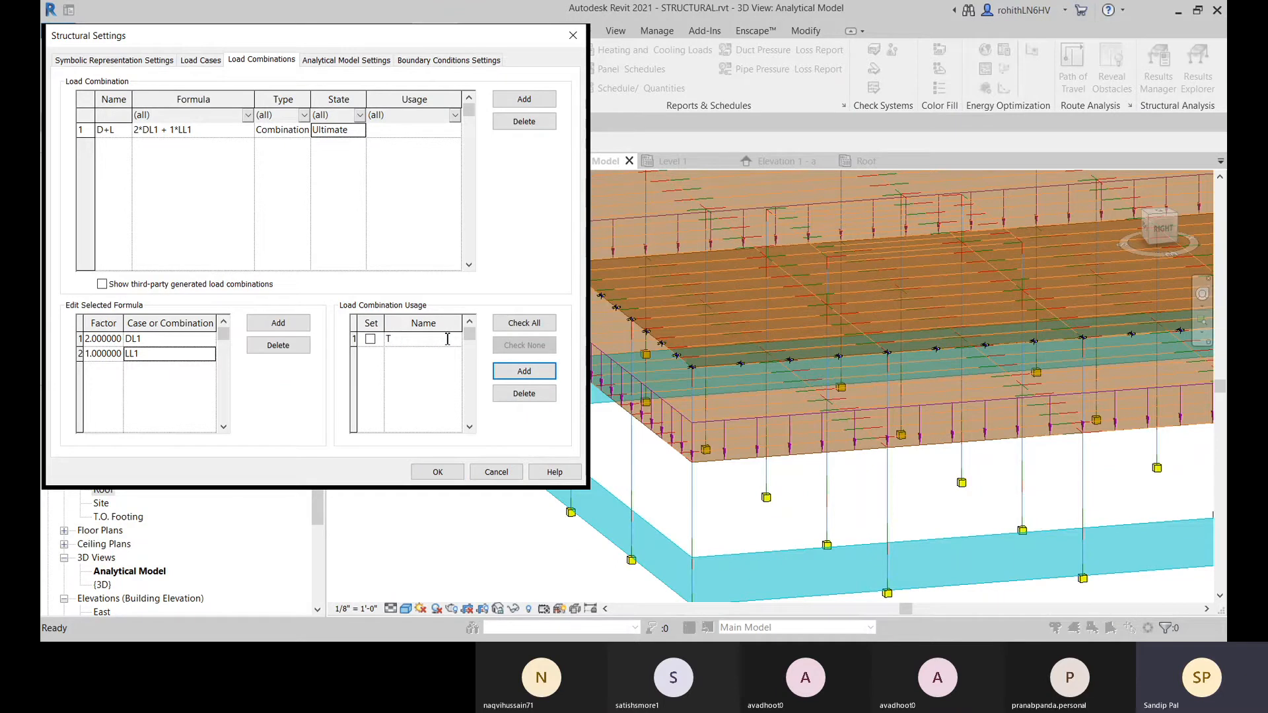
type("ota")
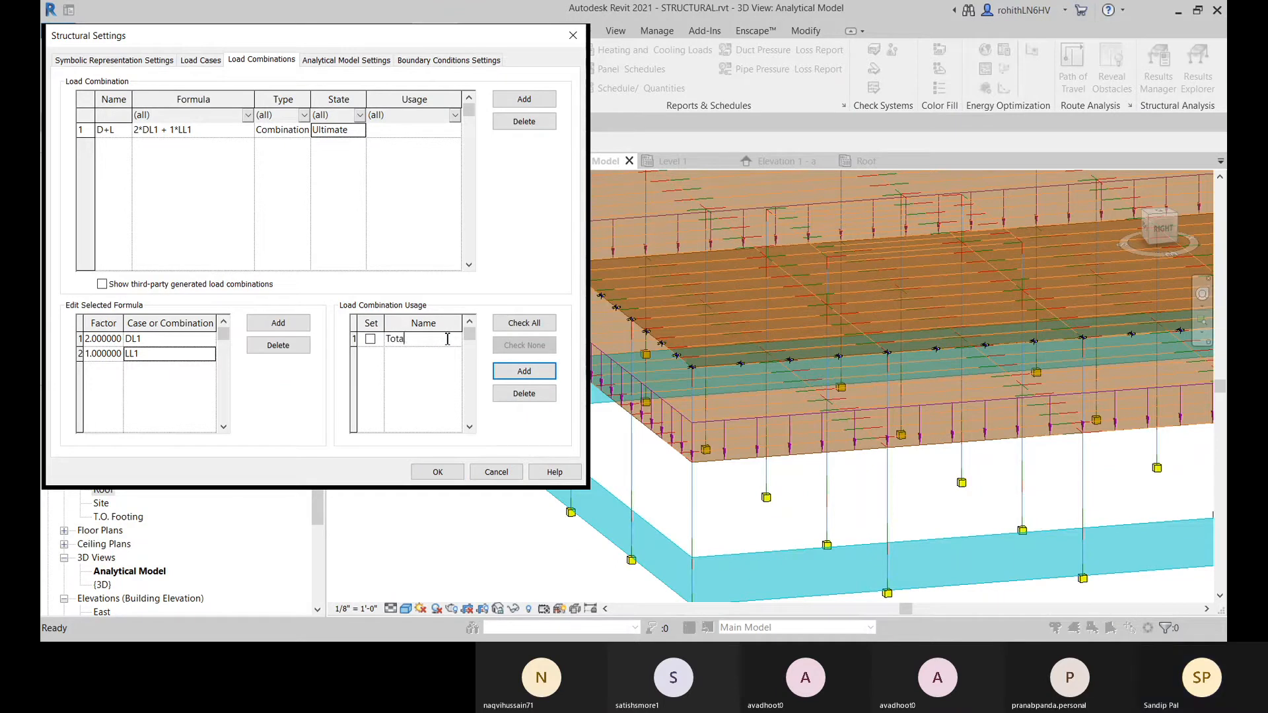
type("l Load ")
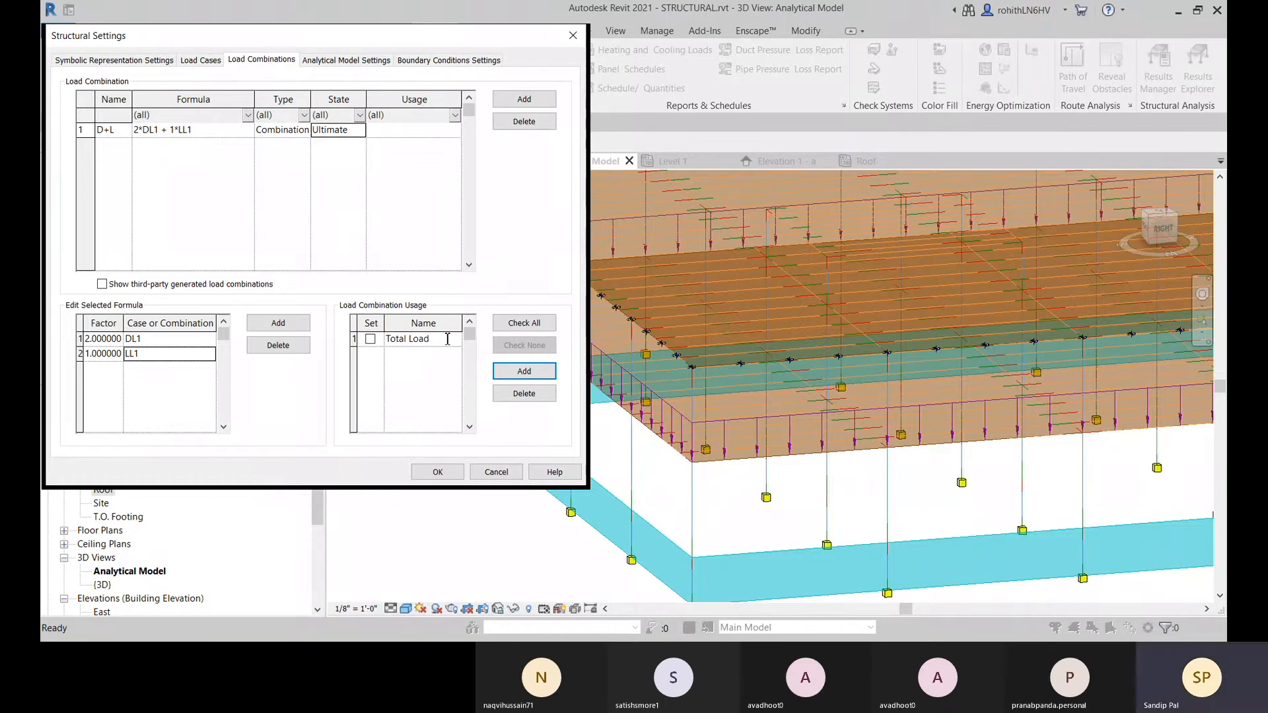
type("Applicable")
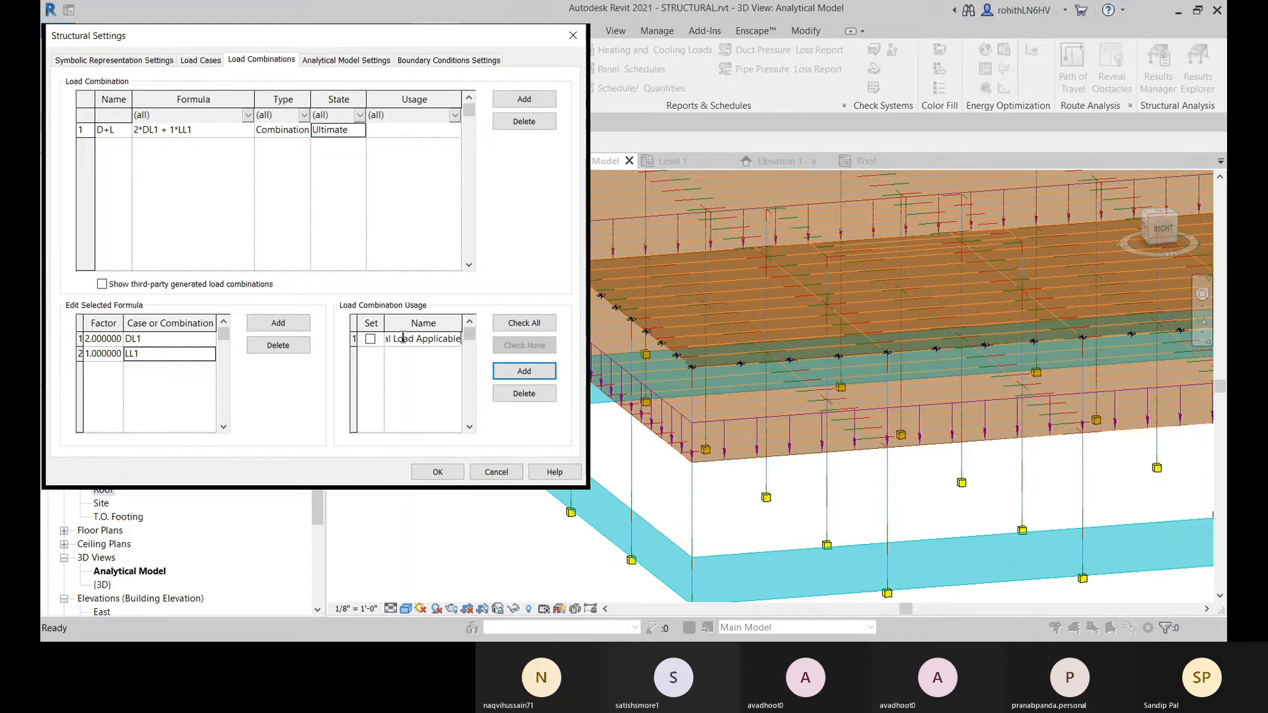
left_click(370, 340)
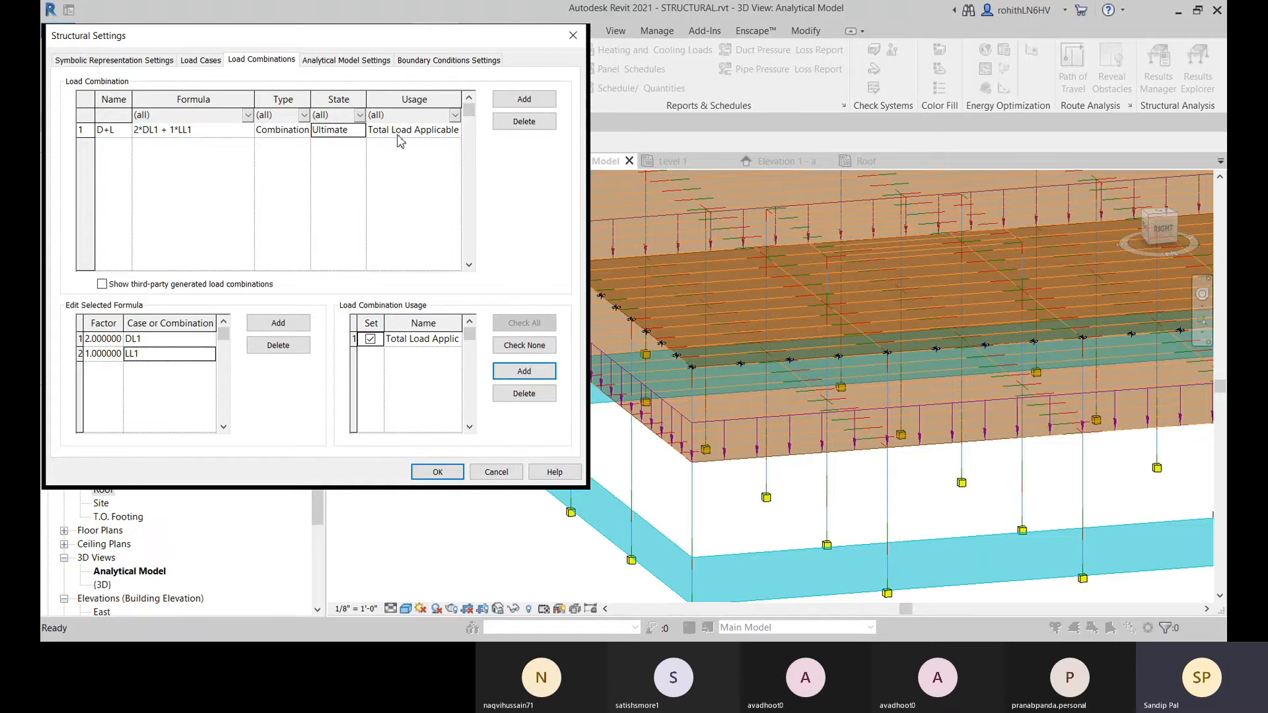
left_click(437, 472)
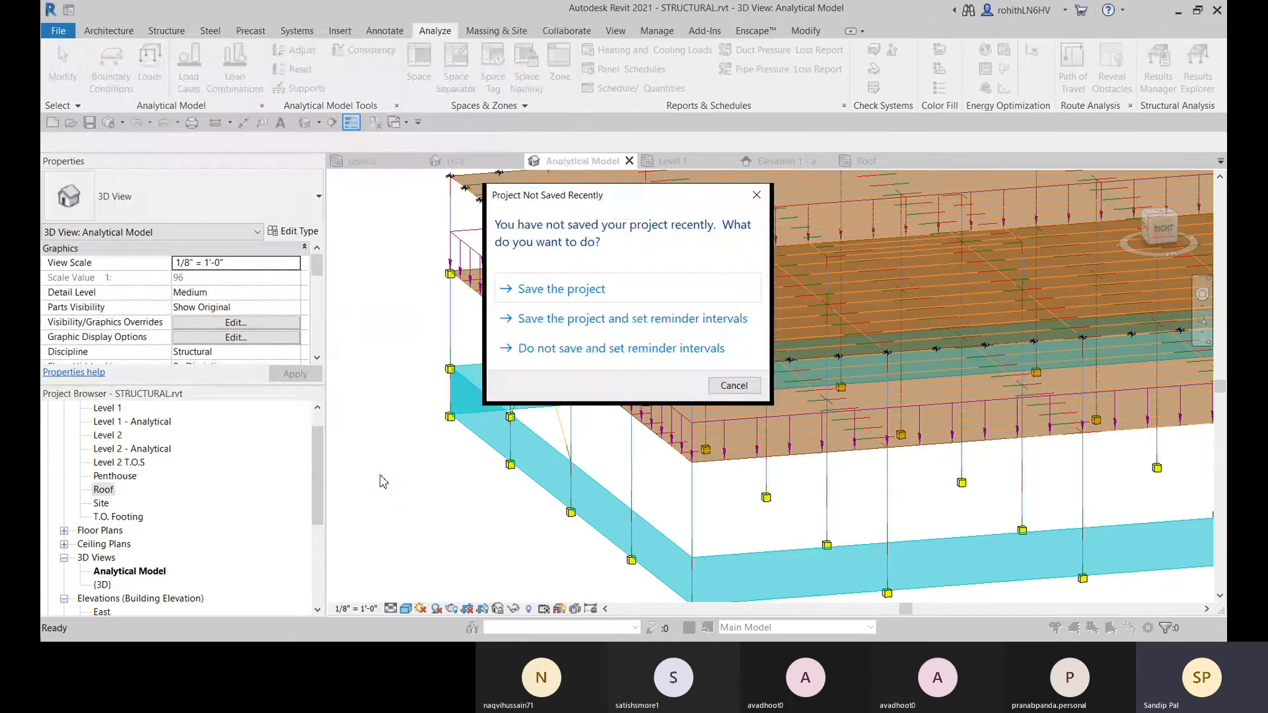
- Dismiss the save reminder and start an unhosted area load boundary sketch in the Roof structural plan
left_click(745, 387)
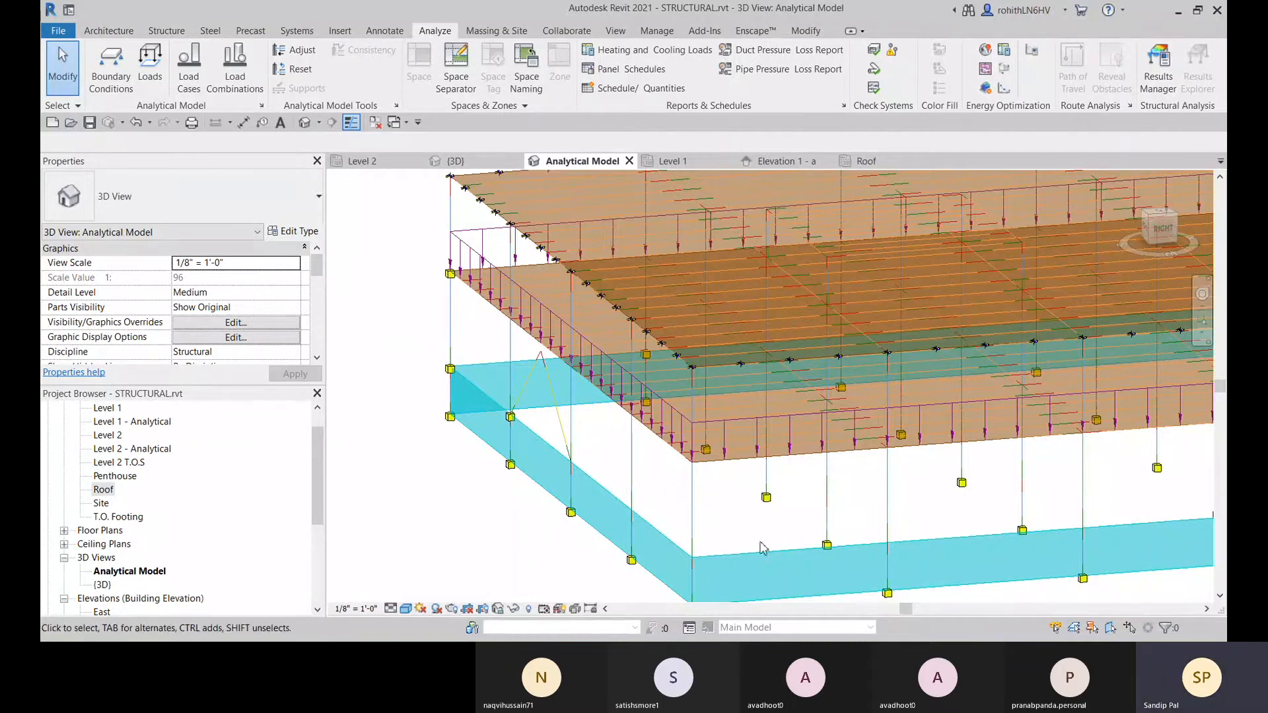
scroll(764, 549, "down", 2)
middle_click_drag(764, 549, 727, 528)
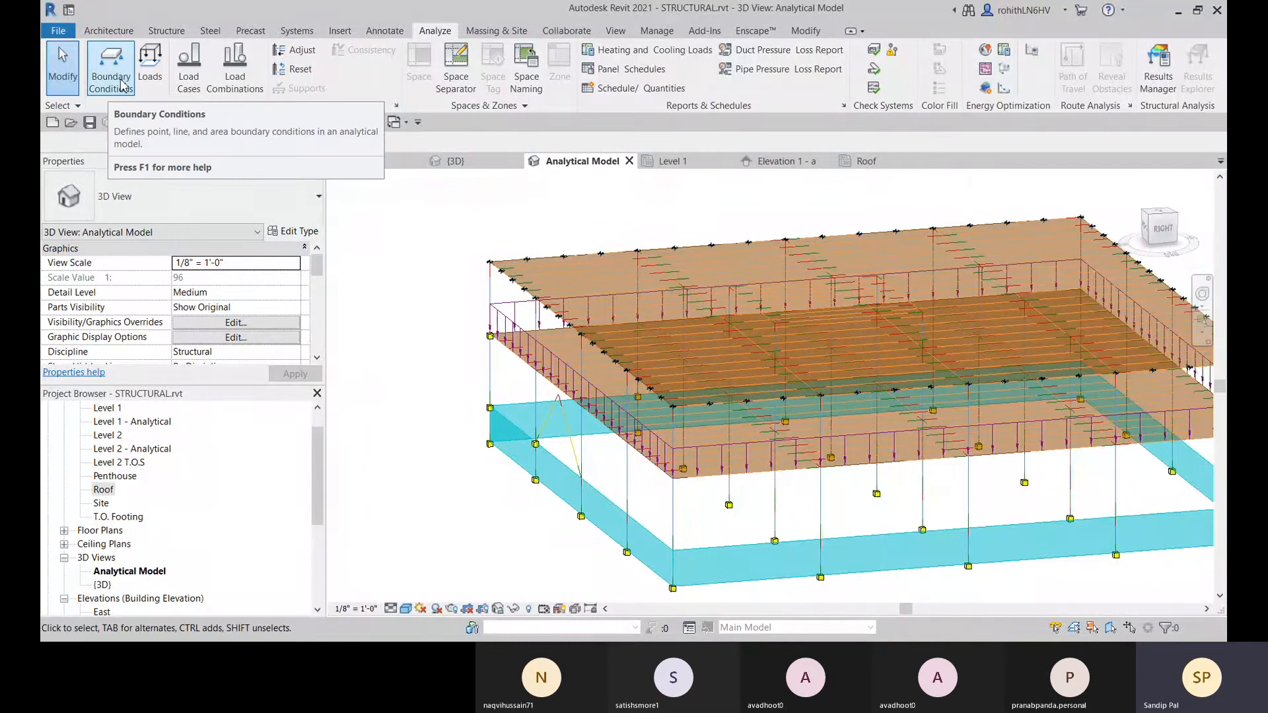
left_click(150, 66)
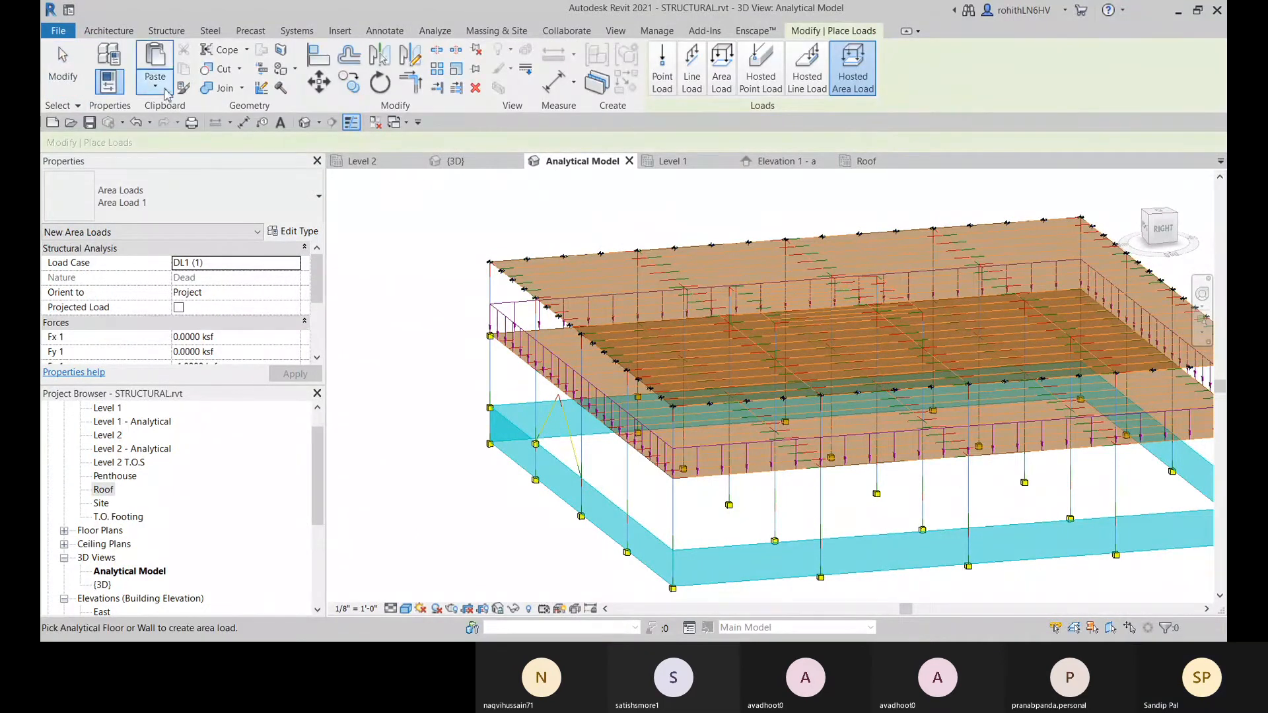
middle_click_drag(804, 329, 791, 328)
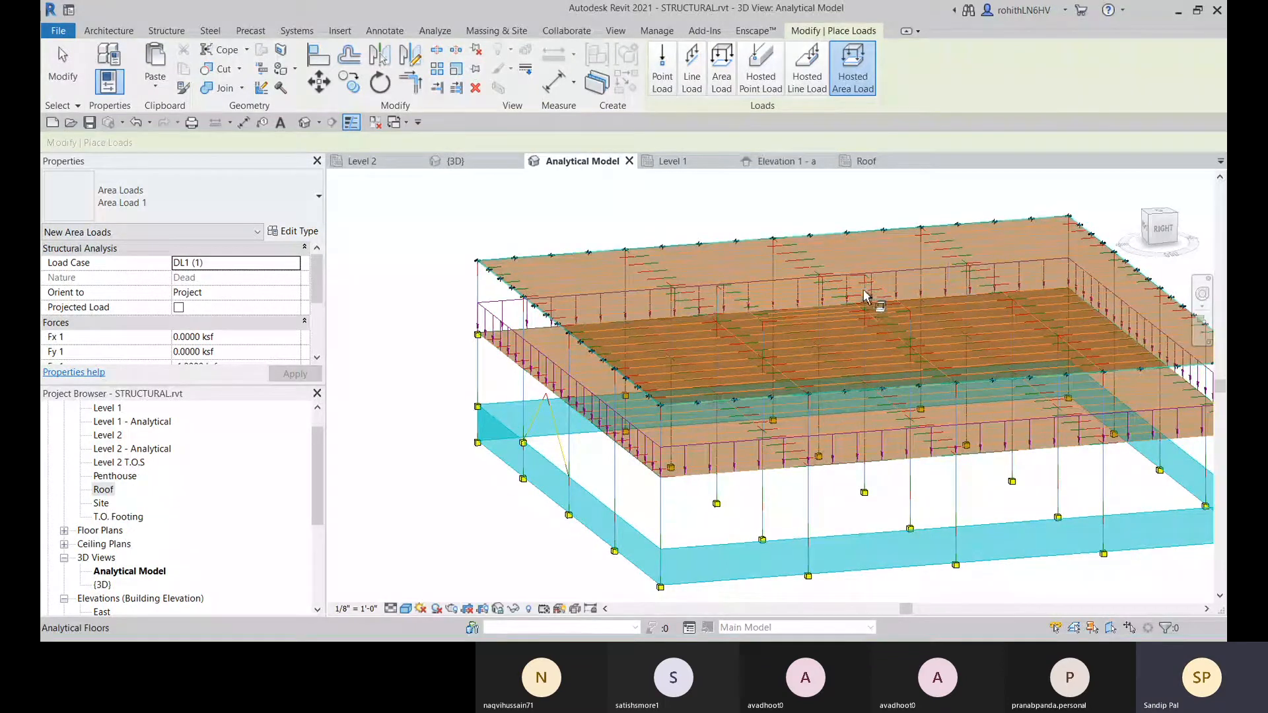
middle_click_drag(865, 296, 877, 348, "shift")
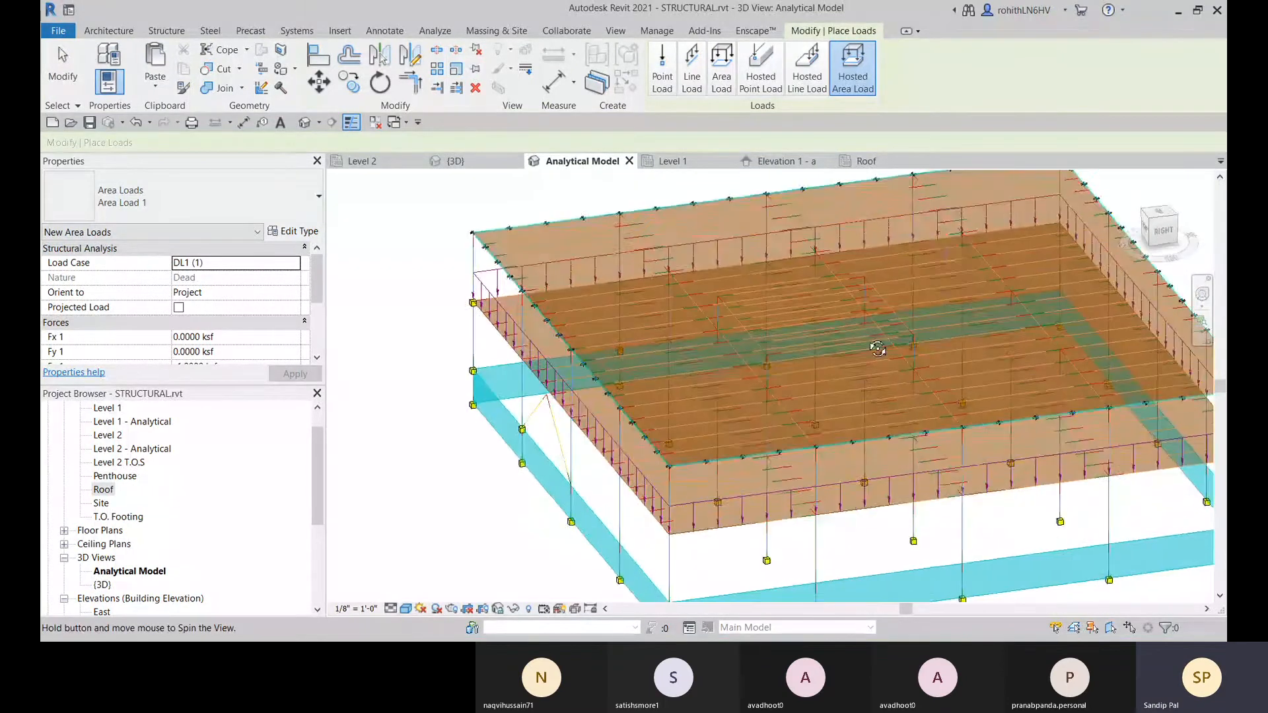
left_click(721, 66)
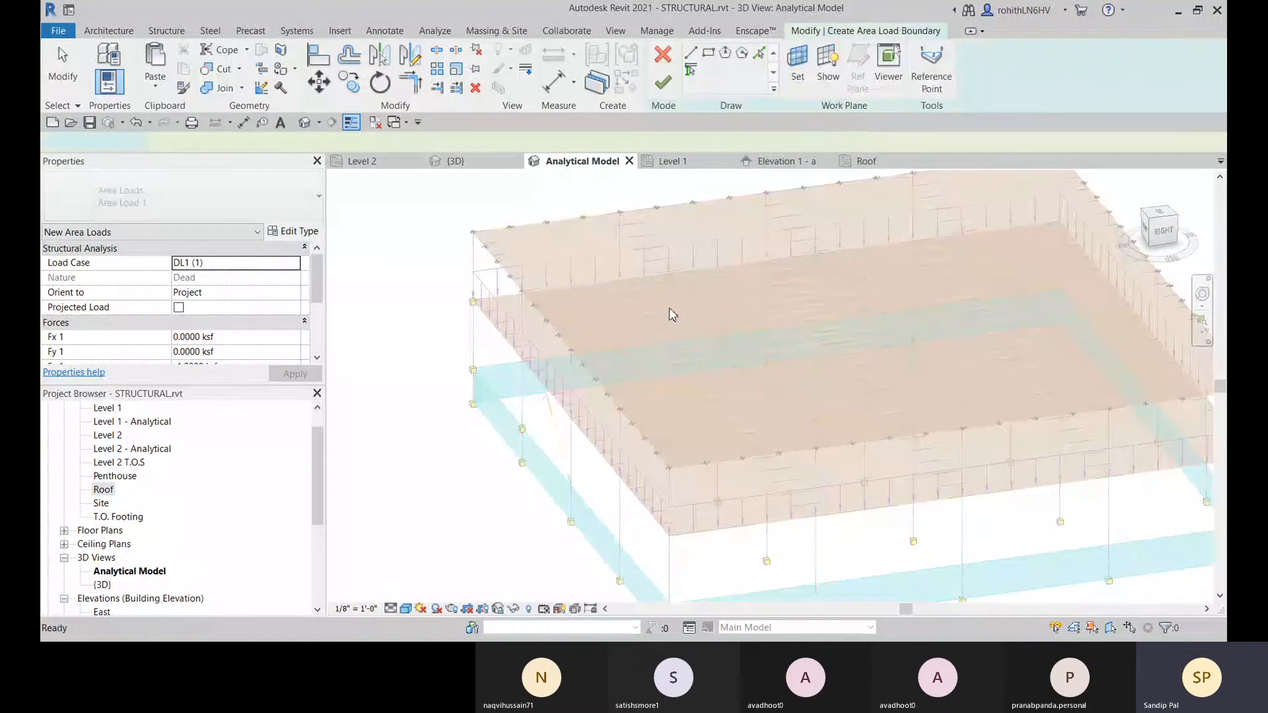
scroll(651, 324, "up", 3)
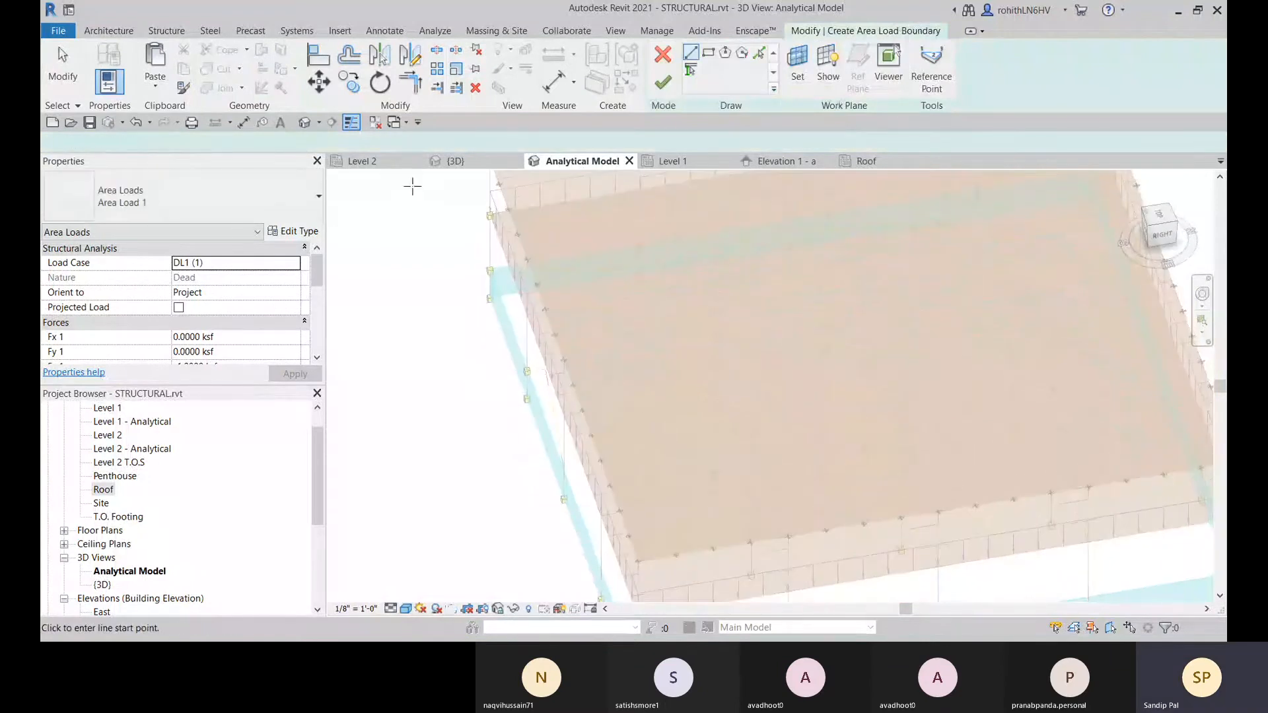
left_click(864, 161)
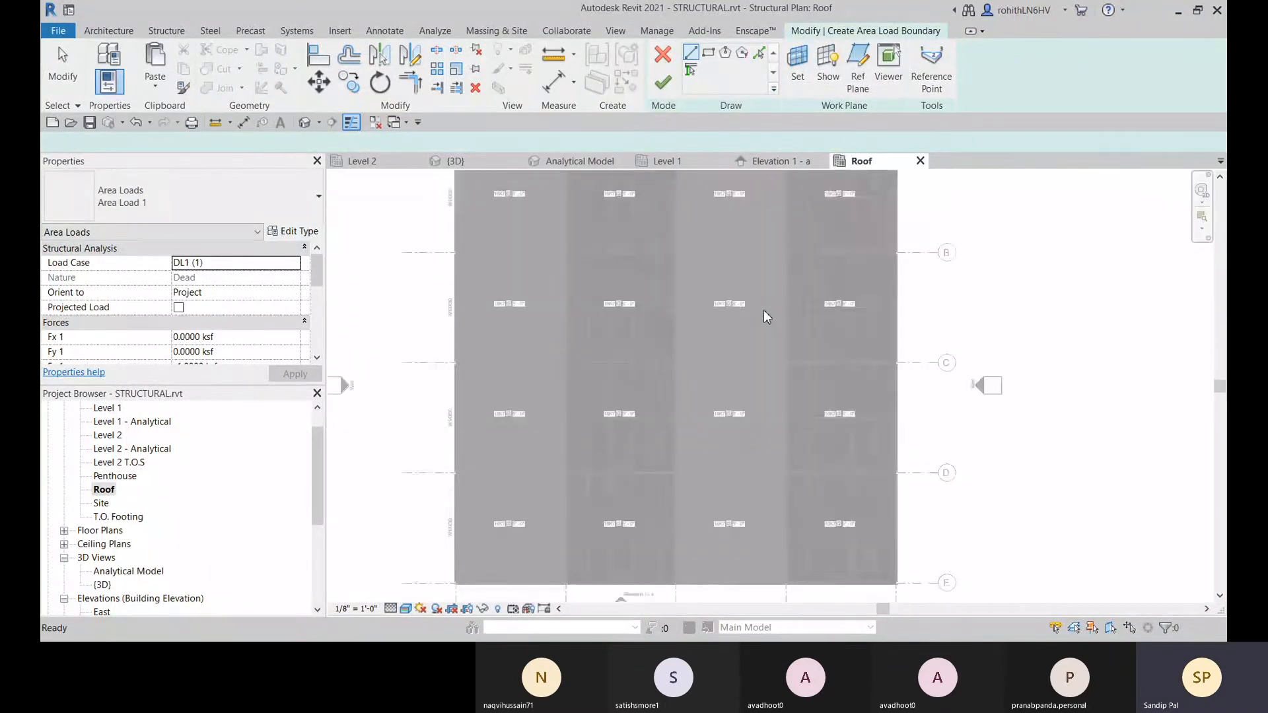
- Create an area load with load case LL1 from a rectangular boundary about 90' by 88'-7" across the roof plan
scroll(765, 317, "down", 2)
left_click(708, 52)
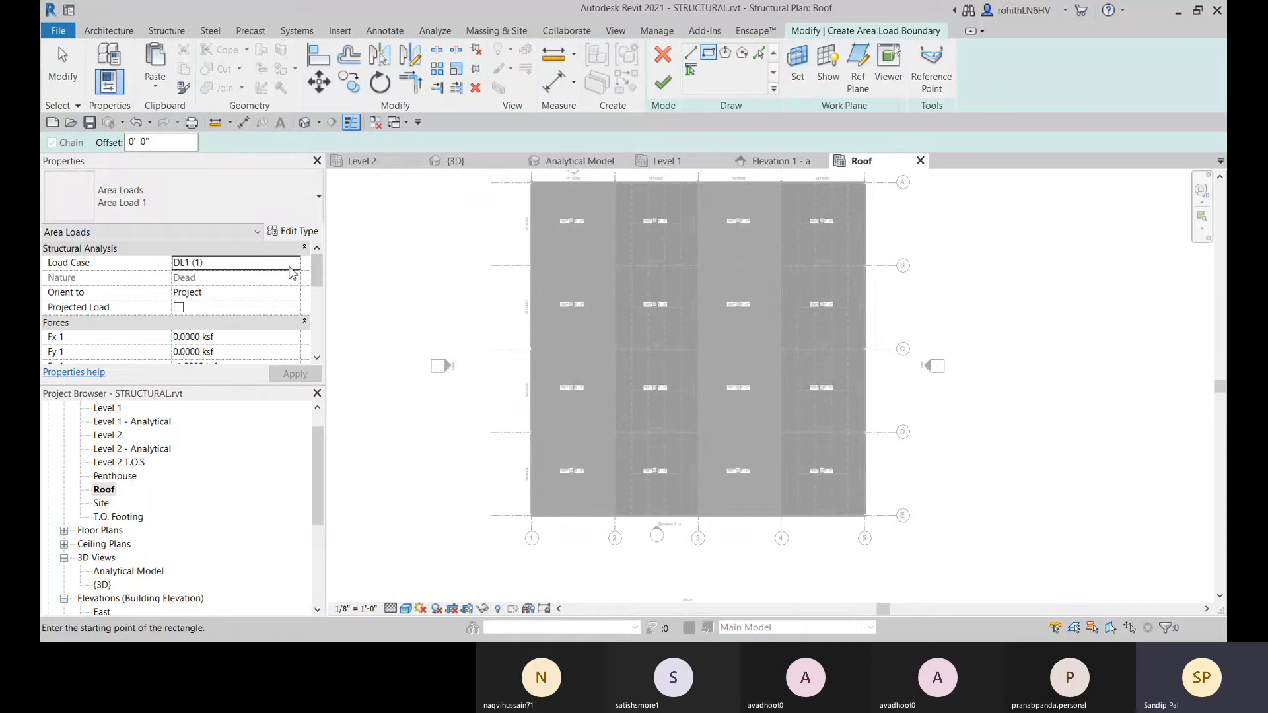
left_click(200, 291)
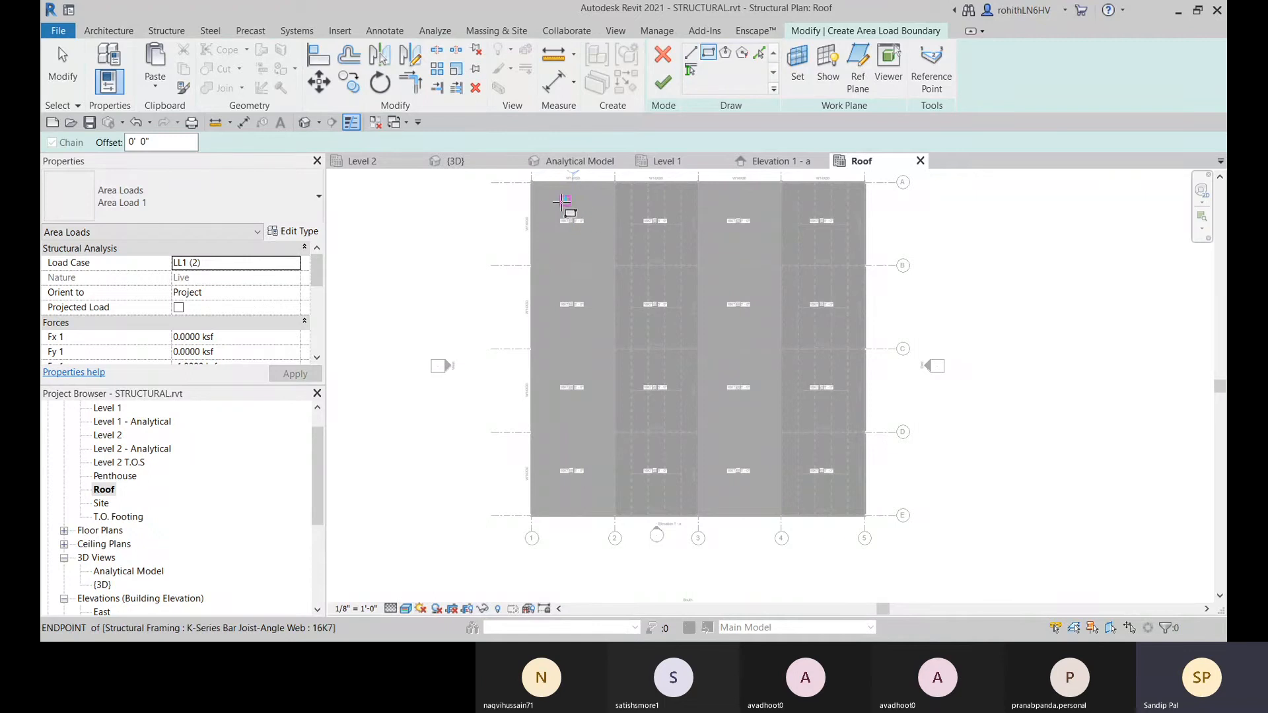
left_click(554, 200)
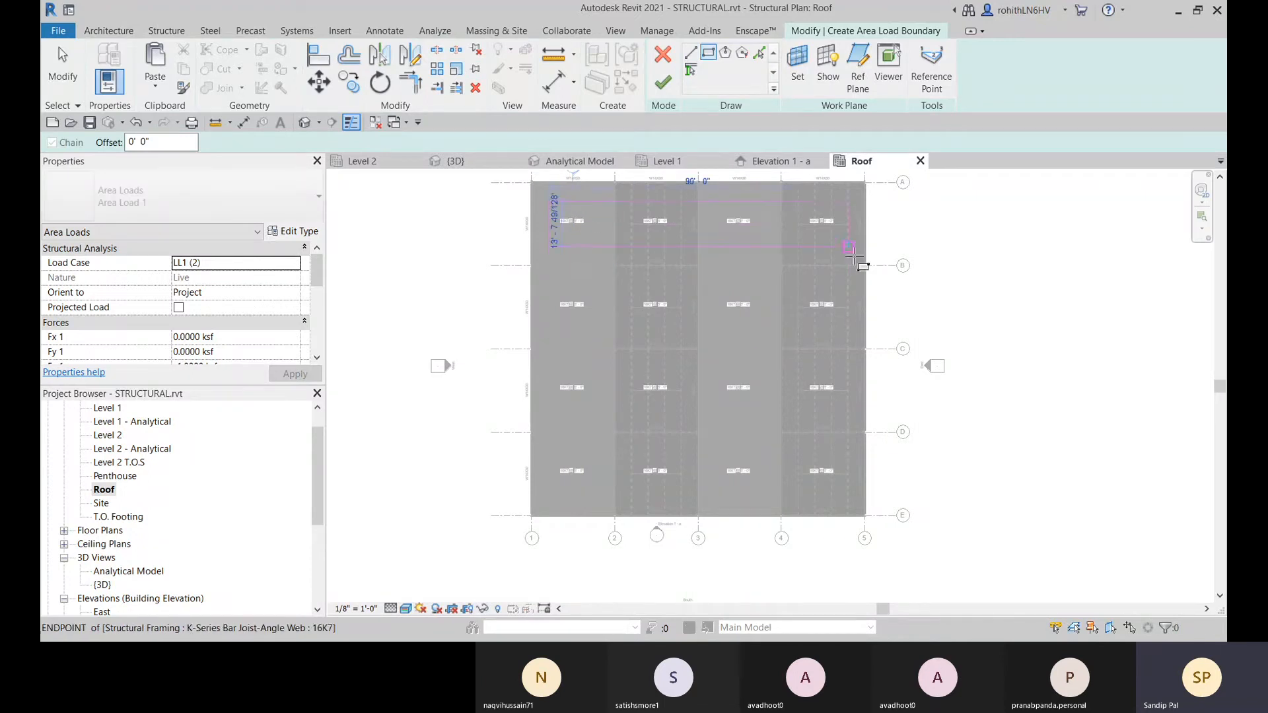
left_click(849, 497)
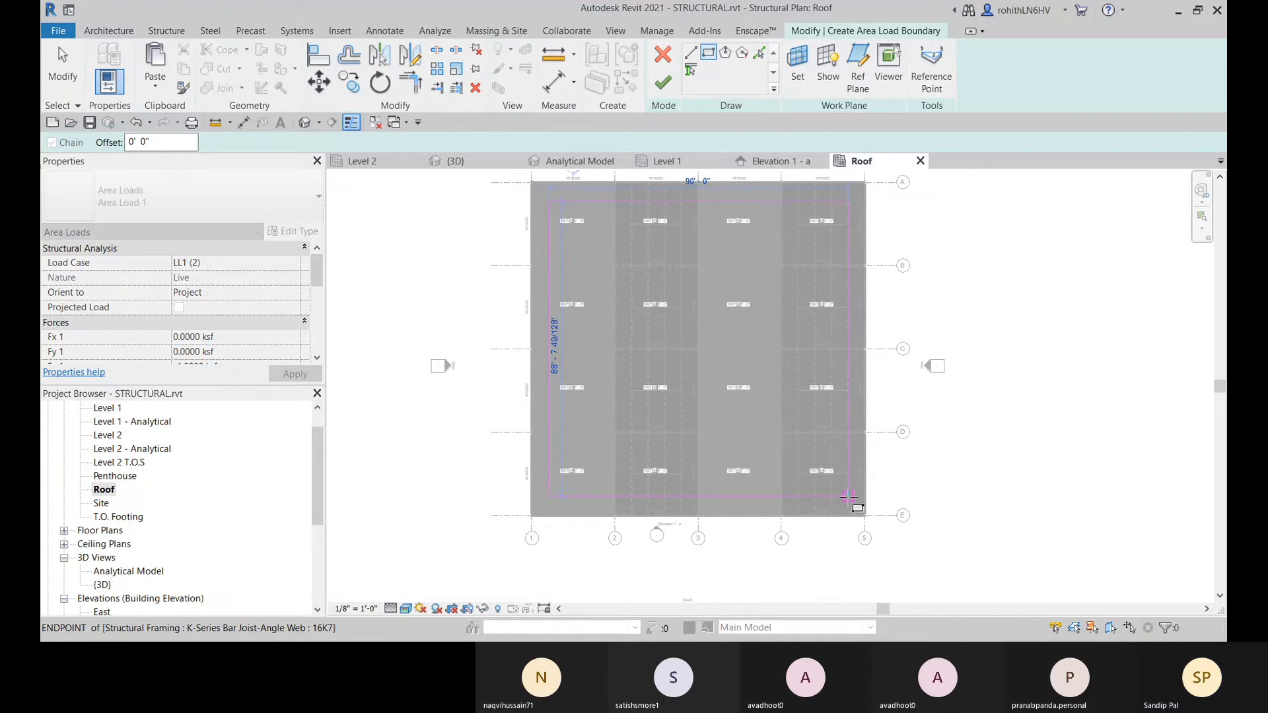
left_click(848, 497)
left_click(663, 82)
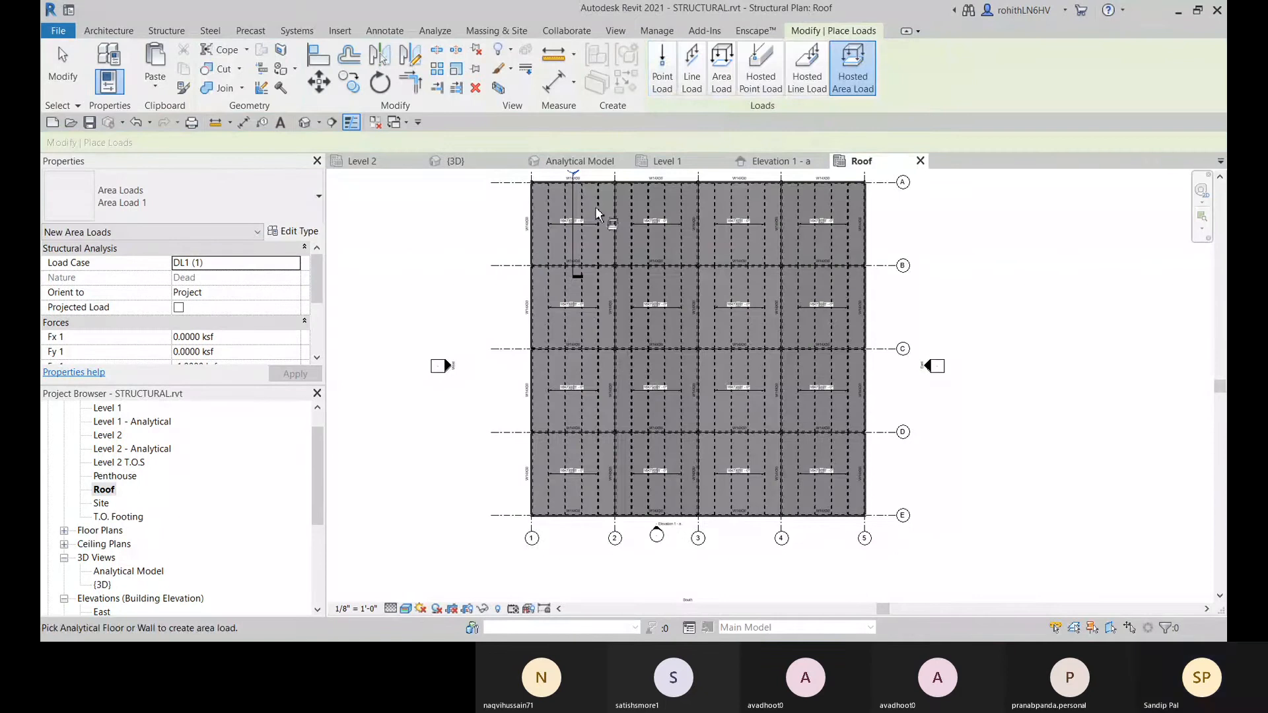
key("Escape")
key("Escape")
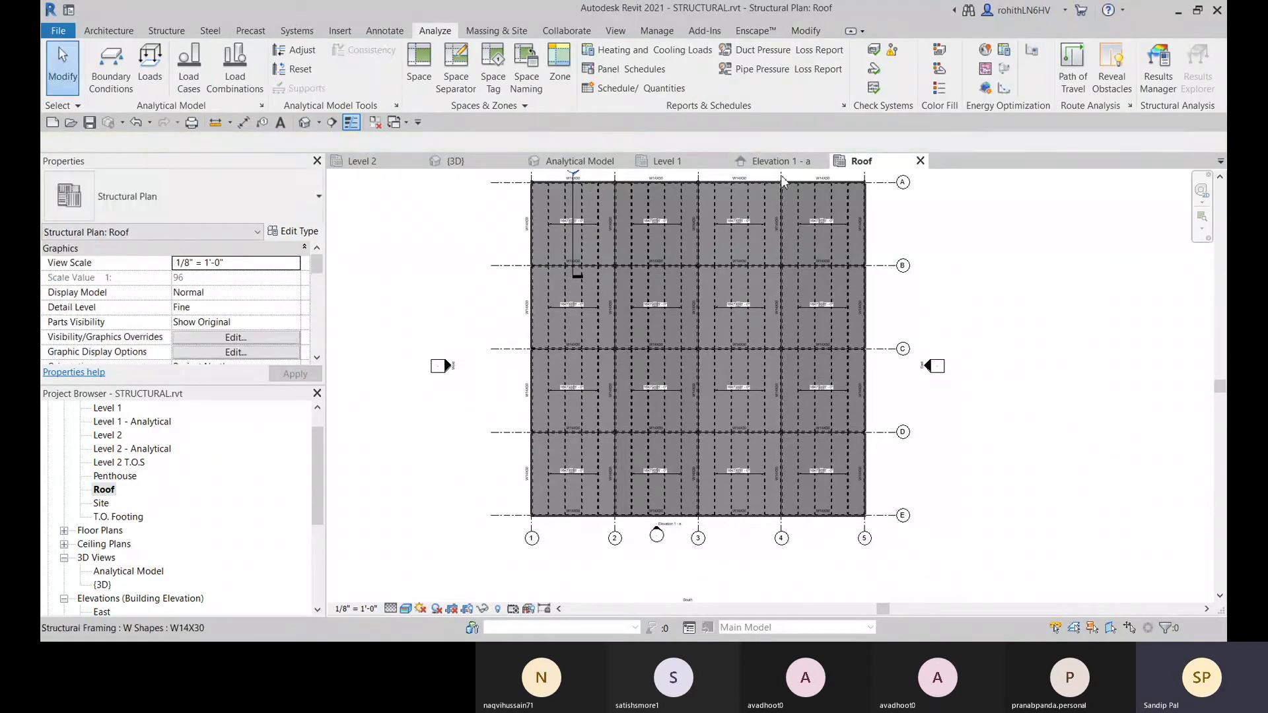
- Select the new LL1 area load below the floor slab in the {3D} view
left_click(455, 165)
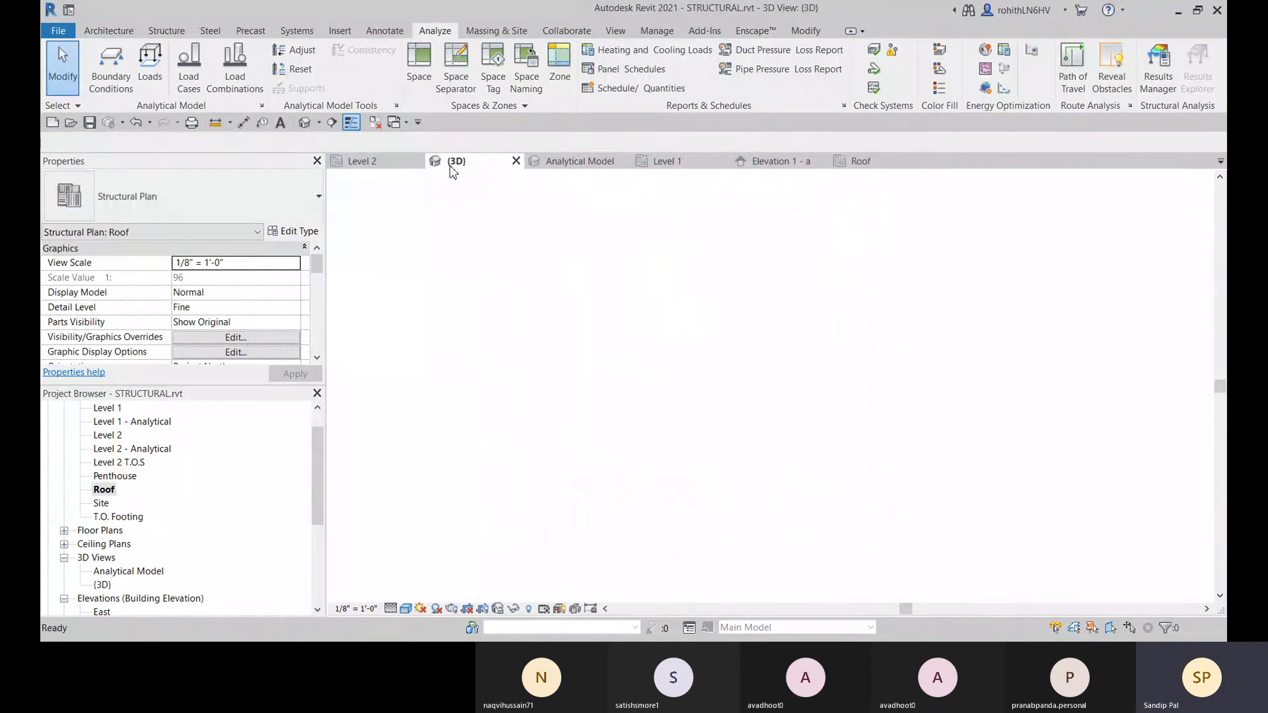
middle_click_drag(789, 470, 565, 281)
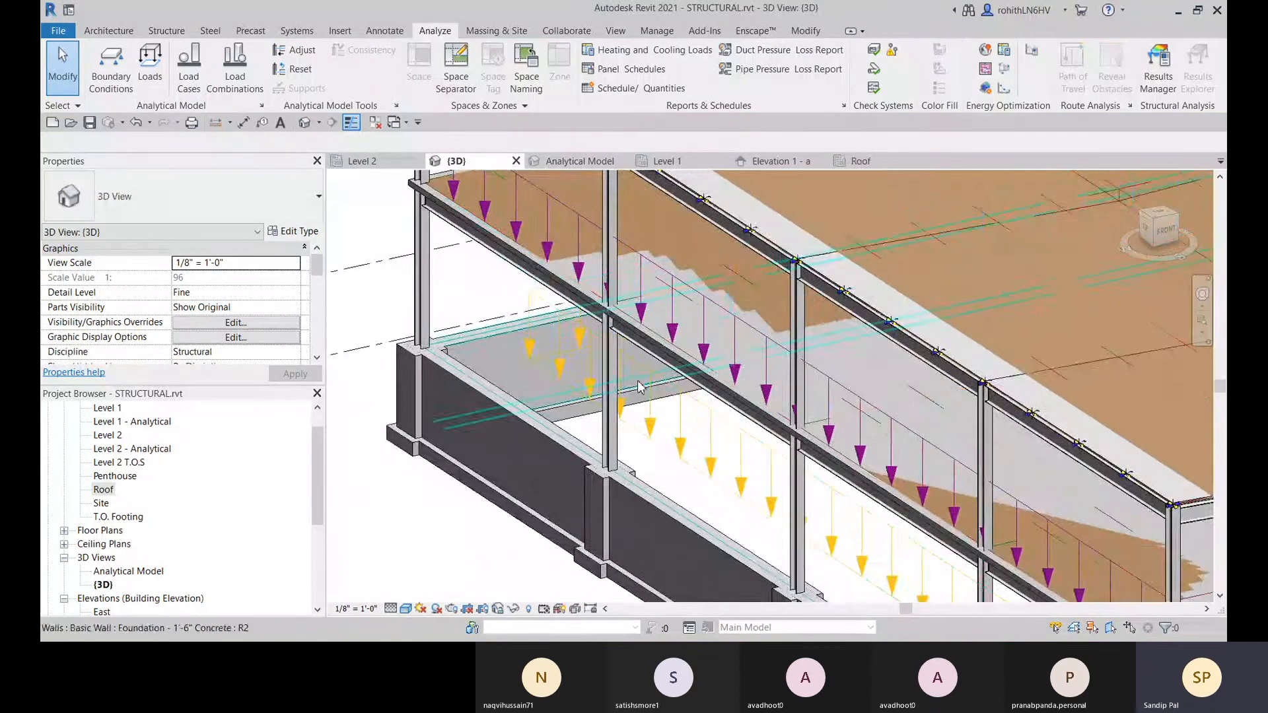
scroll(706, 449, "down", 1)
left_click(697, 459)
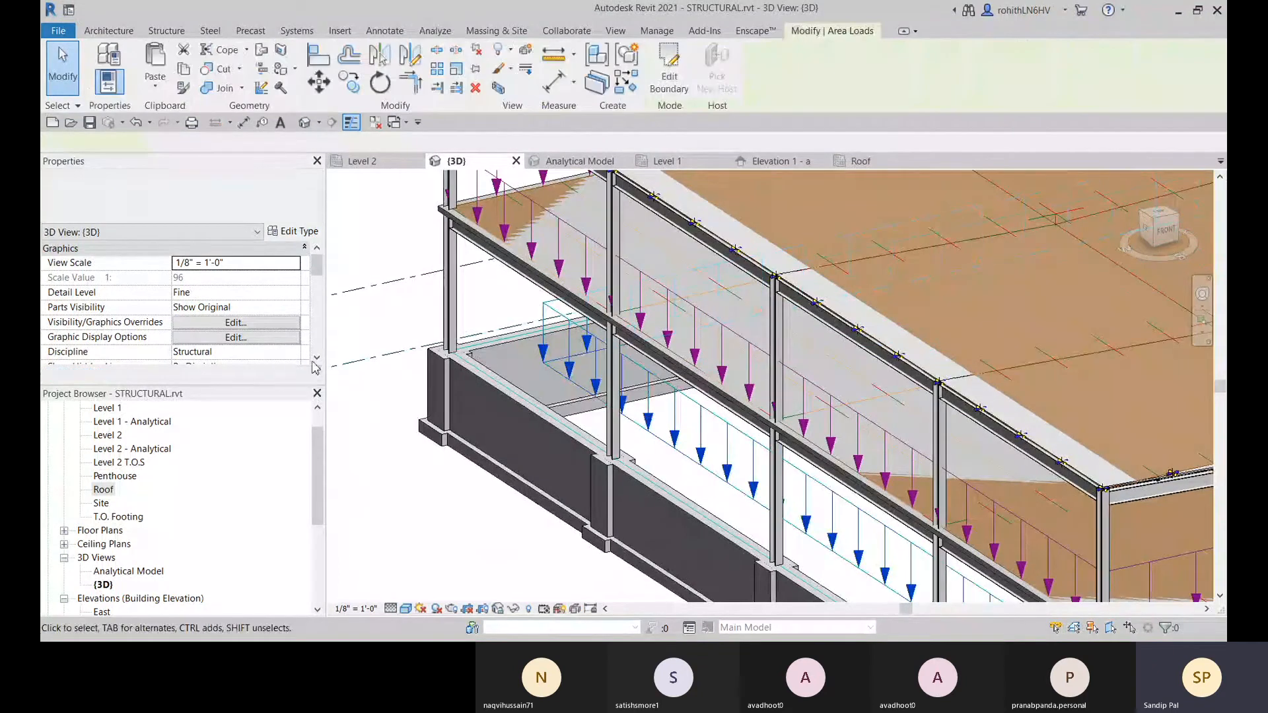
scroll(492, 411, "down", 3)
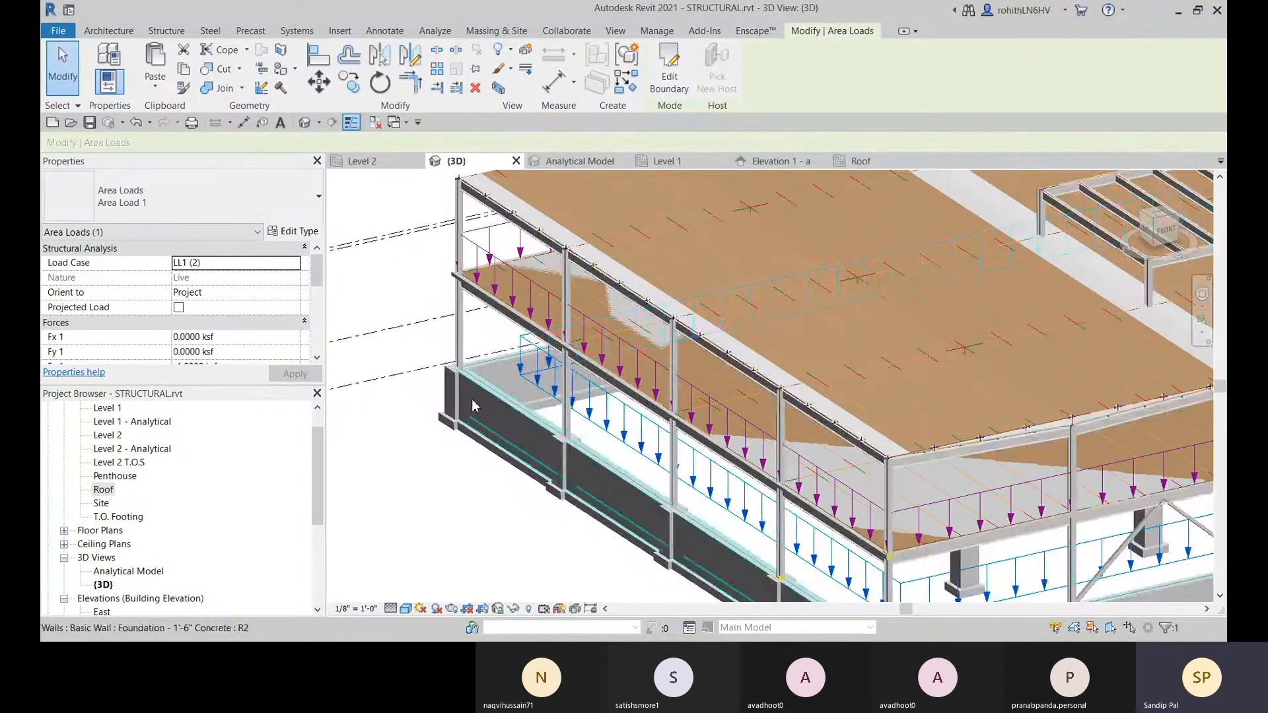
- Set the work plane of the LL1 area load's four-line boundary to Level : Roof and finish the boundary edit
left_click(660, 92)
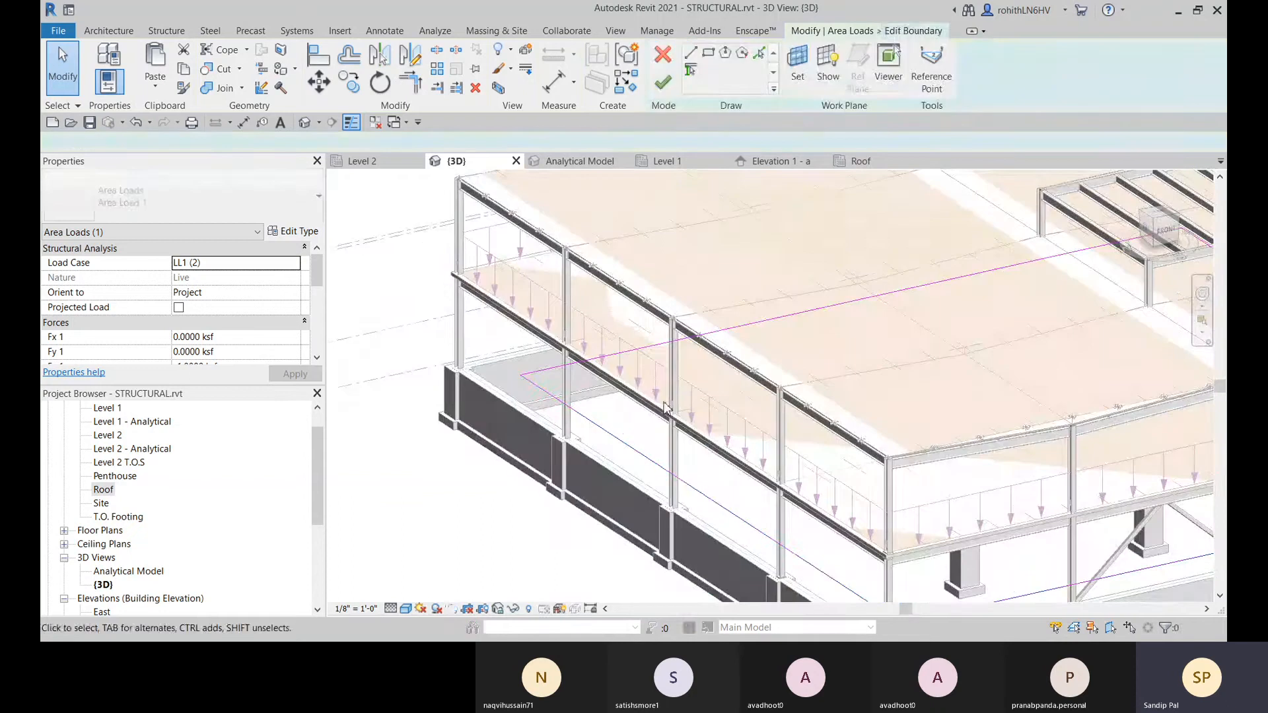
left_click(602, 433)
scroll(528, 297, "down", 5)
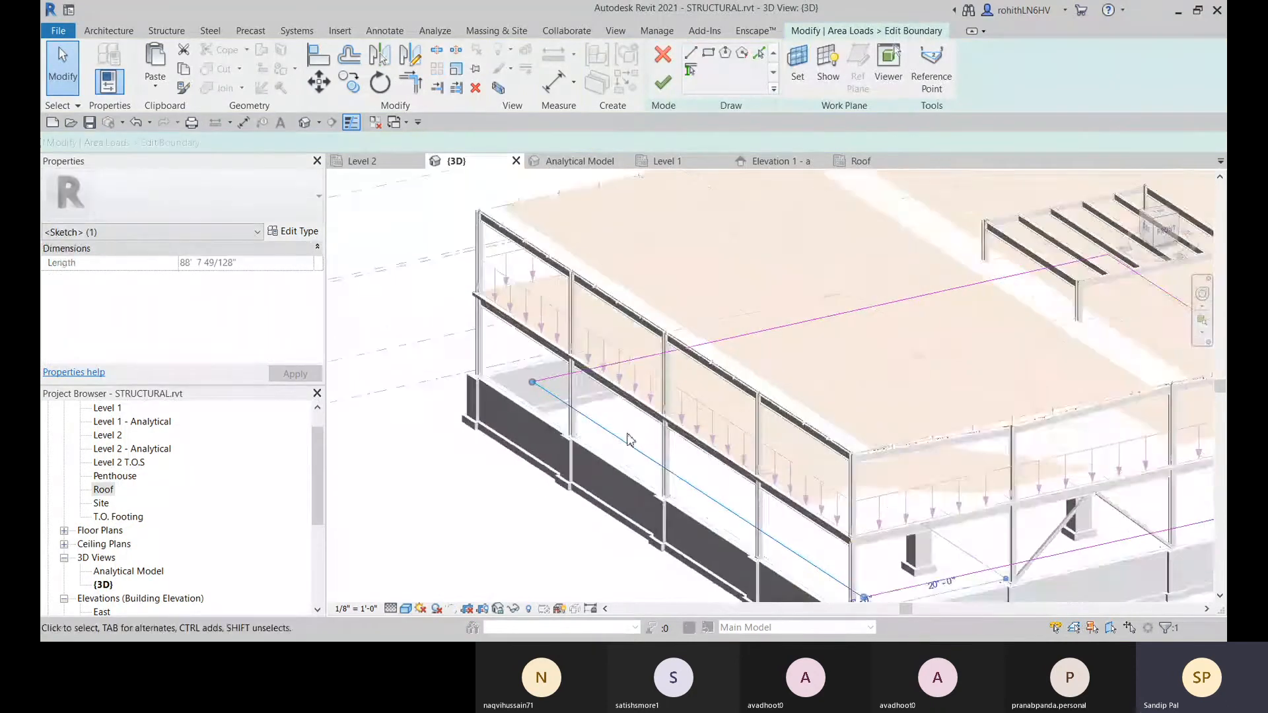
left_click(1024, 580)
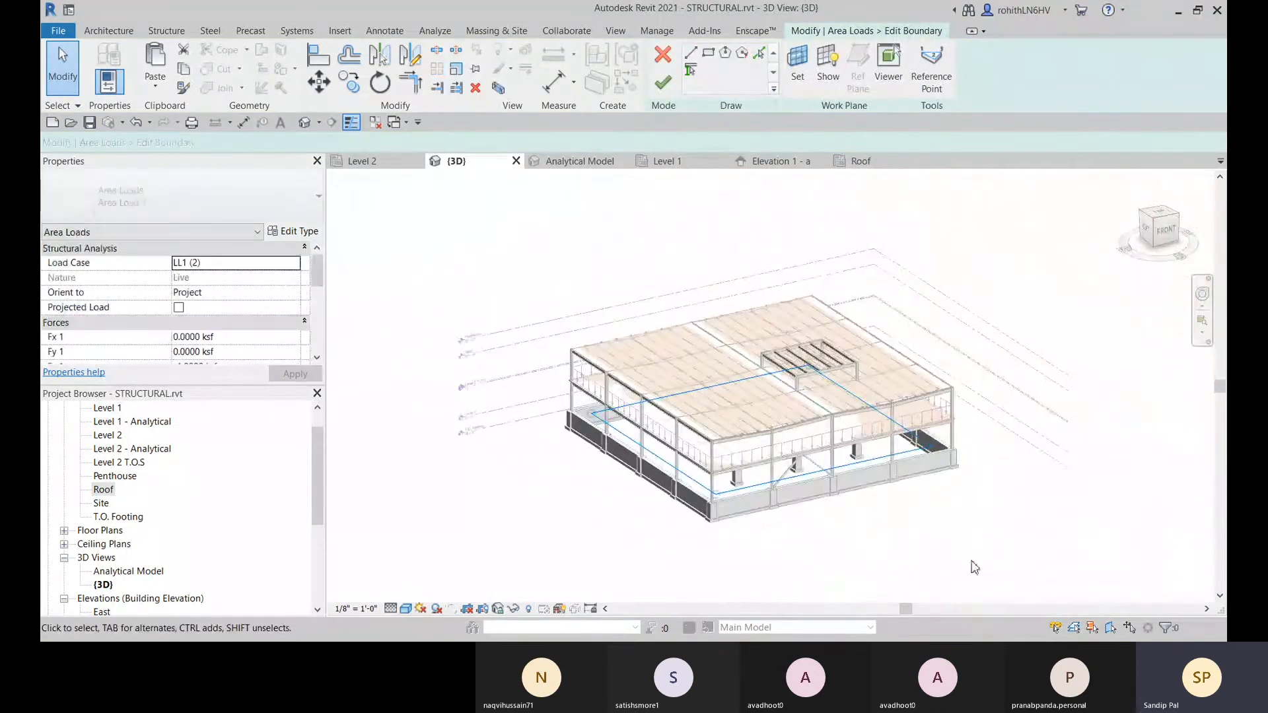
middle_click_drag(752, 601, 740, 567)
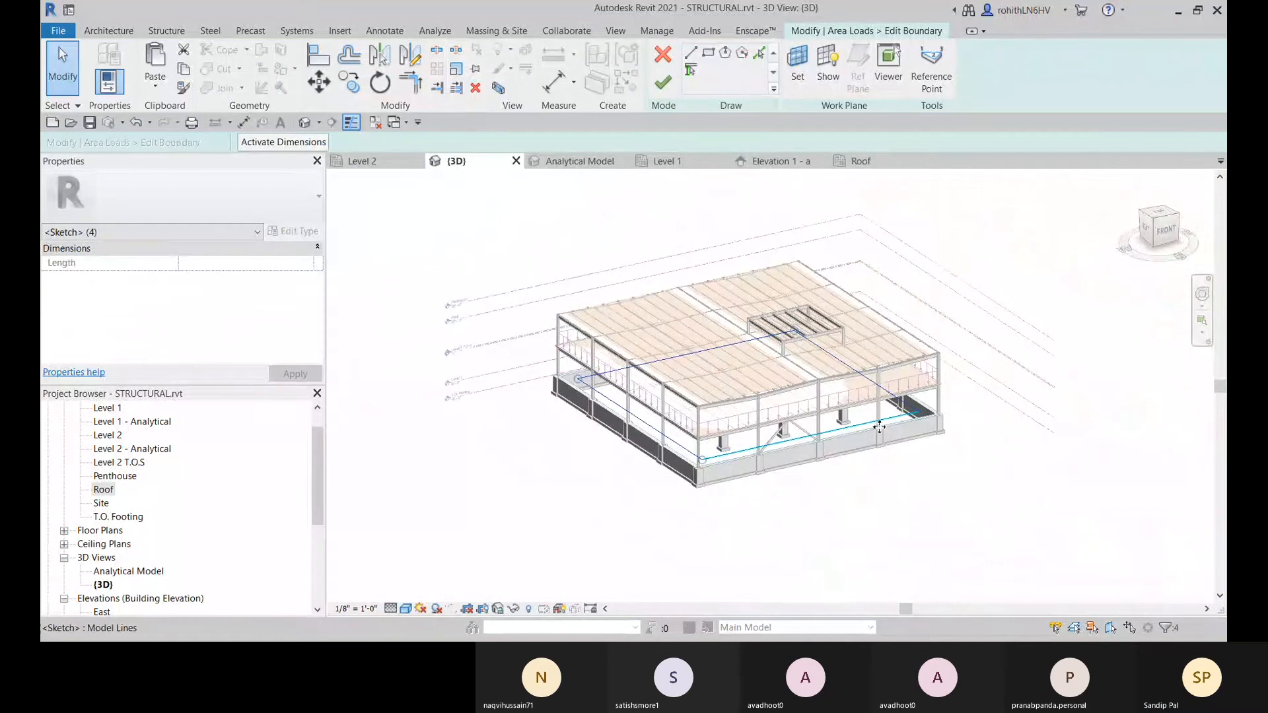
left_click(798, 63)
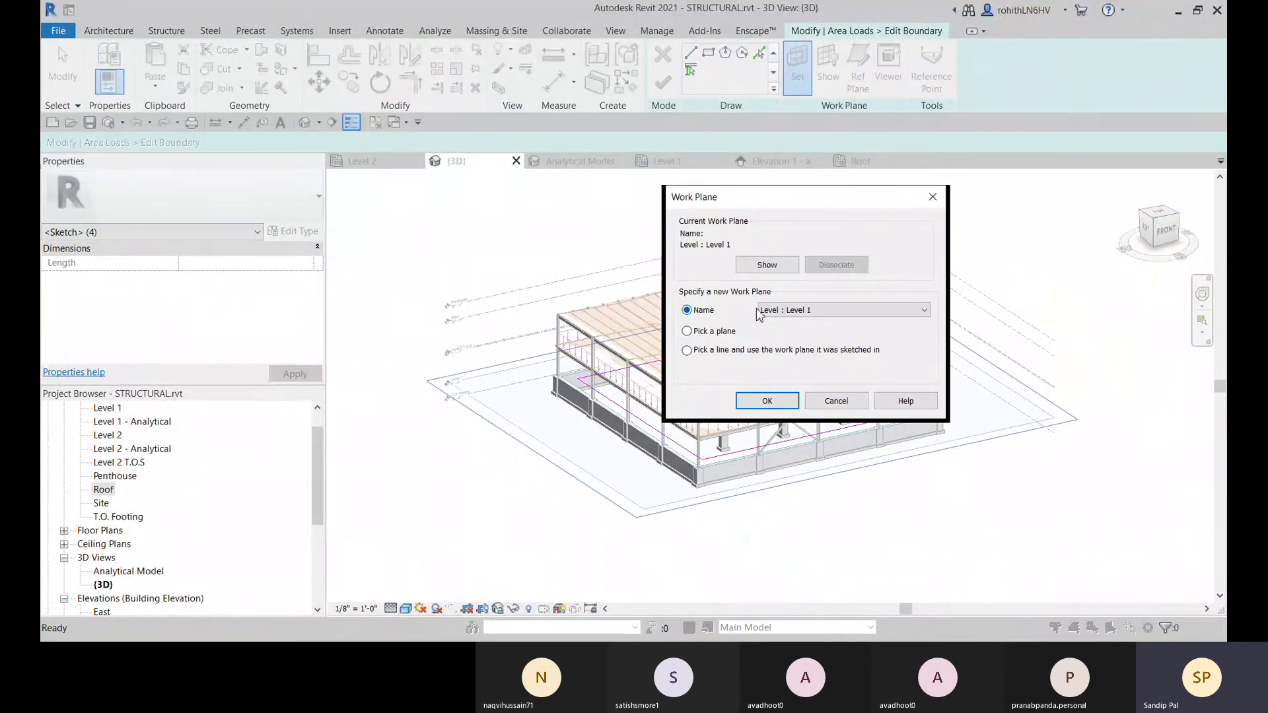
left_click(759, 312)
left_click(799, 374)
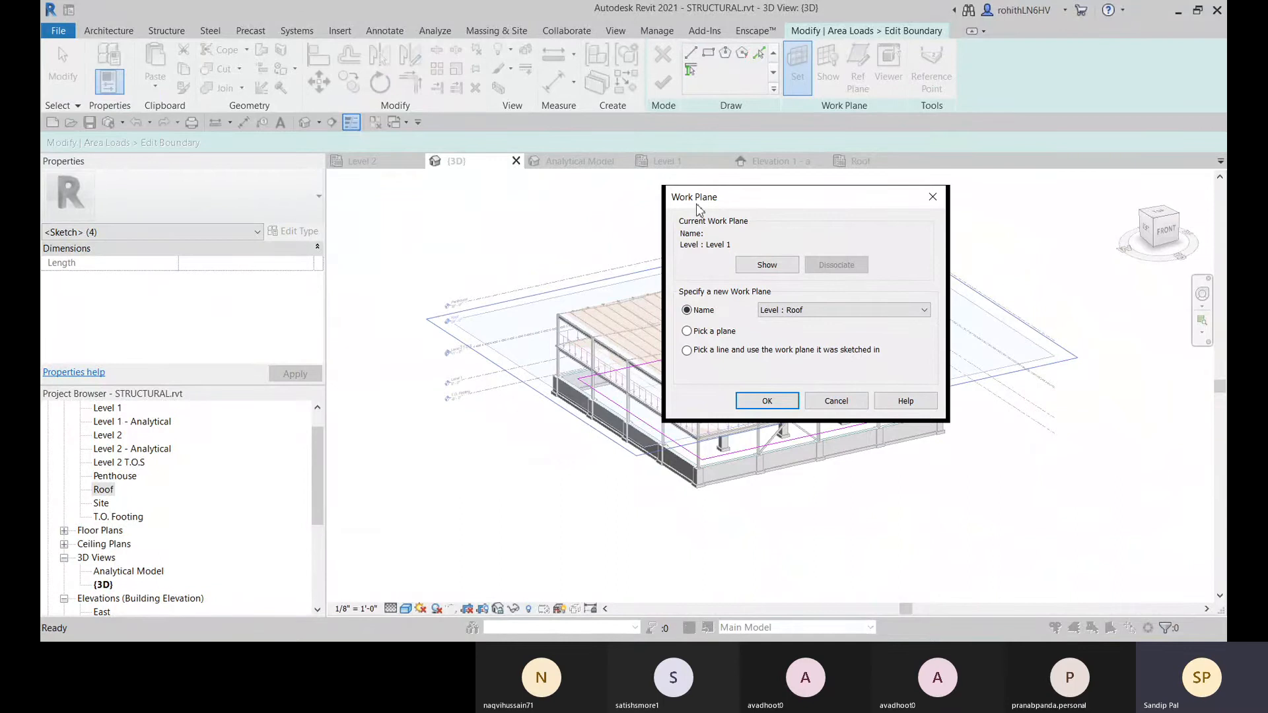
left_click(766, 401)
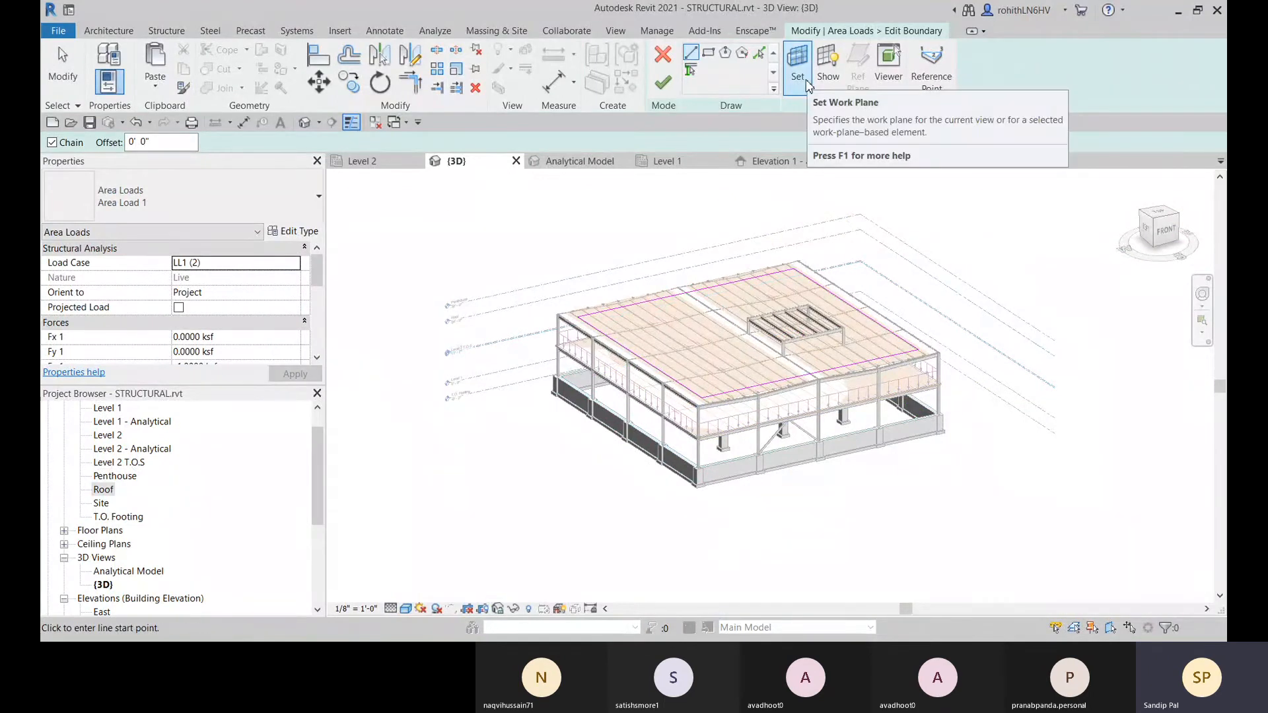
left_click(663, 83)
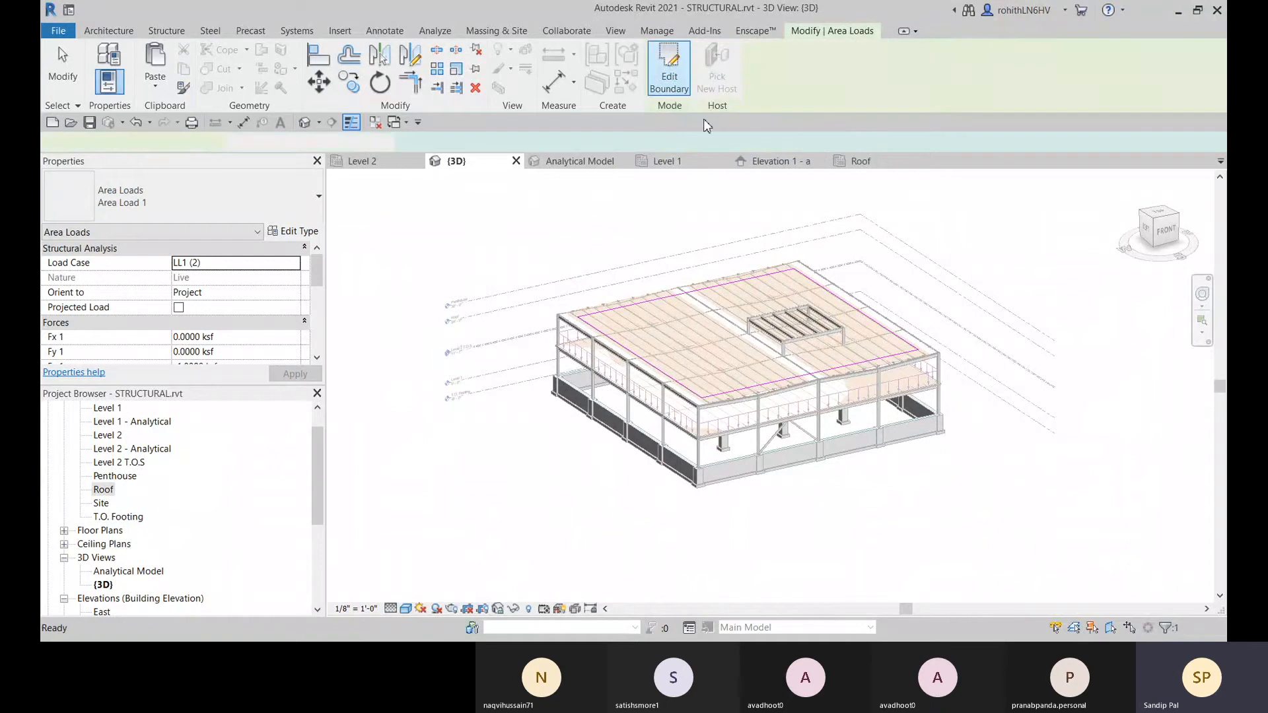
- Examine the LL1 area load on the roof and the raised steel frame from several angles
scroll(677, 350, "up", 4)
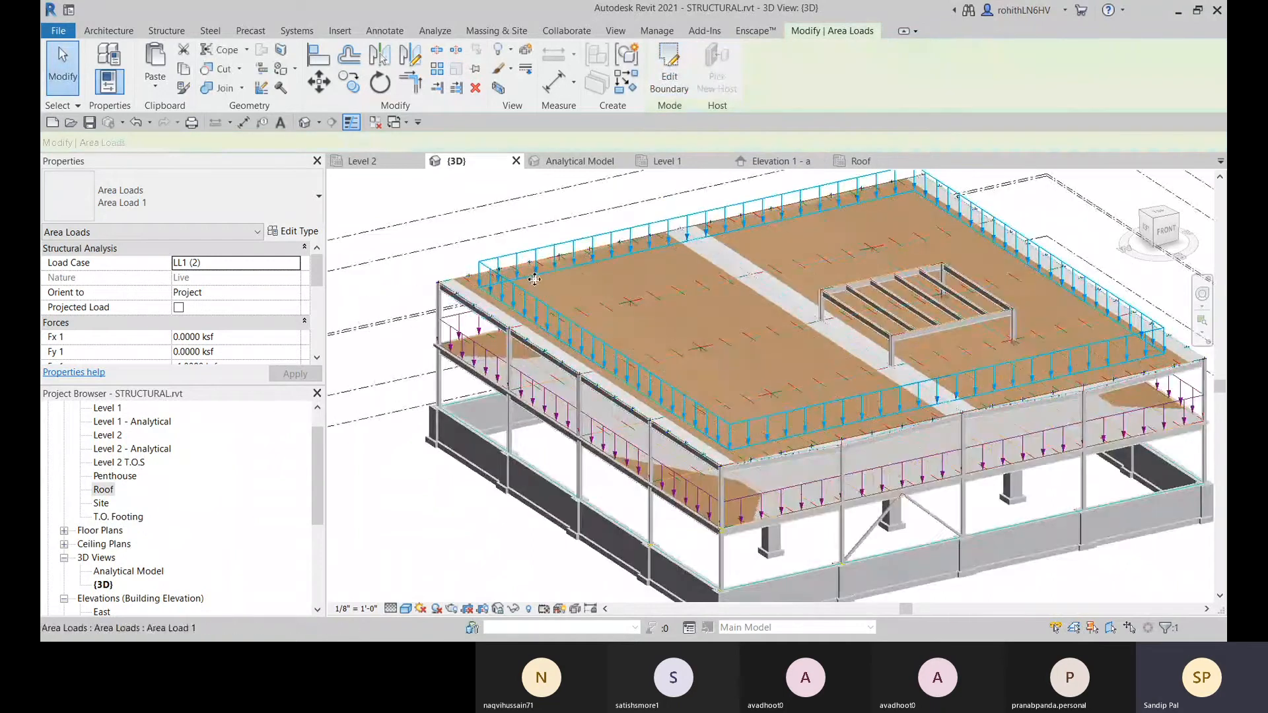
scroll(632, 332, "up", 3)
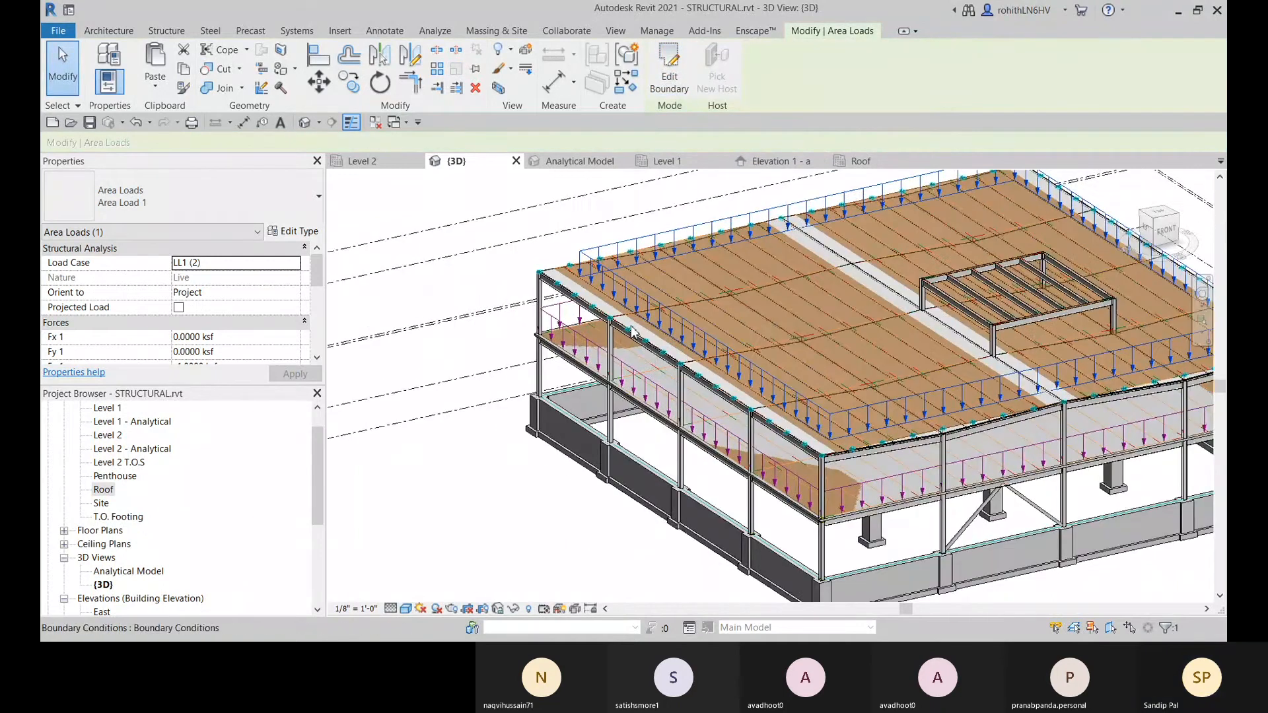
middle_click_drag(632, 333, 634, 370, "shift")
scroll(782, 357, "up", 2)
middle_click_drag(782, 357, 995, 356, "shift")
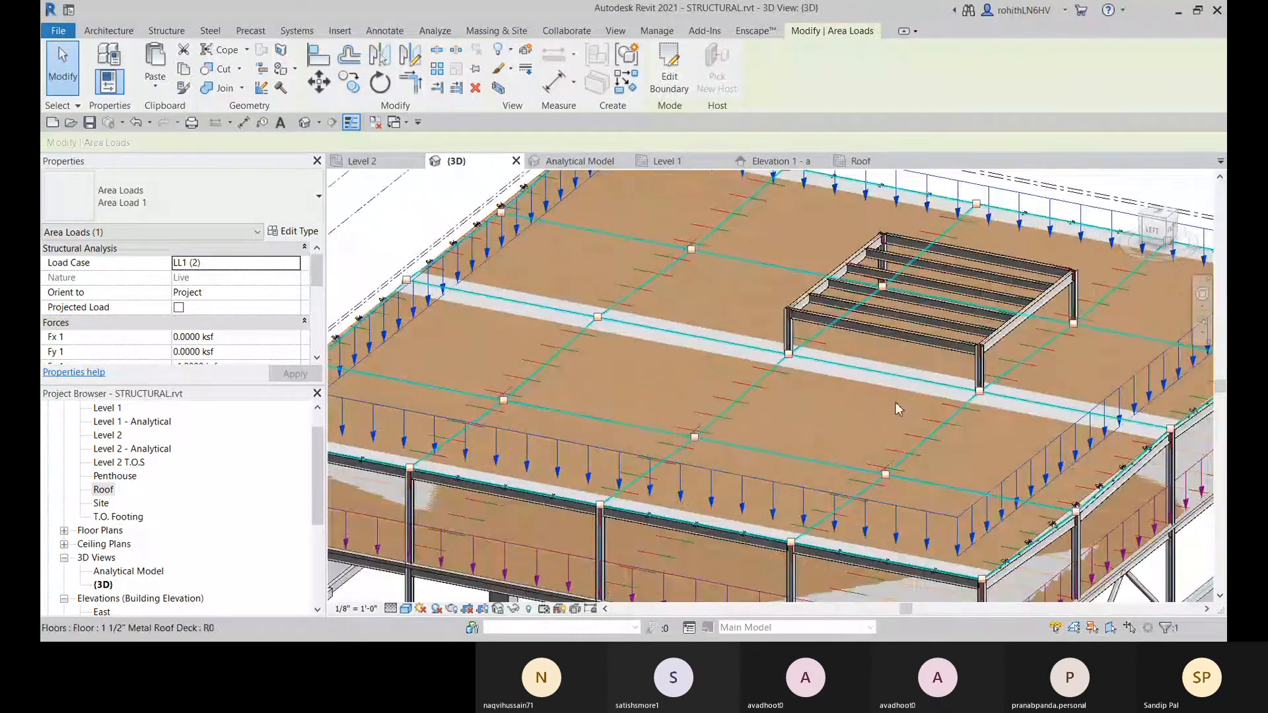
scroll(898, 403, "down", 1)
middle_click_drag(894, 410, 895, 386)
scroll(895, 386, "up", 4)
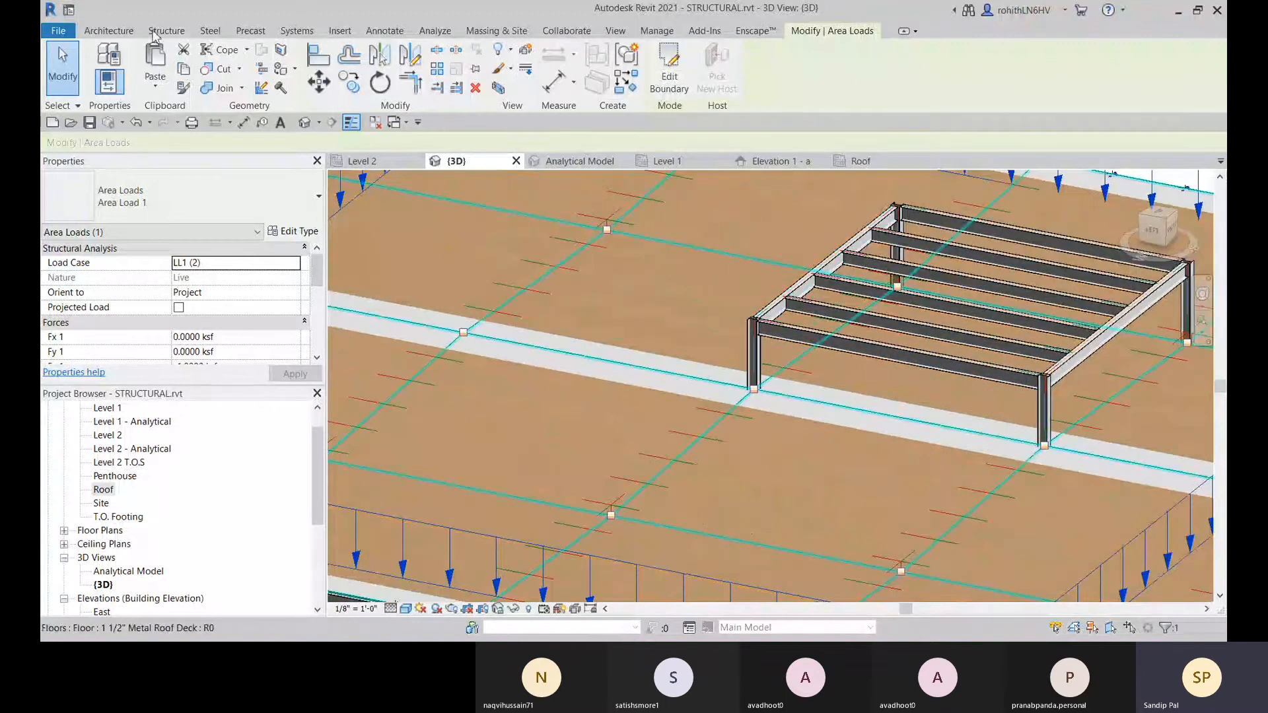
left_click(434, 31)
left_click(150, 66)
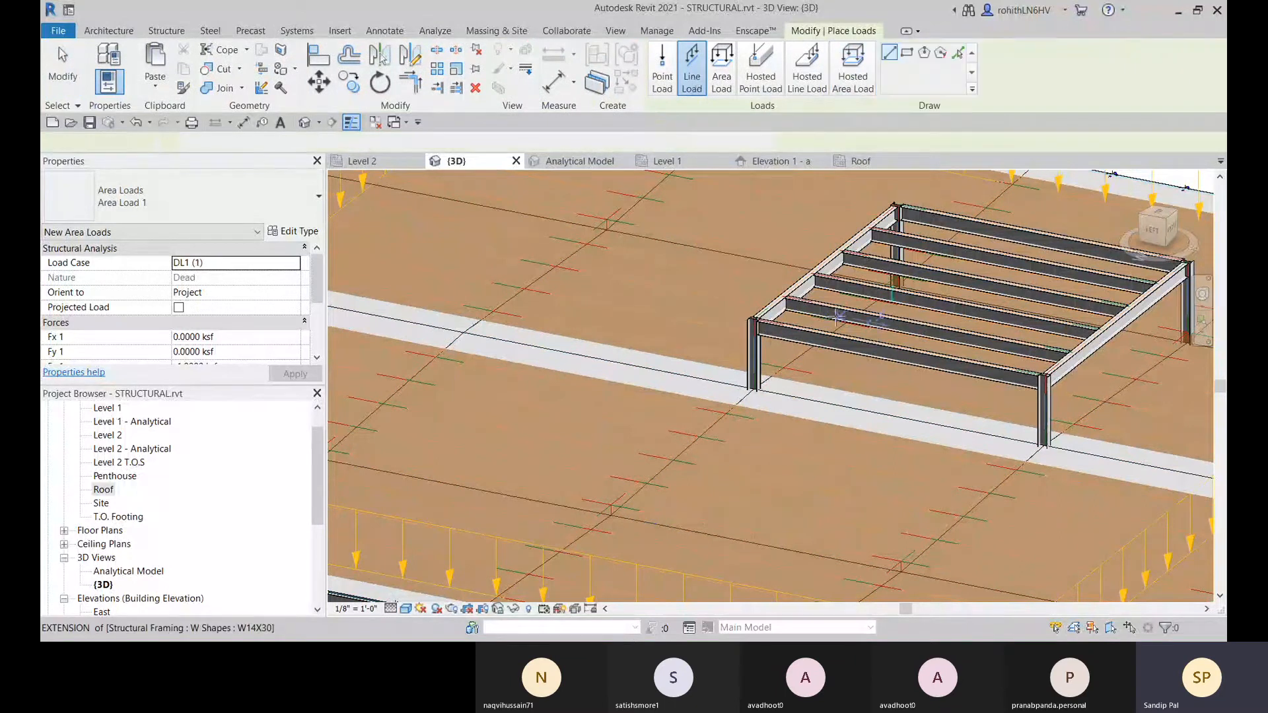
scroll(792, 307, "up", 2)
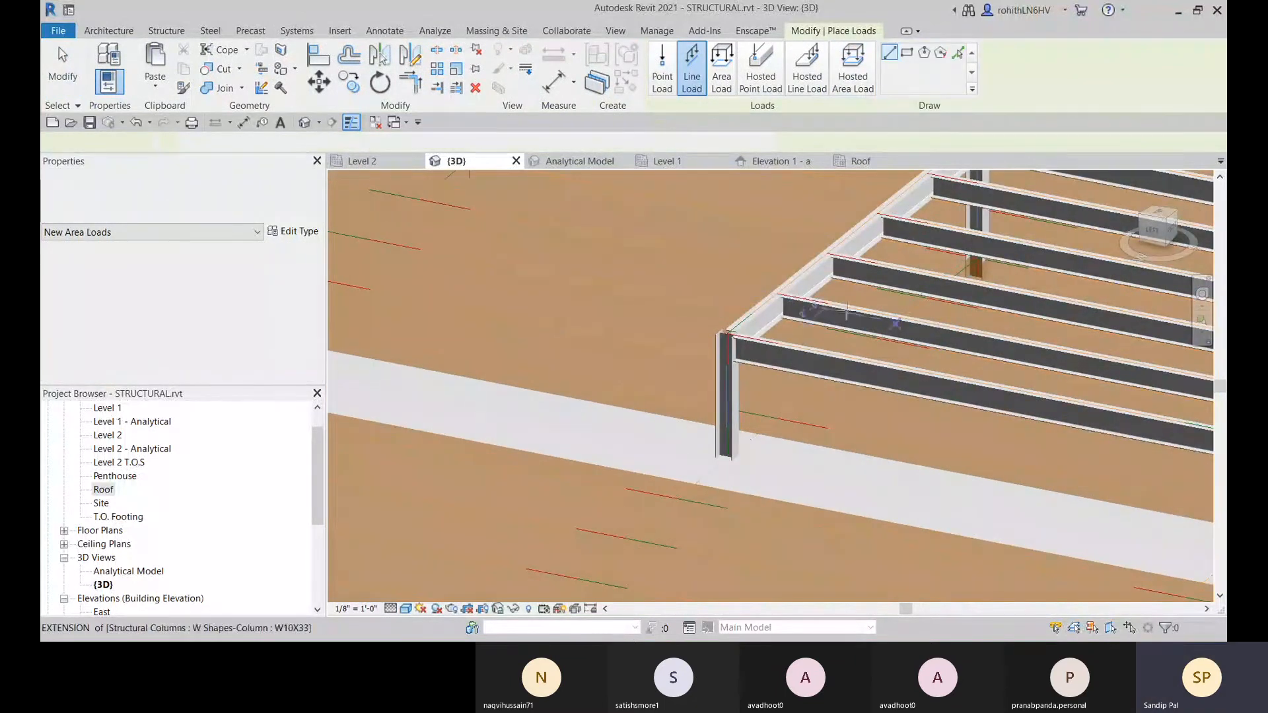
scroll(726, 330, "down", 3)
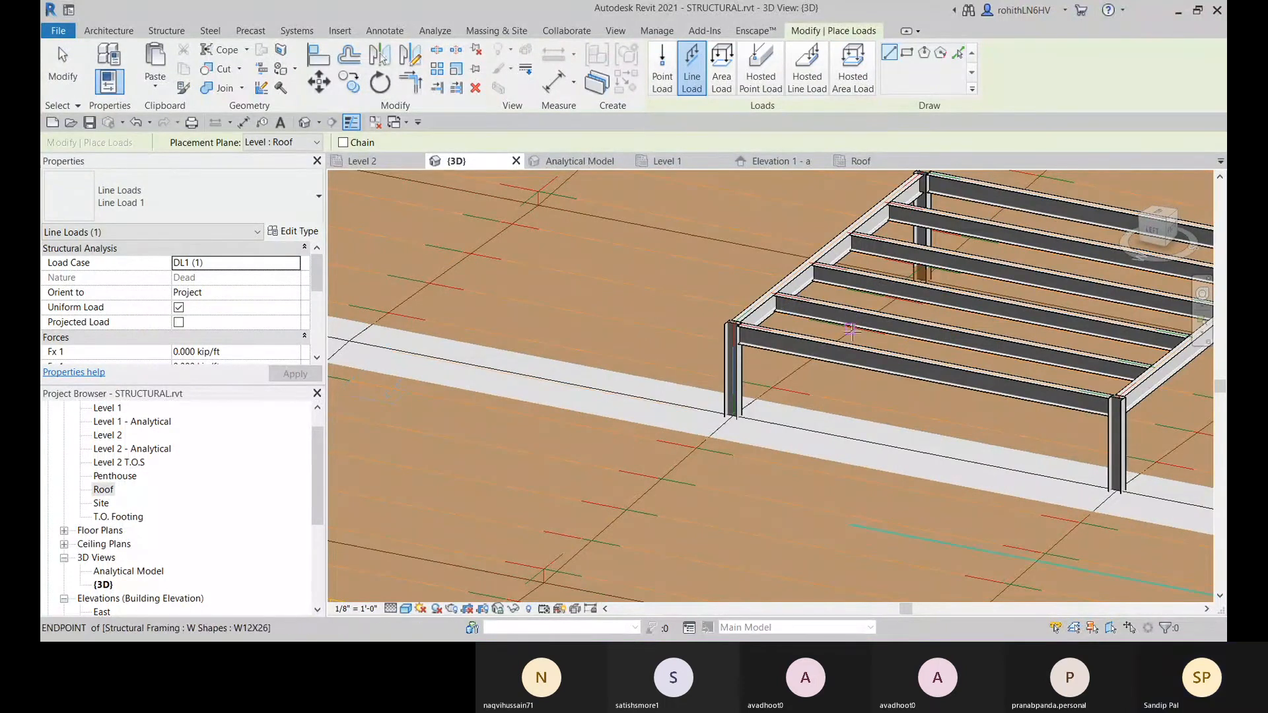
middle_click_drag(854, 341, 610, 298)
scroll(499, 243, "up", 3)
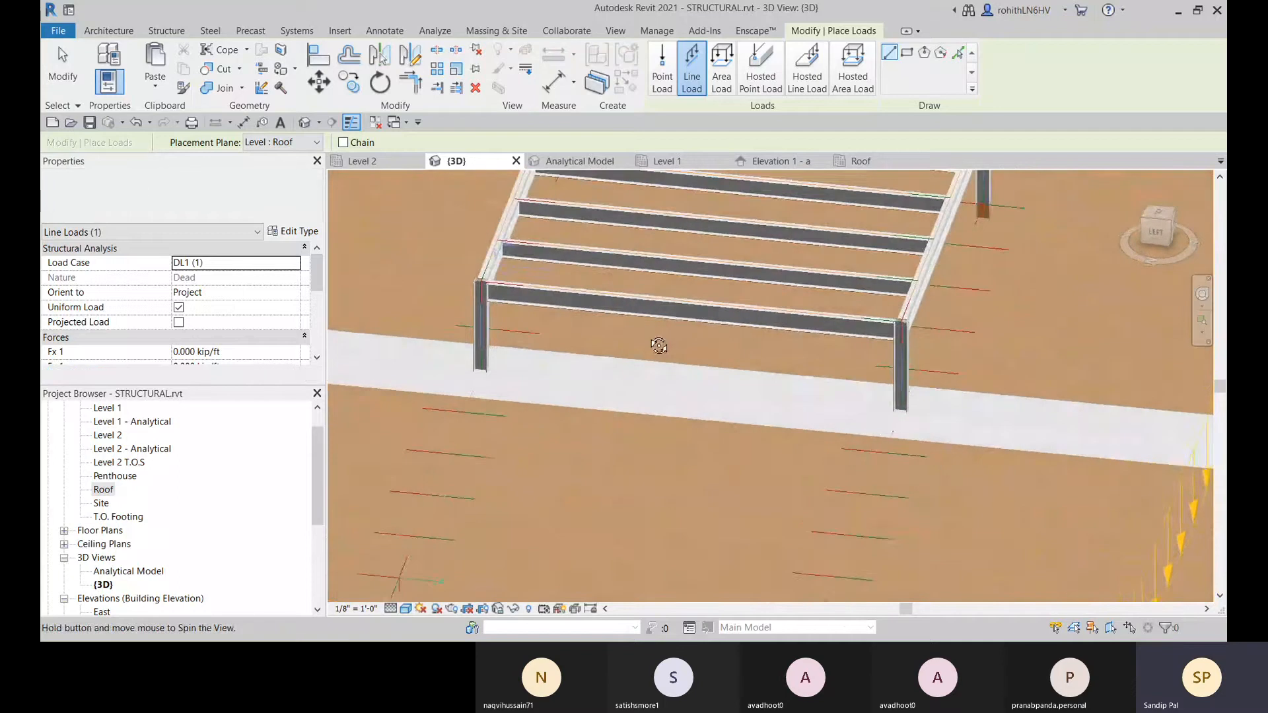
scroll(500, 242, "up", 3)
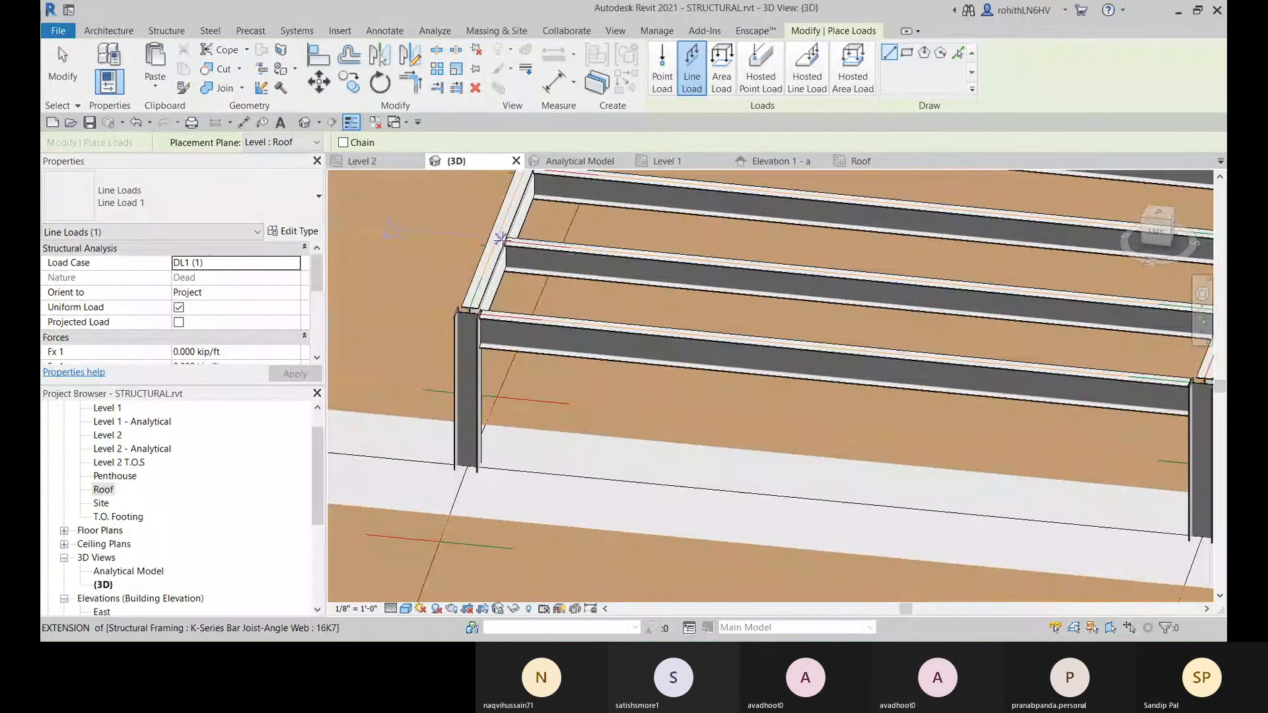
scroll(373, 271, "down", 2)
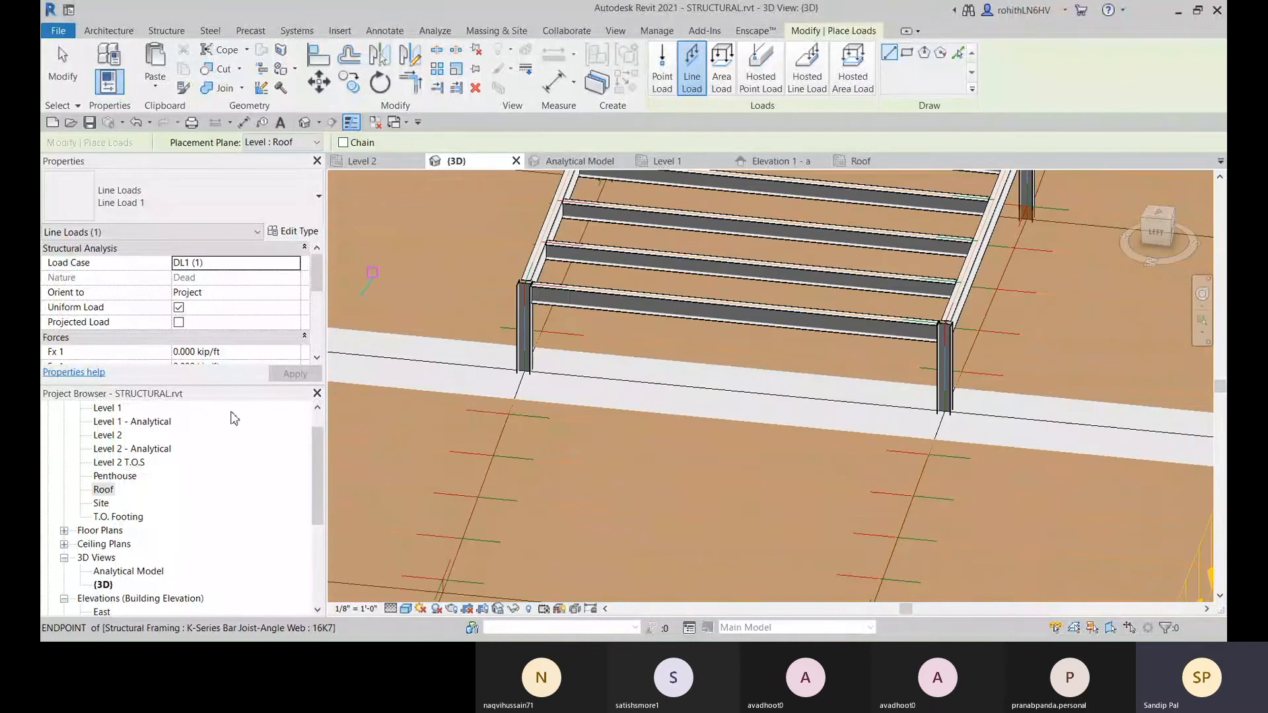
- In the Penthouse structural plan, place a DL1 line load about 24'-3" long along the first W12X26 beam between grids C and D
double_click(132, 479)
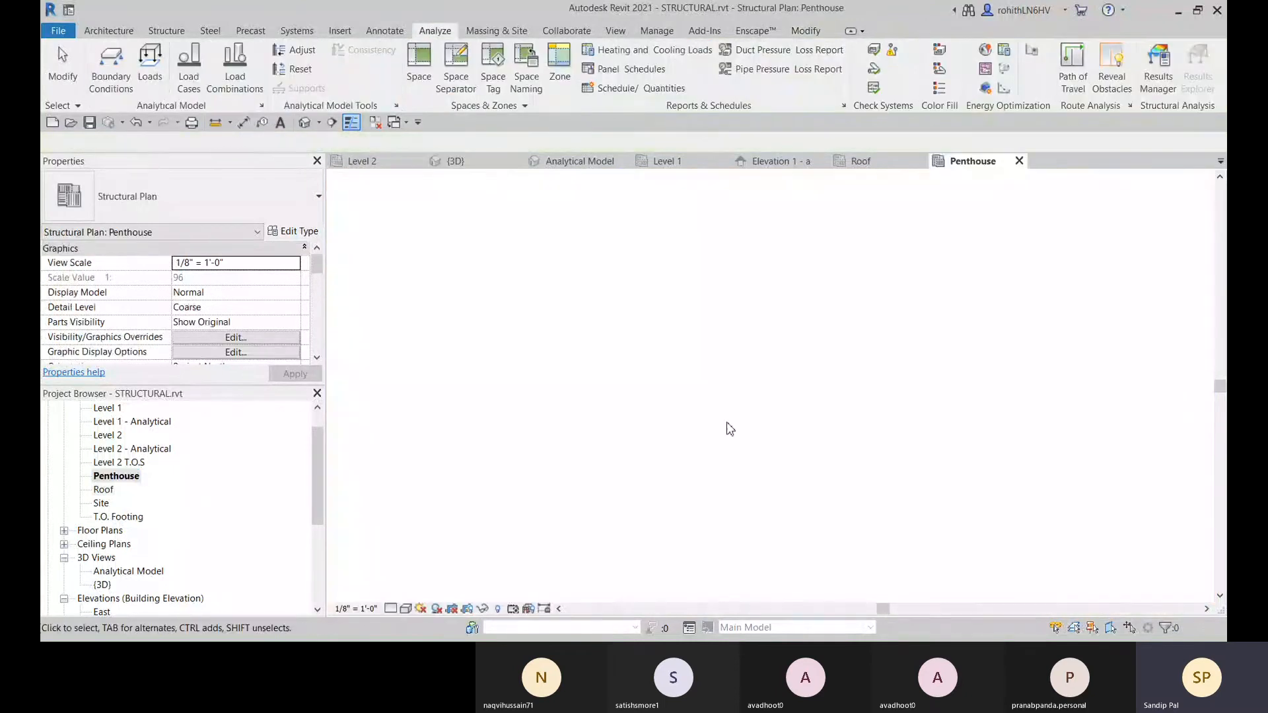
middle_click_drag(806, 414, 663, 368)
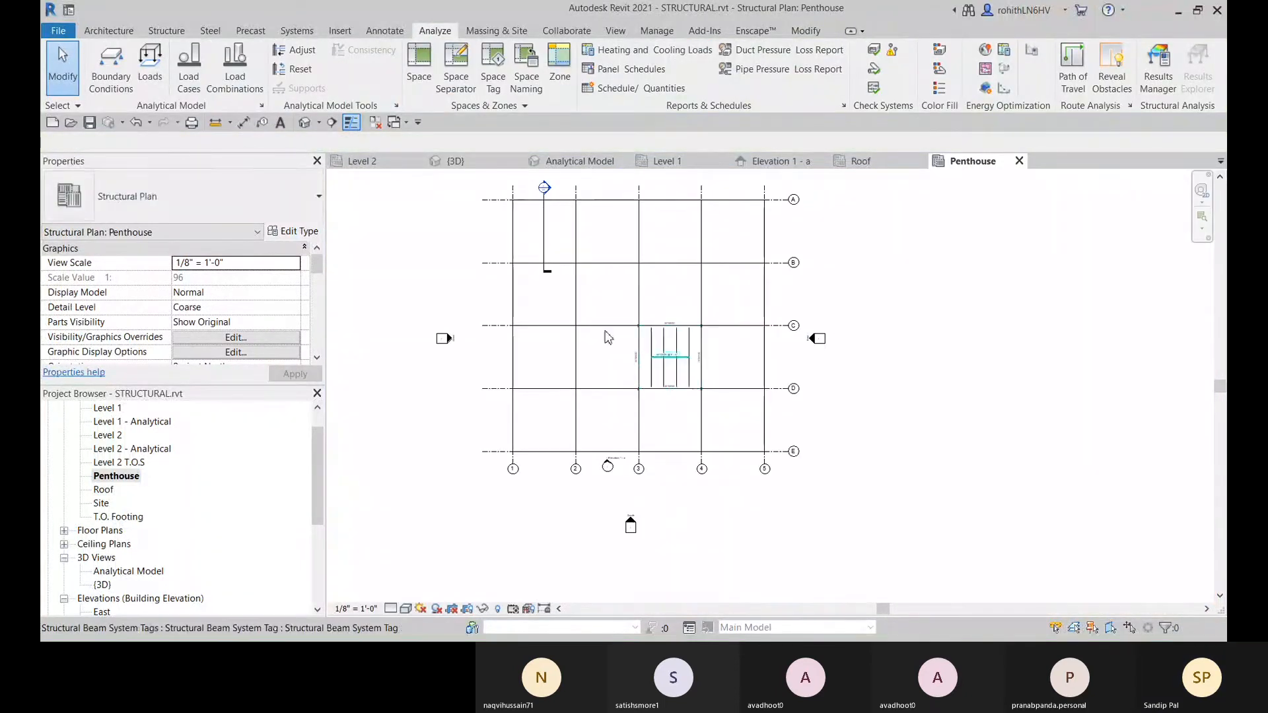
left_click(150, 66)
scroll(657, 342, "up", 3)
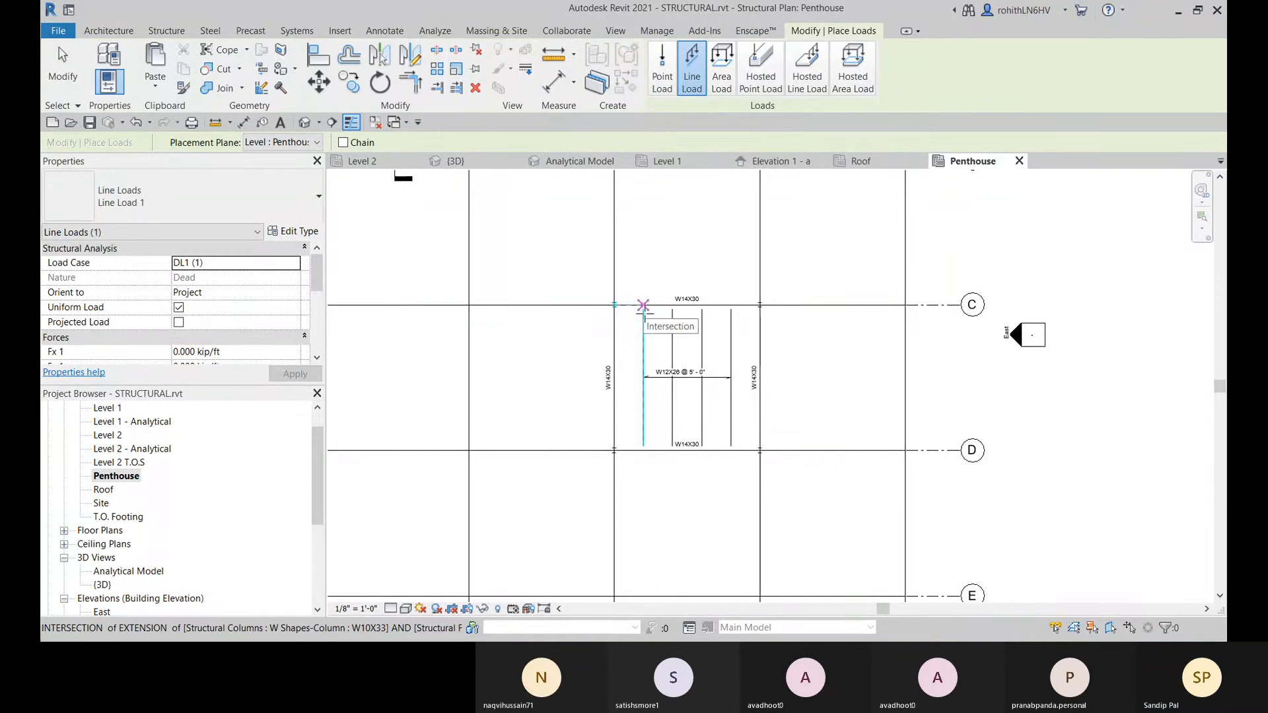
left_click(645, 312)
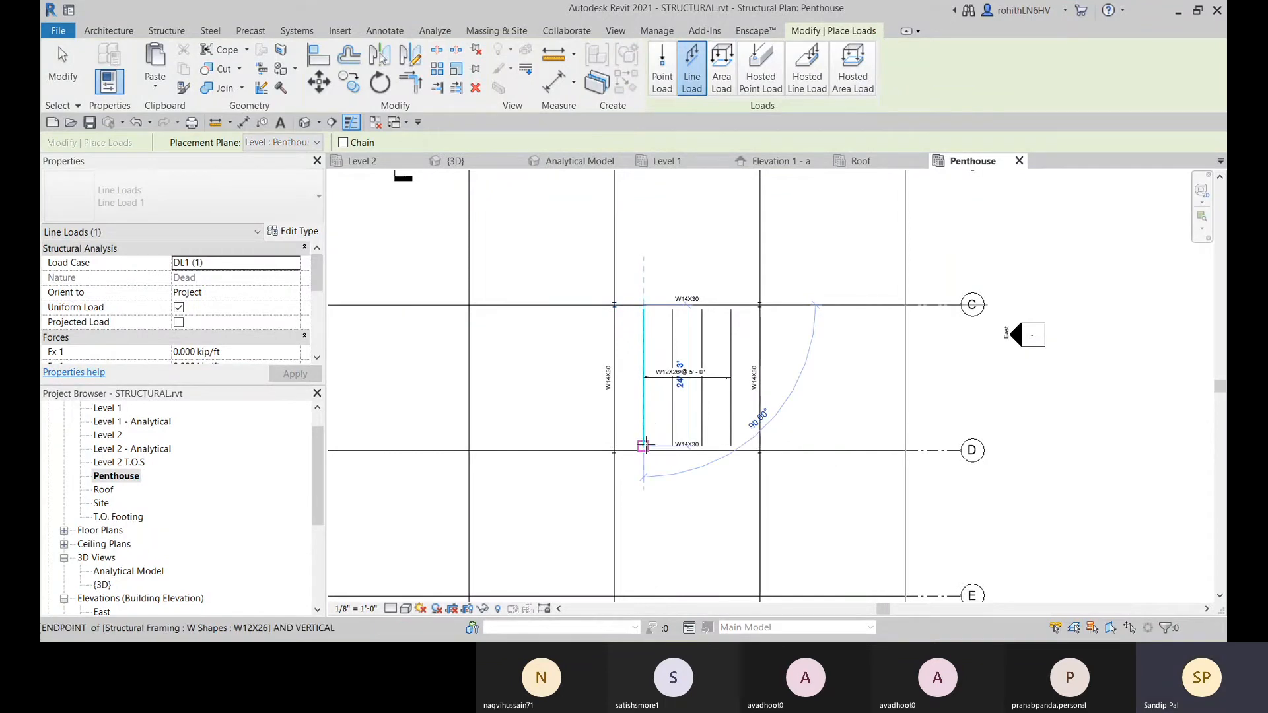
left_click(645, 445)
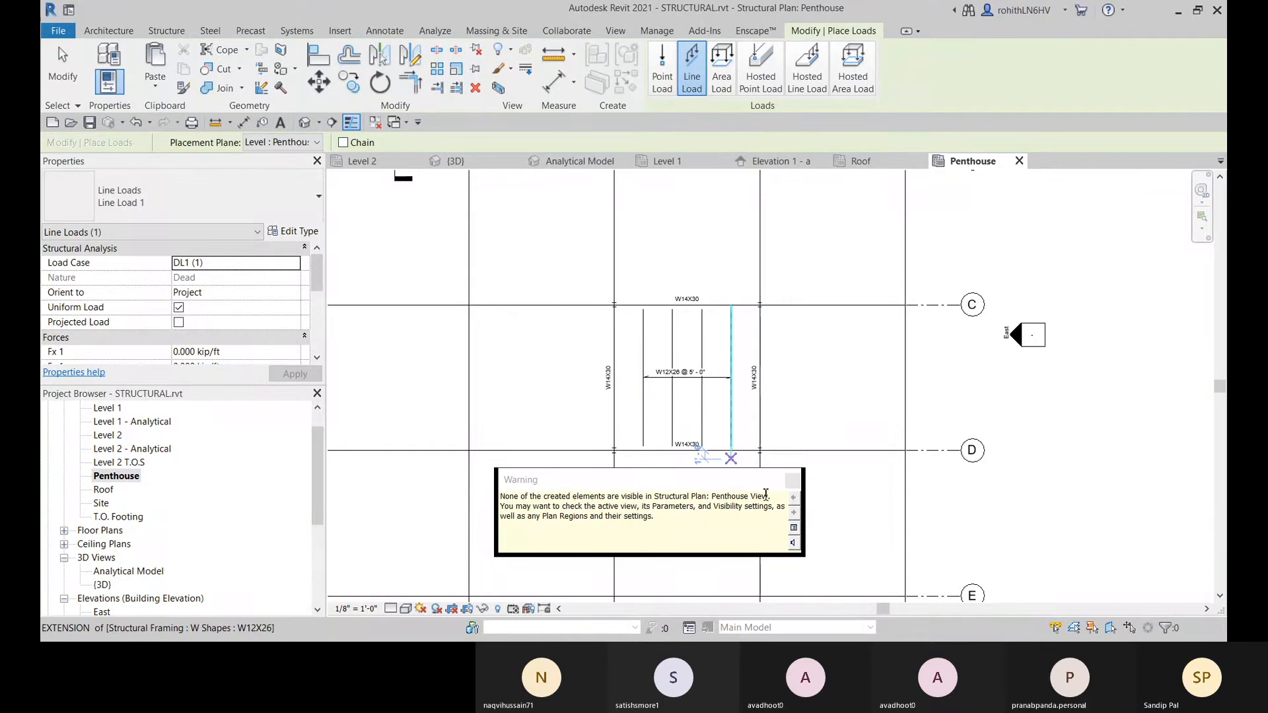
left_click(792, 481)
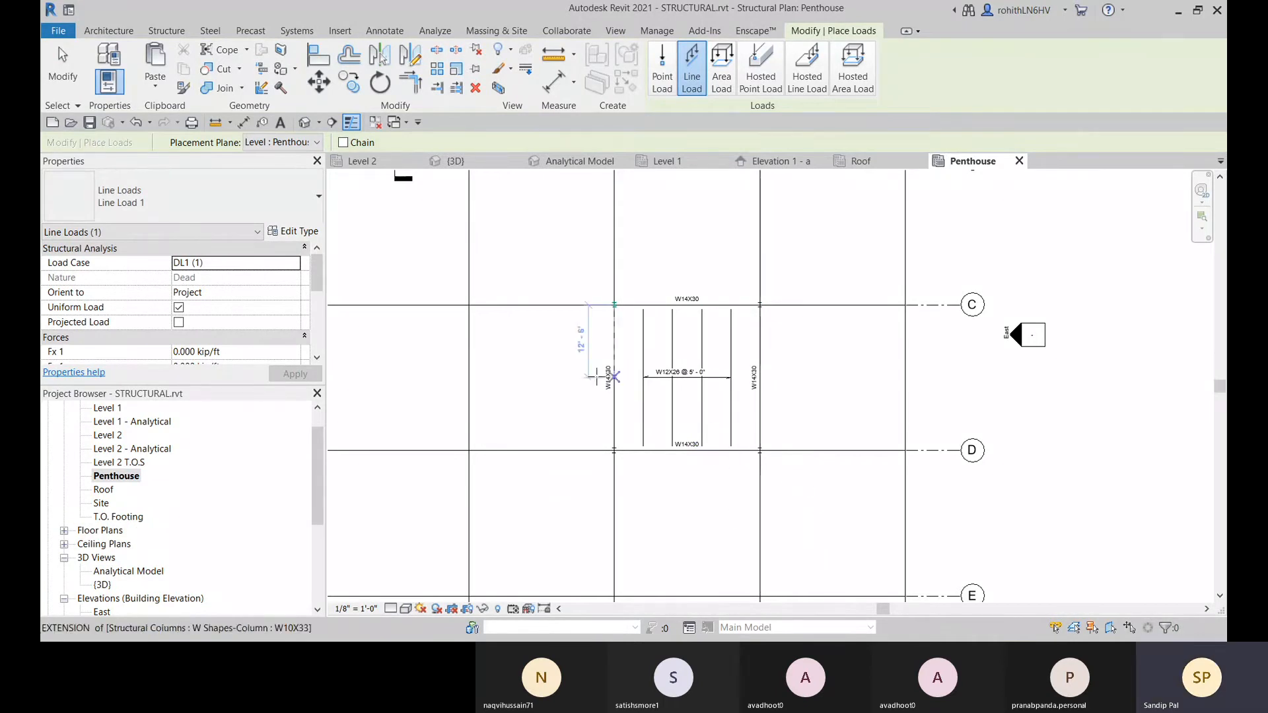
- Set the Penthouse plan's detail level to Fine and end load placement
left_click(389, 609)
left_click(398, 593)
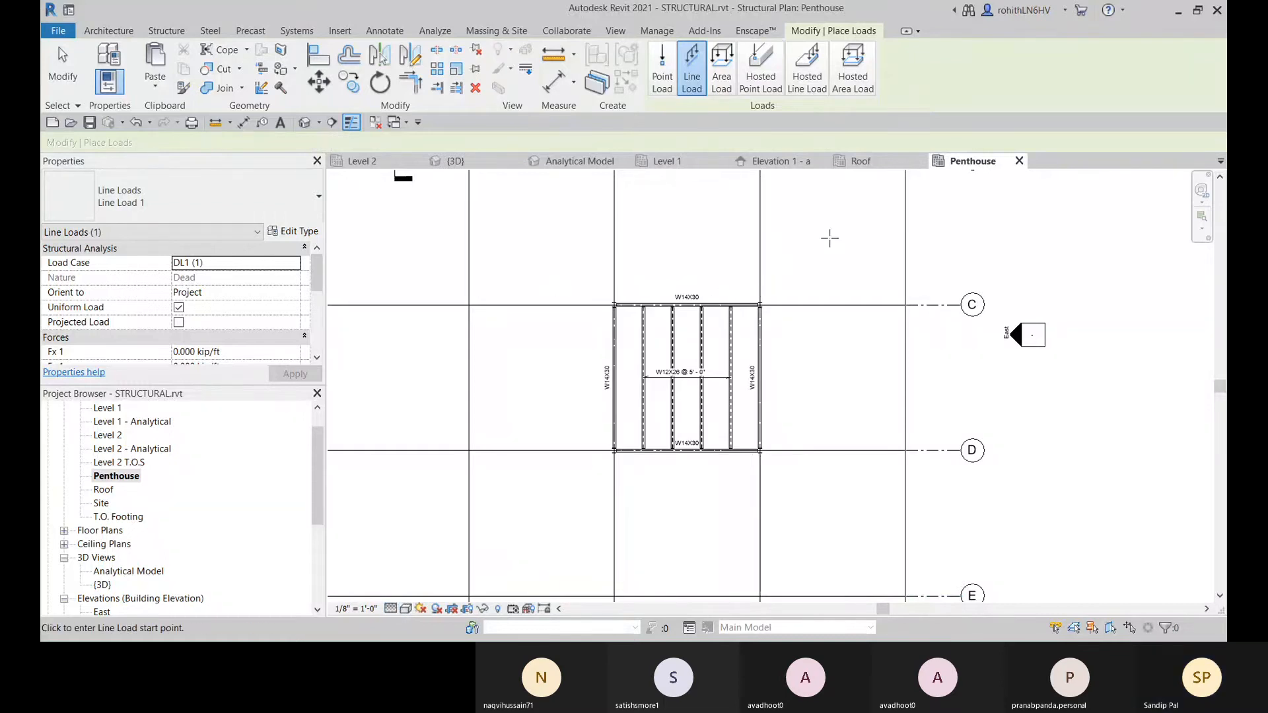
right_click(830, 238)
left_click(860, 237)
right_click(827, 235)
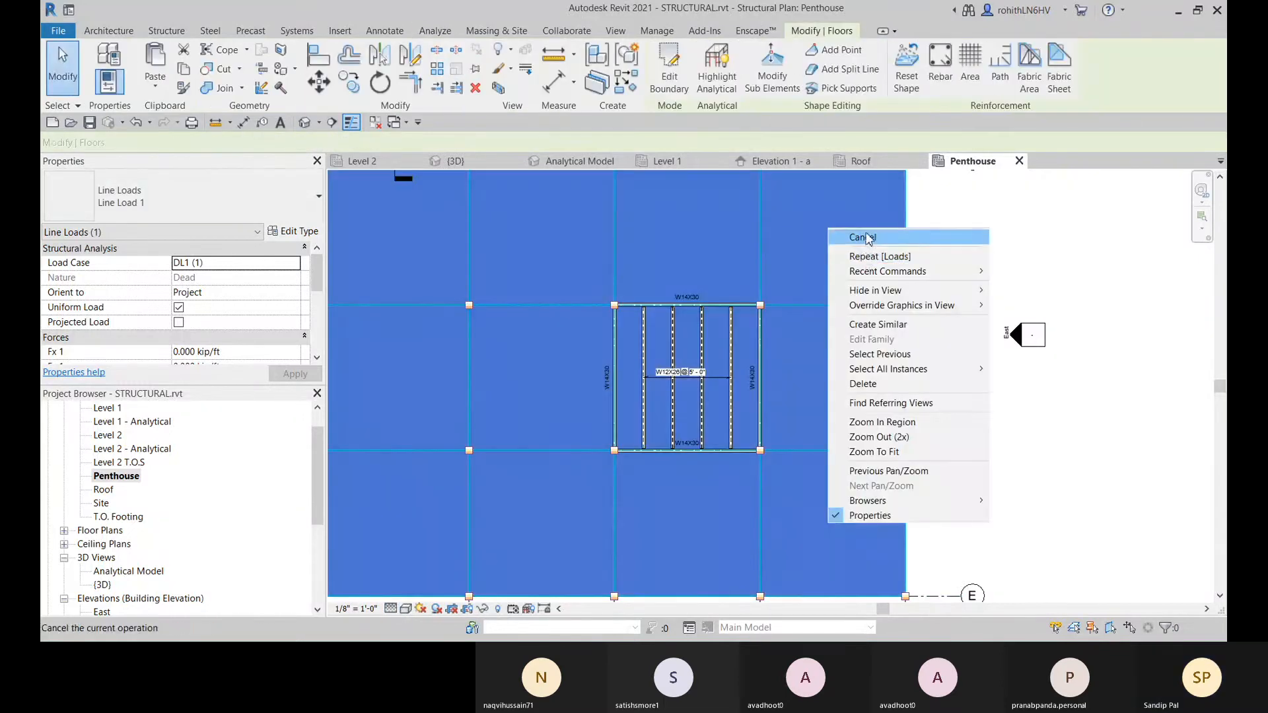
left_click(863, 237)
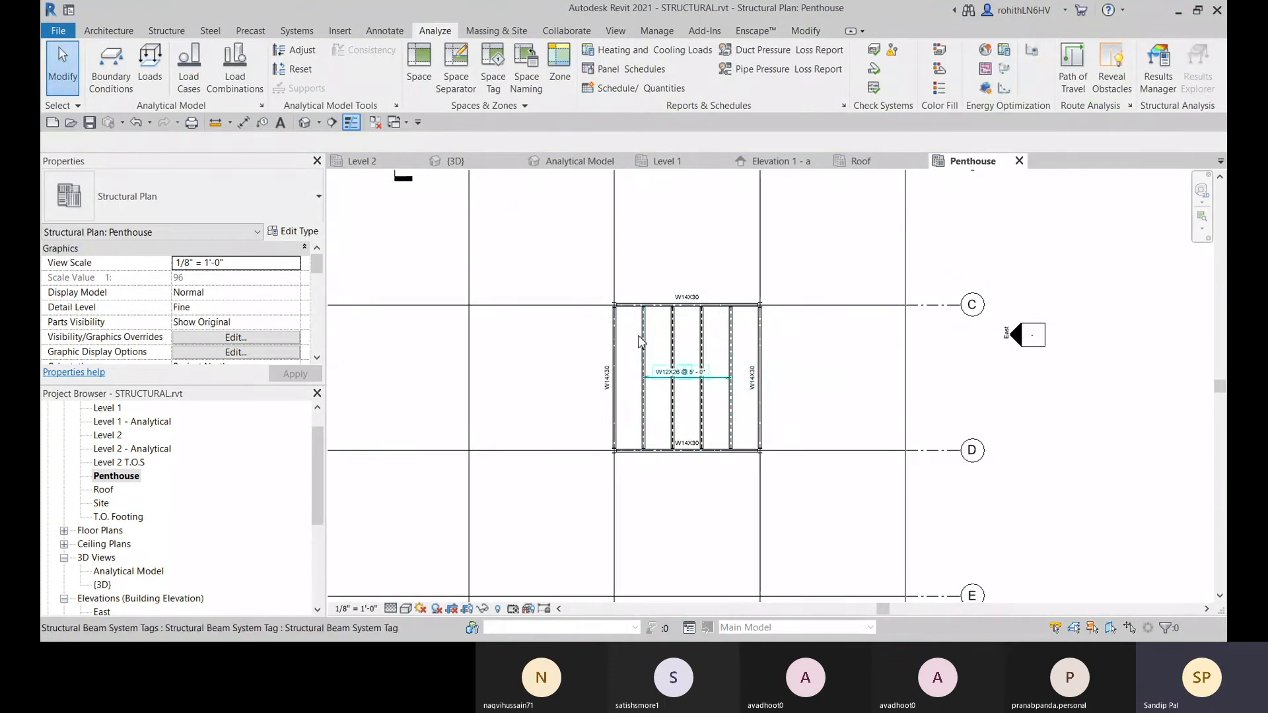
- Select the new DL1 line load above the penthouse frame in the {3D} view
left_click(455, 162)
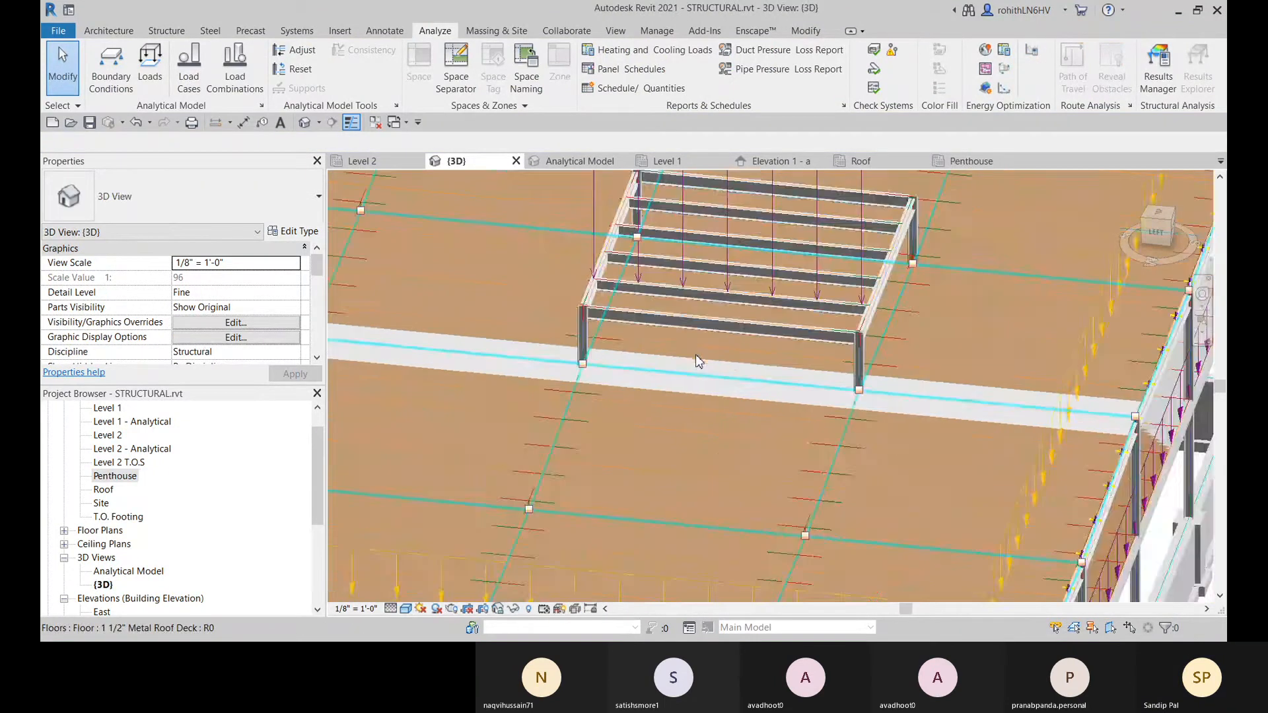
middle_click_drag(797, 365, 719, 317)
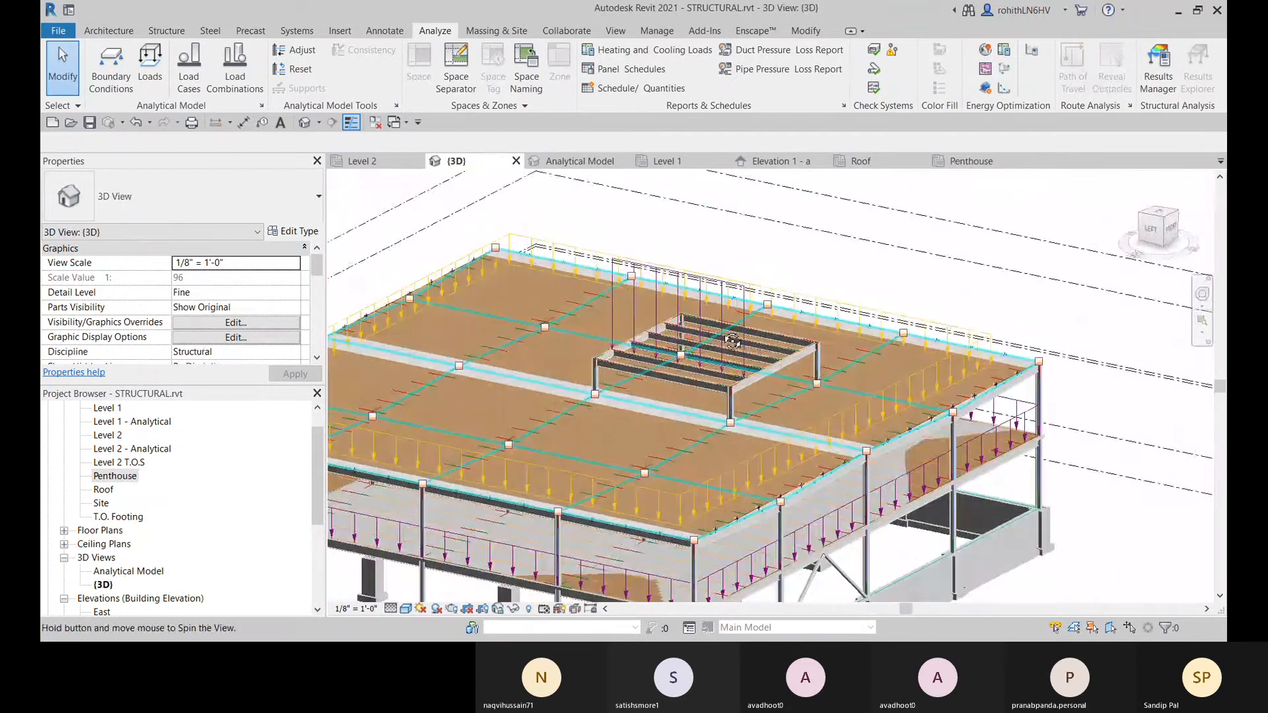
left_click(711, 282)
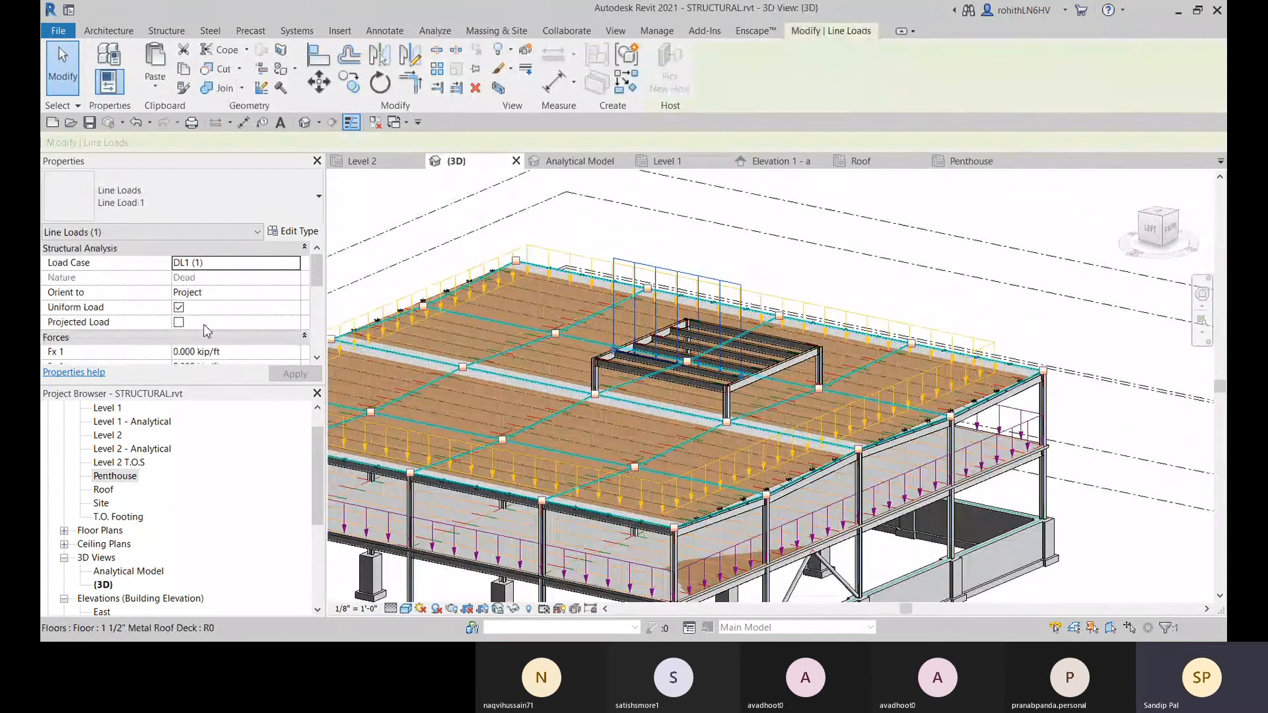
middle_click_drag(694, 393, 918, 463, "shift")
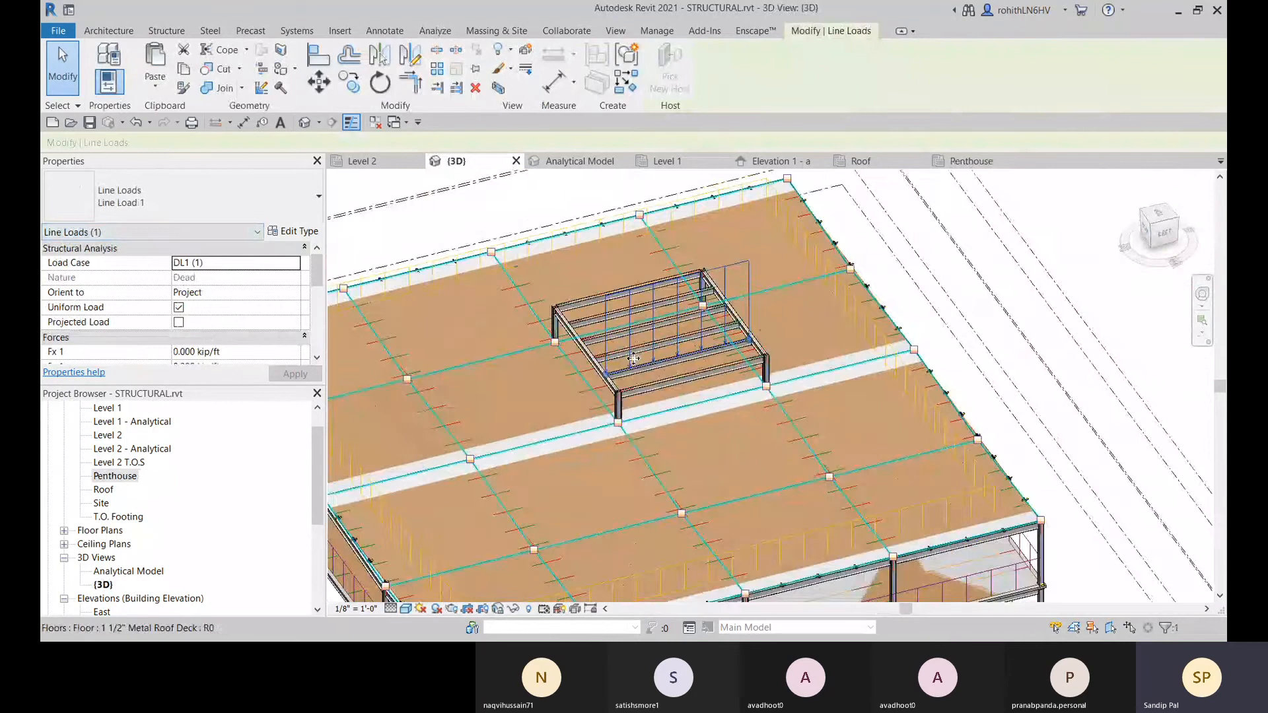
- Extend one end of the line load to the W12X26 beam's end at the W14X30 girder
scroll(614, 368, "up", 3)
scroll(614, 379, "up", 5)
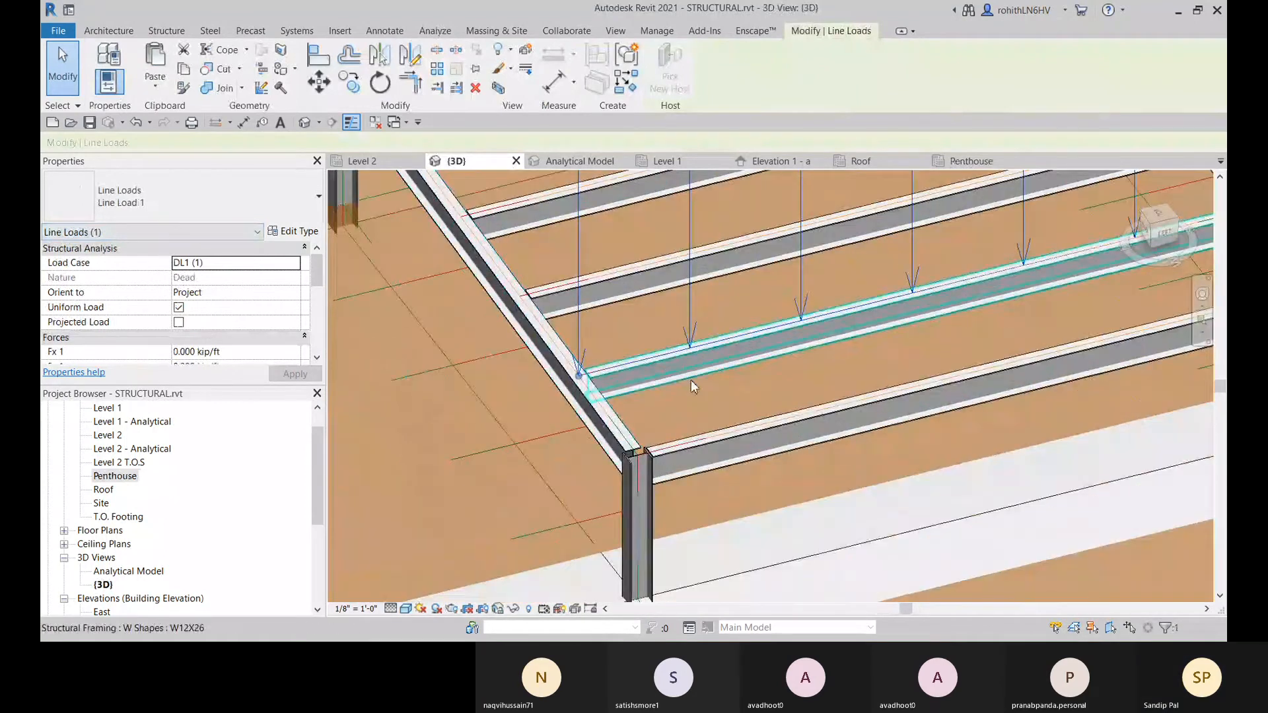
scroll(717, 409, "down", 3)
middle_click_drag(717, 409, 697, 405)
scroll(784, 344, "up", 6)
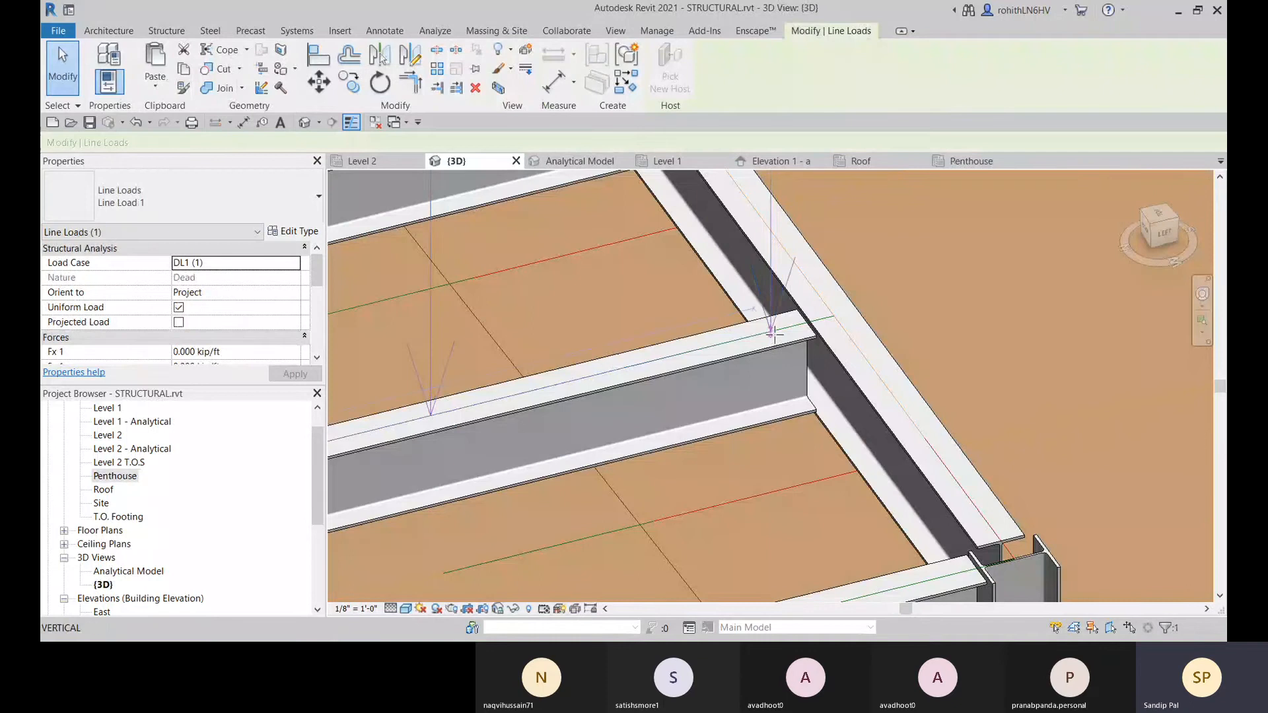
left_click_drag(774, 334, 805, 322)
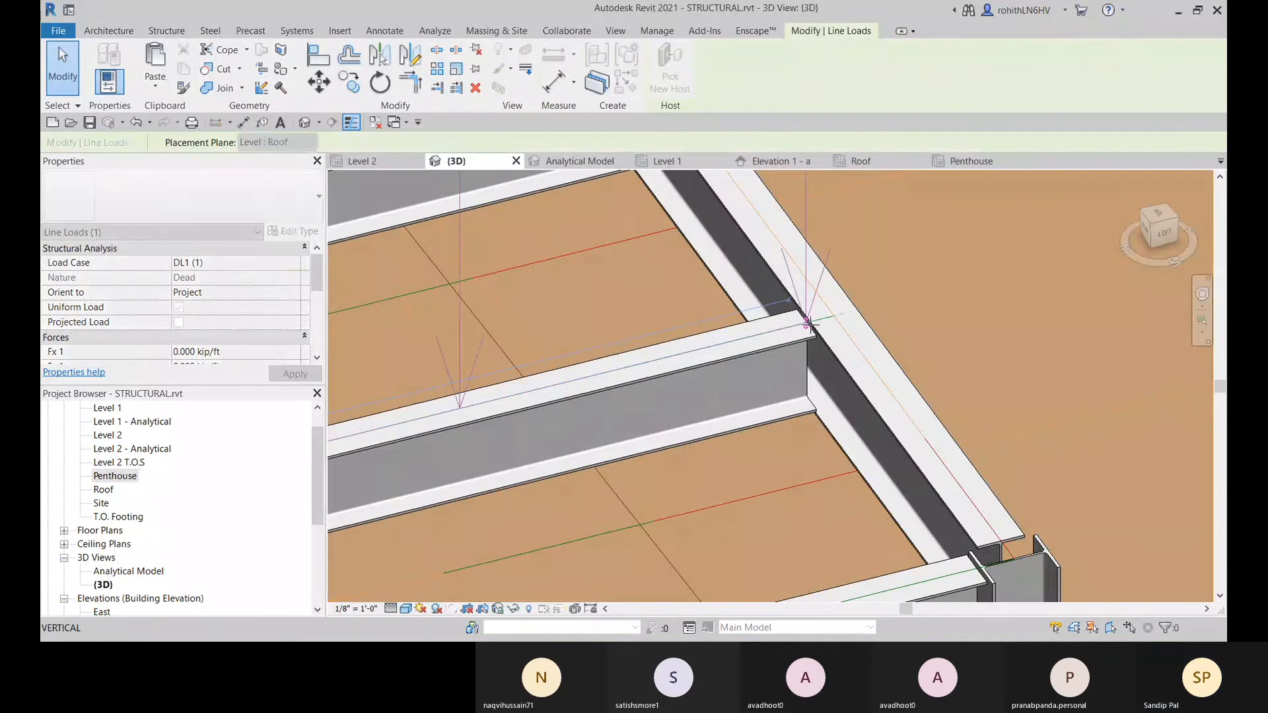
- Pull the line load's opposite end back from the girder to the other end of the W12X26 beam
scroll(739, 368, "down", 5)
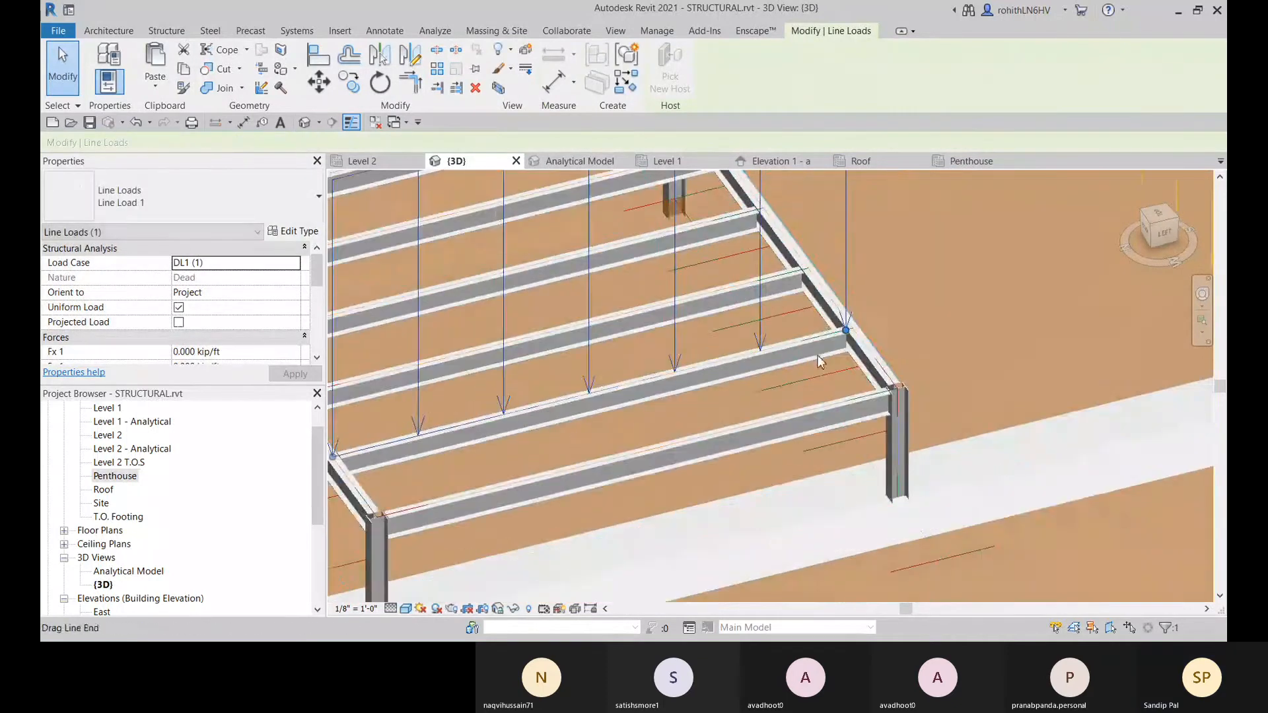
scroll(473, 420, "up", 5)
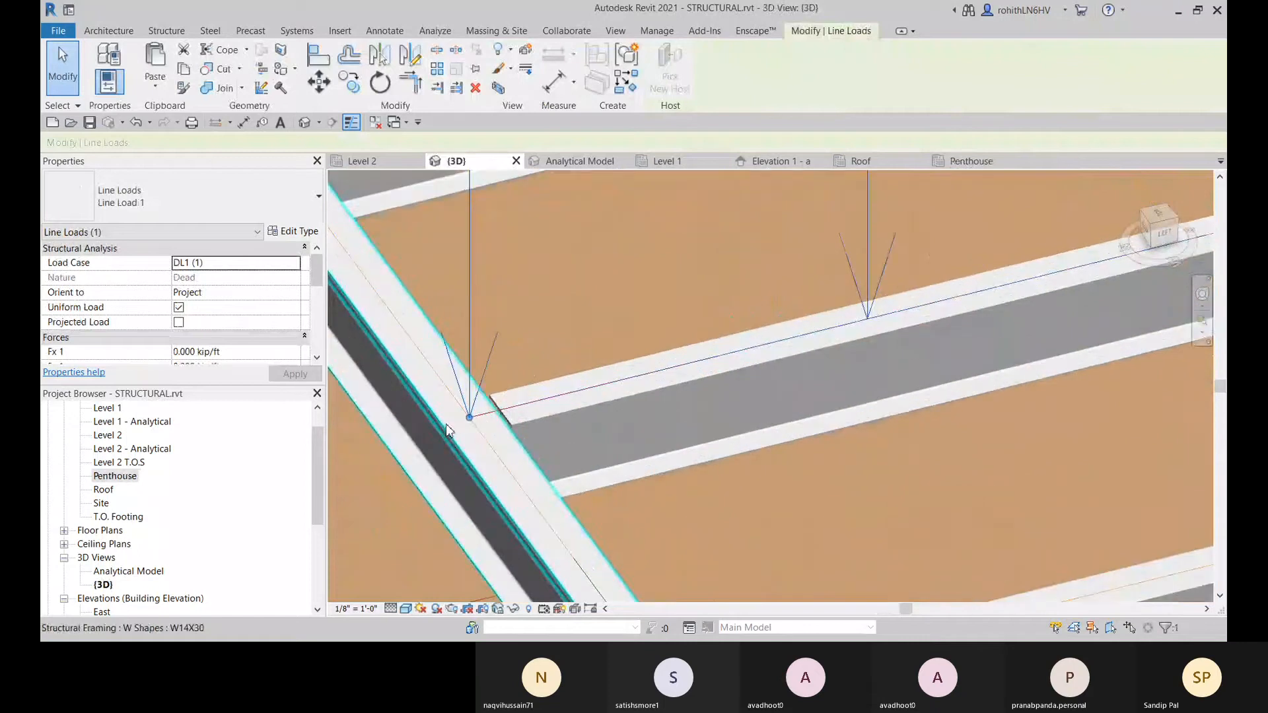
left_click_drag(470, 420, 494, 410)
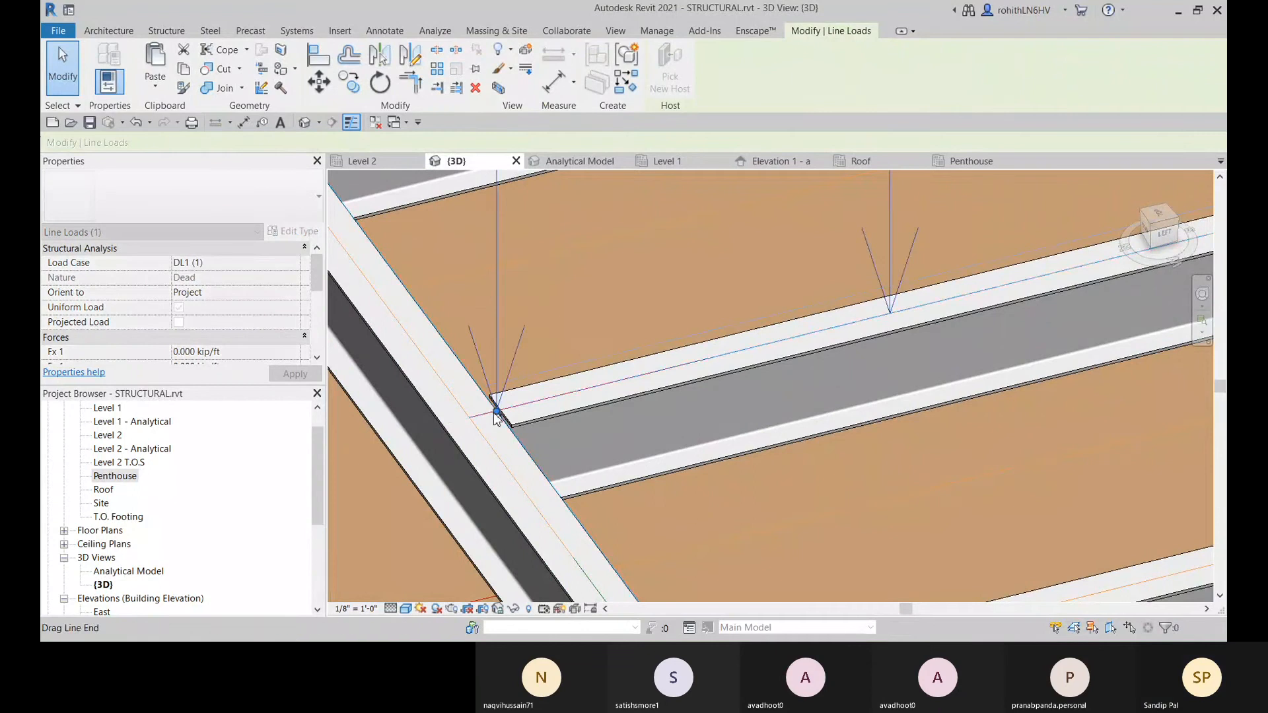
scroll(495, 411, "down", 5)
scroll(587, 418, "down", 5)
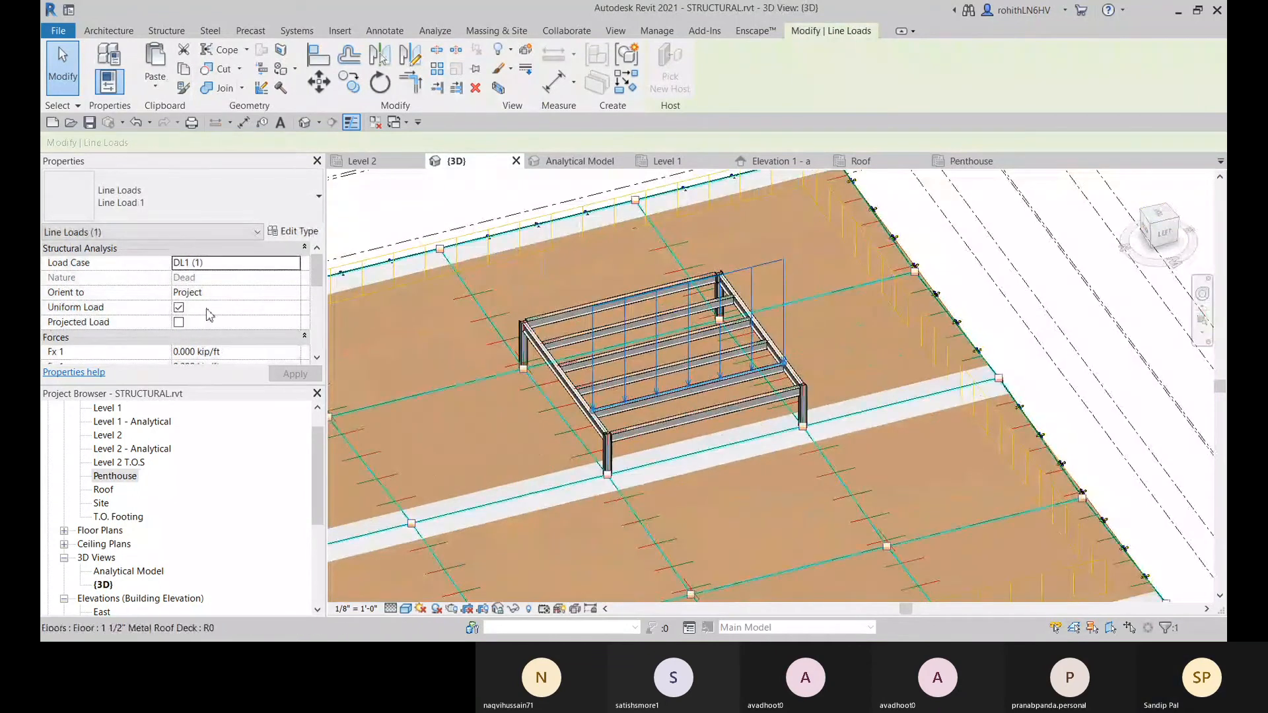
- Duplicate the selected penthouse line load's type as Line Load 2 and apply it
scroll(852, 403, "down", 5)
middle_click_drag(855, 406, 654, 393, "shift")
left_click(311, 231)
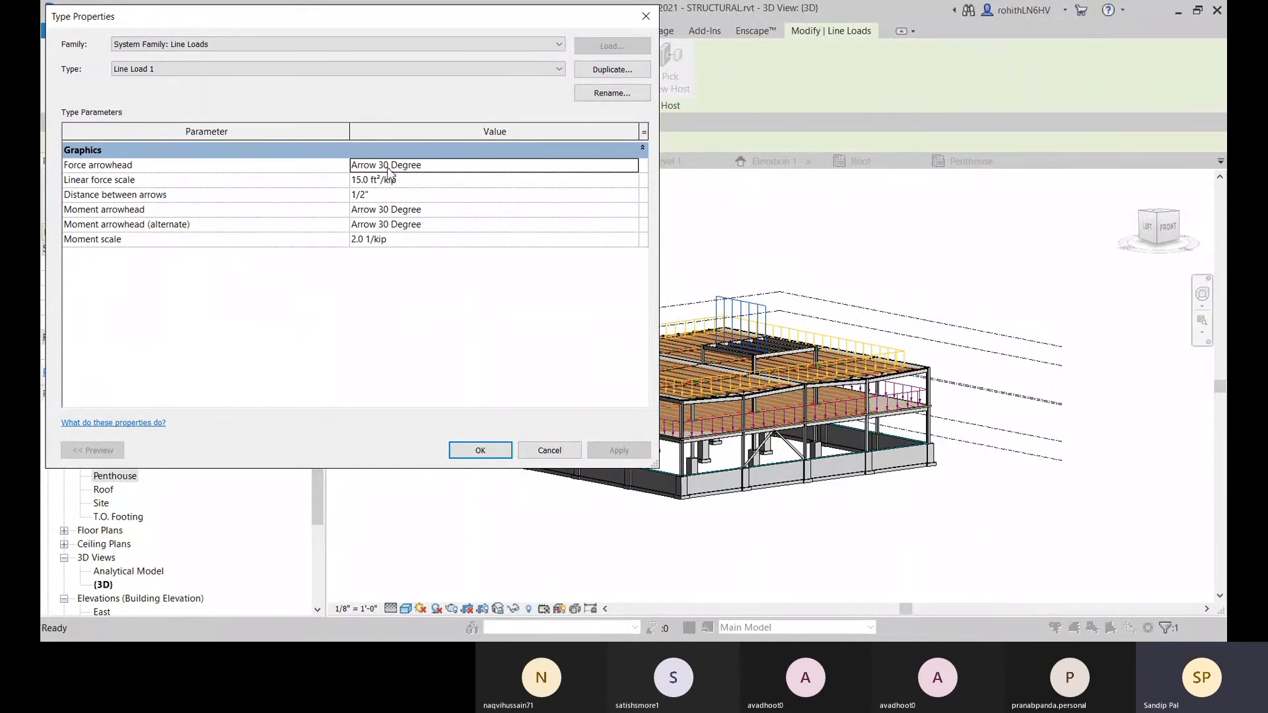
left_click(487, 449)
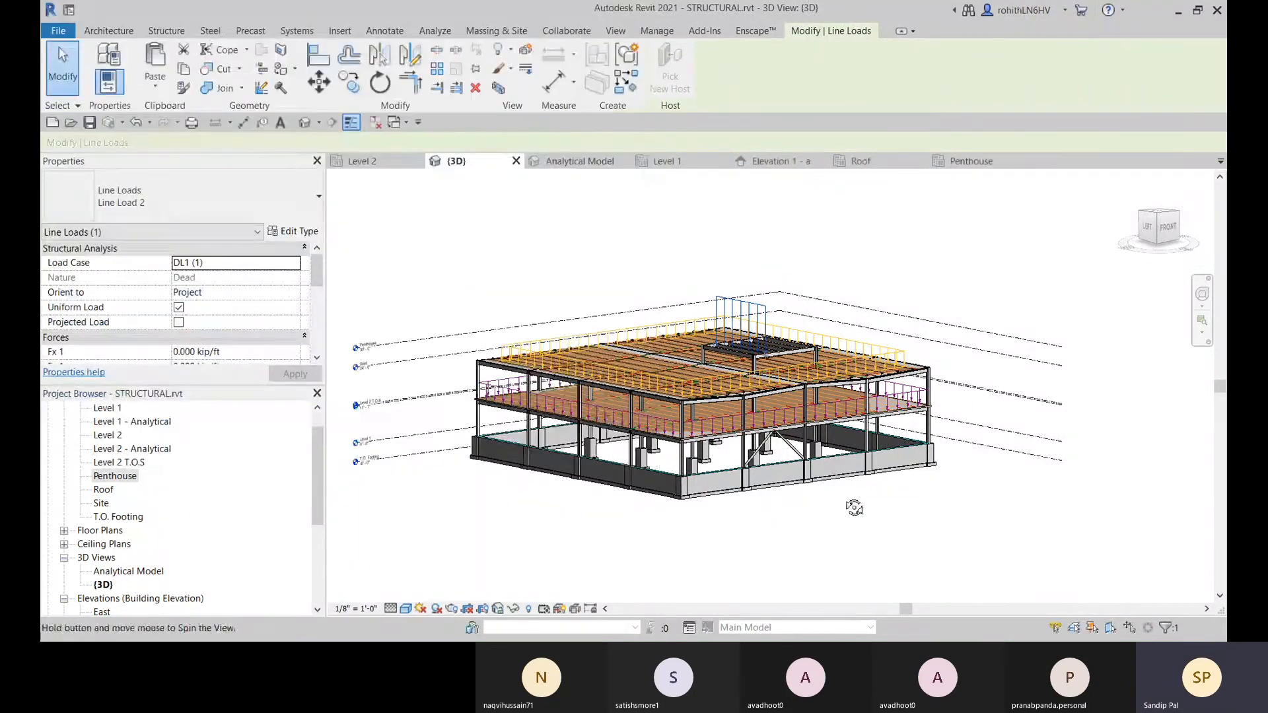
- Deselect the line load and examine it on the penthouse frame together with the building's area loads from several angles
middle_click_drag(852, 505, 683, 558, "shift")
left_click(682, 558)
middle_click_drag(838, 538, 586, 583, "shift")
scroll(805, 339, "up", 6)
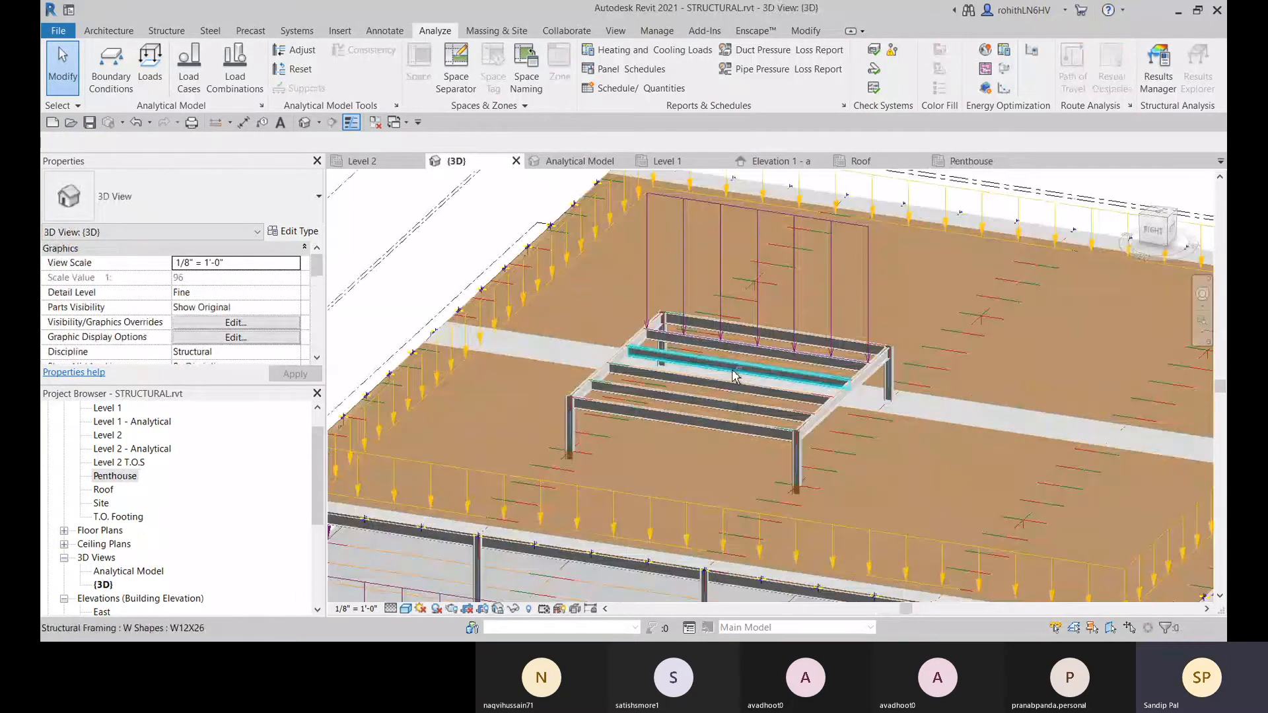
scroll(680, 310, "down", 5)
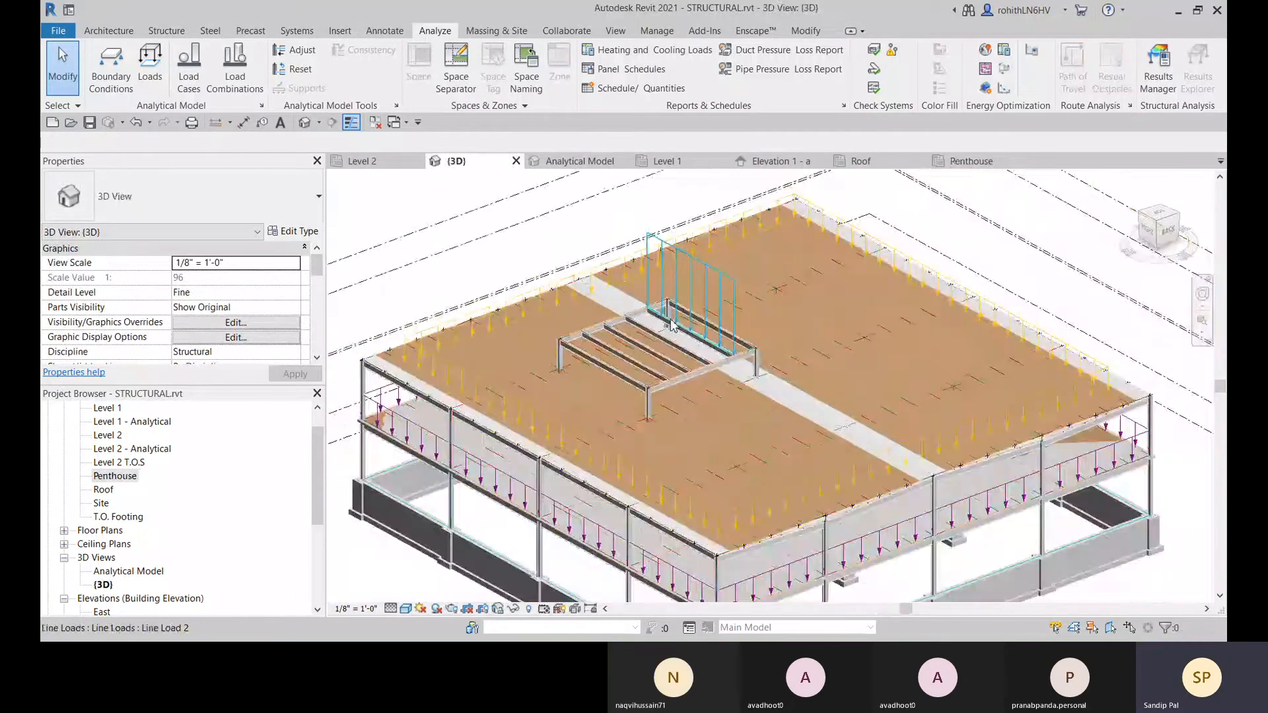
middle_click_drag(728, 399, 677, 385, "shift")
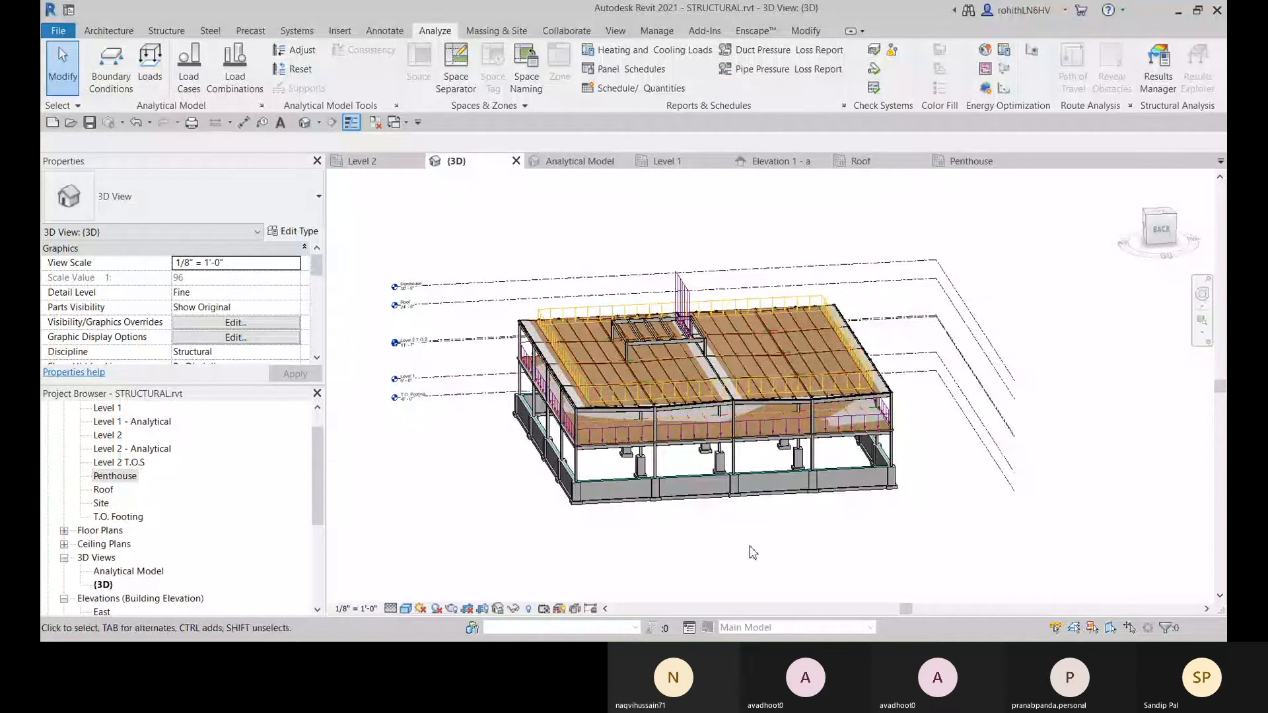
middle_click_drag(749, 550, 864, 515, "shift")
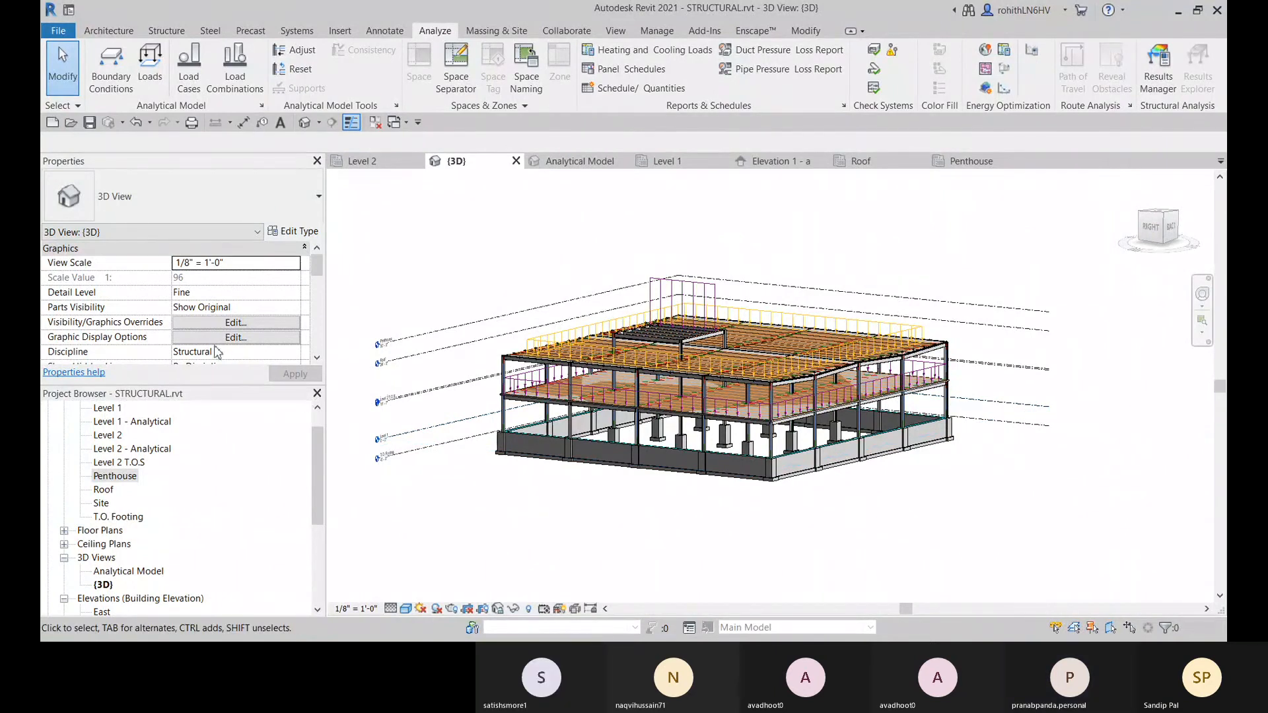
left_click(150, 78)
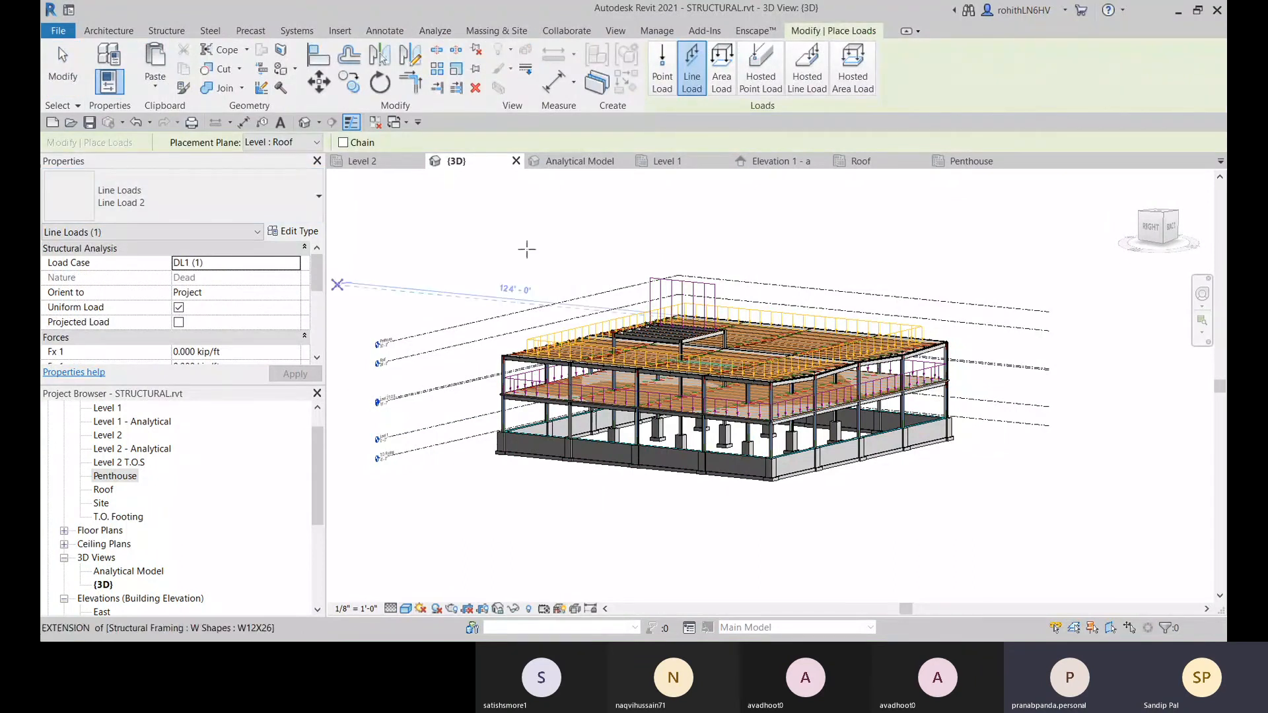
right_click(497, 214)
left_click(508, 226)
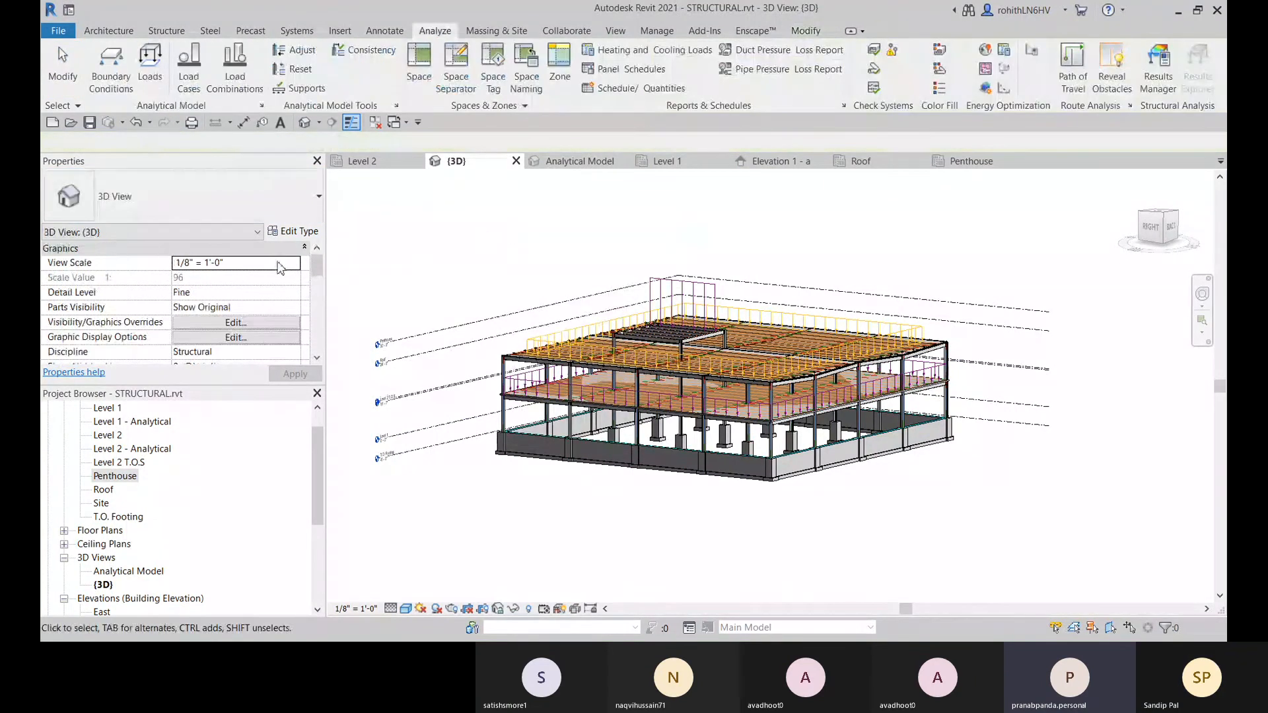
- Select the penthouse line load and examine its load case setting and the loads across the whole building
left_click(718, 290)
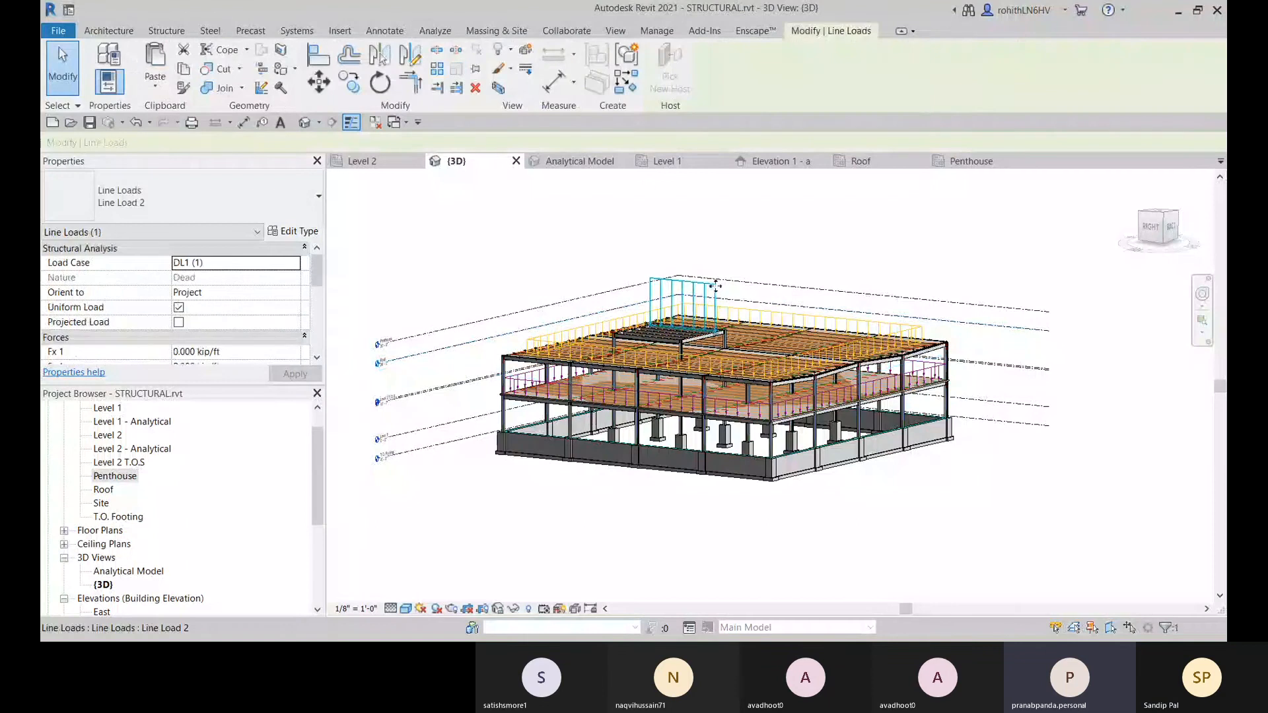
left_click(296, 266)
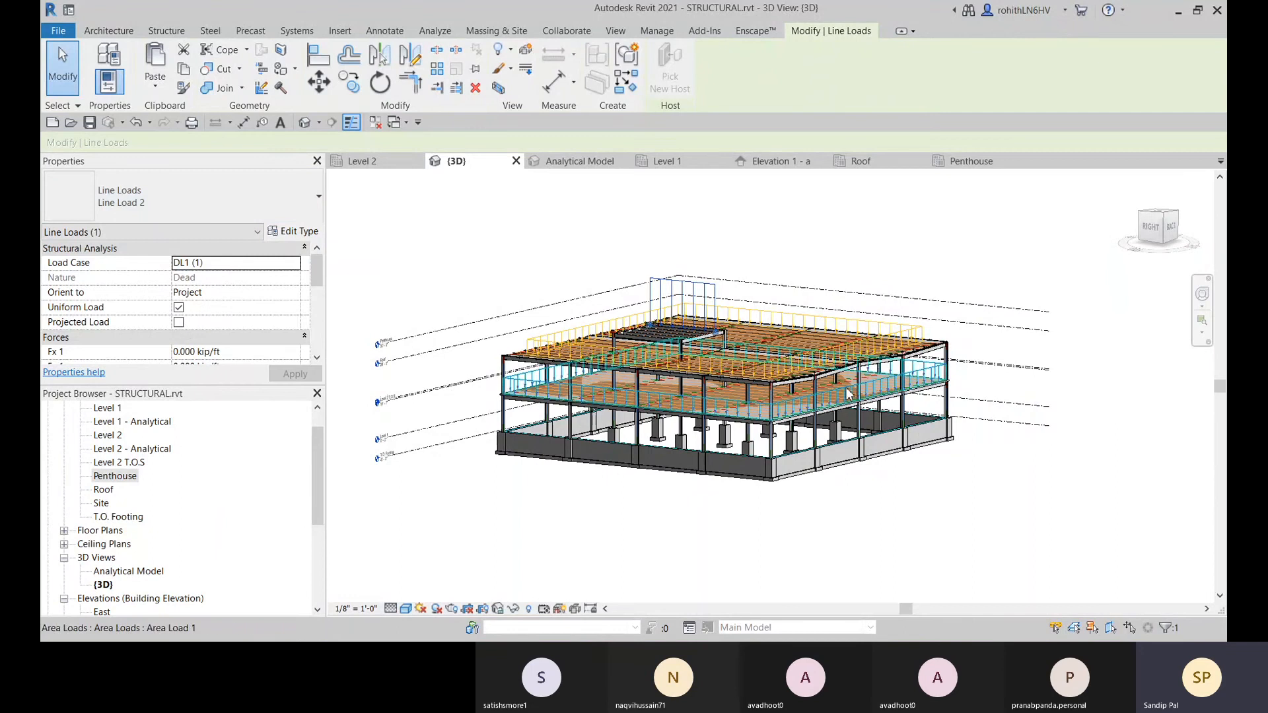
mouse_move(559, 510)
middle_mouse_down()
mouse_move(556, 489)
mouse_move(568, 492)
middle_mouse_up()
middle_click_drag(646, 496, 592, 526)
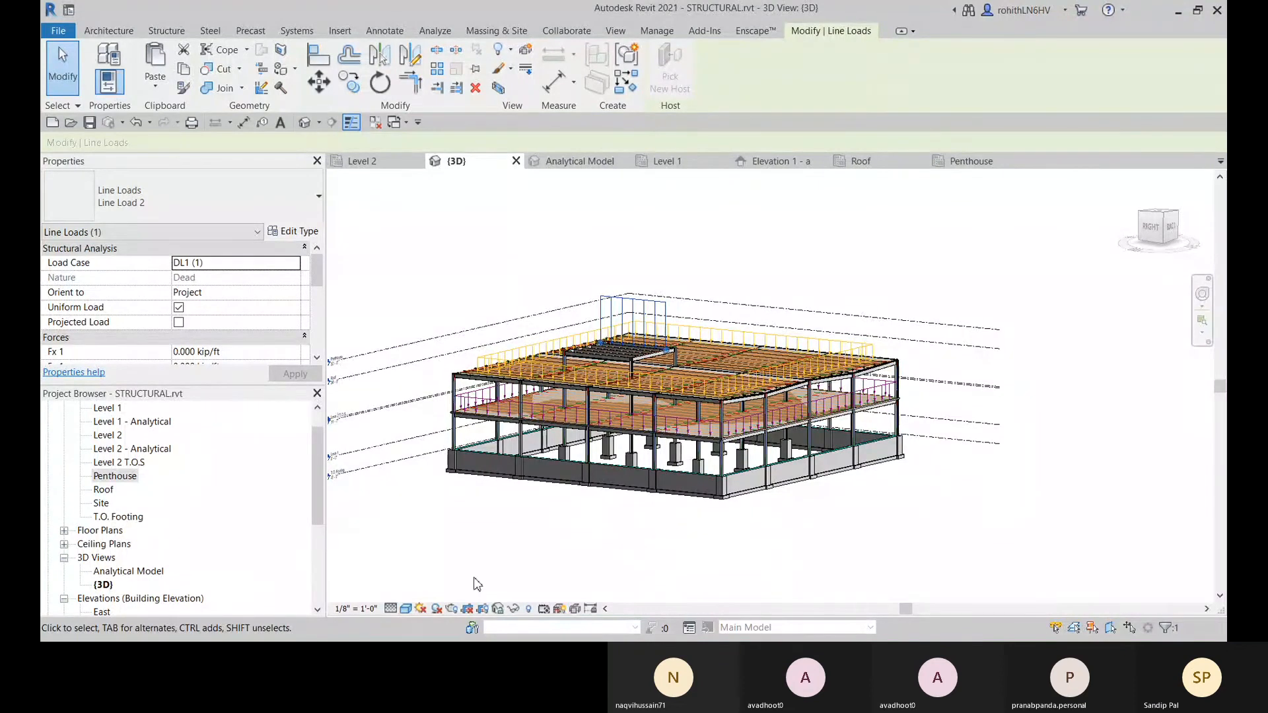
scroll(460, 492, "down", 2)
middle_click_drag(460, 527, 541, 504)
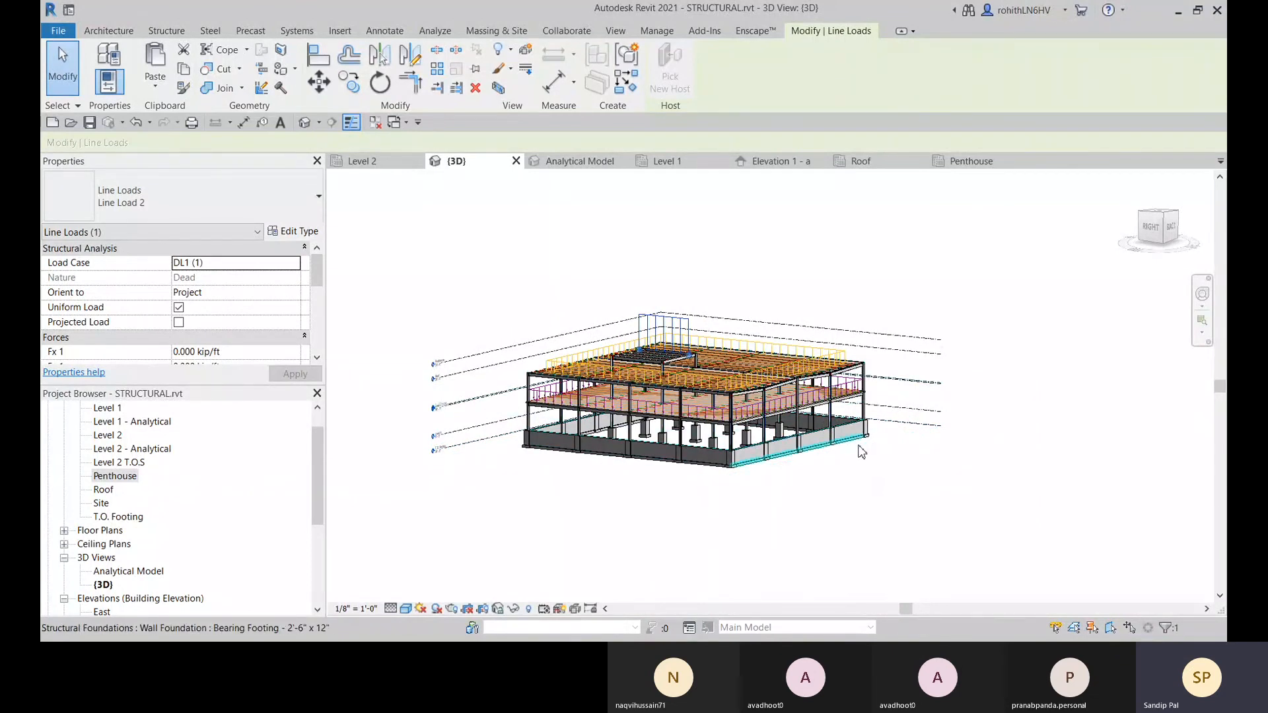
scroll(634, 361, "up", 2)
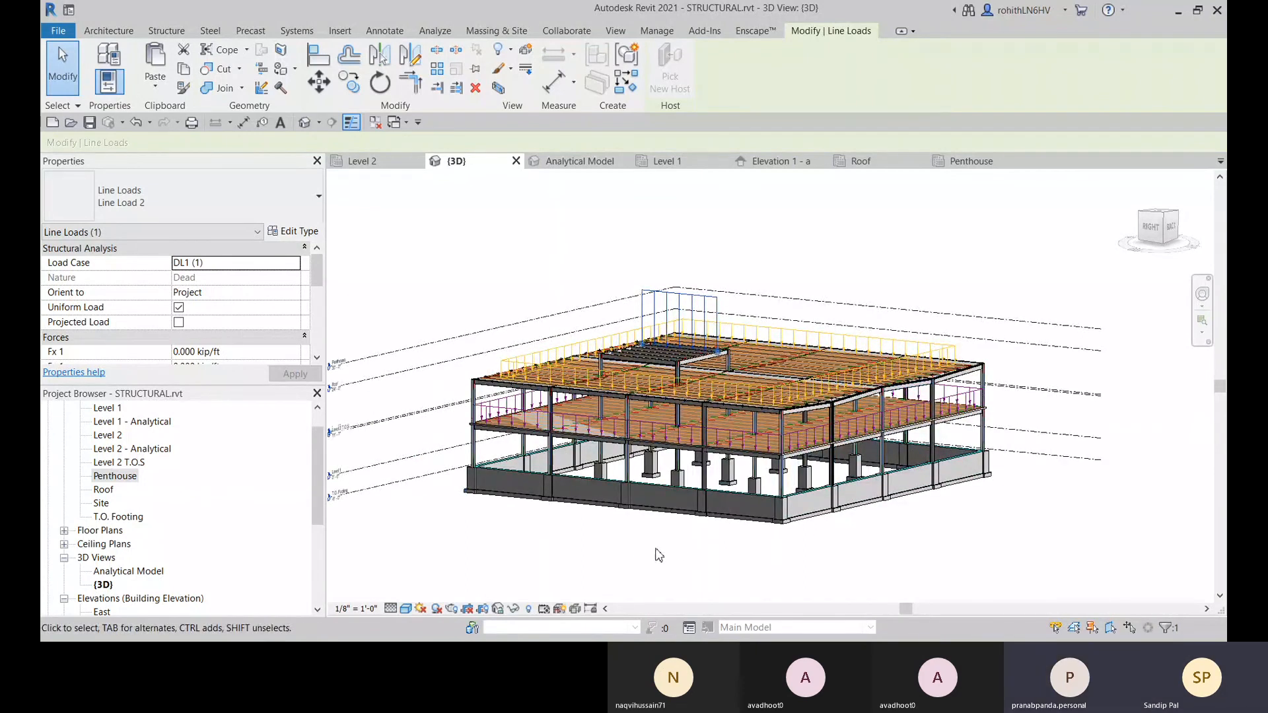
middle_click_drag(639, 555, 693, 537)
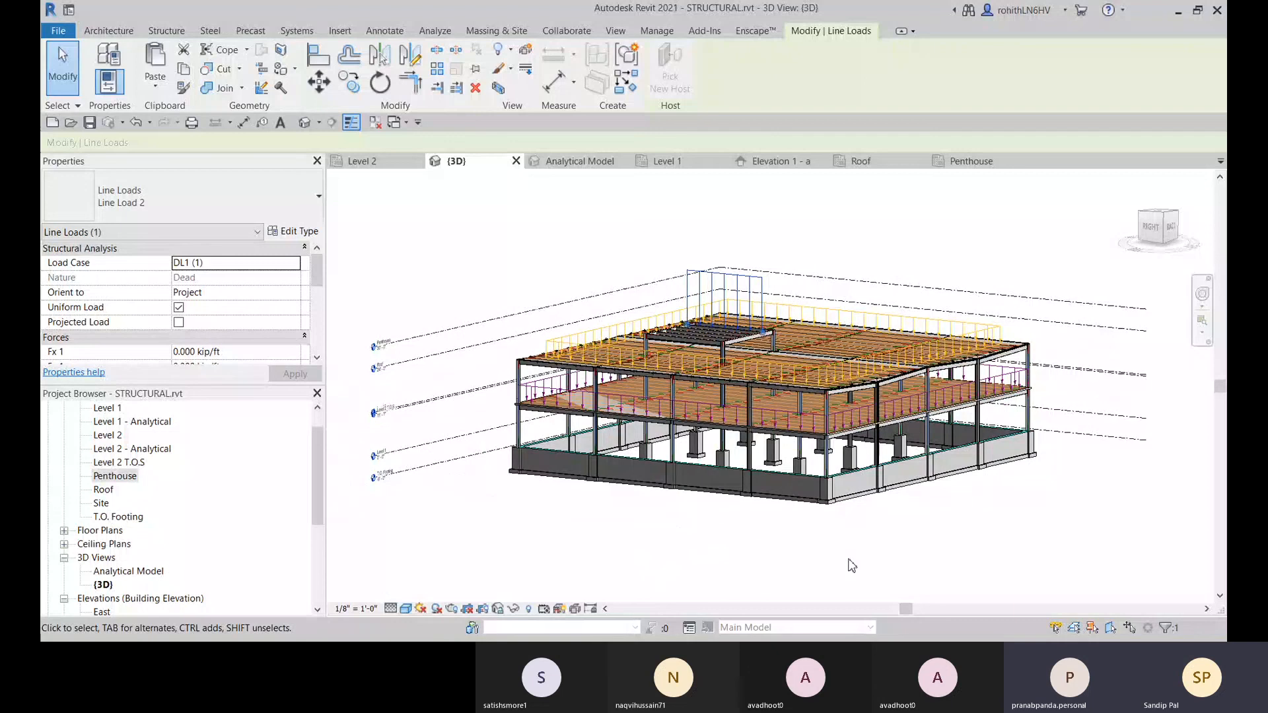